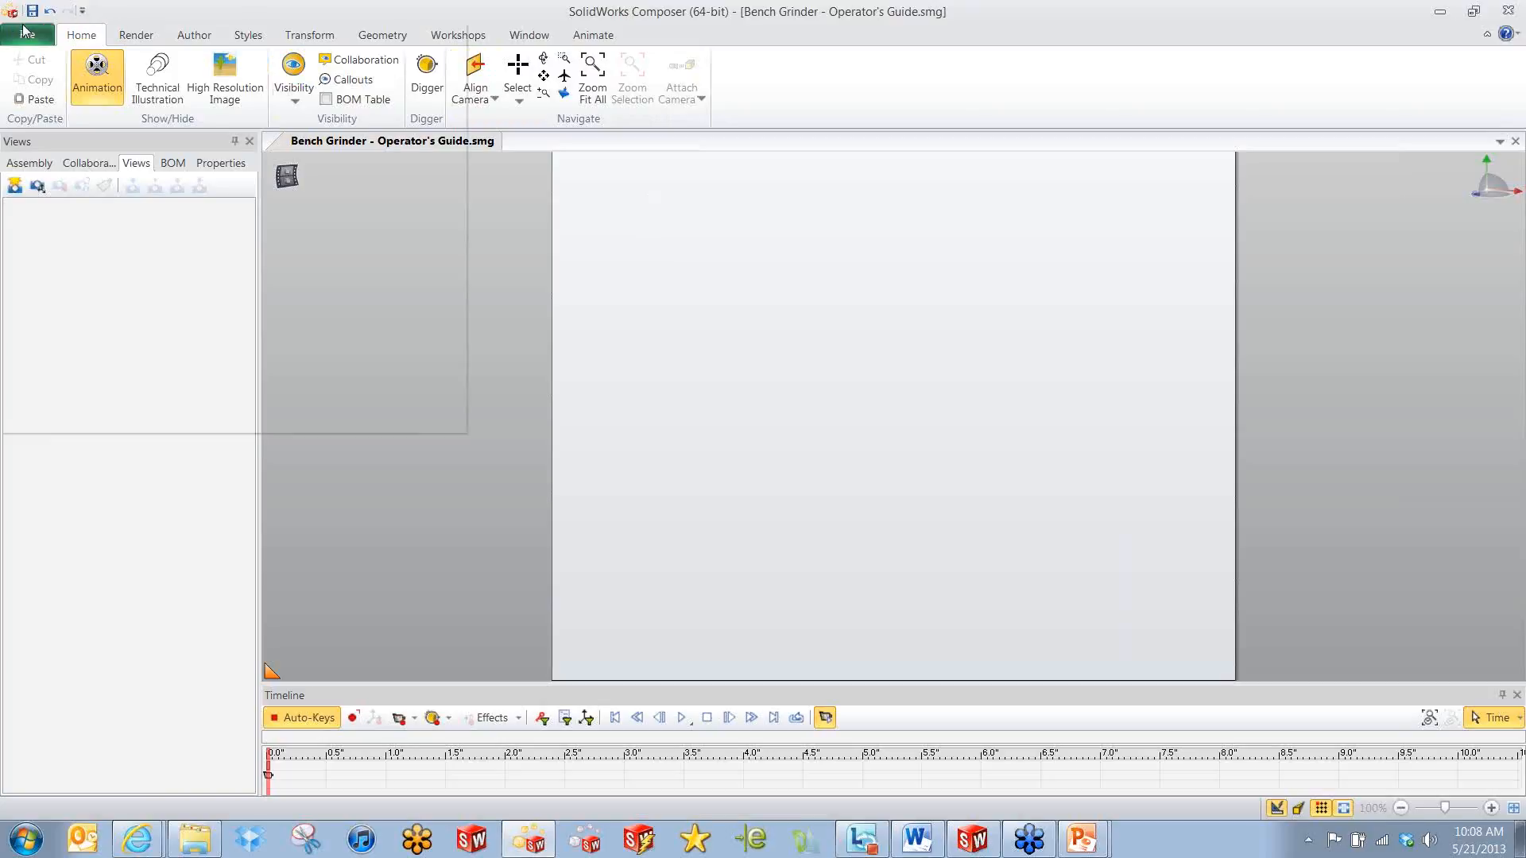
Filter the files to open to SolidWorks Assembly (.sldasm) and select Bench Grinder.SLDASM in the Composer folder.
click(73, 94)
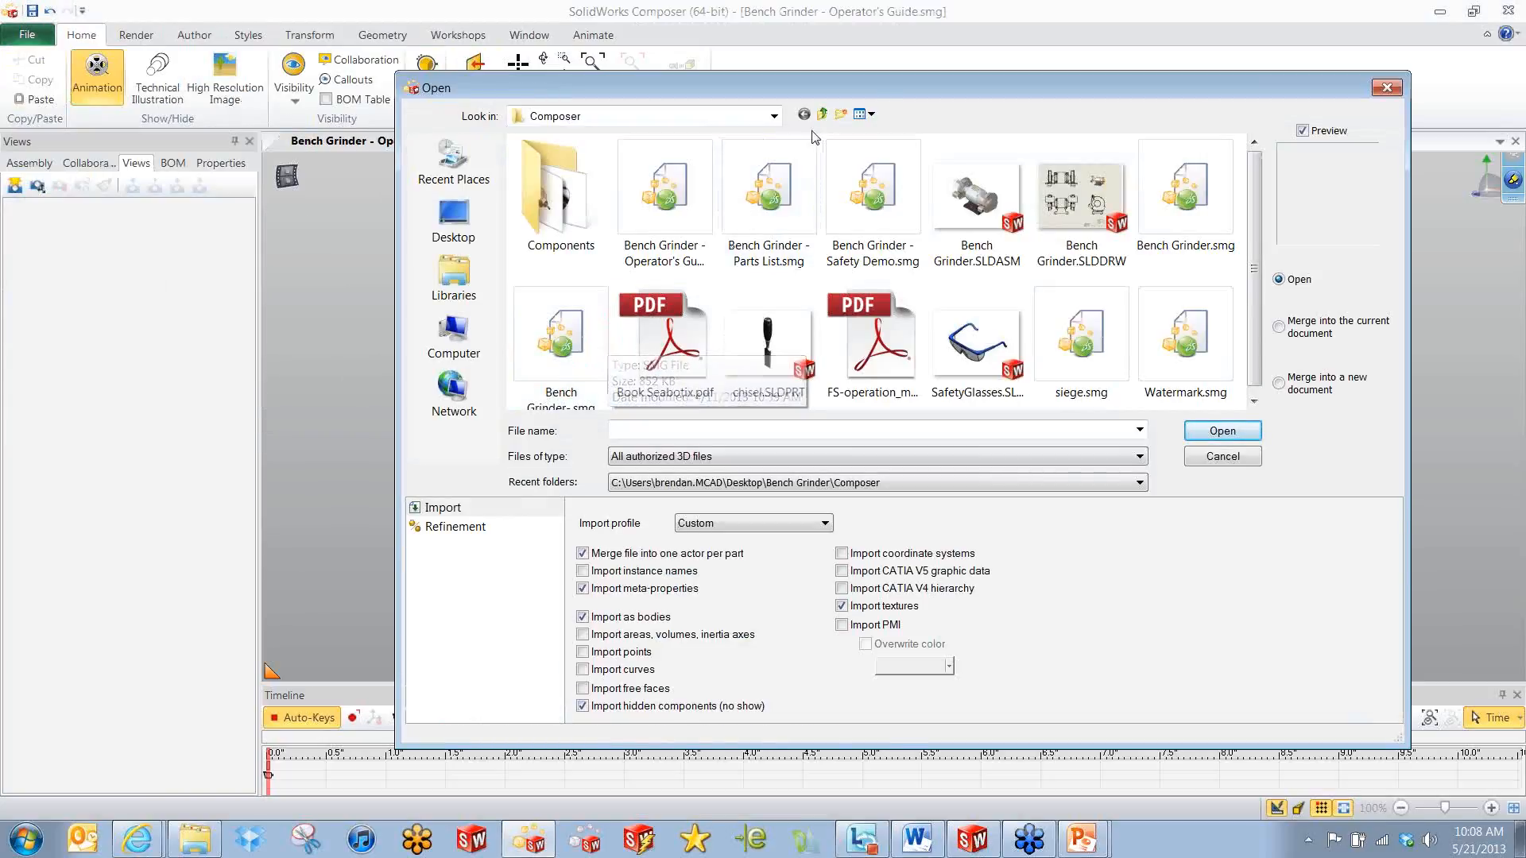
drag(936, 87, 818, 69)
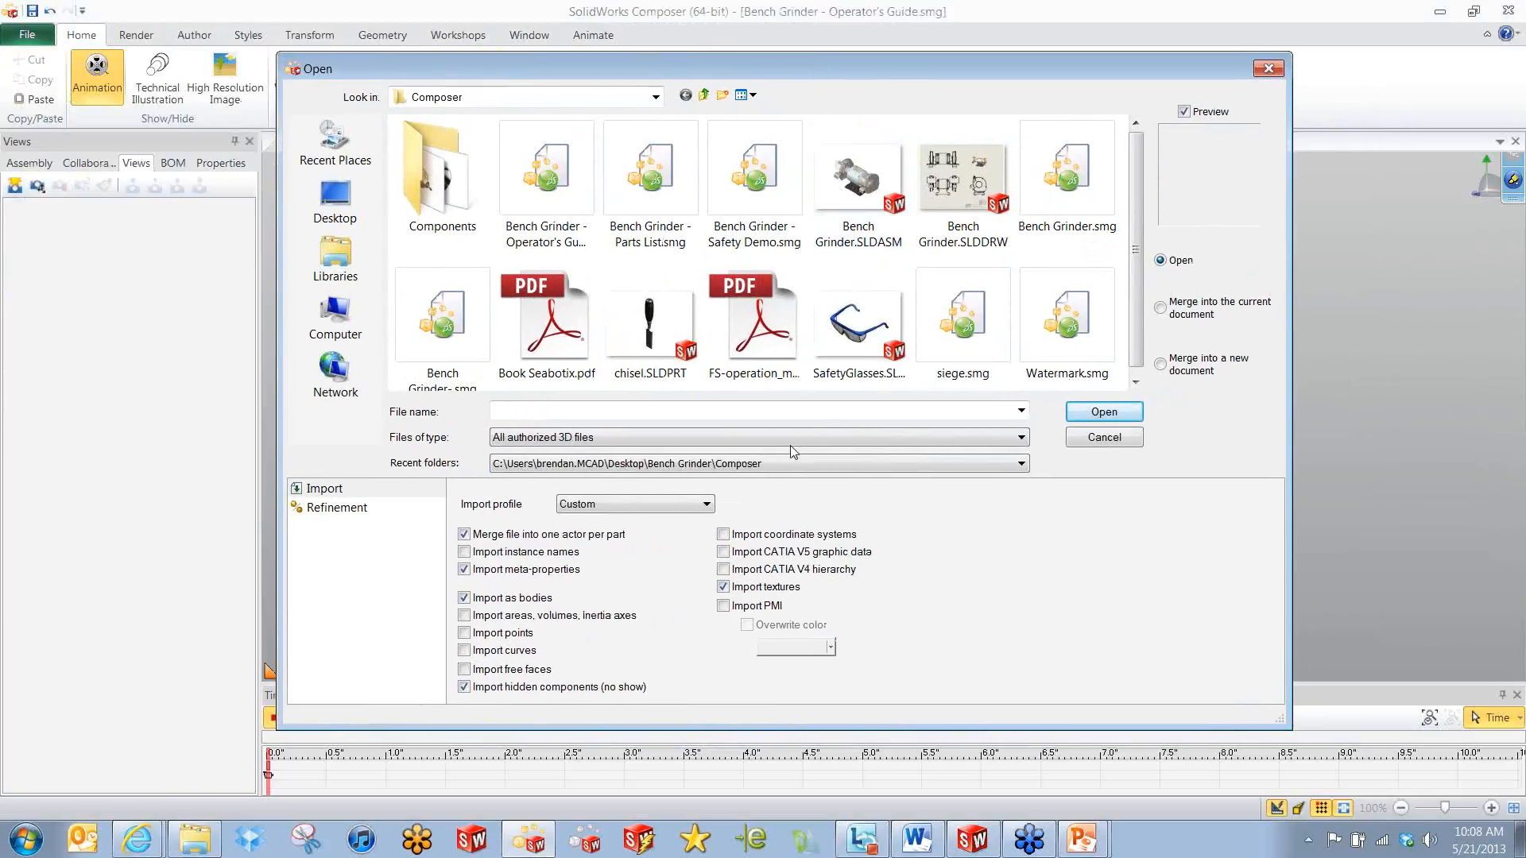
click(840, 440)
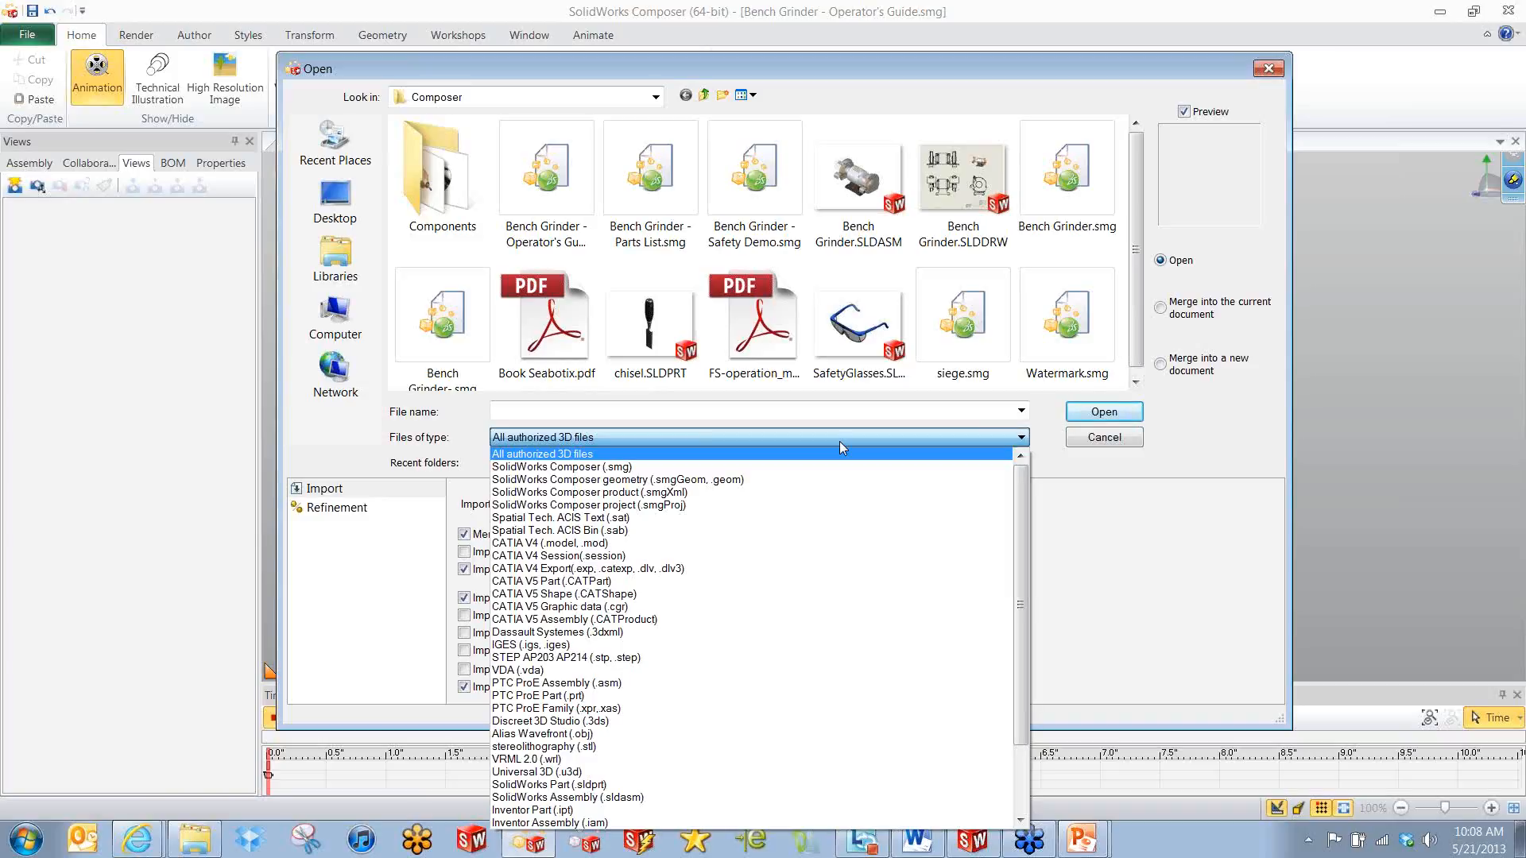
drag(1021, 537, 1014, 606)
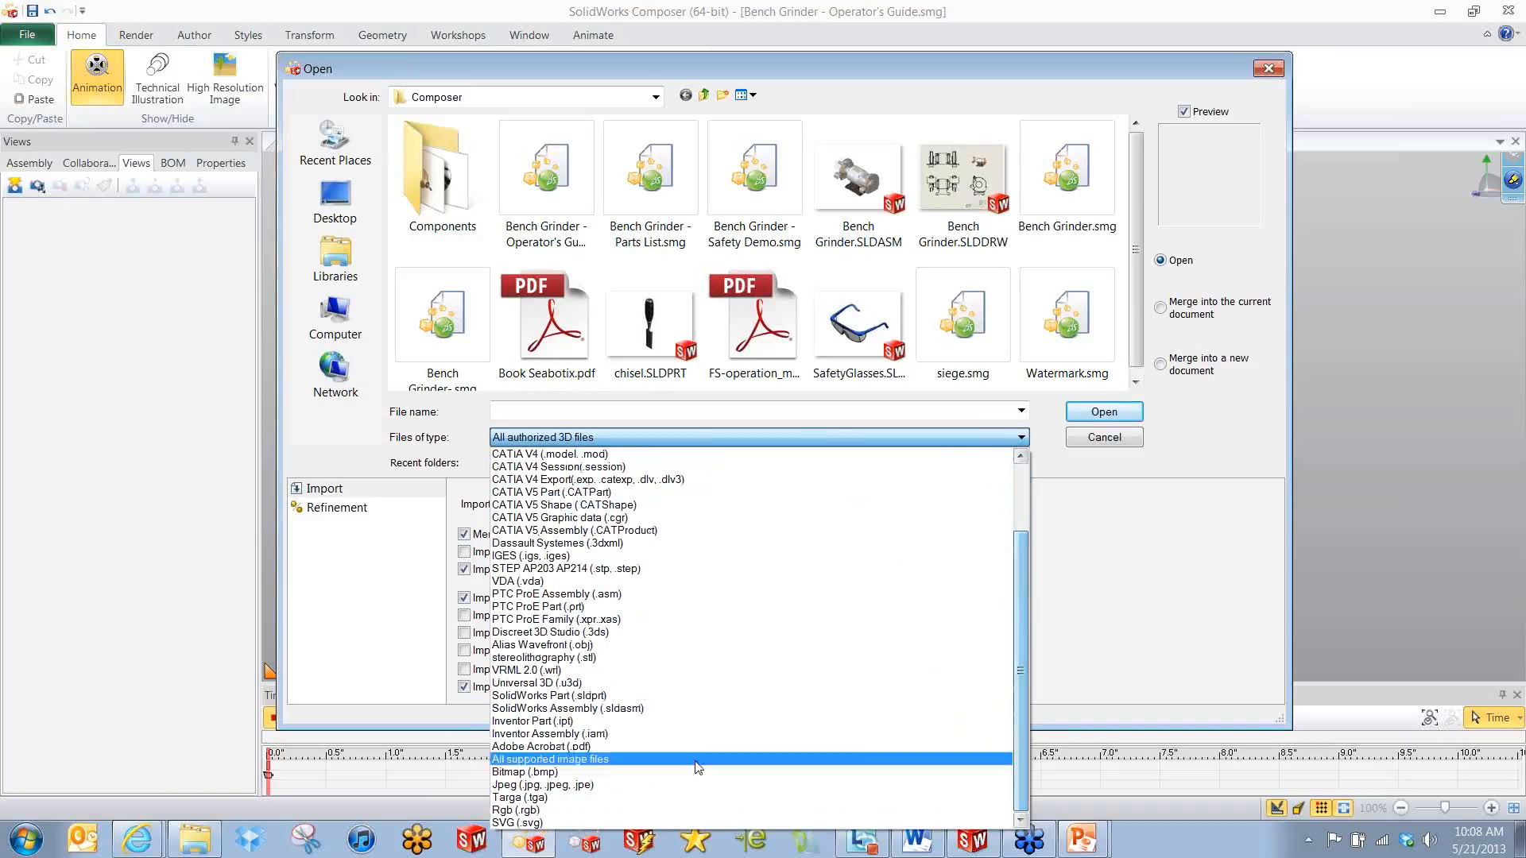
click(751, 708)
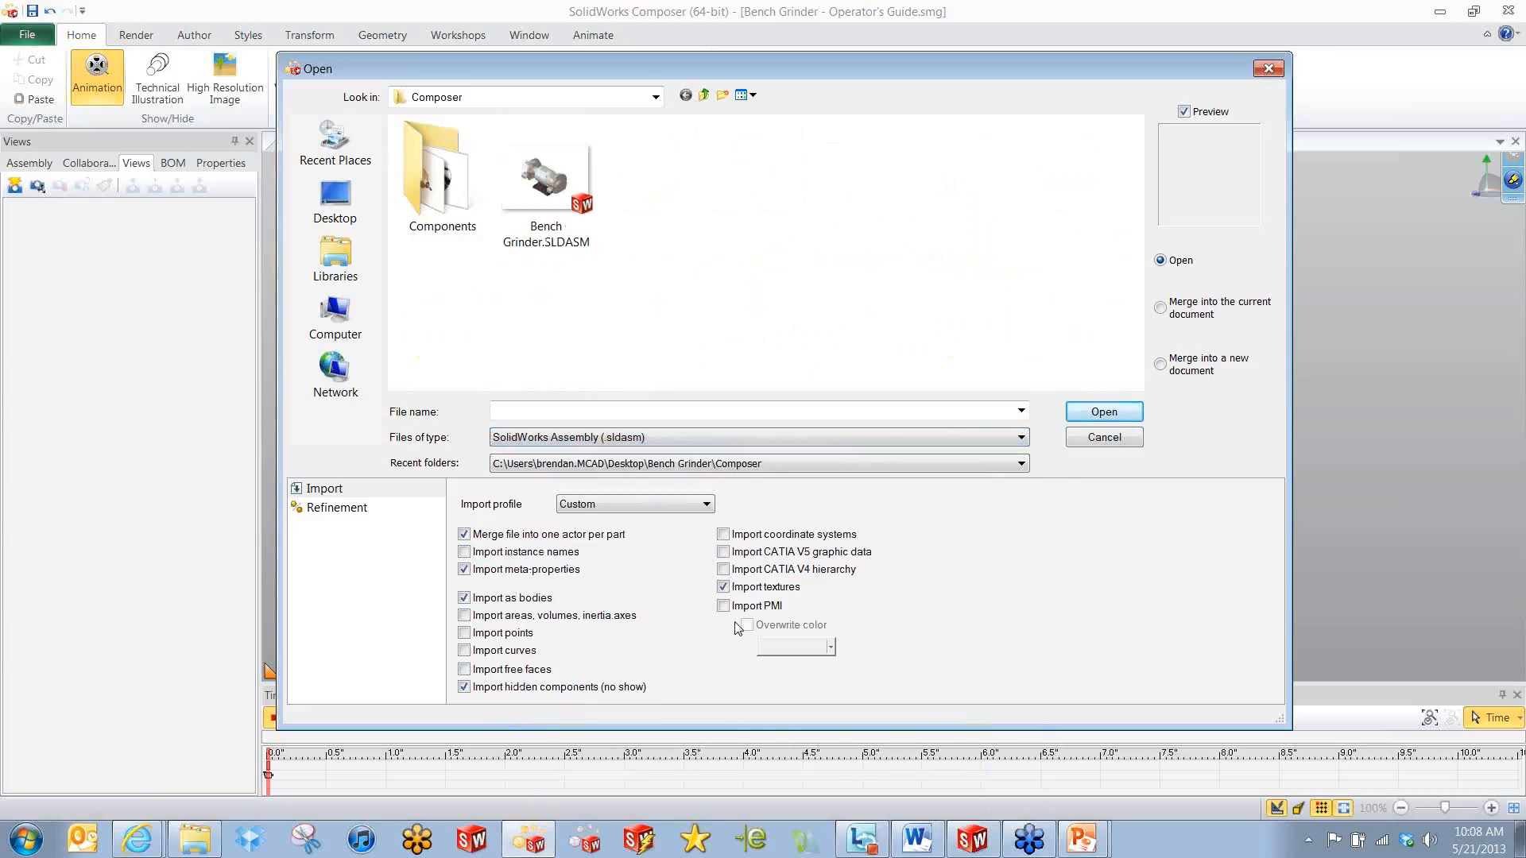
click(544, 179)
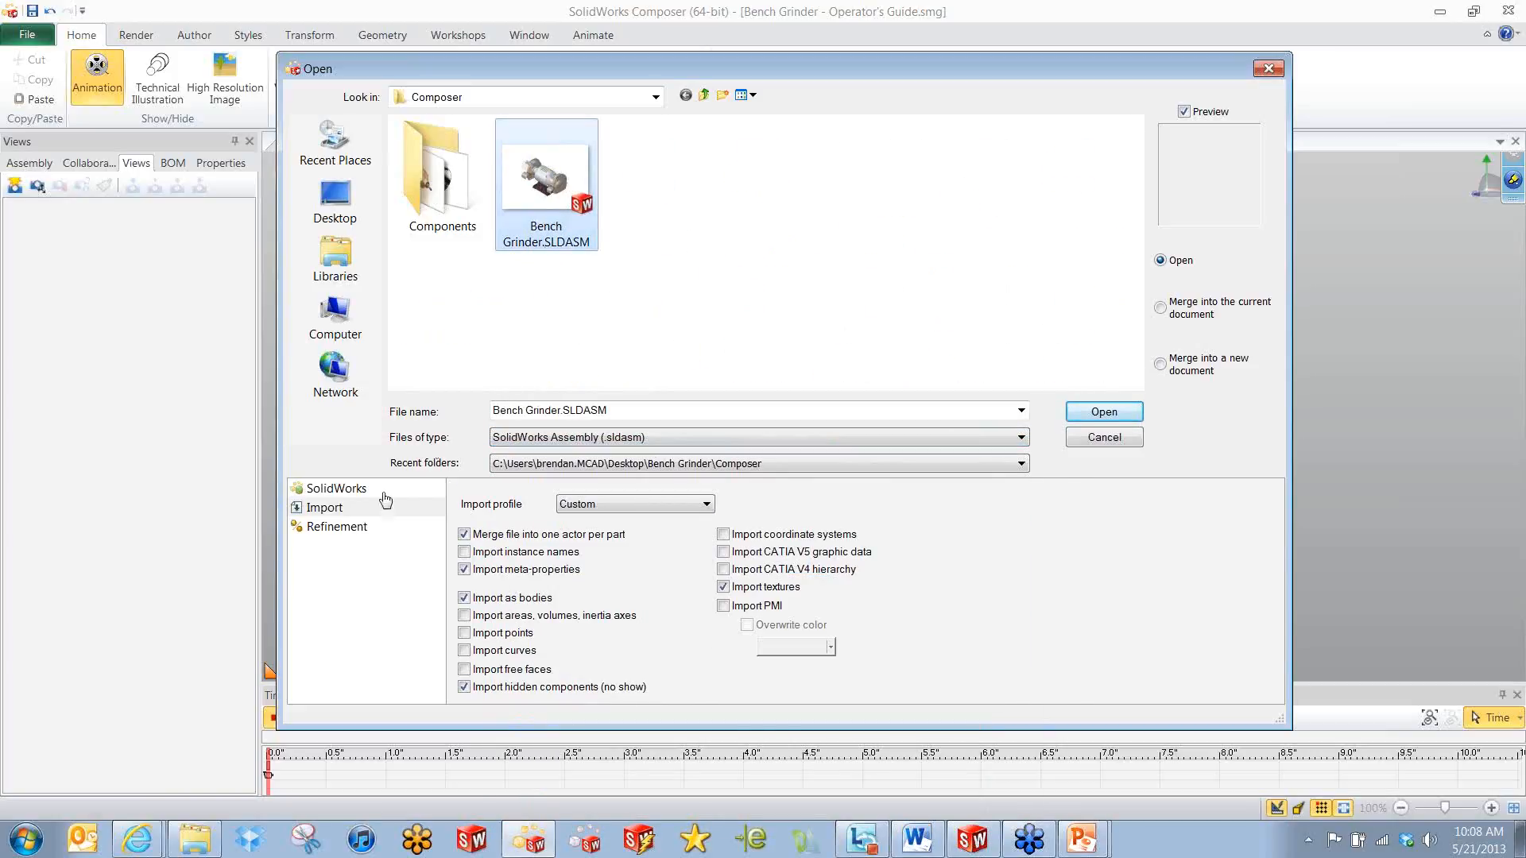
Choose the Default configuration of the bench grinder assembly and merge it into the current document.
click(338, 487)
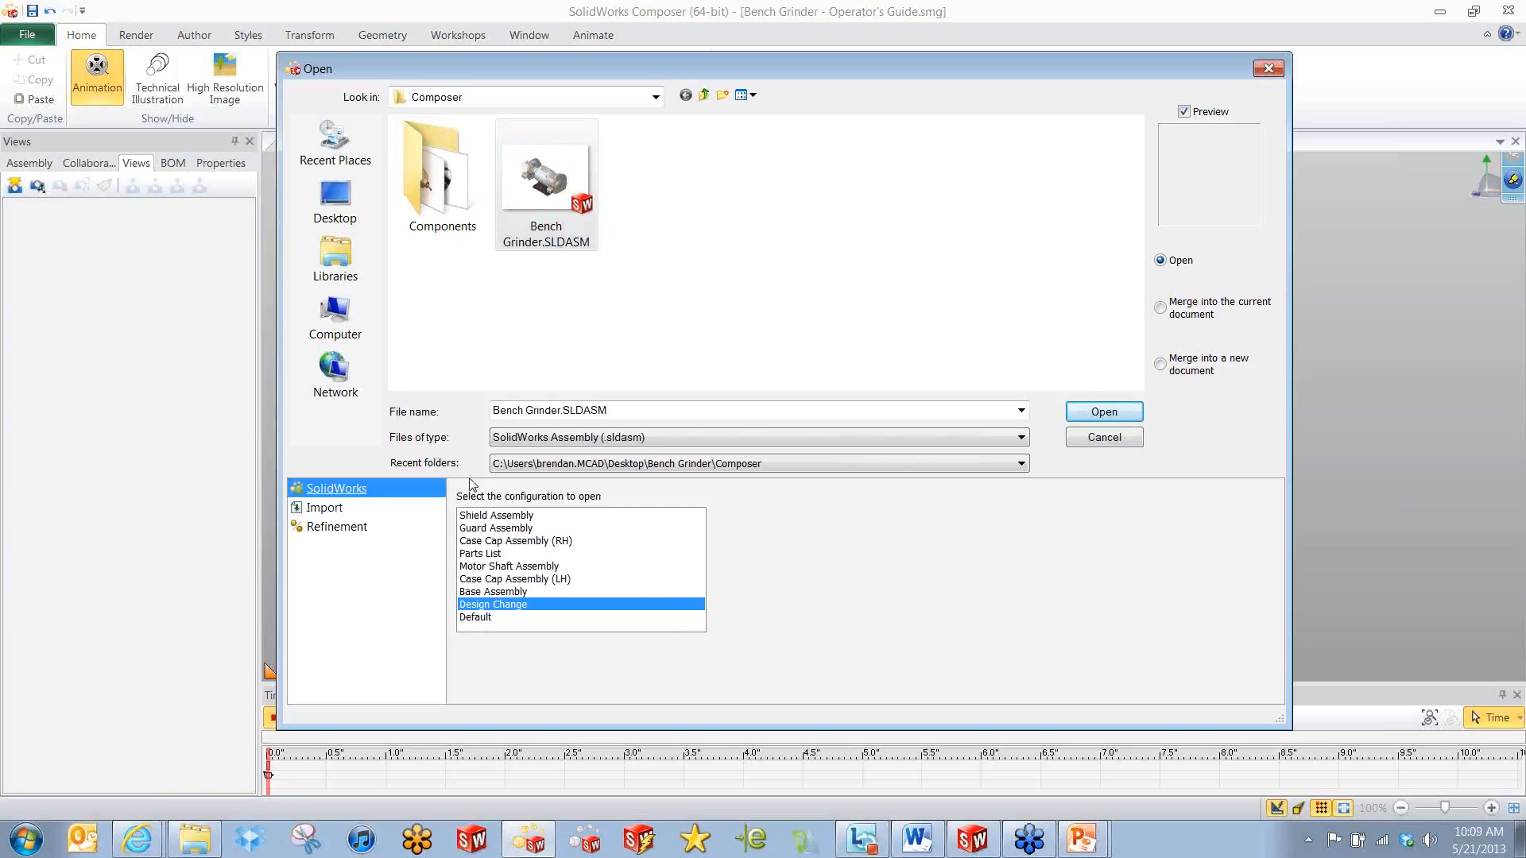
click(513, 568)
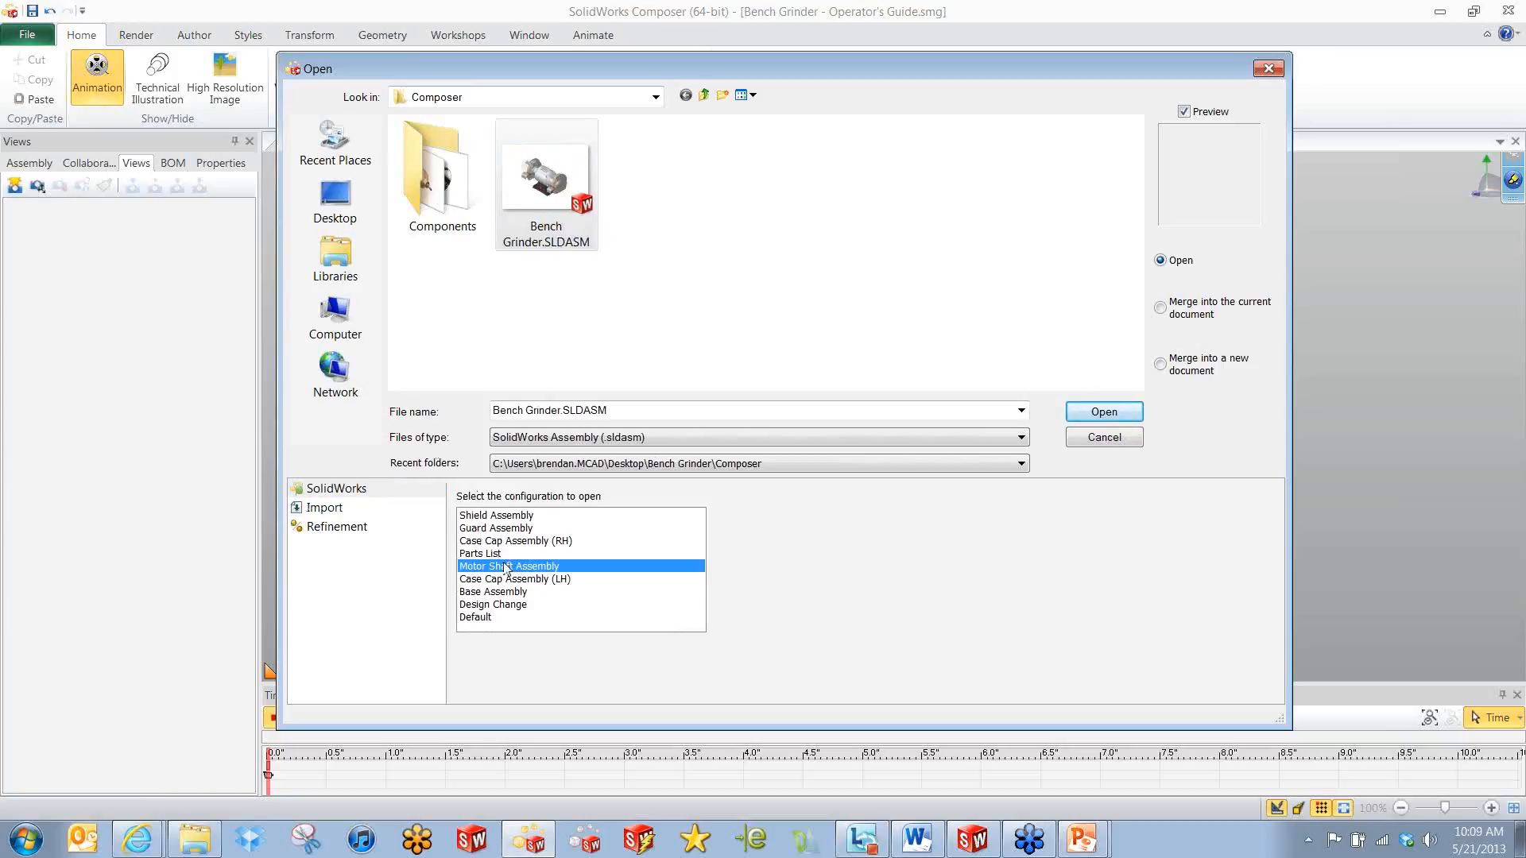
click(494, 554)
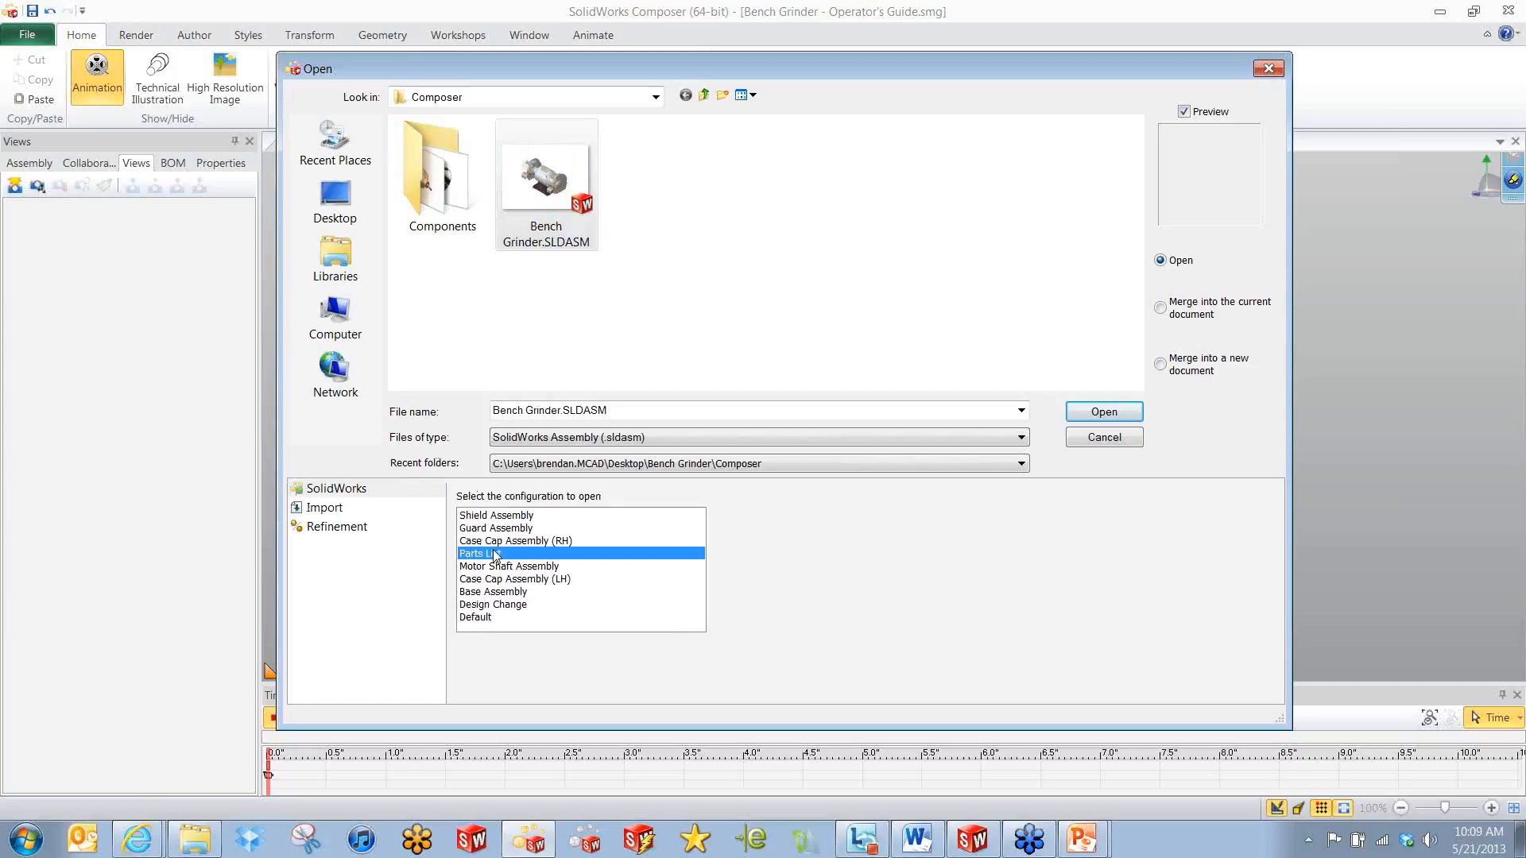
click(490, 618)
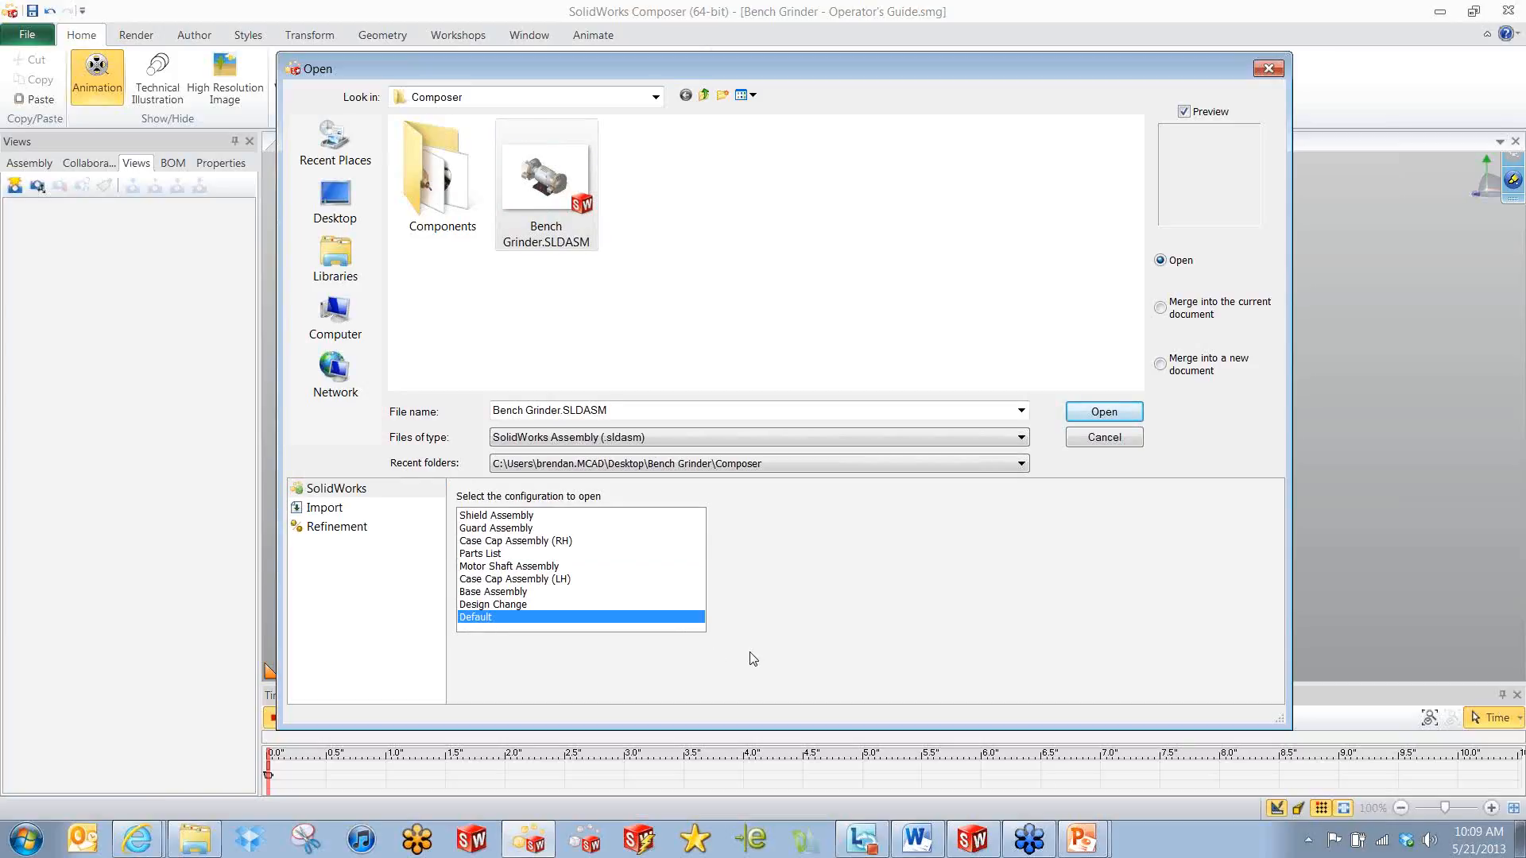
click(1161, 307)
click(1104, 412)
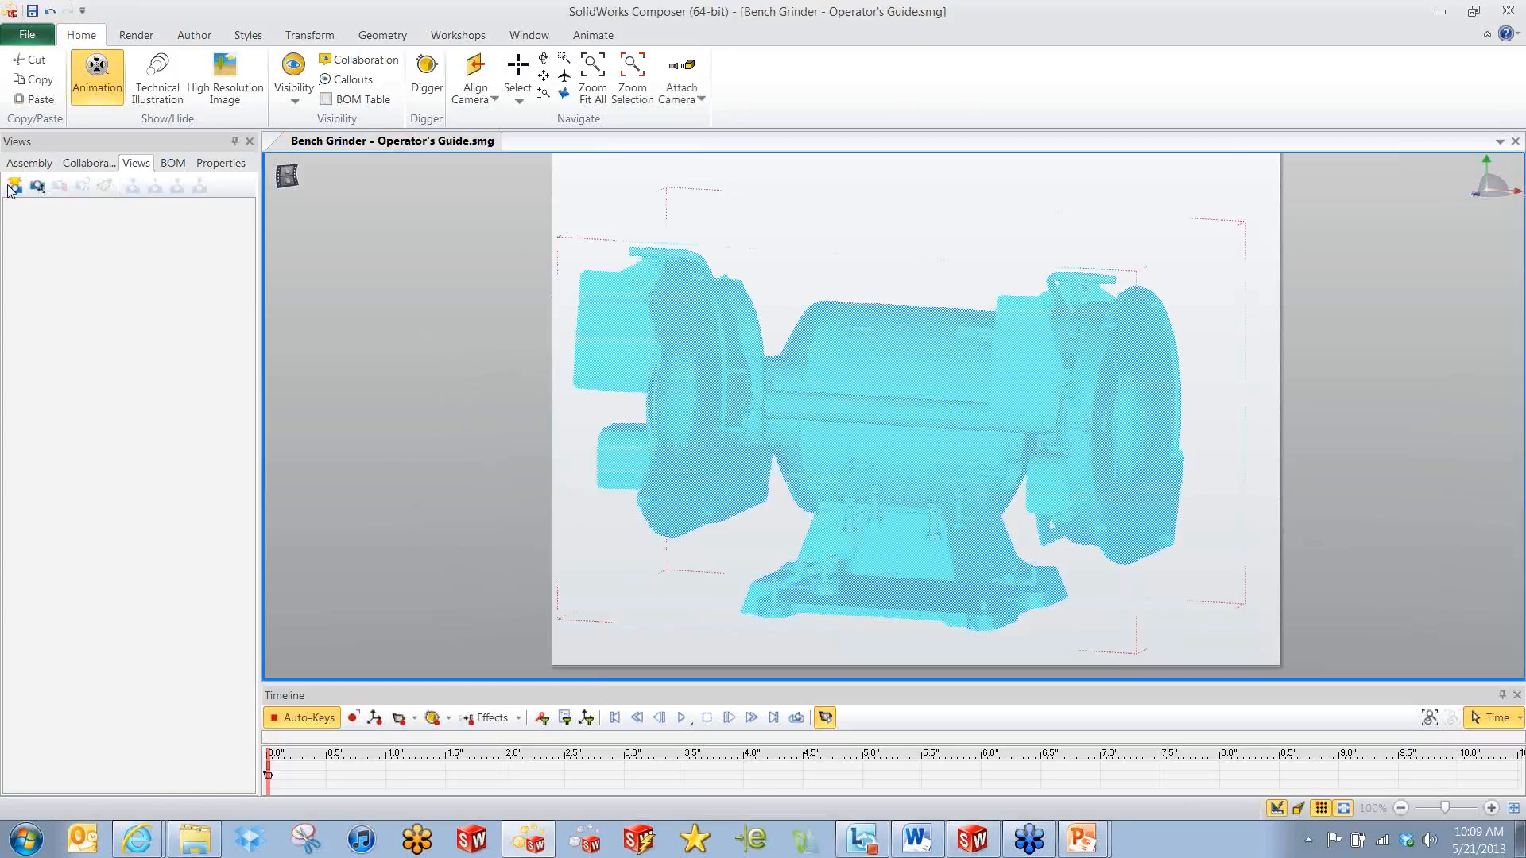
Make everything under Root visible in the assembly structure and clear the selection of the bench grinder.
click(29, 162)
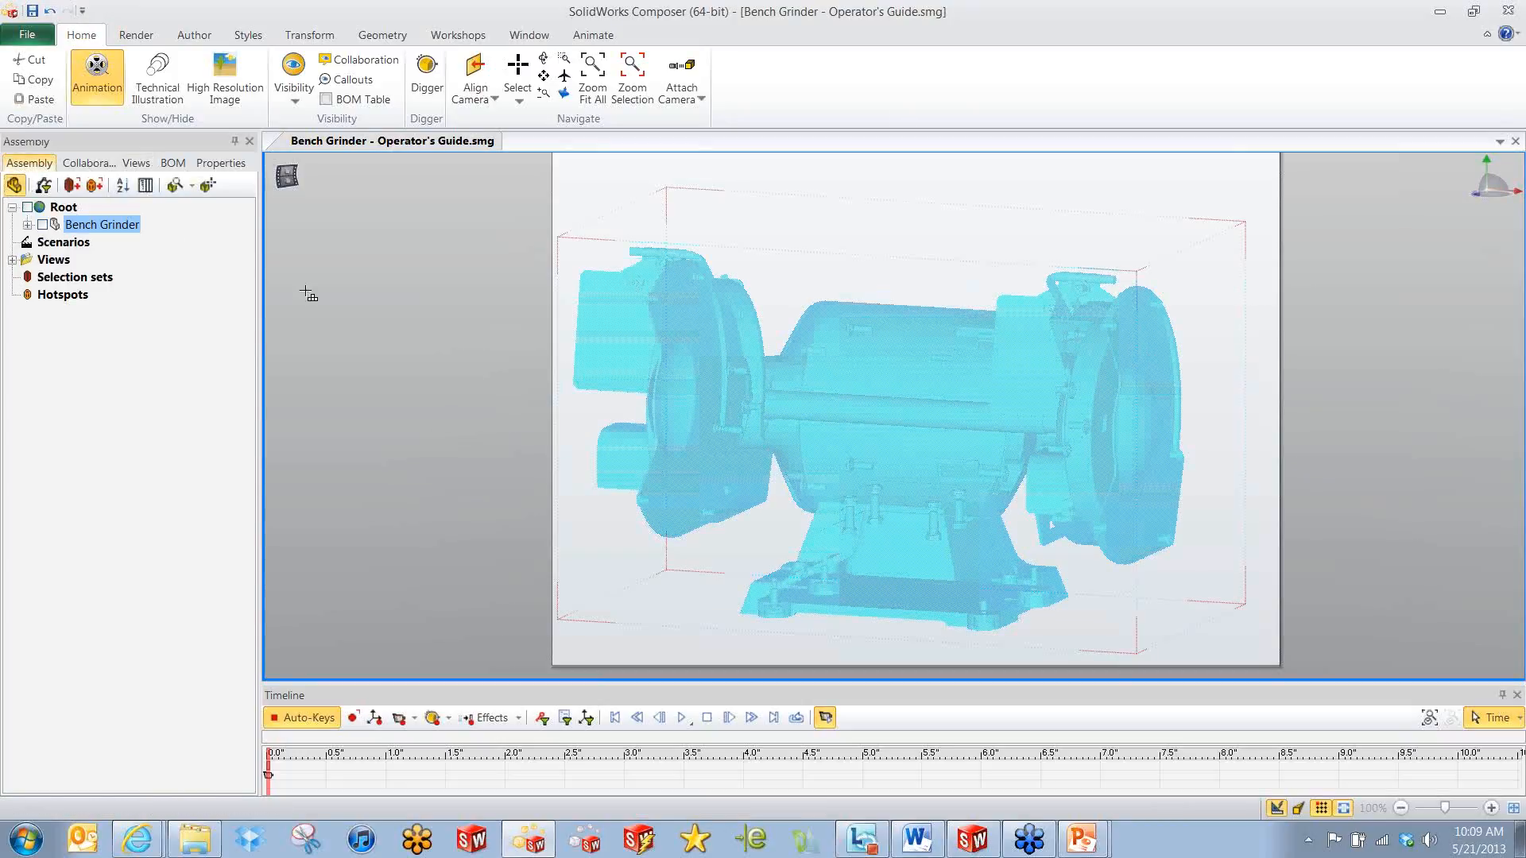
click(27, 206)
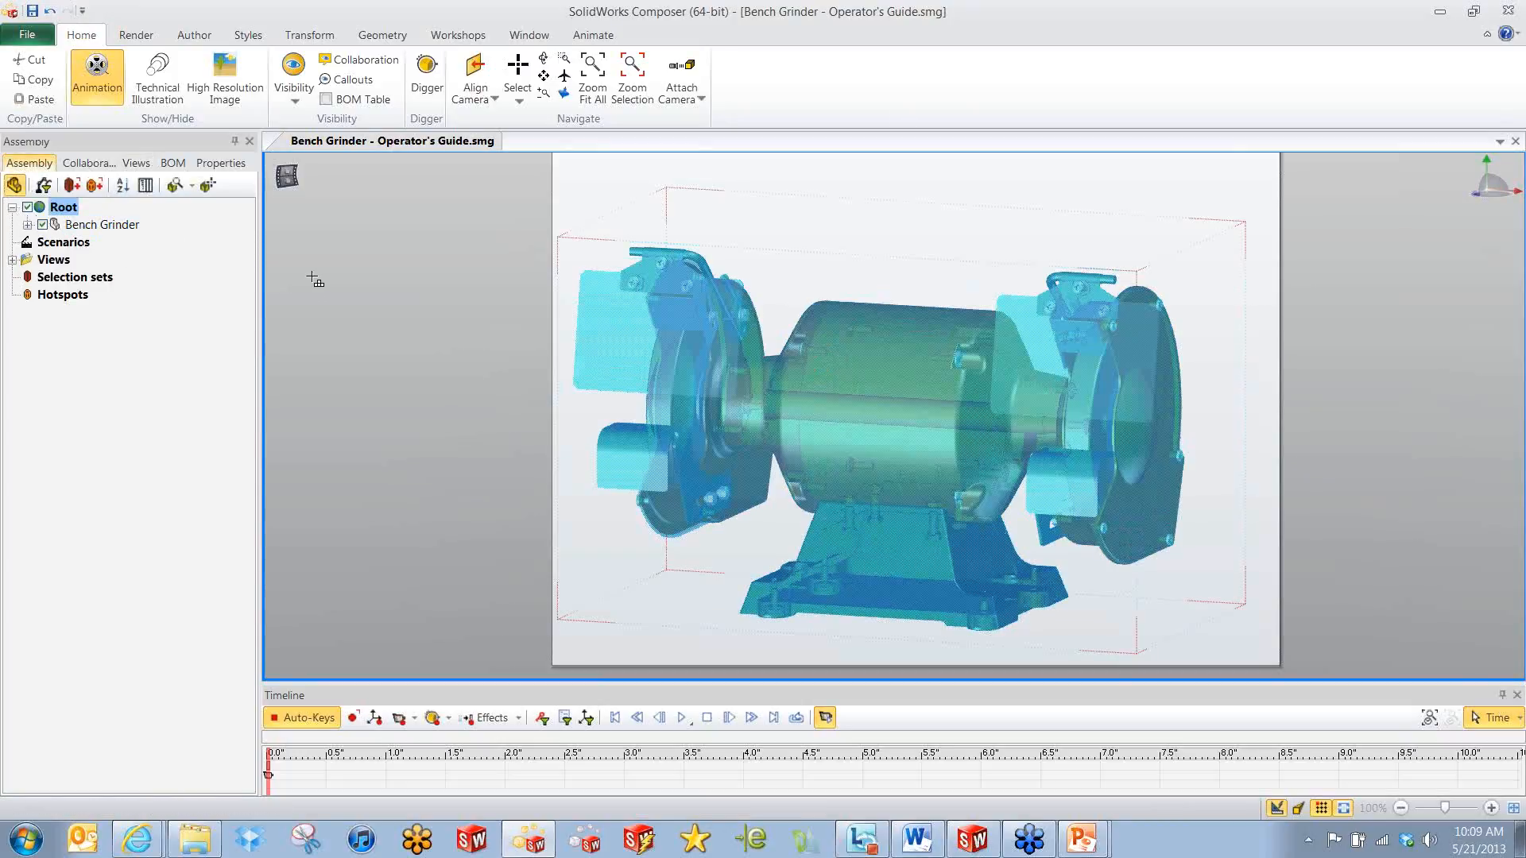
click(428, 270)
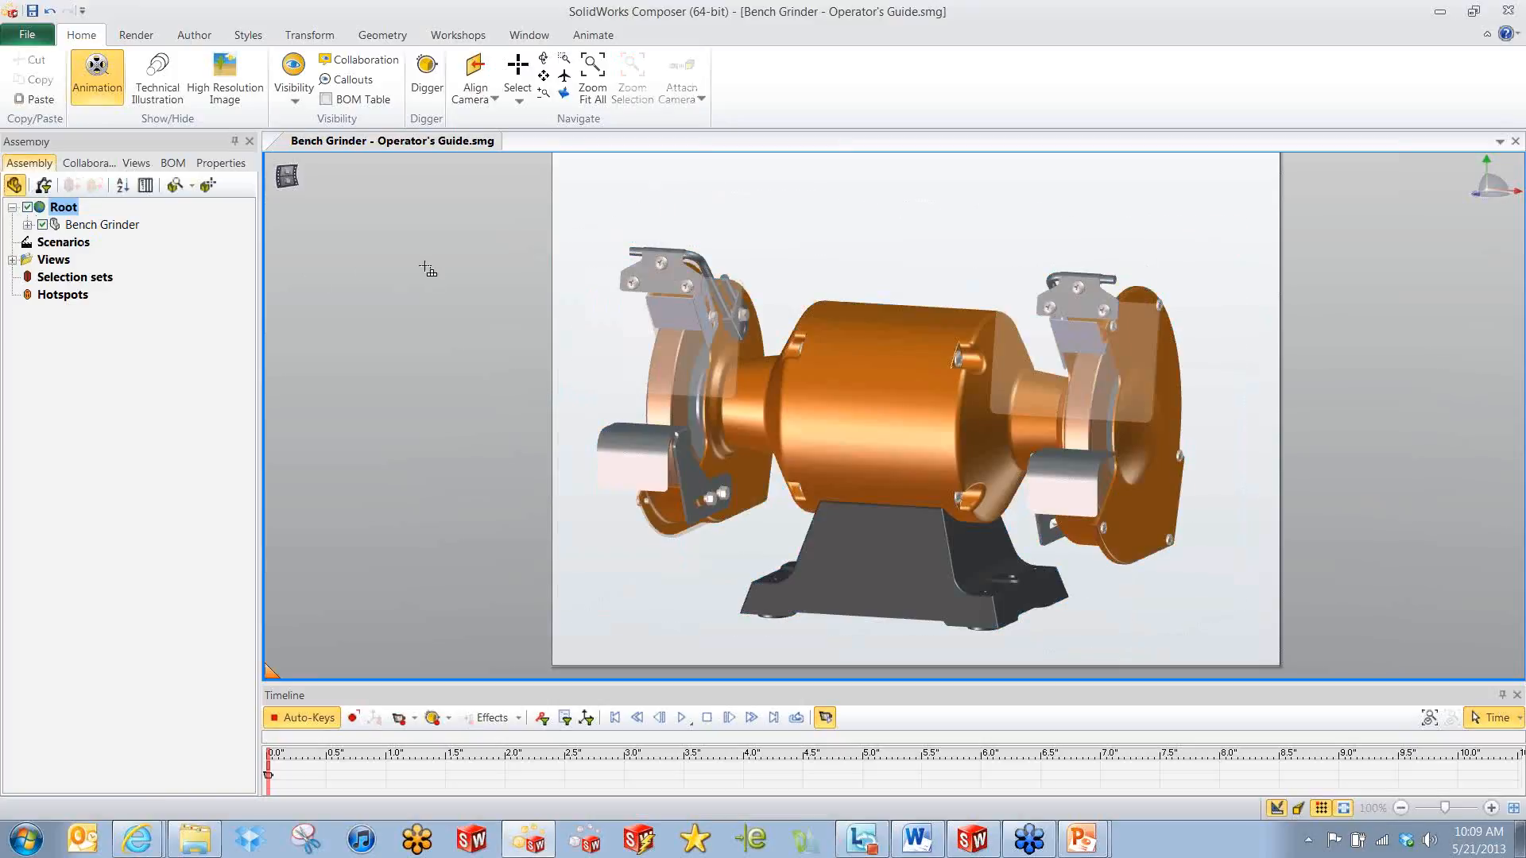
Inspect the bench grinder's subassemblies in the model by selecting the motor, the base and the left-hand shield.
drag(926, 255, 928, 286)
scroll(879, 413, up, 2)
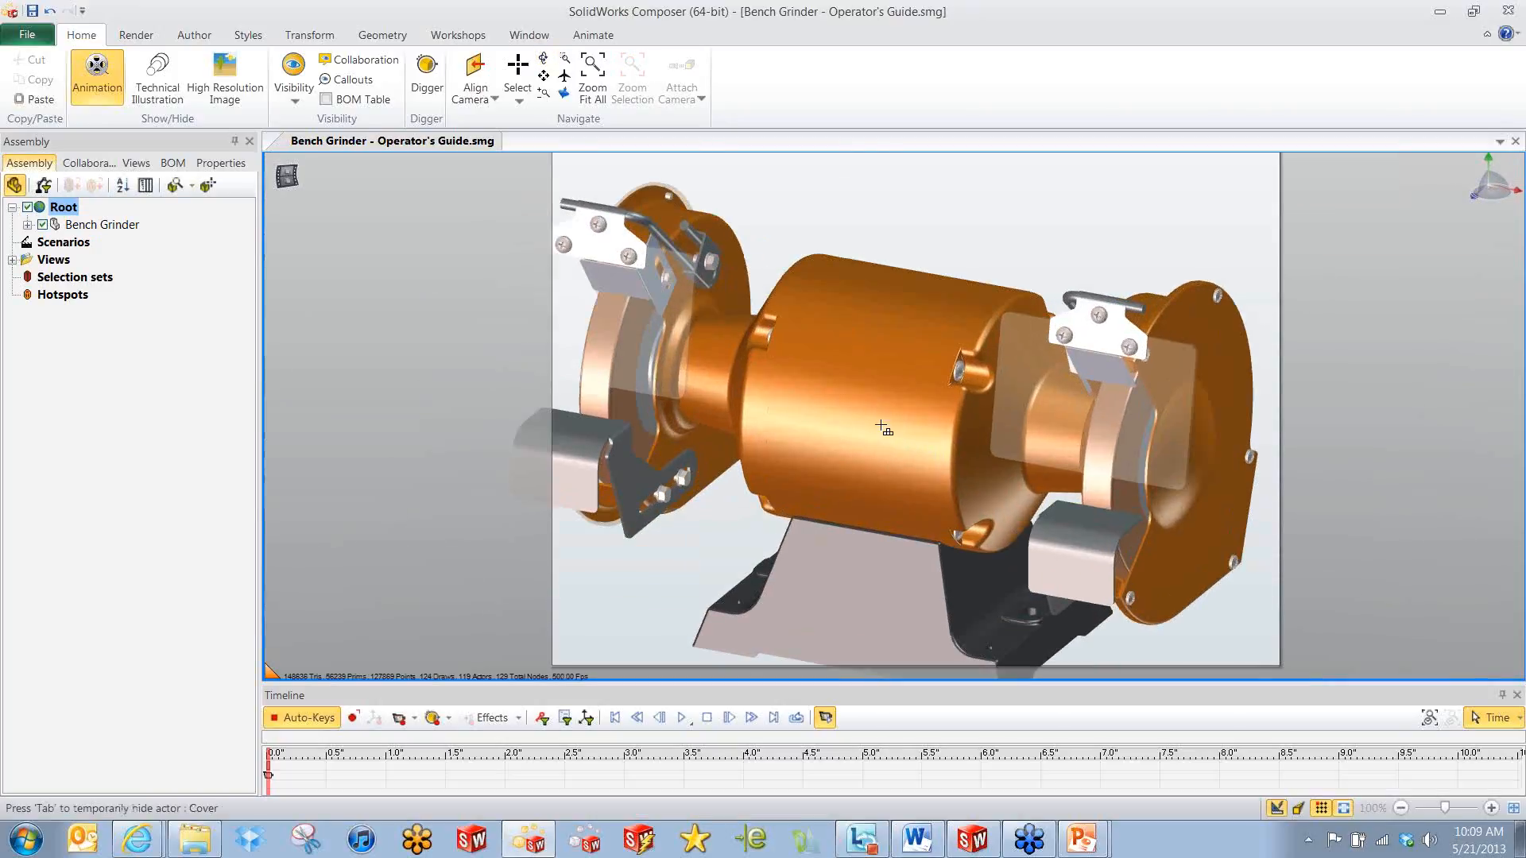
click(883, 374)
click(870, 577)
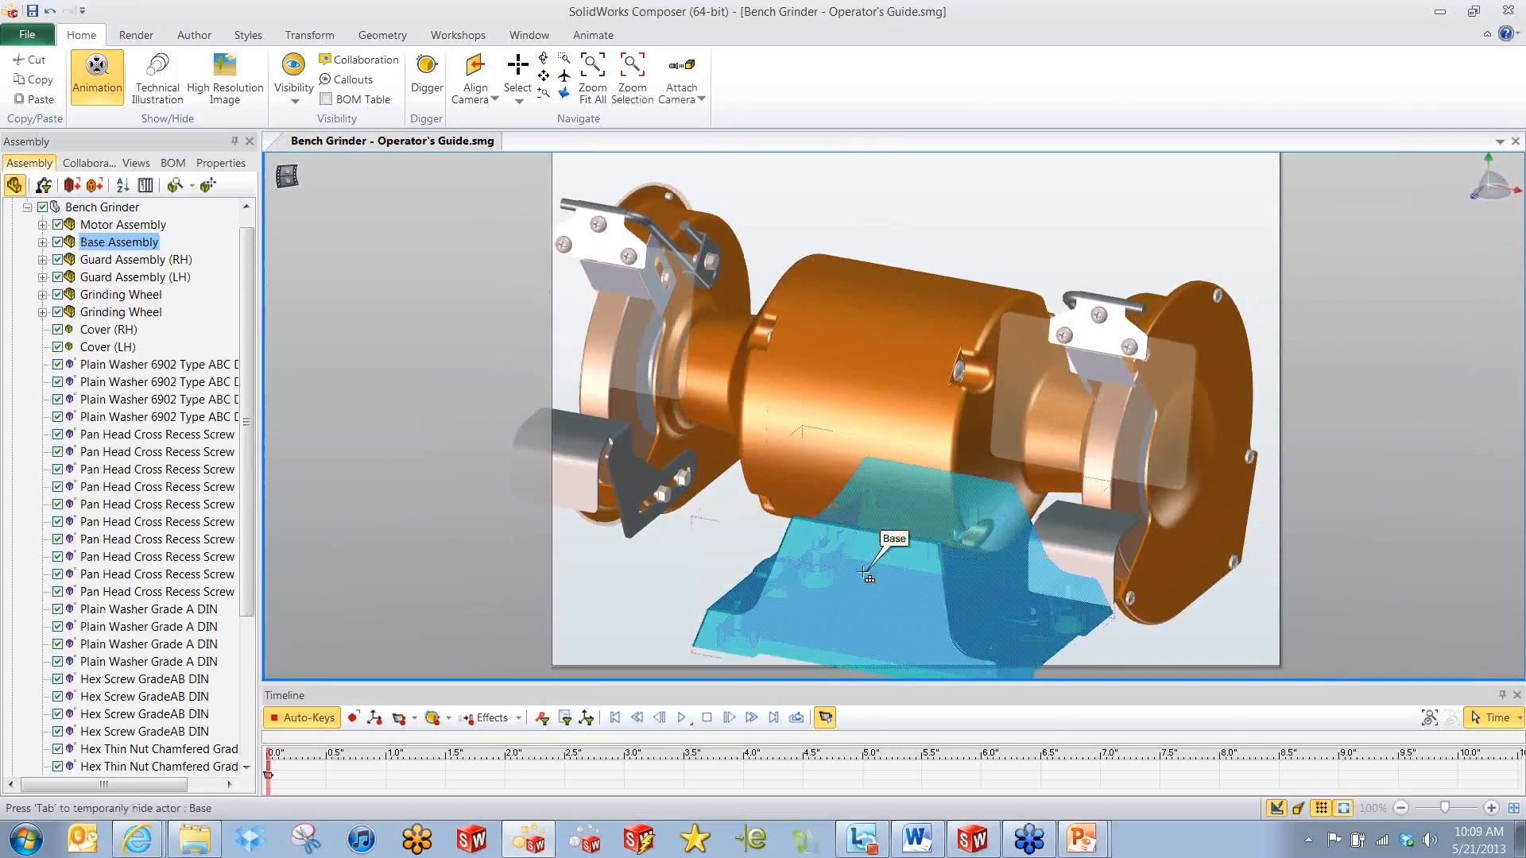
click(730, 272)
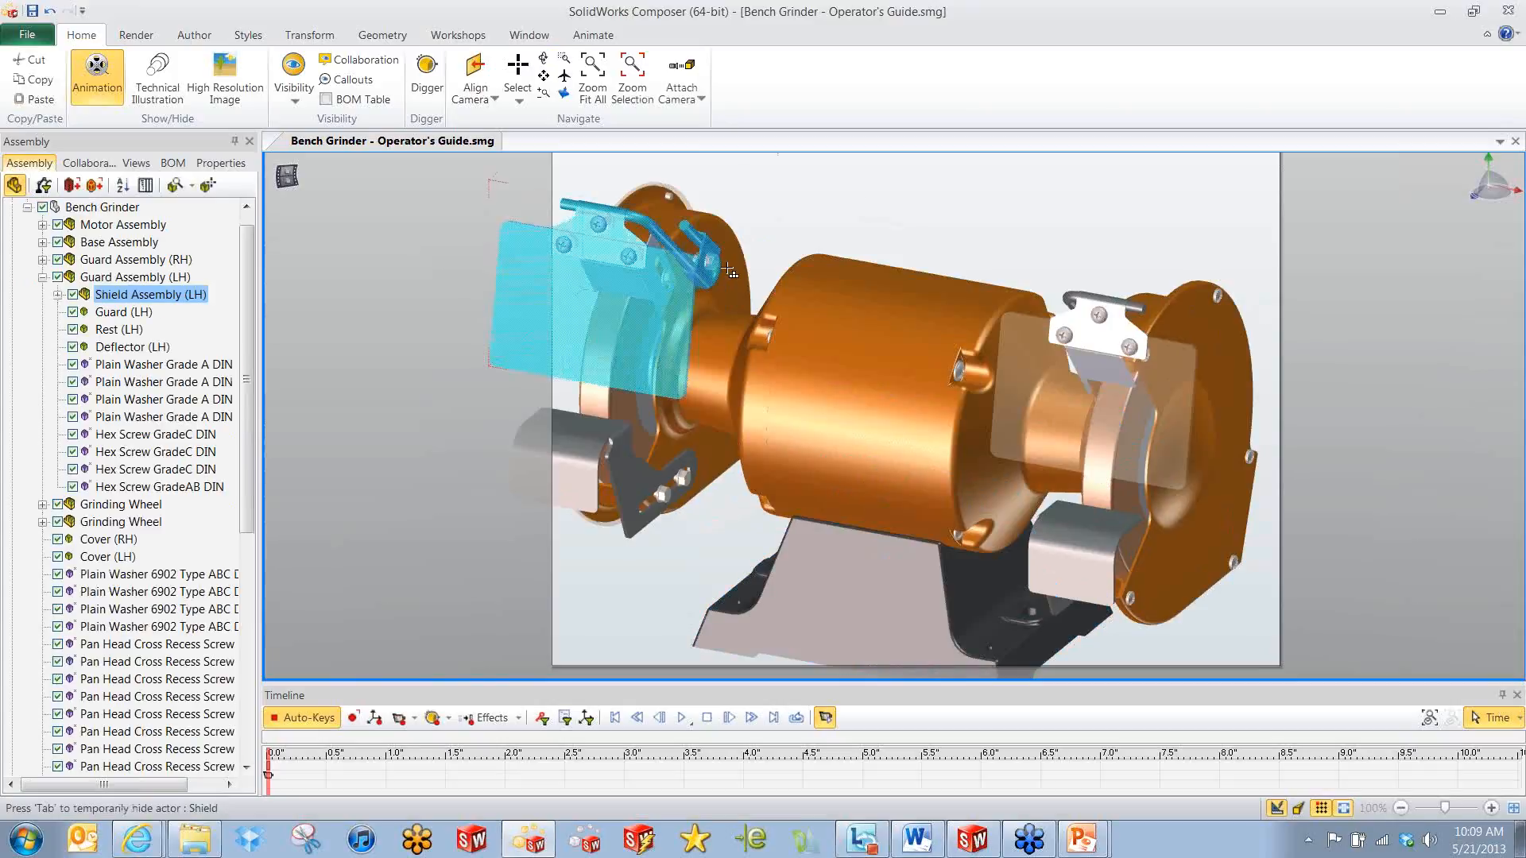
click(878, 212)
scroll(878, 212, down, 2)
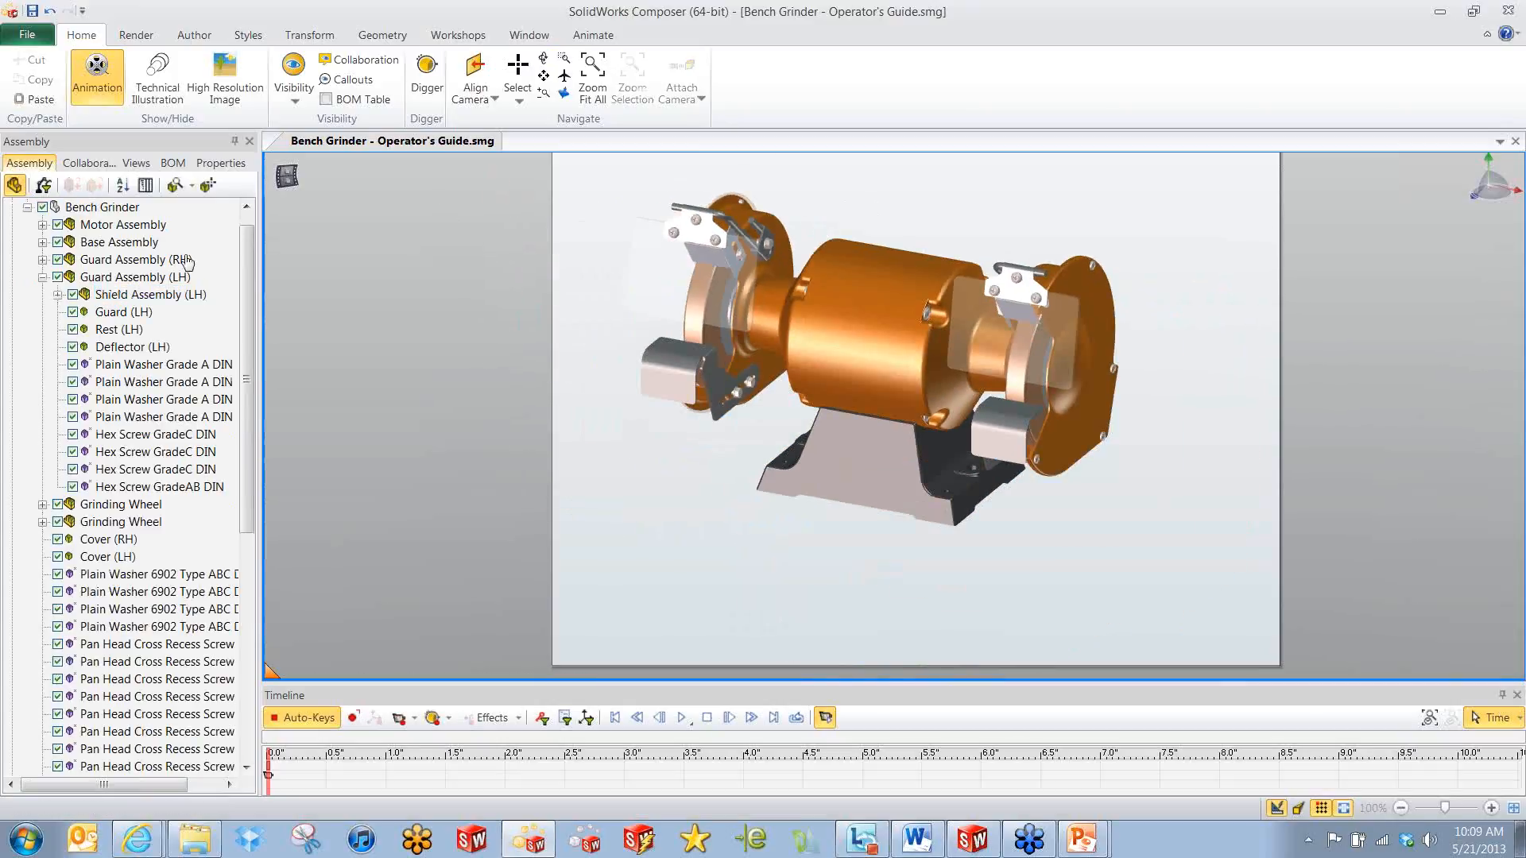
Highlight Shield Assembly (LH) and Guard Assembly (LH) in the structure, and turn off assembly selection mode.
click(139, 278)
click(150, 296)
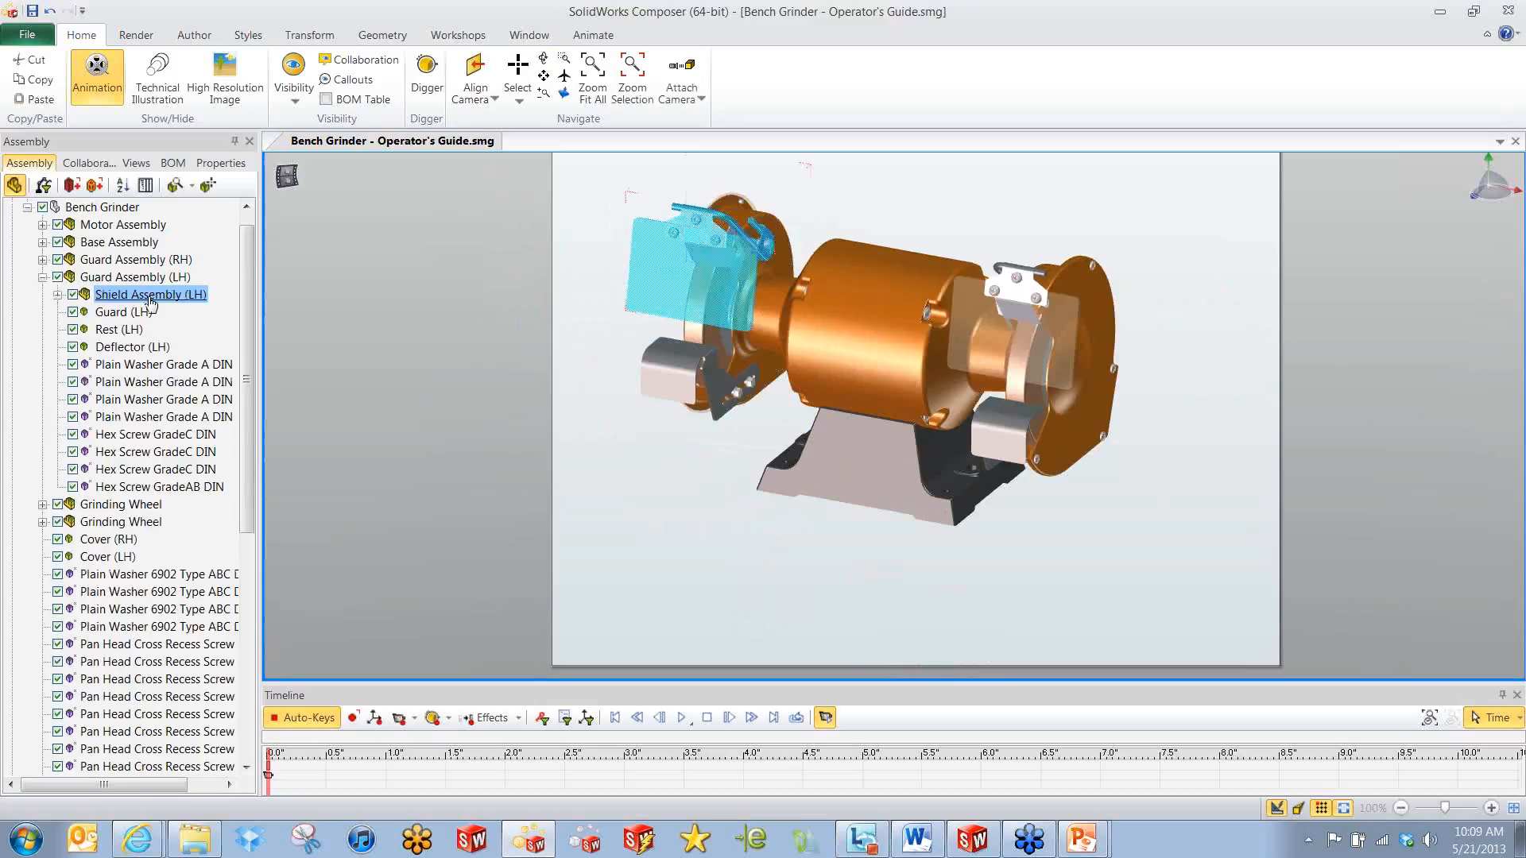
click(126, 312)
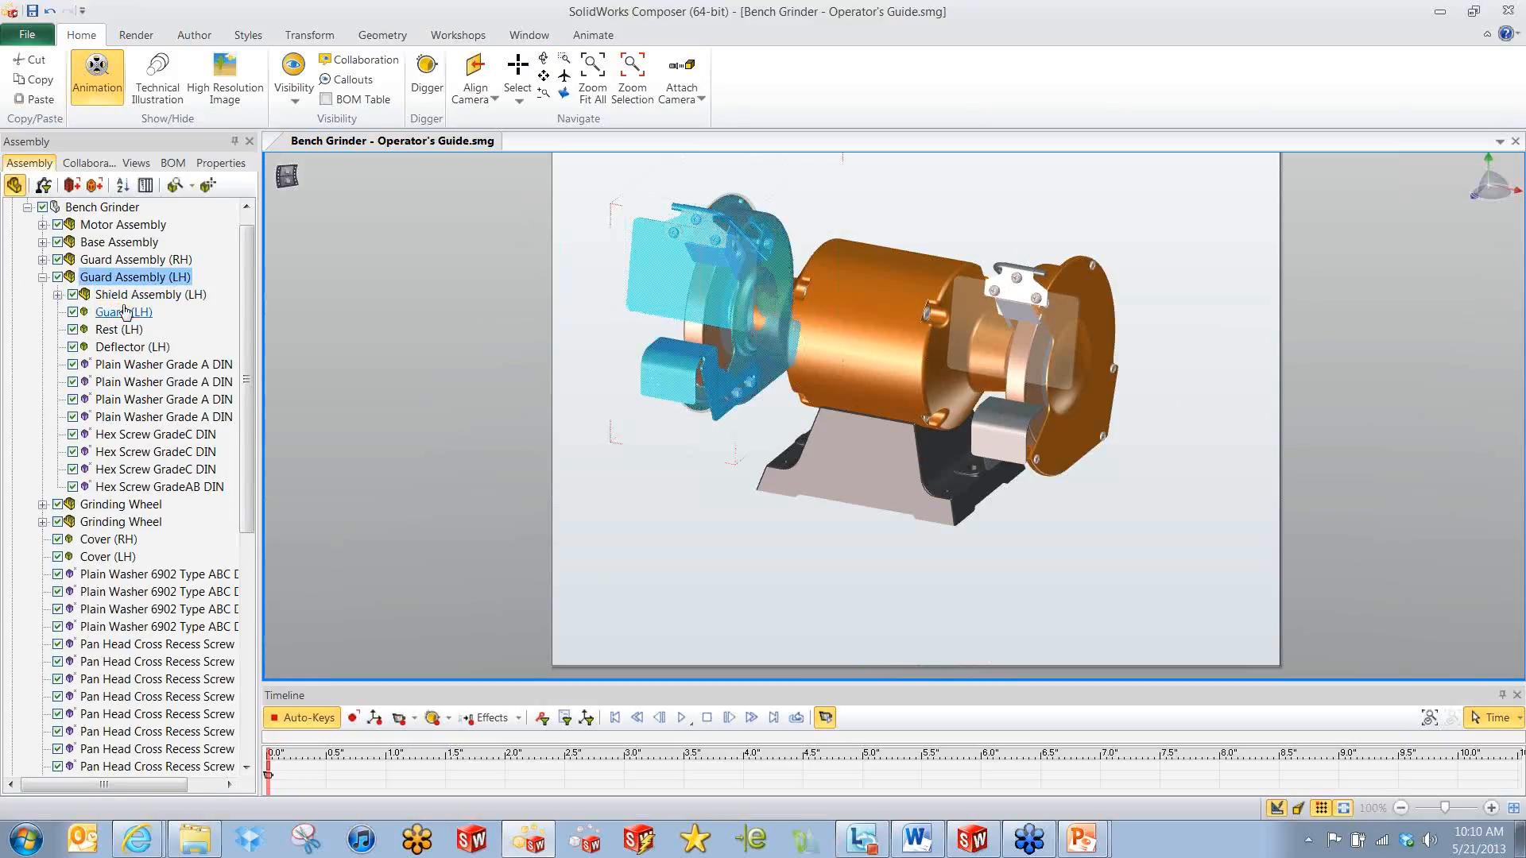
click(14, 186)
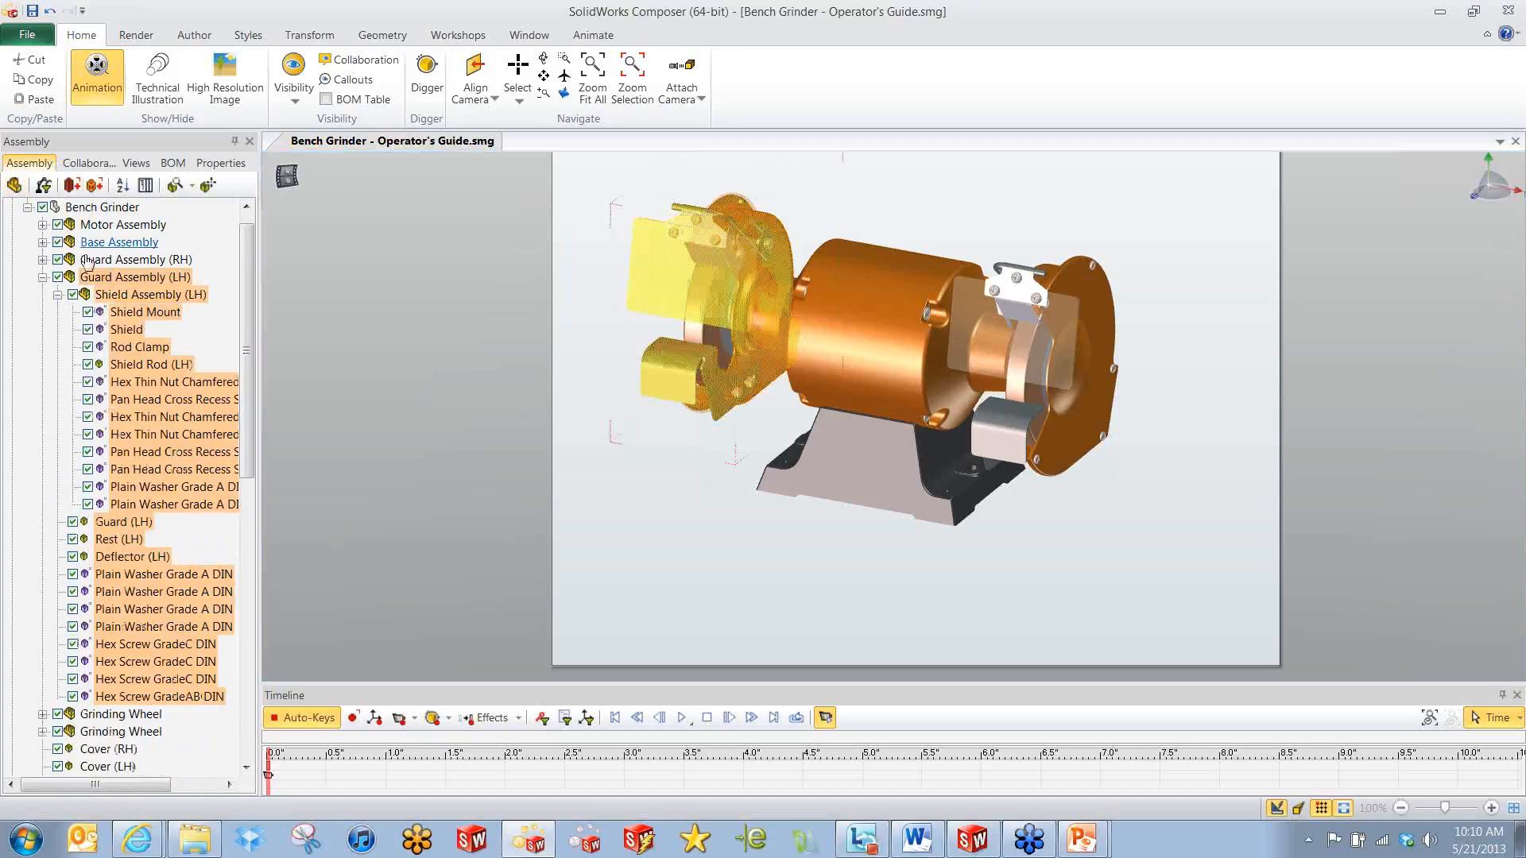
Check the individual Shield and Rod Clamp parts in the structure, and collapse the left-hand shield and guard assemblies.
click(127, 330)
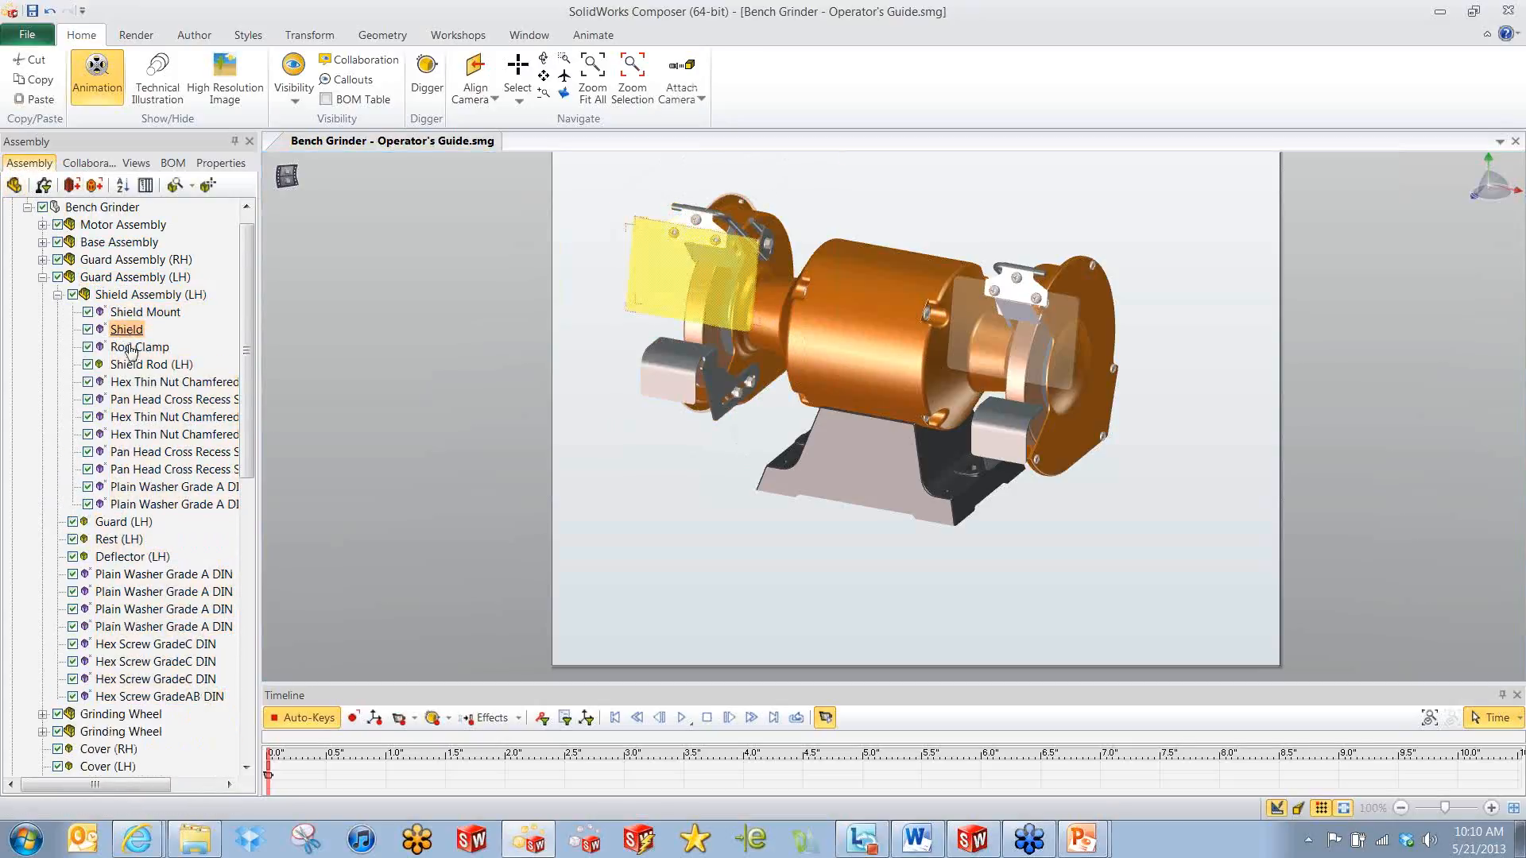
click(132, 348)
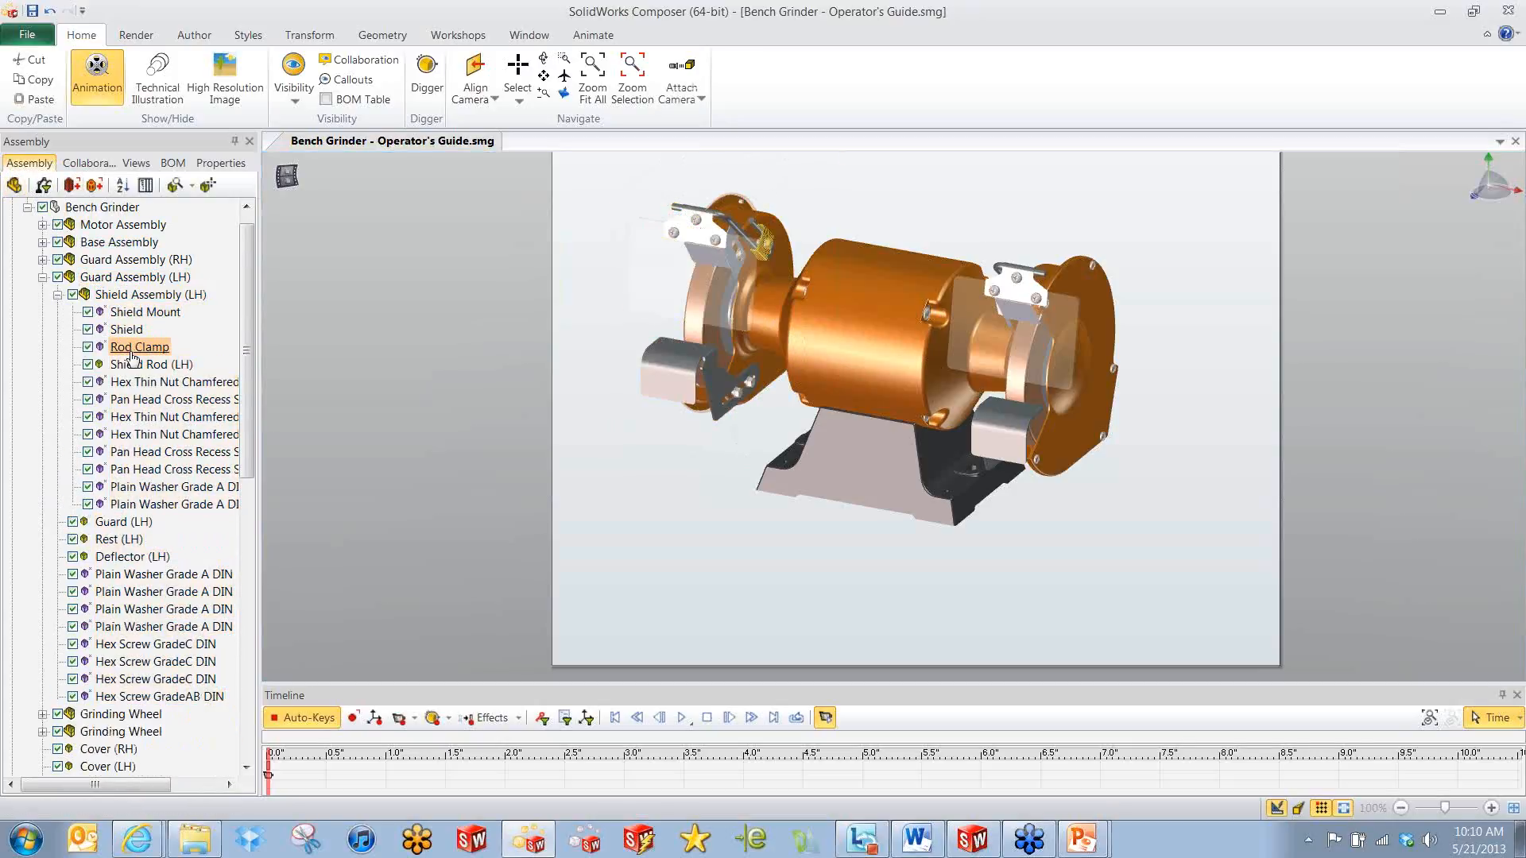
click(57, 295)
click(43, 277)
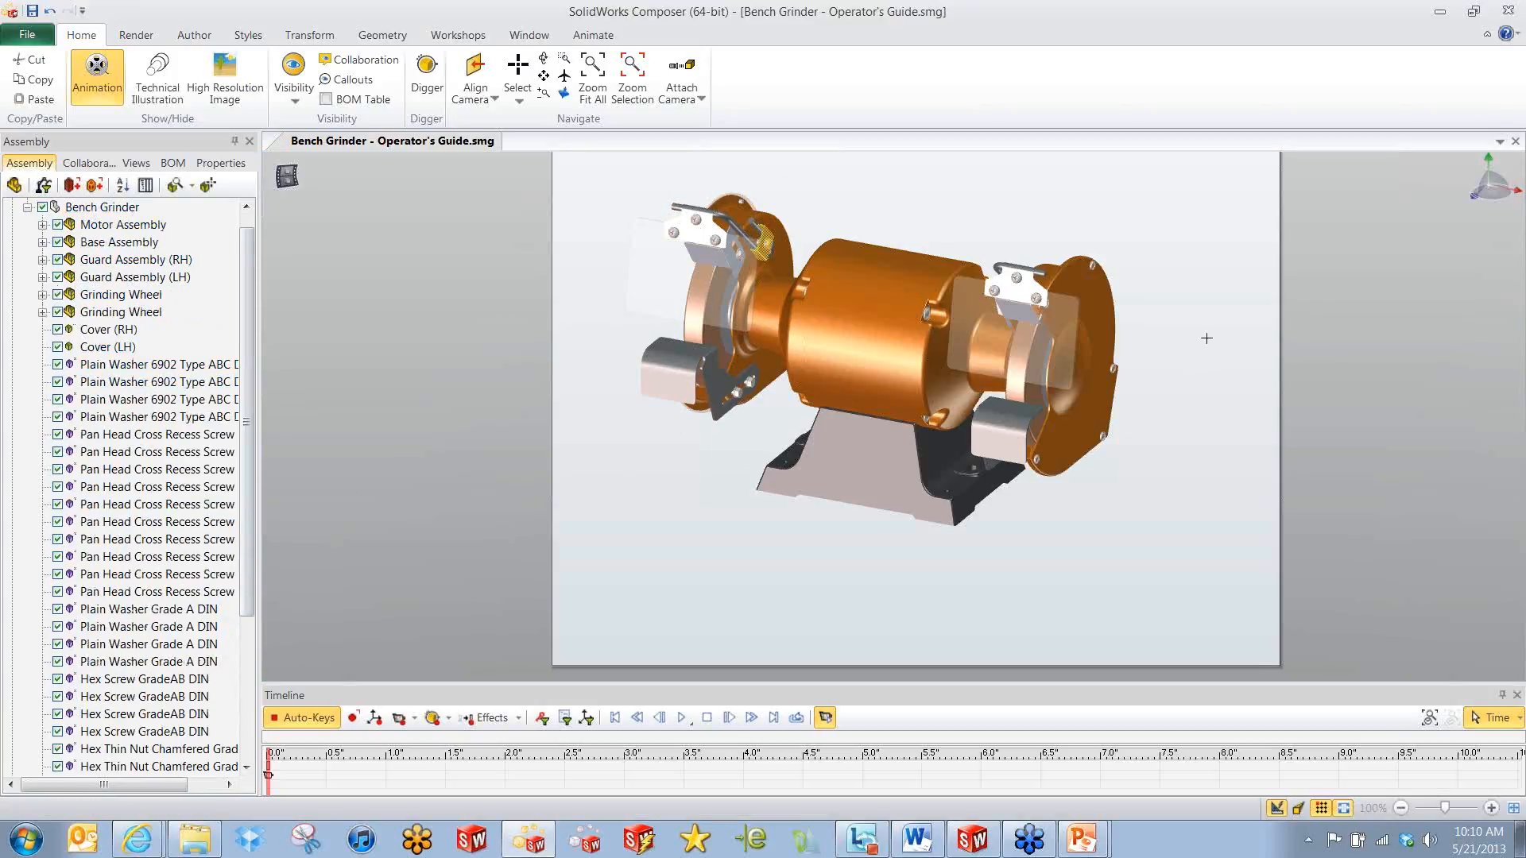
Select Cover (RH), make it green with opacity 242 and shininess 34.77, and review its geometry and user properties.
scroll(1113, 340, up, 4)
click(1117, 339)
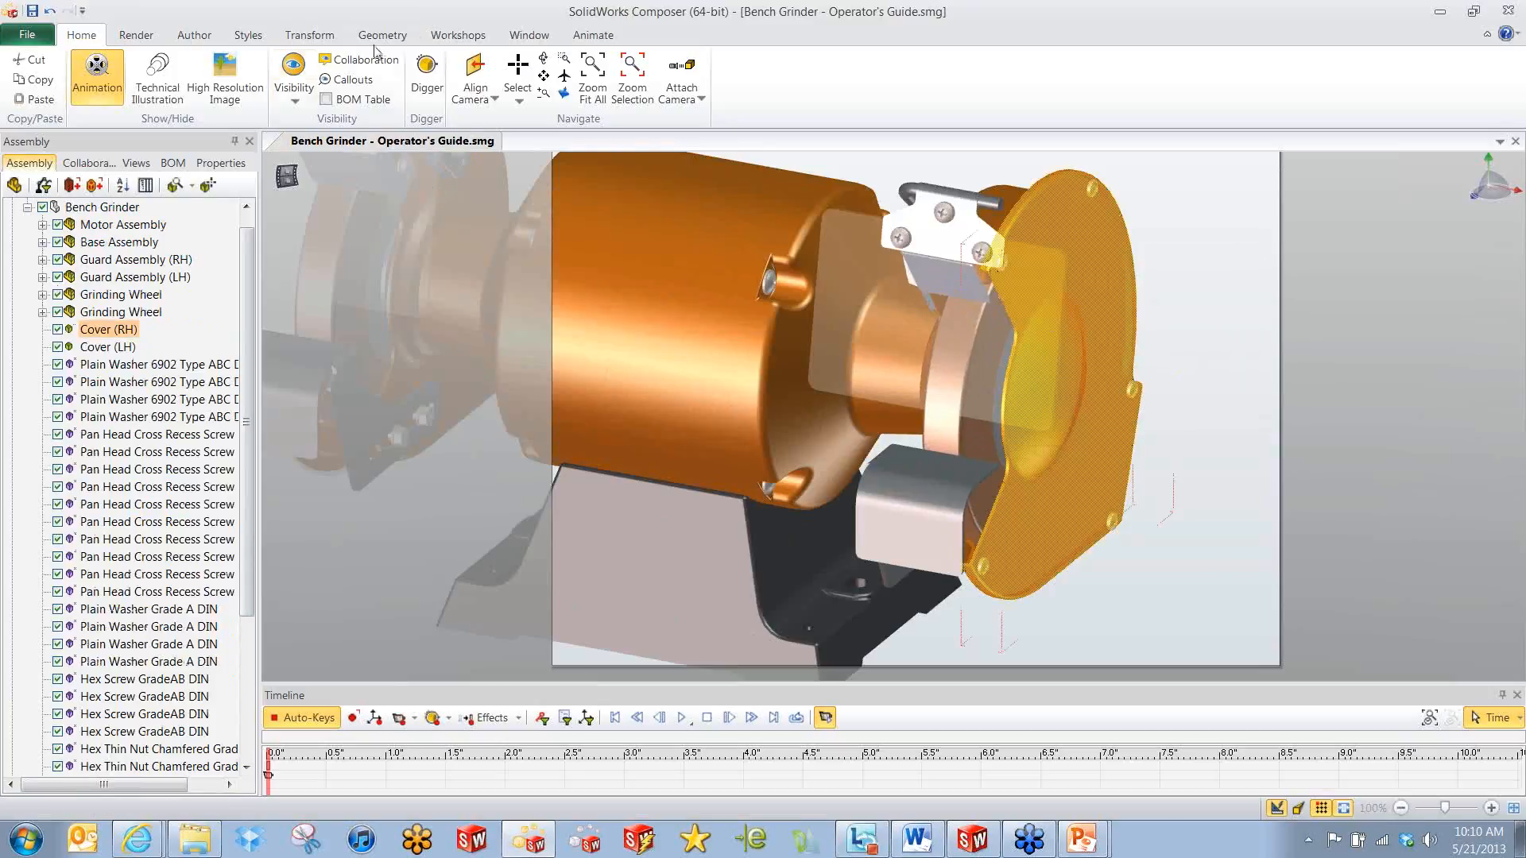
click(220, 164)
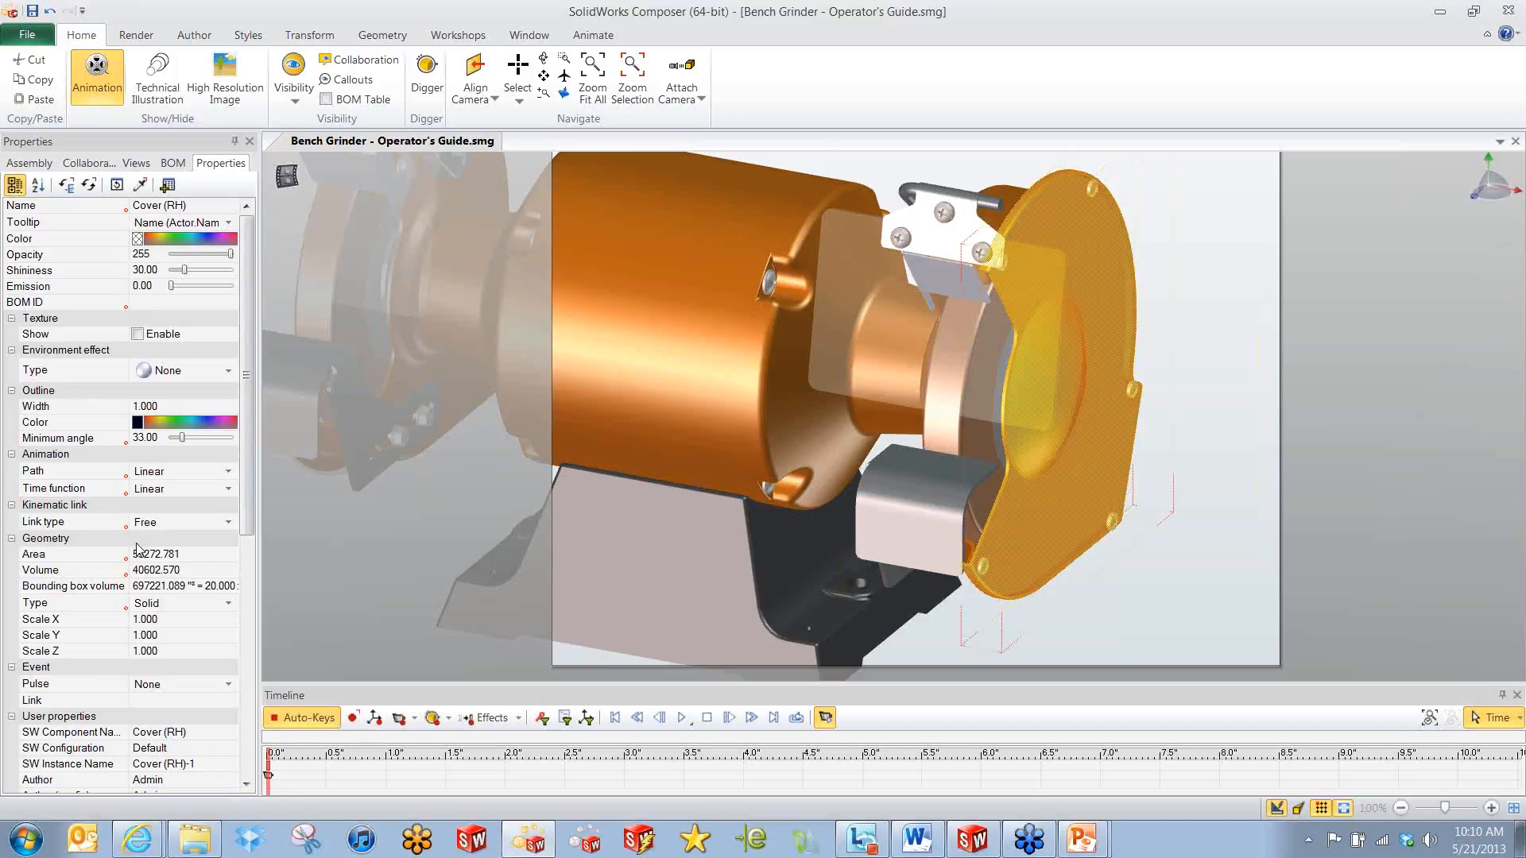
drag(230, 255, 251, 383)
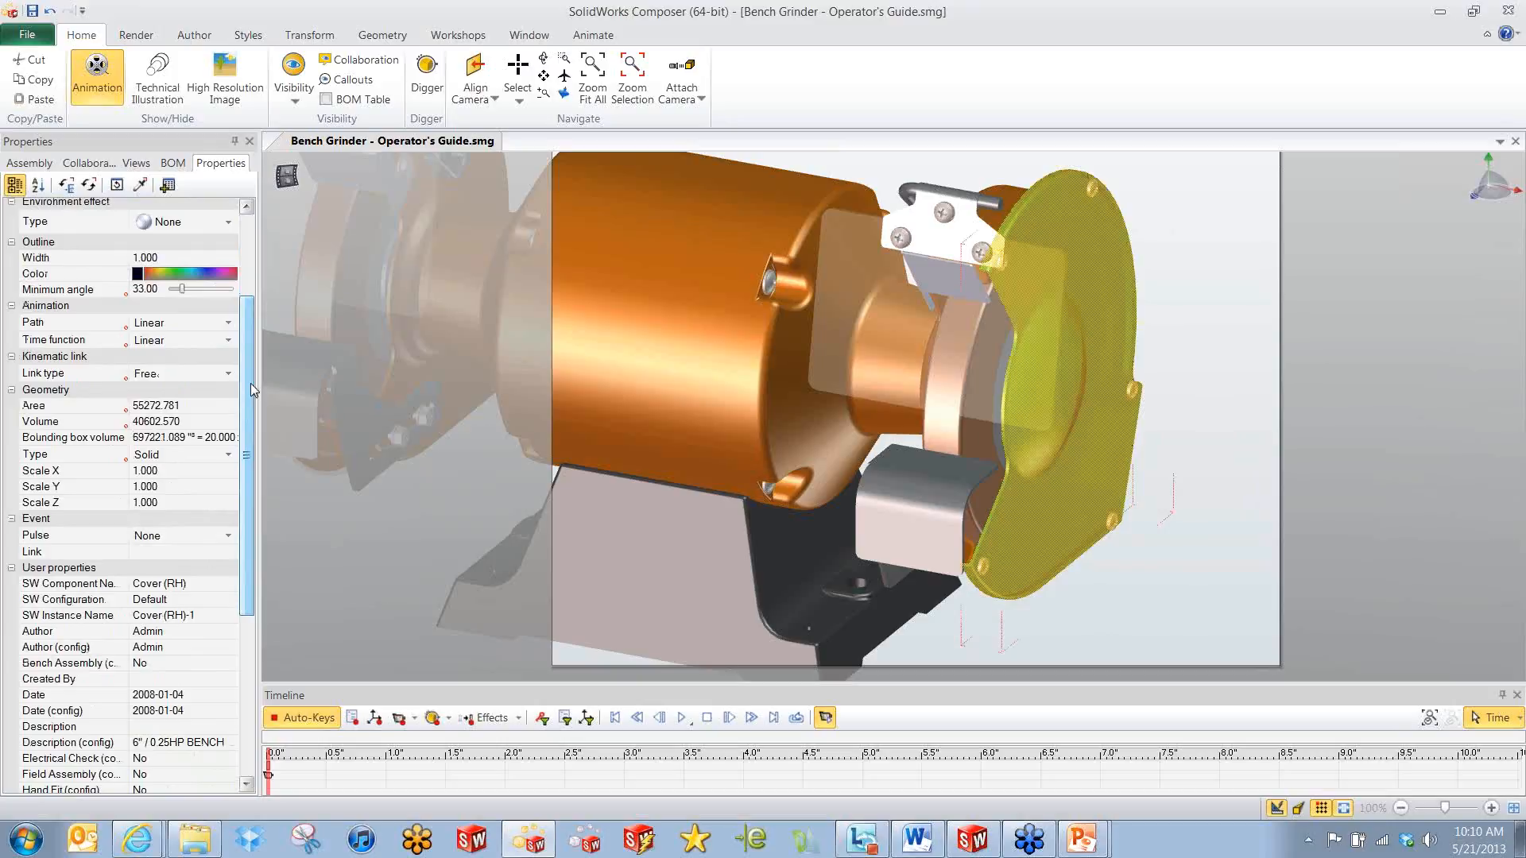
drag(250, 383, 246, 551)
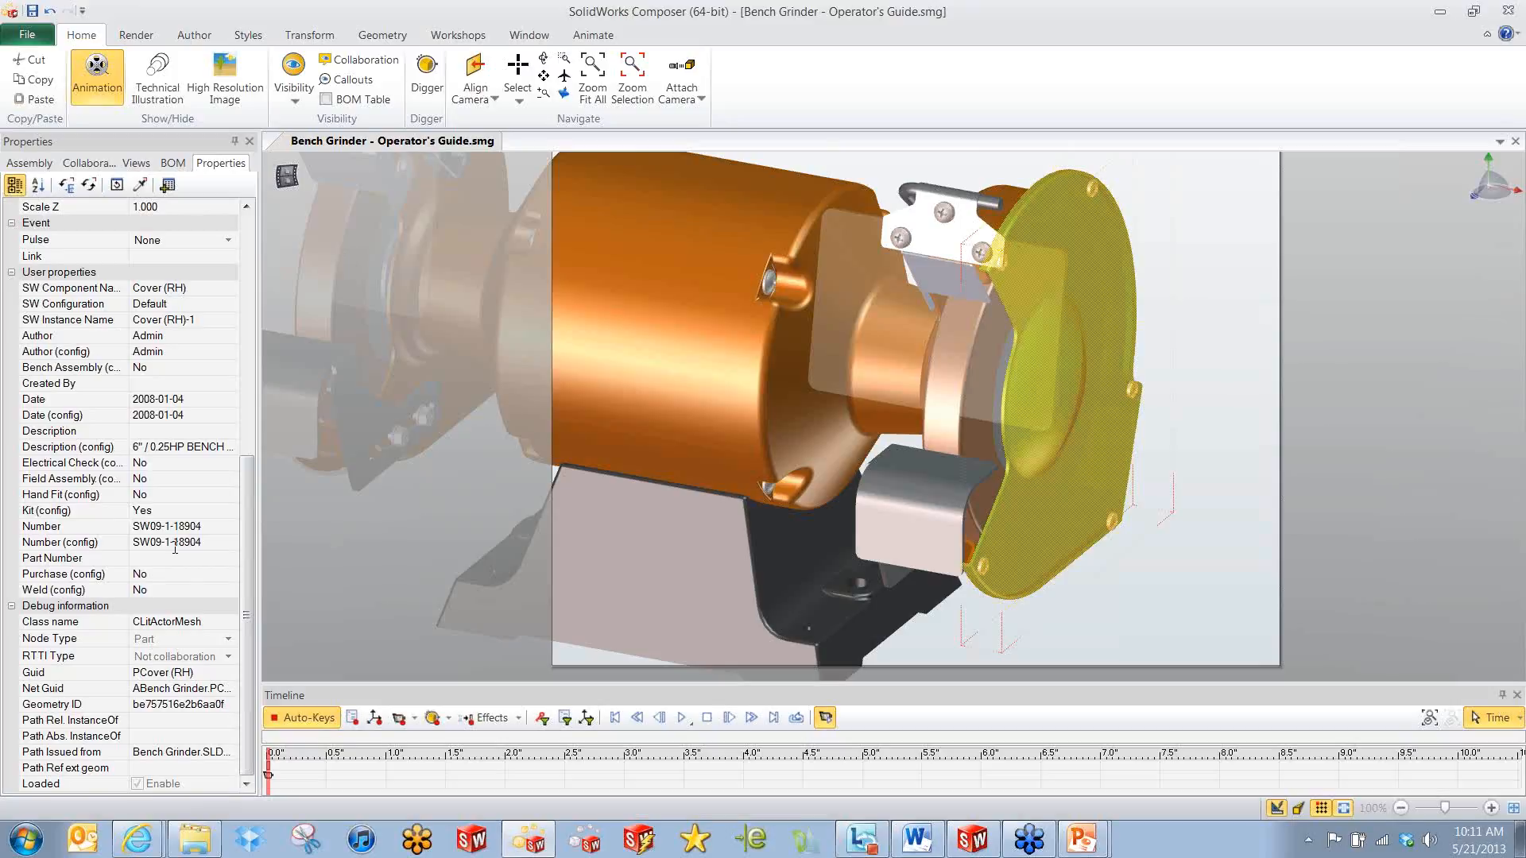
scroll(161, 414, up, 9)
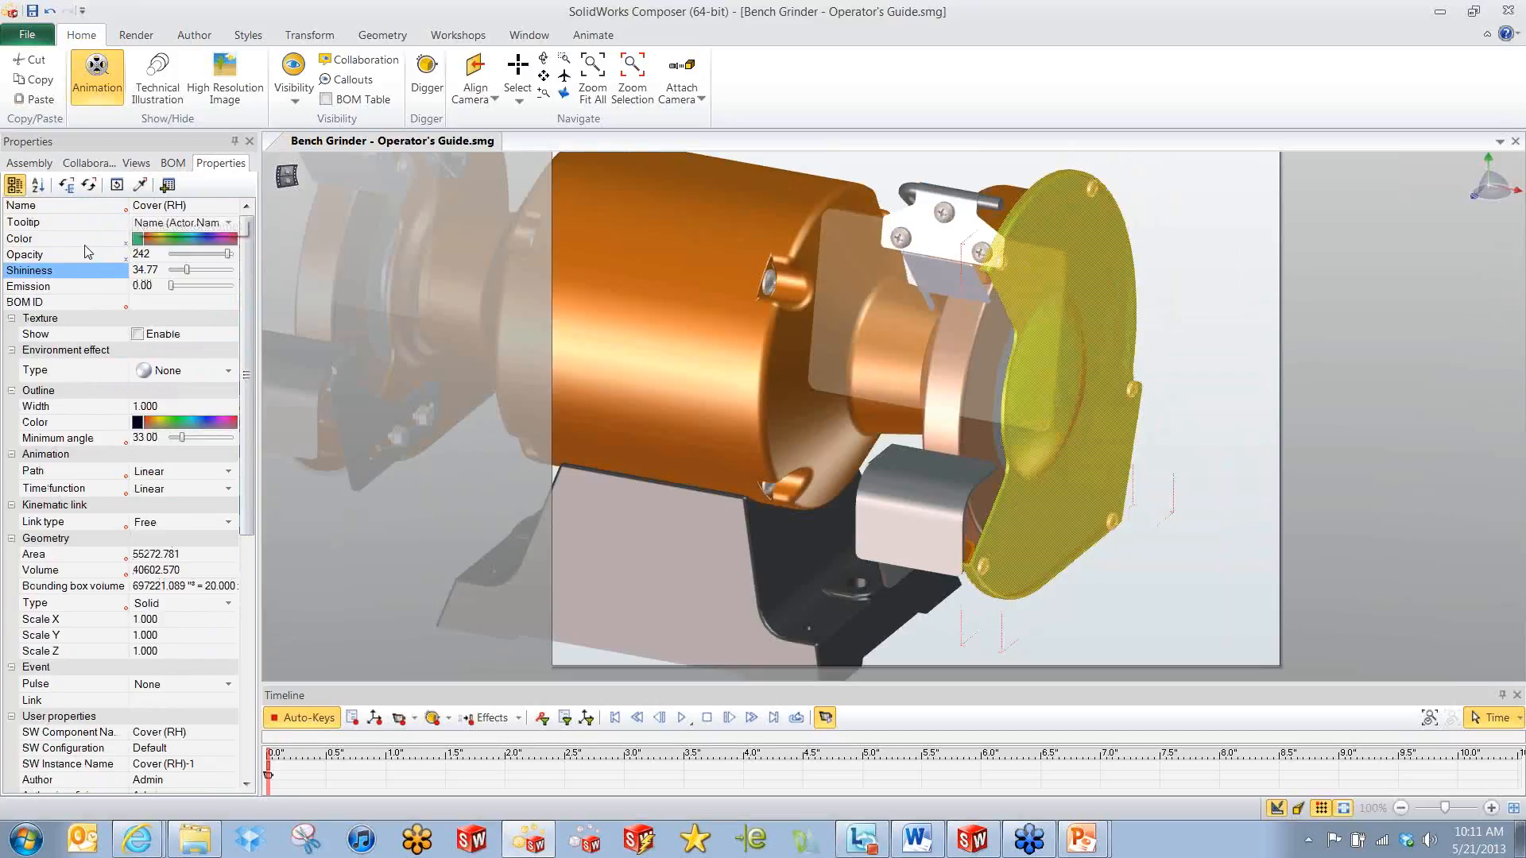
Restore the neutral color of Cover (RH), reset its opacity and shininess, and deselect the cover.
click(86, 240)
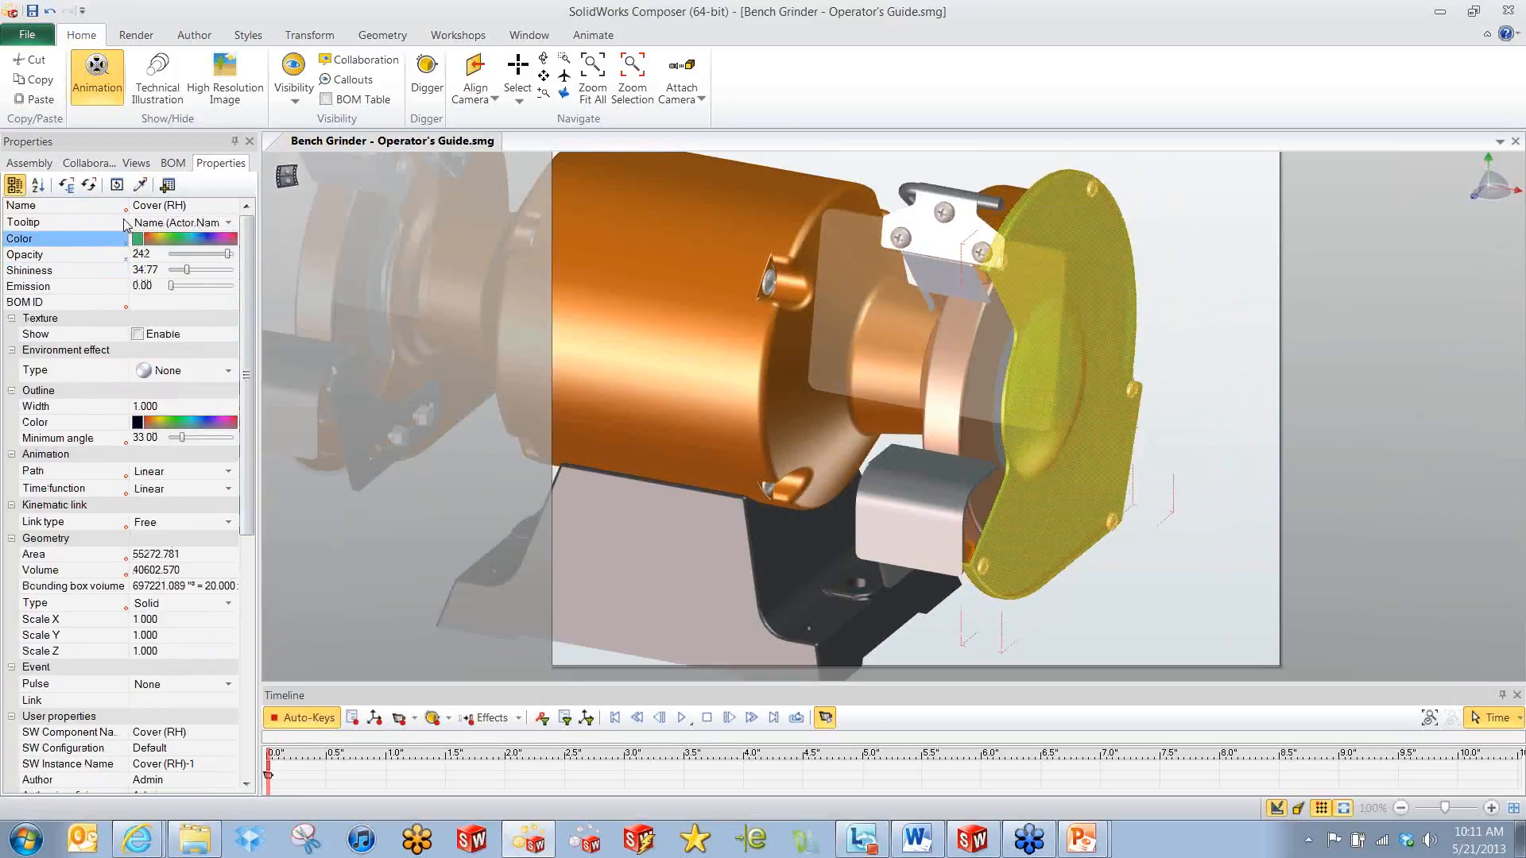
click(90, 186)
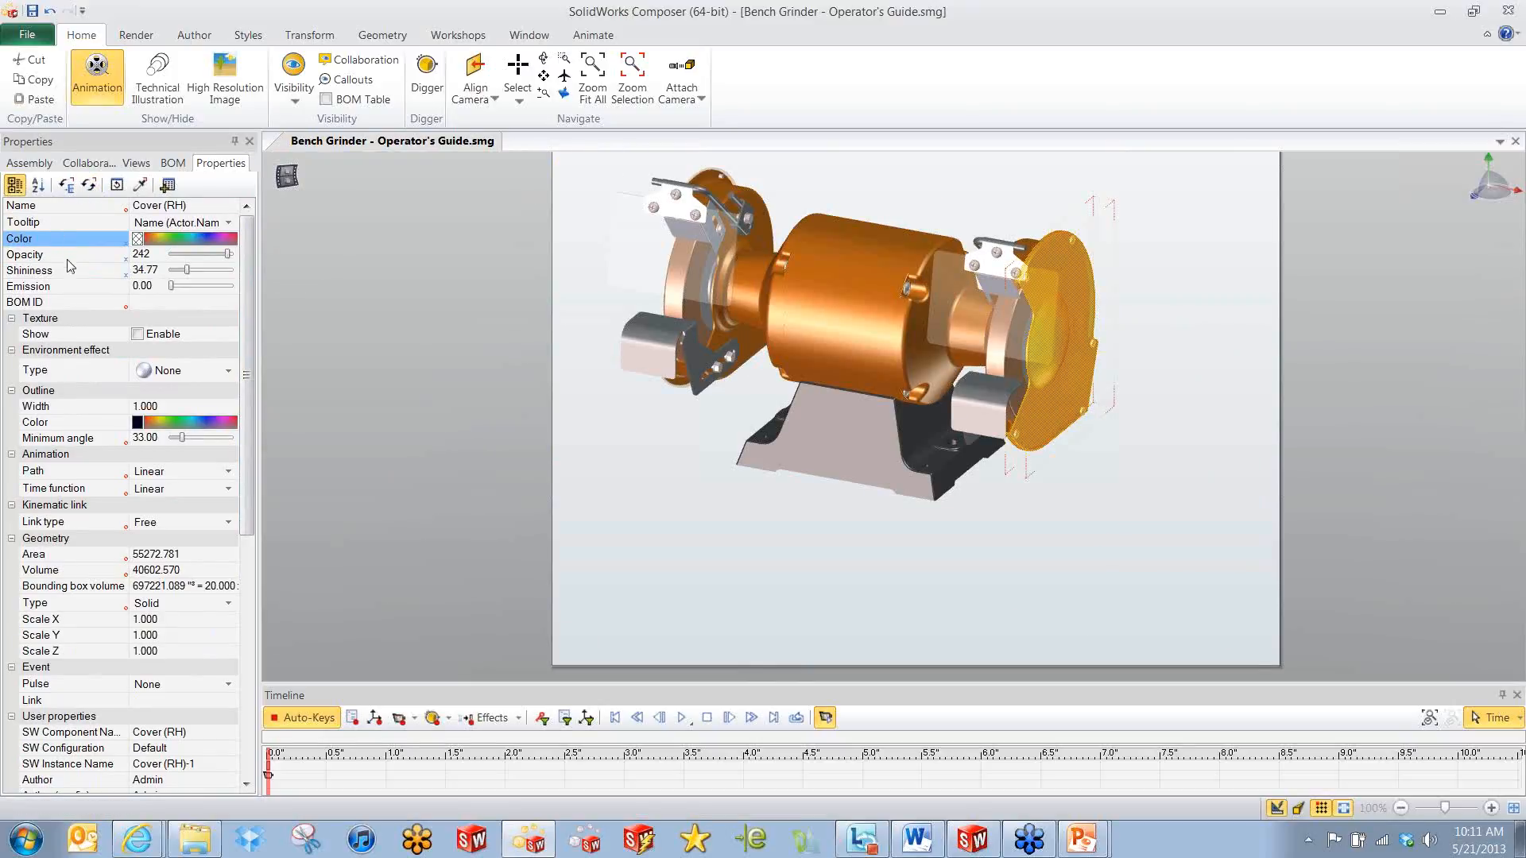
click(71, 256)
ctrl+click(72, 271)
click(117, 185)
click(742, 464)
Frame the whole bench grinder at an angle within the page and capture it as a new view.
middle_drag(715, 457, 691, 454)
click(691, 454)
scroll(912, 310, up, 3)
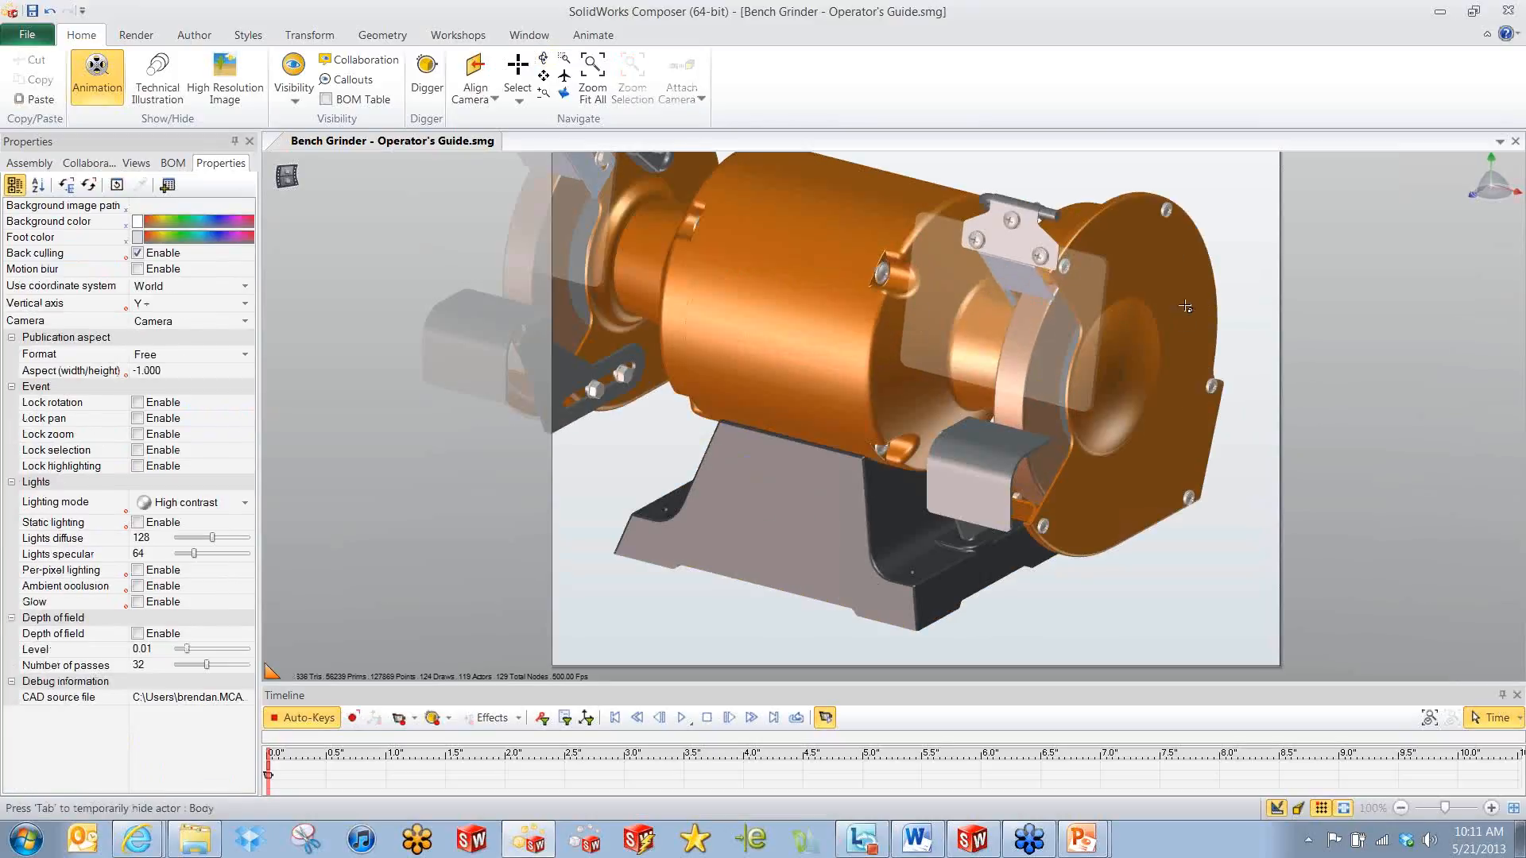
scroll(1124, 222, down, 3)
scroll(1027, 172, up, 3)
scroll(1040, 179, down, 3)
middle_drag(1057, 188, 1020, 261)
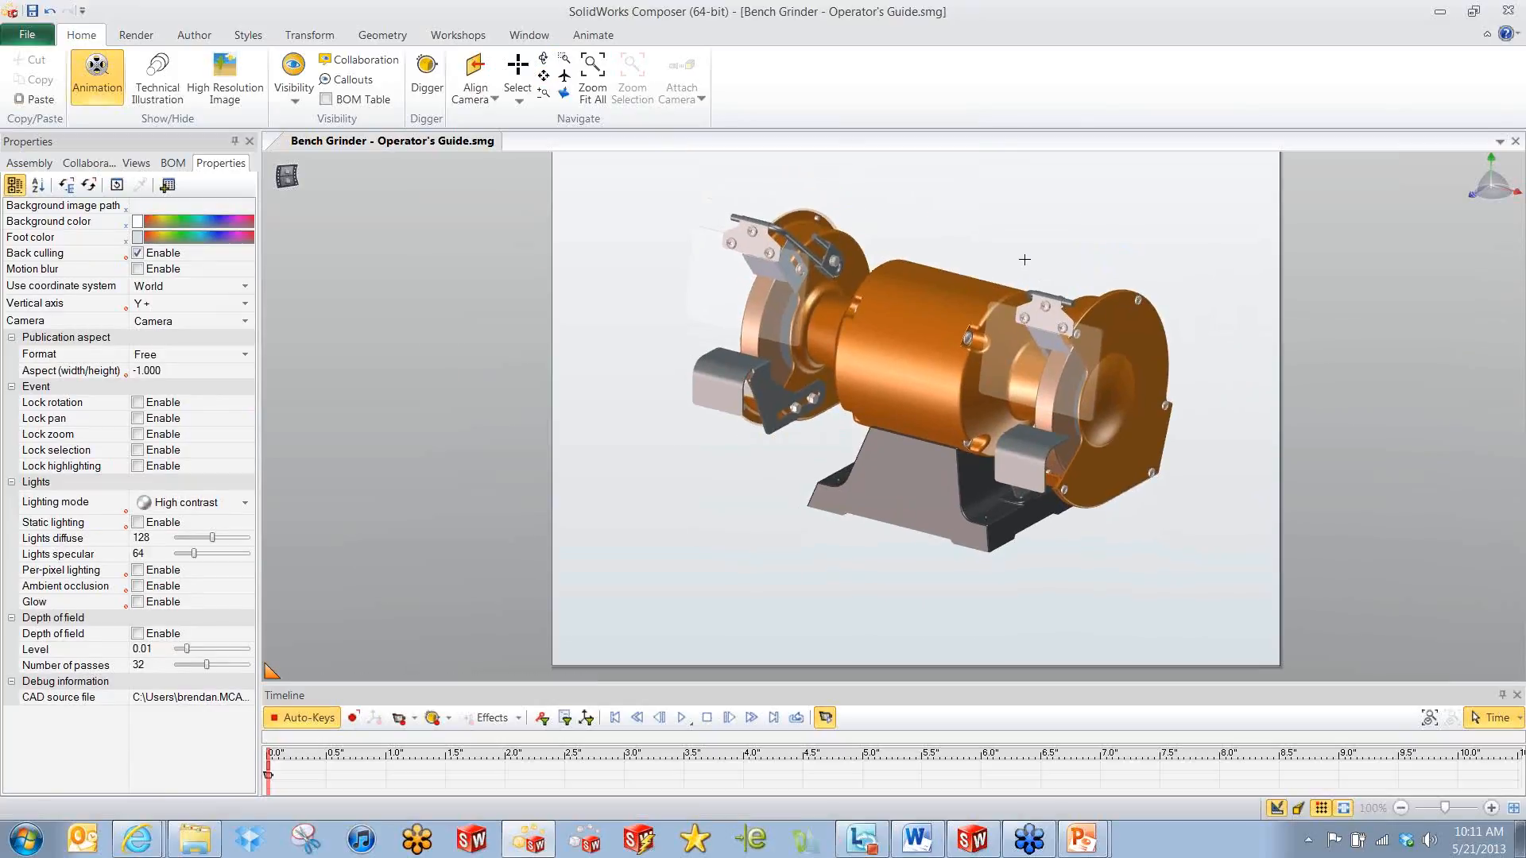
mouse_move(1011, 249)
right_down()
mouse_move(1032, 246)
mouse_move(1028, 277)
mouse_move(994, 302)
mouse_move(992, 253)
right_up()
scroll(1027, 283, up, 2)
scroll(1022, 294, down, 1)
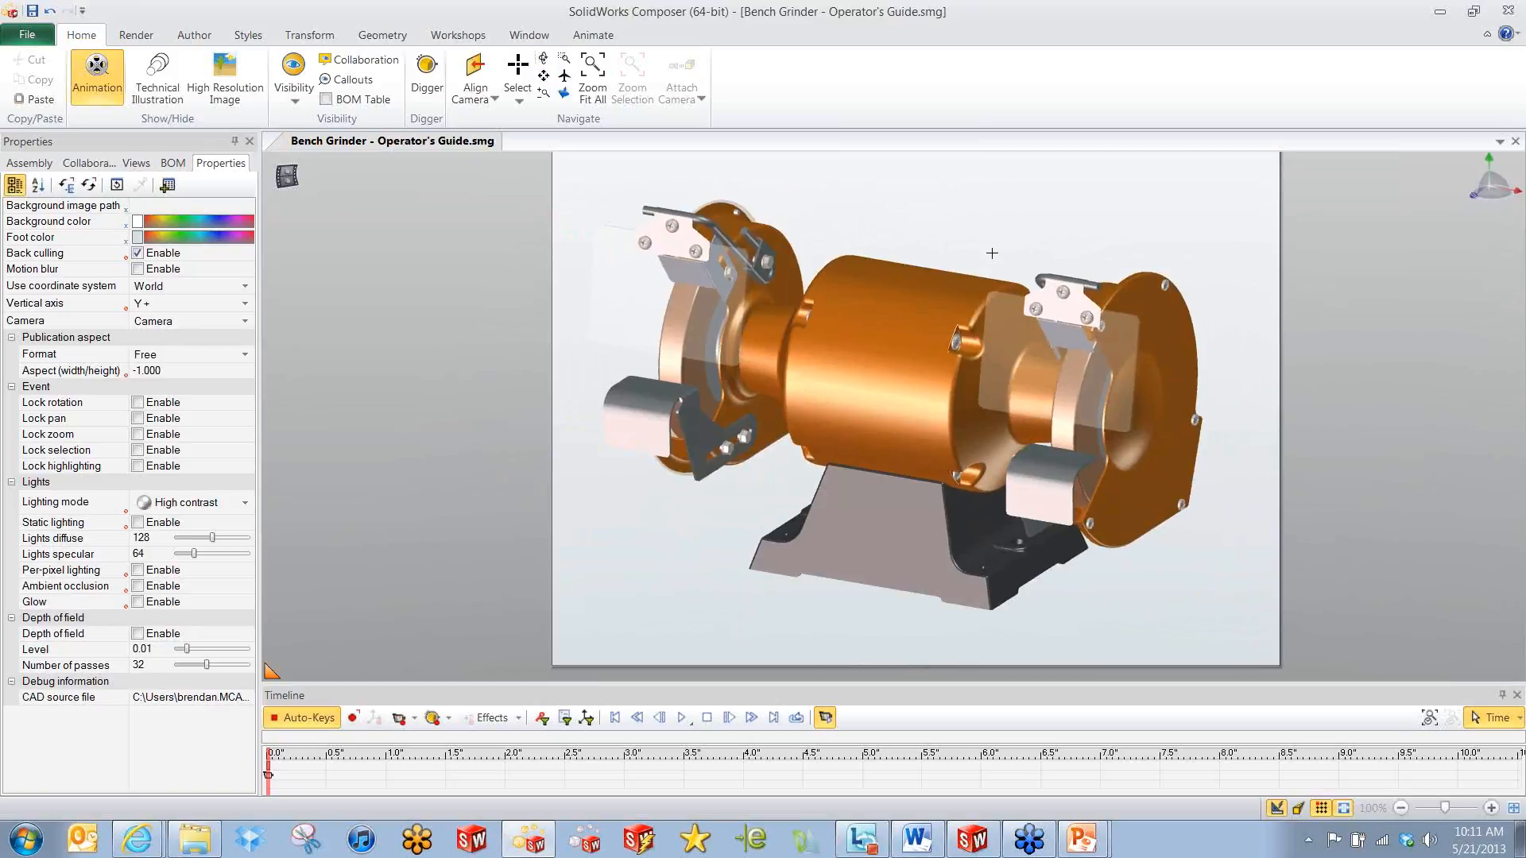
click(136, 163)
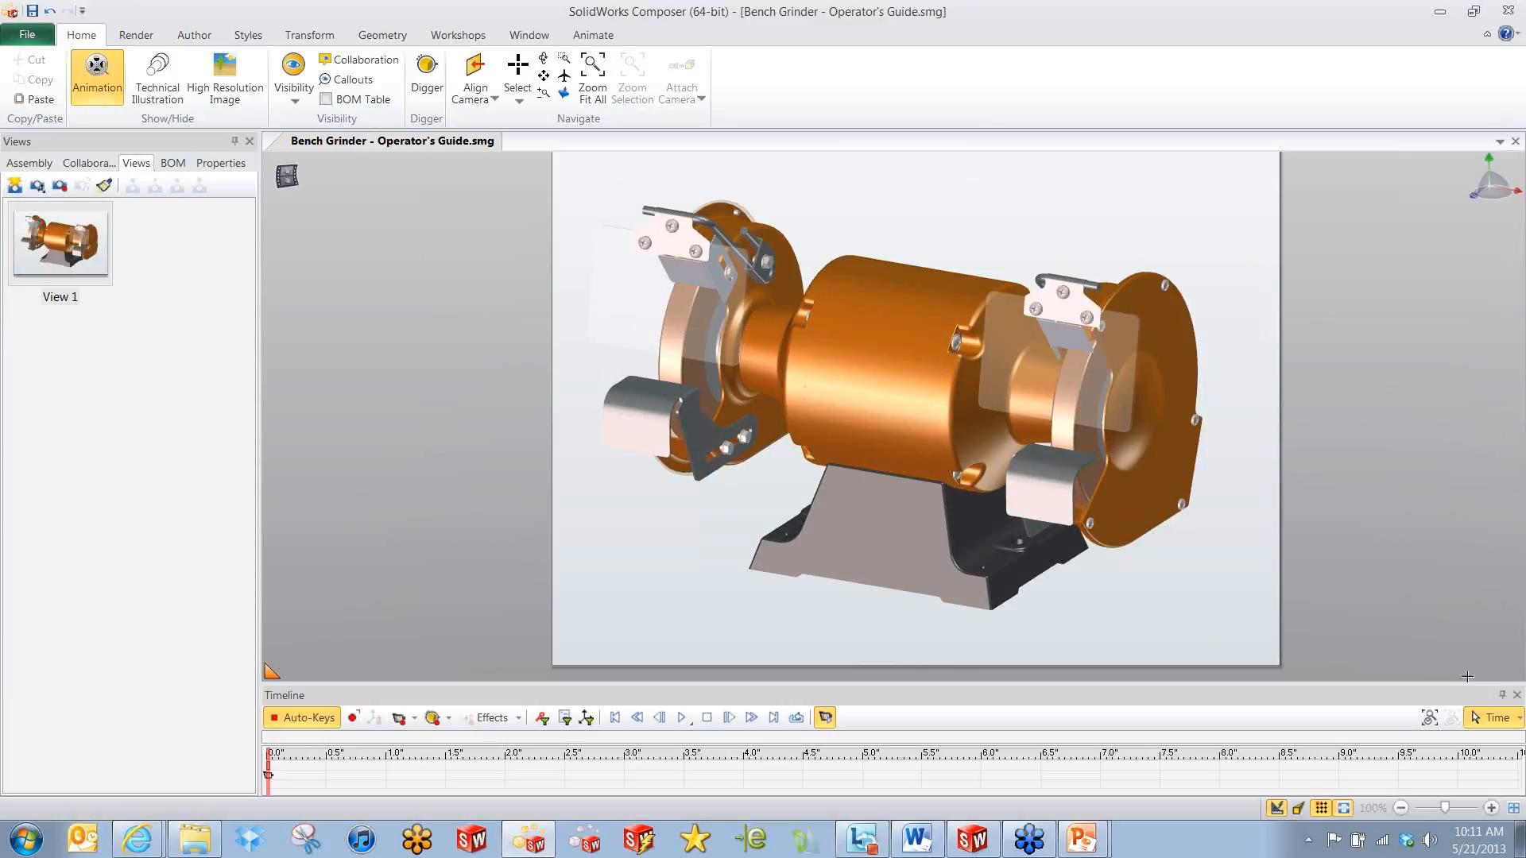
Collapse the Timeline pane to give the page more room.
click(1502, 695)
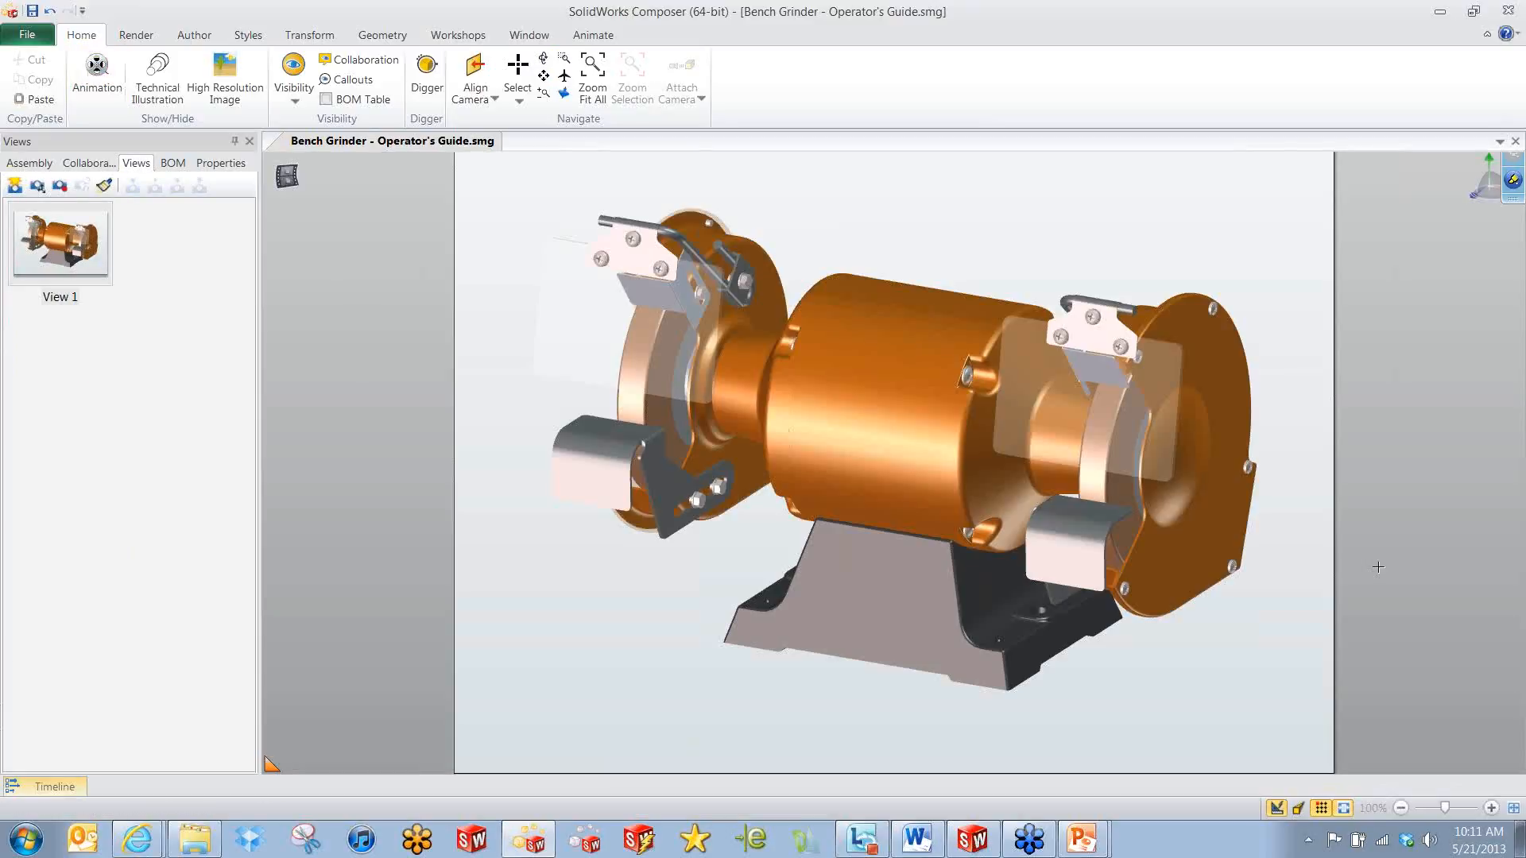
Switch to the Operator's Guide document in Word, review the image placeholders on its pages, and return to SolidWorks Composer.
click(934, 849)
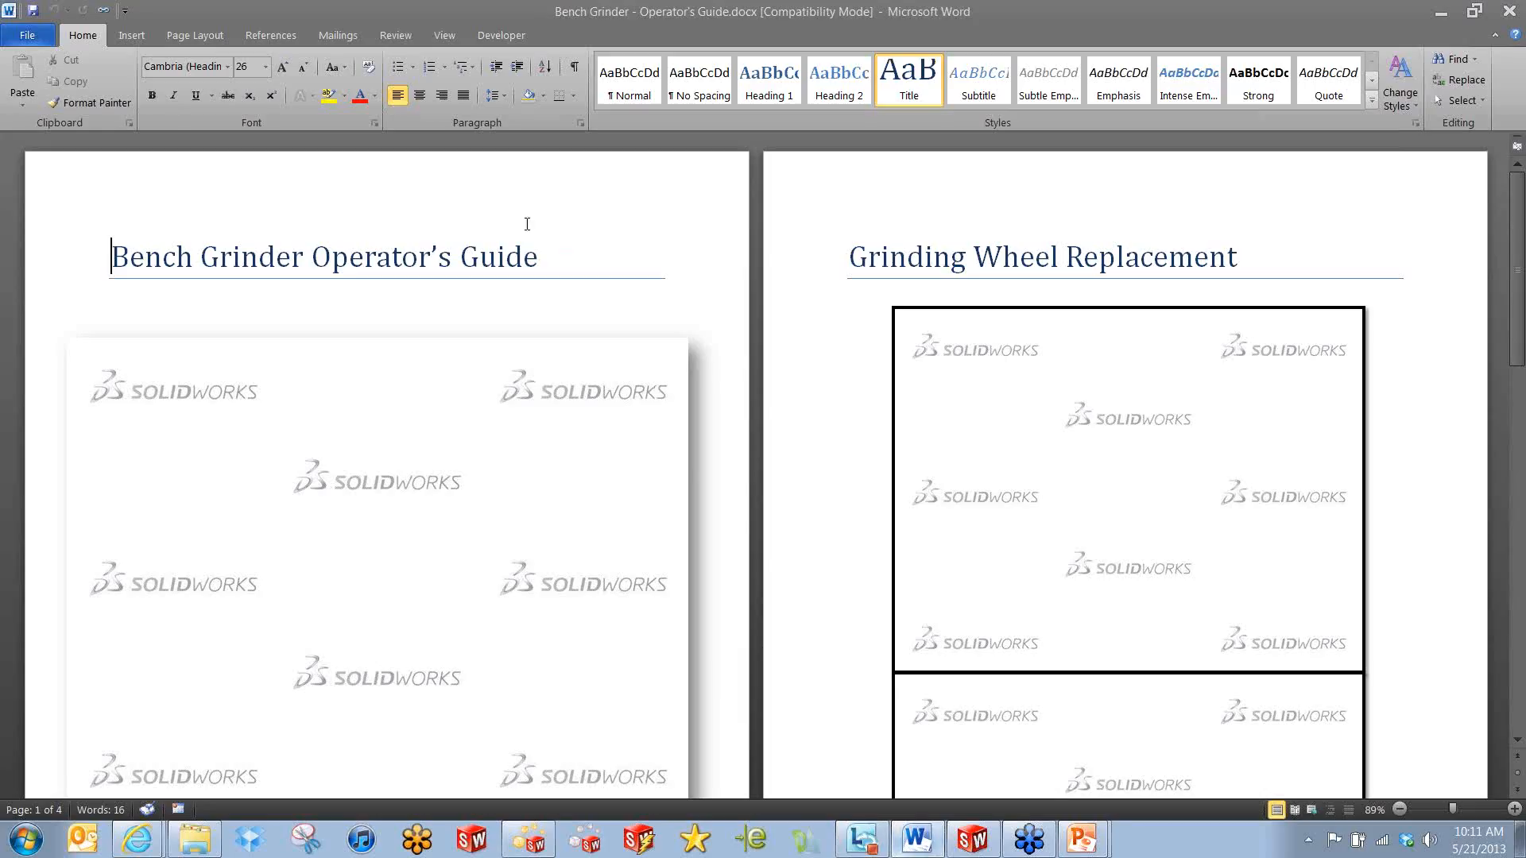
scroll(755, 275, down, 10)
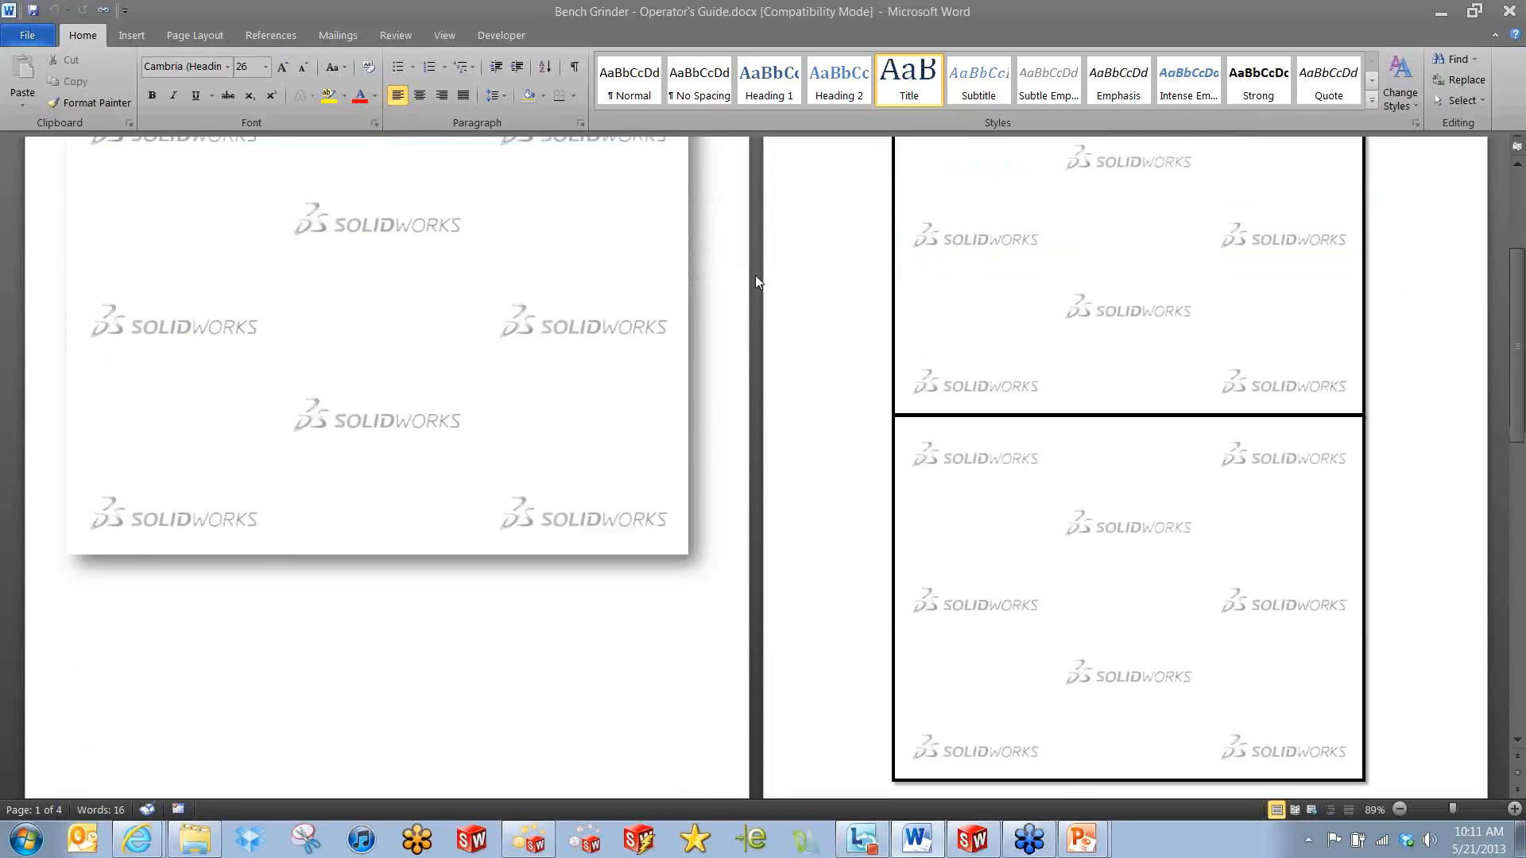
scroll(755, 275, down, 10)
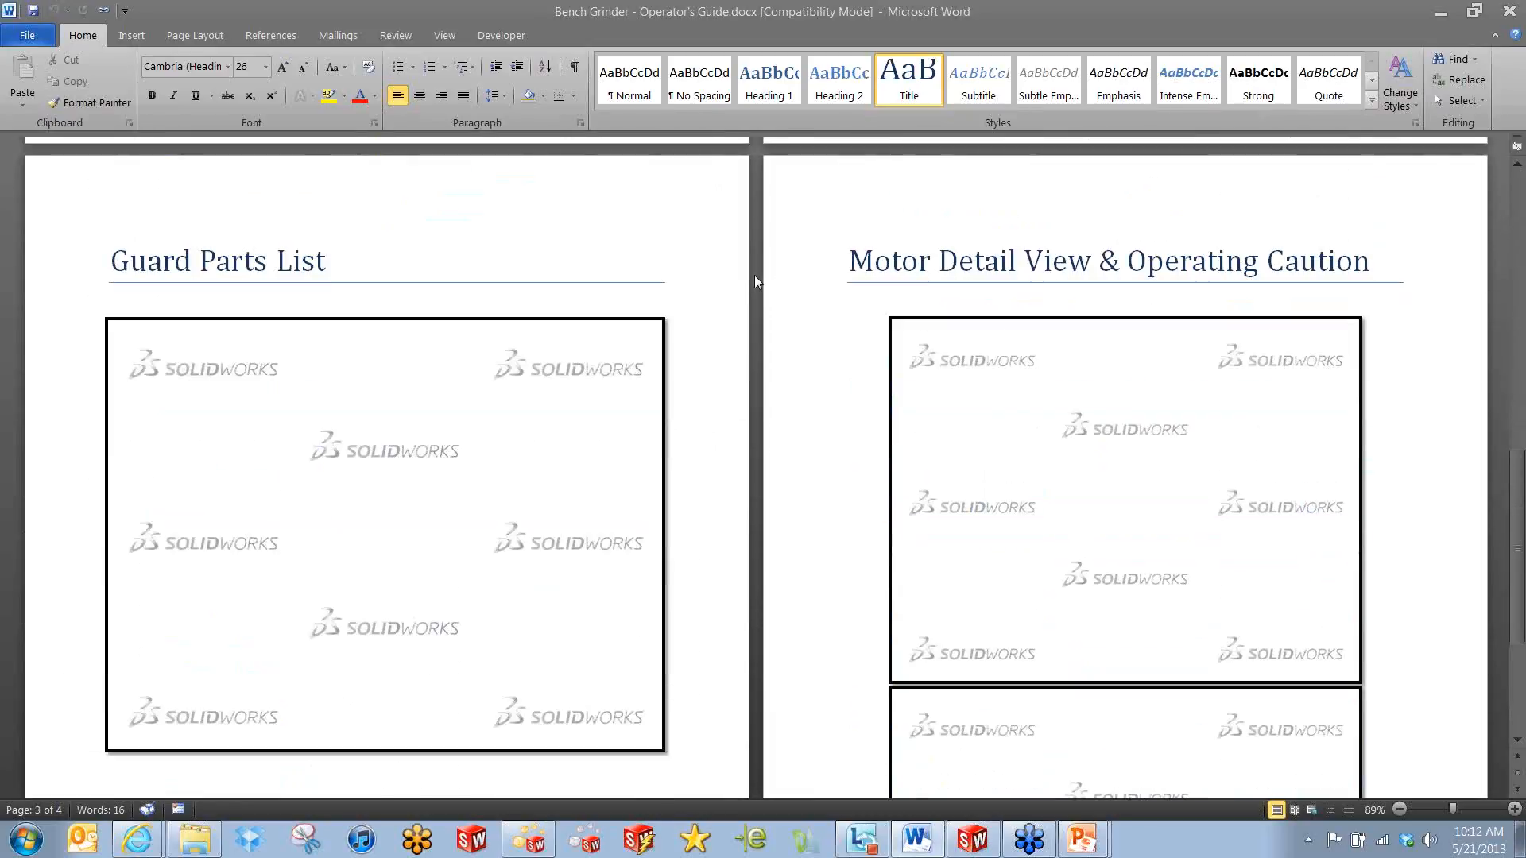
scroll(755, 239, up, 4)
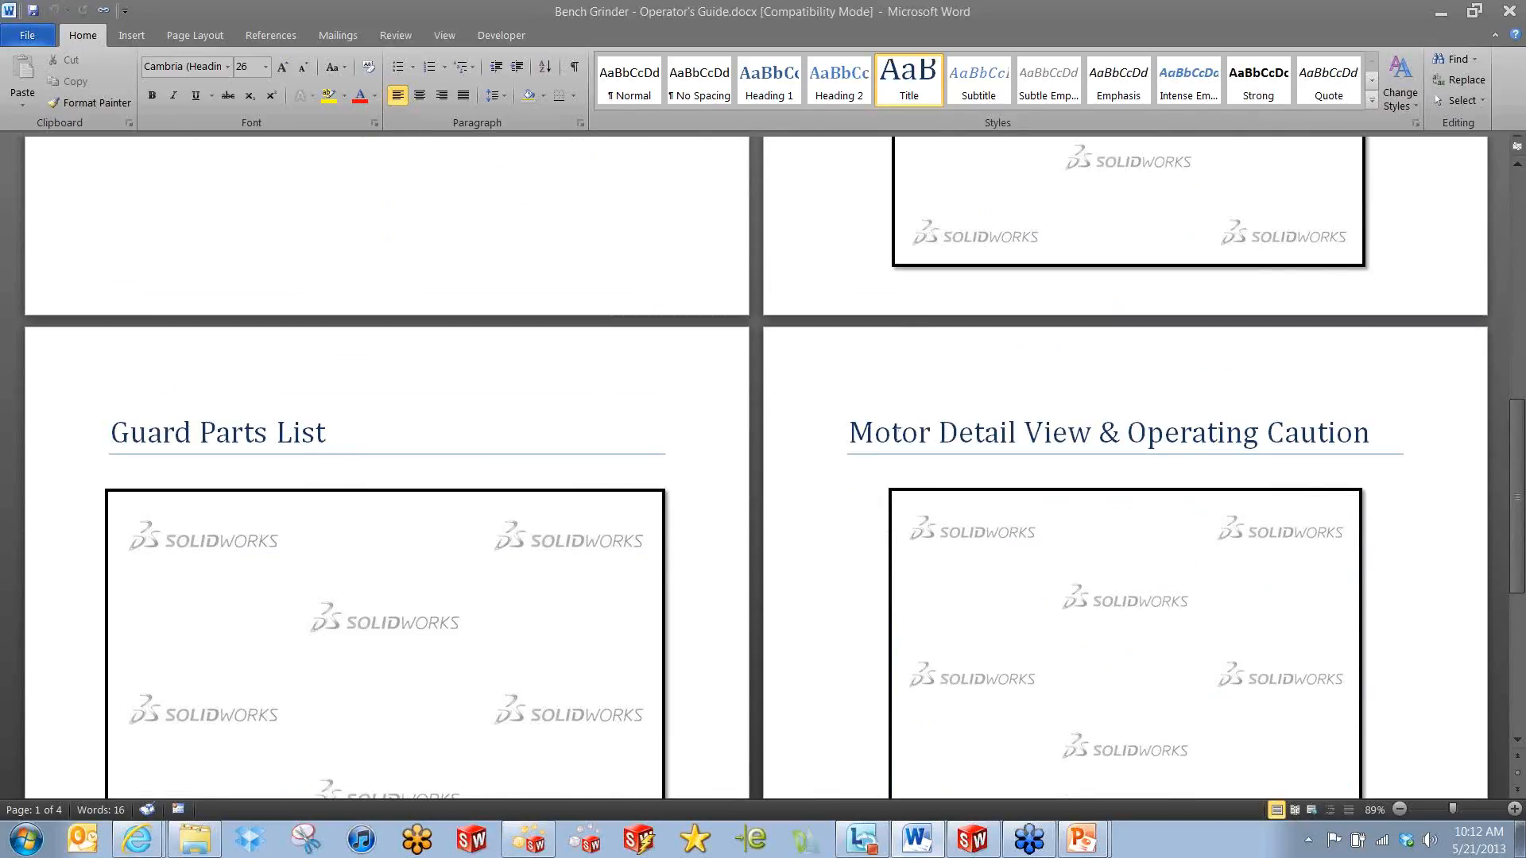
scroll(1167, 630, up, 3)
scroll(1168, 630, up, 6)
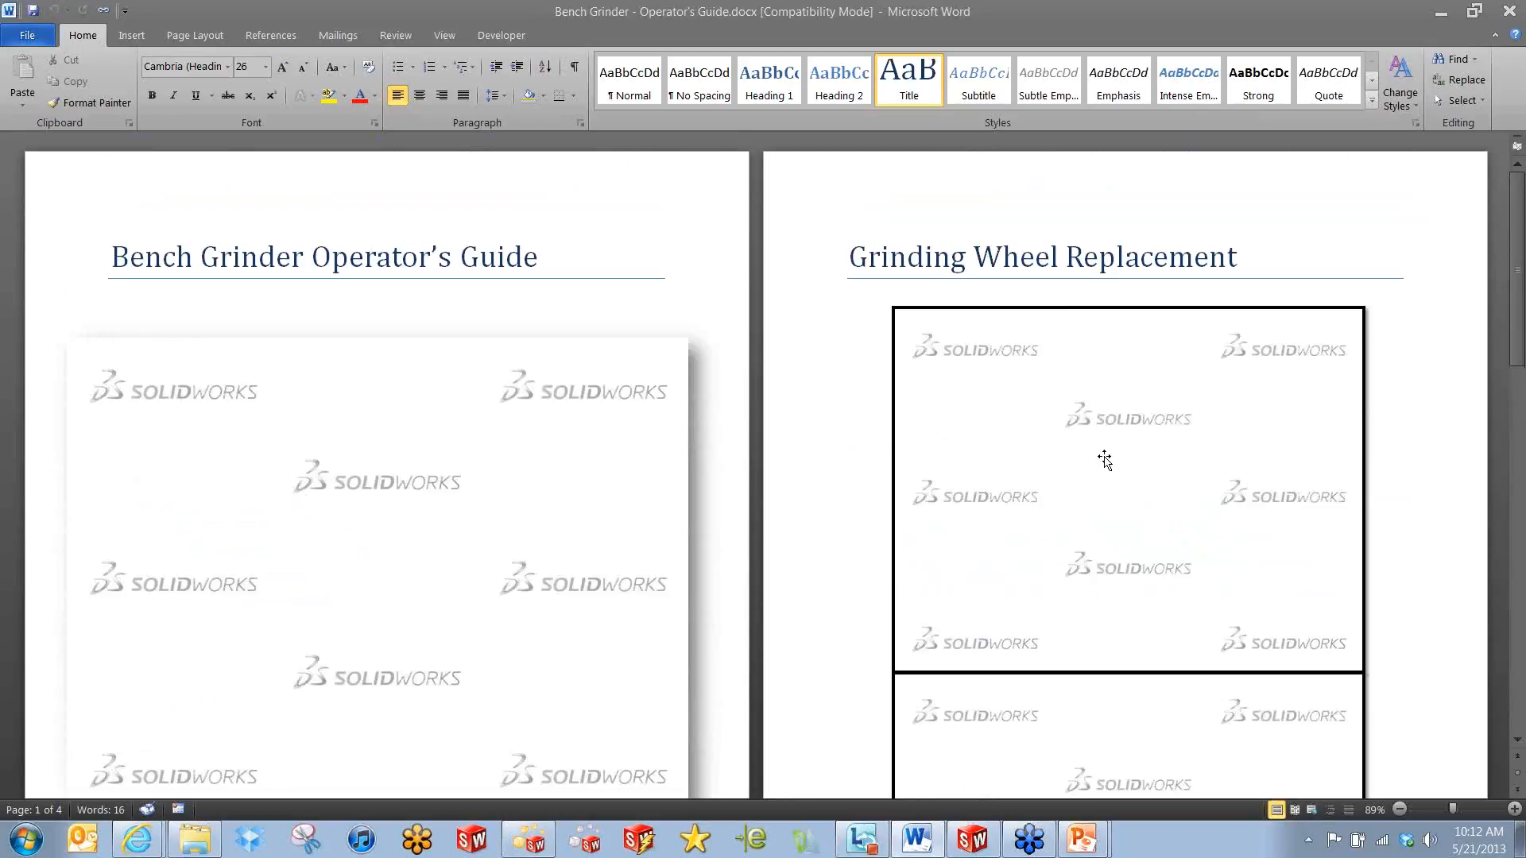
click(1440, 16)
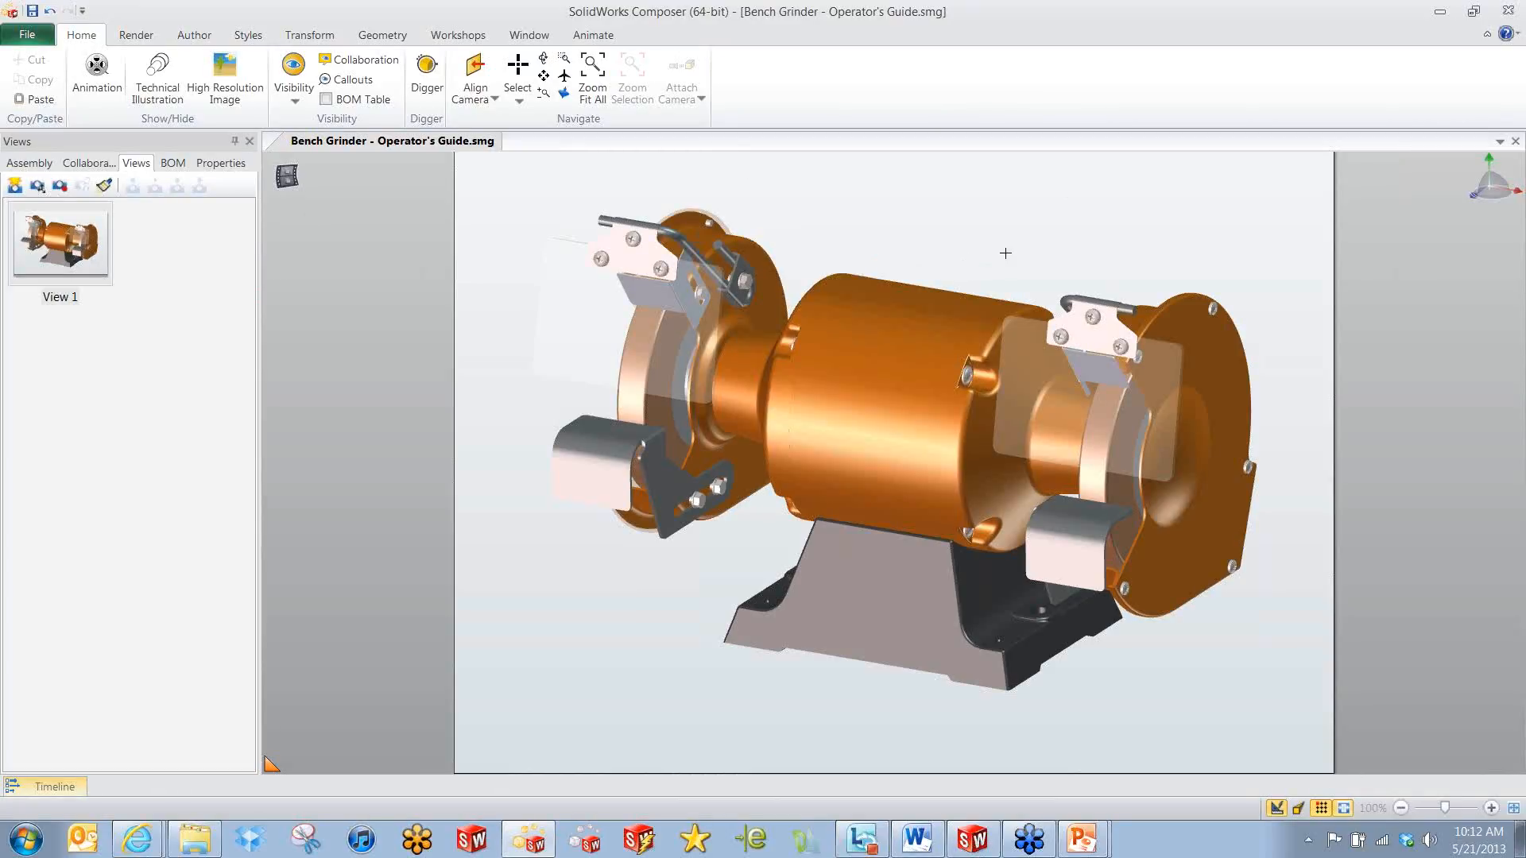
Select two of the screws on the right-hand cover one by one, and clear the selection.
scroll(1006, 253, down, 1)
middle_drag(1100, 246, 928, 243)
scroll(1032, 359, up, 1)
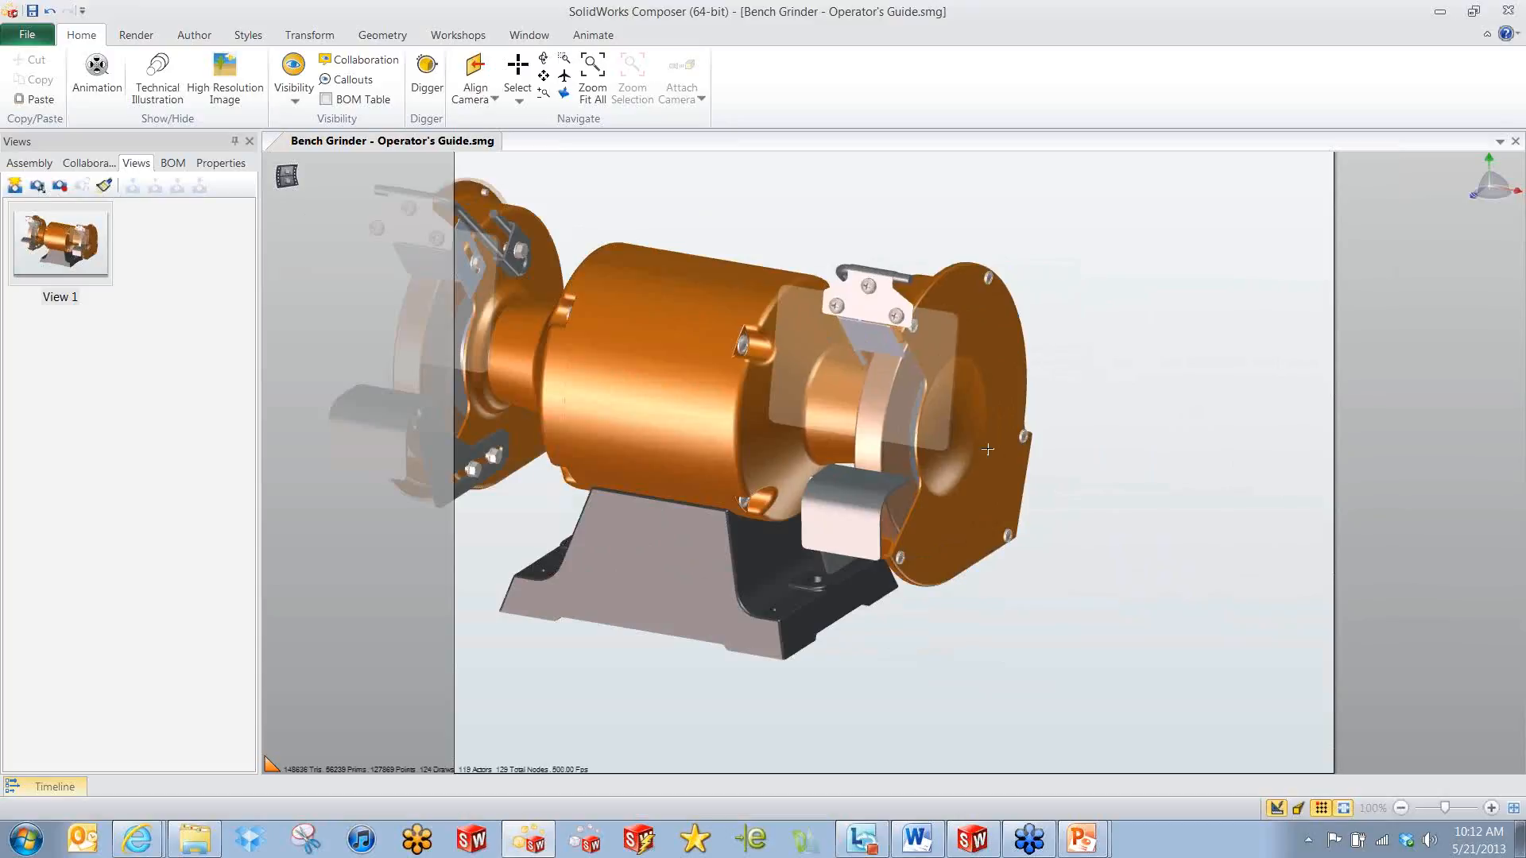
scroll(988, 450, up, 1)
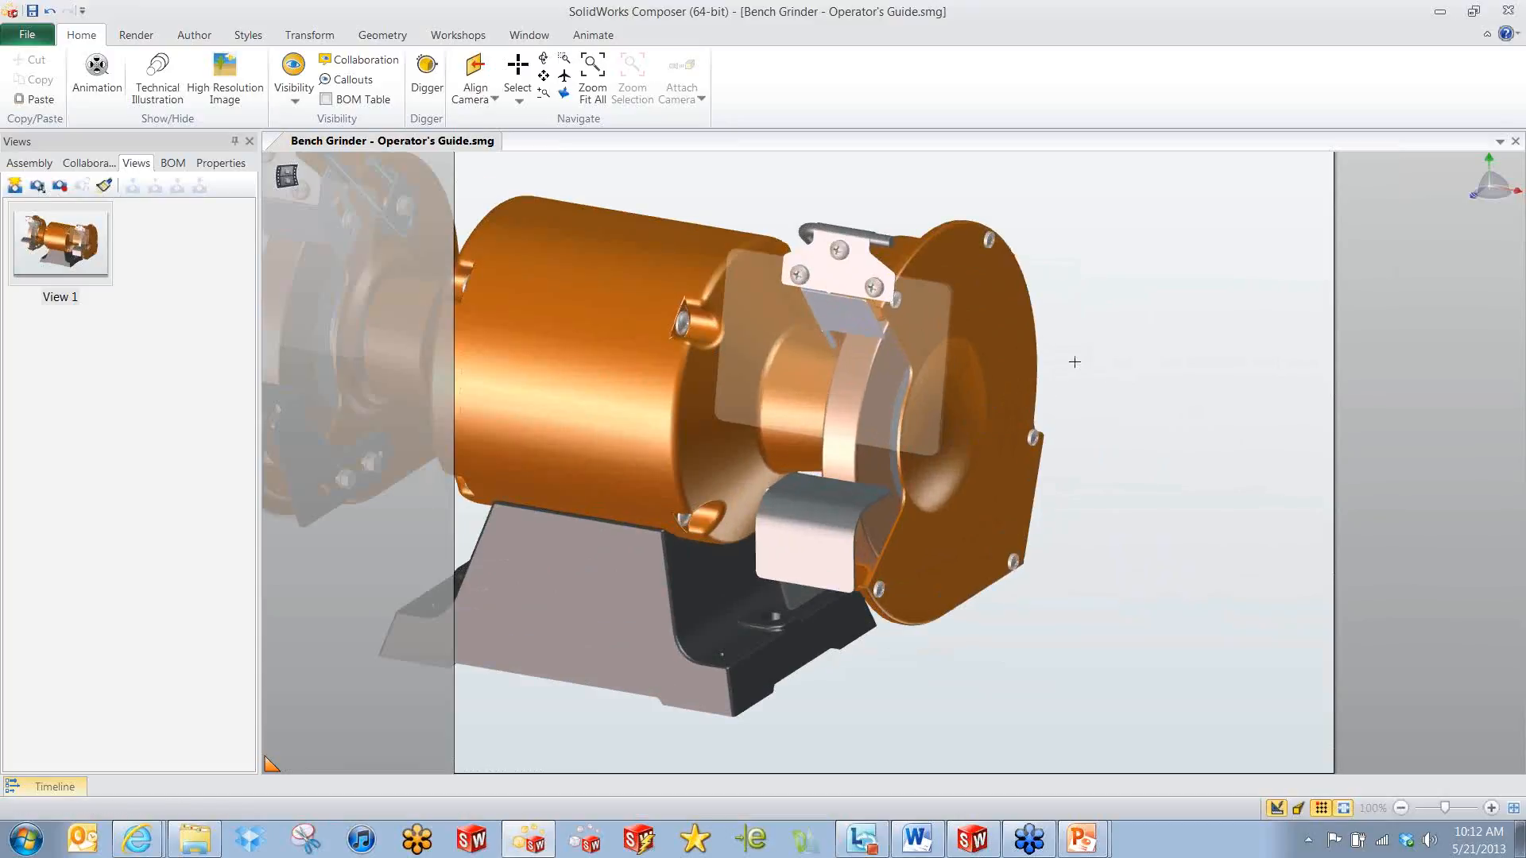
scroll(1003, 286, up, 1)
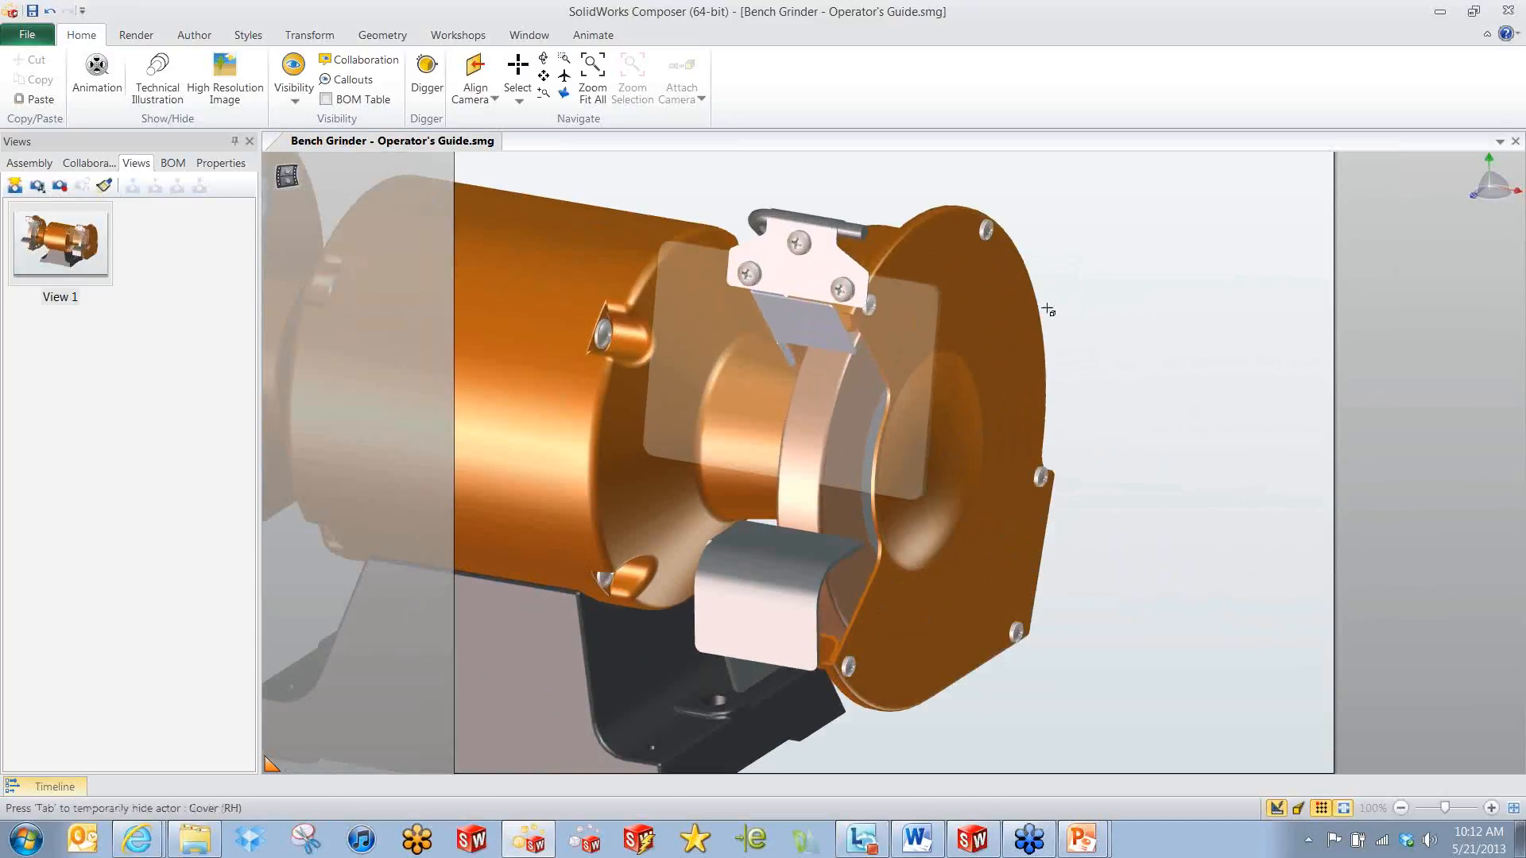
scroll(1046, 403, down, 1)
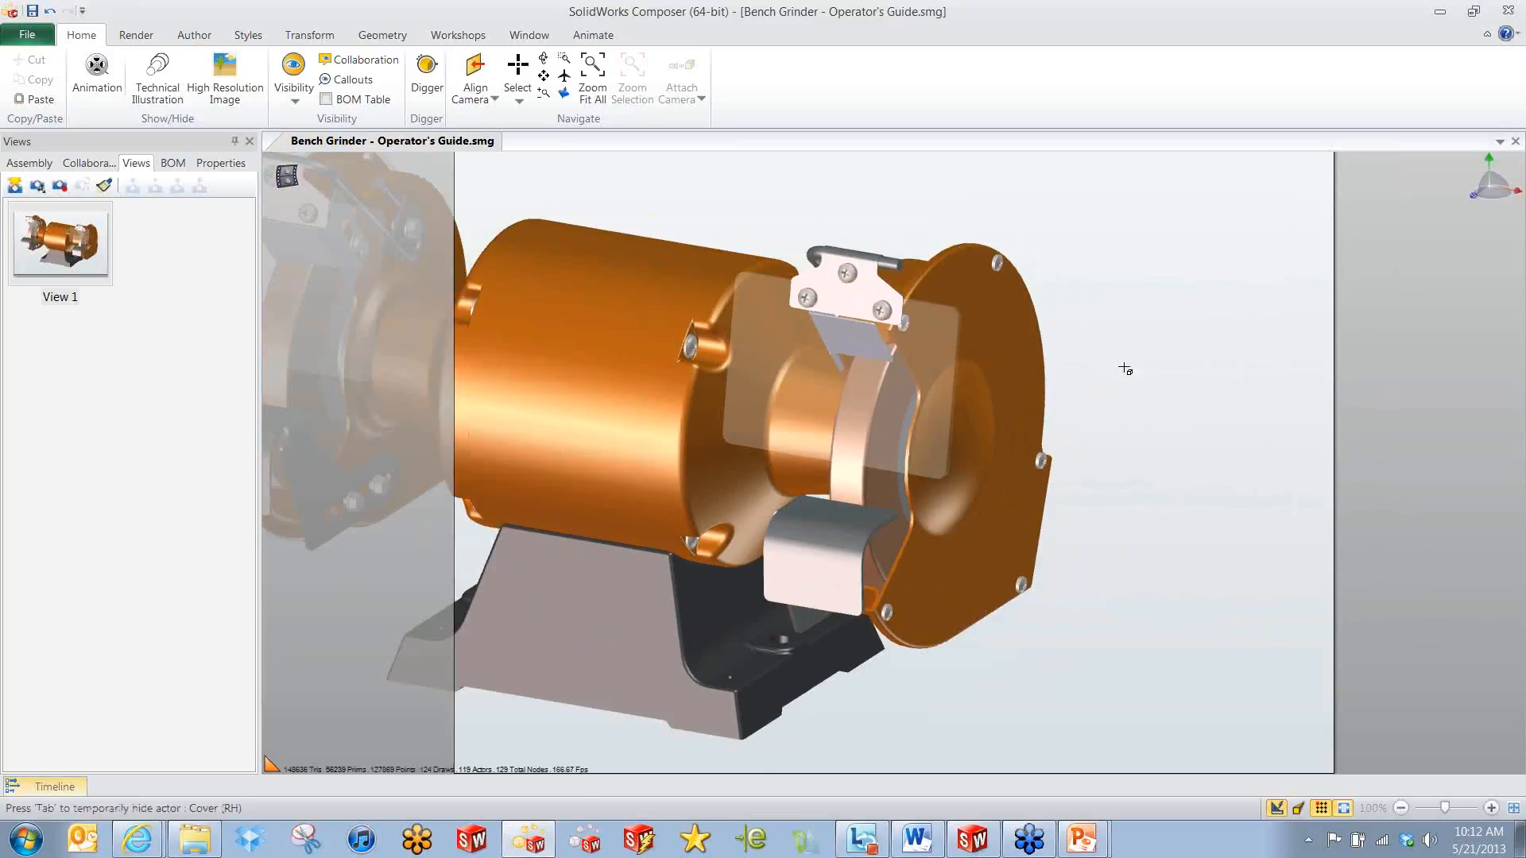
click(999, 262)
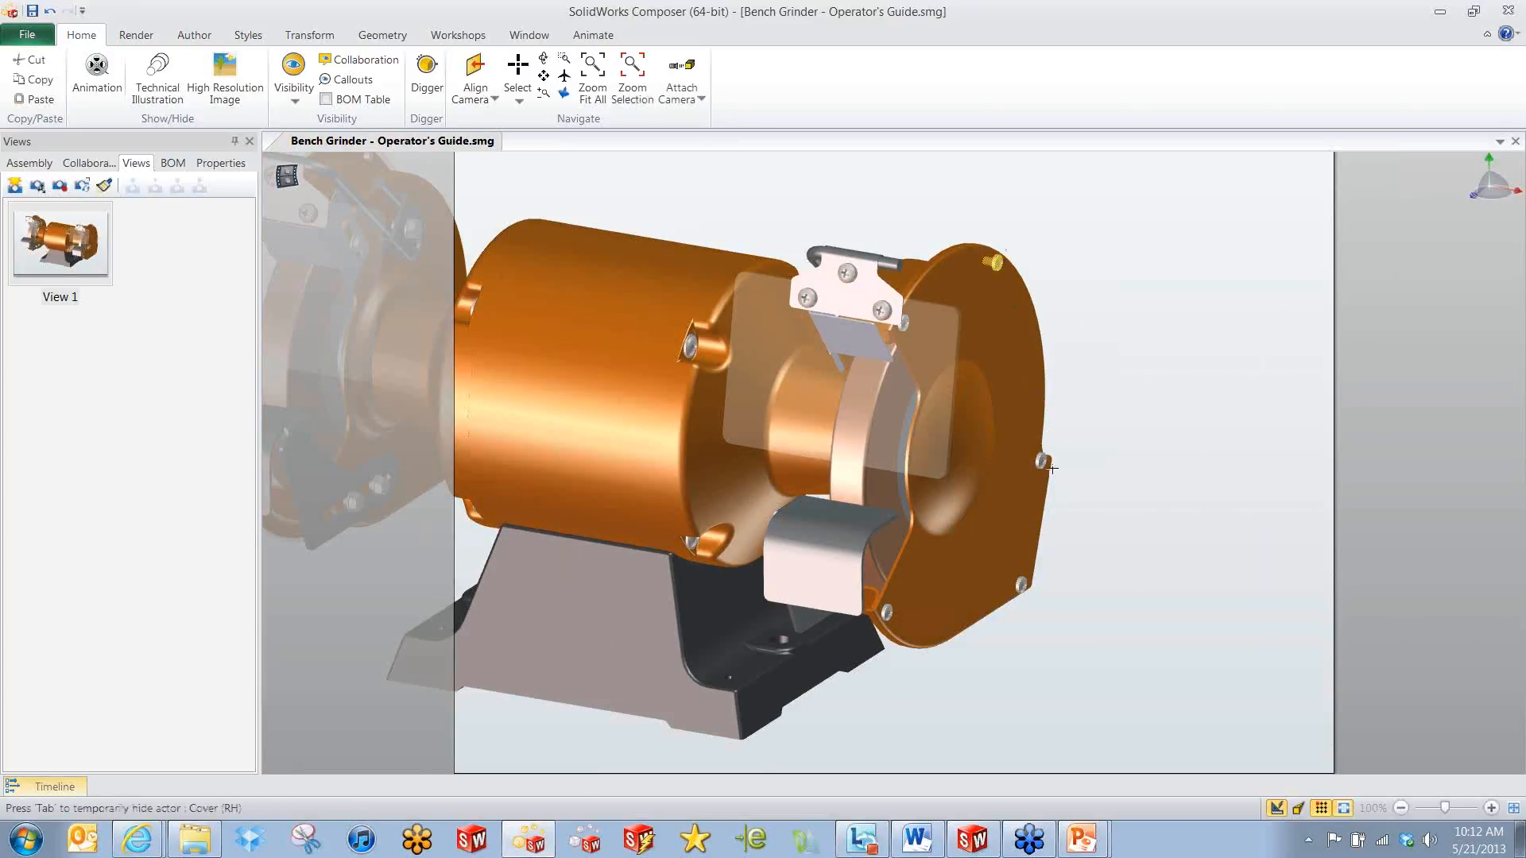
click(1041, 460)
click(1201, 509)
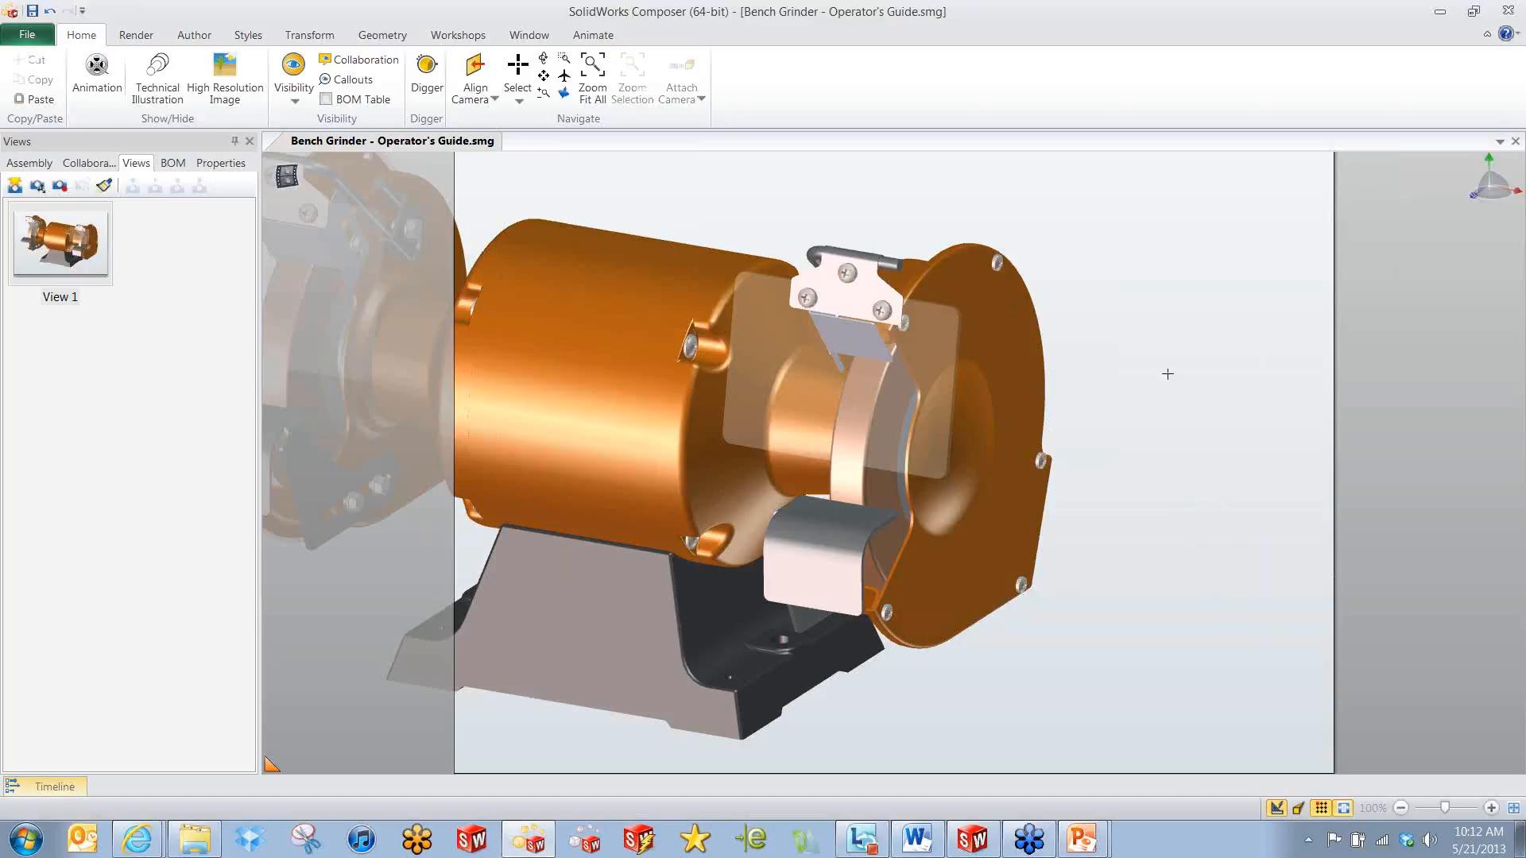
Select all instances of the right-hand cover's upper screw across the grinder, and clear the selection.
click(517, 96)
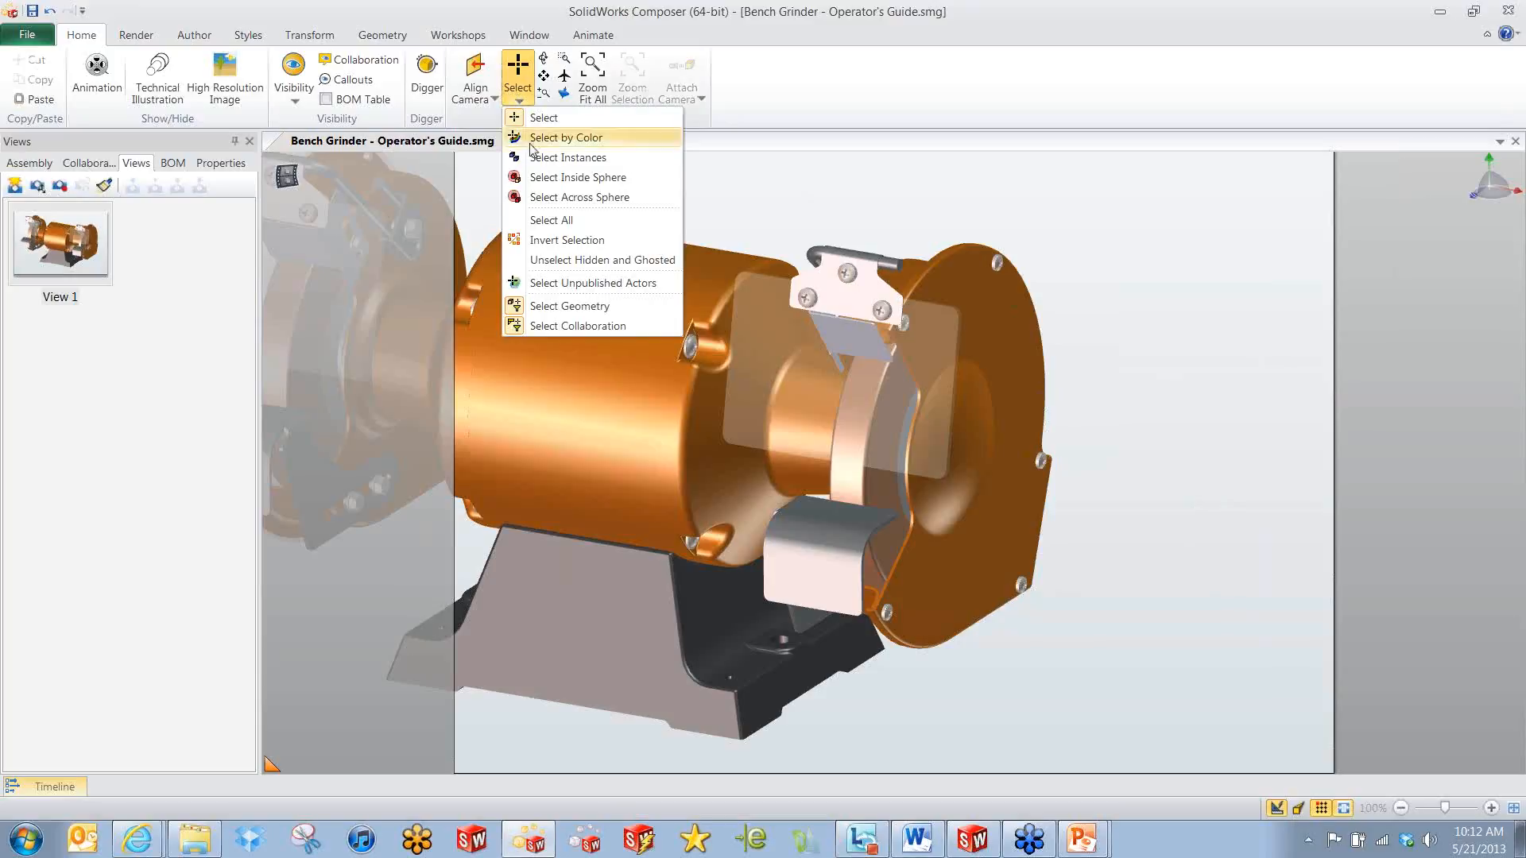
click(565, 137)
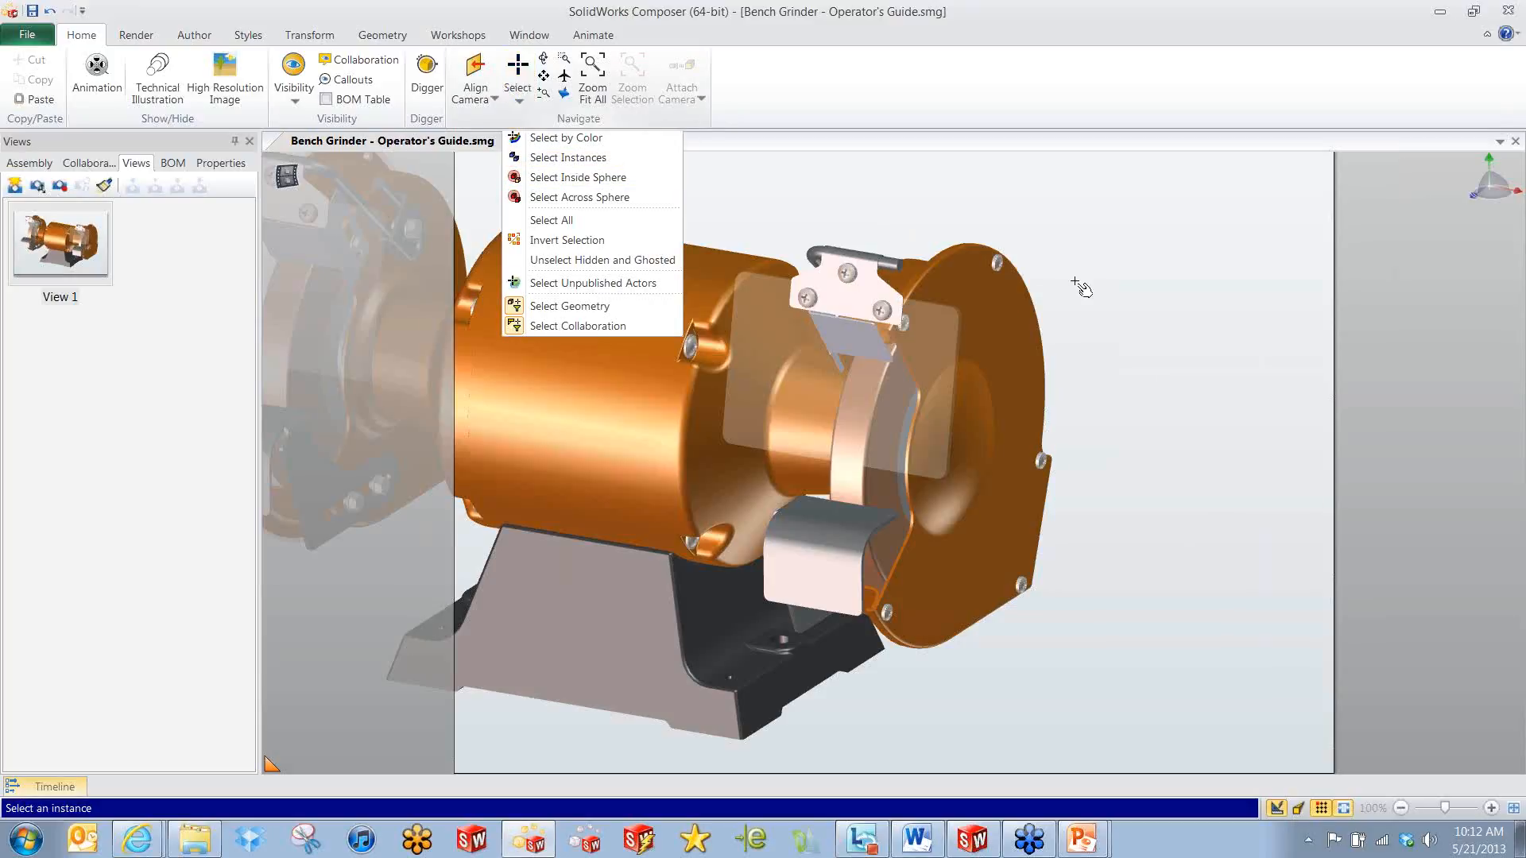
click(999, 263)
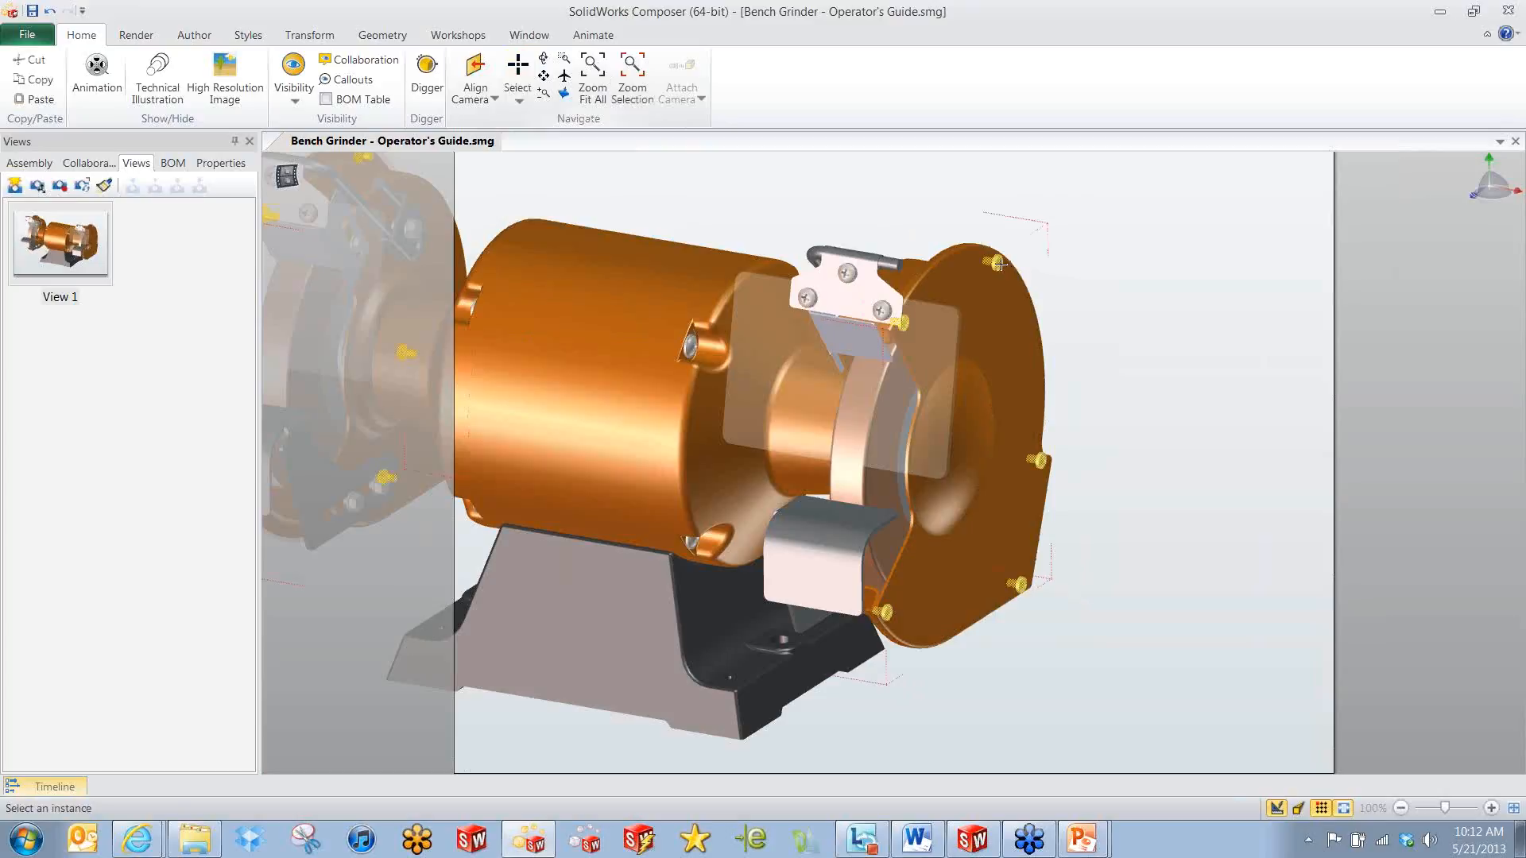
scroll(666, 187, down, 2)
middle_drag(670, 193, 725, 228)
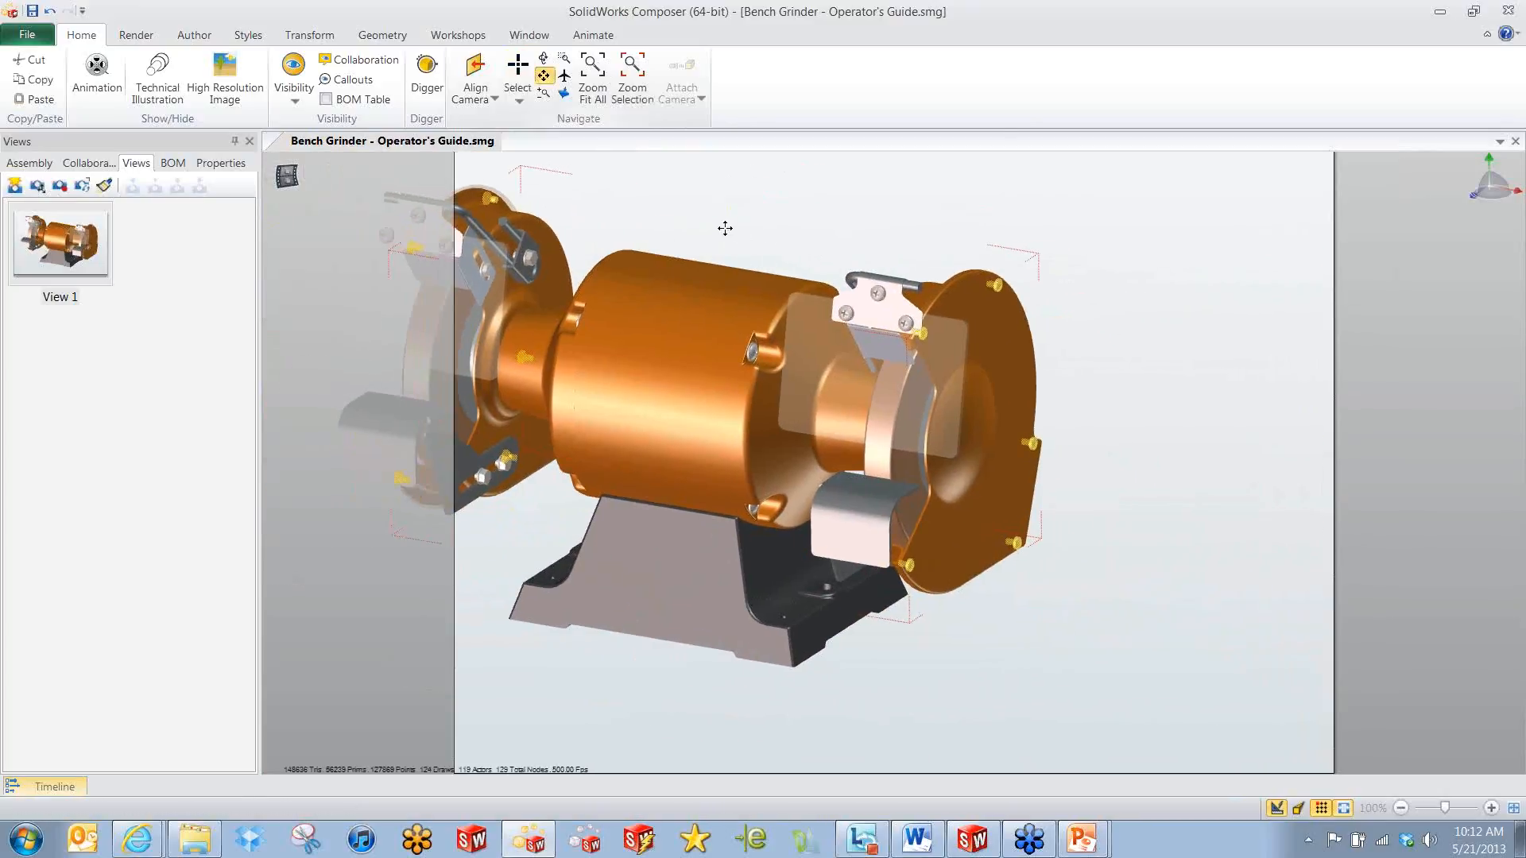
click(1041, 412)
Use Select by Color on the right-hand cover's upper screw to select all hardware of the same color.
scroll(1041, 412, up, 3)
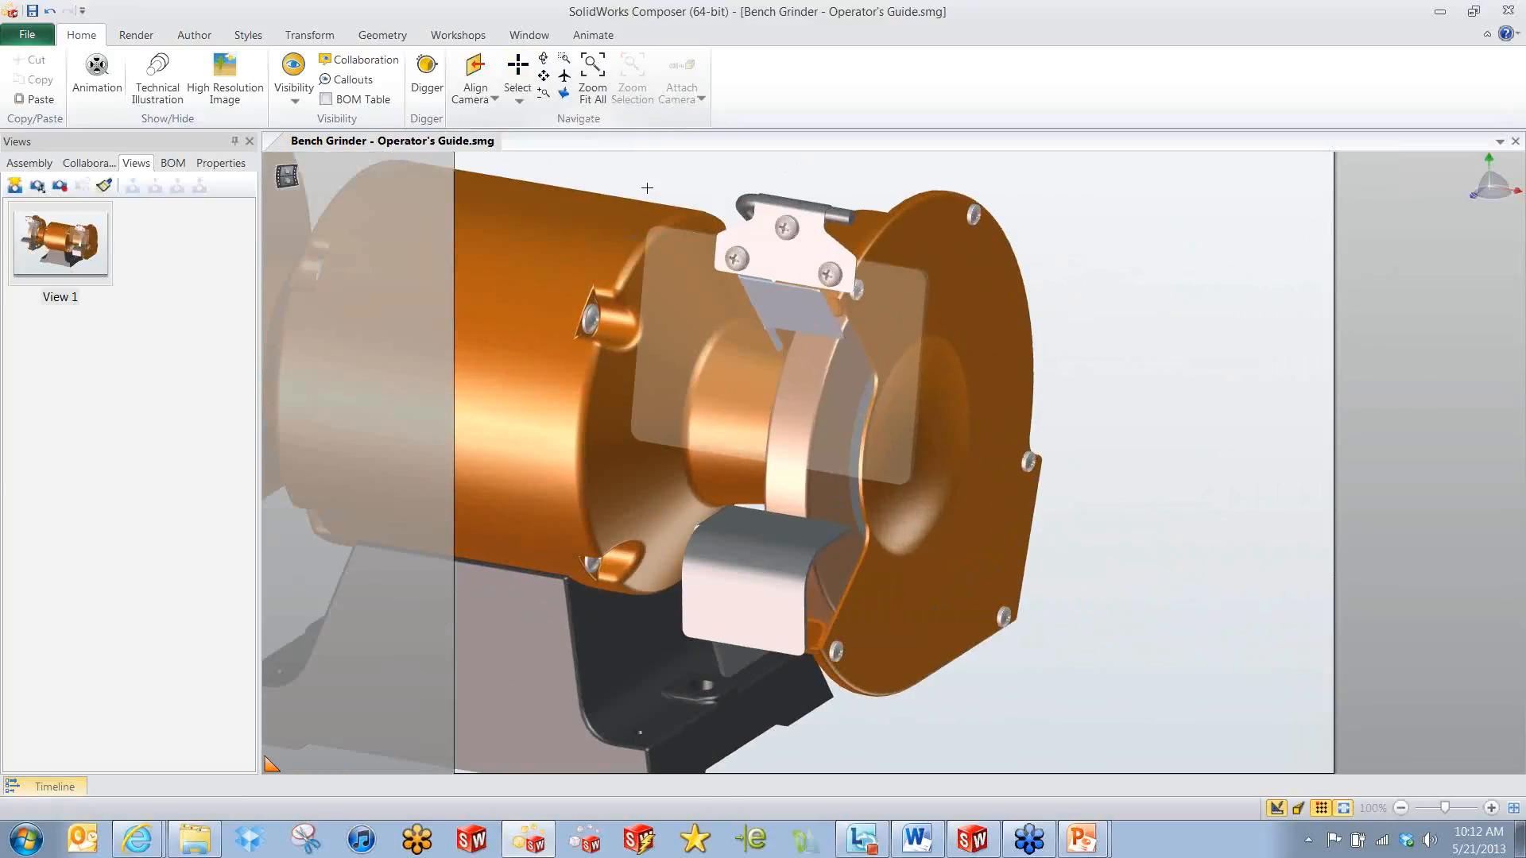
click(520, 101)
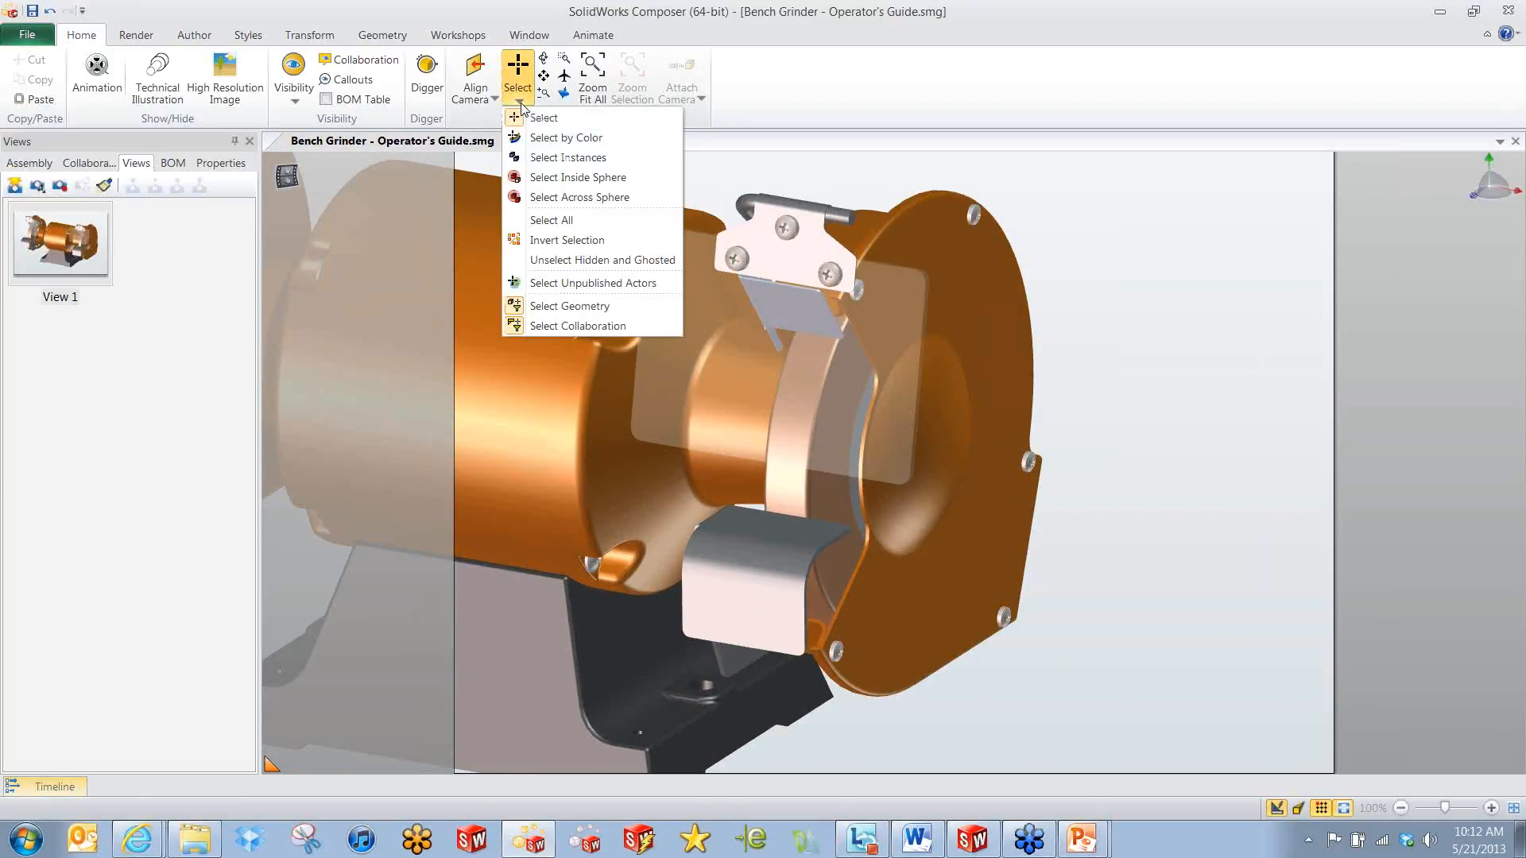
click(566, 138)
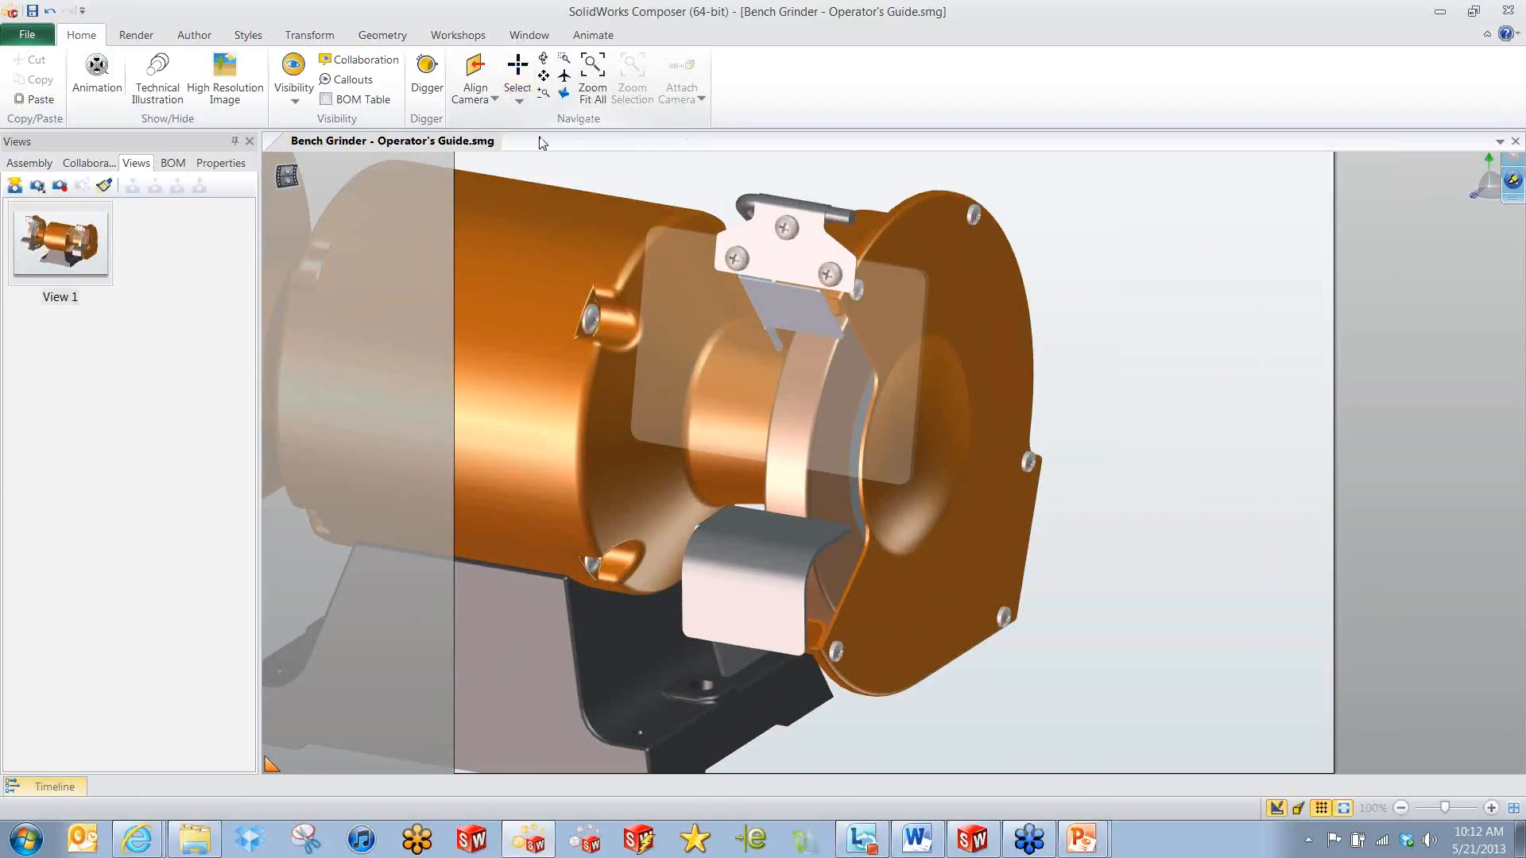
click(974, 216)
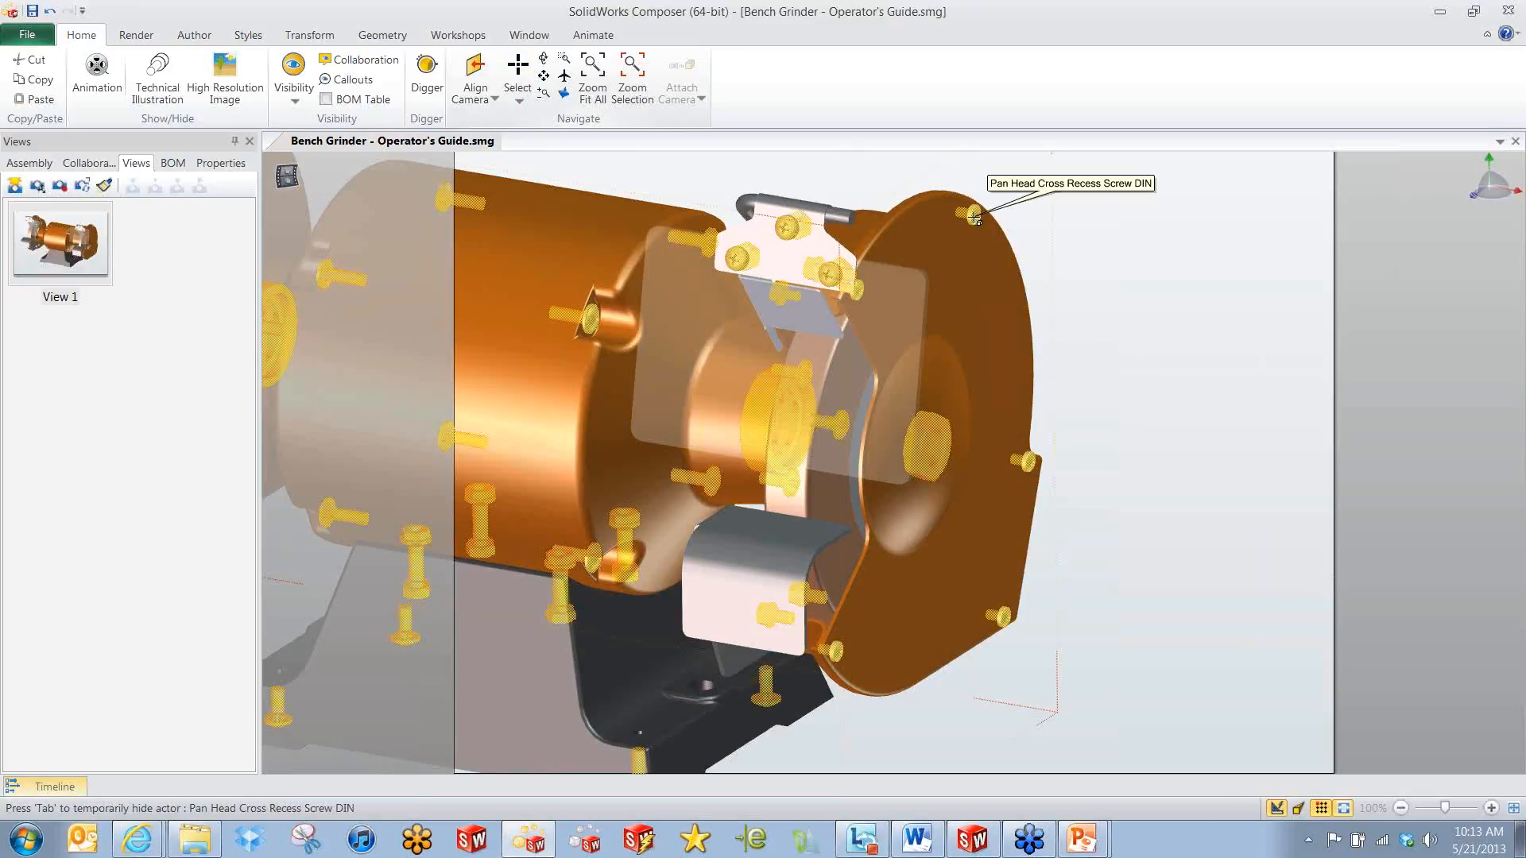
scroll(1042, 292, down, 3)
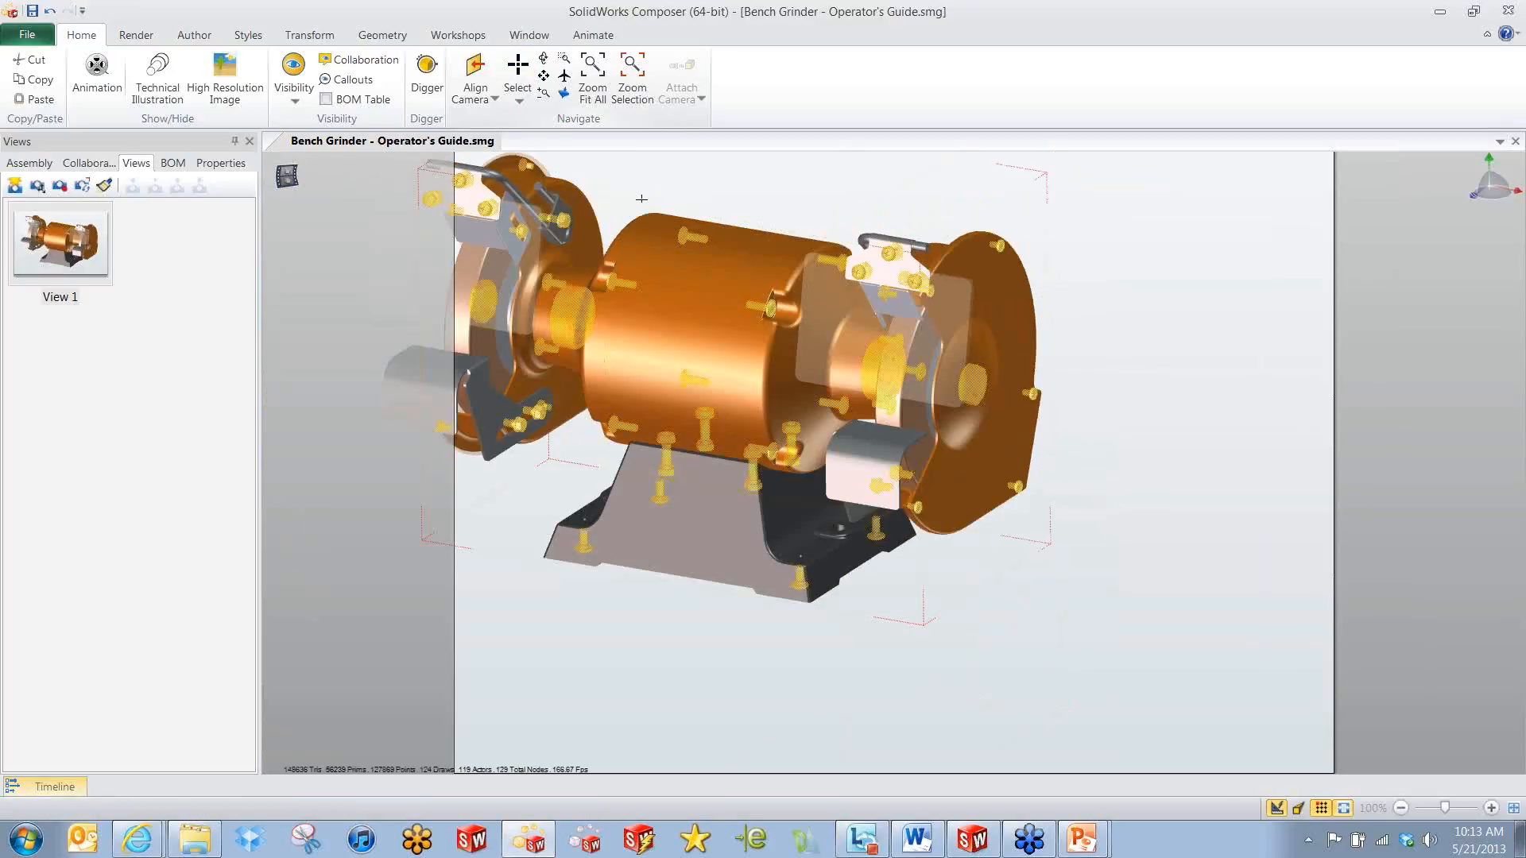
Show the selected hardware and ghost all other parts, deselect it, and inspect the fasteners and bearings from several angles.
click(297, 102)
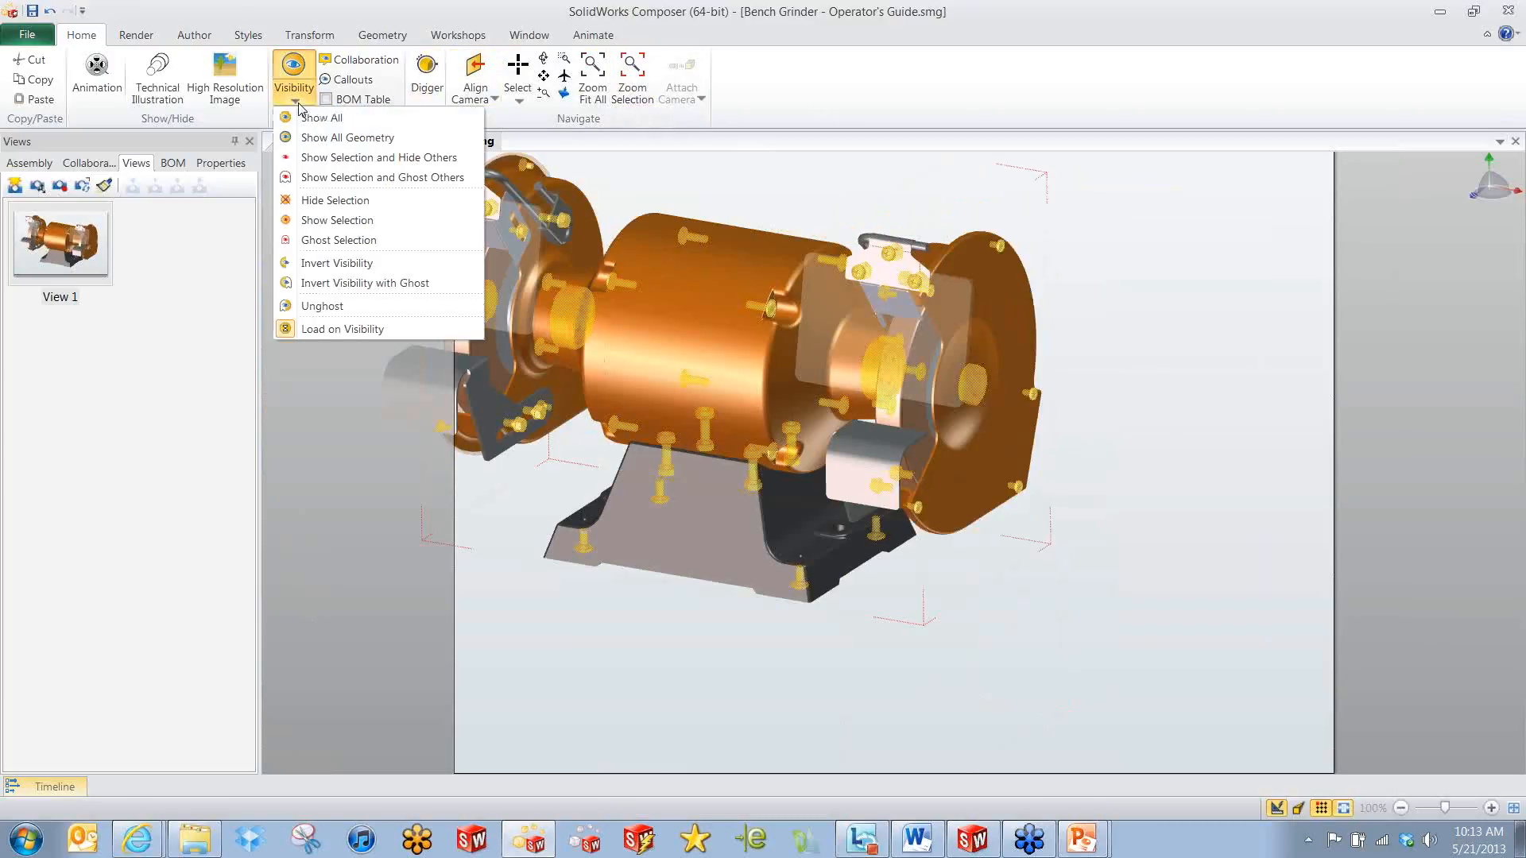
click(357, 181)
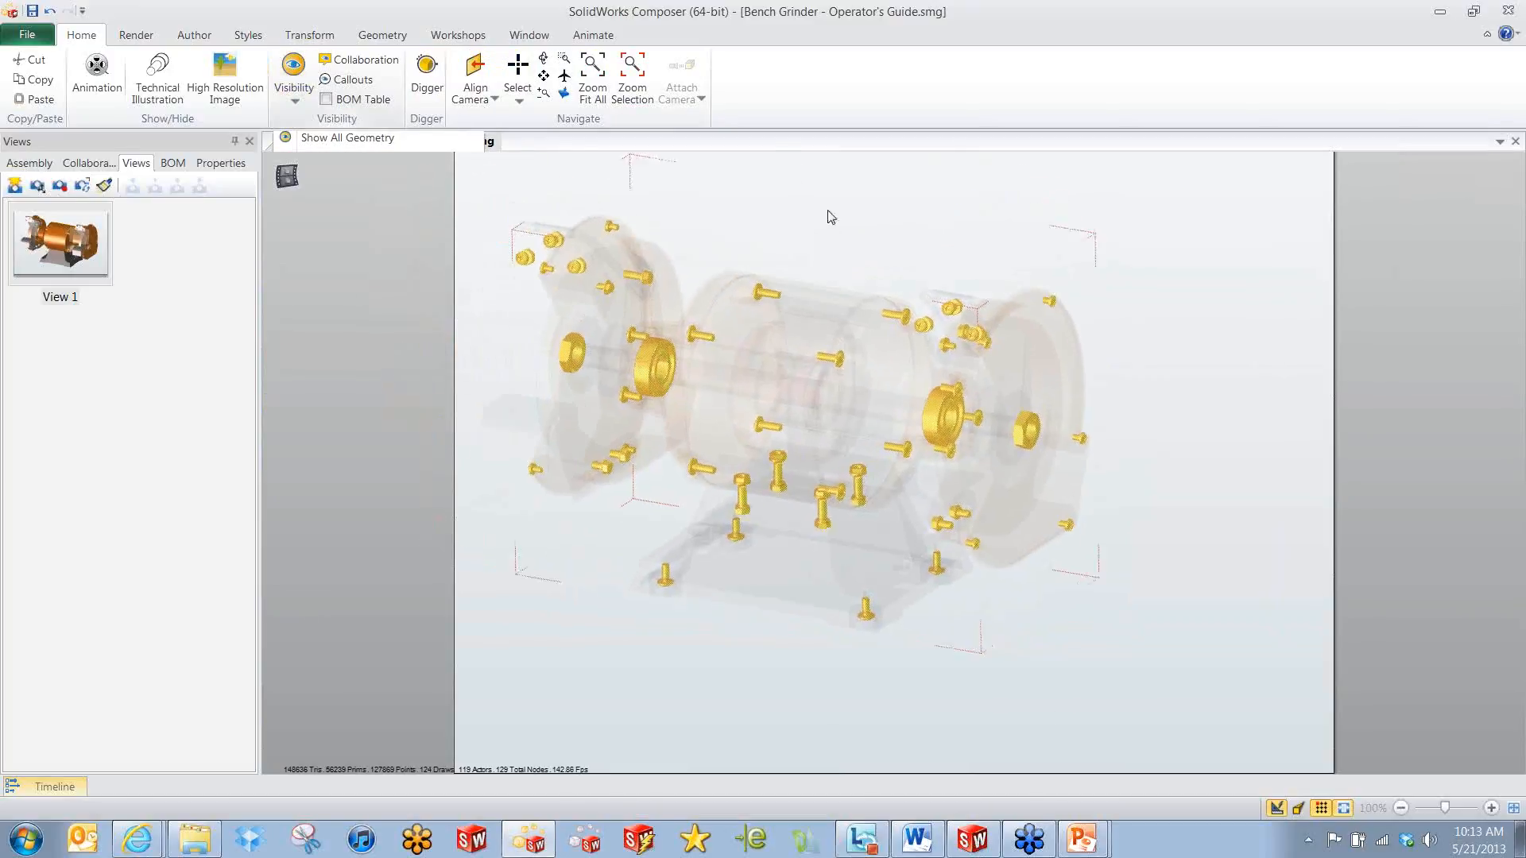
scroll(798, 214, down, 1)
middle_drag(798, 213, 909, 305)
click(944, 366)
scroll(966, 612, up, 1)
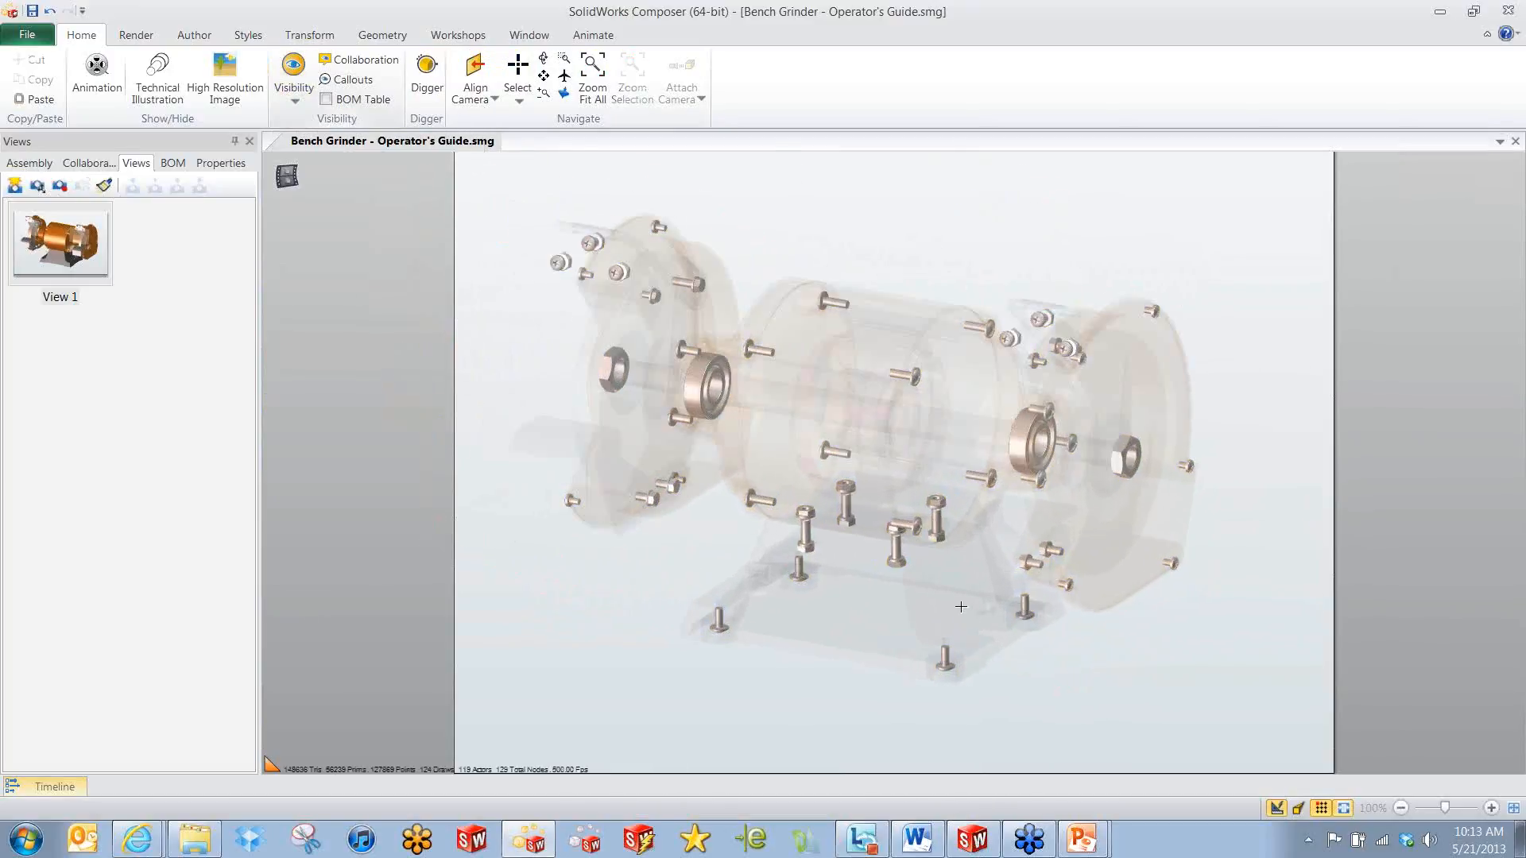
right_drag(810, 533, 832, 388)
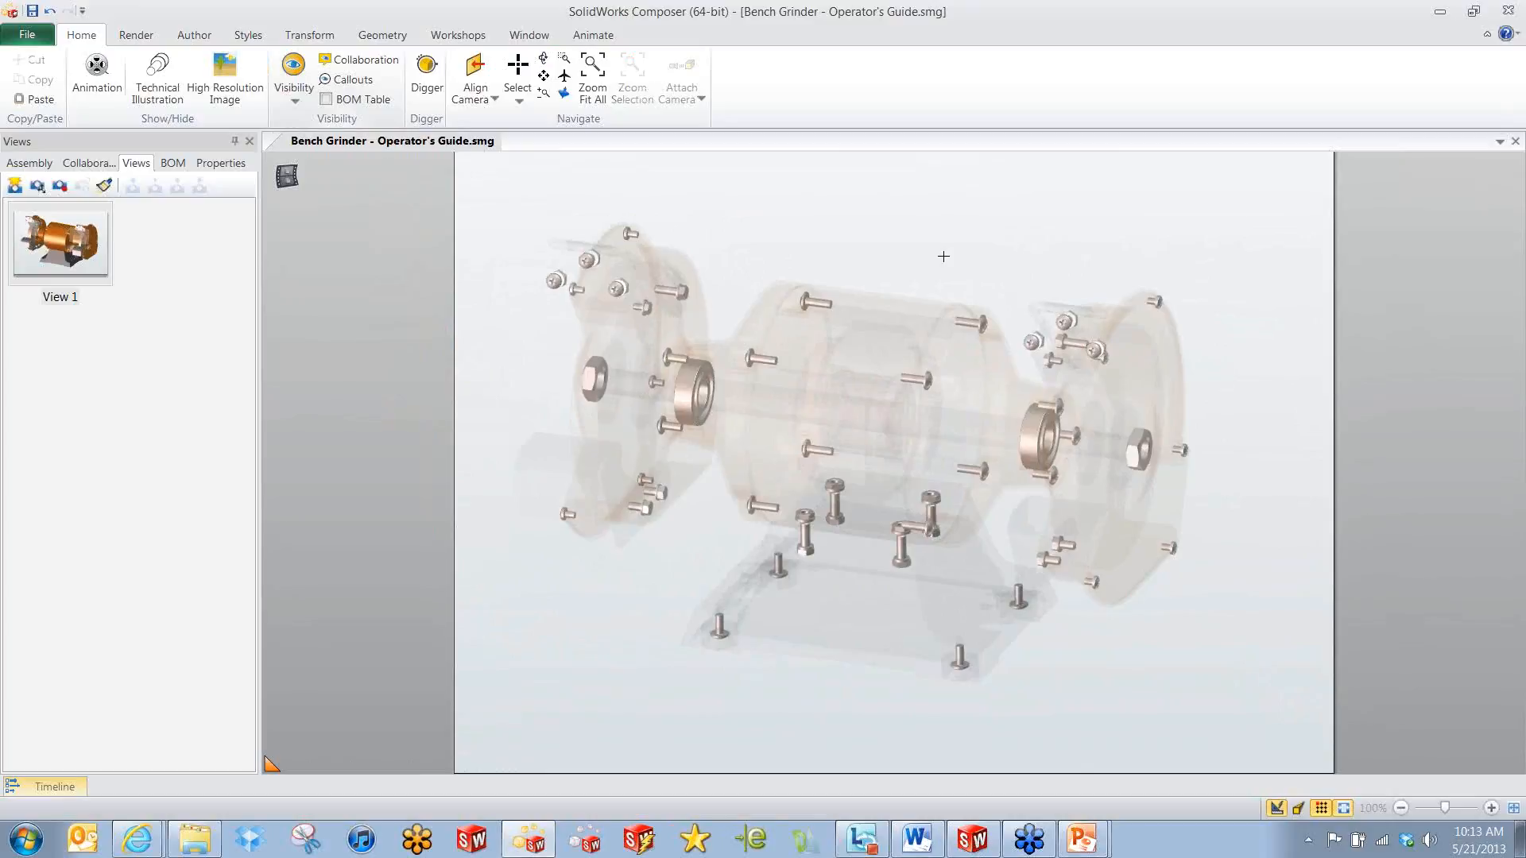
mouse_move(925, 315)
right_down()
mouse_move(941, 279)
mouse_move(919, 265)
mouse_move(799, 299)
mouse_move(921, 319)
right_up()
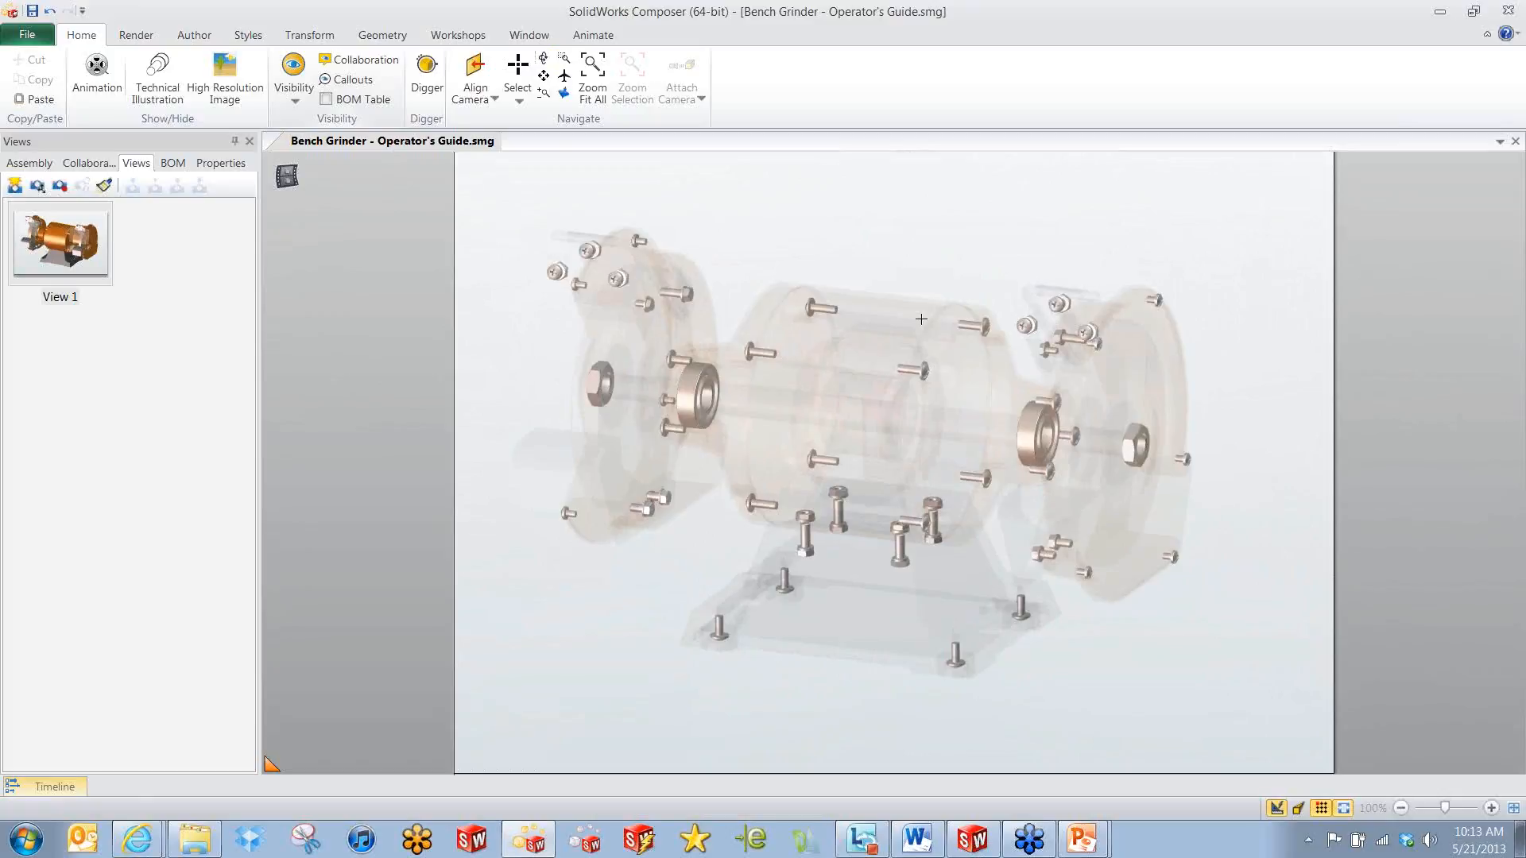
Reselect all the unghosted fasteners and bearings by the color of the right-hand cover's upper screw.
scroll(1216, 449, up, 2)
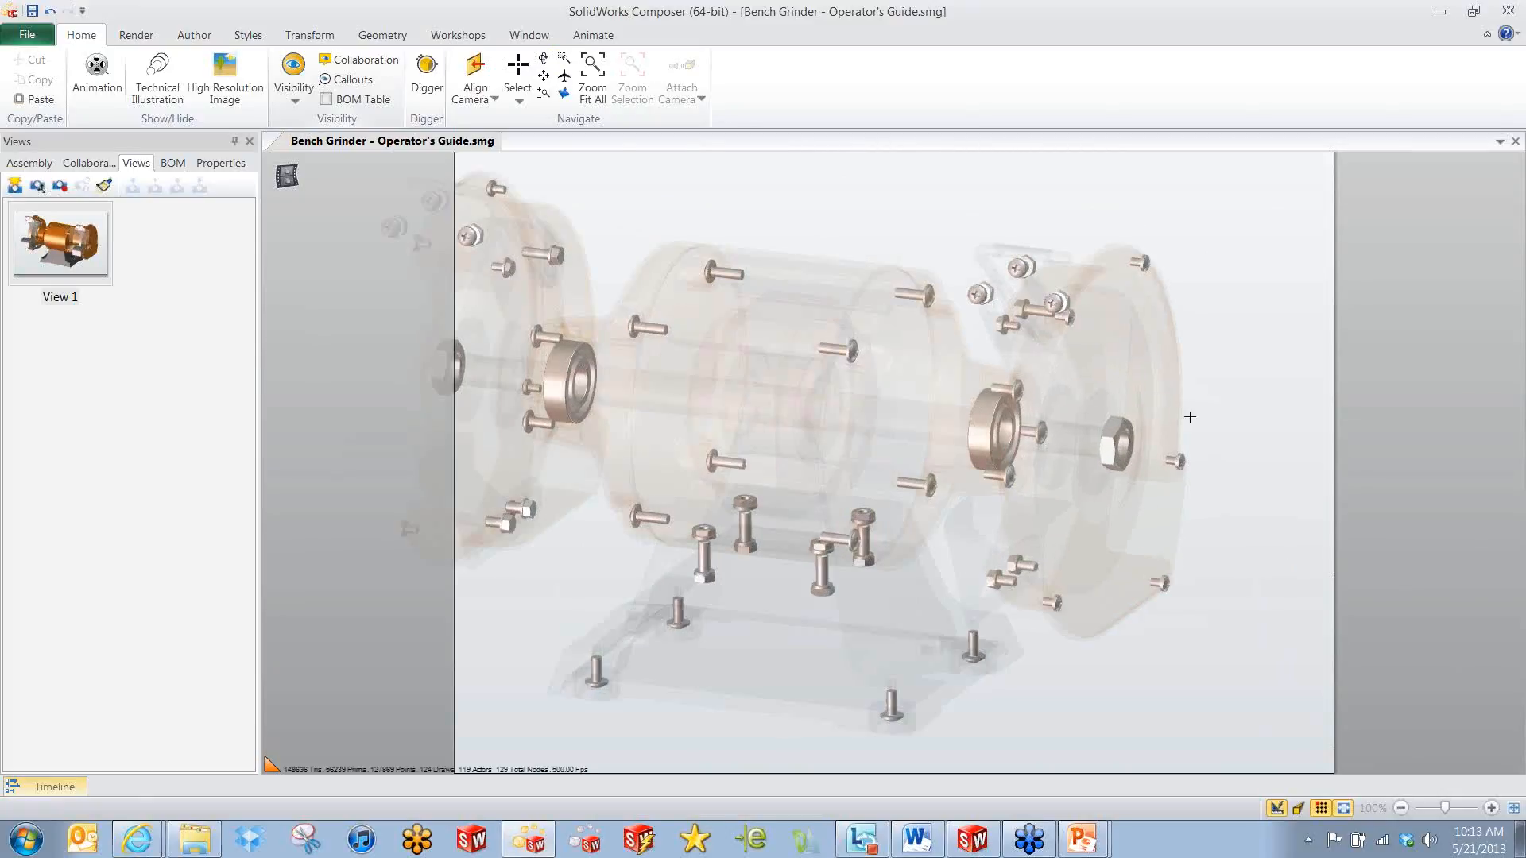
click(518, 94)
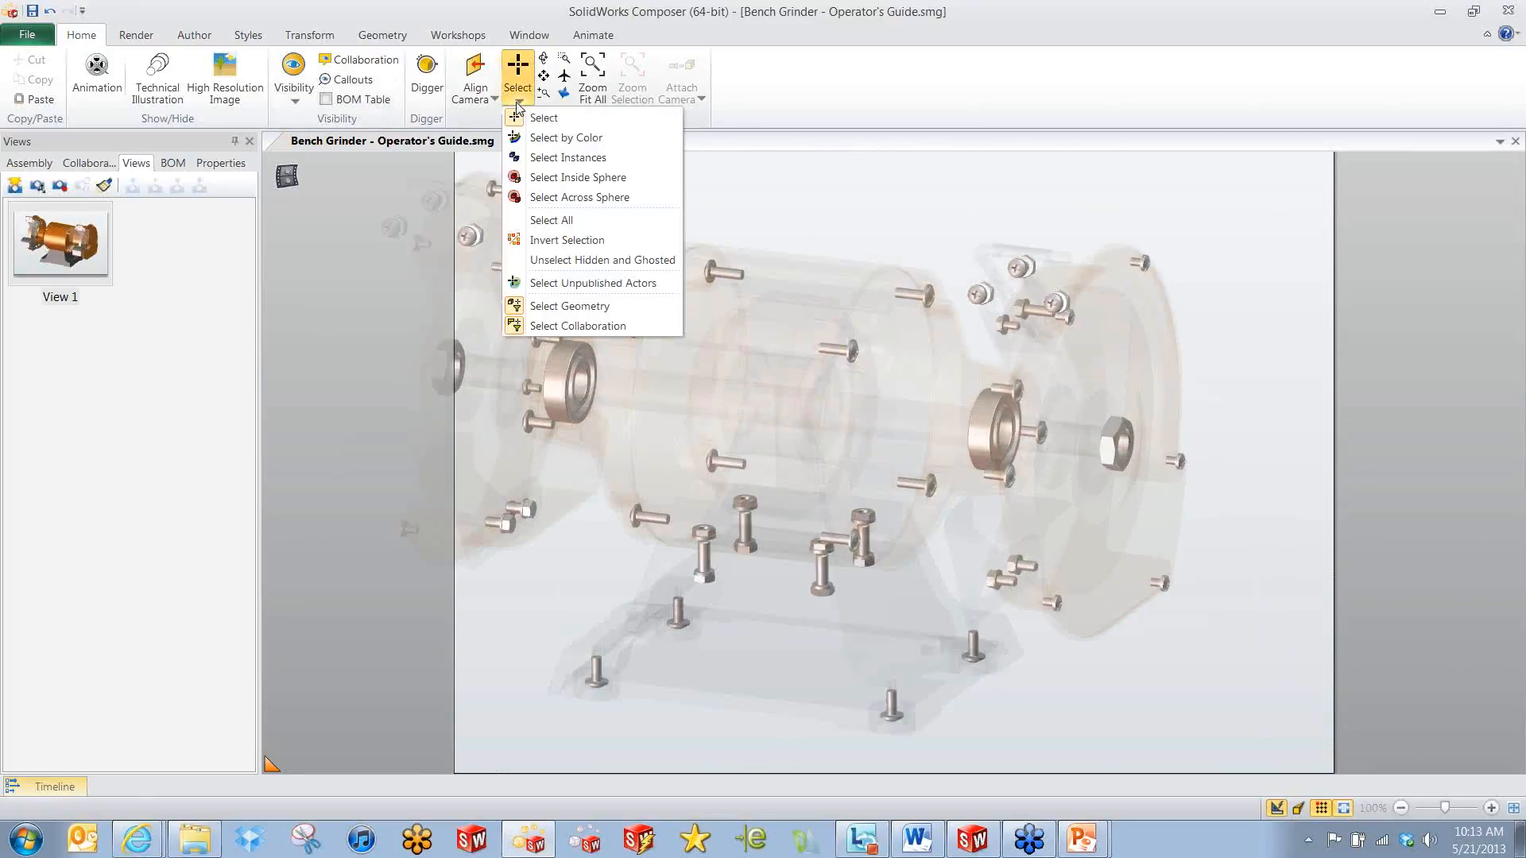
click(560, 138)
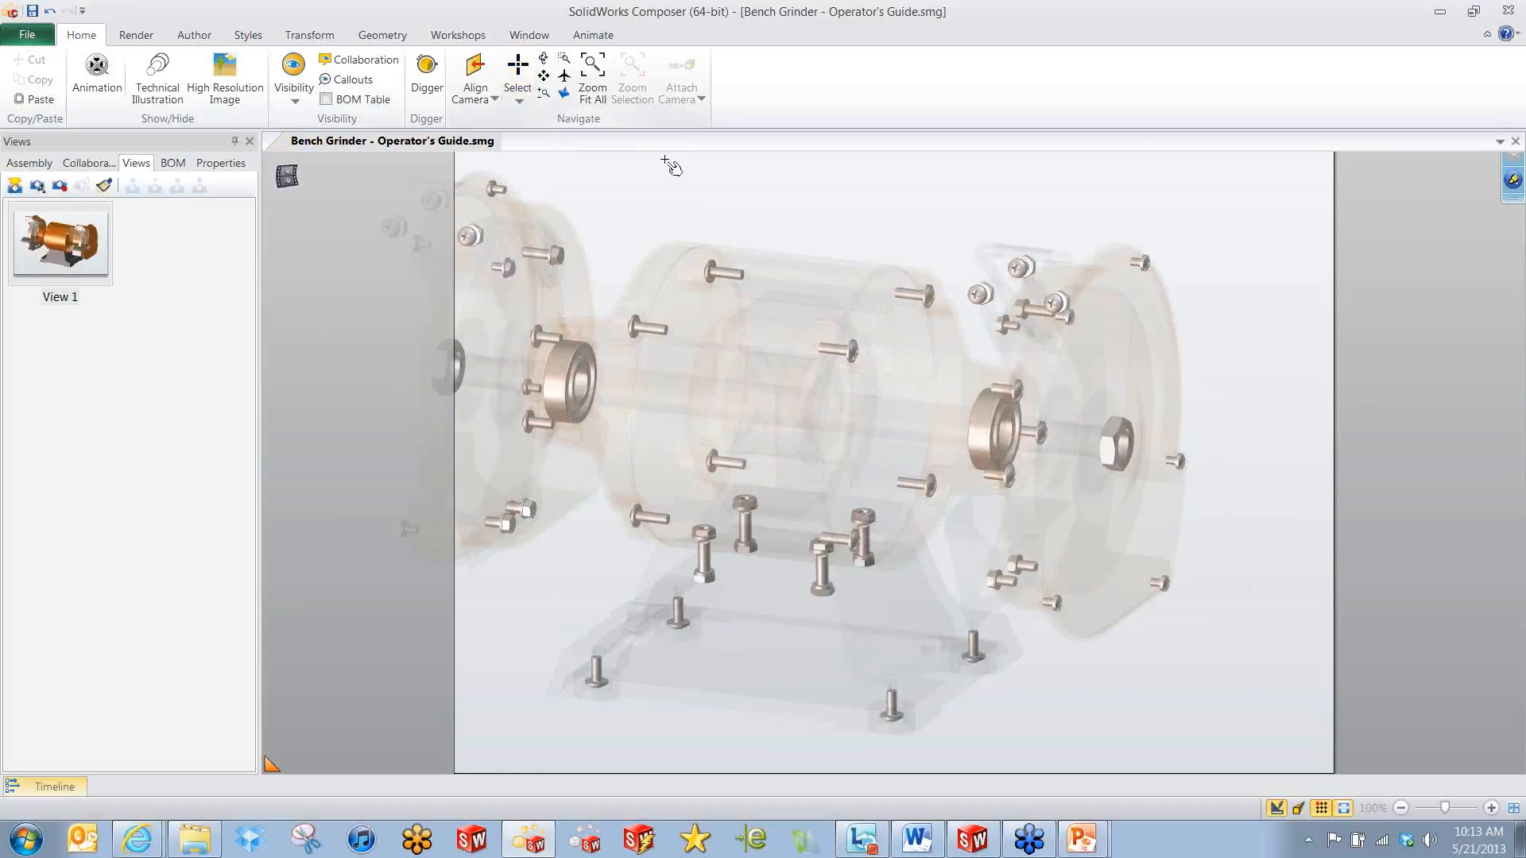
click(1145, 264)
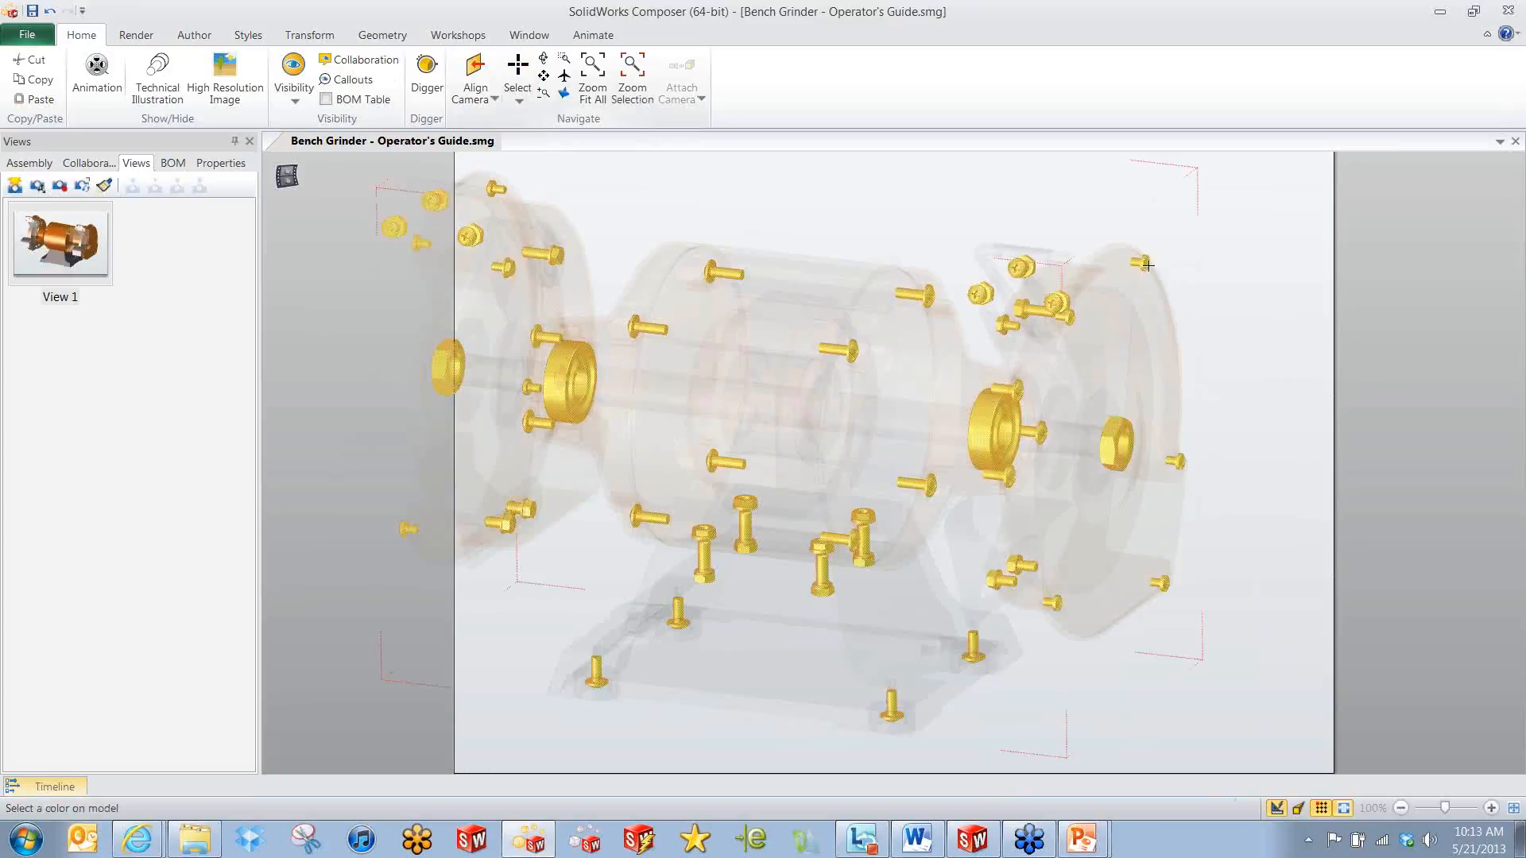
Collapse the Bench Grinder structure, save the selected parts as a selection set named hardware, and clear the selection.
click(32, 163)
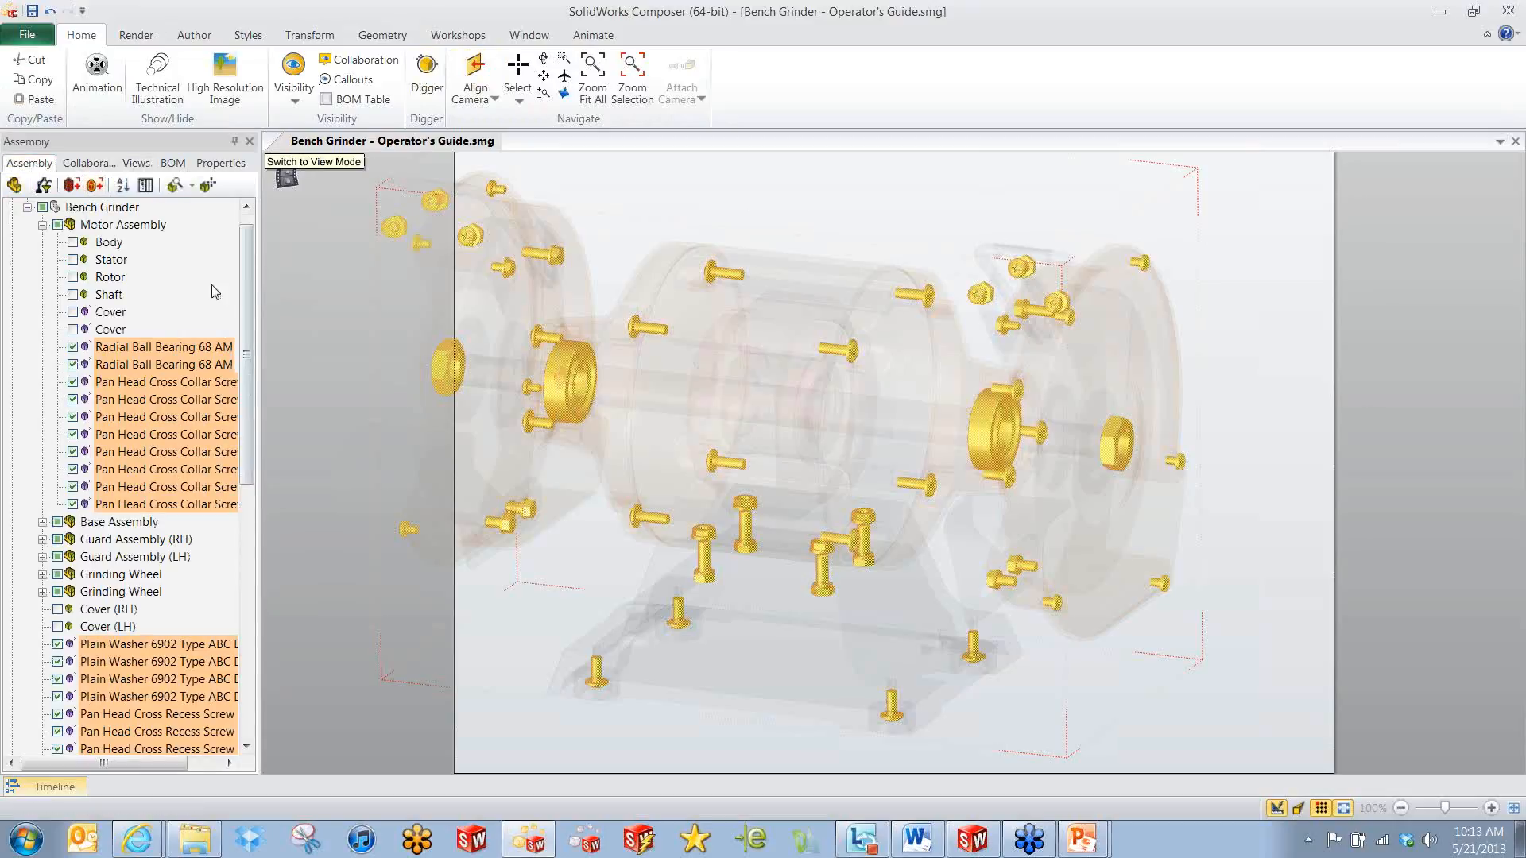
click(42, 224)
click(28, 209)
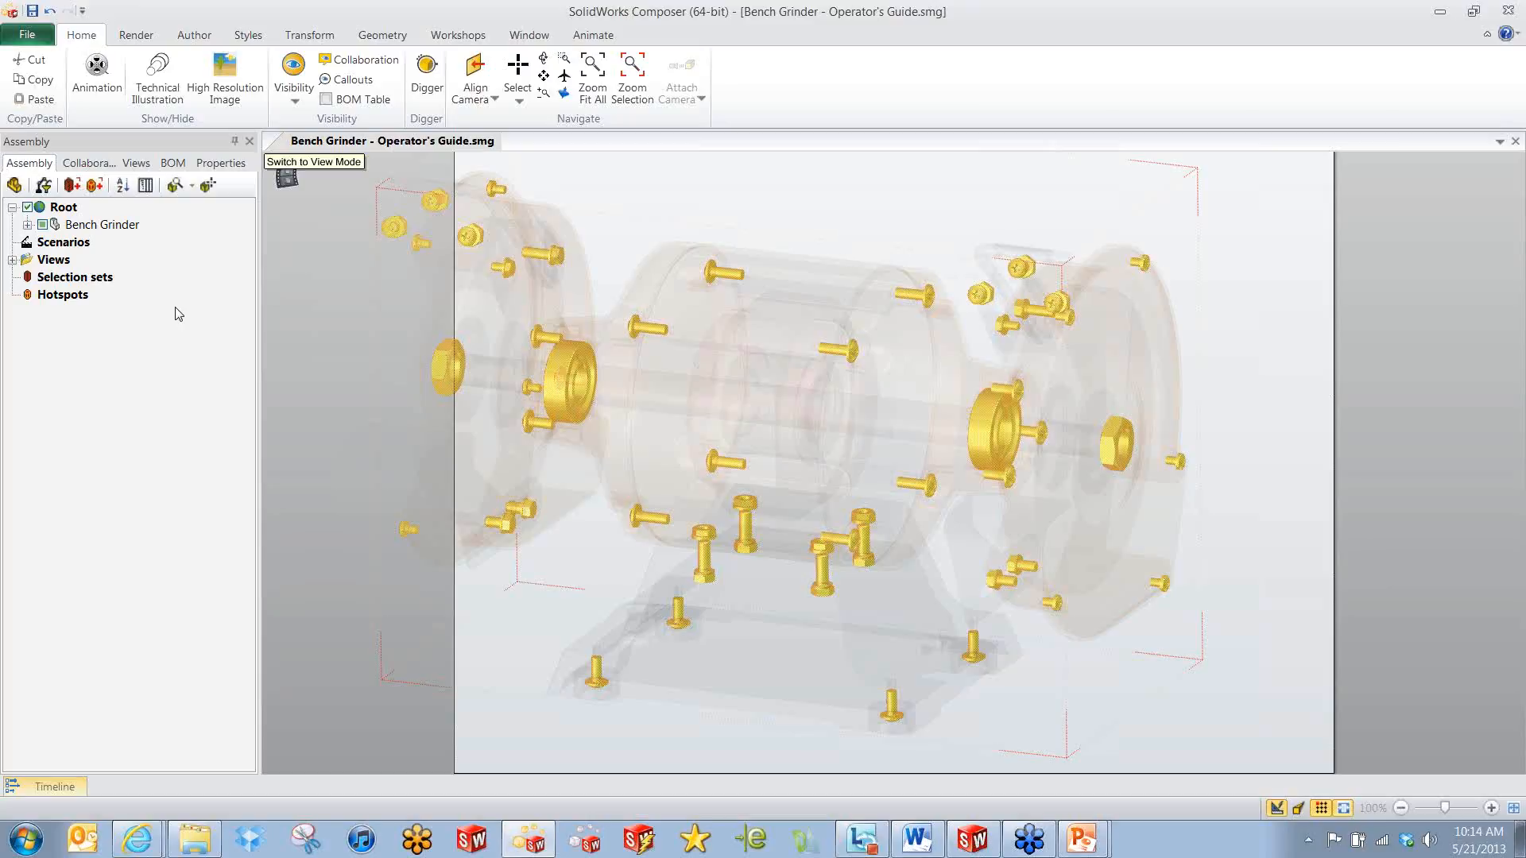
click(72, 185)
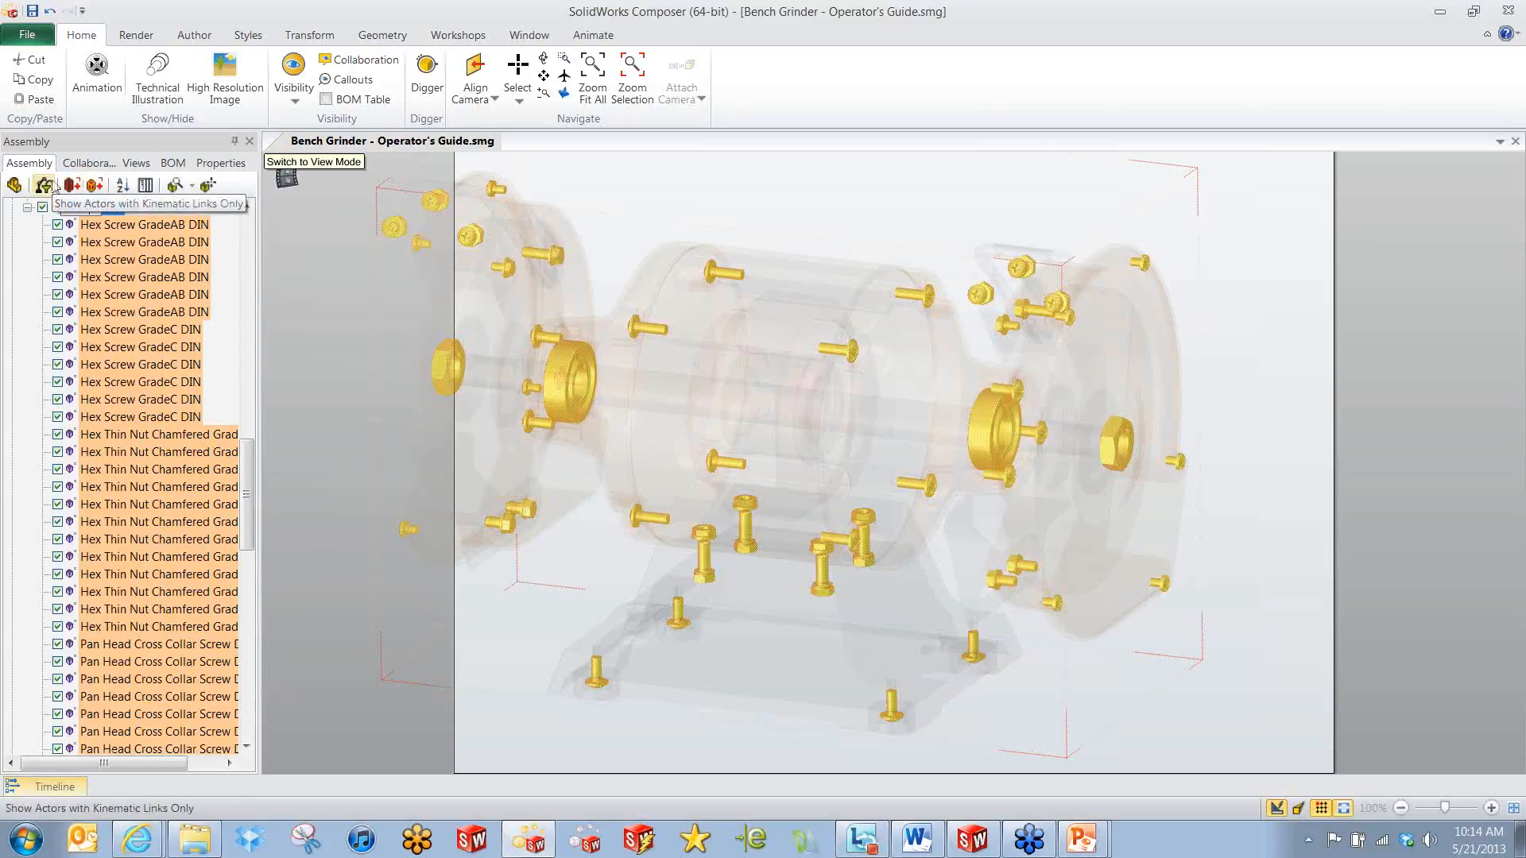
click(310, 272)
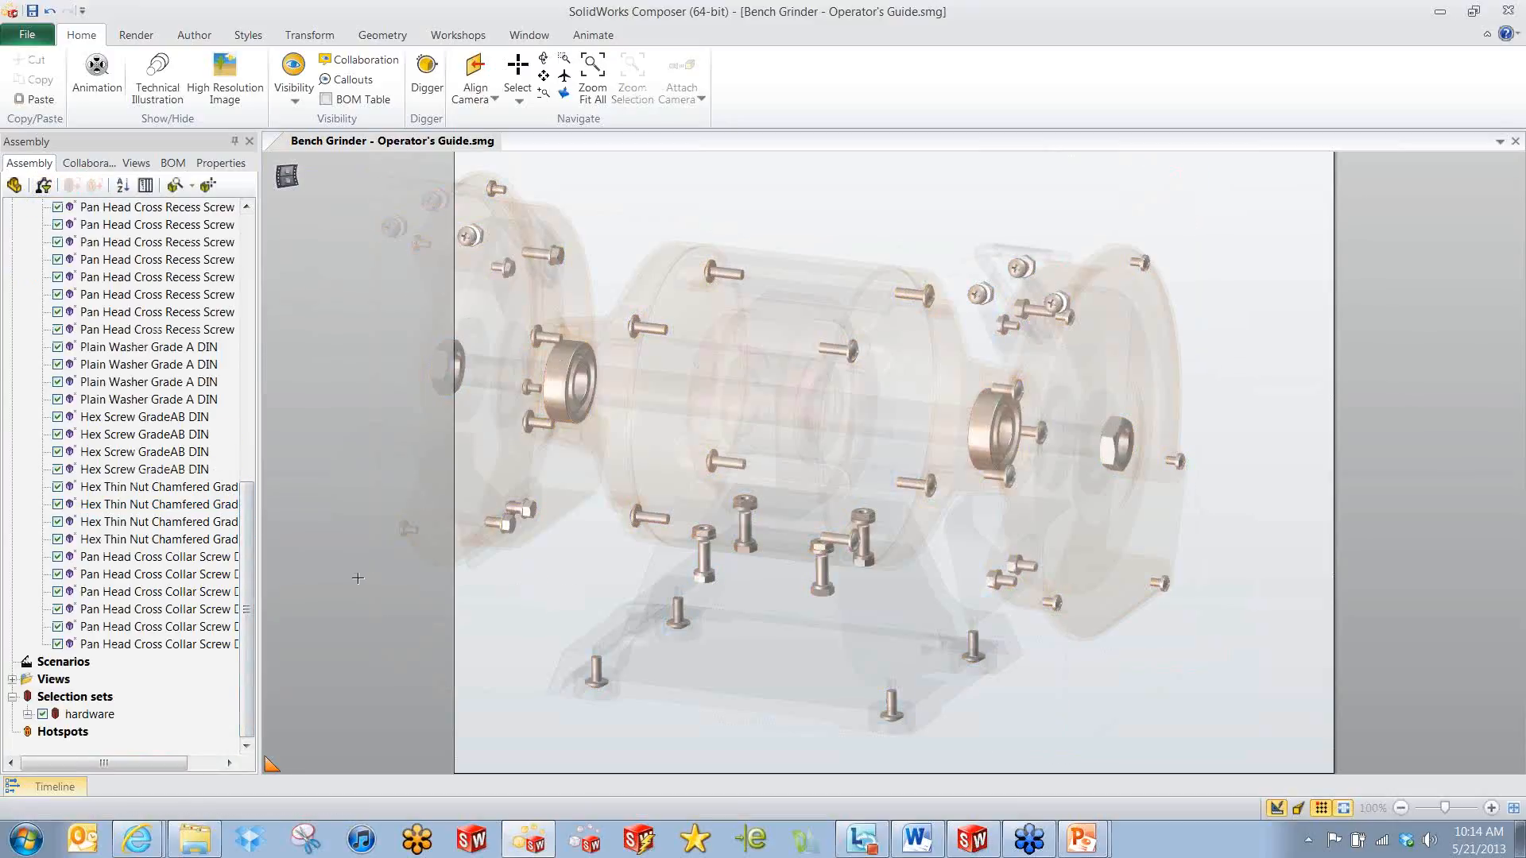
Select the hardware selection set, show only its parts, and clear the selection.
click(100, 715)
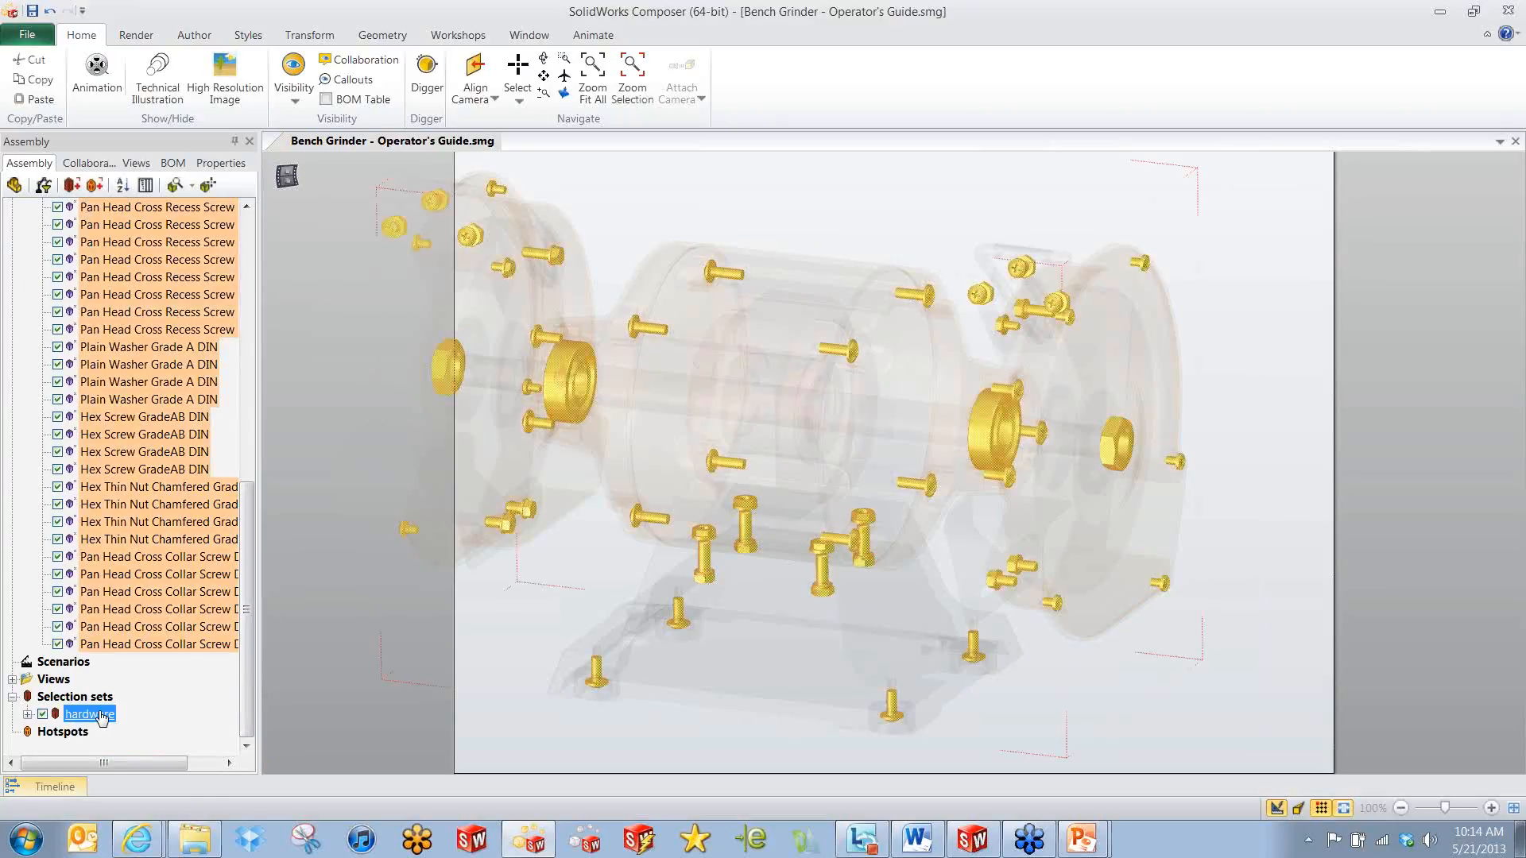
click(302, 108)
click(362, 154)
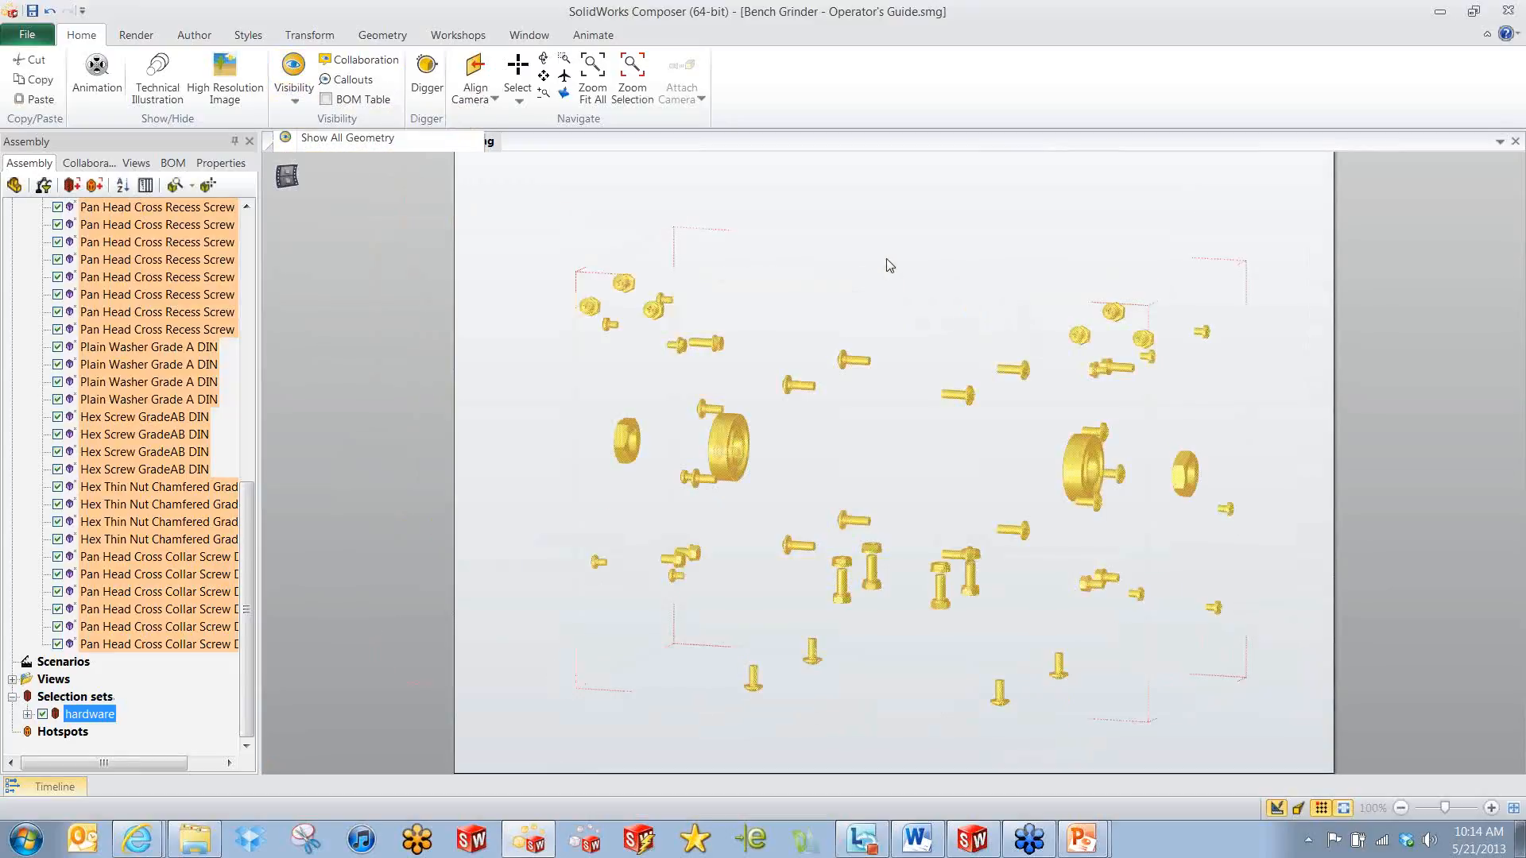
click(910, 268)
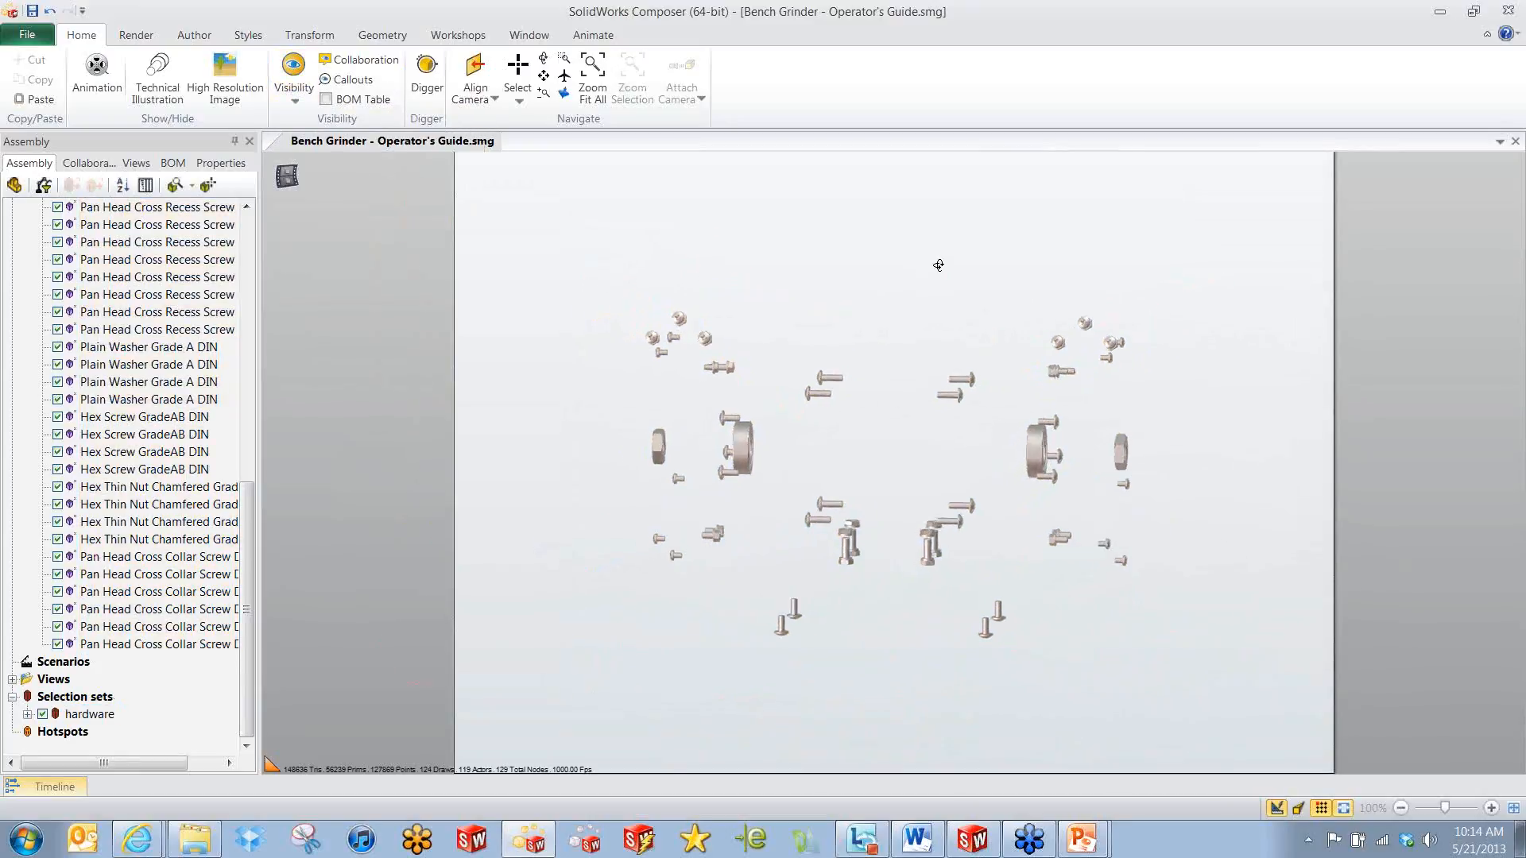
Hide all fasteners and bearings on the left half of the grinder, keeping only the right-hand hardware.
mouse_move(939, 265)
right_down()
mouse_move(1083, 259)
mouse_move(896, 249)
mouse_move(945, 258)
right_up()
scroll(1135, 499, up, 1)
scroll(724, 404, down, 1)
drag(542, 240, 940, 656)
key(h)
scroll(1070, 455, up, 1)
right_drag(1075, 419, 951, 408)
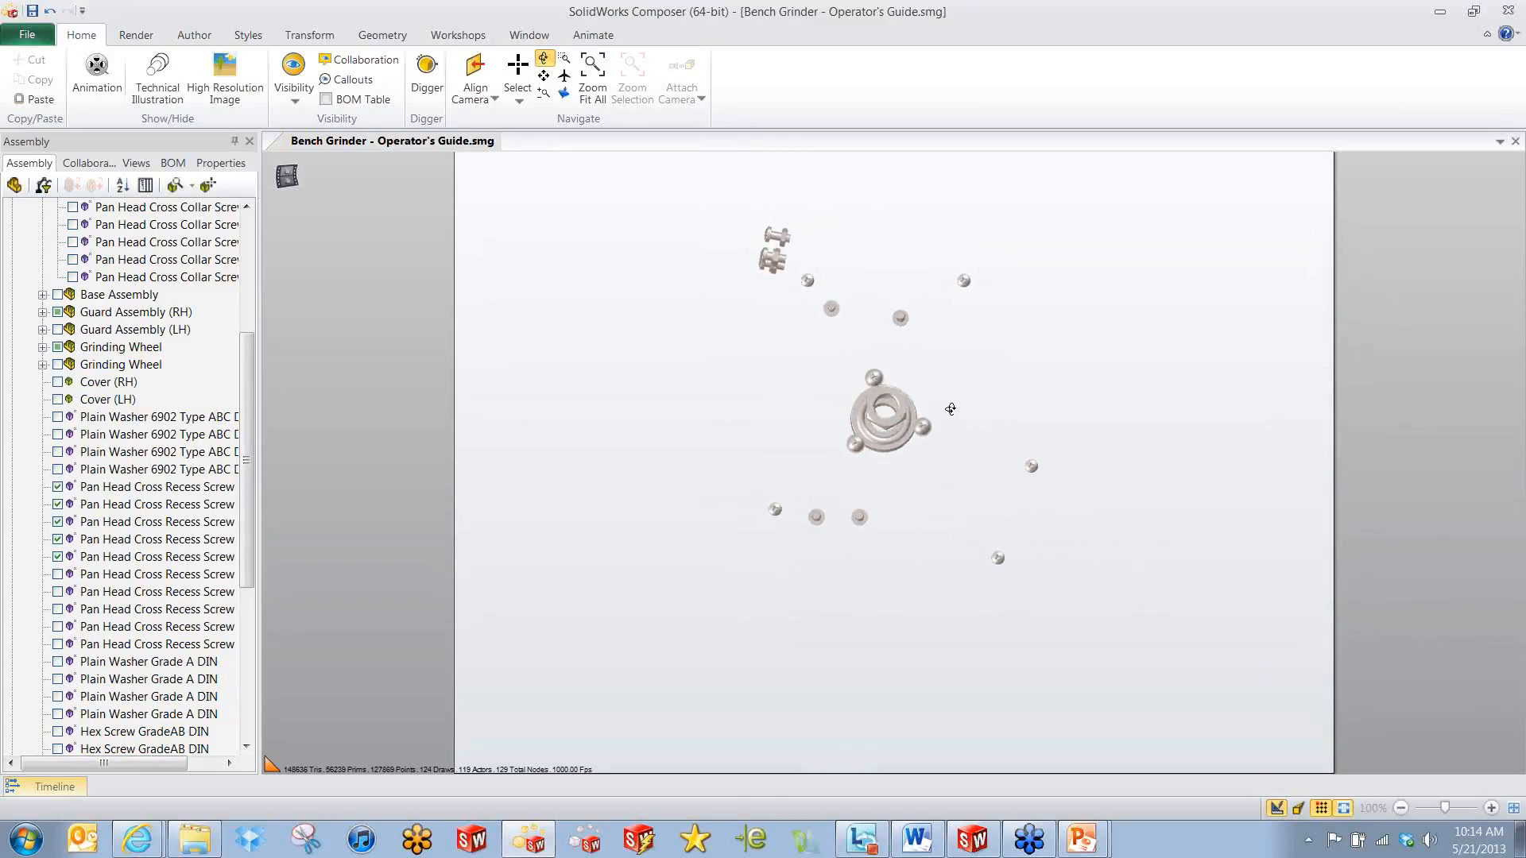
Hide the right-hand shield assembly's nuts, screws and washers, along with the right grinding wheel's hex nut.
drag(739, 213, 800, 292)
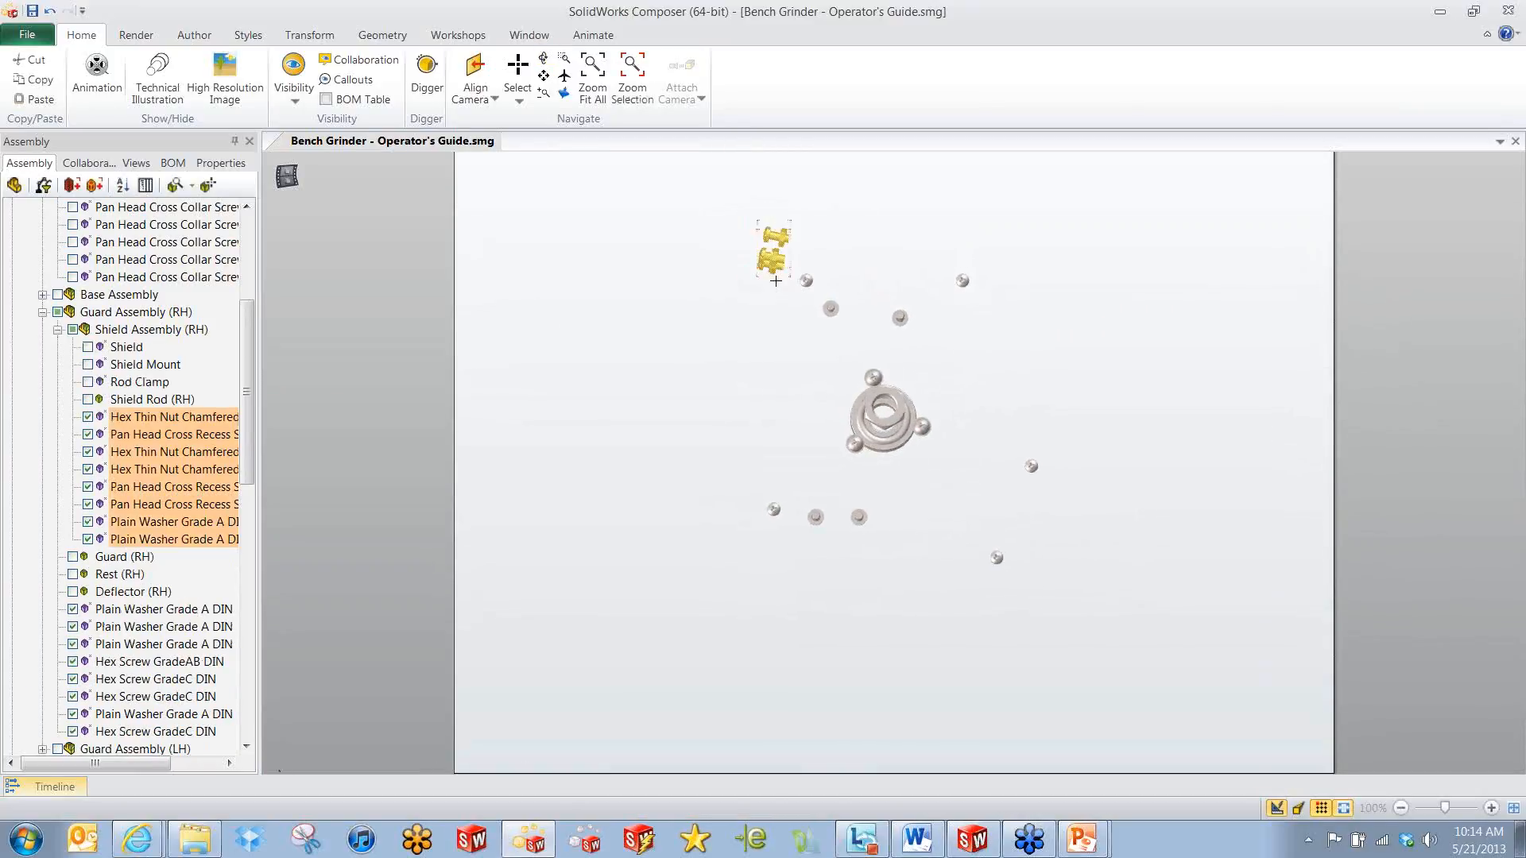
key(h)
click(780, 327)
right_drag(779, 327, 892, 344)
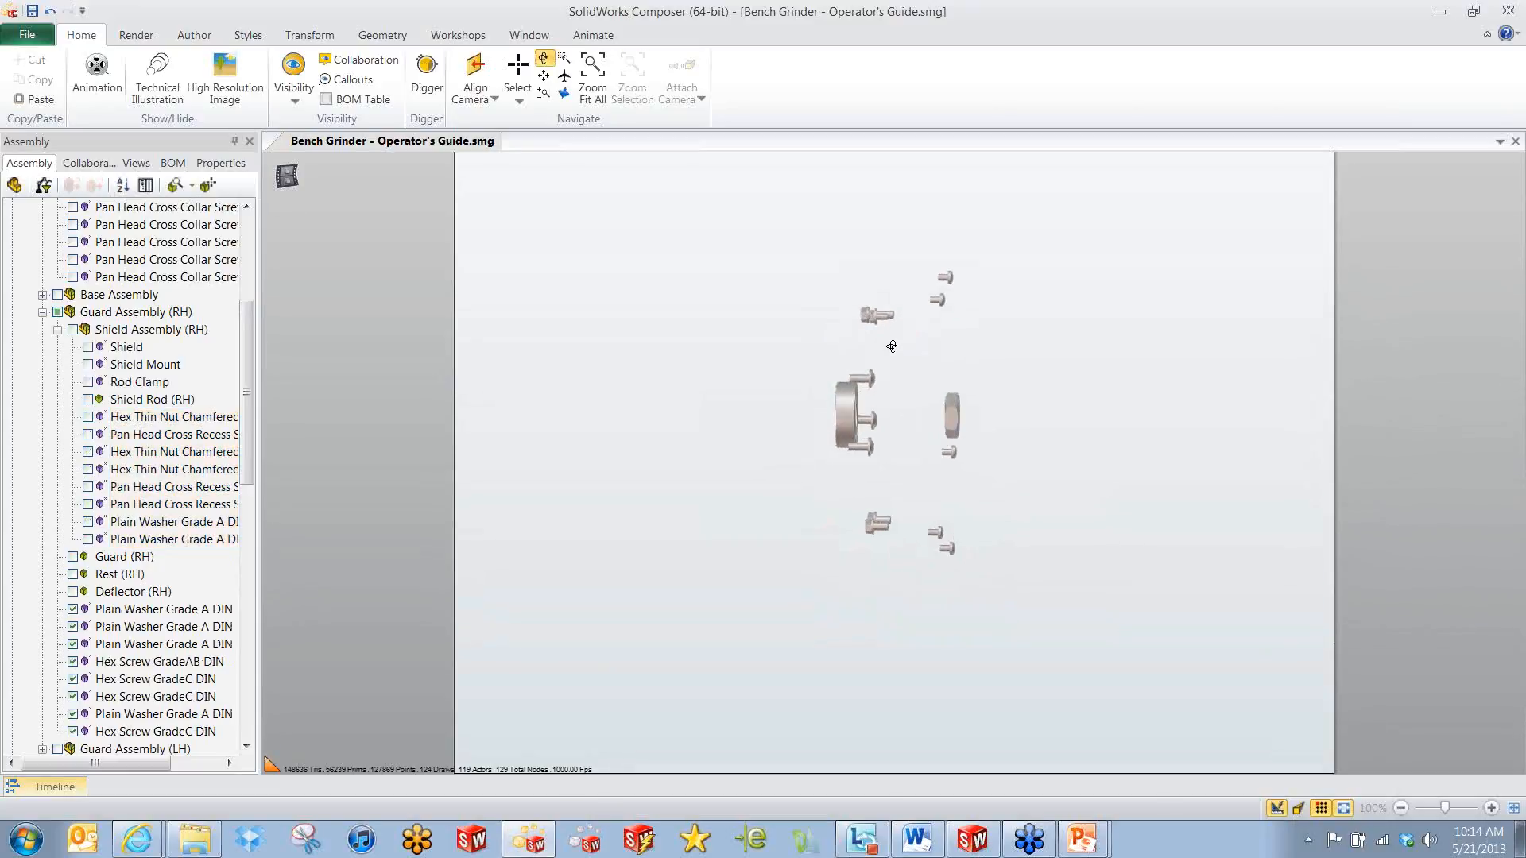
click(952, 417)
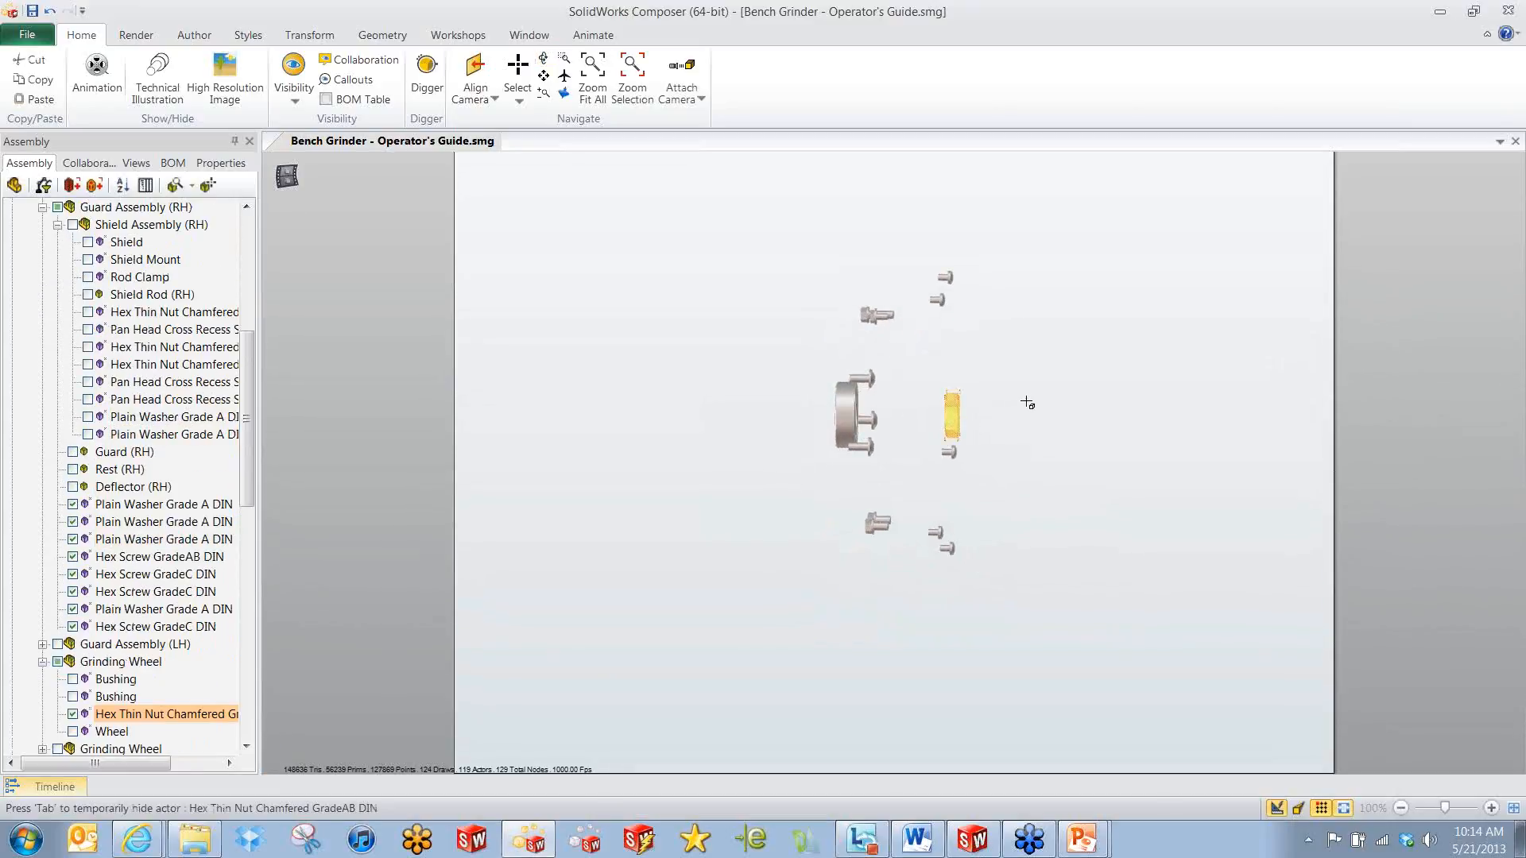
key(h)
Save the right-hand cover's five pan head screws as a selection set named pan head right.
scroll(991, 419, up, 5)
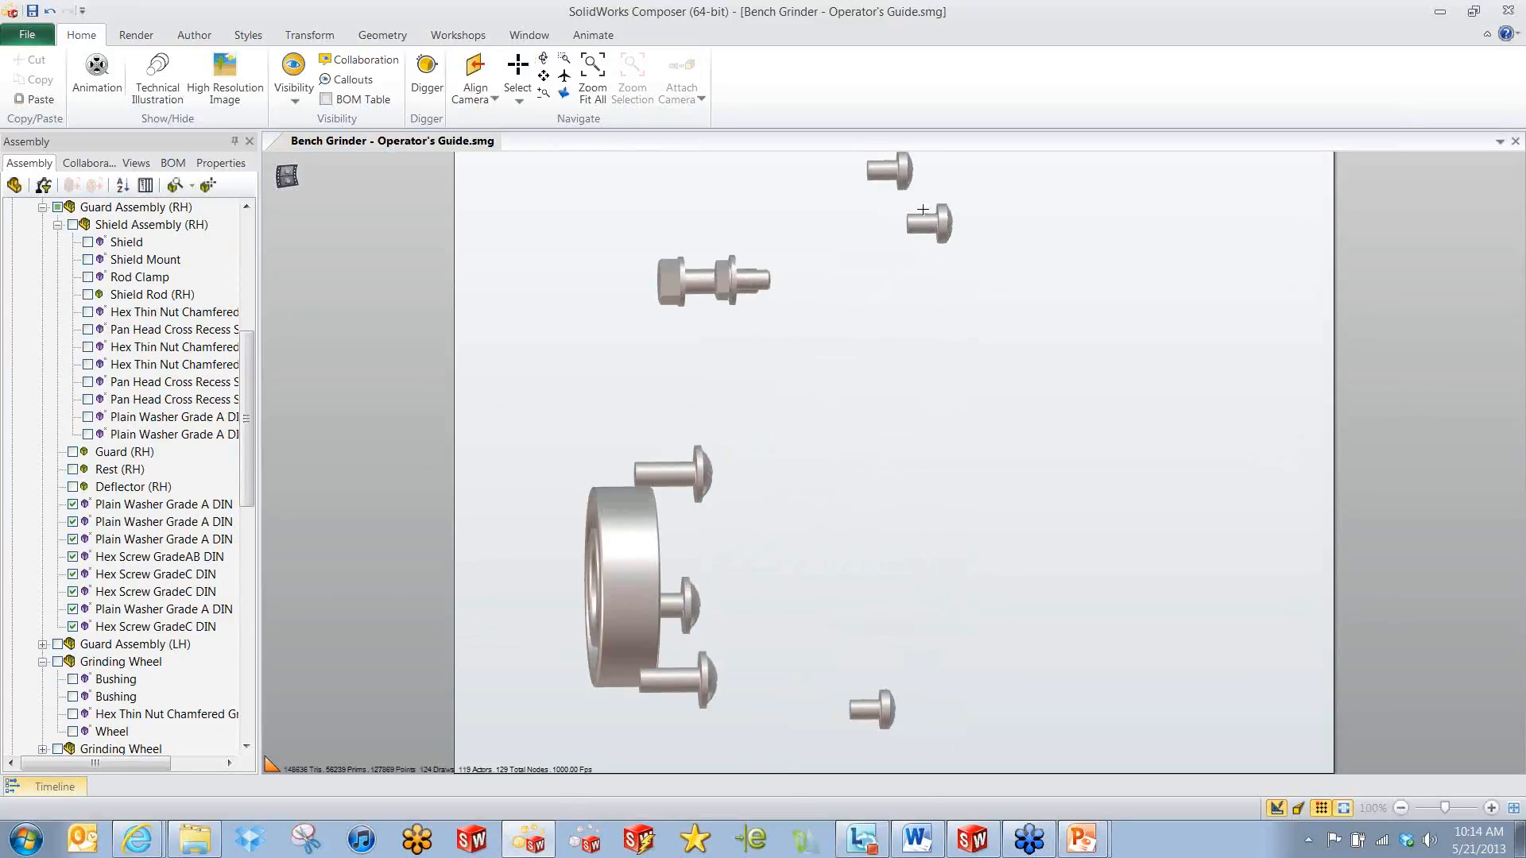
scroll(922, 209, up, 2)
scroll(954, 238, down, 8)
mouse_move(988, 383)
middle_down()
mouse_move(971, 404)
mouse_move(987, 404)
middle_up()
drag(917, 208, 1027, 666)
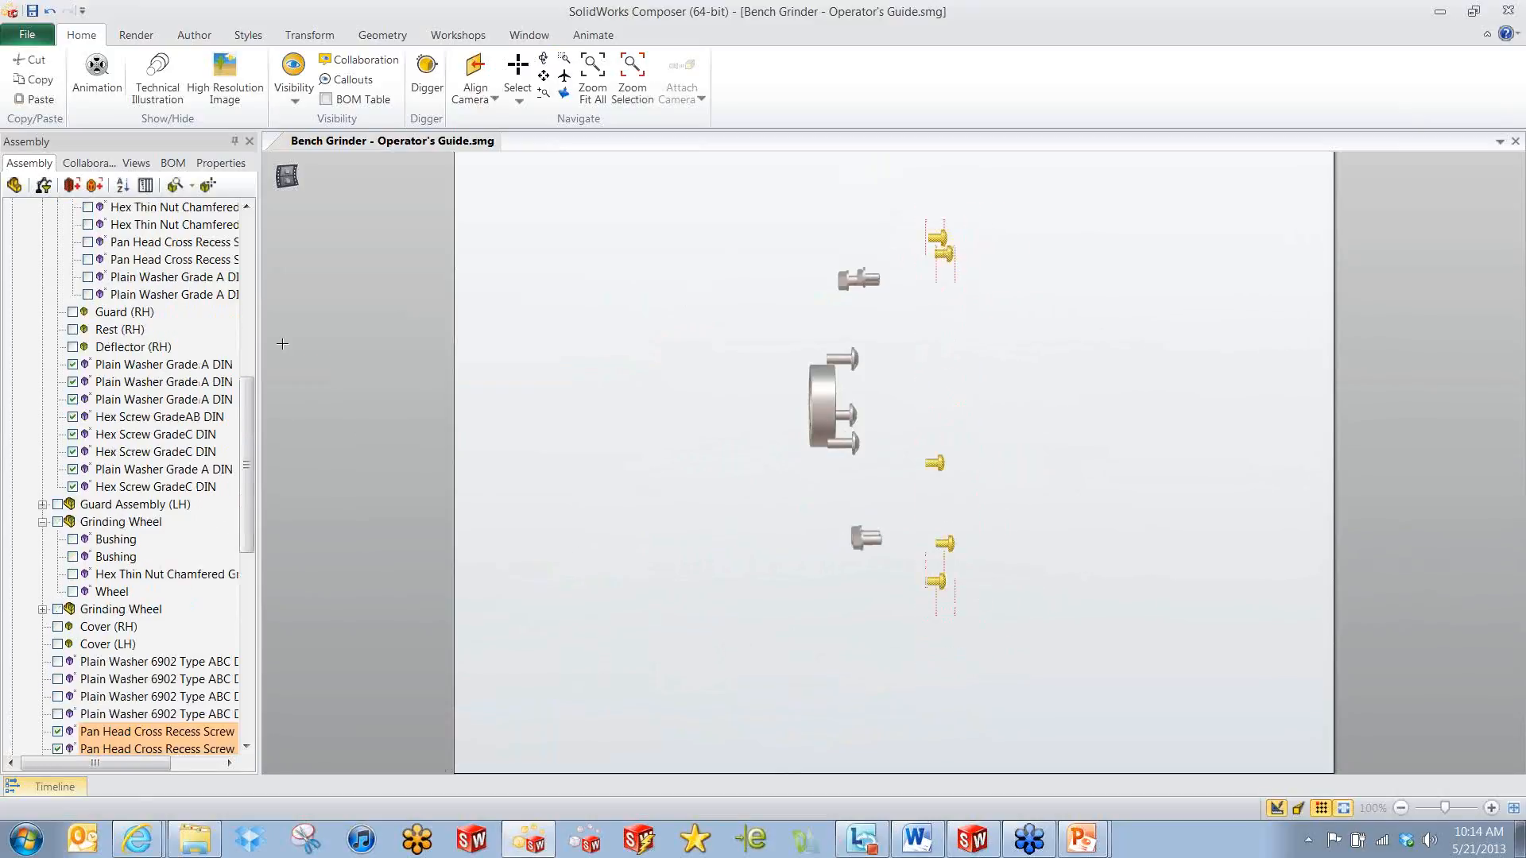
click(72, 185)
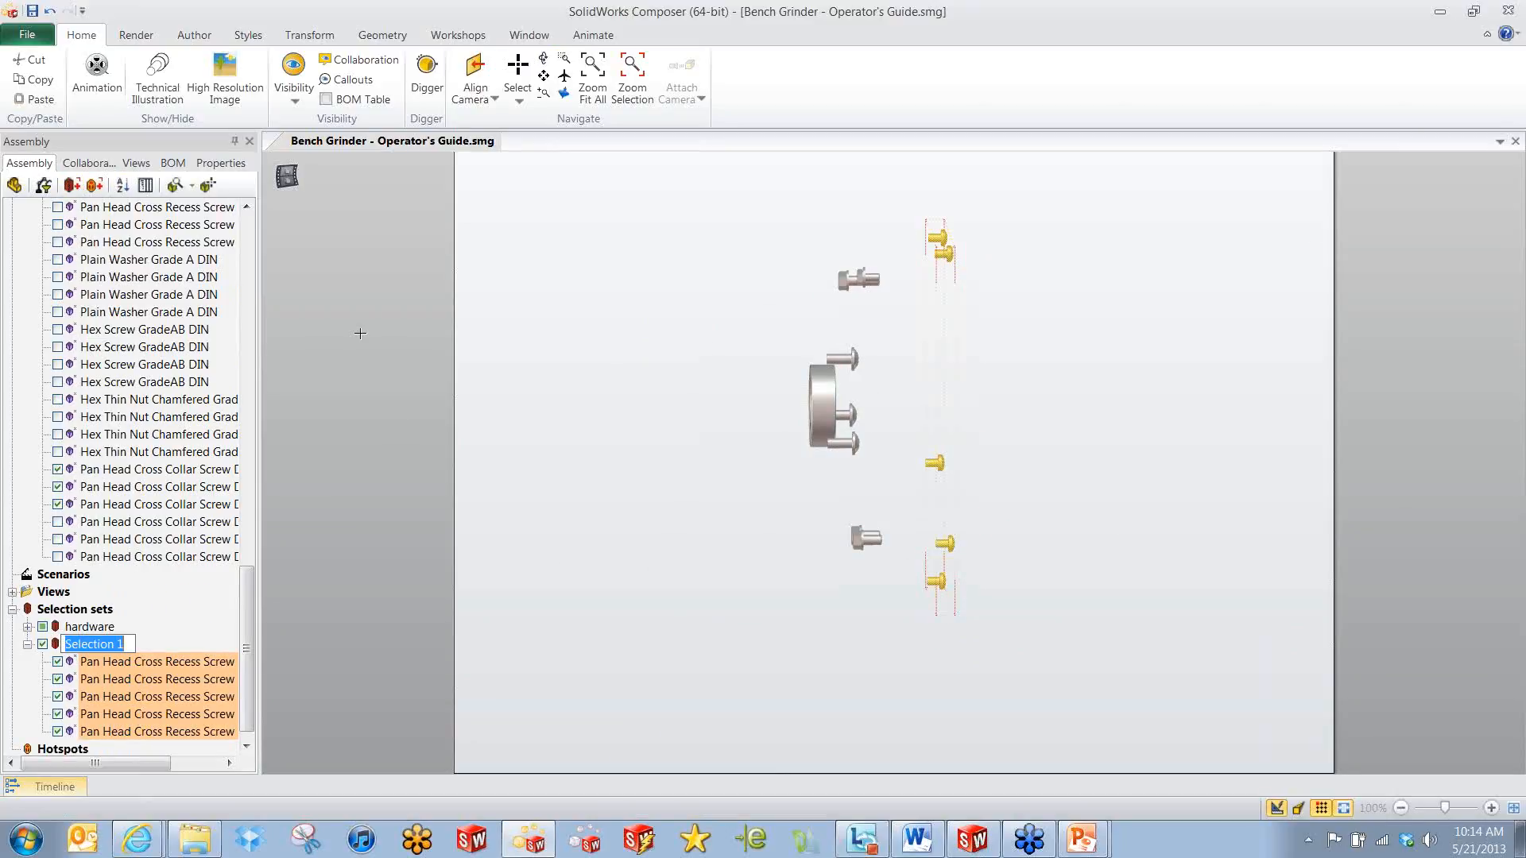
click(360, 333)
key(space)
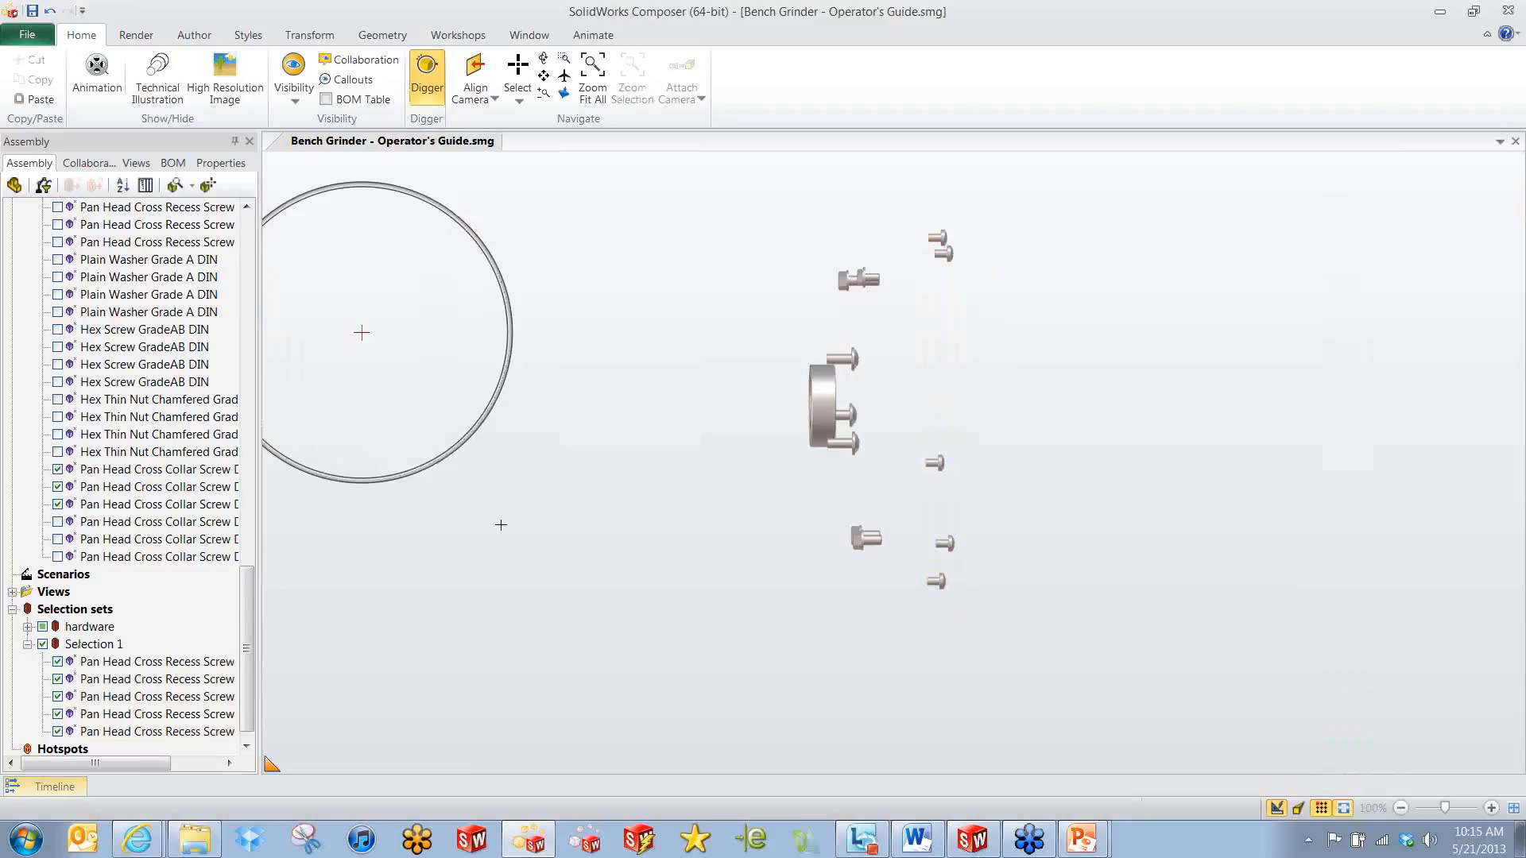
key(space)
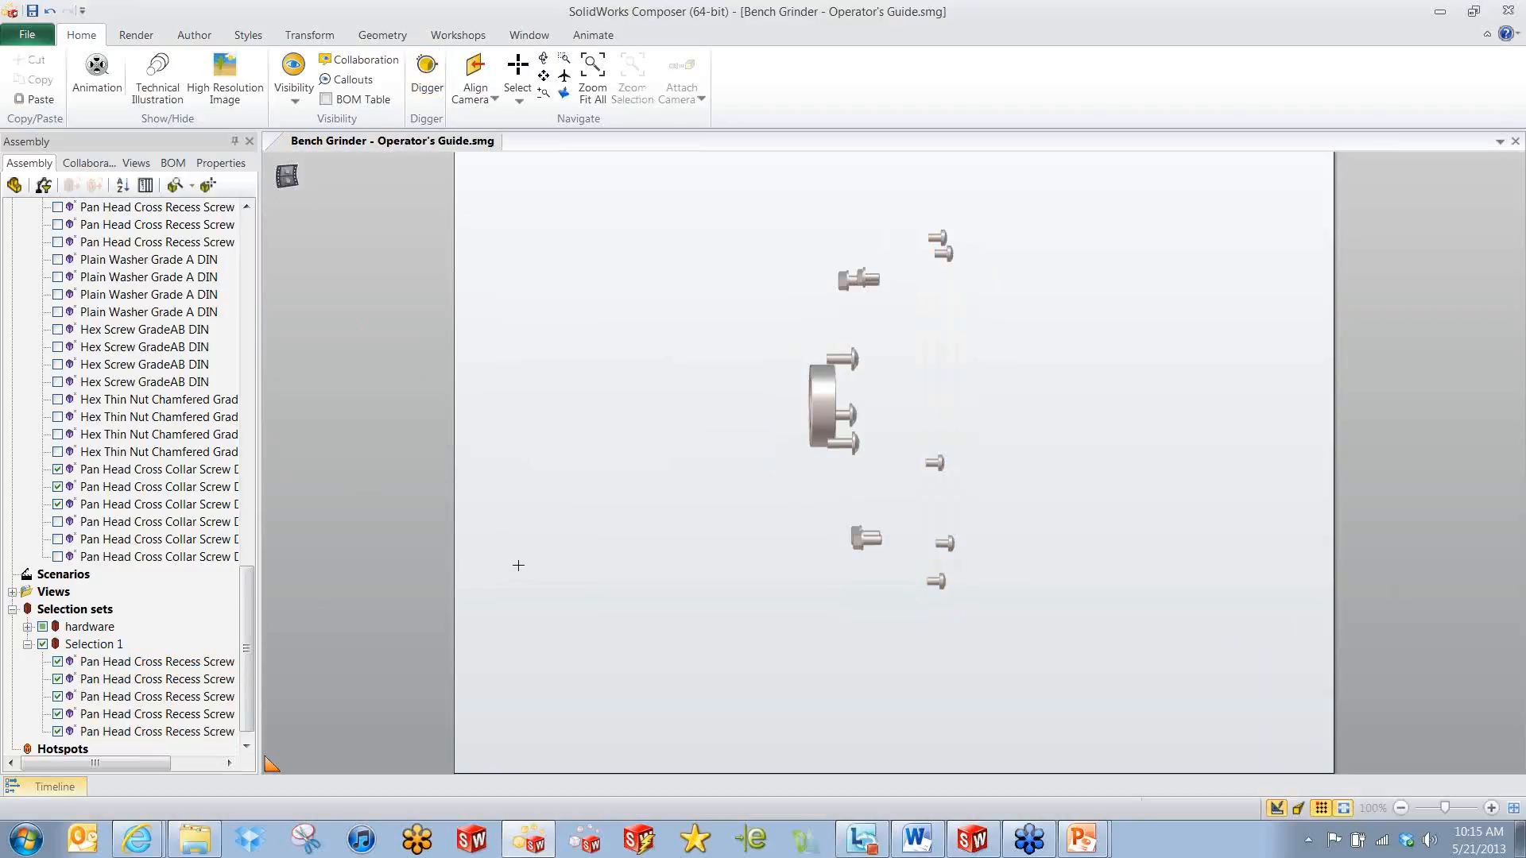
right_click(99, 645)
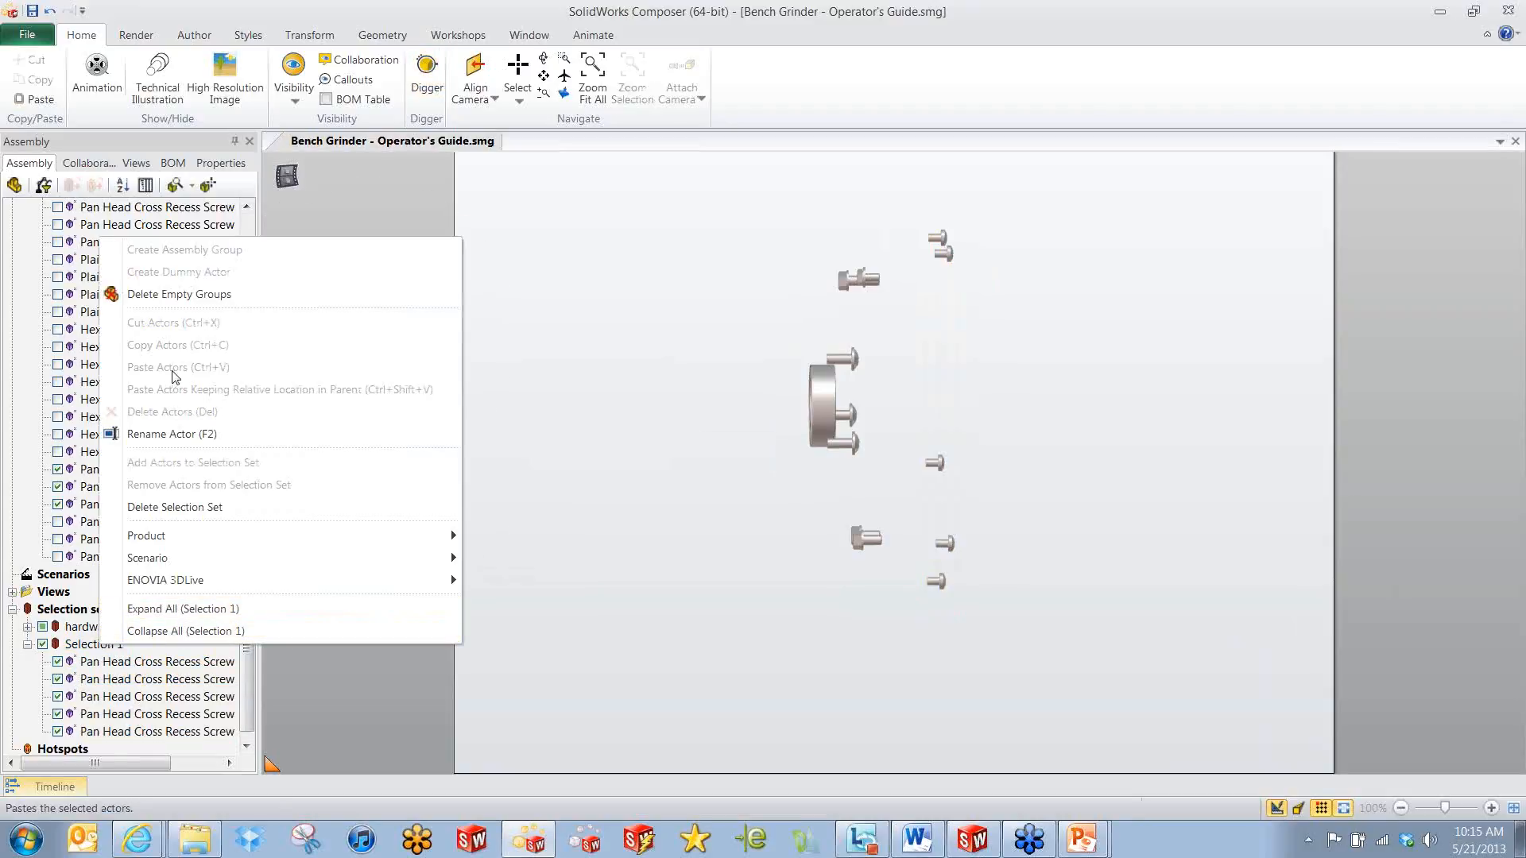
click(175, 434)
text(pan head right)
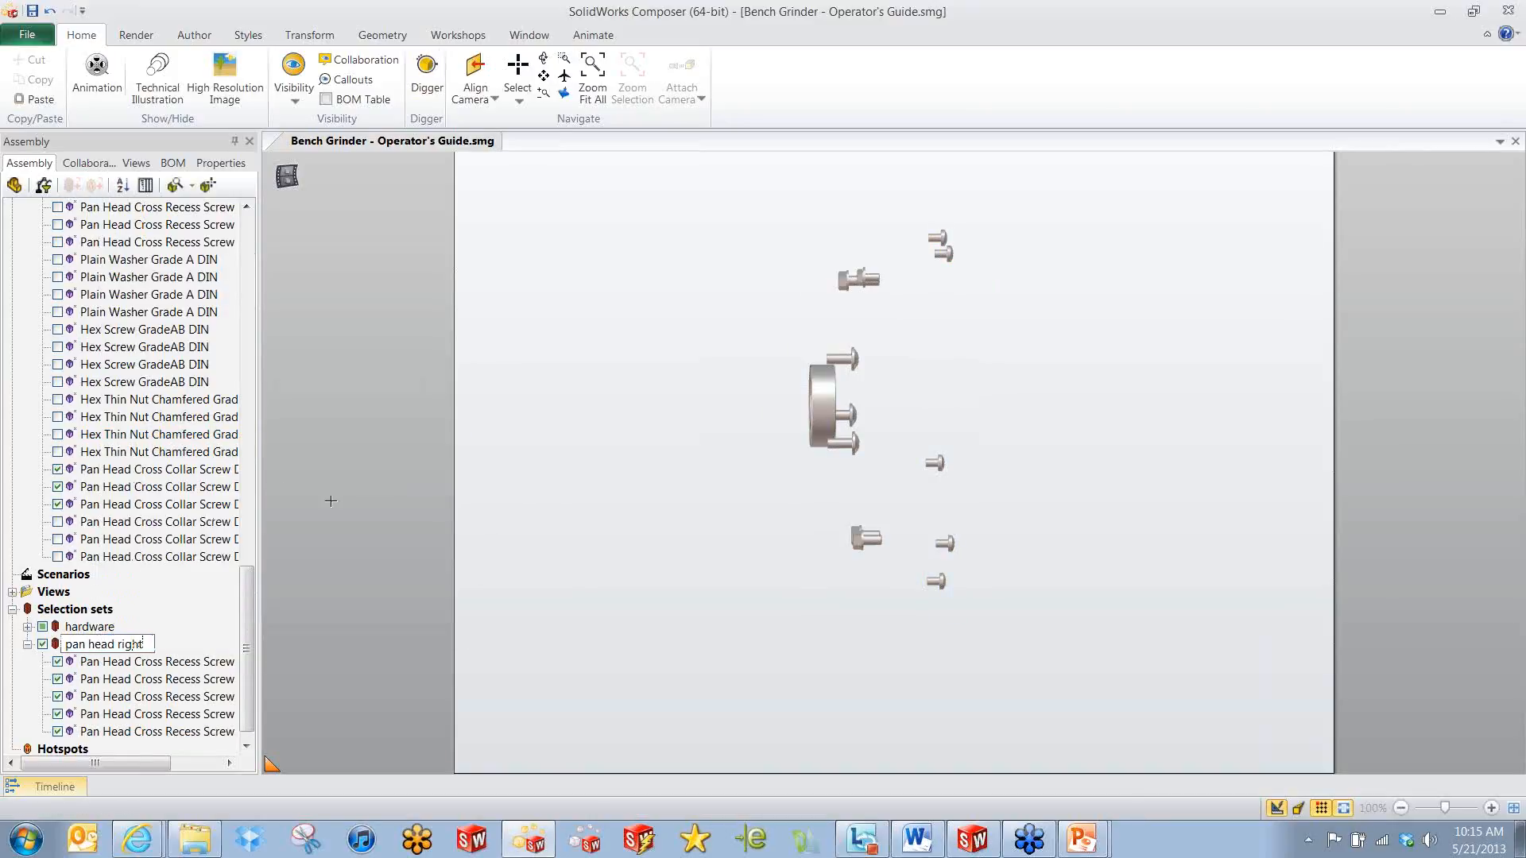
mouse_move(561, 336)
middle_down()
mouse_move(552, 326)
mouse_move(538, 345)
middle_up()
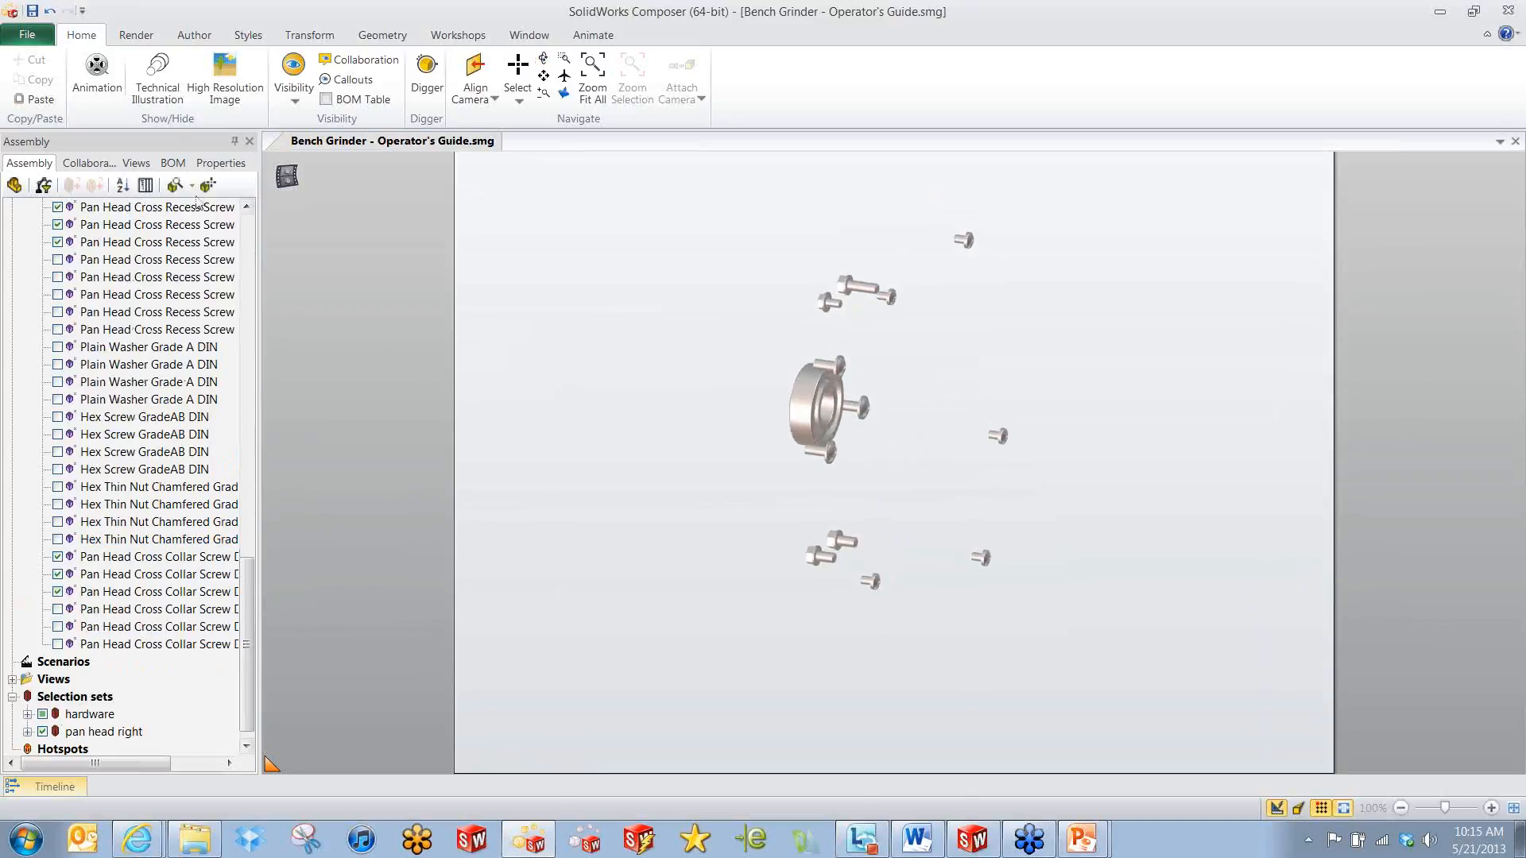
Restore View 1 to bring back the complete bench grinder.
click(136, 163)
click(79, 248)
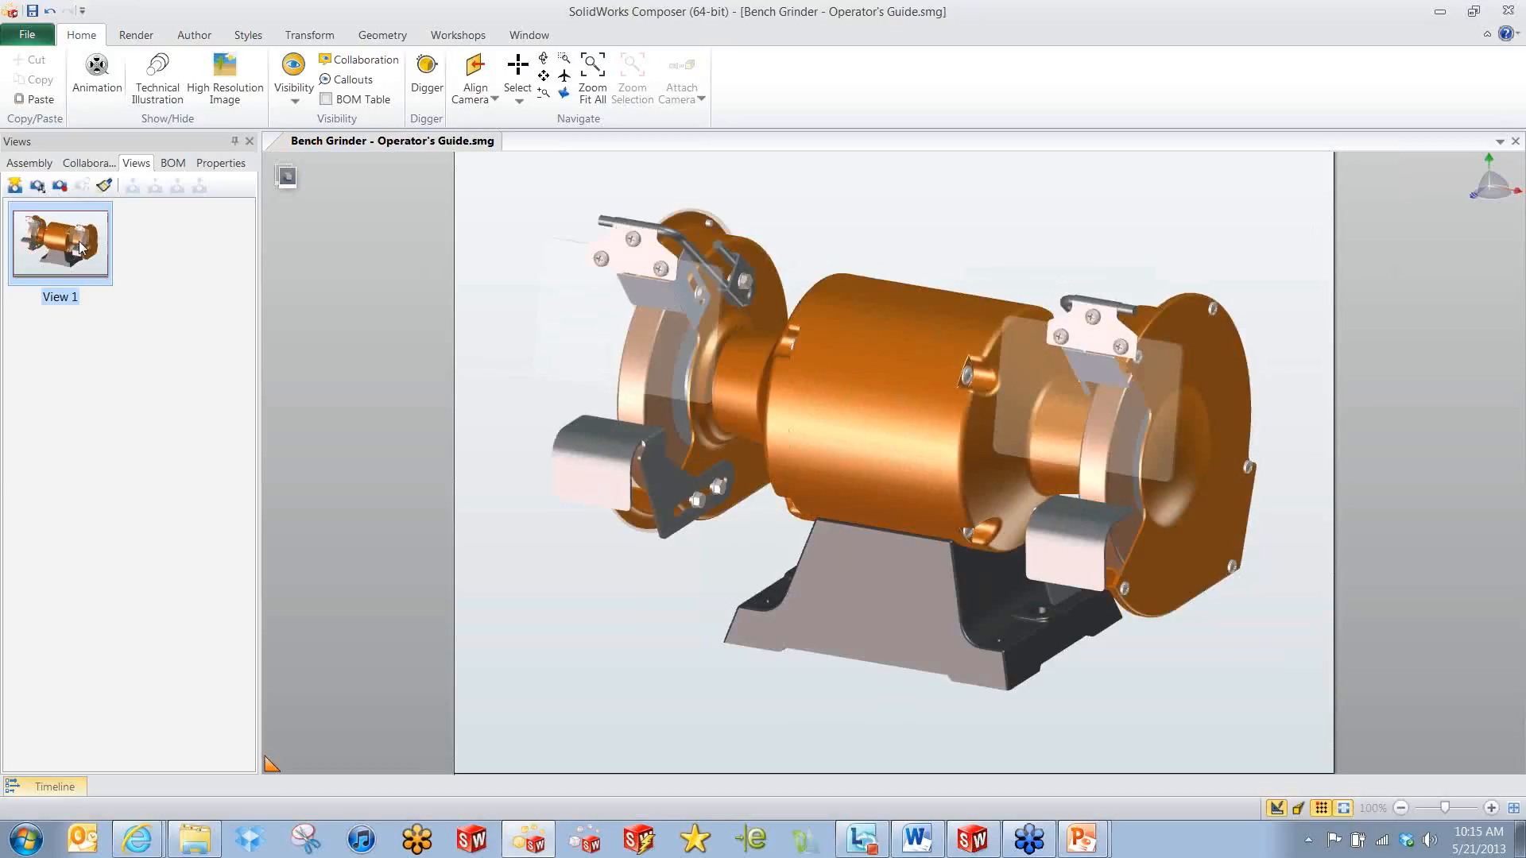
middle_drag(929, 236, 900, 241)
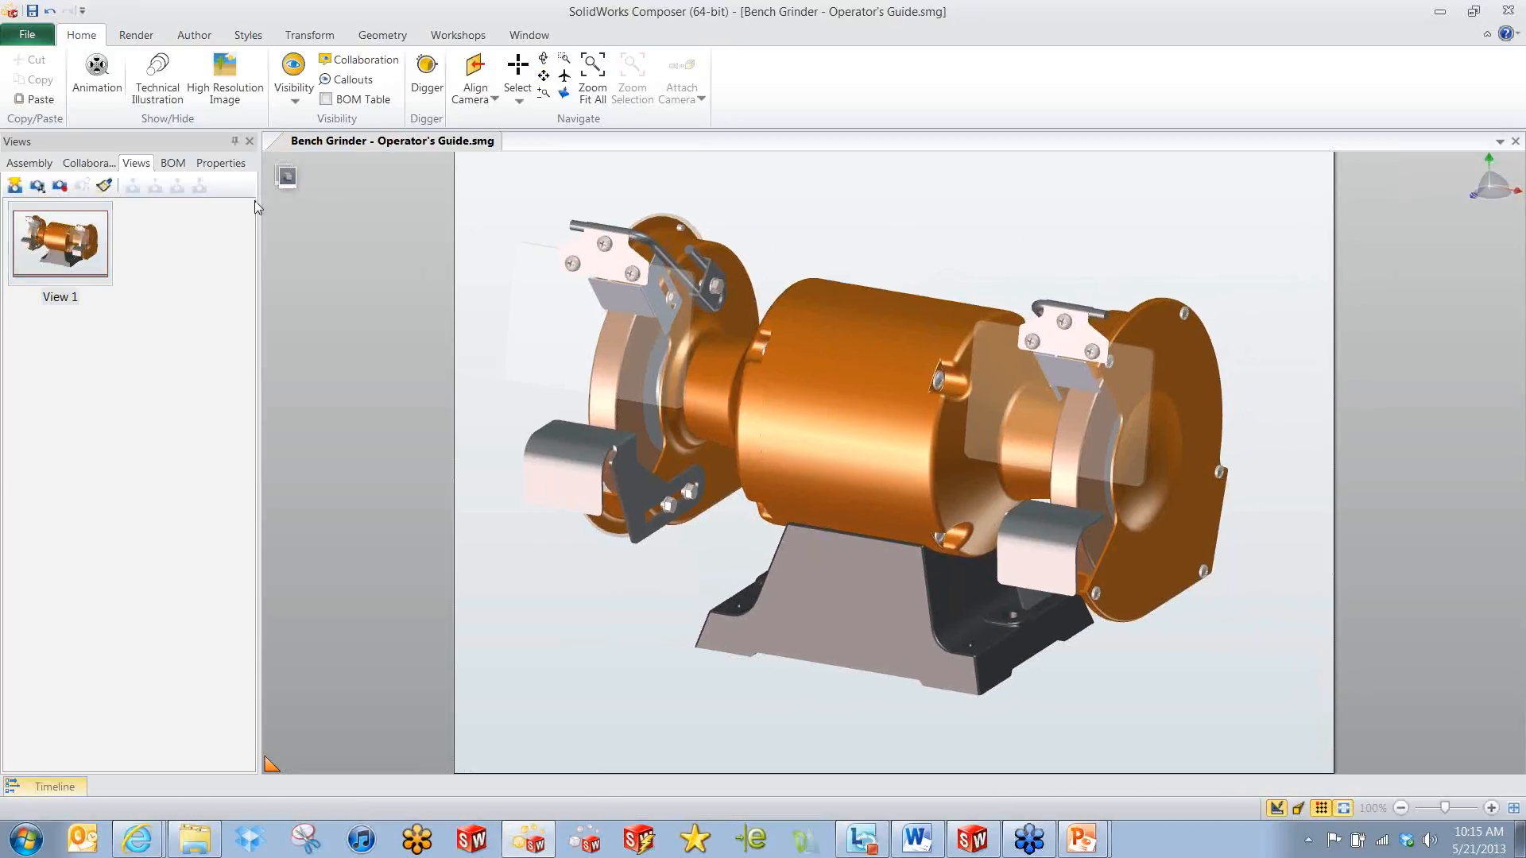
Translate the screws in the pan head right selection set outward along the X axis, well clear of the right-hand cover.
click(30, 163)
click(119, 732)
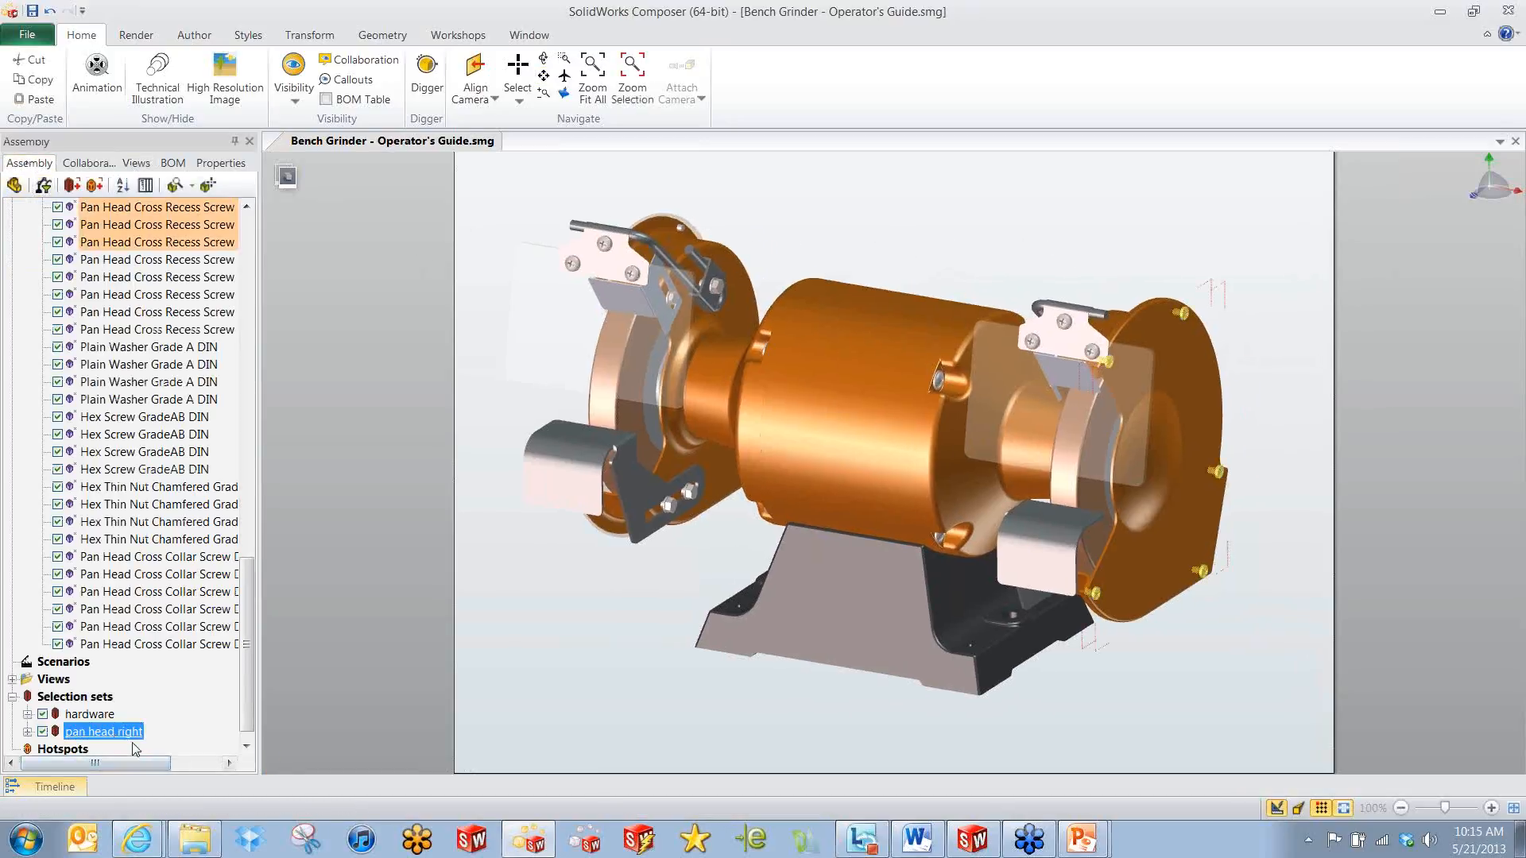
middle_drag(1216, 375, 850, 374)
right_click(1013, 279)
click(1019, 244)
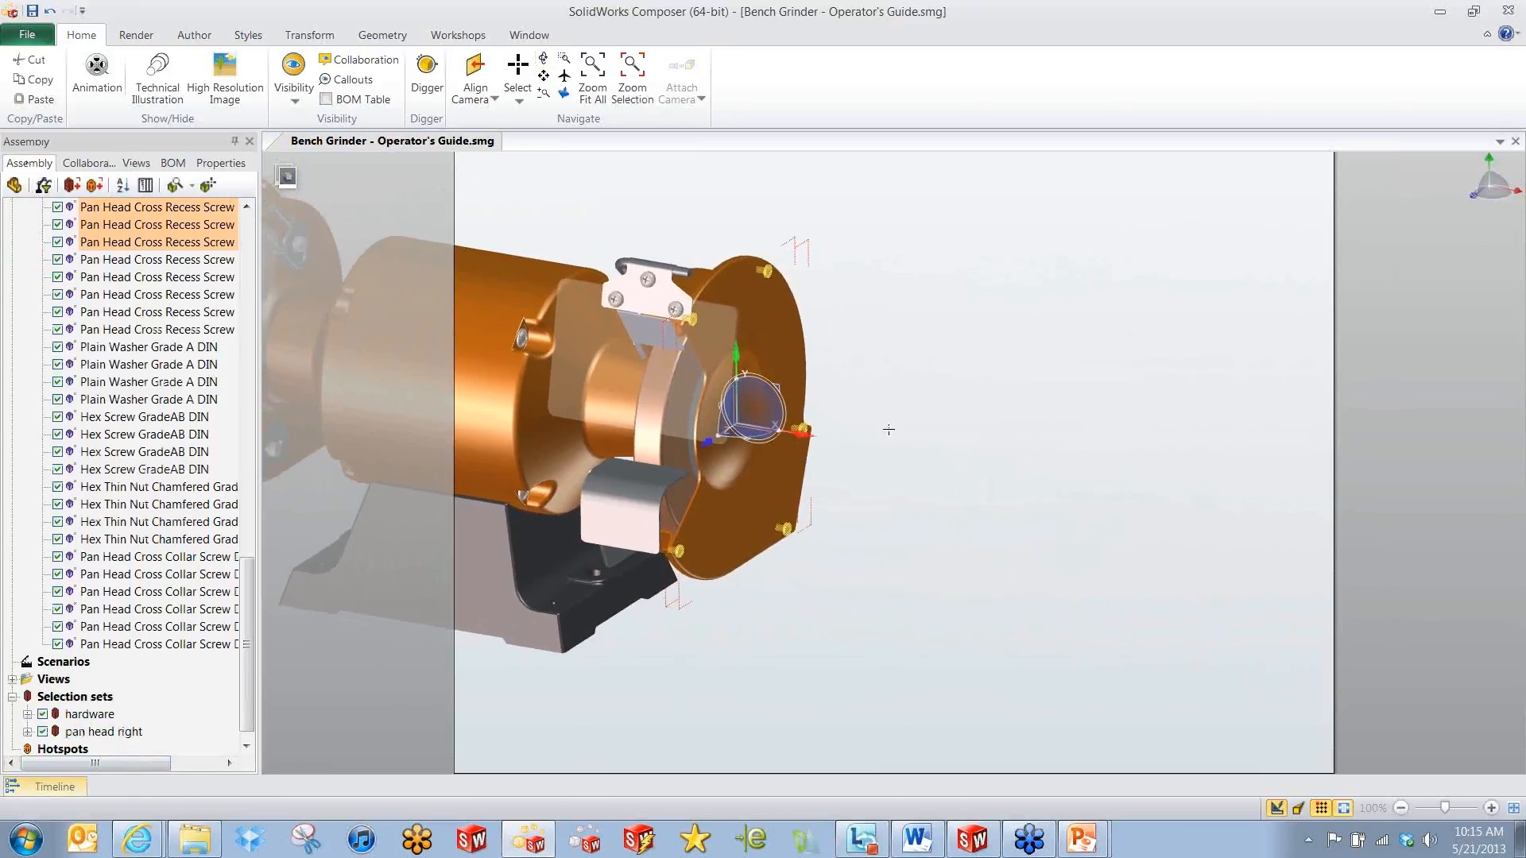
drag(808, 436, 1208, 497)
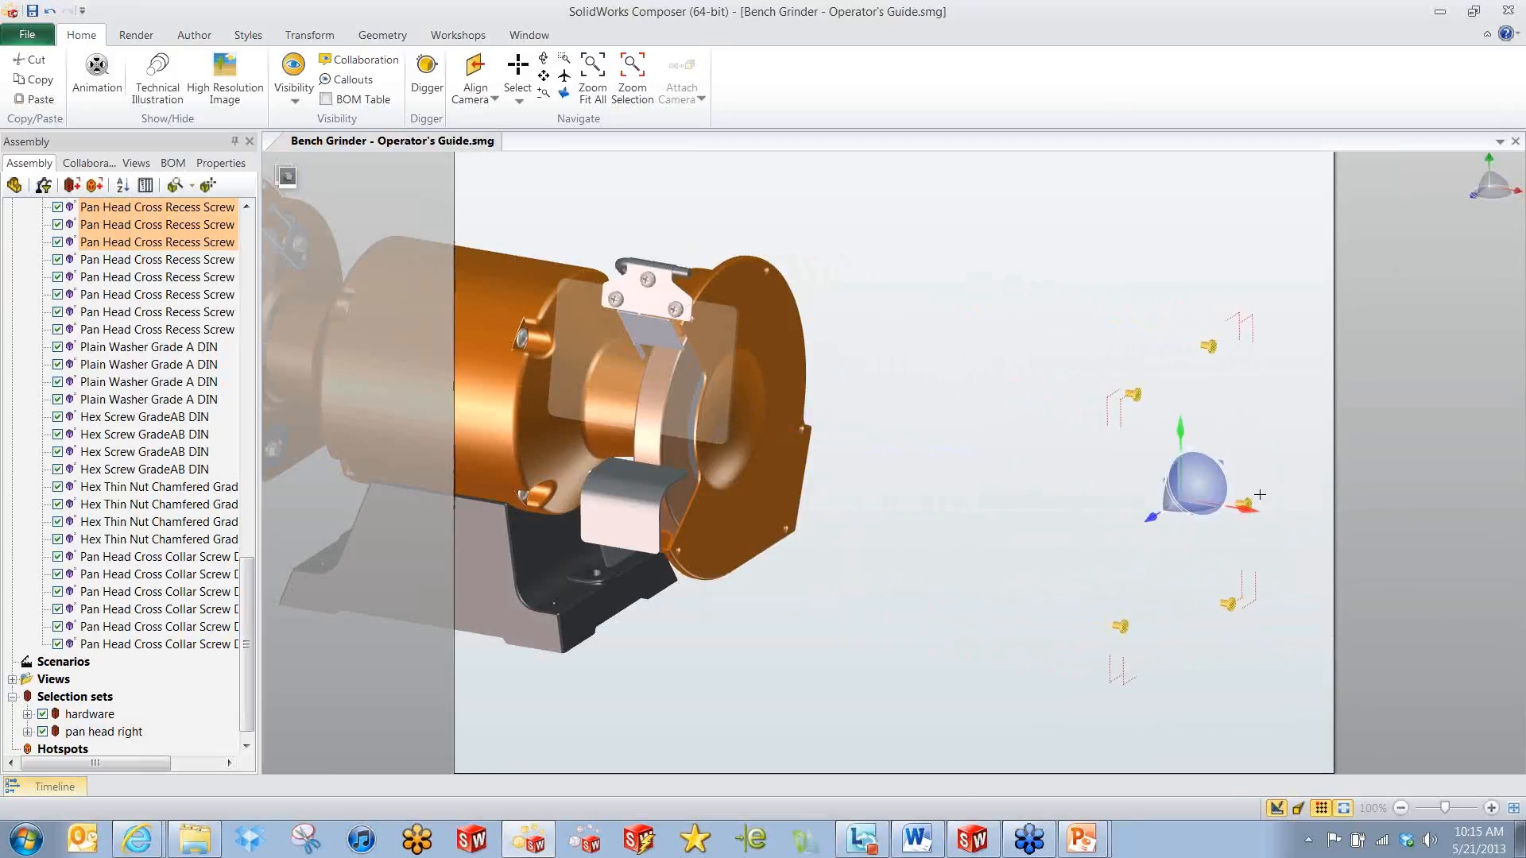
right_drag(1017, 487, 988, 484)
click(890, 432)
Translate Cover (RH) outward along the X axis, away from its guard.
scroll(738, 288, up, 5)
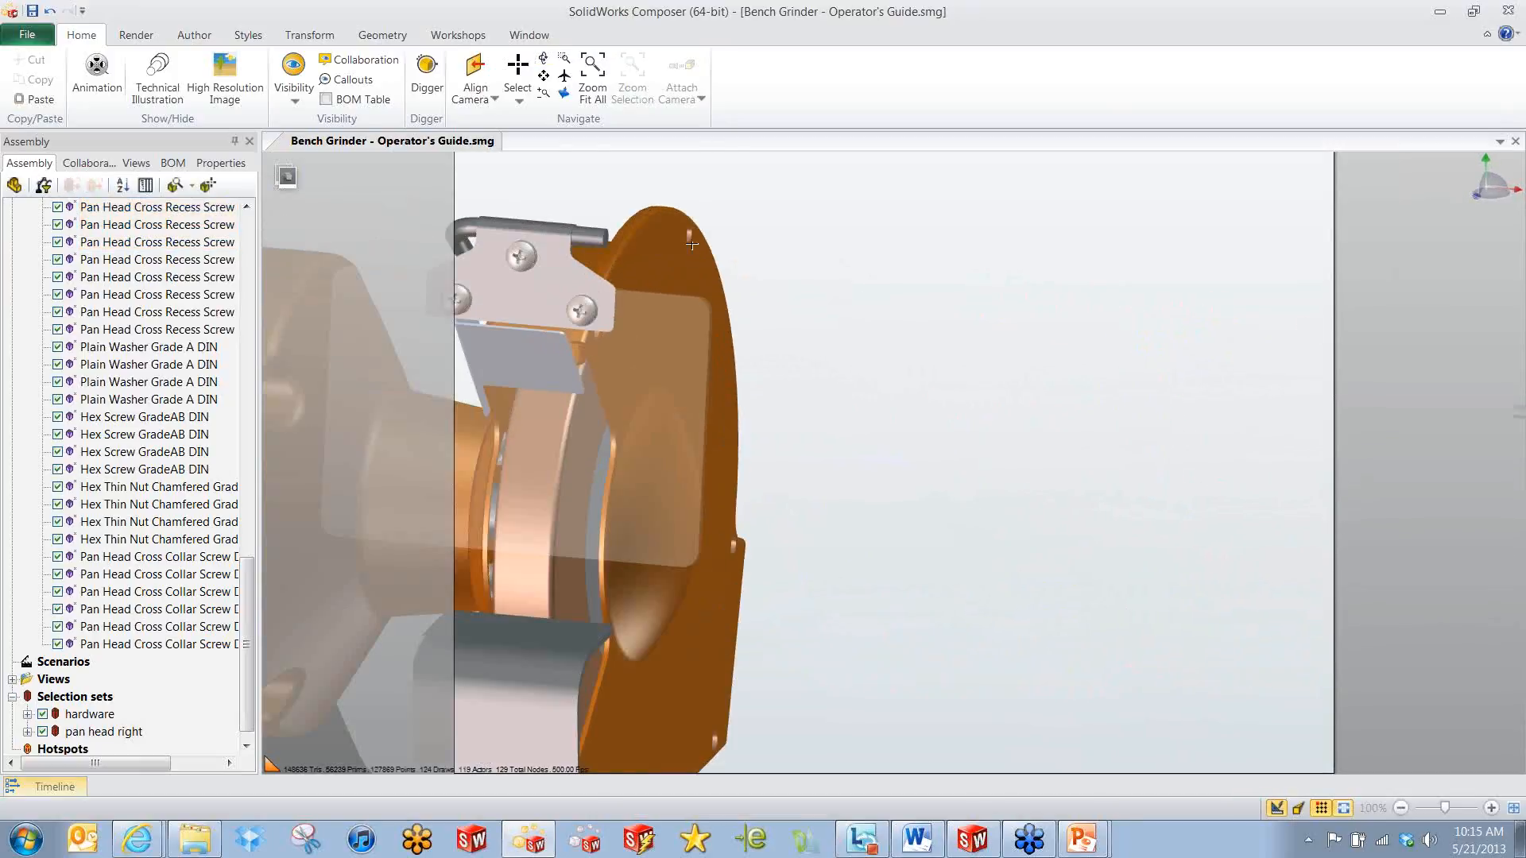
click(737, 274)
scroll(1036, 427, down, 5)
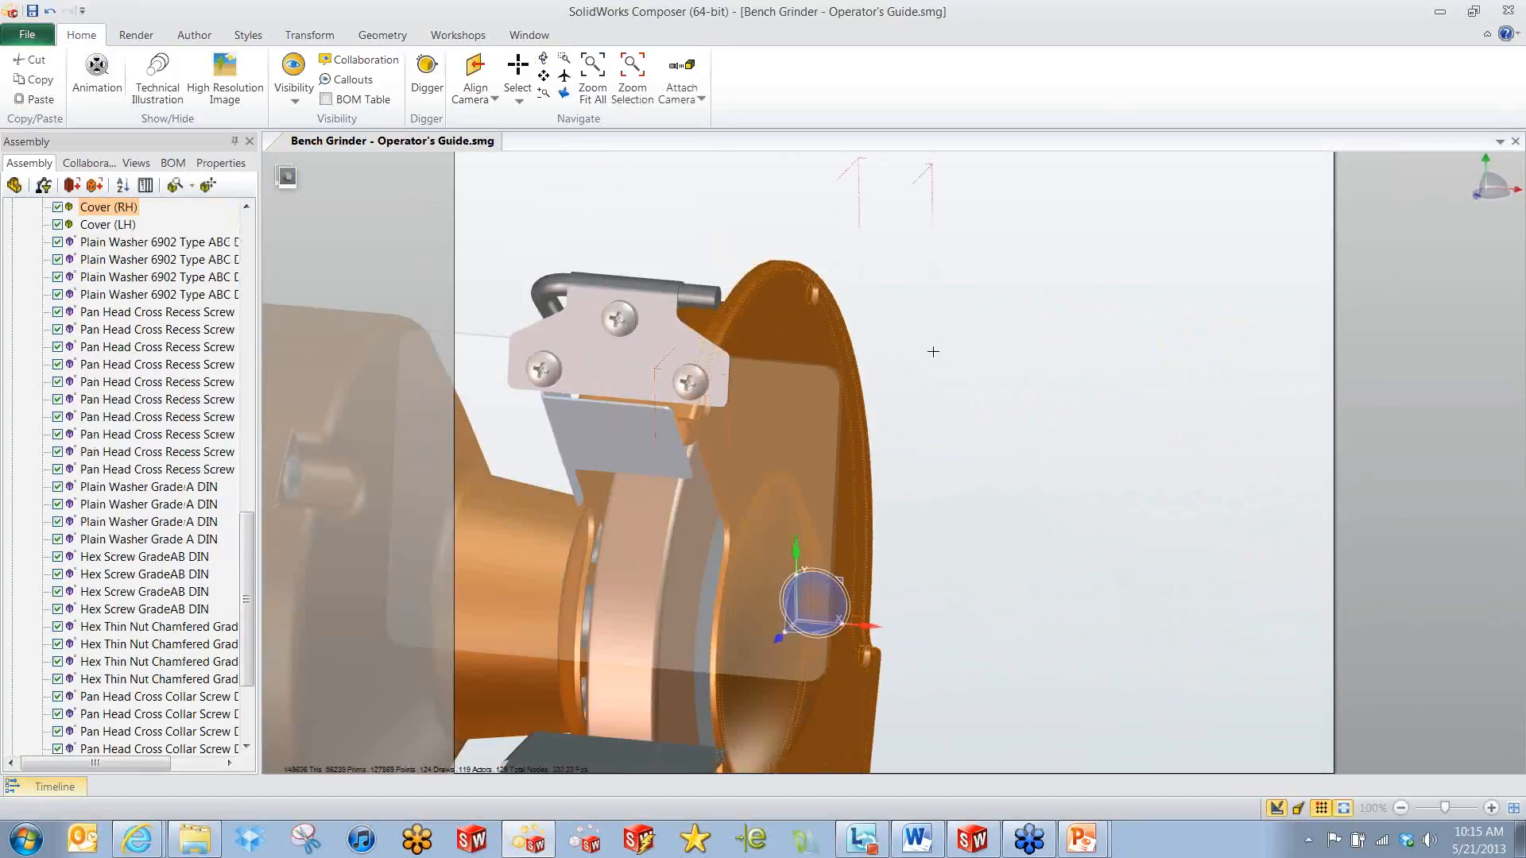
right_drag(1087, 490, 686, 418)
drag(668, 413, 825, 426)
click(1032, 387)
Move the five exploded cover screws back along the X axis, closer to Cover (RH).
right_drag(1055, 392, 1199, 248)
scroll(1181, 250, up, 5)
scroll(1066, 341, down, 6)
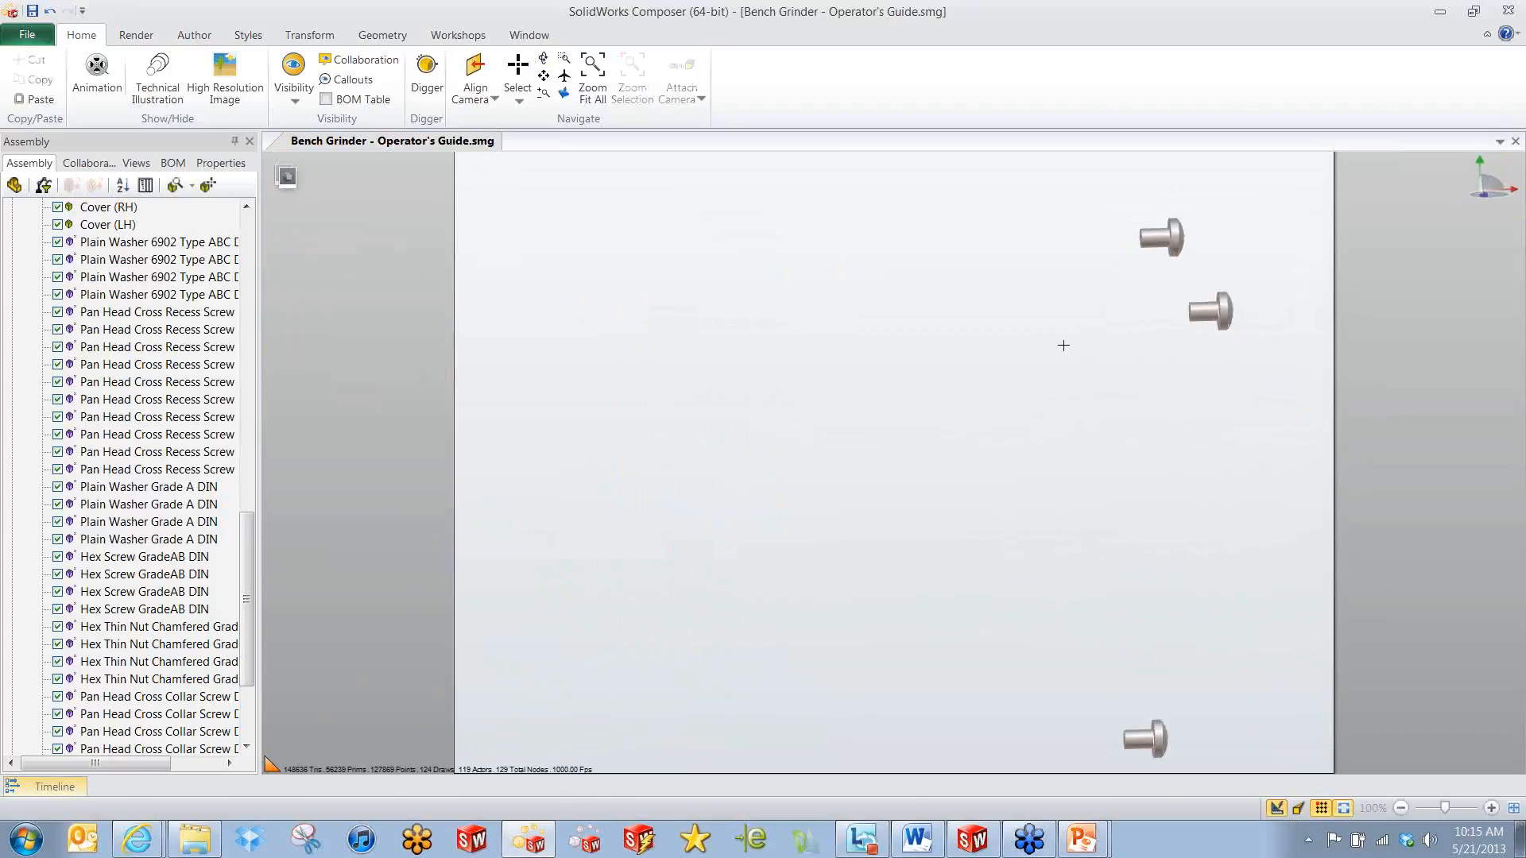
drag(994, 246, 1297, 711)
drag(1184, 512, 959, 482)
click(1098, 367)
Frame the exploded right-hand cover and screws and save the arrangement as a new view.
middle_drag(1073, 406, 1251, 403)
right_drag(1201, 368, 1201, 368)
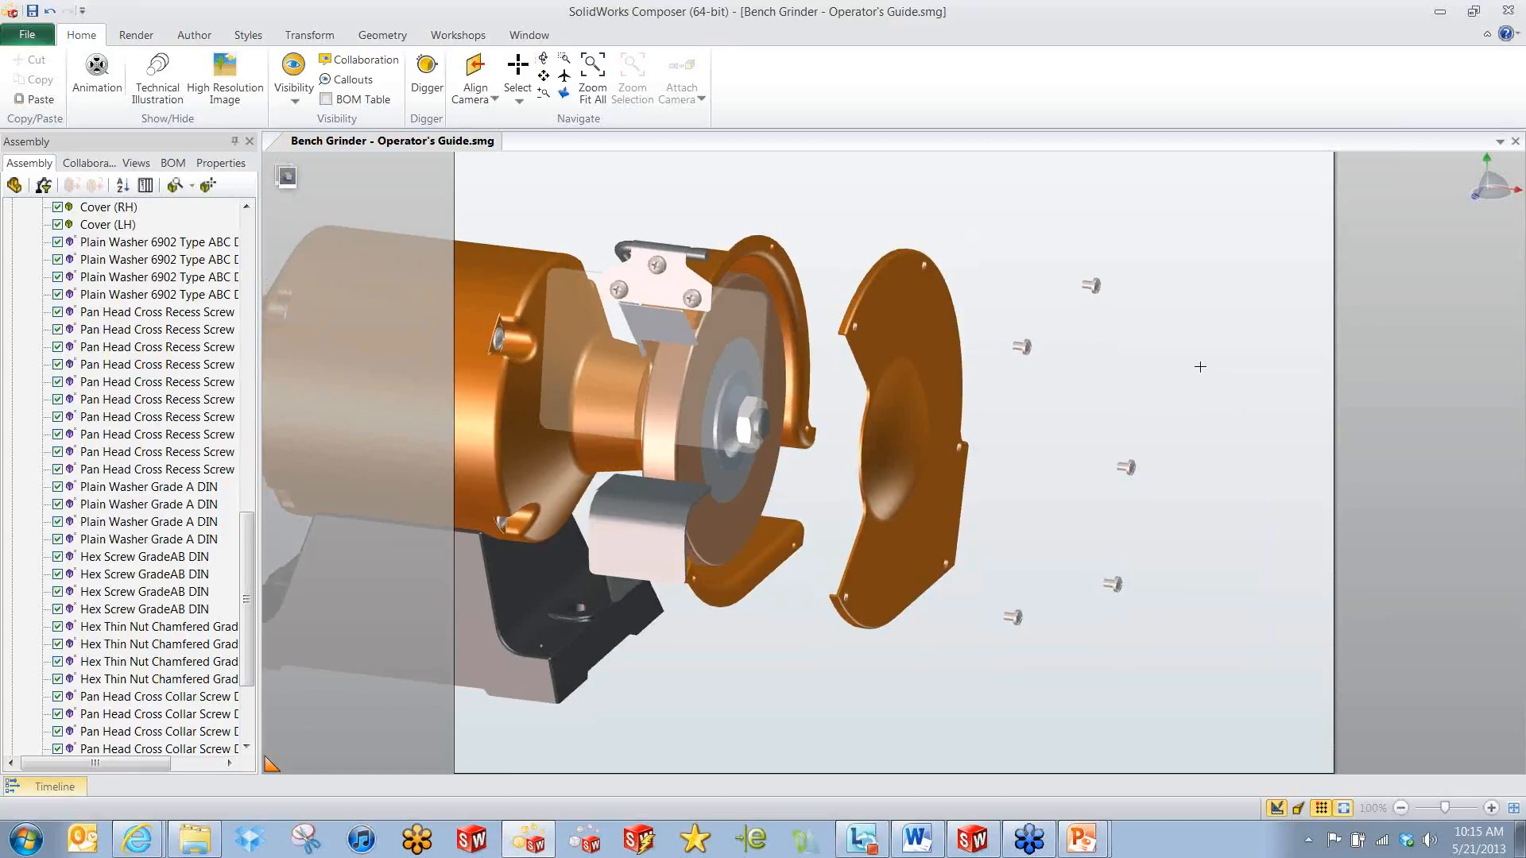
click(136, 163)
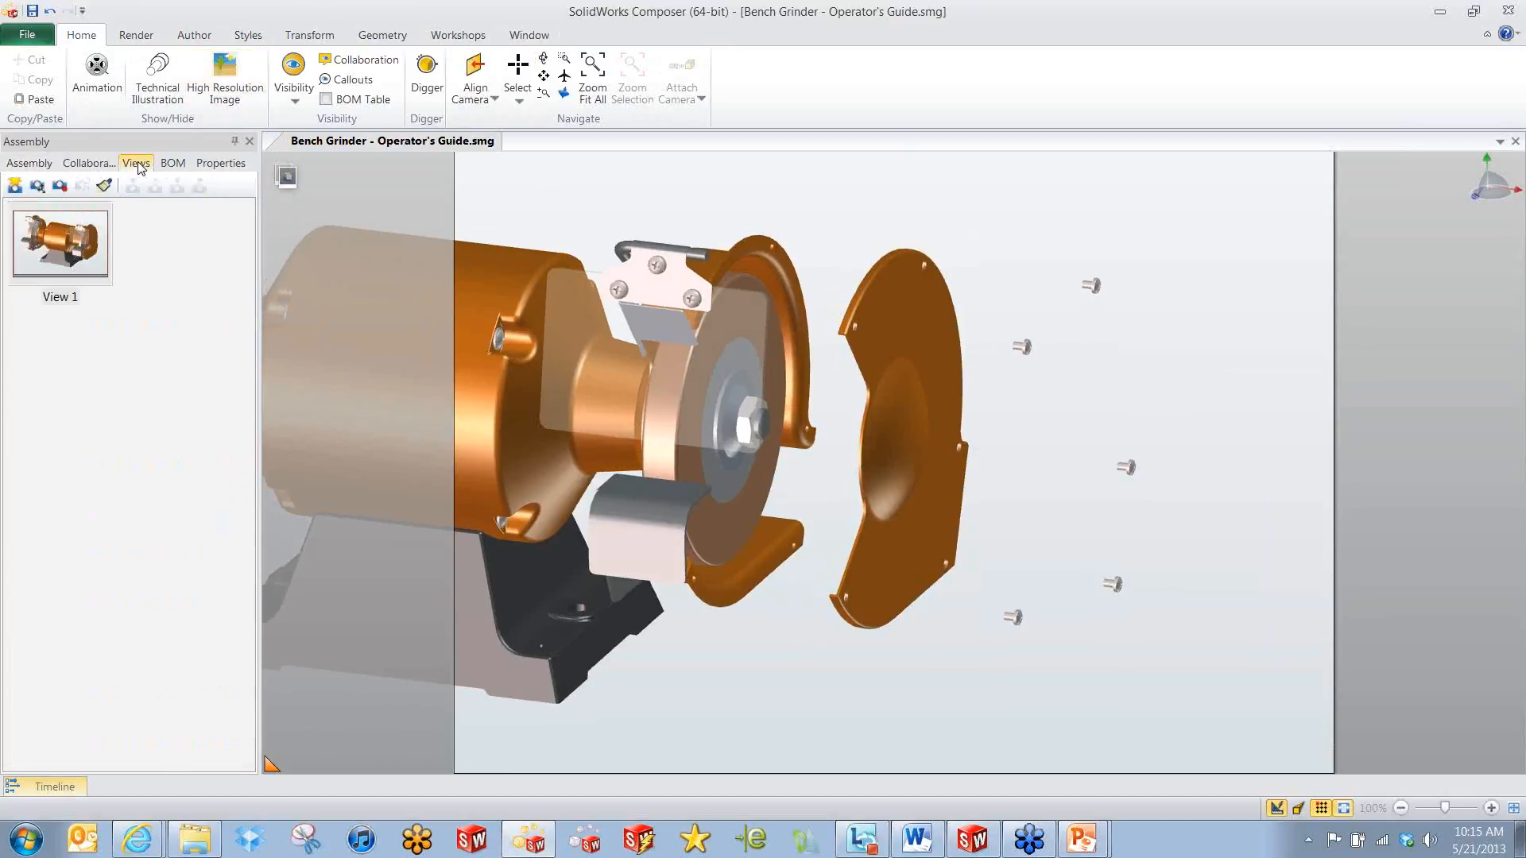
click(14, 185)
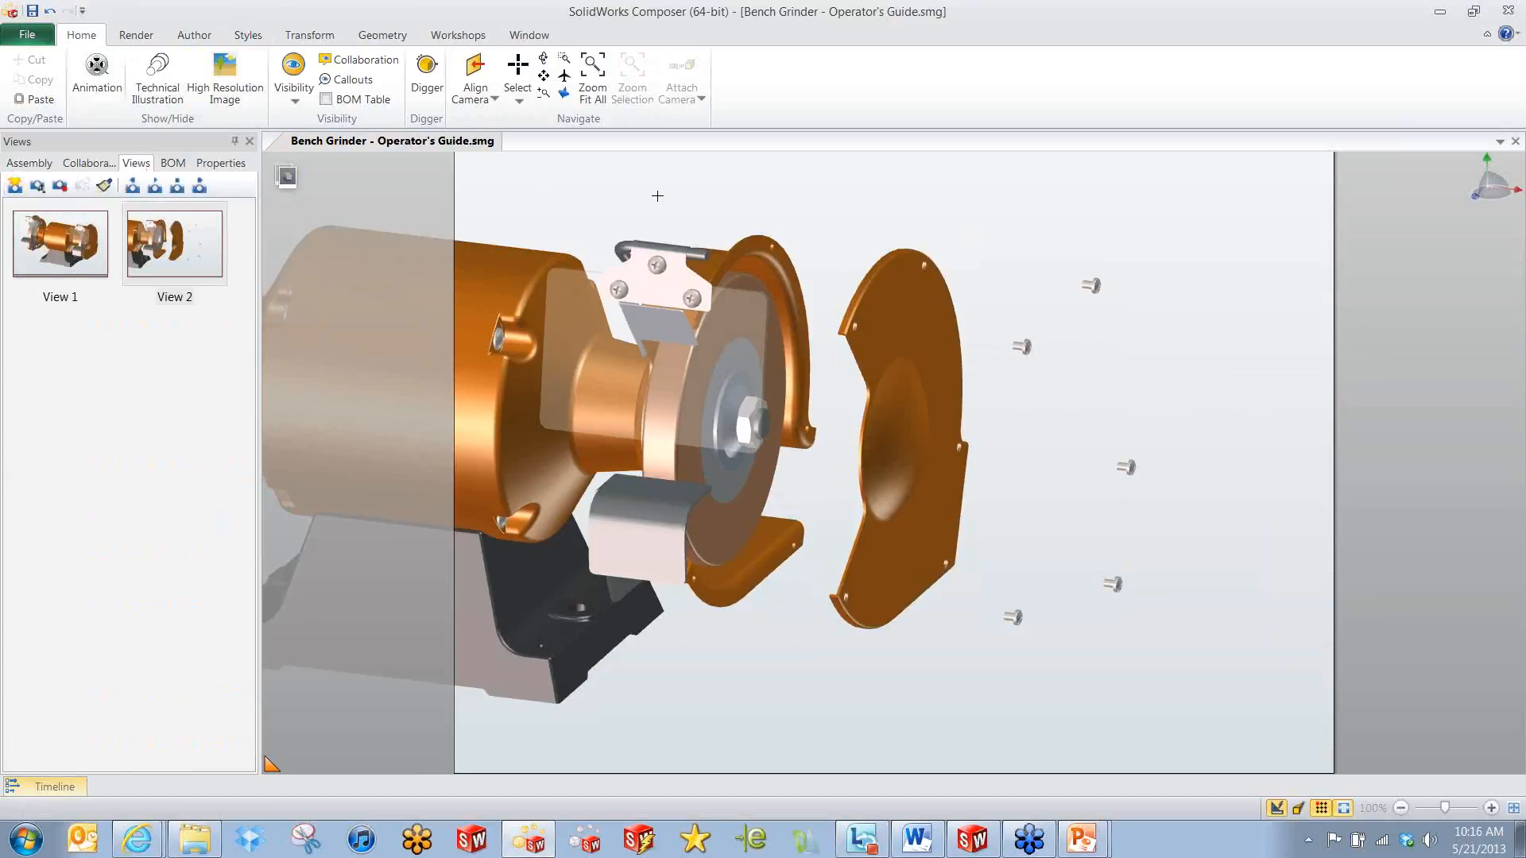
Hide the right-hand cover and its five screws to expose the grinding wheel.
drag(864, 221, 1129, 662)
key(Delete)
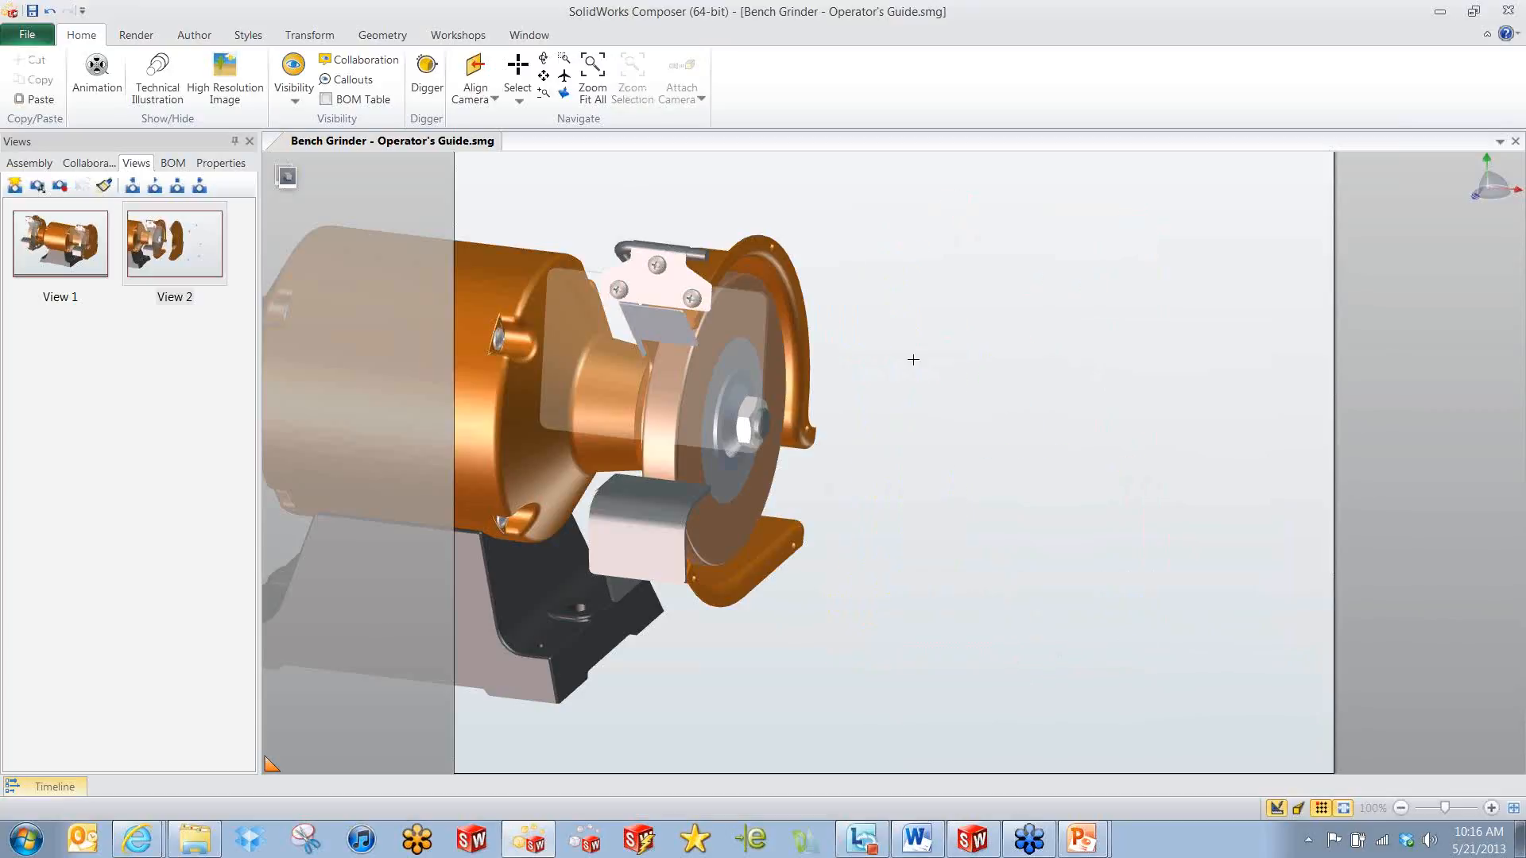
drag(913, 360, 903, 357)
Select the whole right grinding wheel assembly and translate it outward along the X axis, clear of the shaft.
click(783, 349)
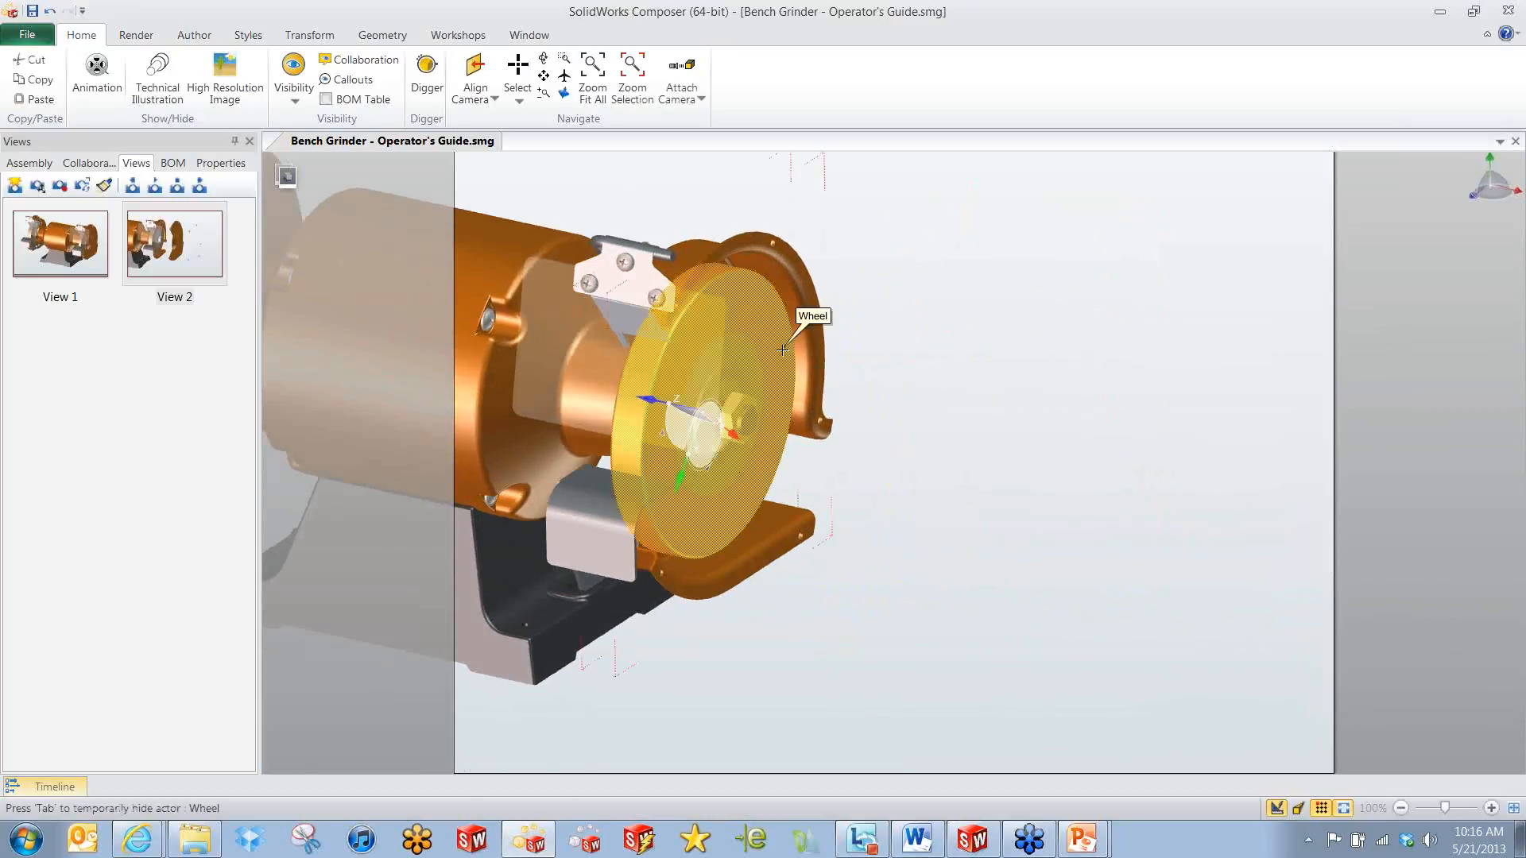
click(783, 350)
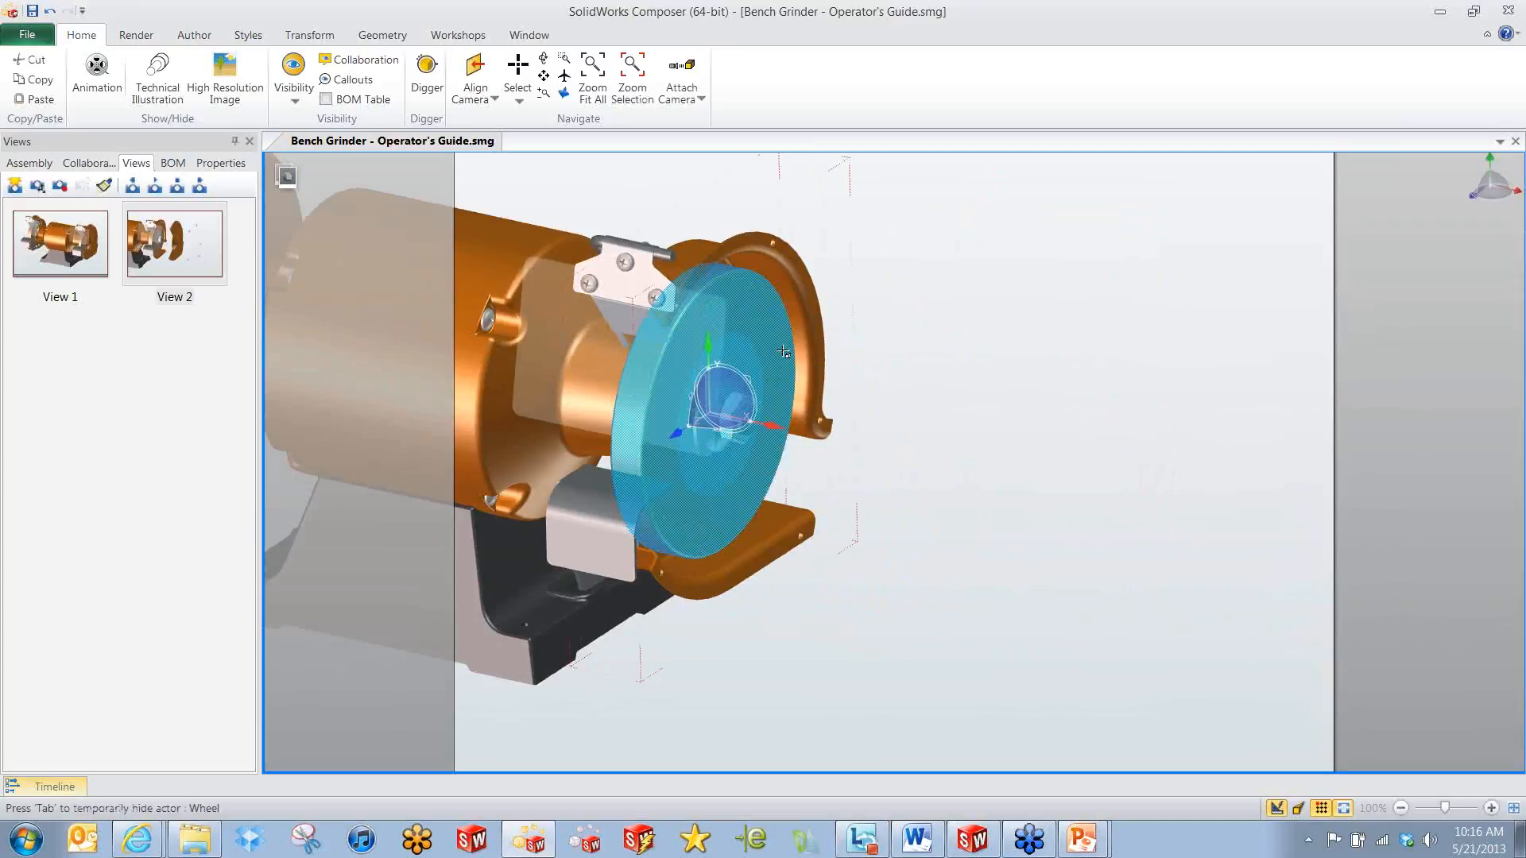
drag(783, 428, 1051, 446)
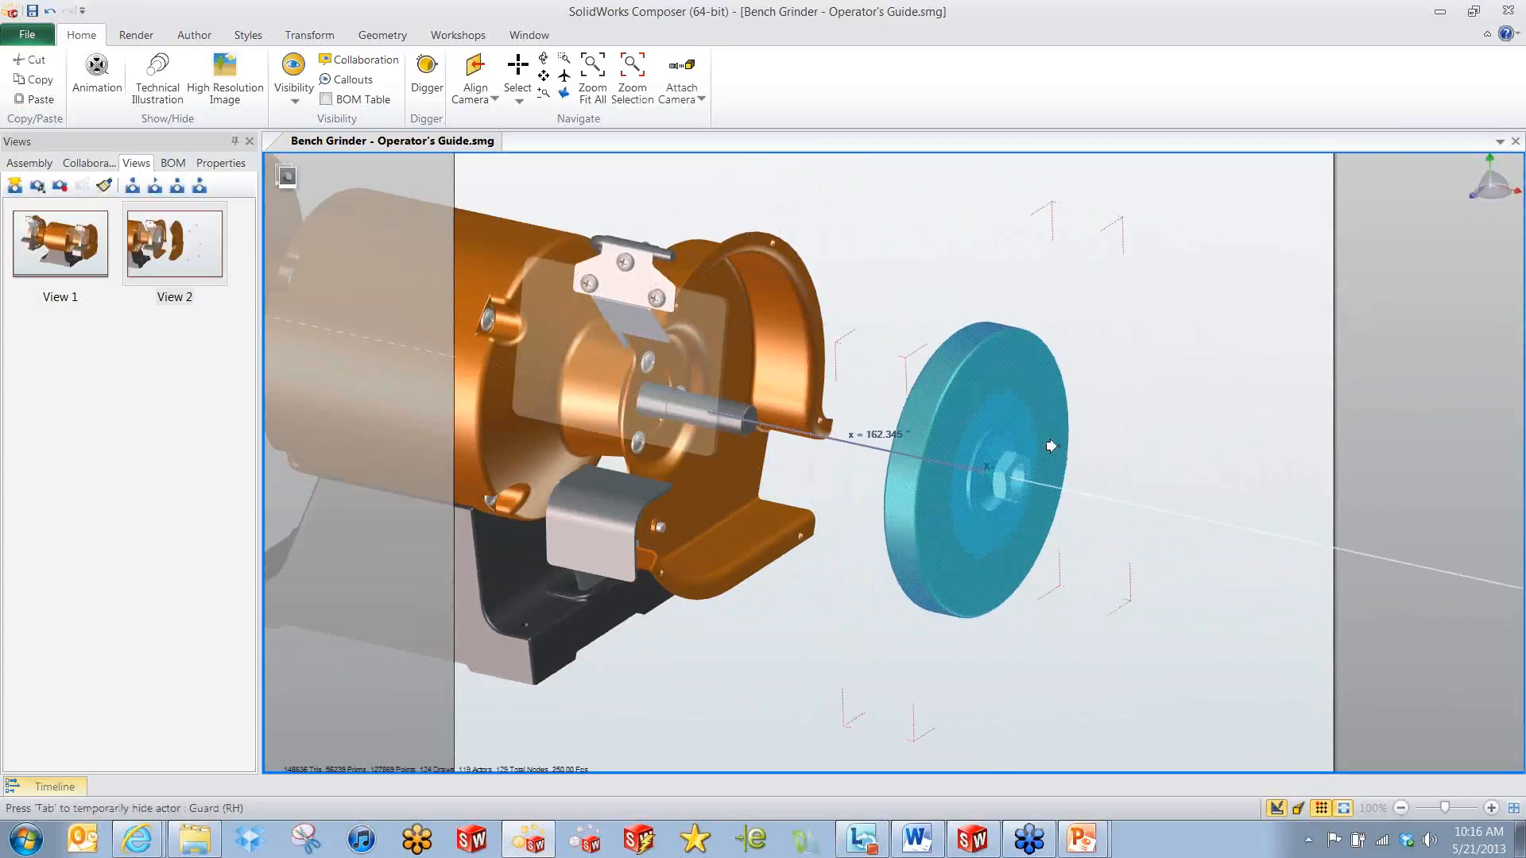
click(1187, 417)
middle_drag(1186, 417, 1021, 392)
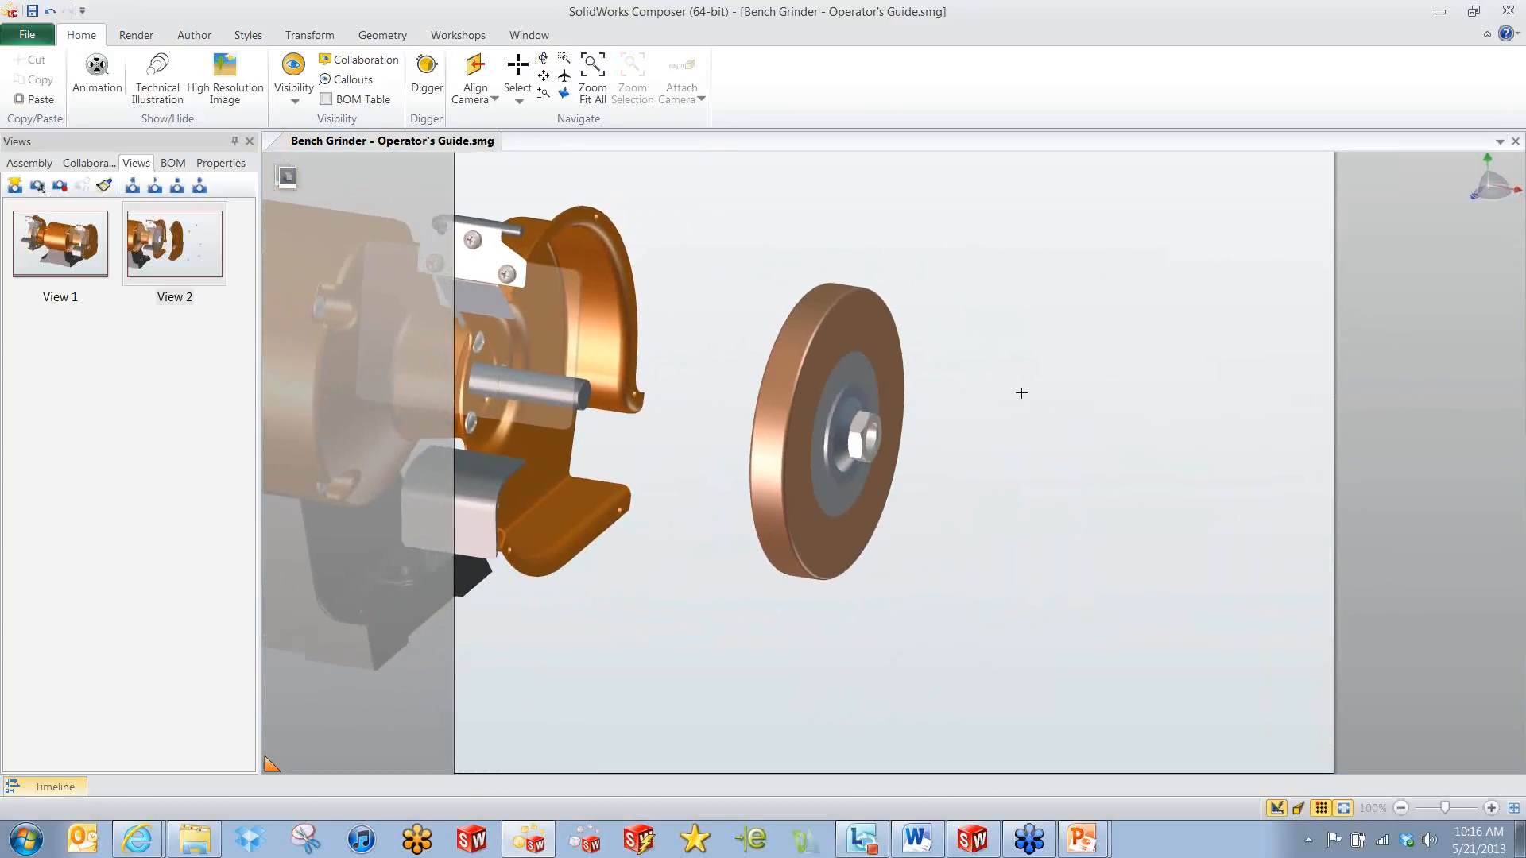
Linearly explode the right wheel, its two bushings and the hex nut along the X axis.
drag(744, 238, 1011, 630)
right_click(1068, 370)
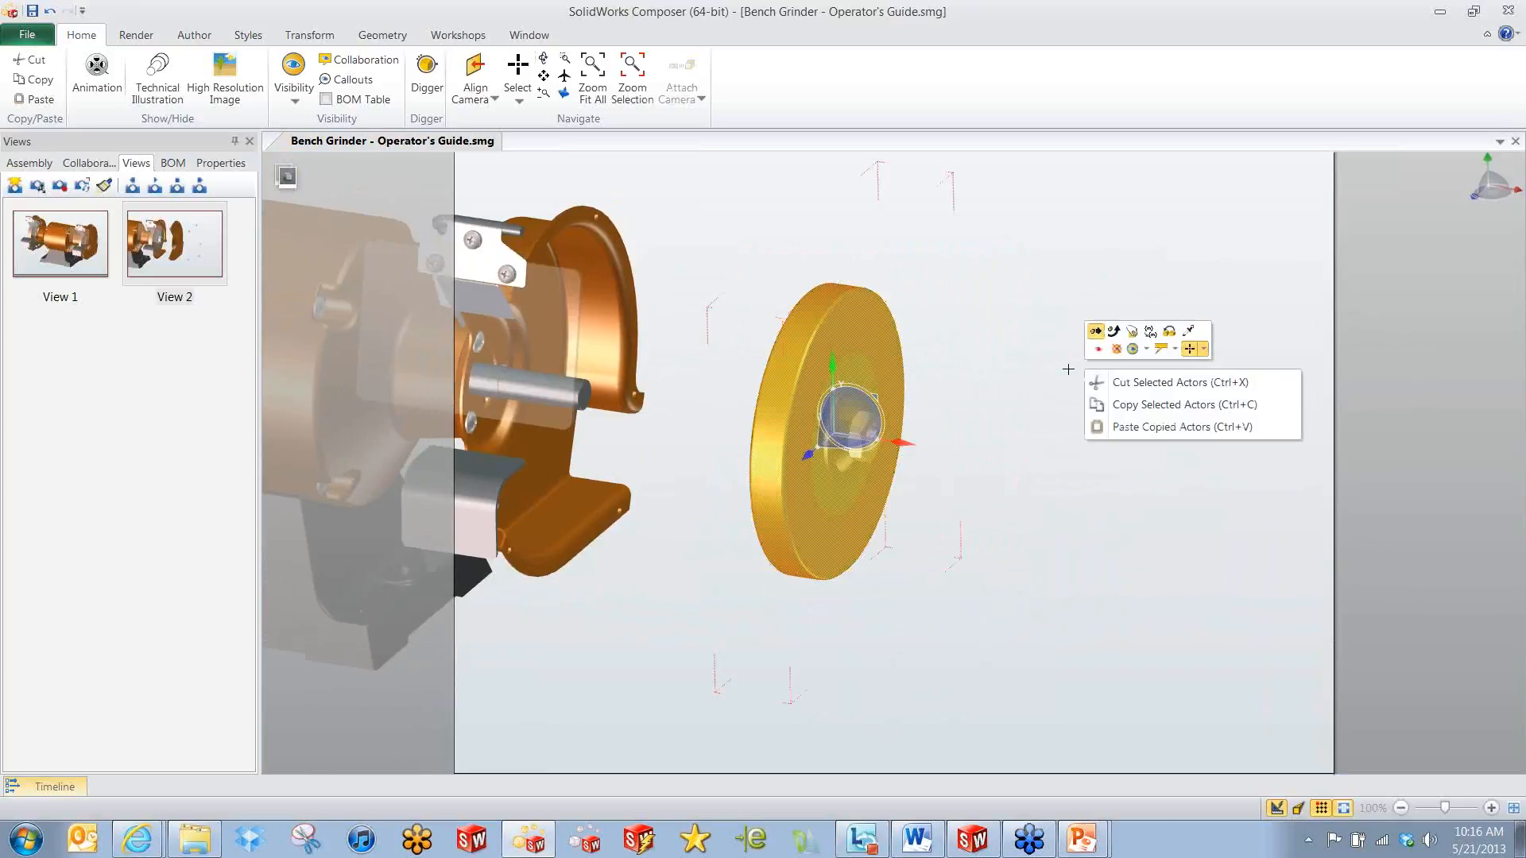
click(303, 40)
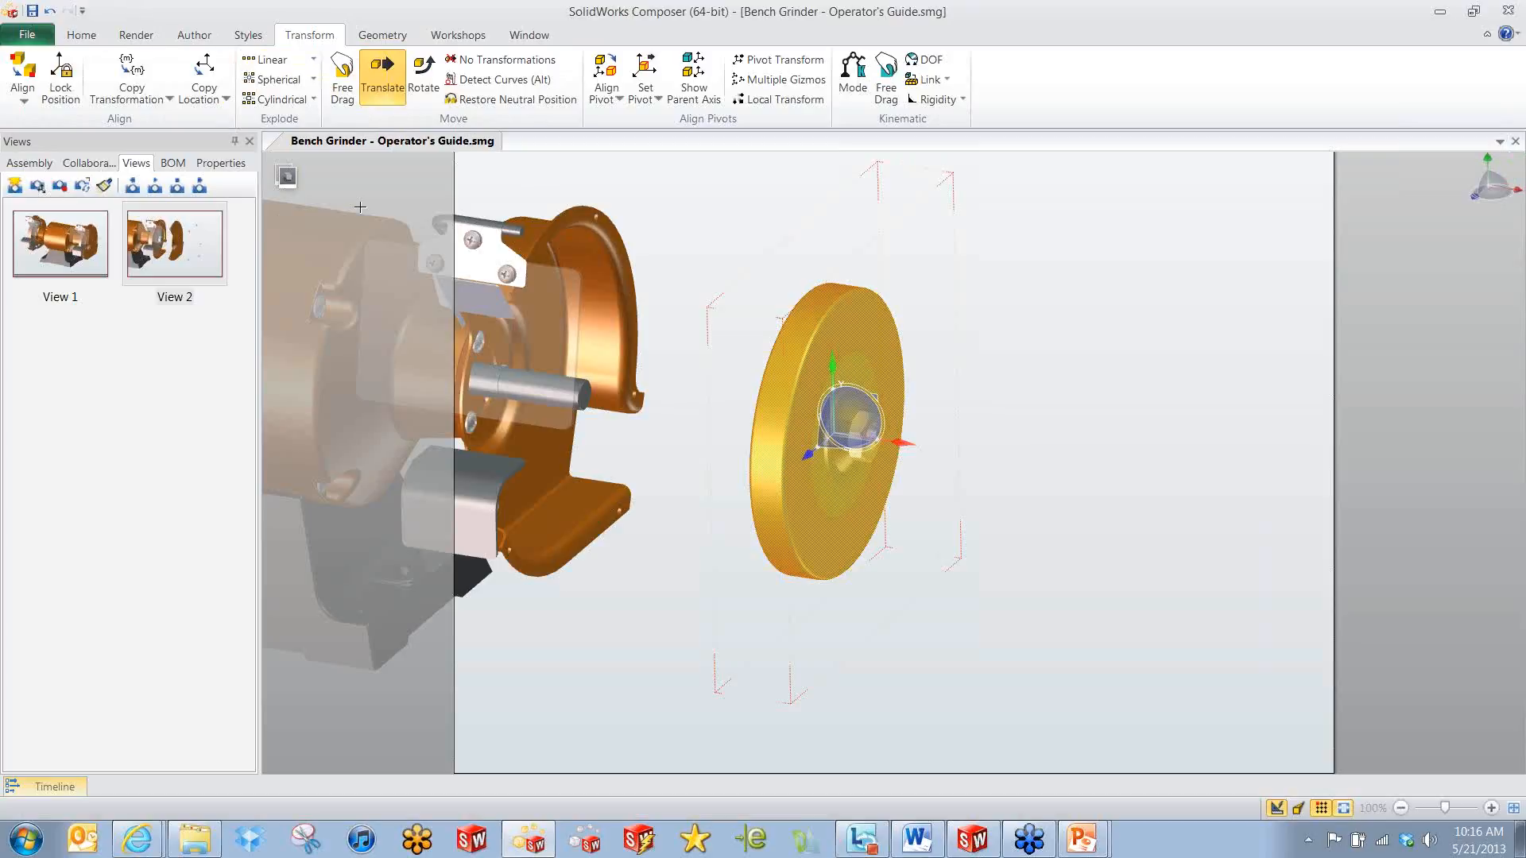
click(267, 60)
drag(895, 443, 1179, 494)
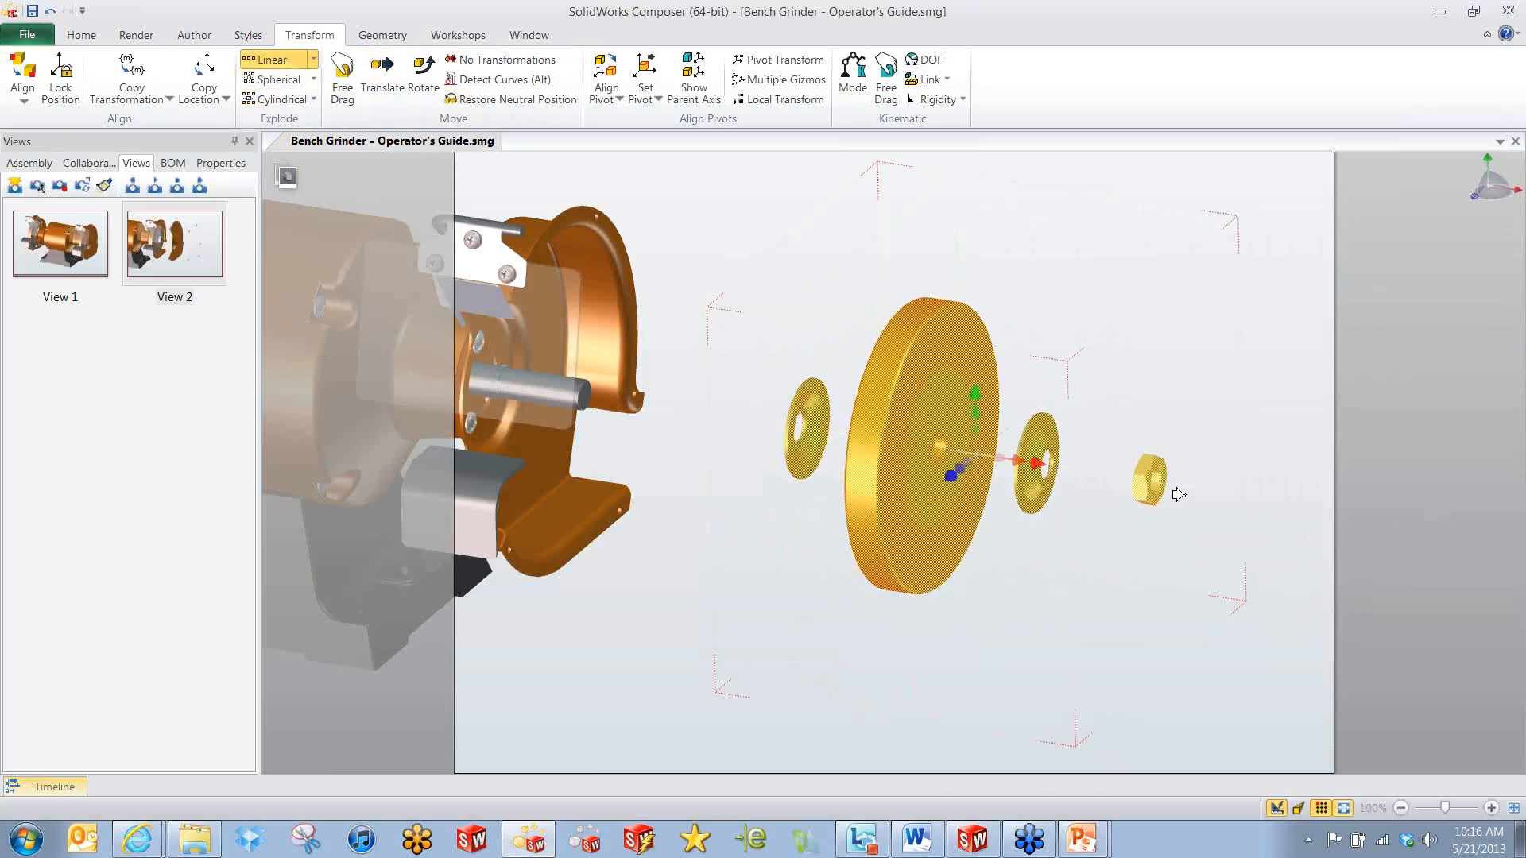
click(1078, 300)
mouse_move(1129, 317)
middle_down()
mouse_move(1025, 315)
mouse_move(1109, 318)
middle_up()
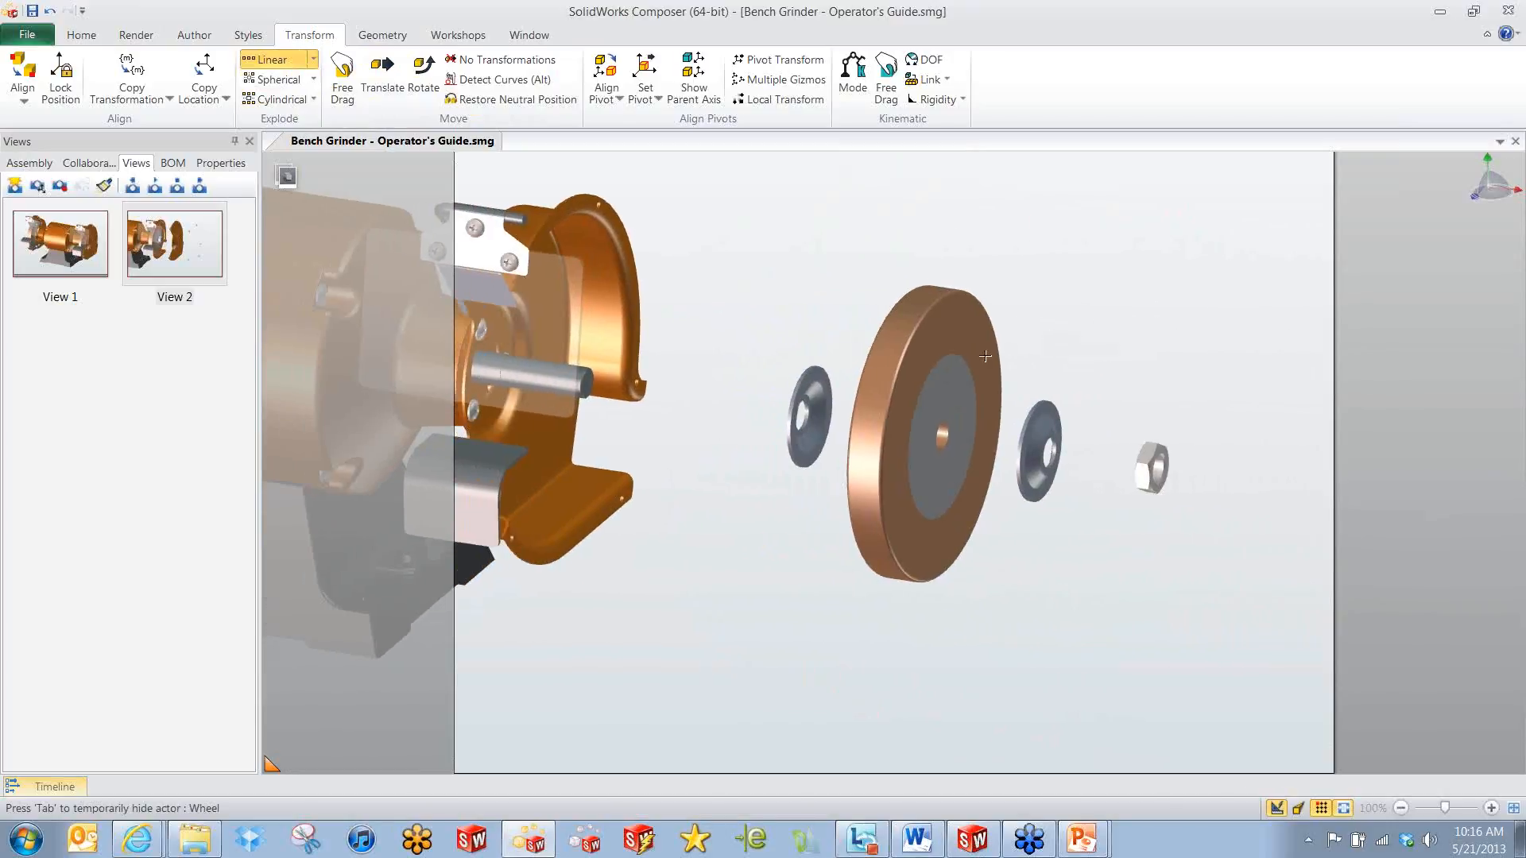
Translate the exploded right wheel assembly back toward the shaft along the X axis, reframe it and save a new view.
click(954, 359)
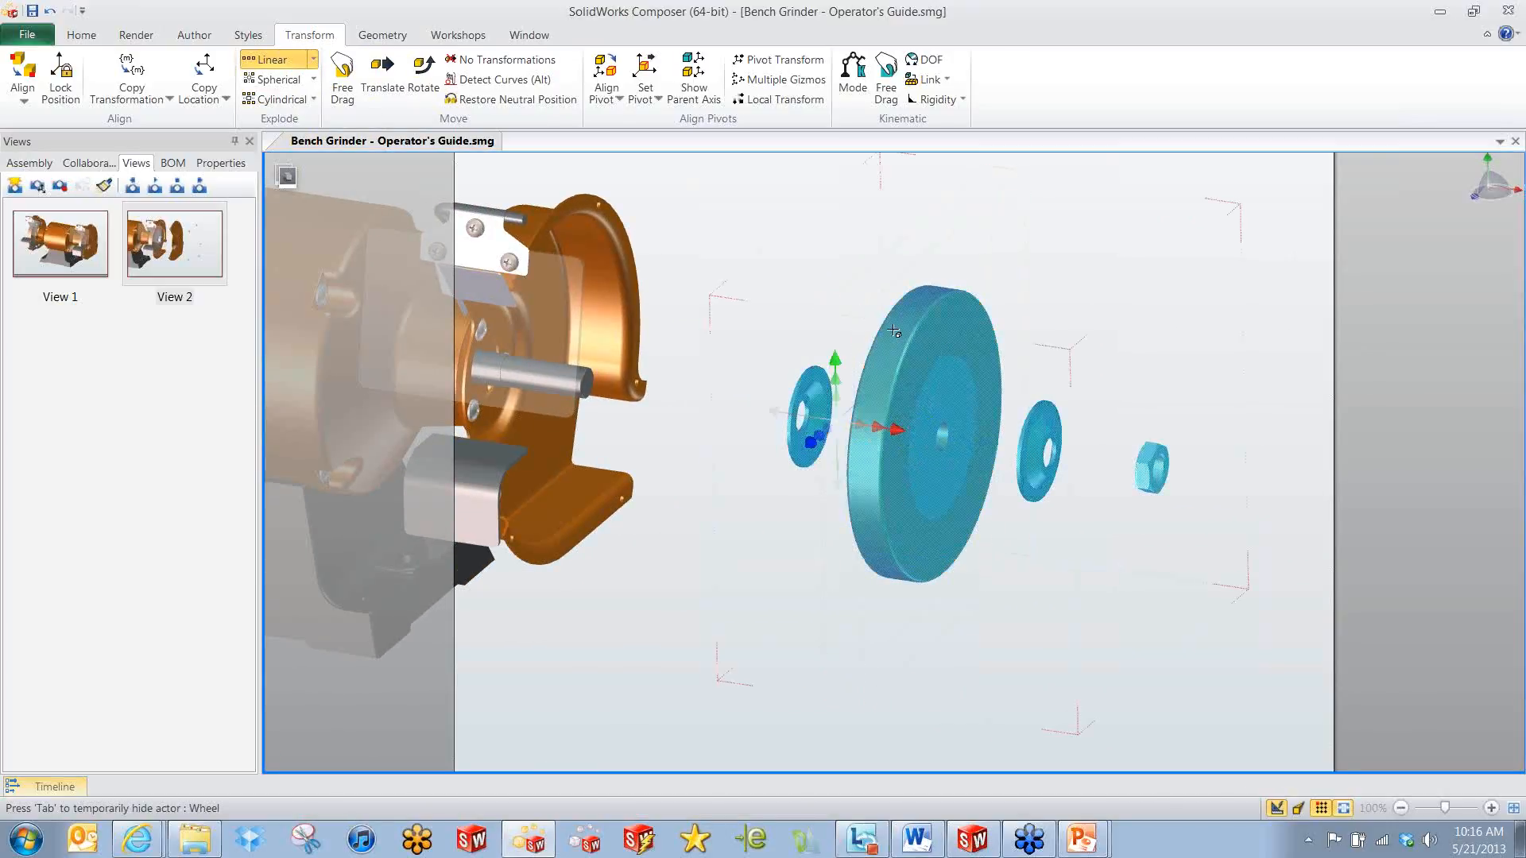
right_click(815, 195)
click(827, 158)
drag(900, 430, 783, 410)
middle_drag(973, 279, 1084, 273)
click(1084, 273)
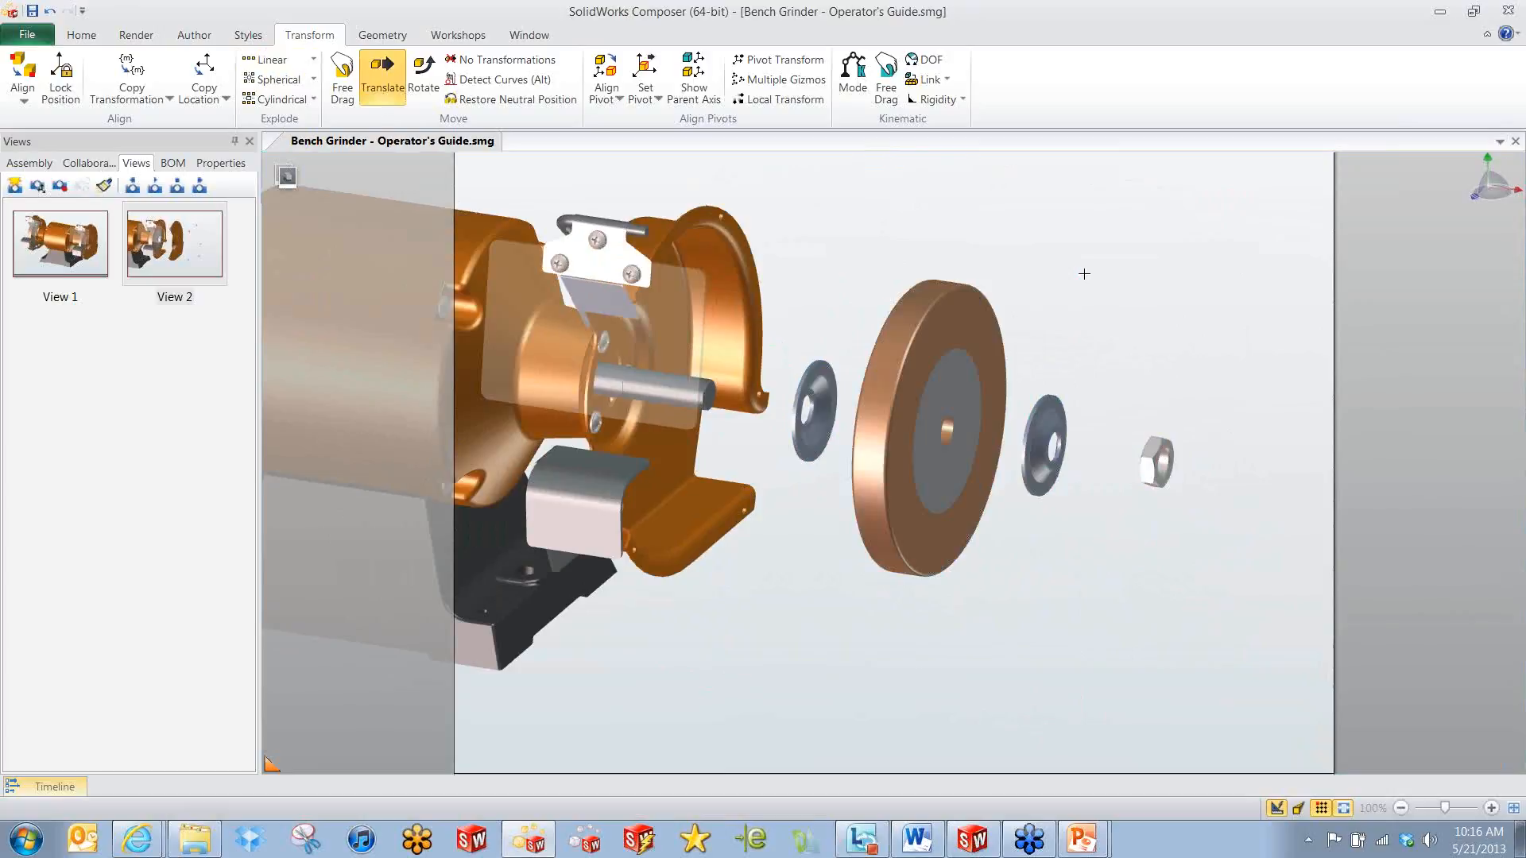
click(14, 186)
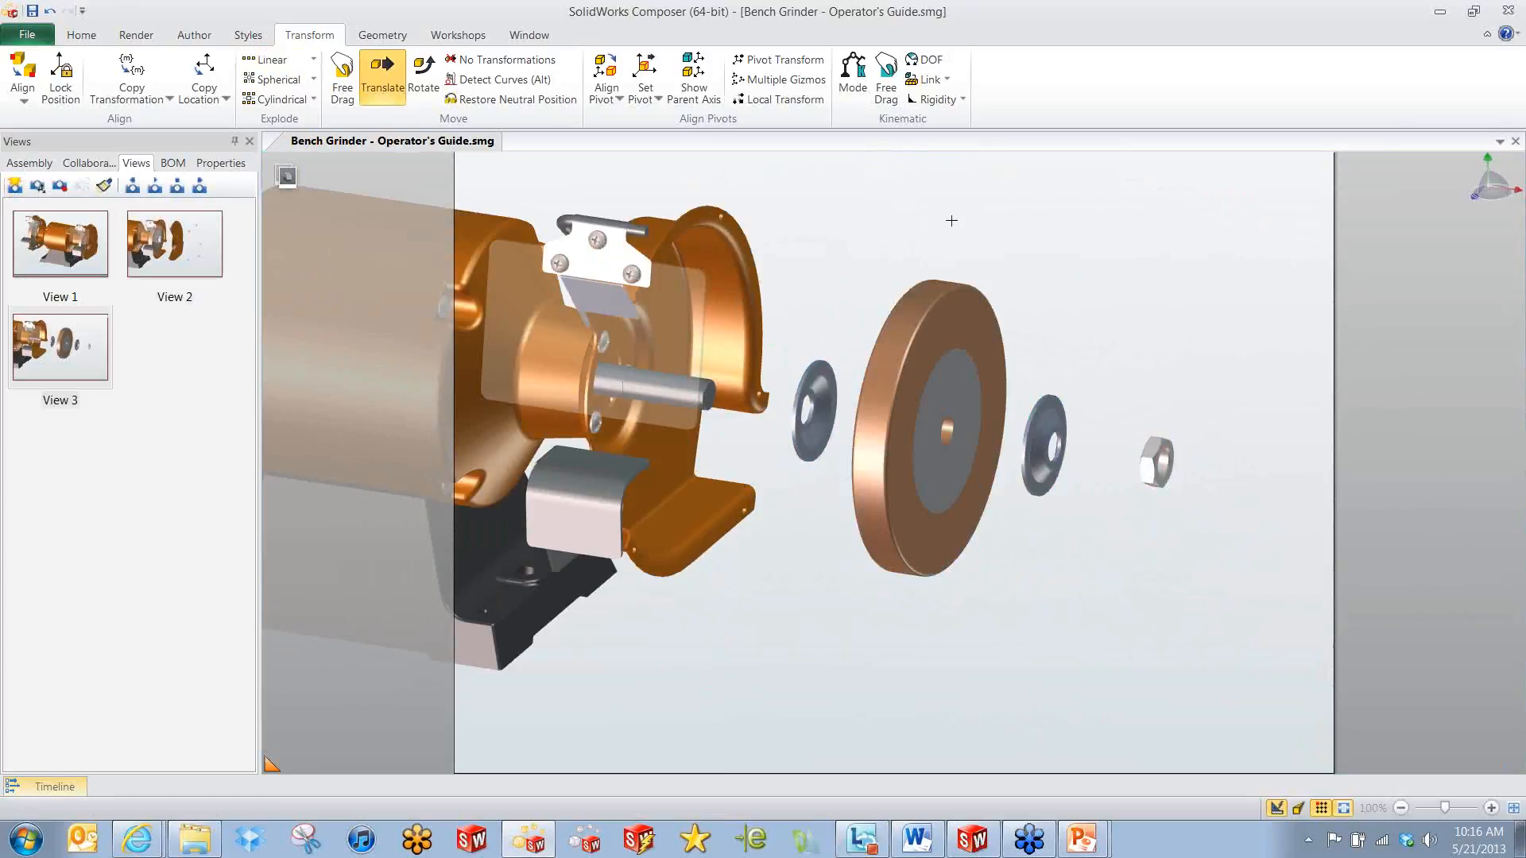
Restore the exploded wheel parts and the whole right wheel assembly to their neutral position.
drag(796, 236, 1224, 595)
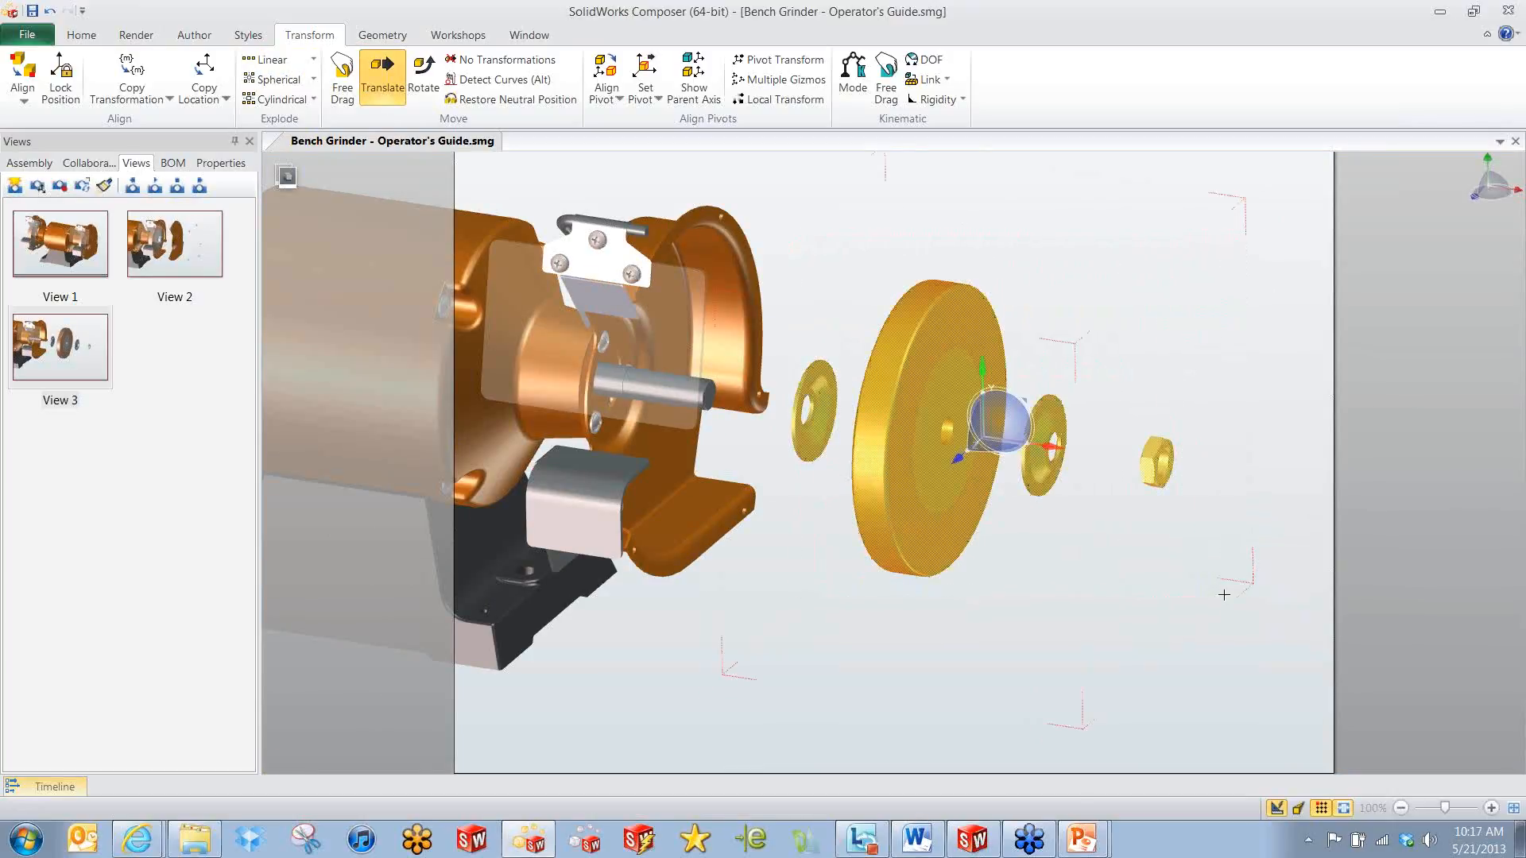
drag(973, 409, 875, 398)
click(1019, 341)
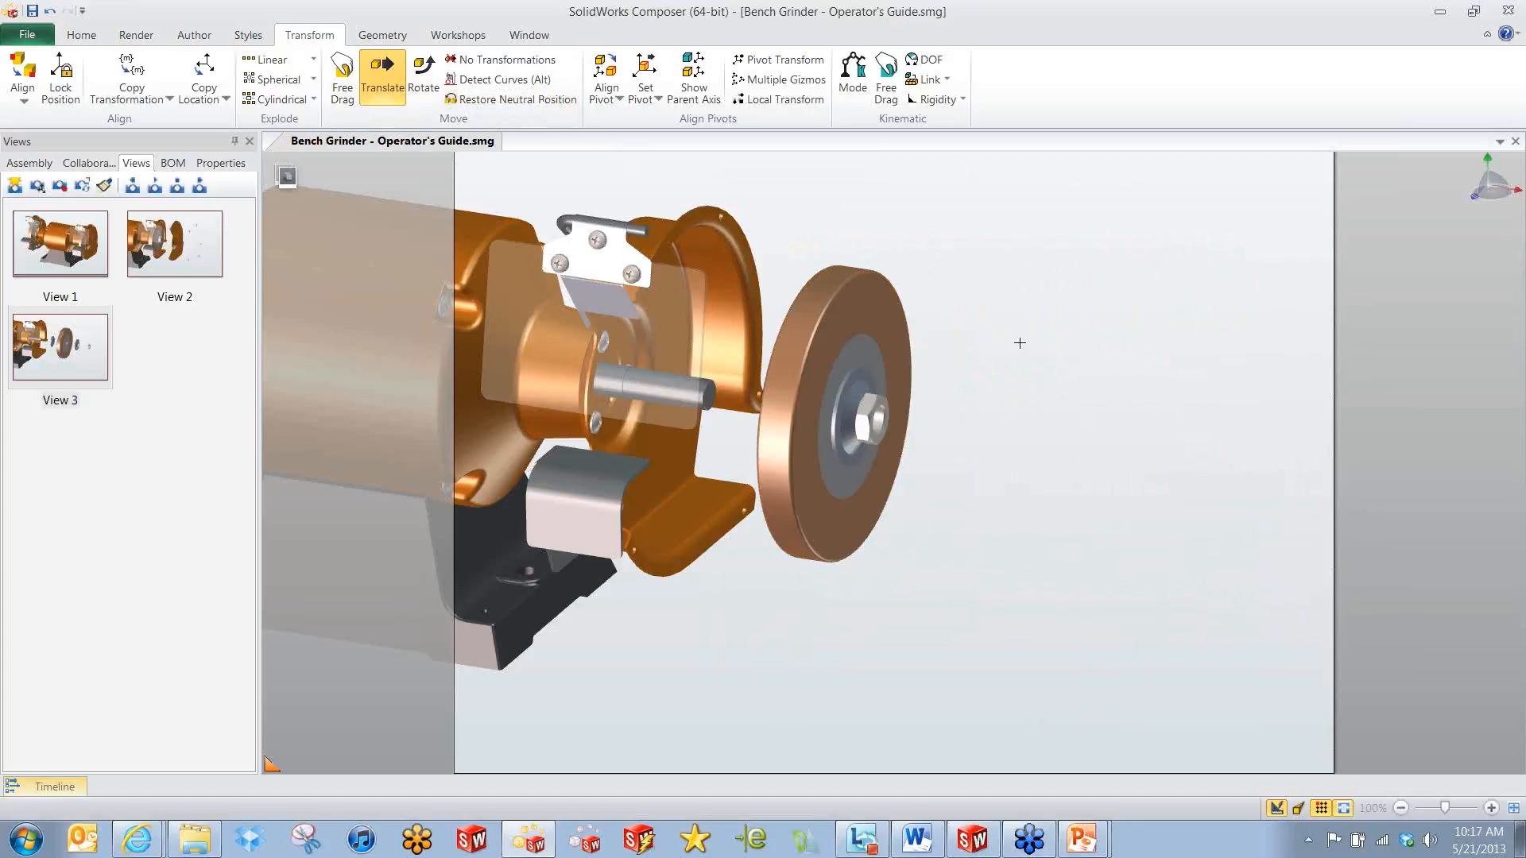
click(875, 343)
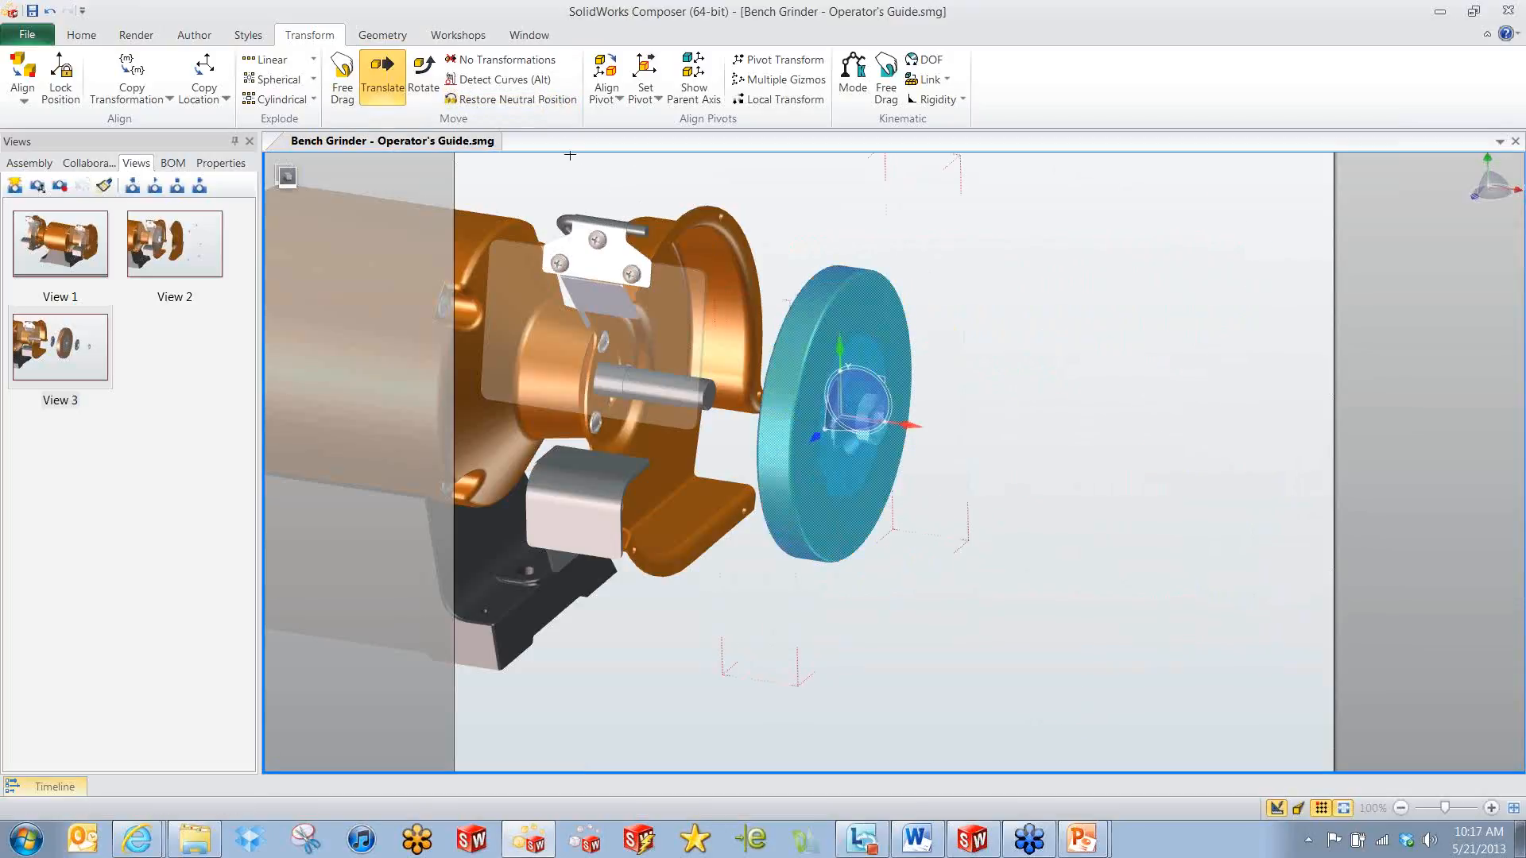
click(531, 101)
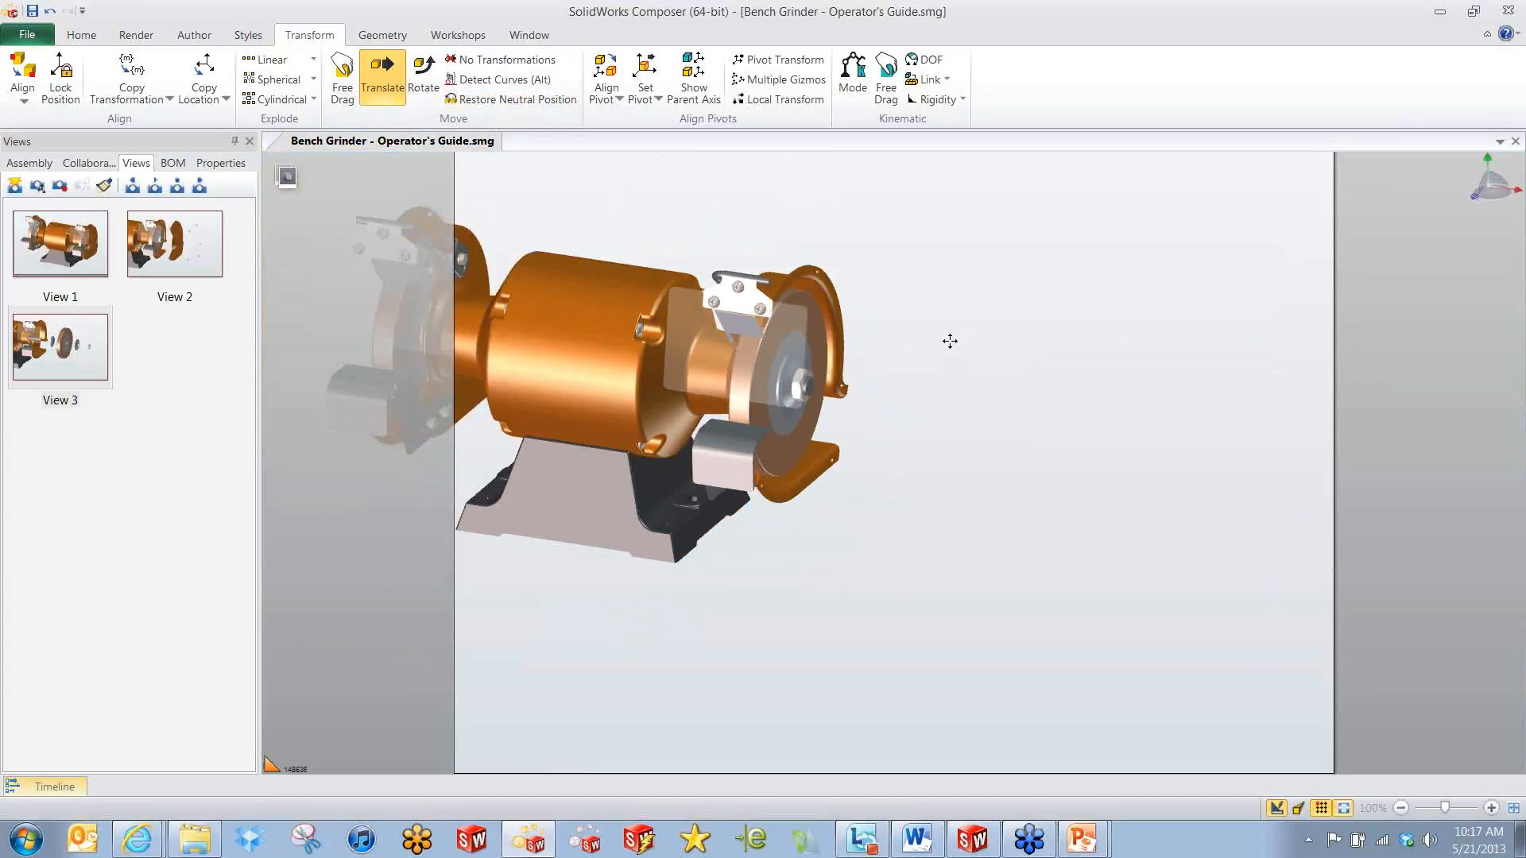
click(386, 89)
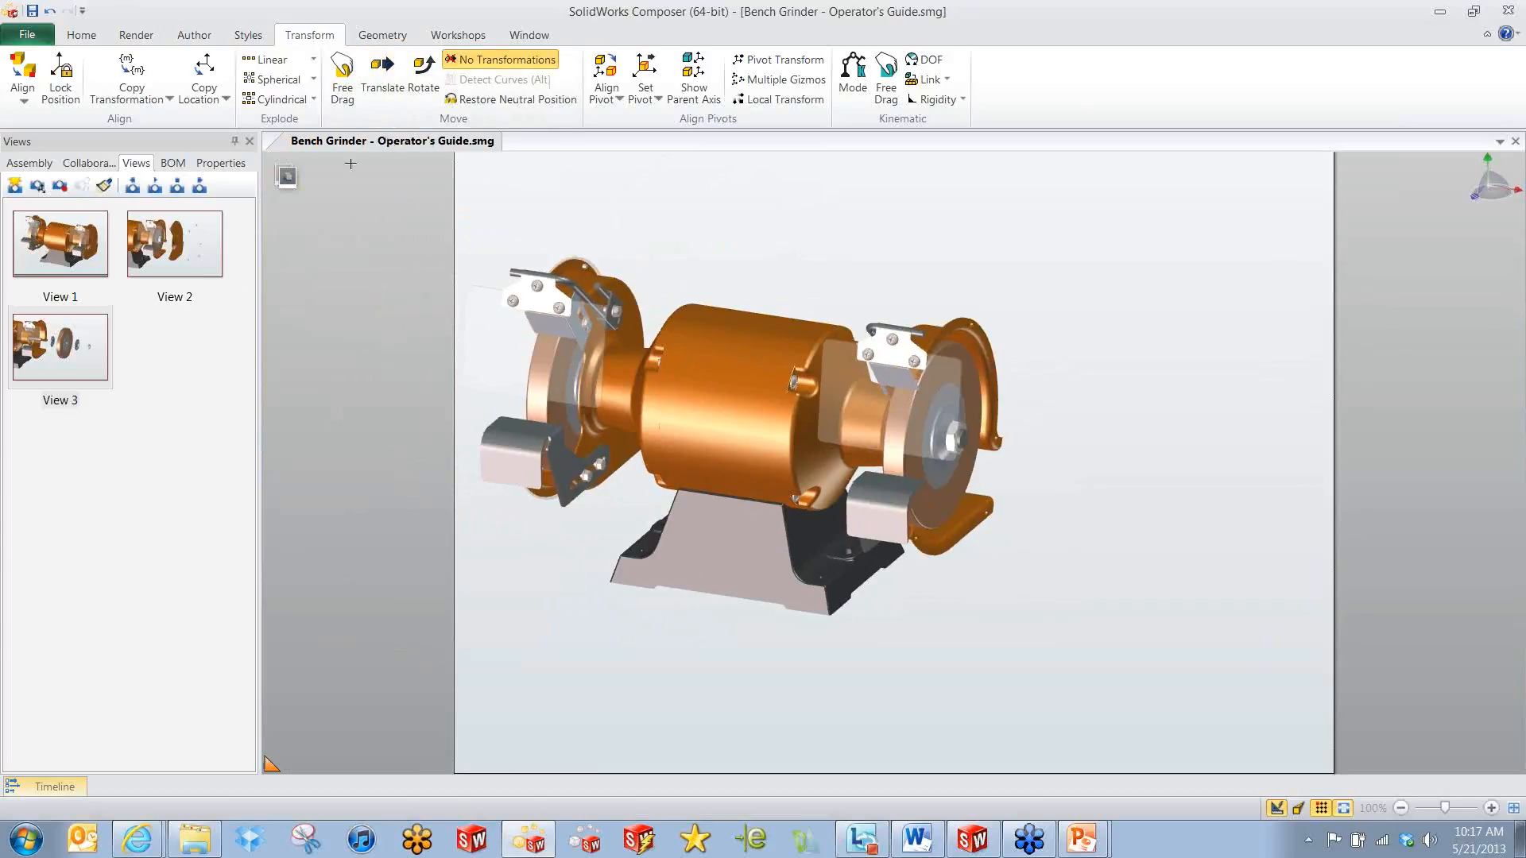
Recall View 1 and isolate the left shield assembly by hiding everything except it.
click(71, 239)
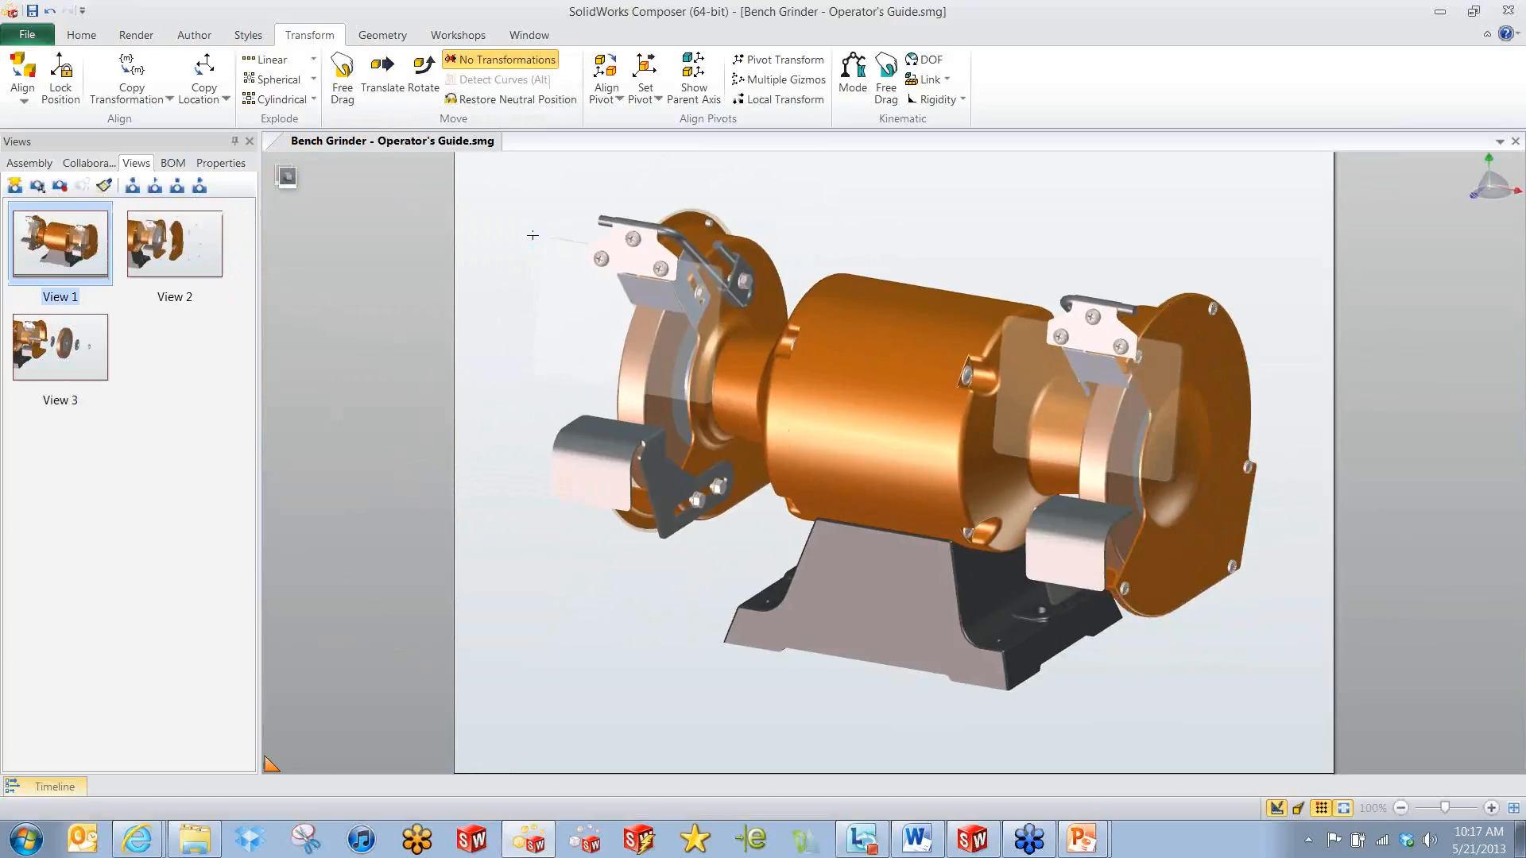
scroll(556, 231, up, 2)
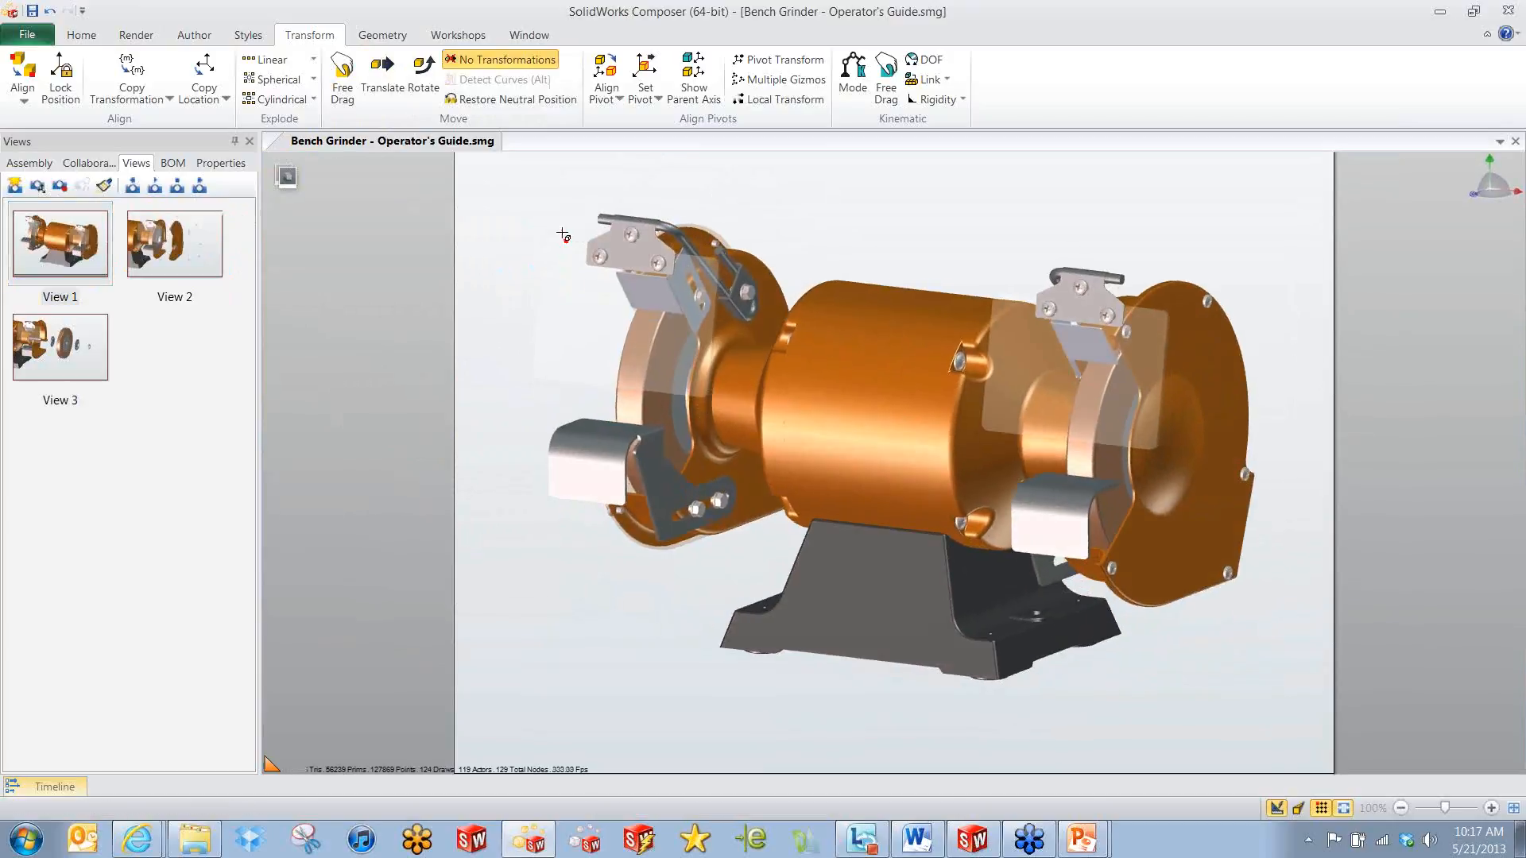
click(636, 227)
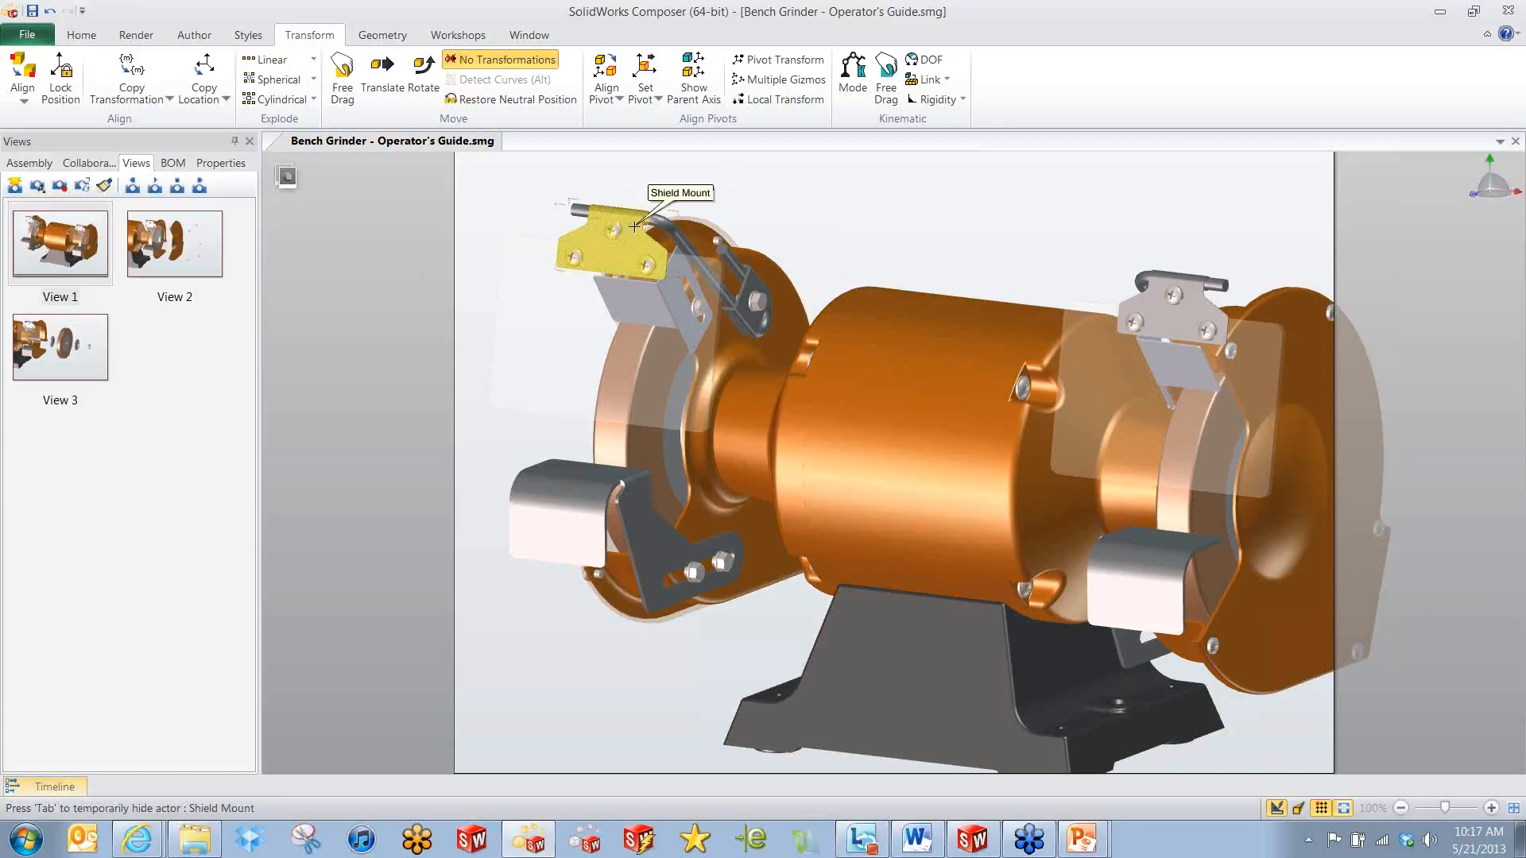
click(636, 227)
right_click(914, 242)
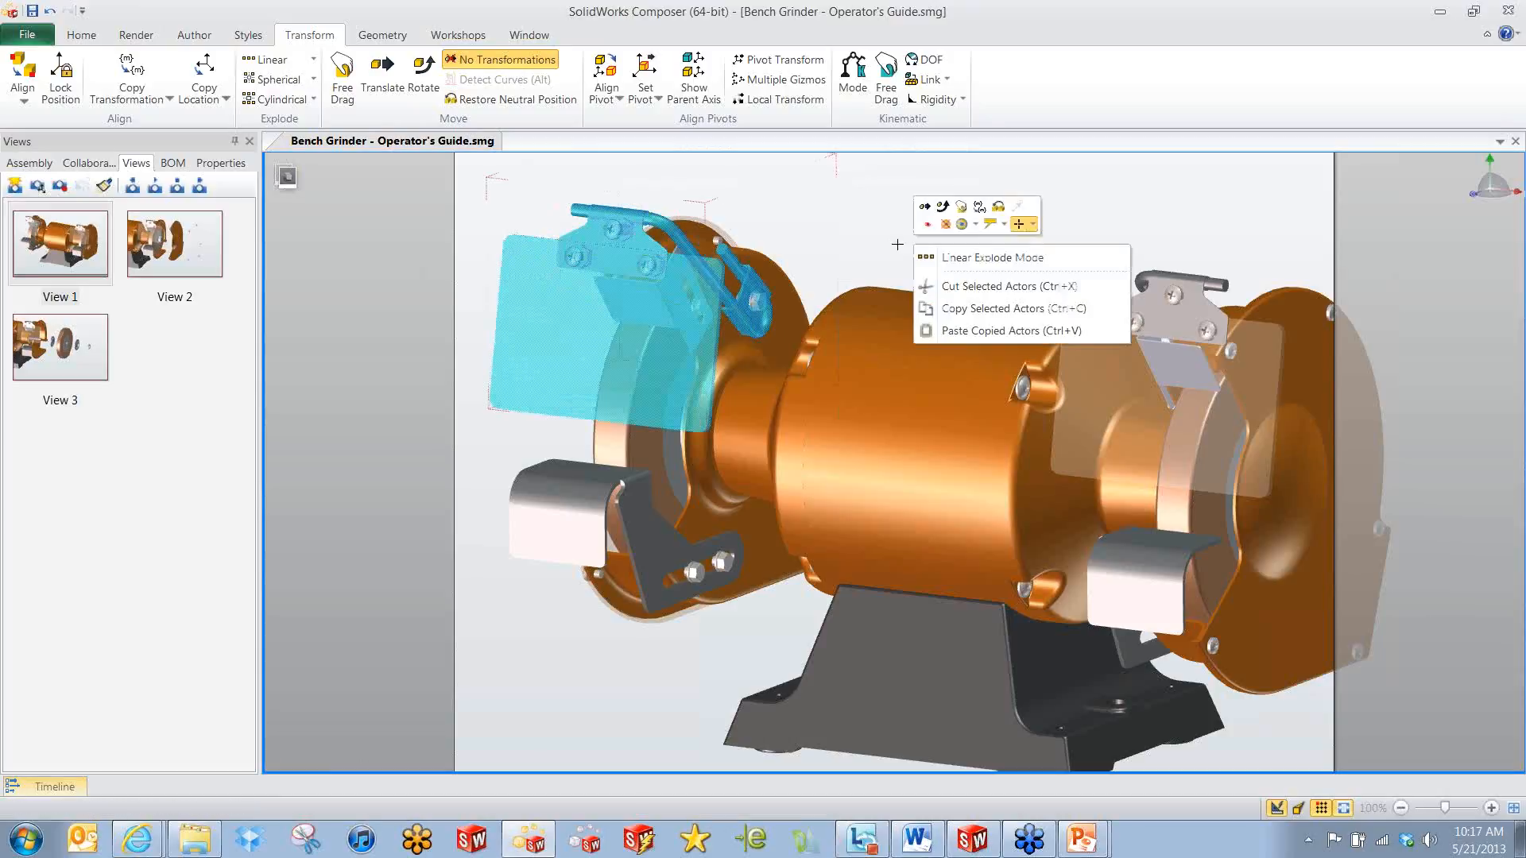
click(922, 225)
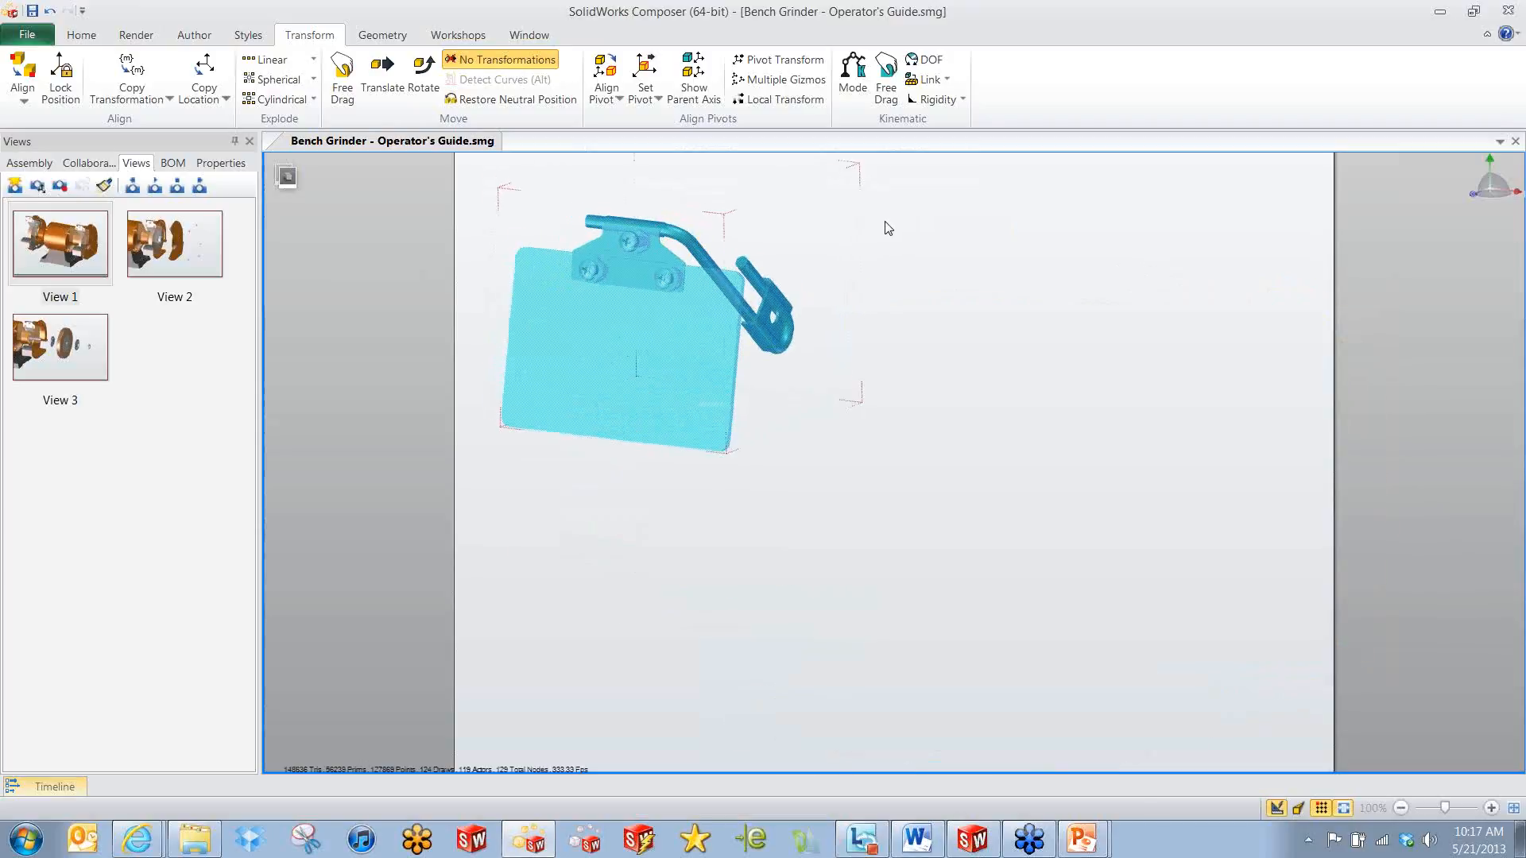
click(1057, 247)
Translate the rod clamp down and away from the looped end of the shield rod.
scroll(1075, 305, down, 2)
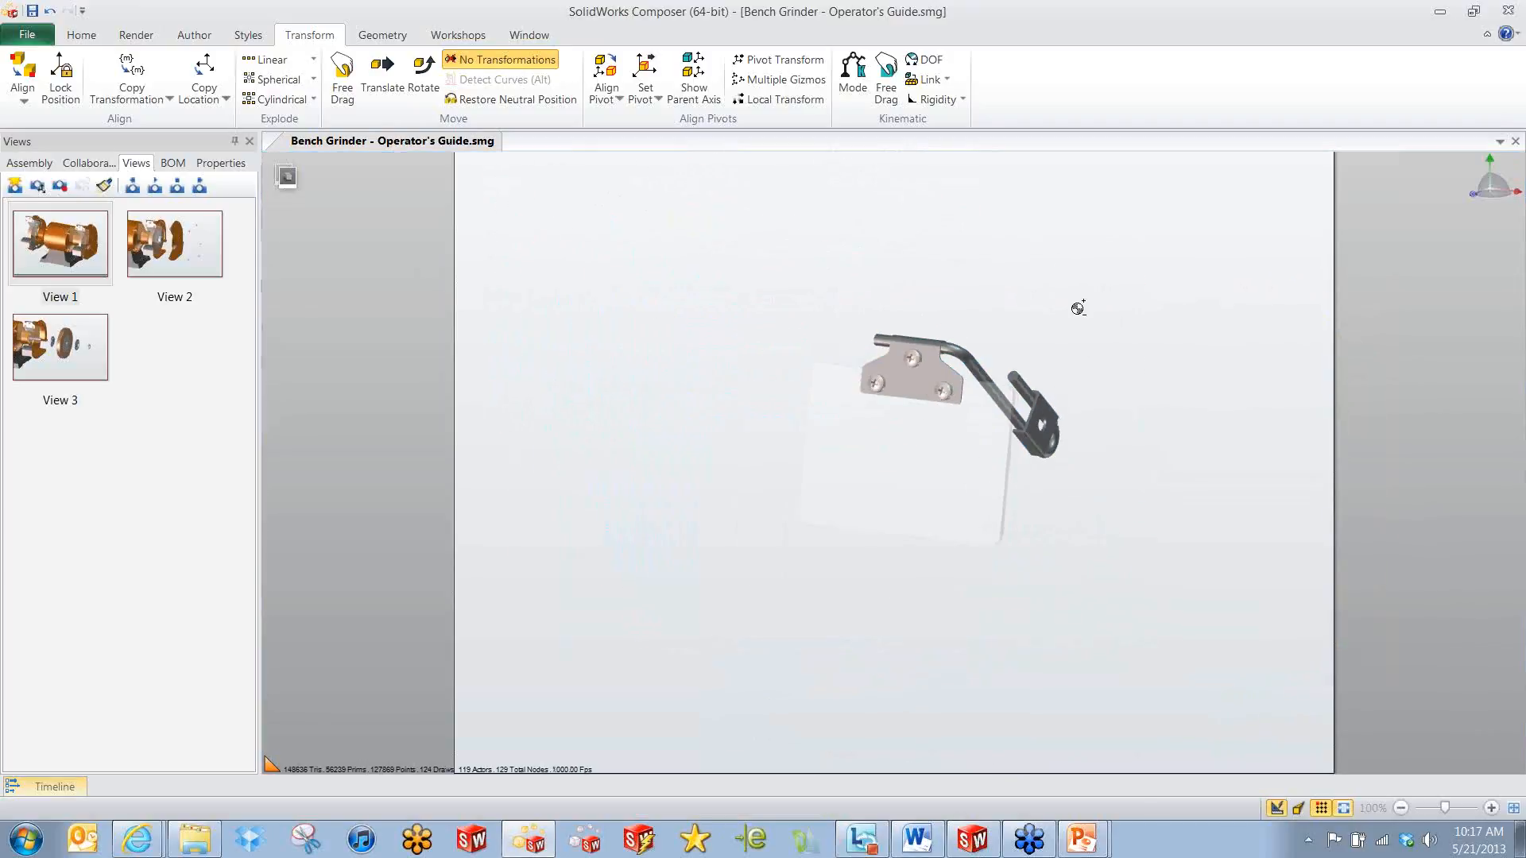
middle_drag(1089, 315, 895, 265)
right_drag(895, 265, 879, 293)
click(868, 364)
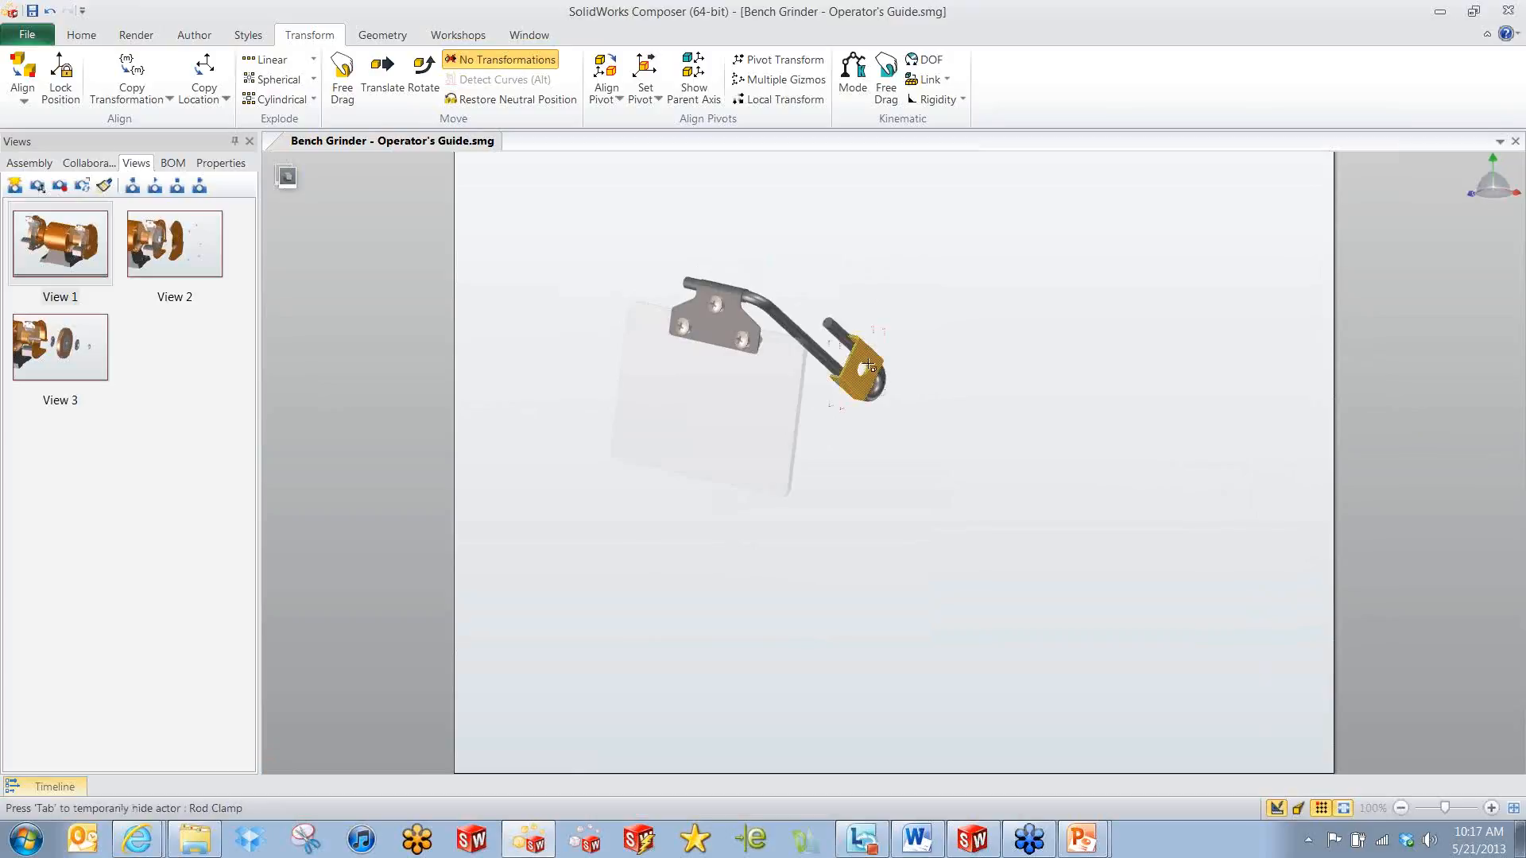
right_click(985, 370)
click(1009, 340)
right_drag(970, 355, 867, 344)
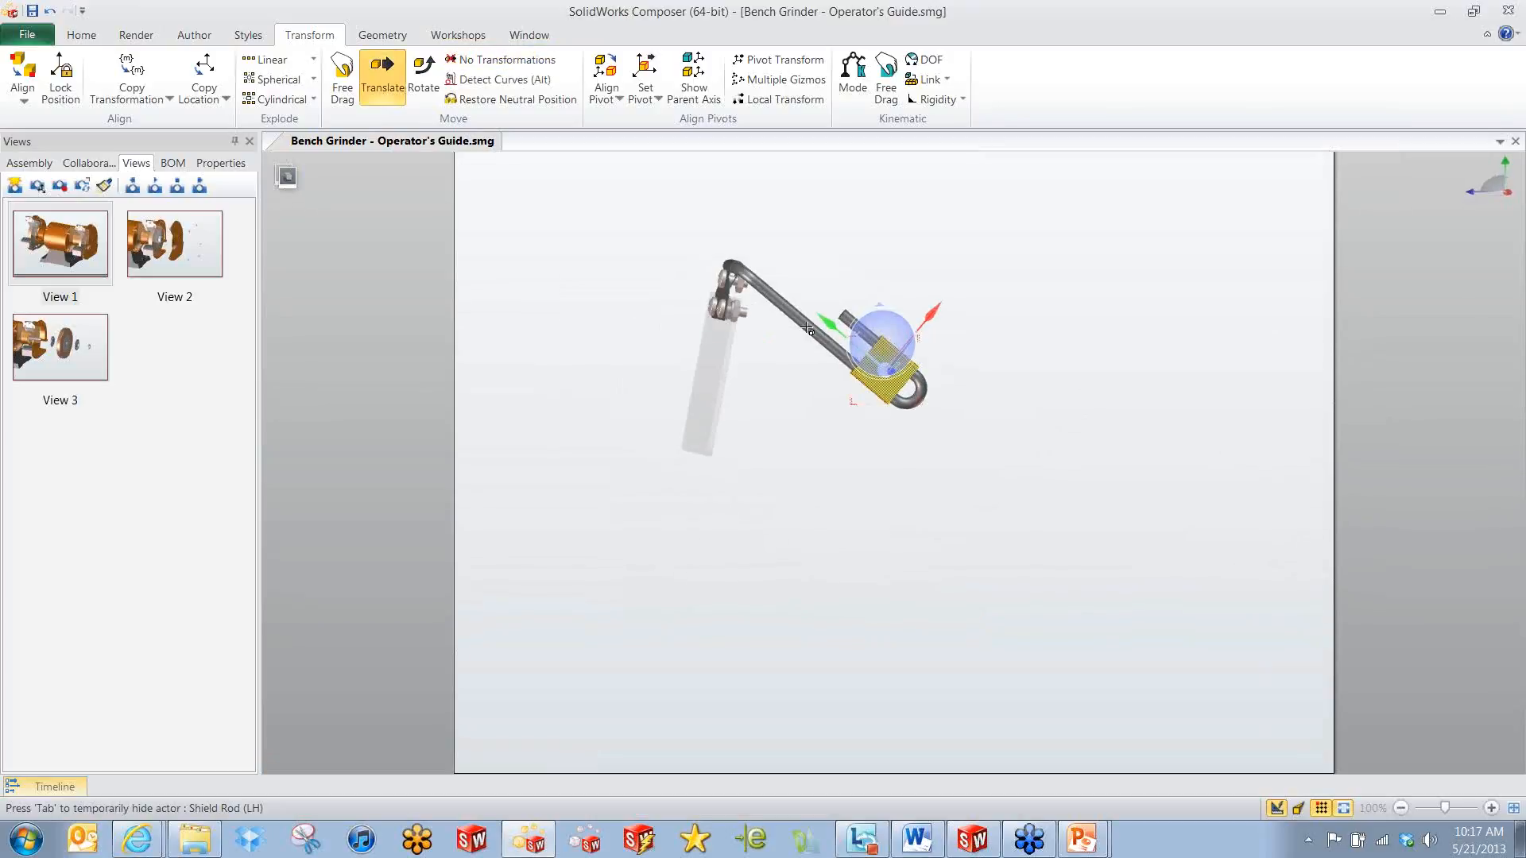
drag(818, 319, 1003, 473)
right_drag(923, 300, 990, 339)
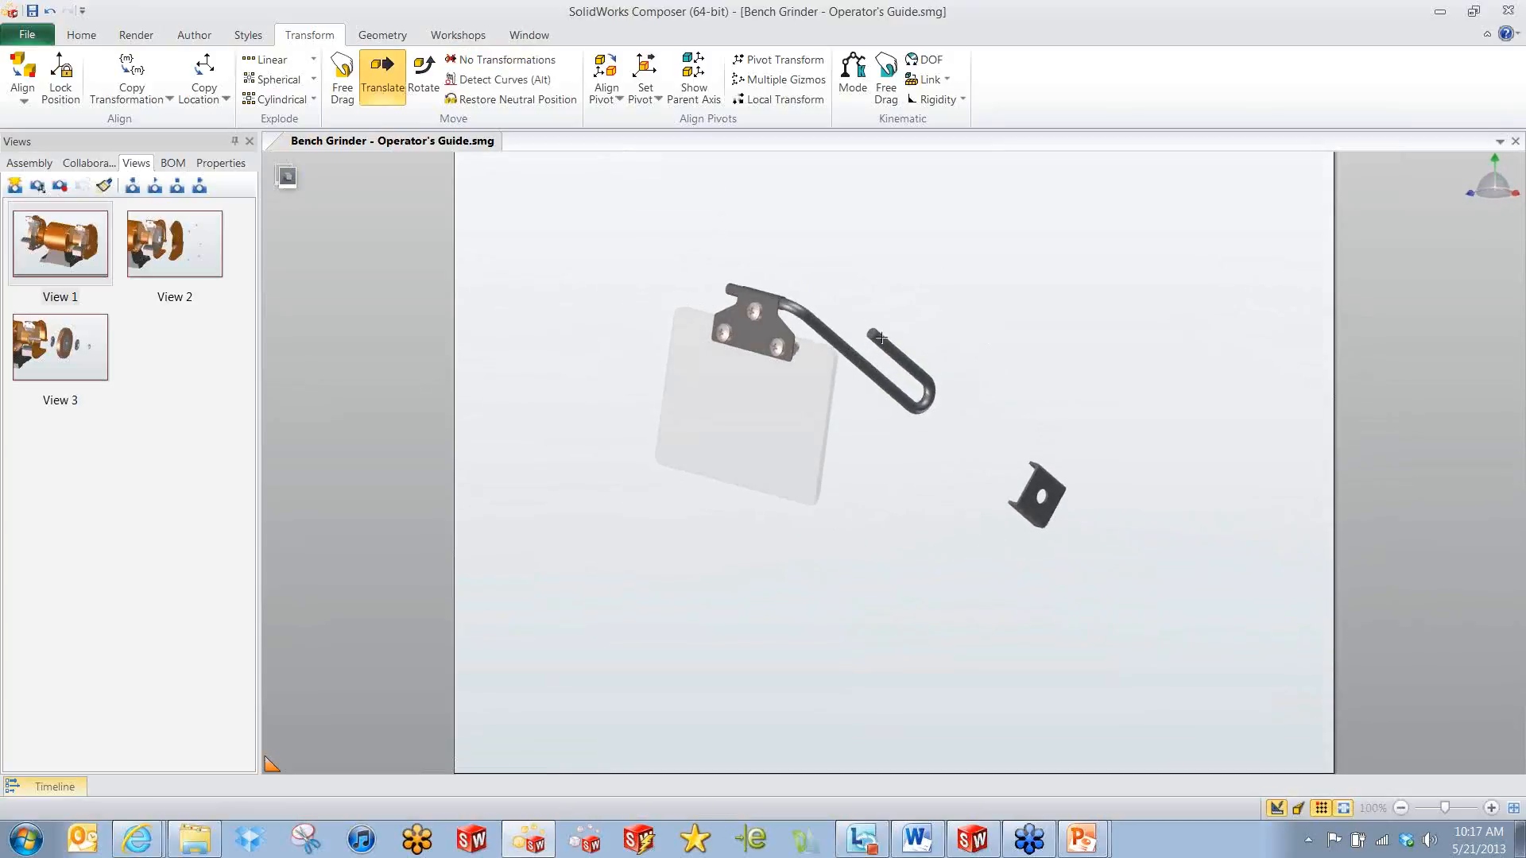
Translate the upper shield-mount screw along its axis, out in front of the shield.
click(755, 313)
ctrl+click(724, 333)
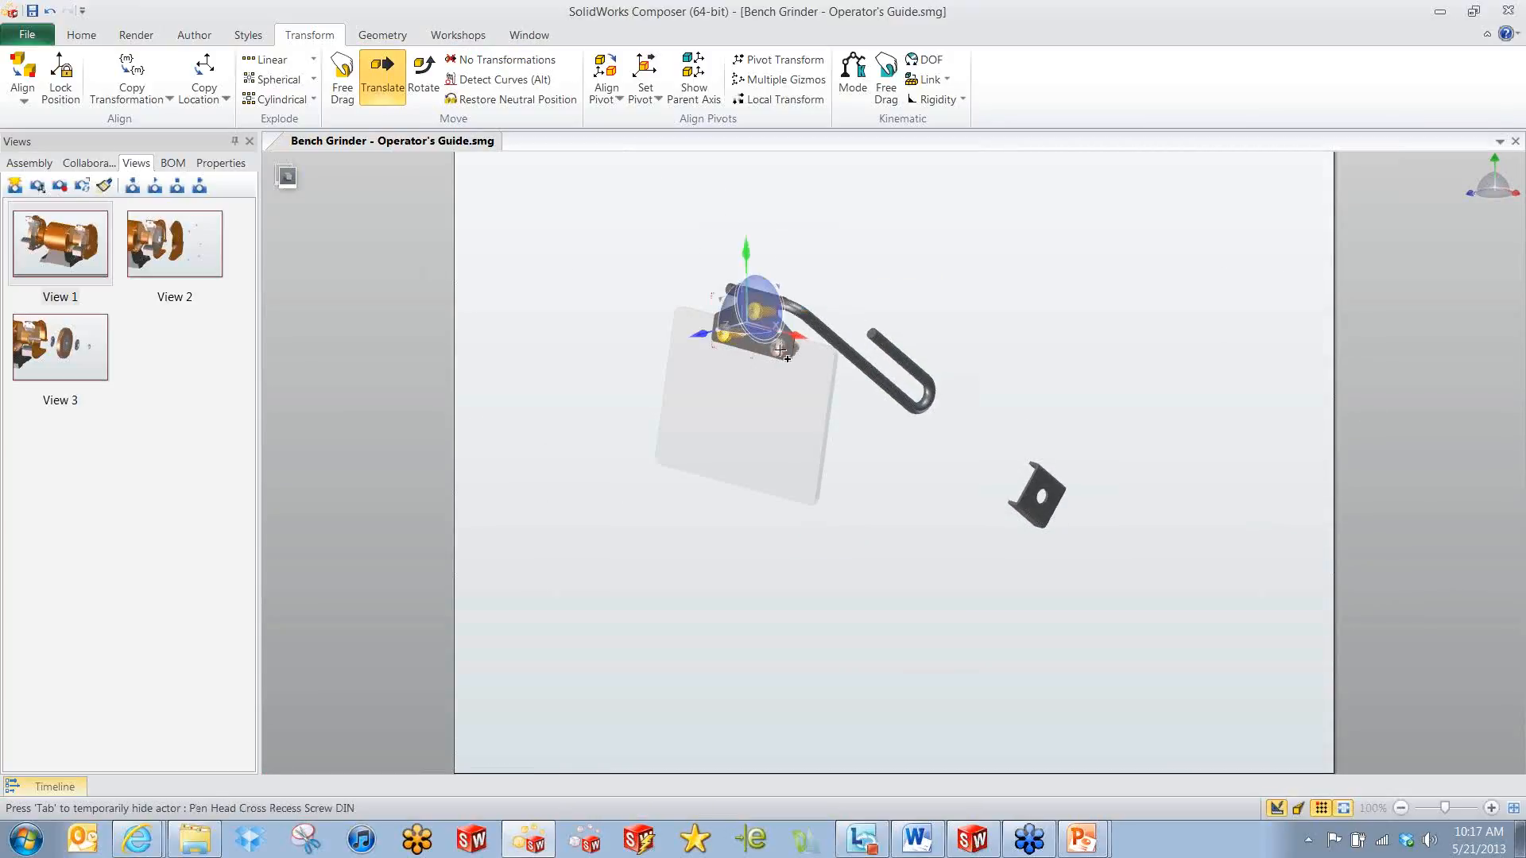
ctrl+click(783, 352)
right_drag(967, 262, 1007, 316)
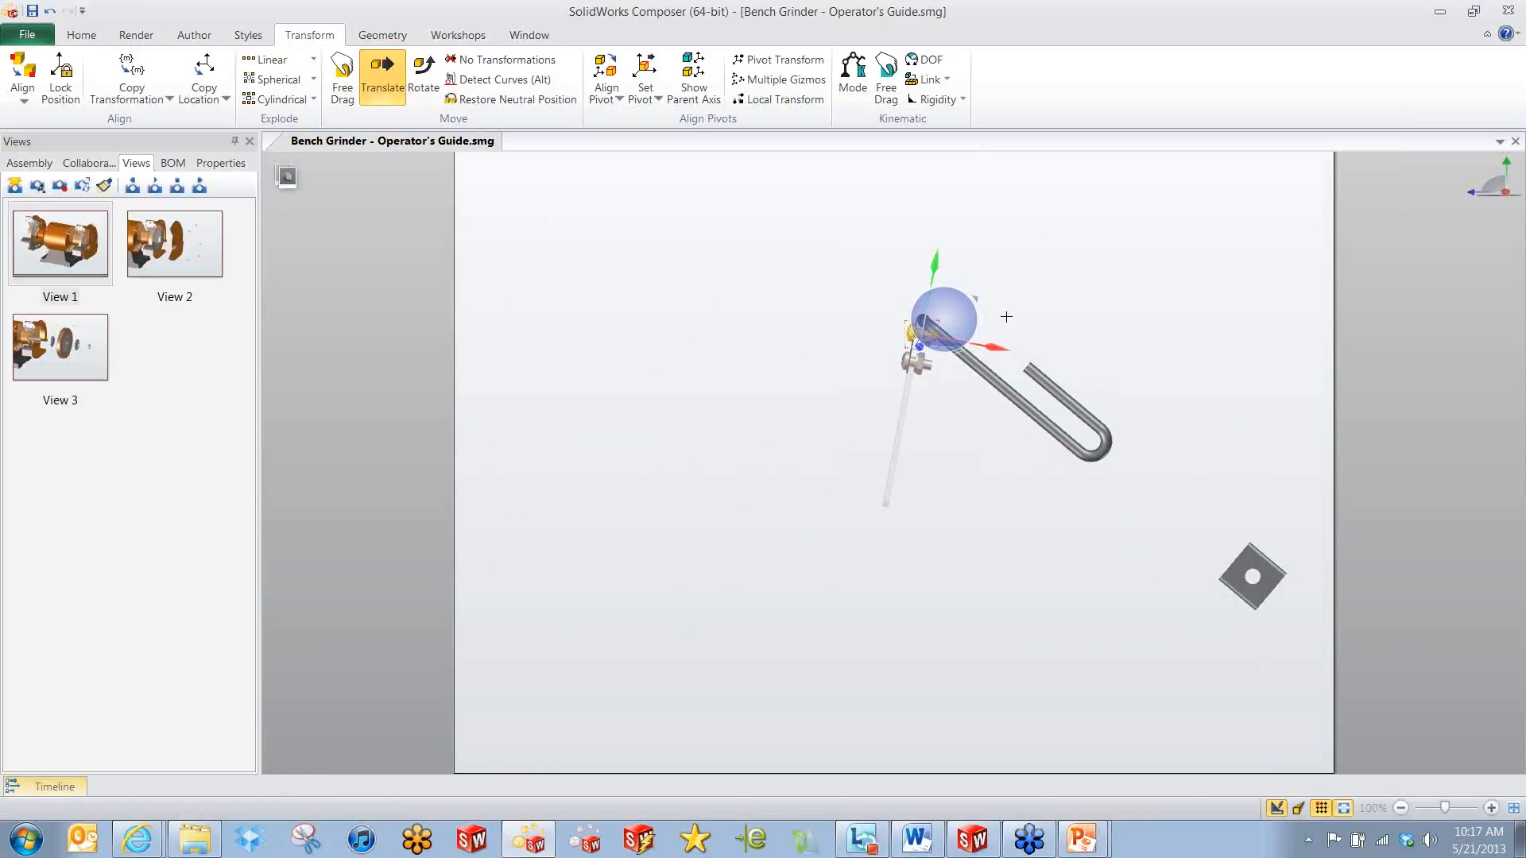
drag(988, 350, 708, 333)
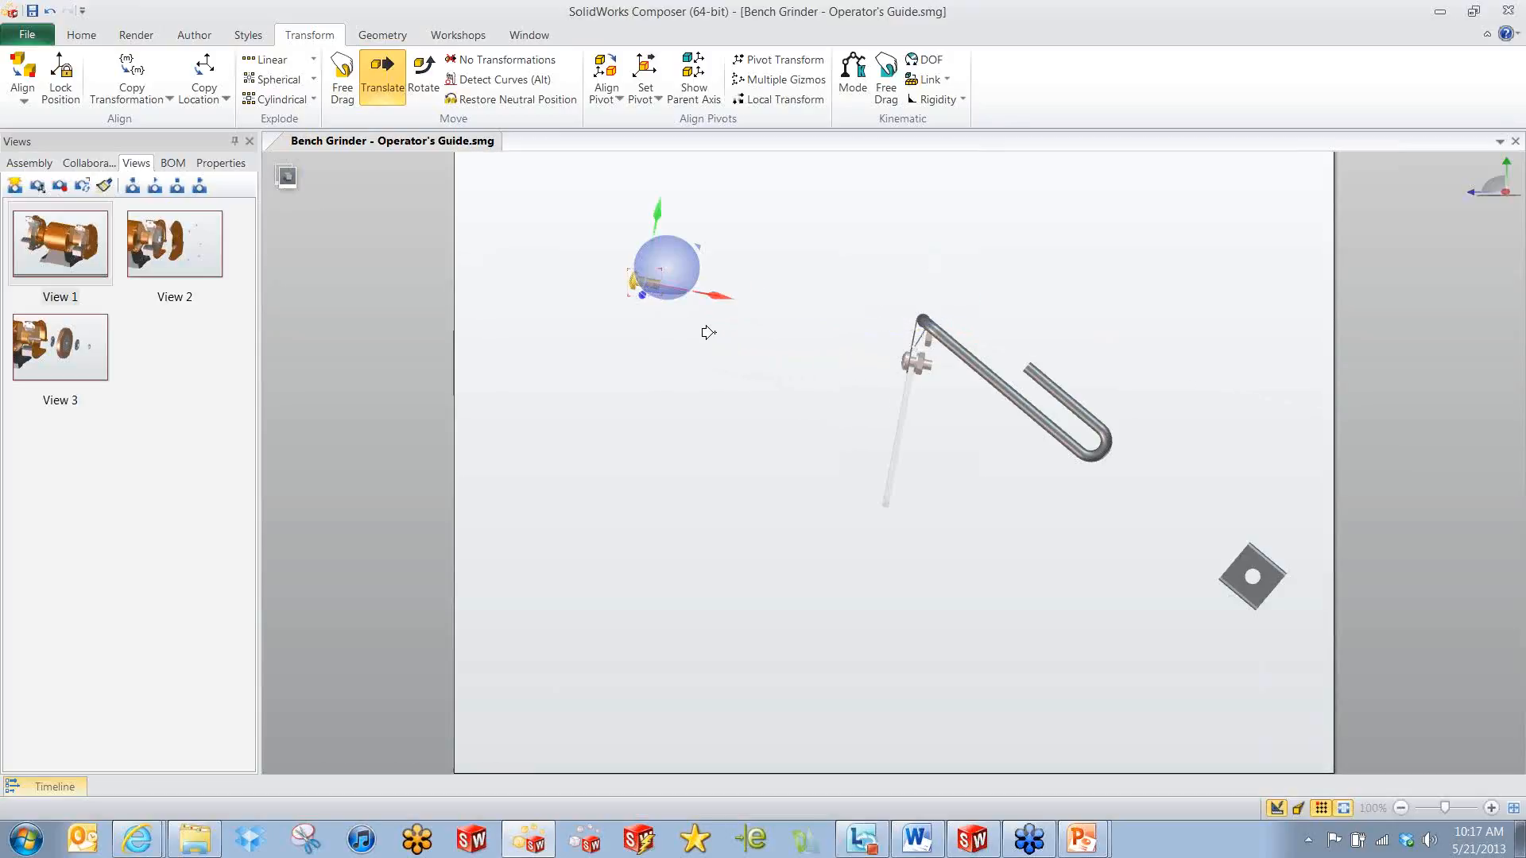
click(799, 360)
right_drag(801, 361, 838, 378)
Copy the moved screw's transformation to the two remaining shield-mount screws.
click(887, 358)
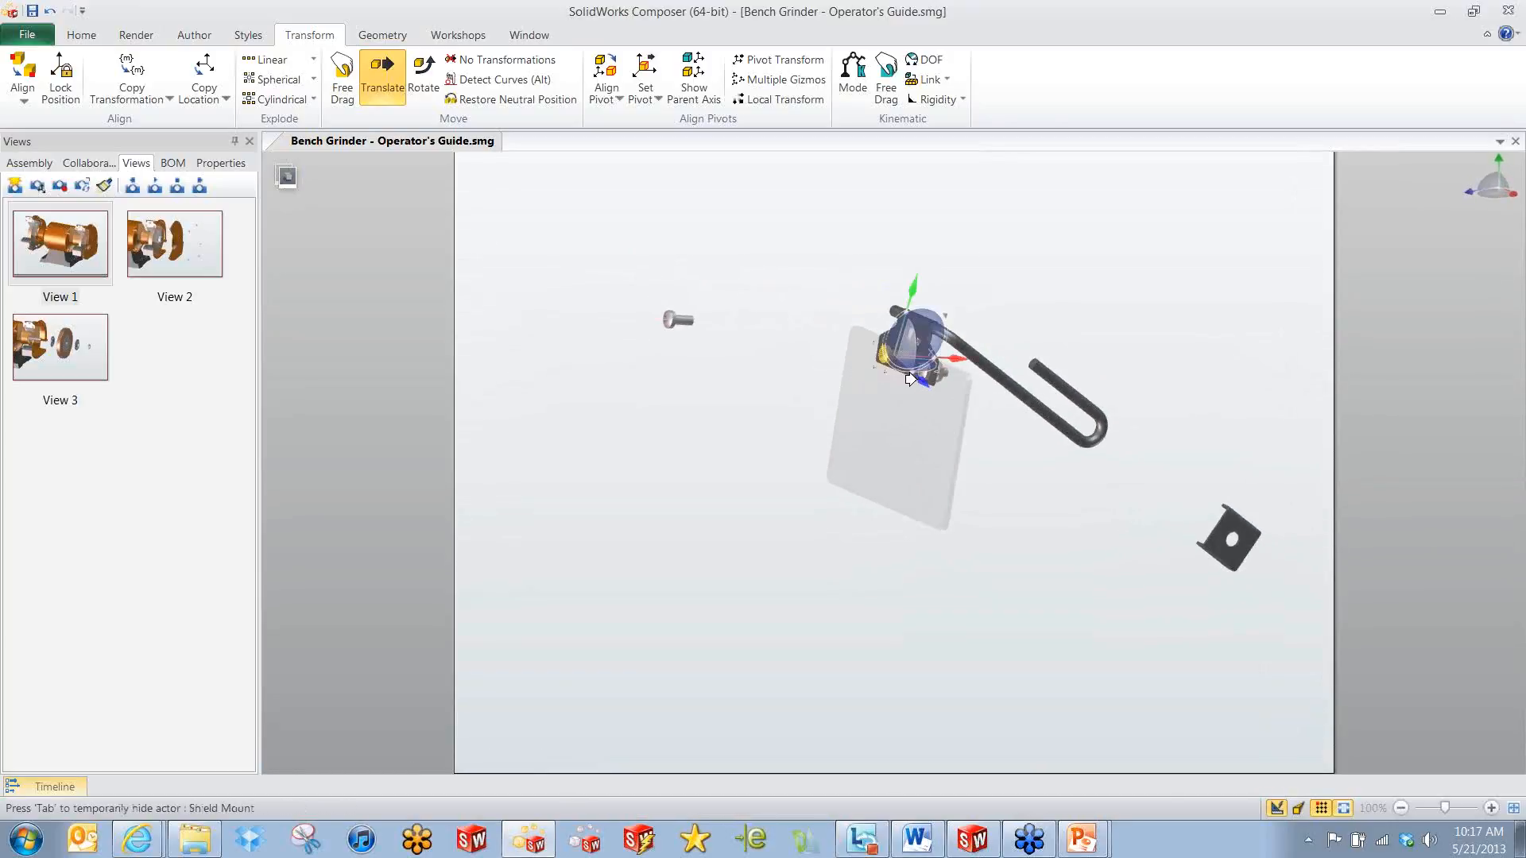
click(1047, 389)
right_drag(1046, 388, 1063, 352)
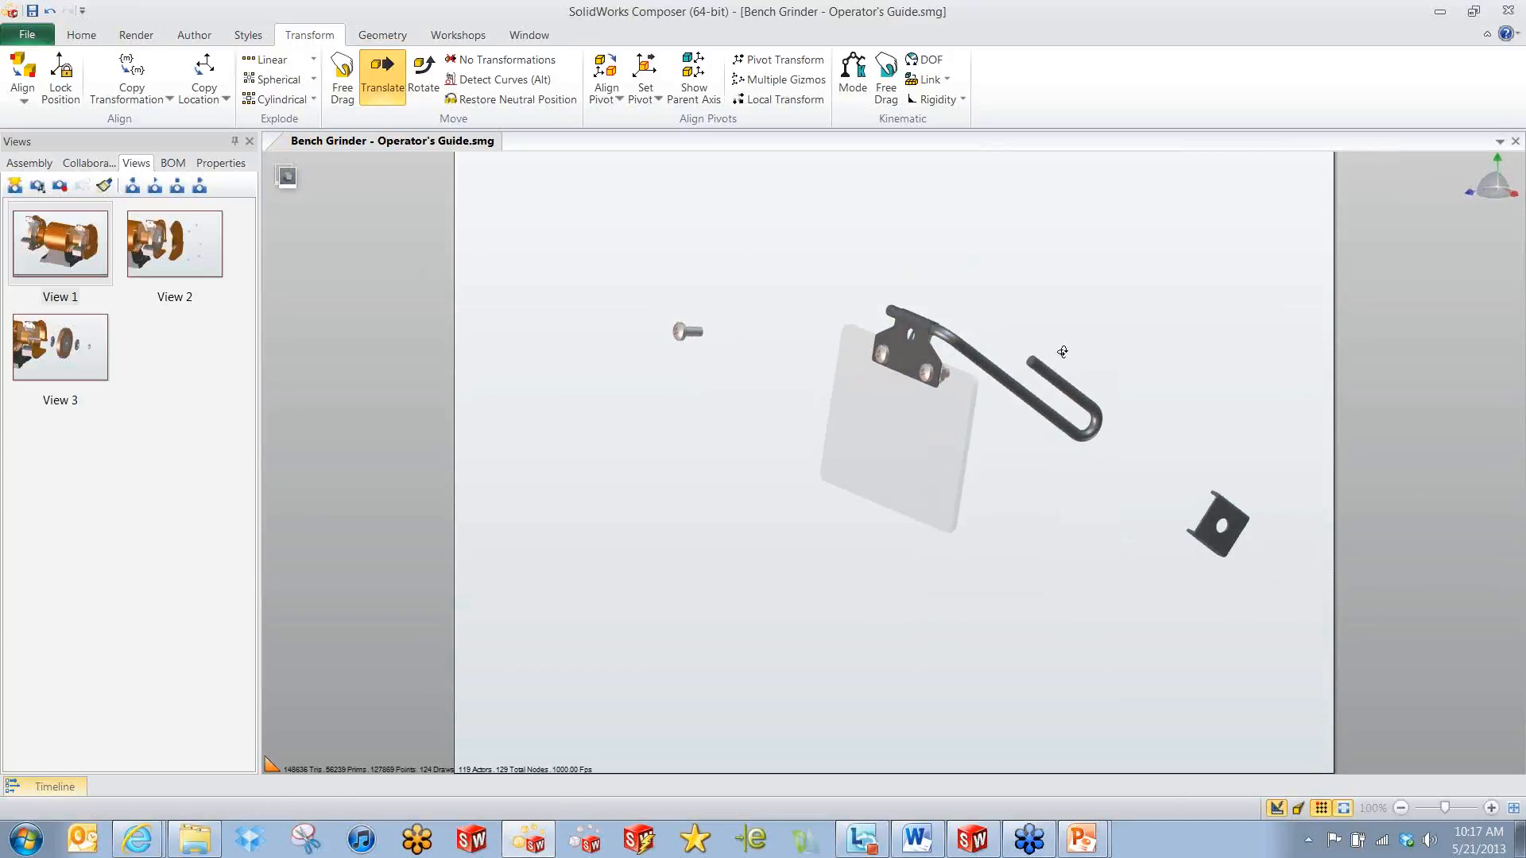
click(924, 373)
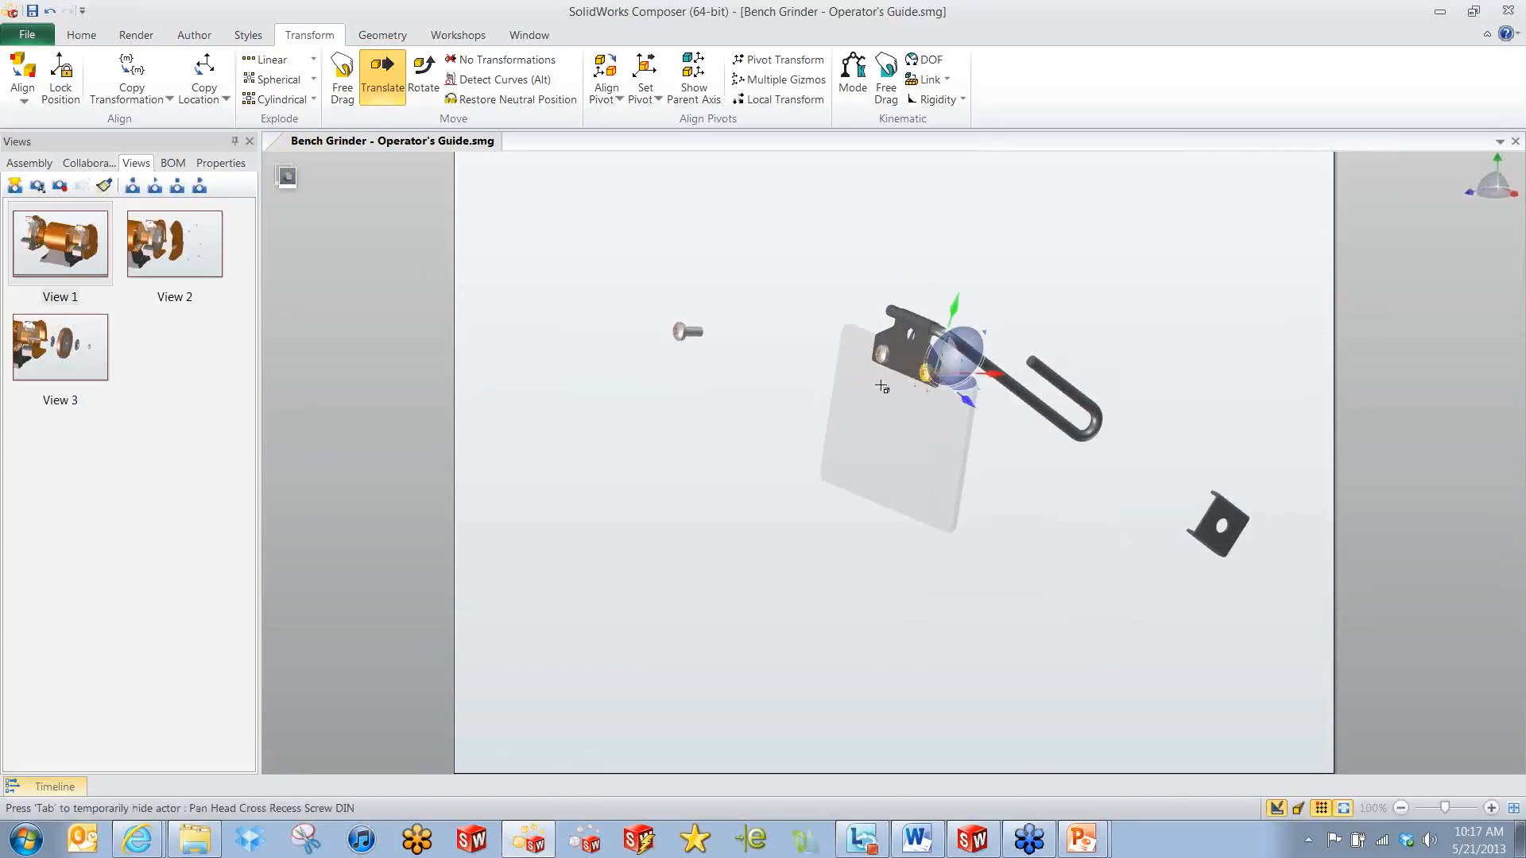
right_click(786, 251)
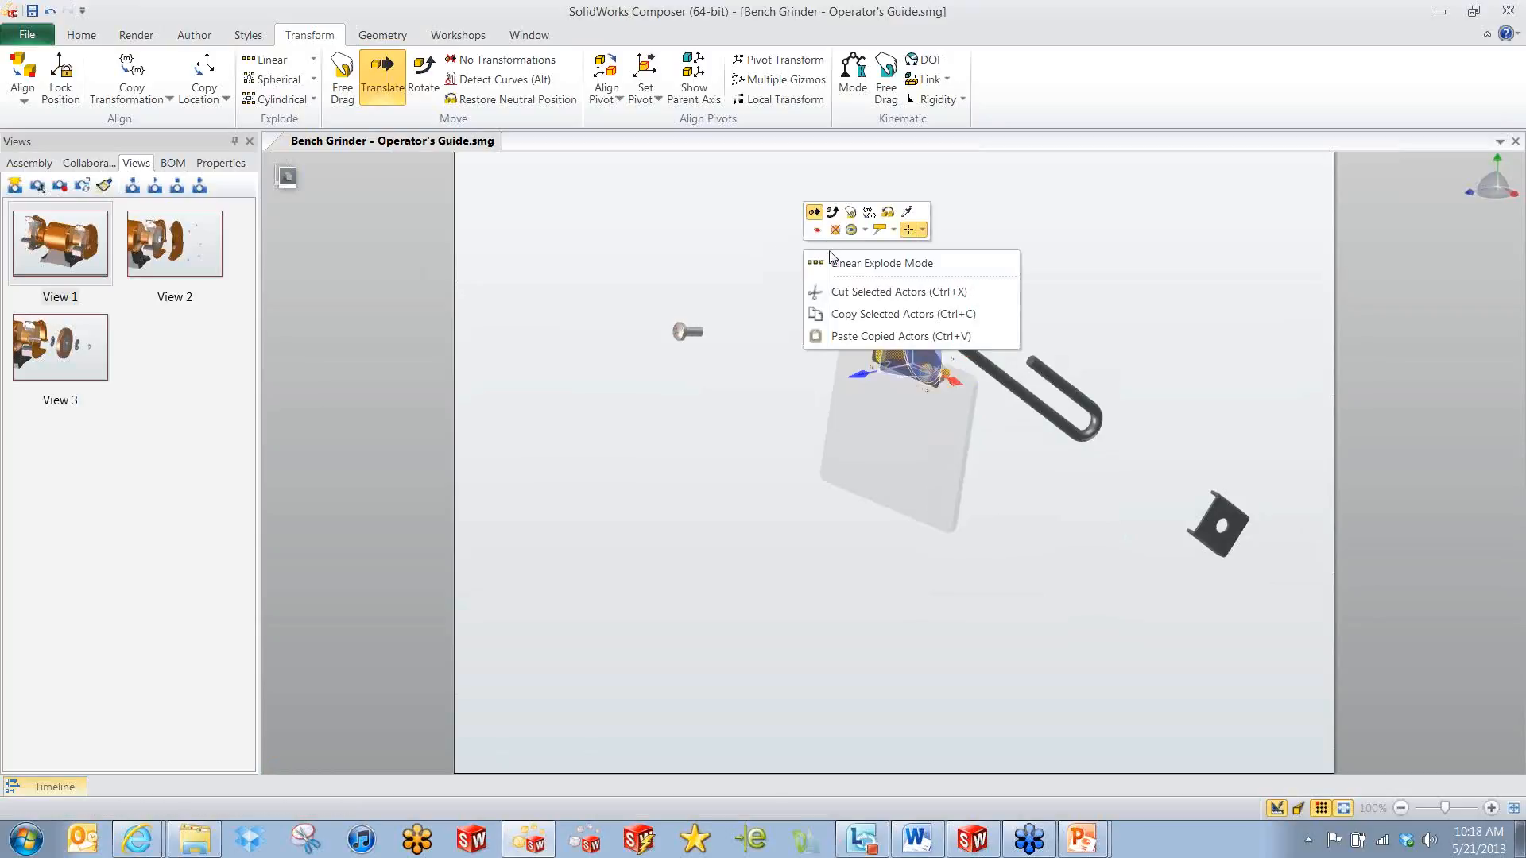
click(868, 213)
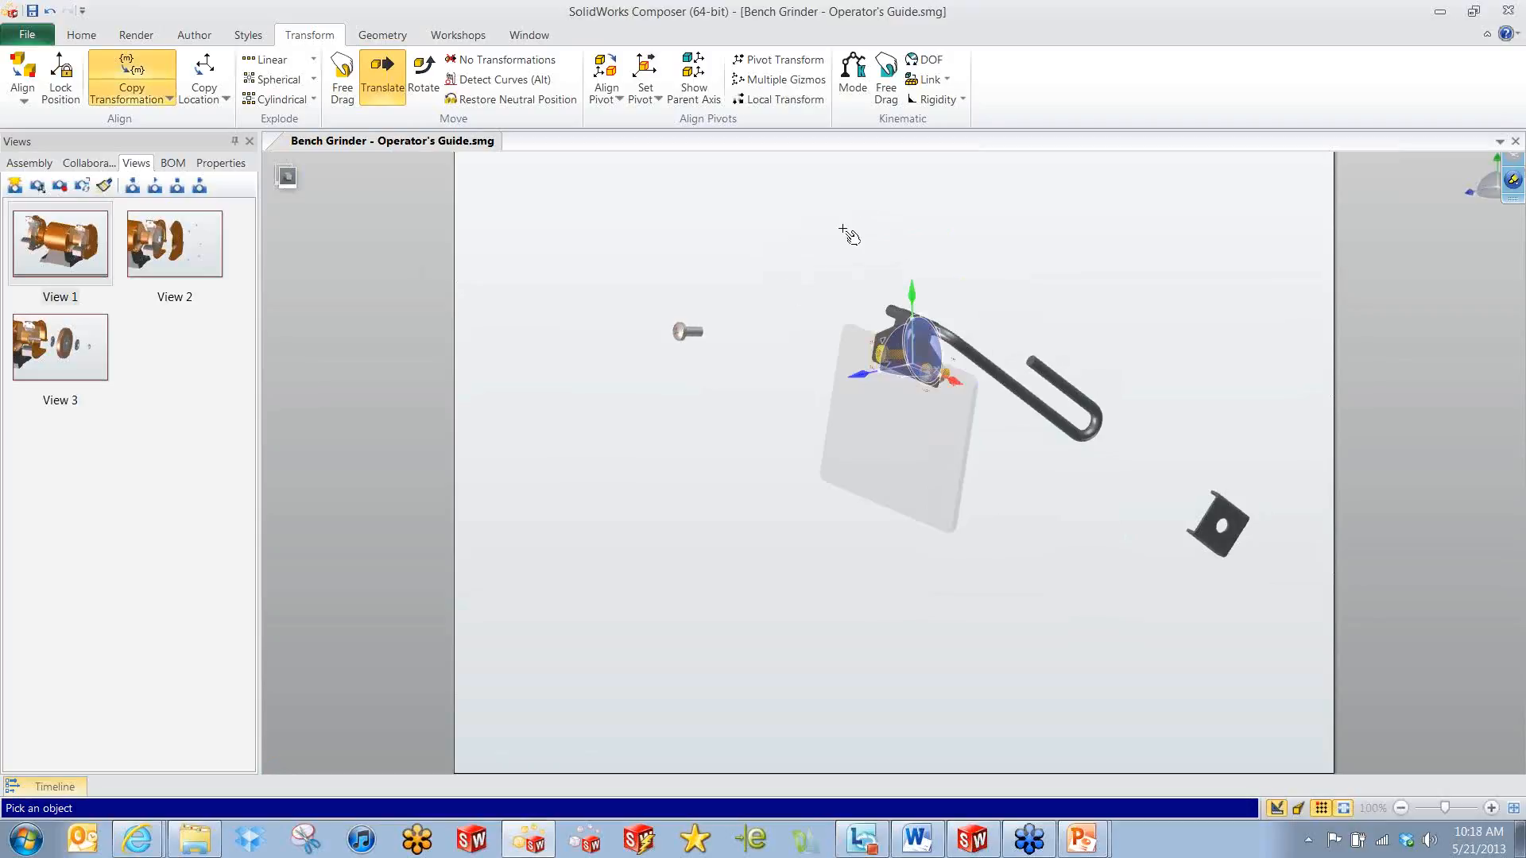
click(702, 340)
click(750, 352)
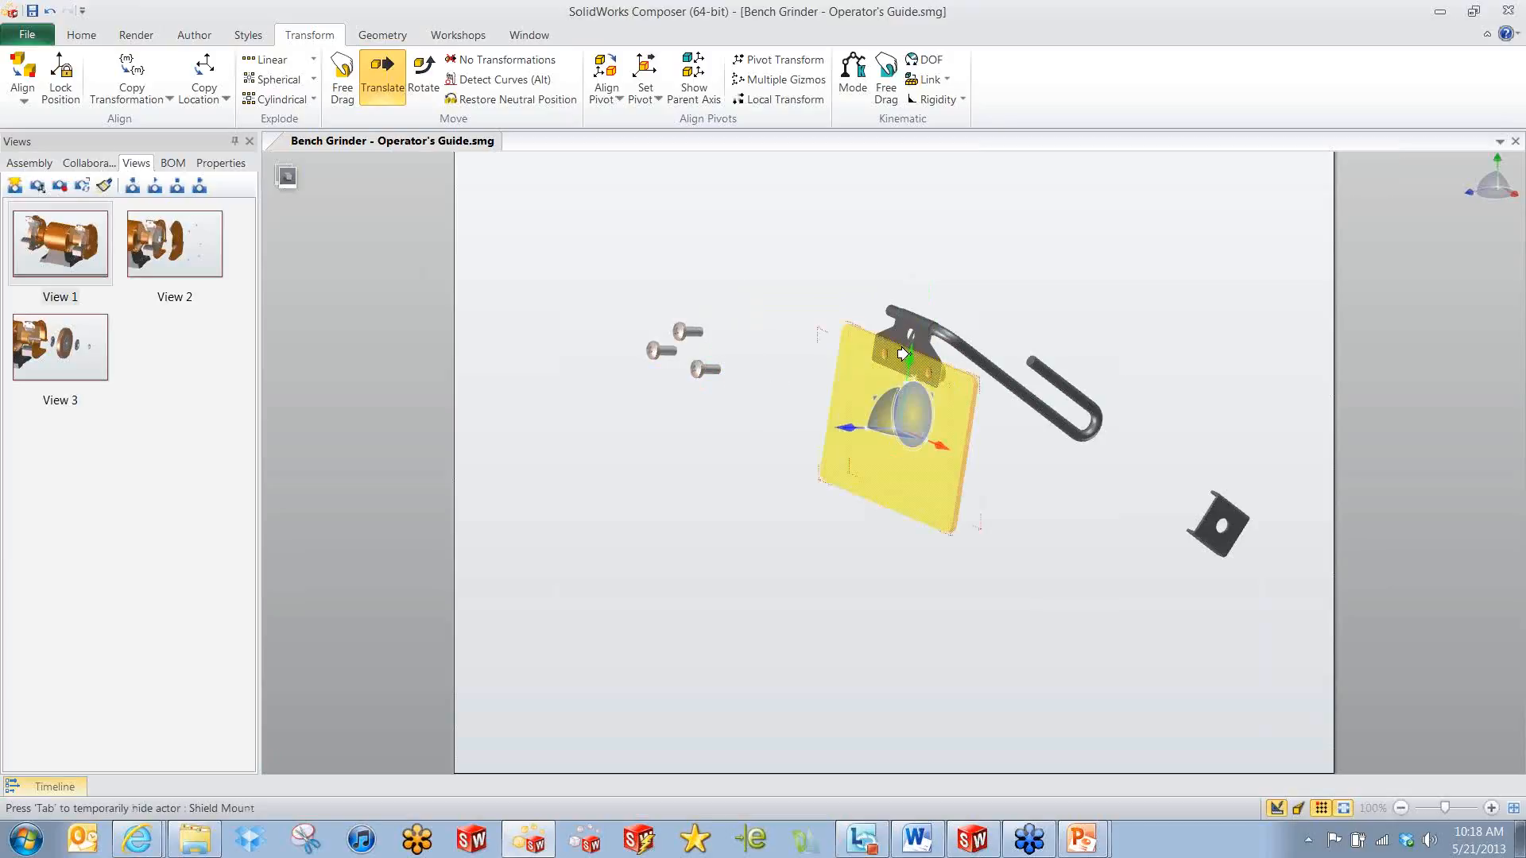
Translate the transparent shield downward and the shield mount up and away from the rod.
drag(879, 358, 878, 527)
click(888, 409)
click(913, 352)
drag(844, 417, 890, 427)
middle_drag(891, 428, 906, 433)
drag(963, 356, 790, 325)
click(914, 463)
middle_drag(913, 463, 840, 430)
drag(865, 323, 914, 382)
middle_drag(914, 382, 977, 436)
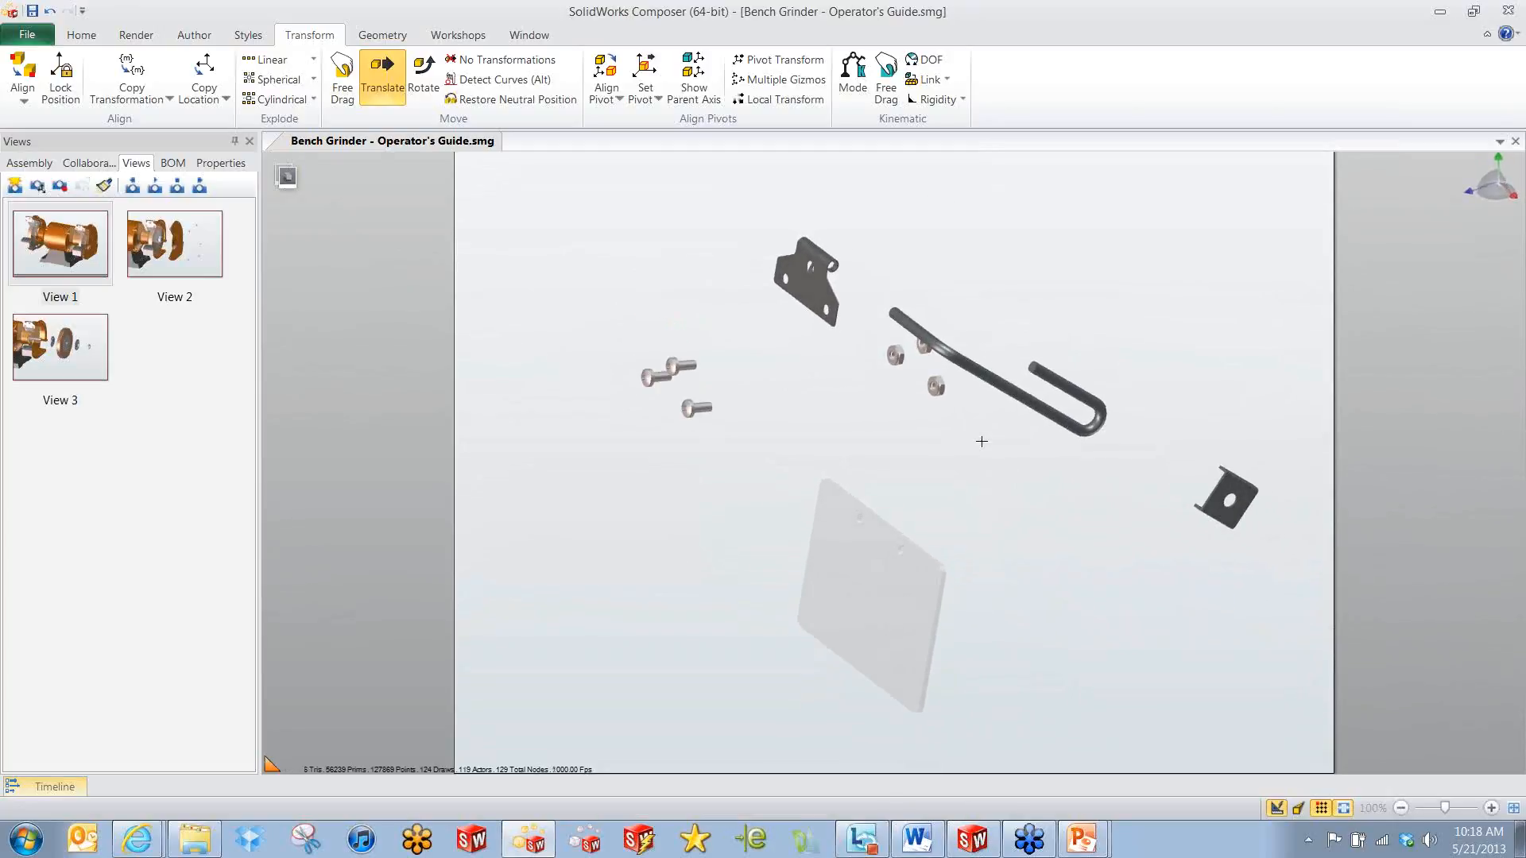
Translate the upper nut along its axis, away from the screws and past the shield rod.
click(923, 348)
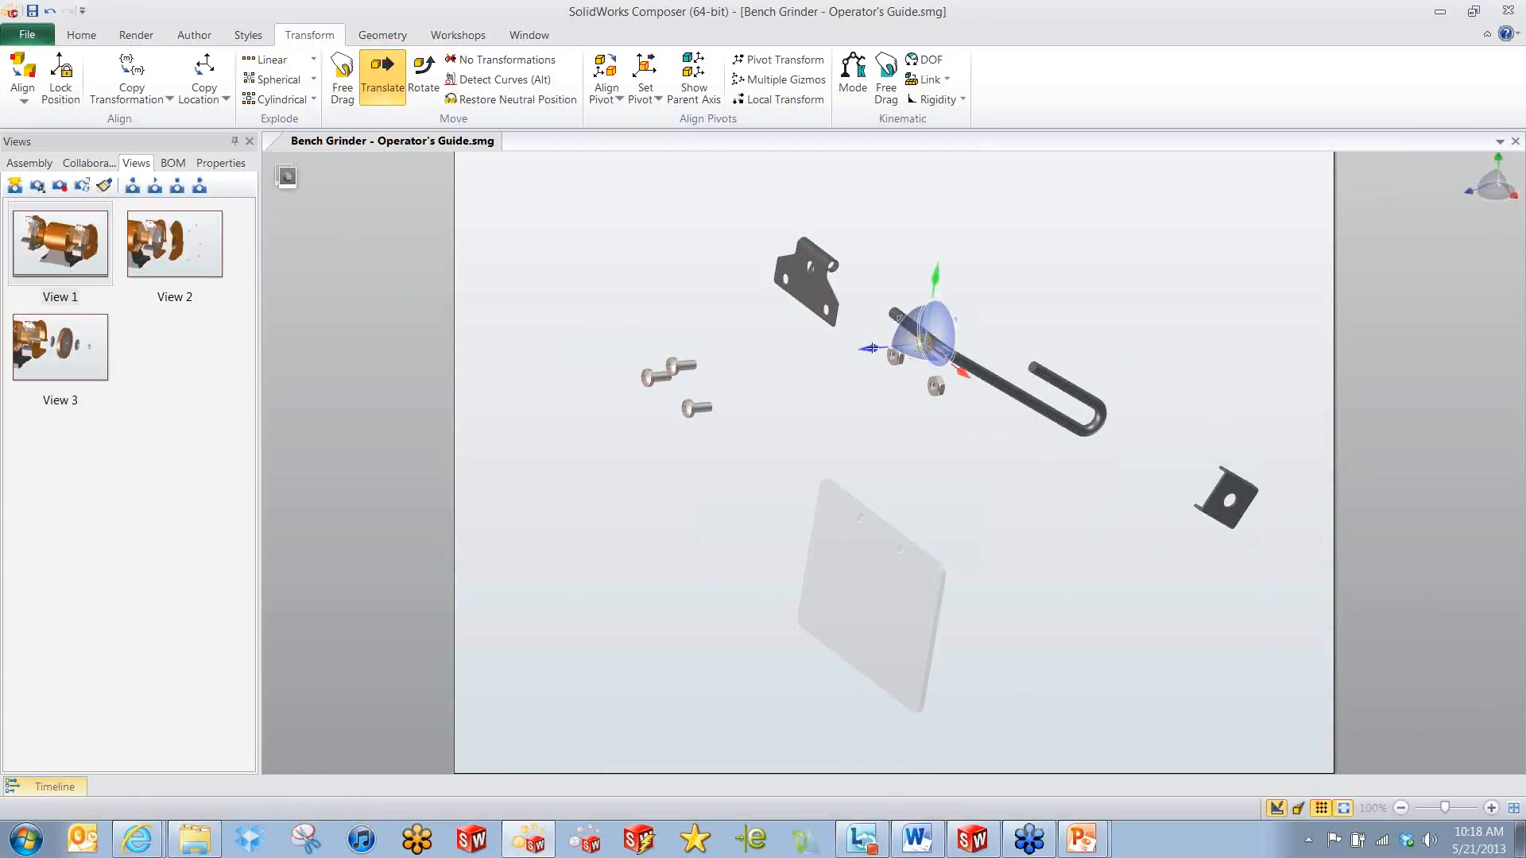
drag(864, 349, 942, 397)
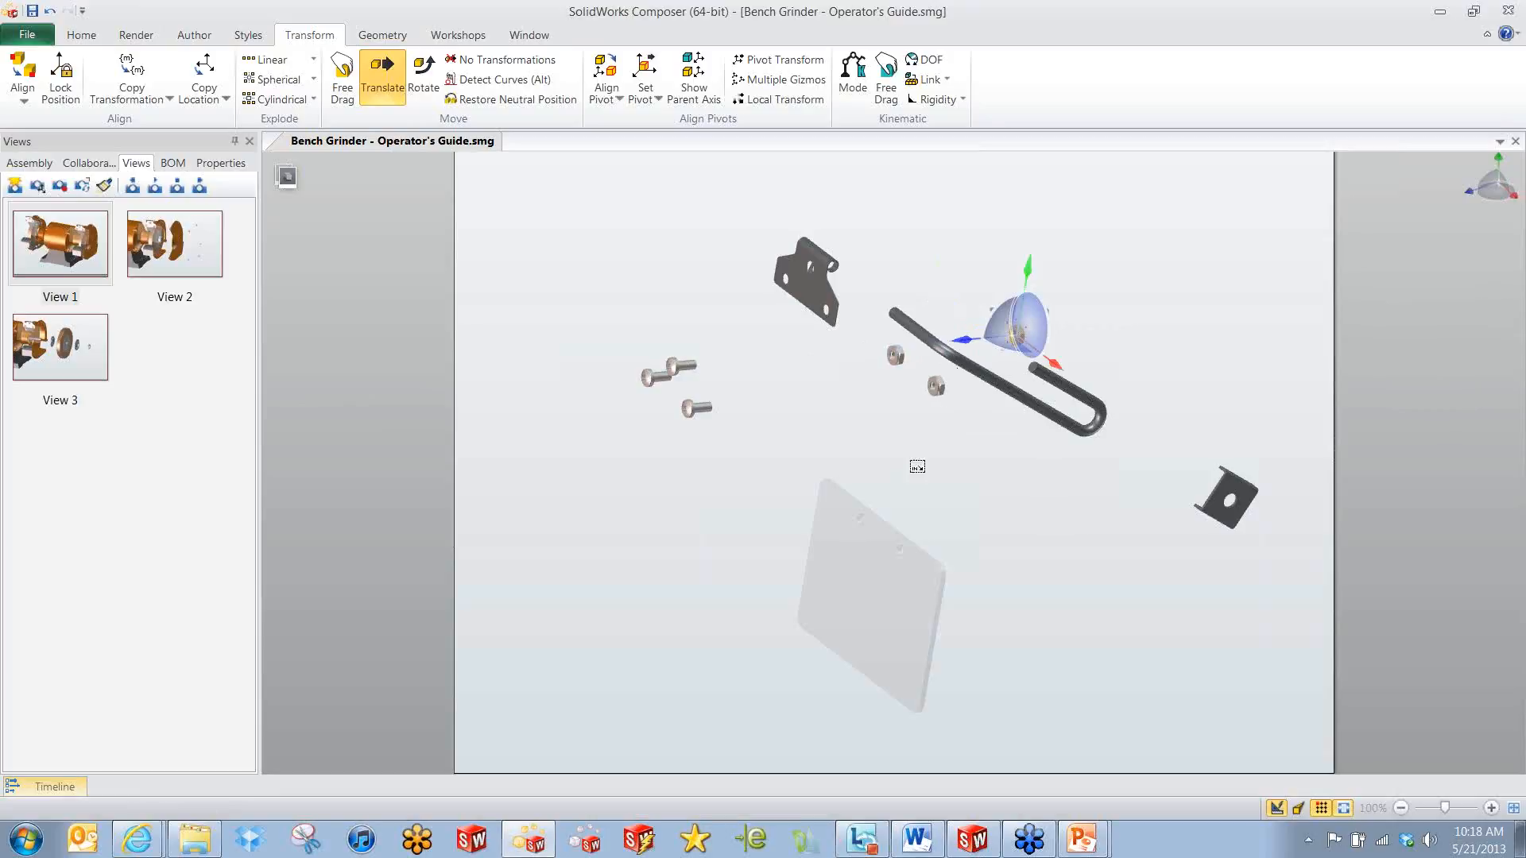
click(910, 460)
Copy the moved nut's transformation to the second nut and the plain washer of the third fastener.
click(893, 358)
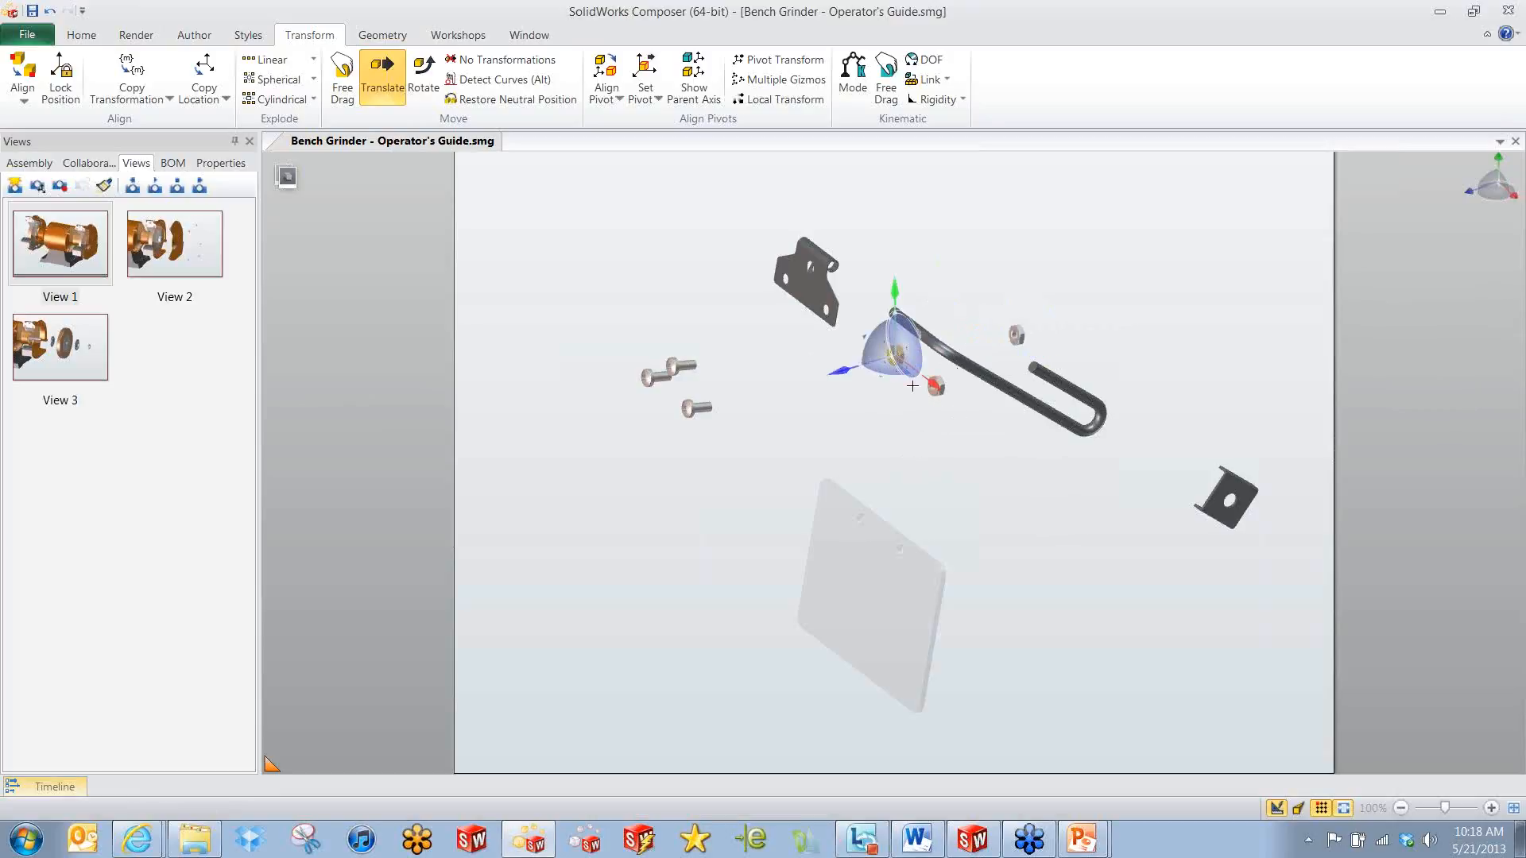
ctrl+click(933, 392)
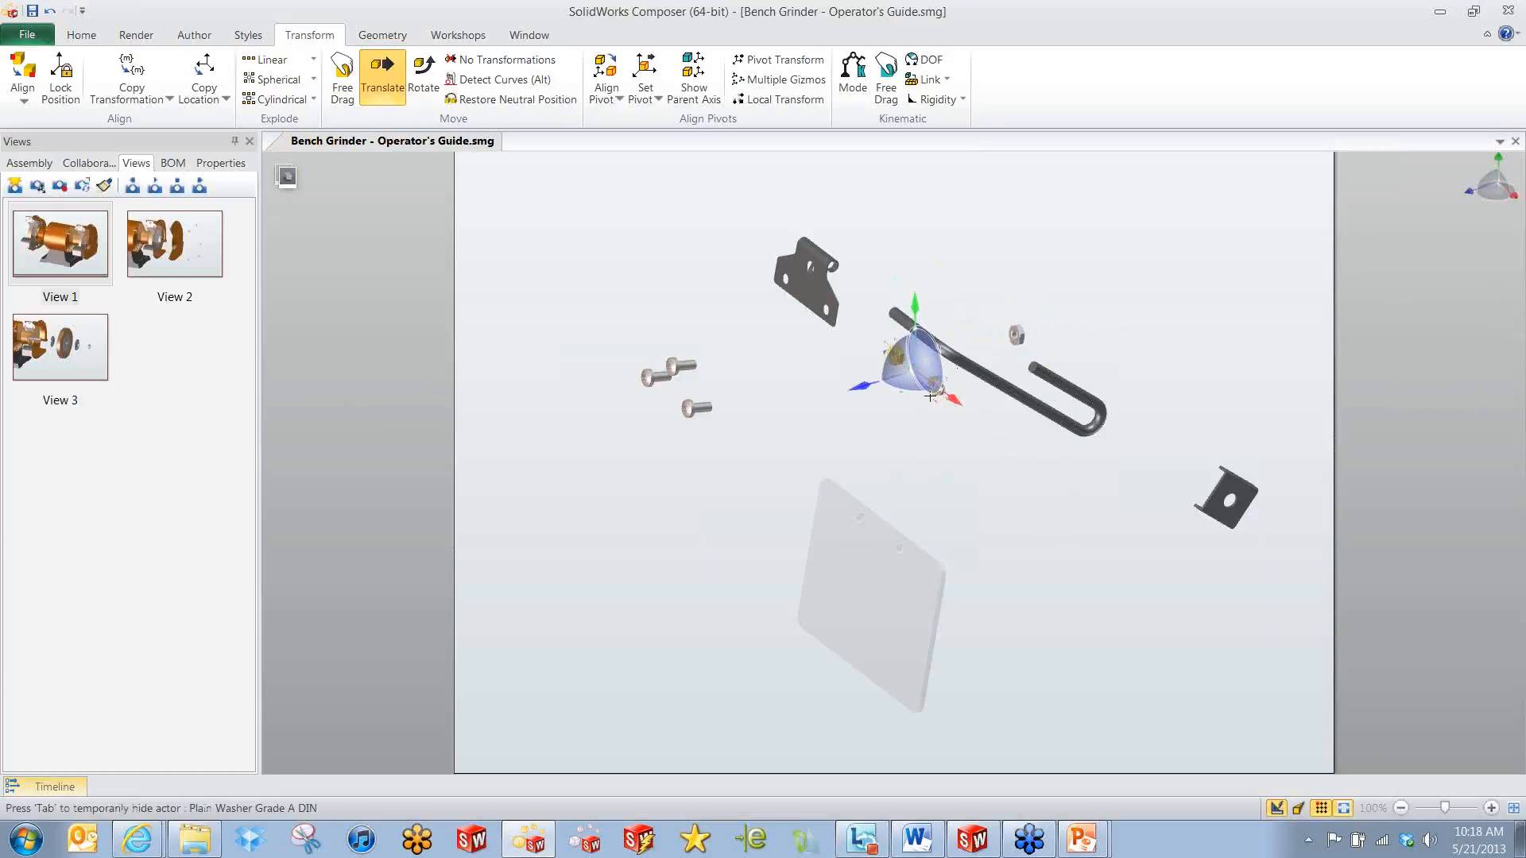
right_click(935, 429)
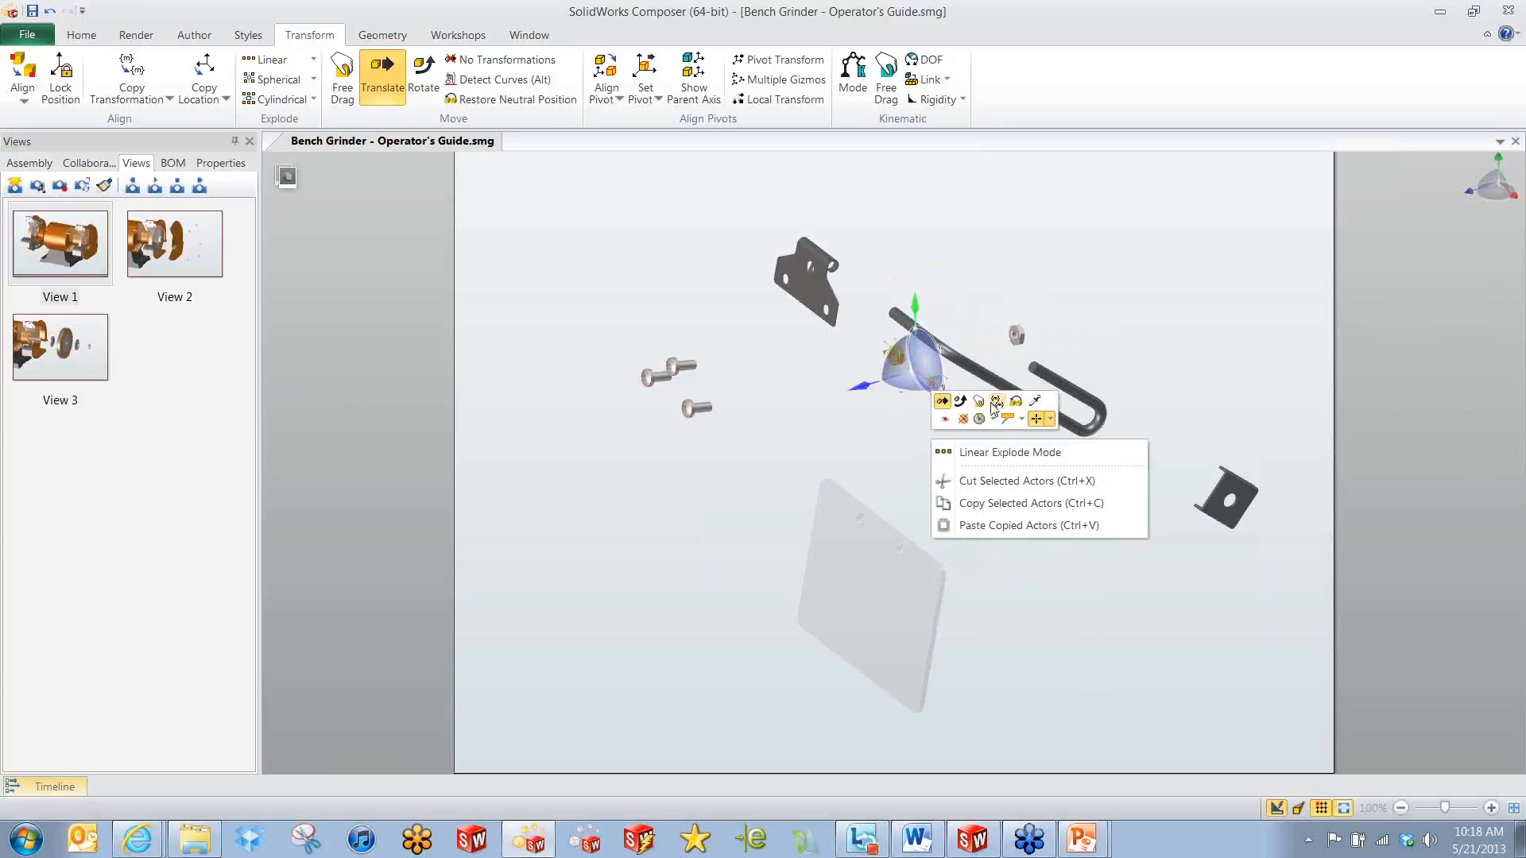
click(990, 407)
click(1020, 343)
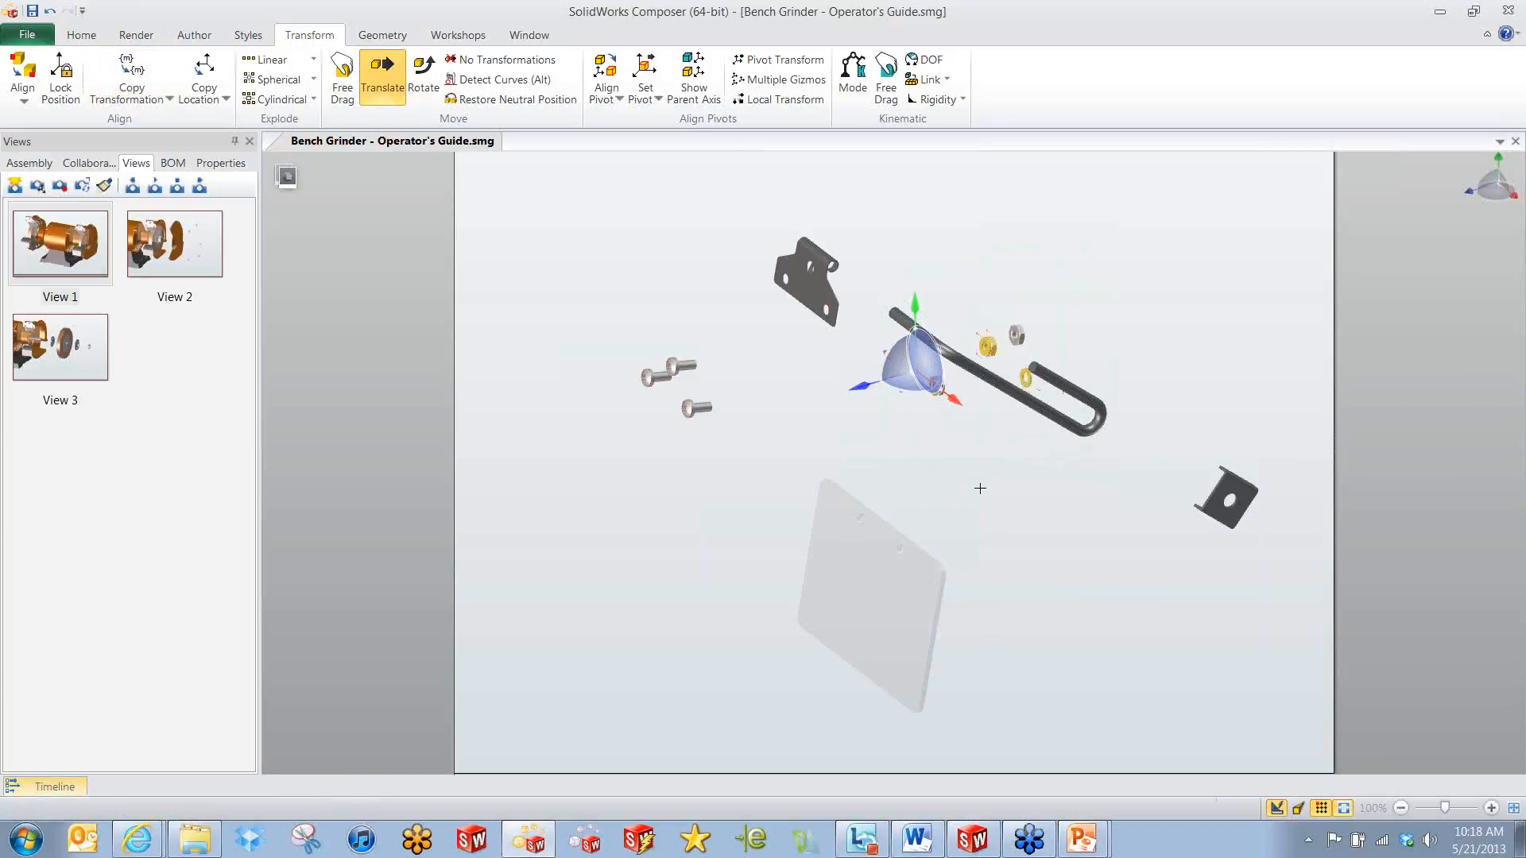
click(980, 488)
Copy the same transformation to the remaining nut left beside the shield rod.
middle_drag(980, 488, 975, 466)
click(940, 391)
right_click(1001, 451)
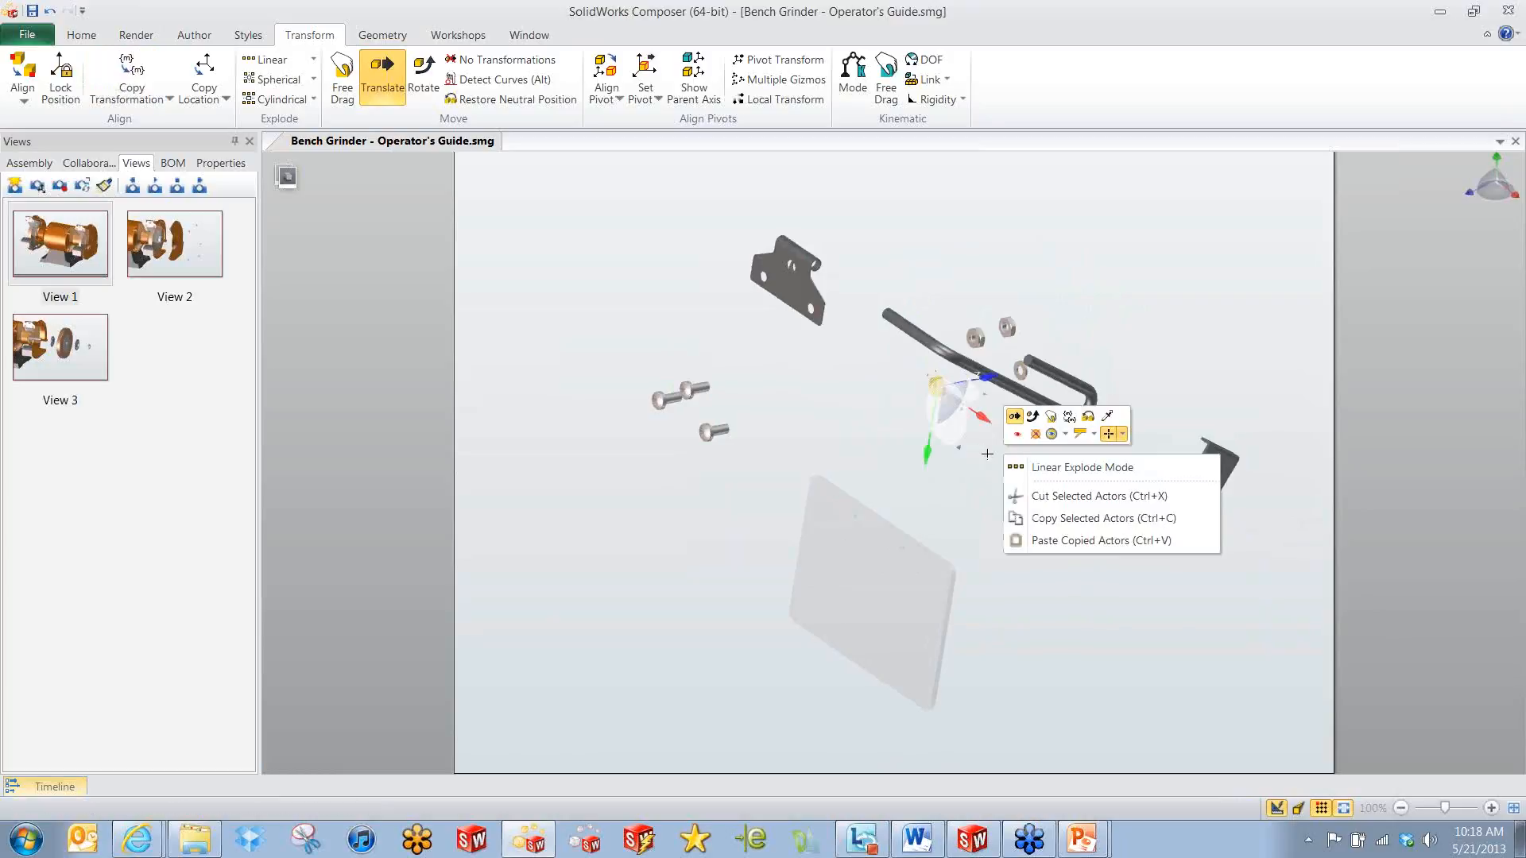
click(1069, 417)
click(1040, 502)
middle_drag(1040, 502, 1002, 477)
scroll(1015, 360, up, 2)
scroll(1016, 359, up, 5)
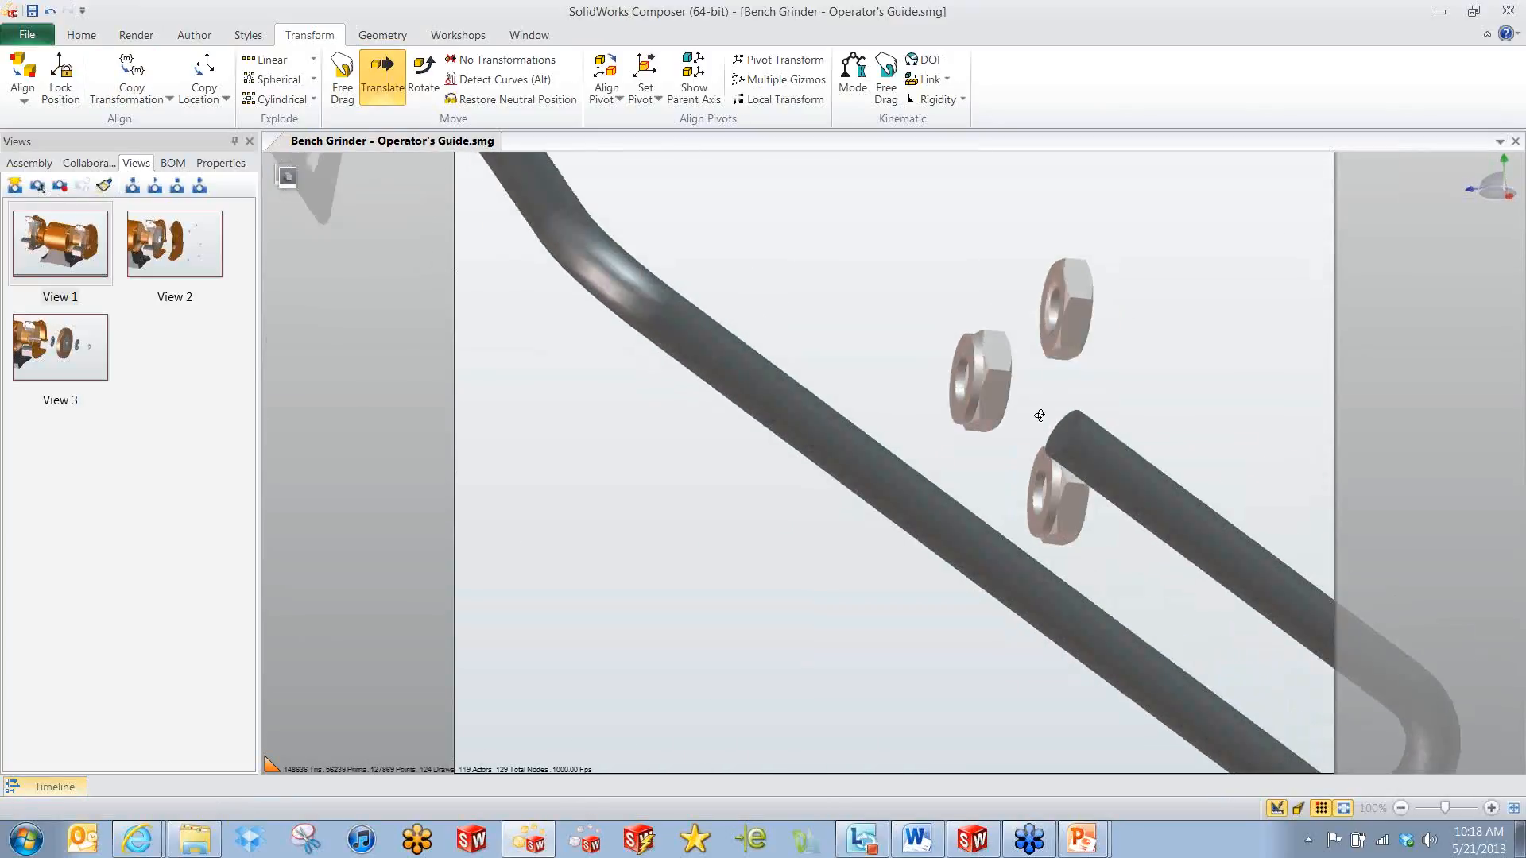
Copy the screws' transformation to the two plain washers that sit with the nuts.
click(1106, 515)
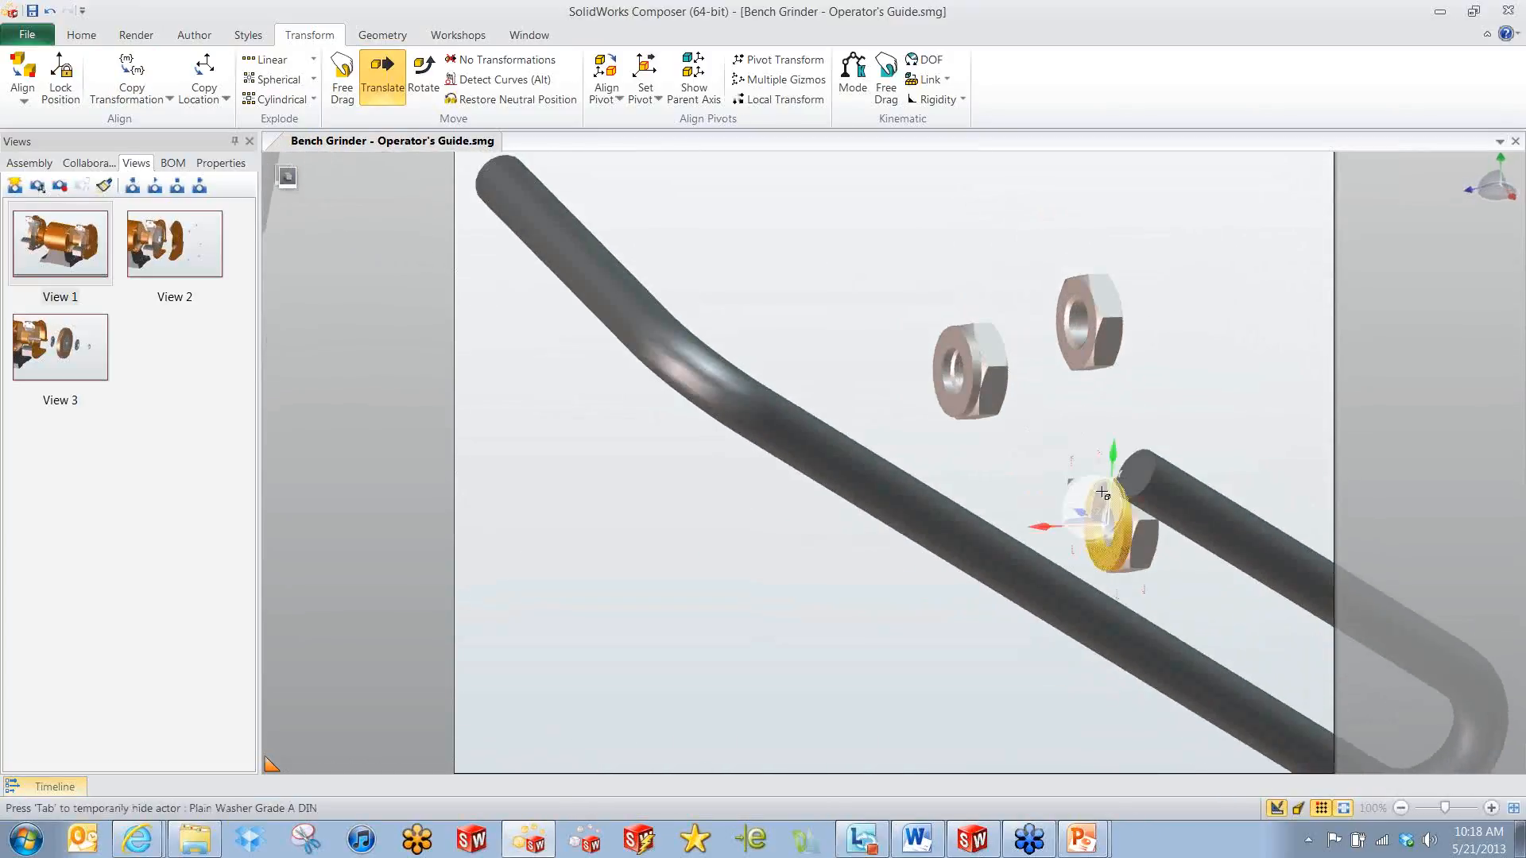
ctrl+click(968, 375)
scroll(874, 461, down, 5)
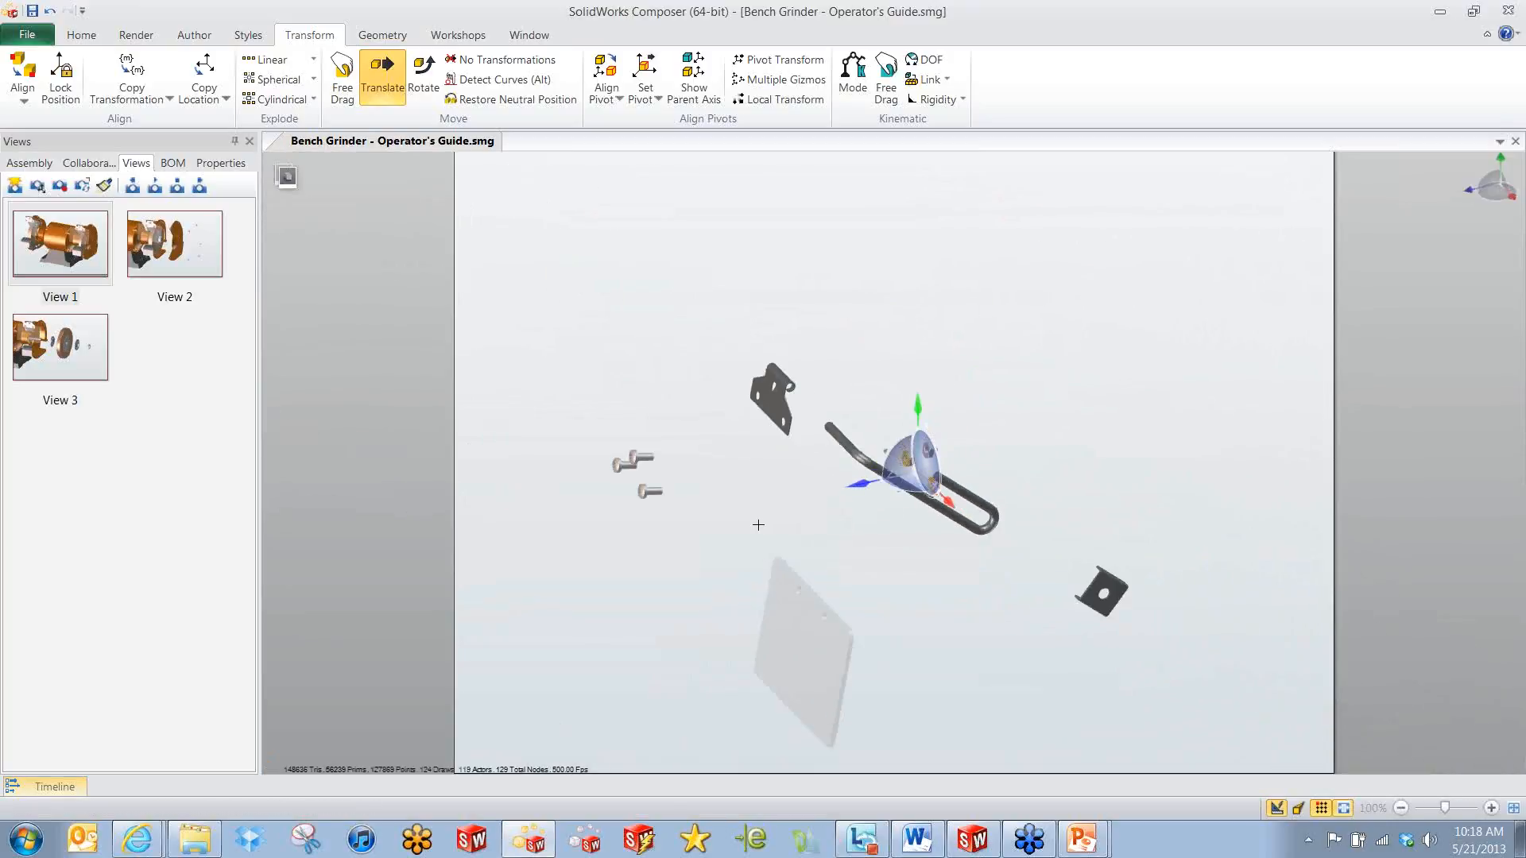
scroll(759, 524, up, 1)
right_click(723, 477)
click(790, 445)
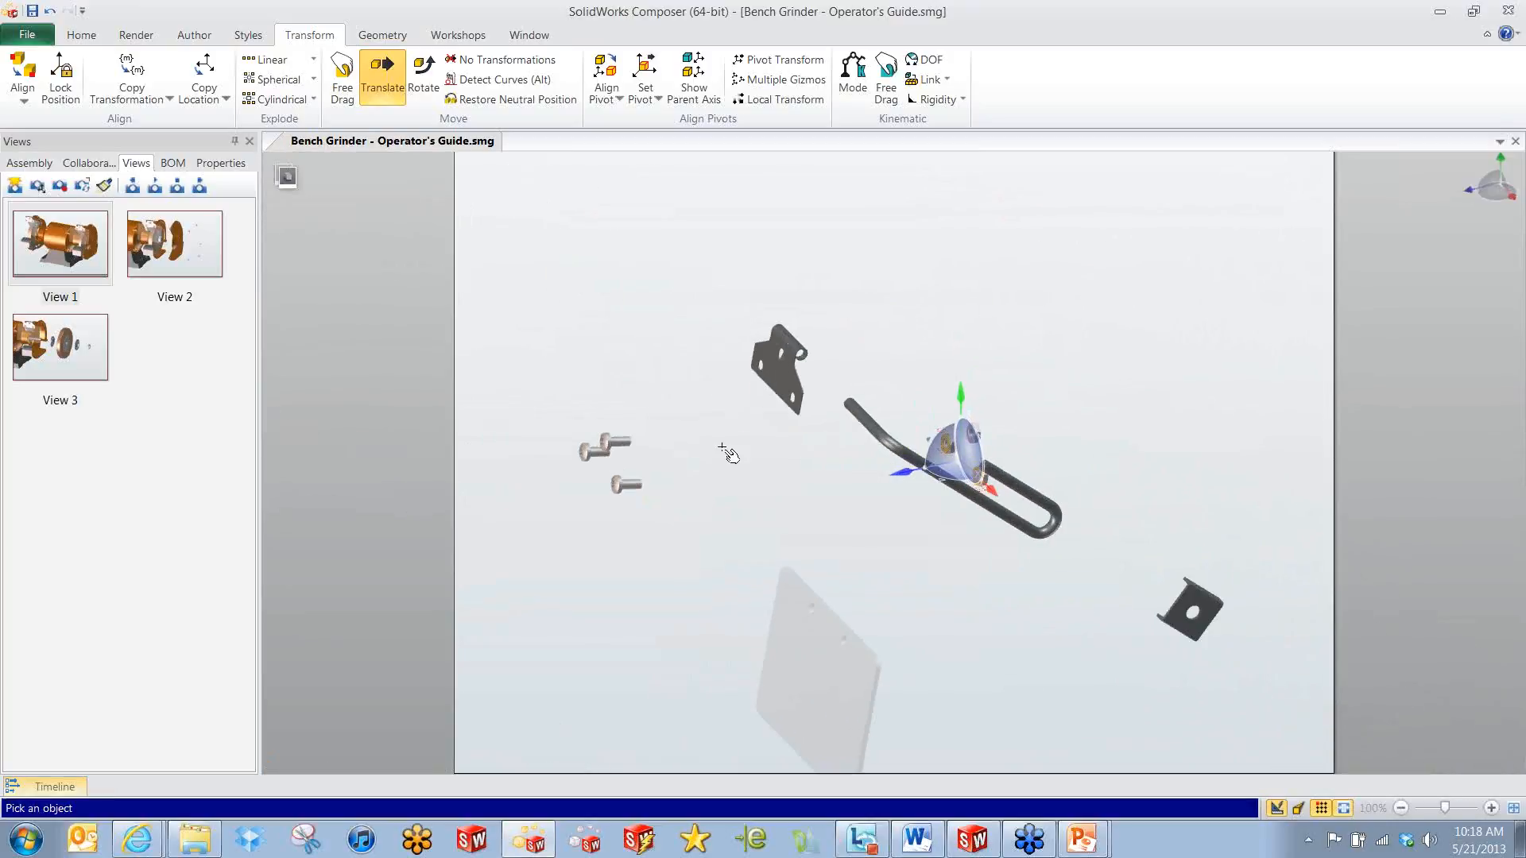
scroll(608, 487, up, 5)
mouse_move(605, 488)
right_down()
mouse_move(542, 453)
mouse_move(590, 476)
right_up()
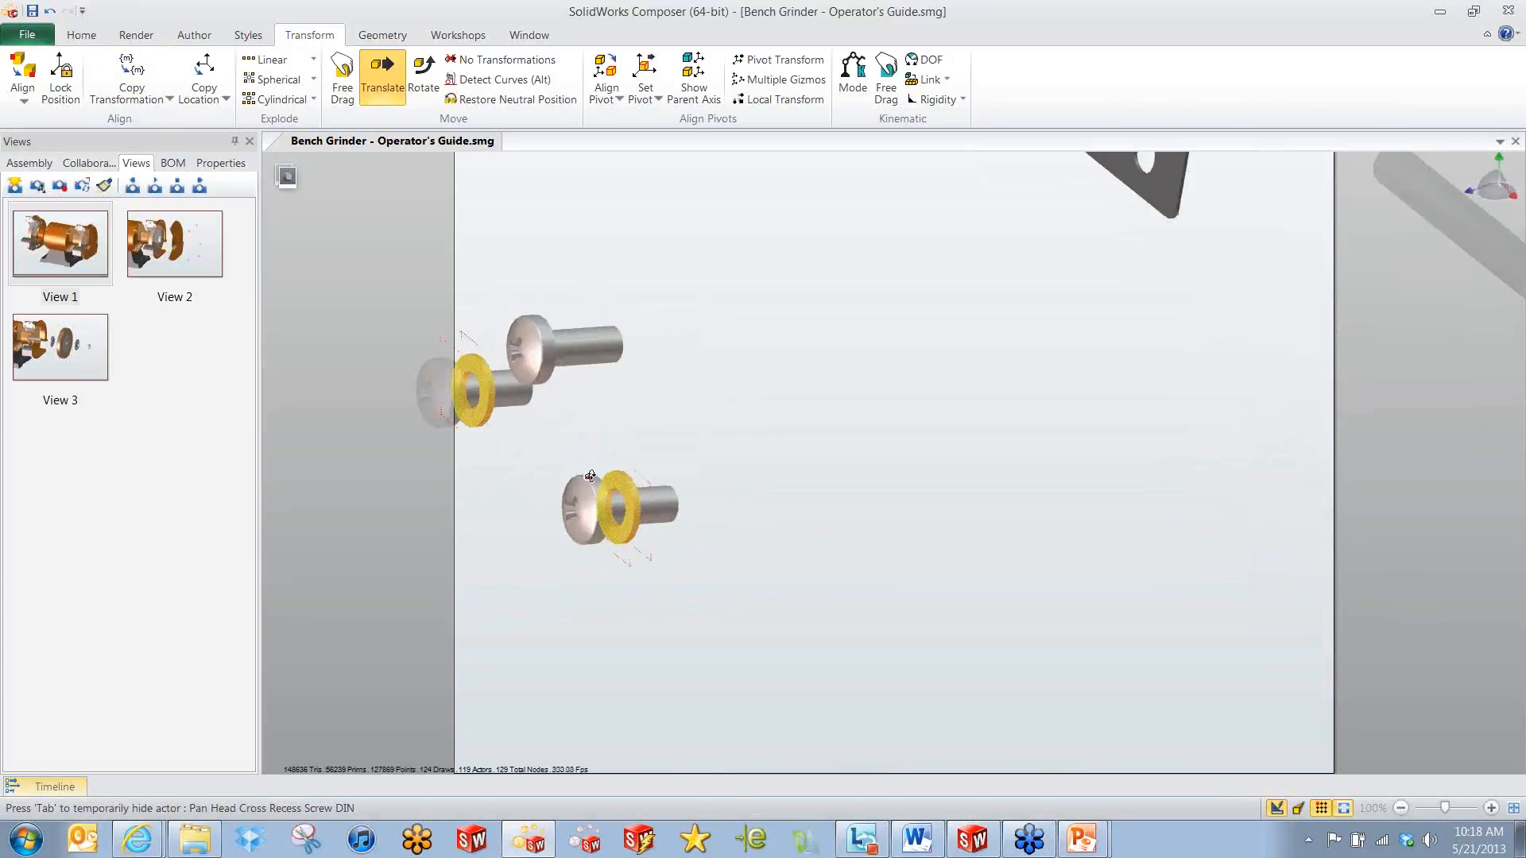
Translate the lower screw's plain washer along the screw axis to a spot between the screws and the shield mount.
scroll(810, 439, down, 5)
right_drag(1233, 401, 775, 395)
click(776, 395)
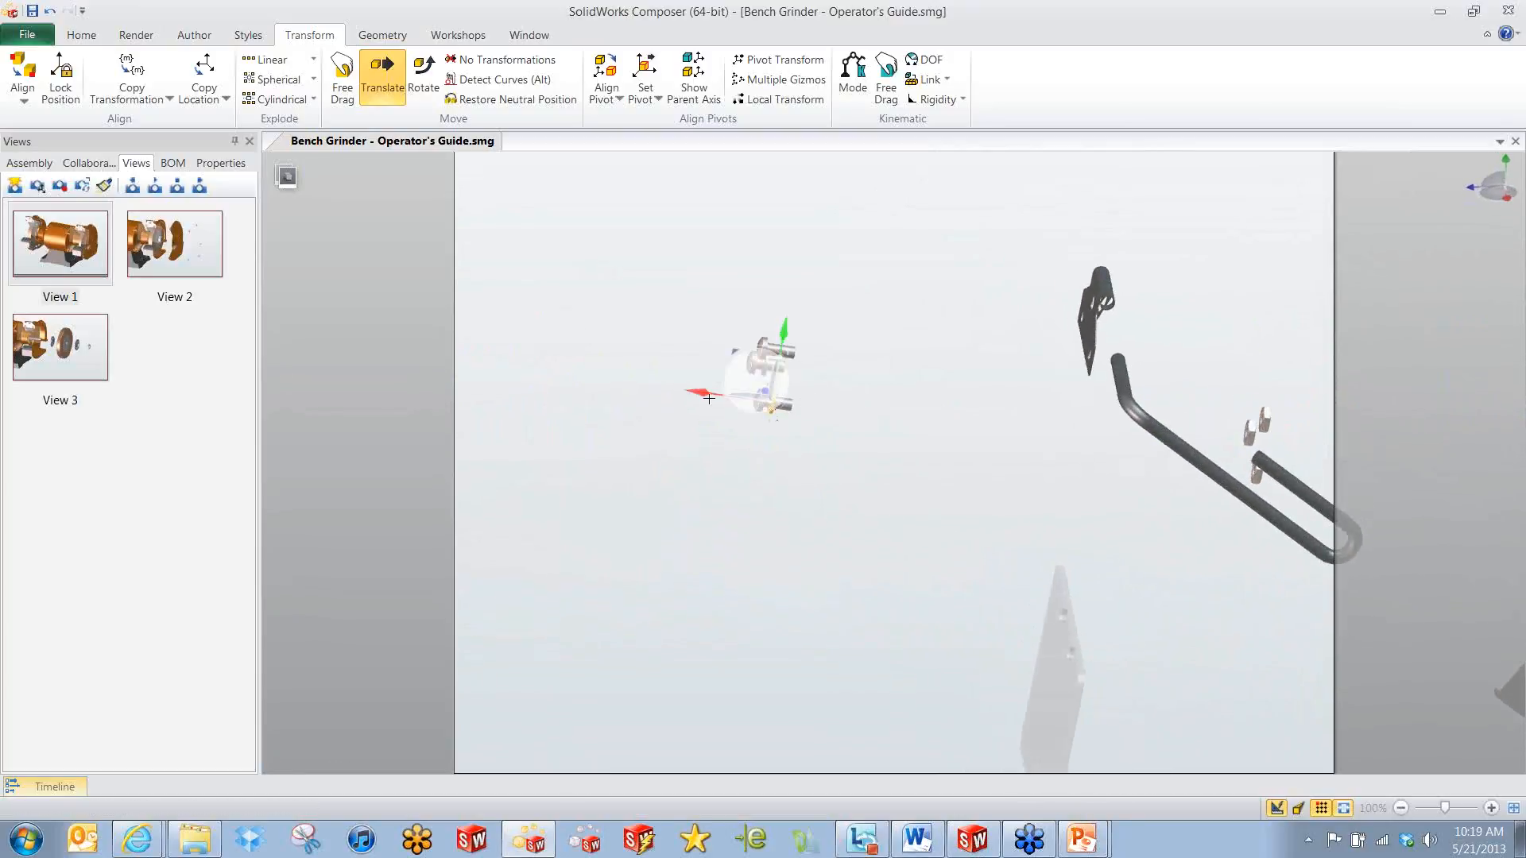
drag(701, 392, 778, 442)
click(747, 479)
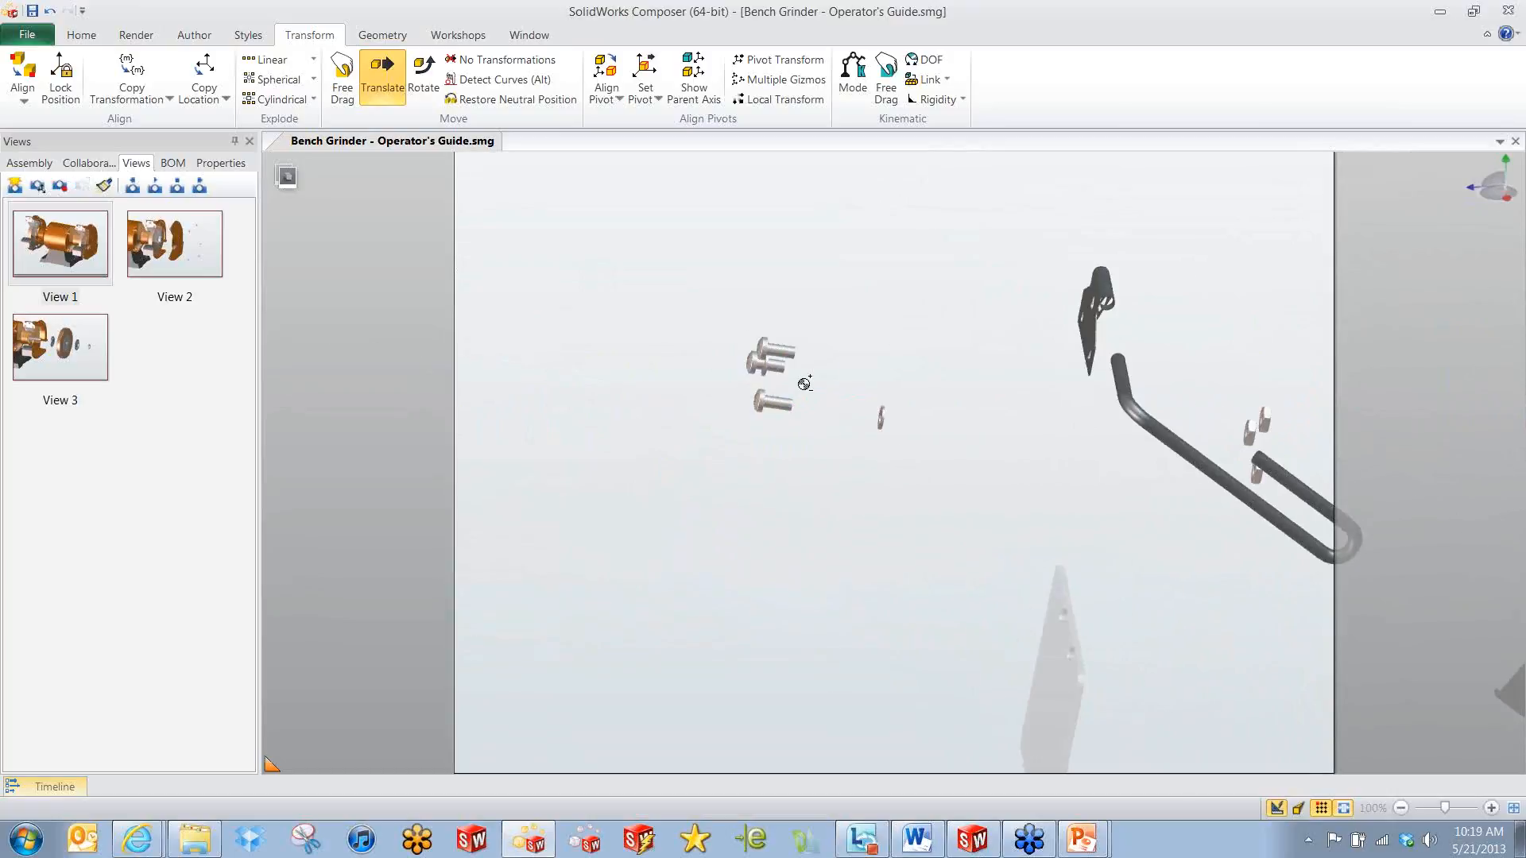
Copy the moved washer's transformation to the second plain washer still on its screw.
scroll(800, 381, up, 4)
click(705, 347)
right_click(942, 341)
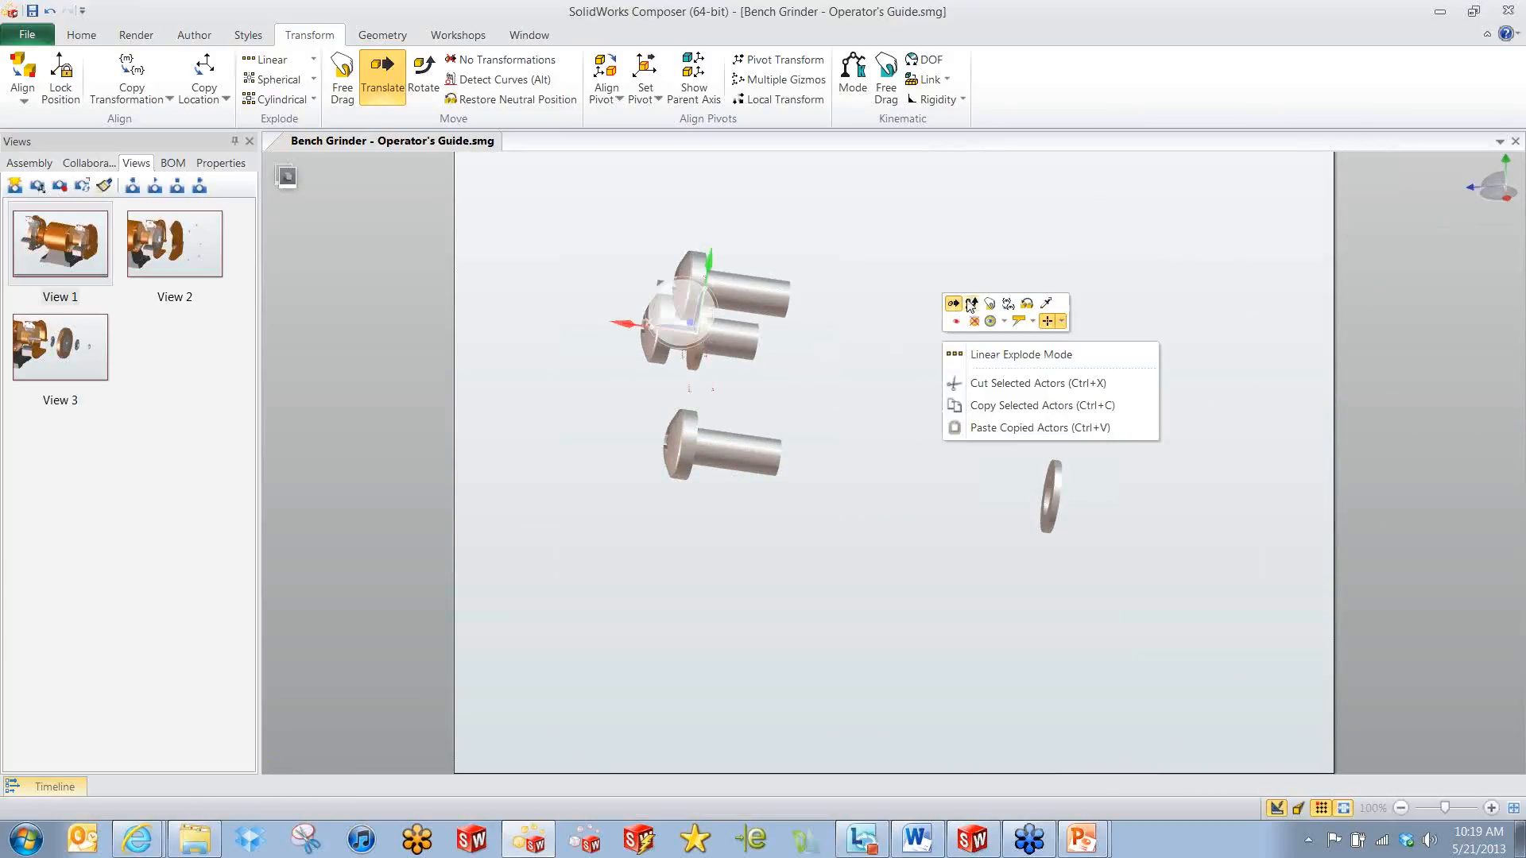
click(1008, 307)
click(1055, 477)
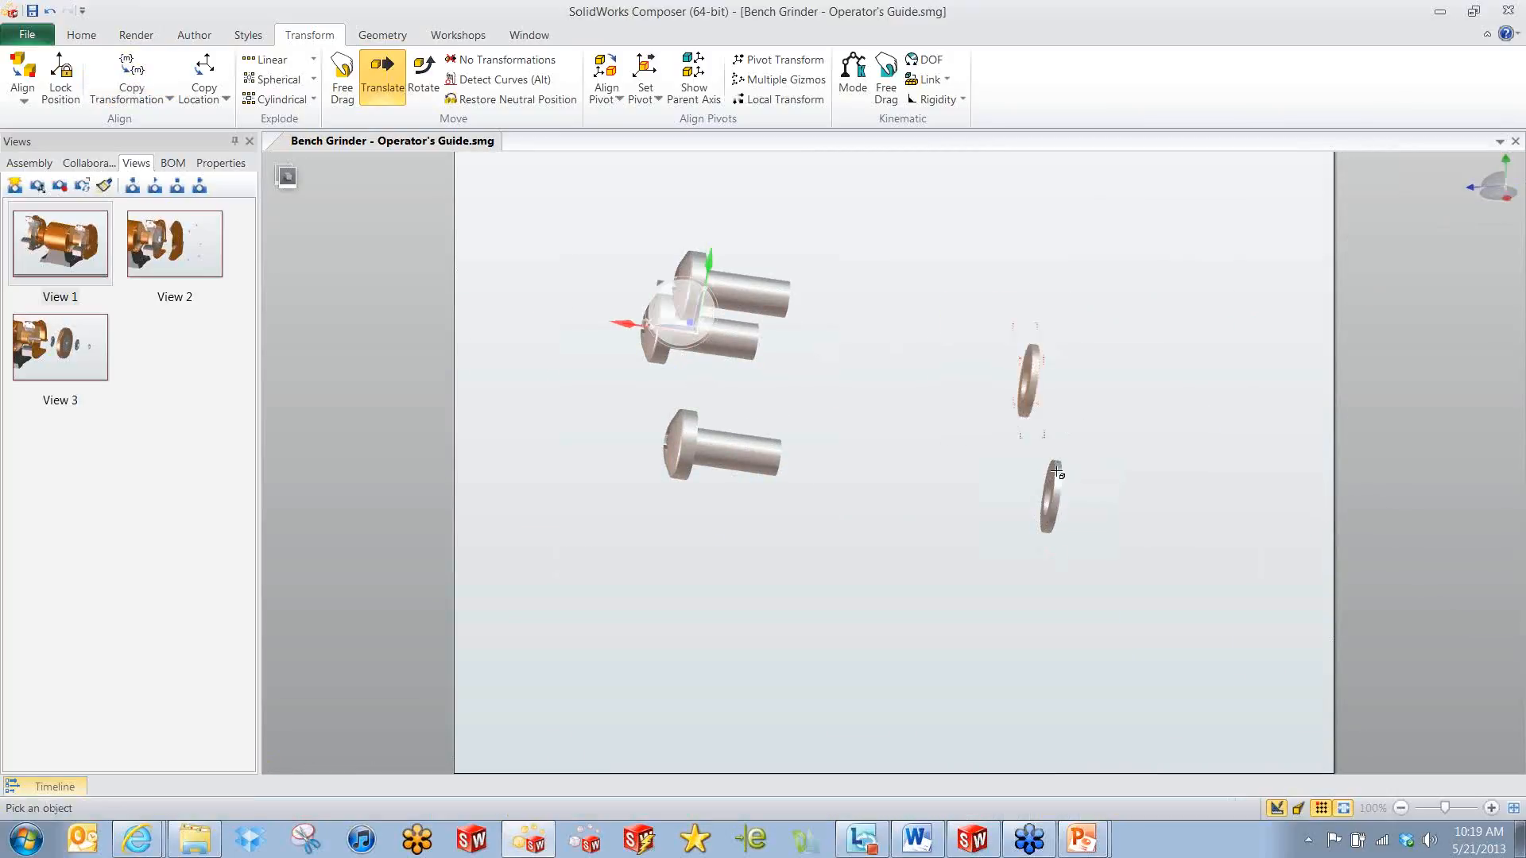
click(970, 477)
Translate the transparent shield upward, closer to the shield mount and rod.
scroll(965, 480, down, 3)
right_drag(940, 490, 961, 429)
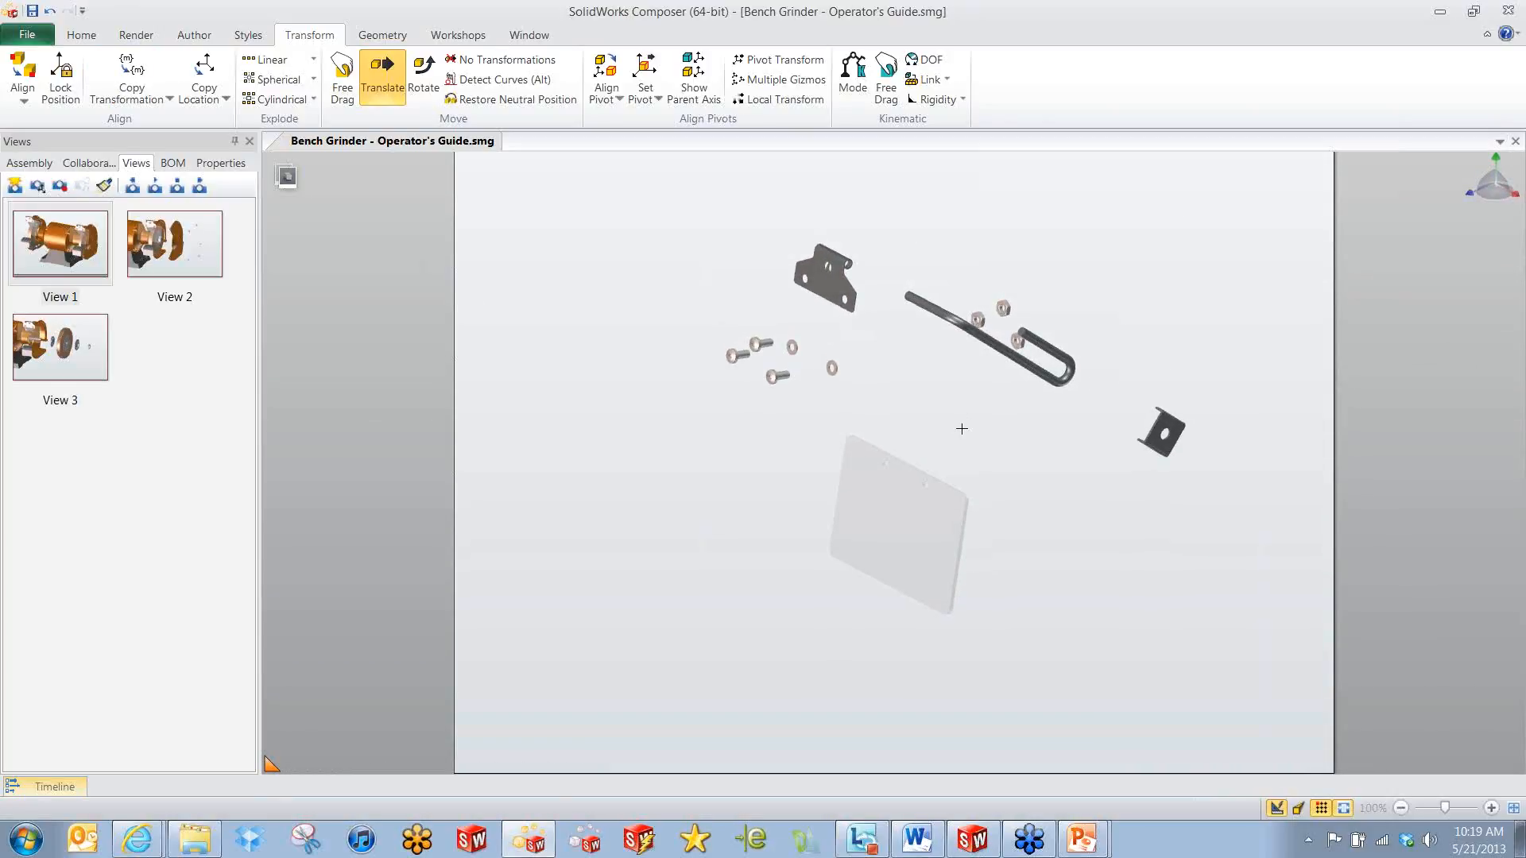
scroll(964, 410, up, 2)
click(903, 528)
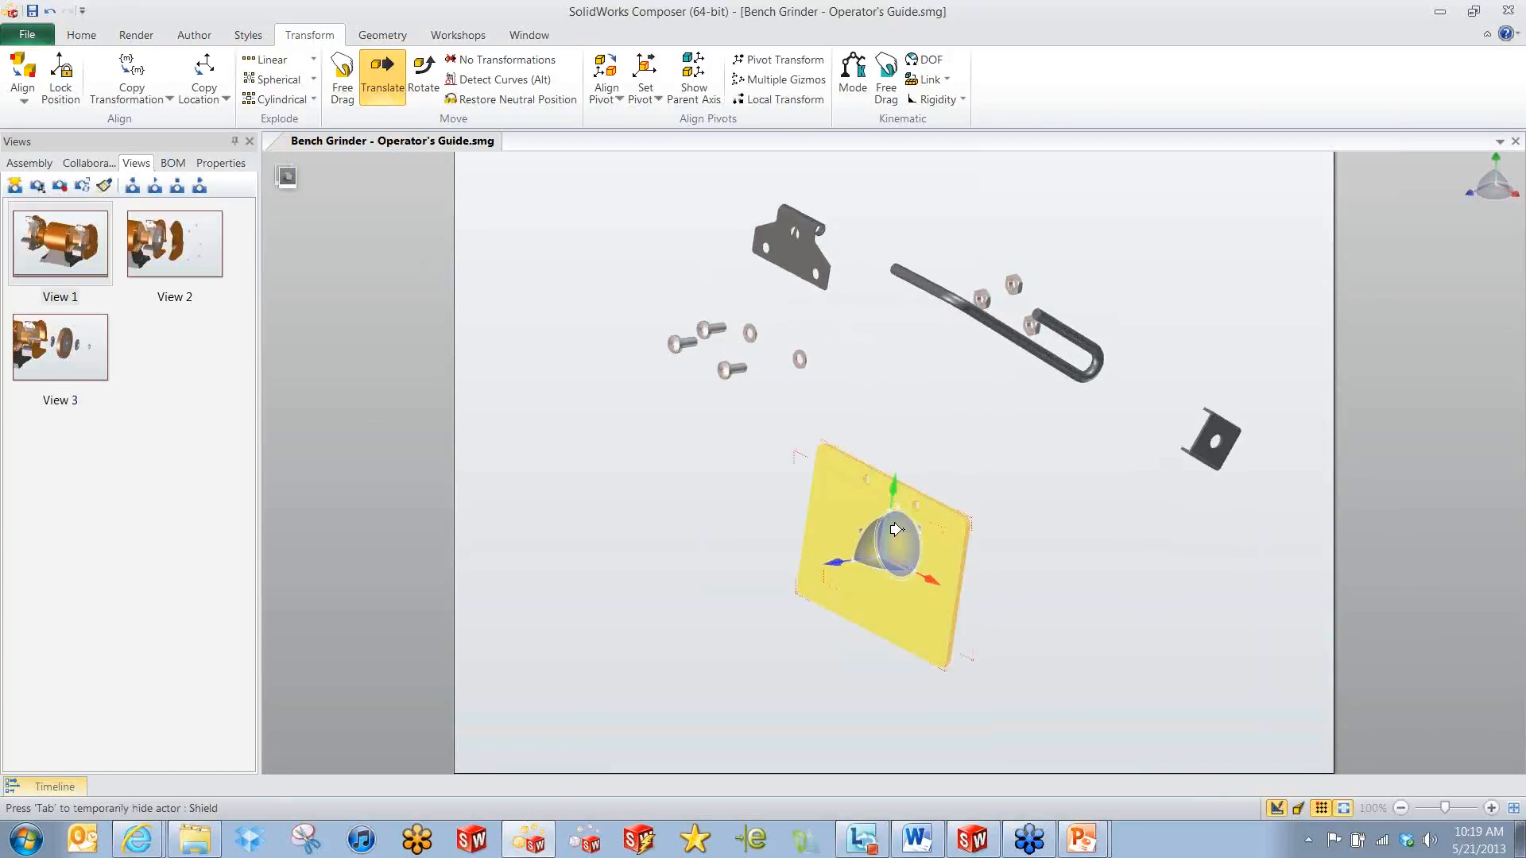
drag(892, 481, 902, 398)
click(788, 531)
Translate the shield rod away from the three nuts so that they no longer overlap.
right_drag(790, 470, 916, 329)
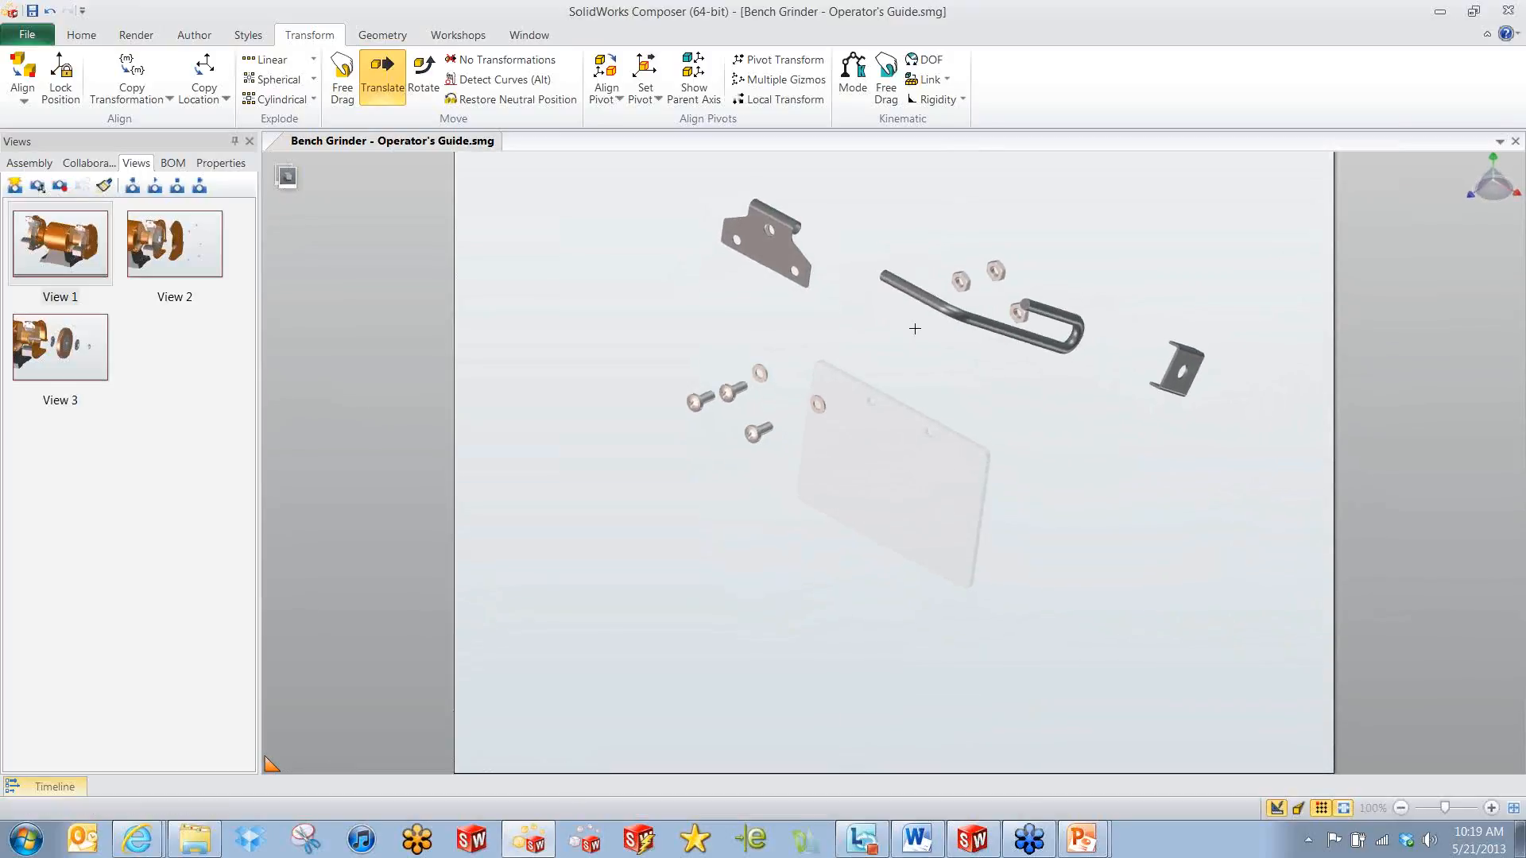
click(939, 308)
drag(928, 273, 967, 300)
click(1135, 470)
Orient the exploded shield assembly on the page and save it as a new view.
right_drag(1134, 470, 1047, 439)
middle_drag(1056, 436, 962, 465)
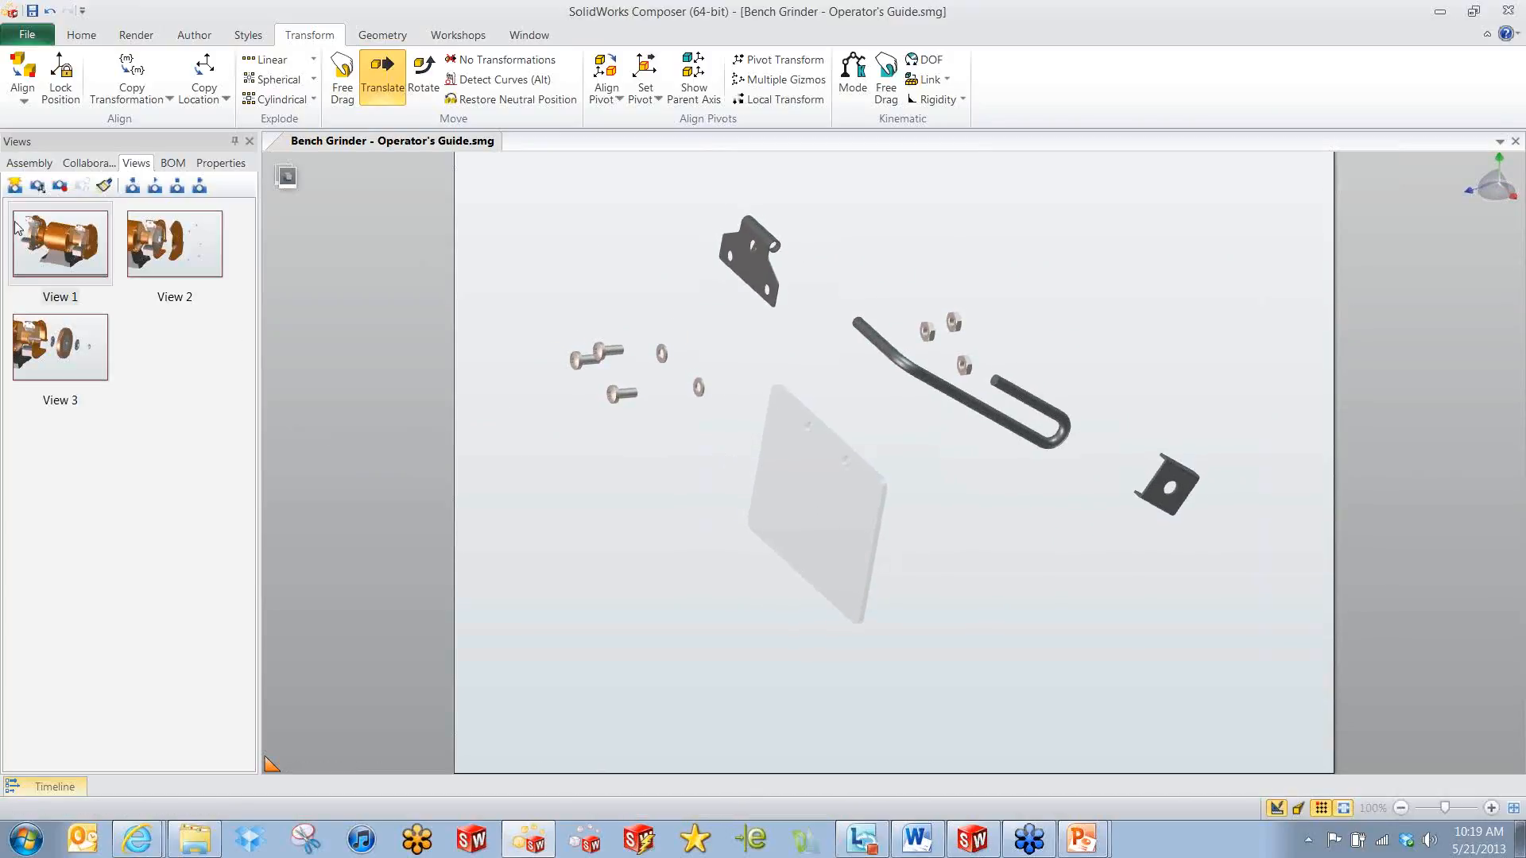
click(14, 186)
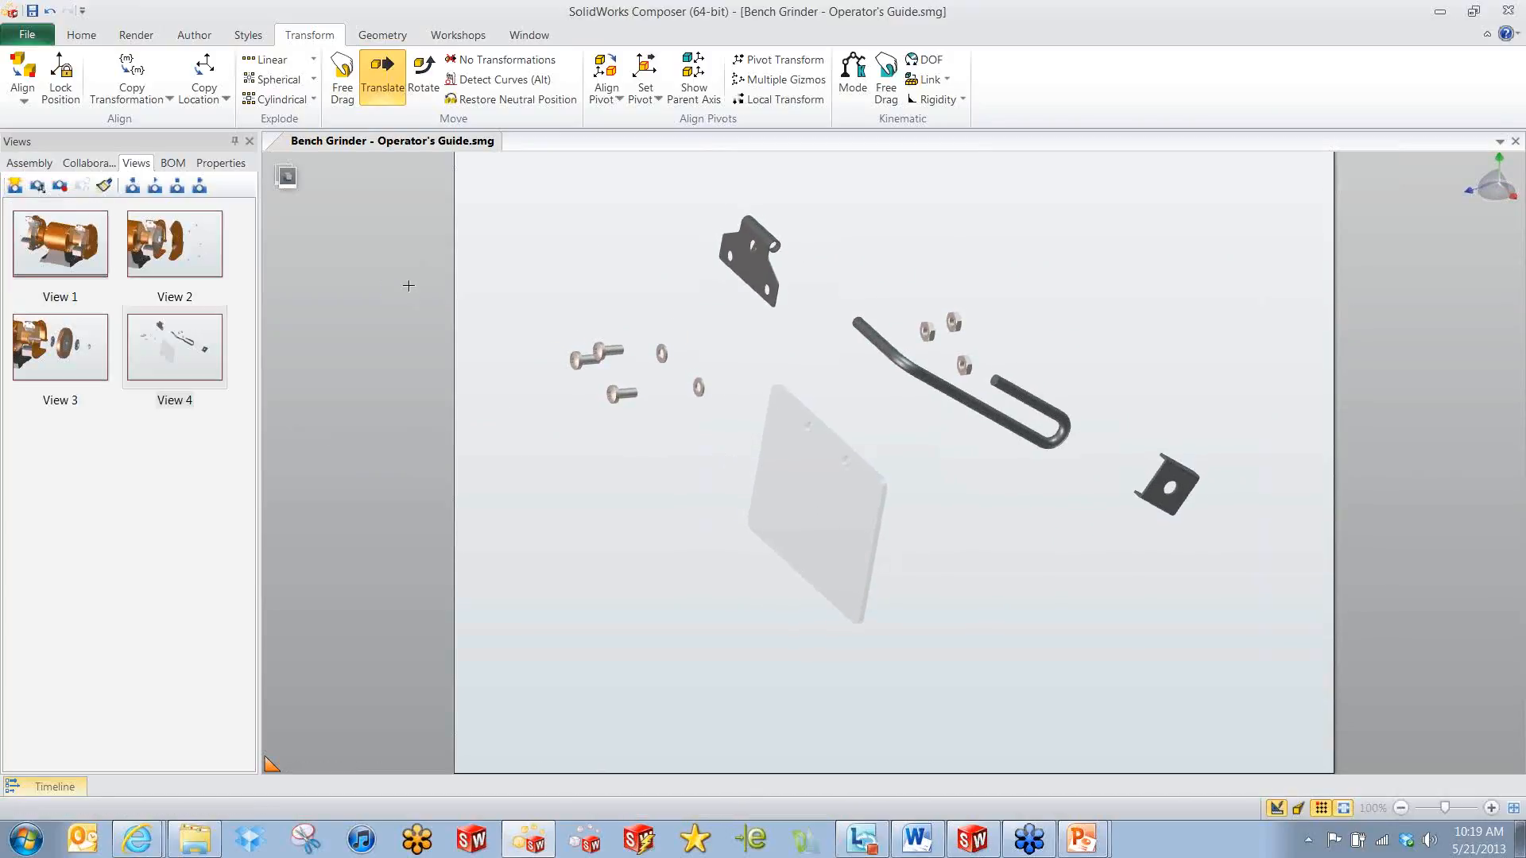
Return to View 1 and temporarily hide the motor body and its covers to examine the parts inside.
click(78, 246)
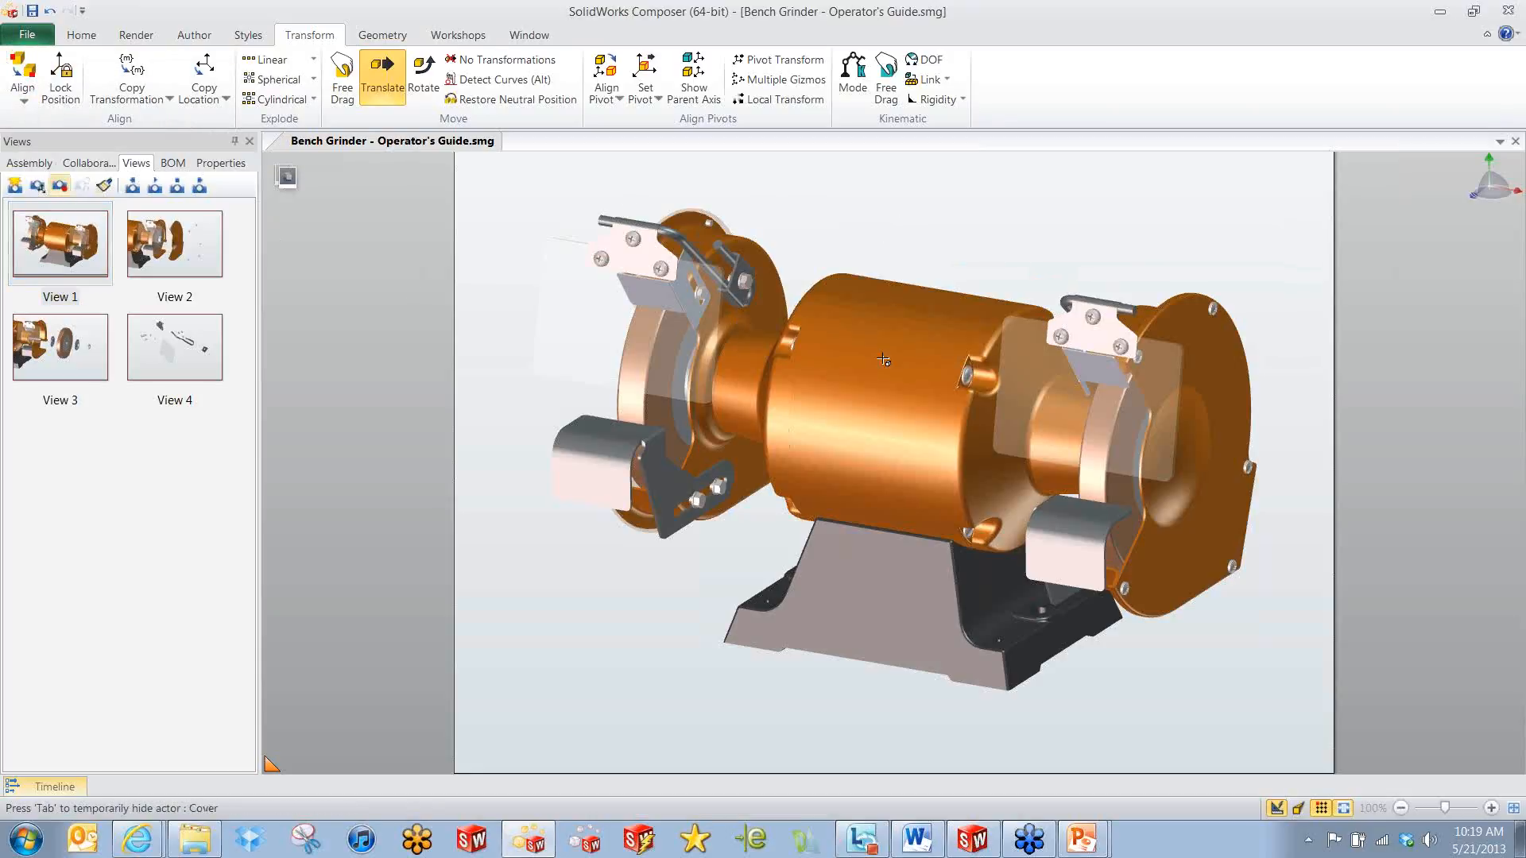
scroll(929, 405, up, 2)
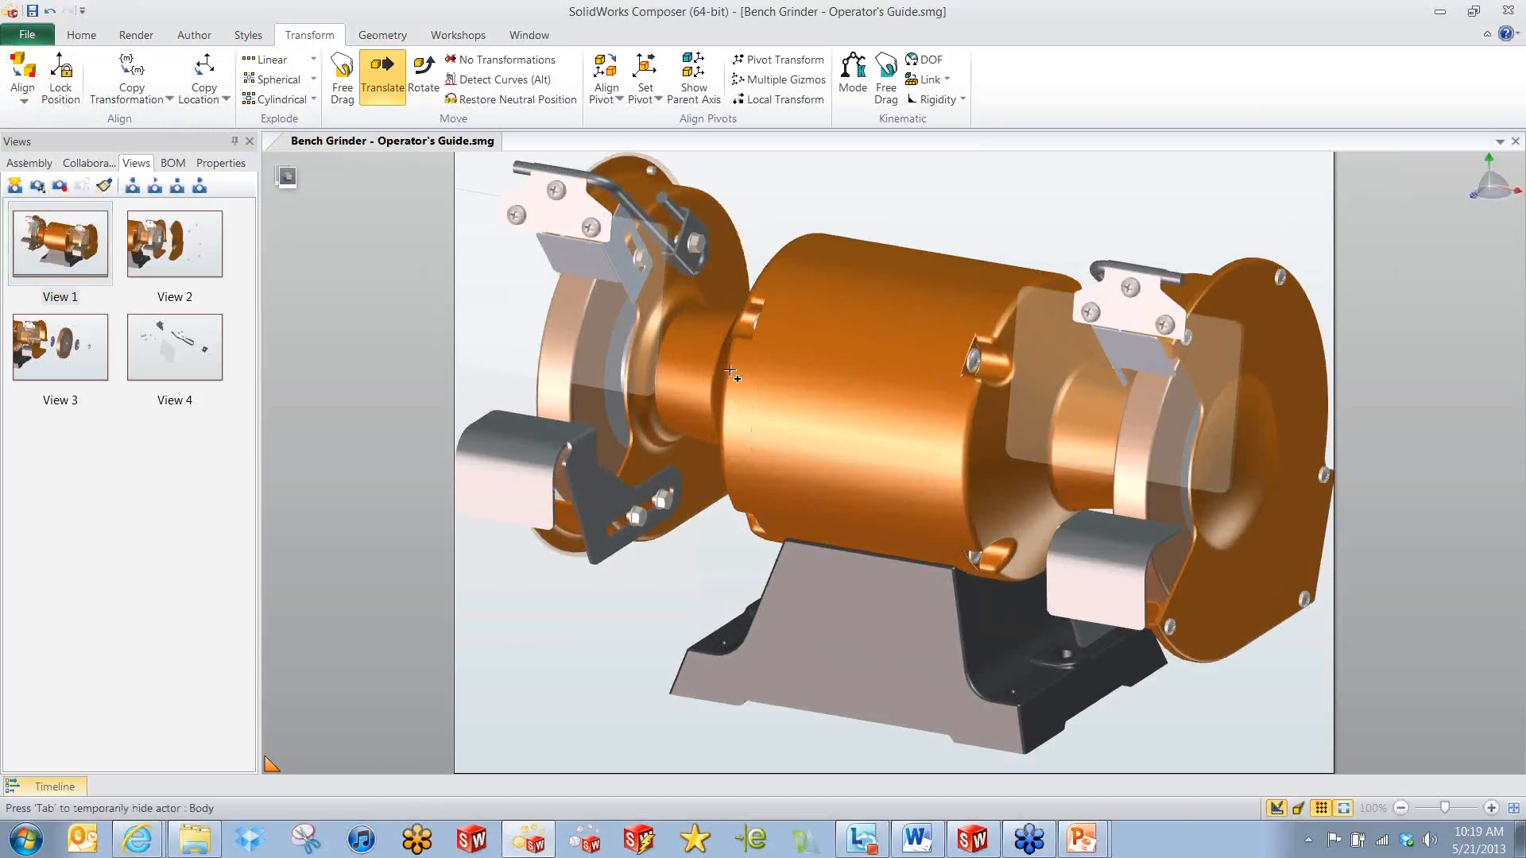
scroll(731, 374, up, 2)
key(Tab)
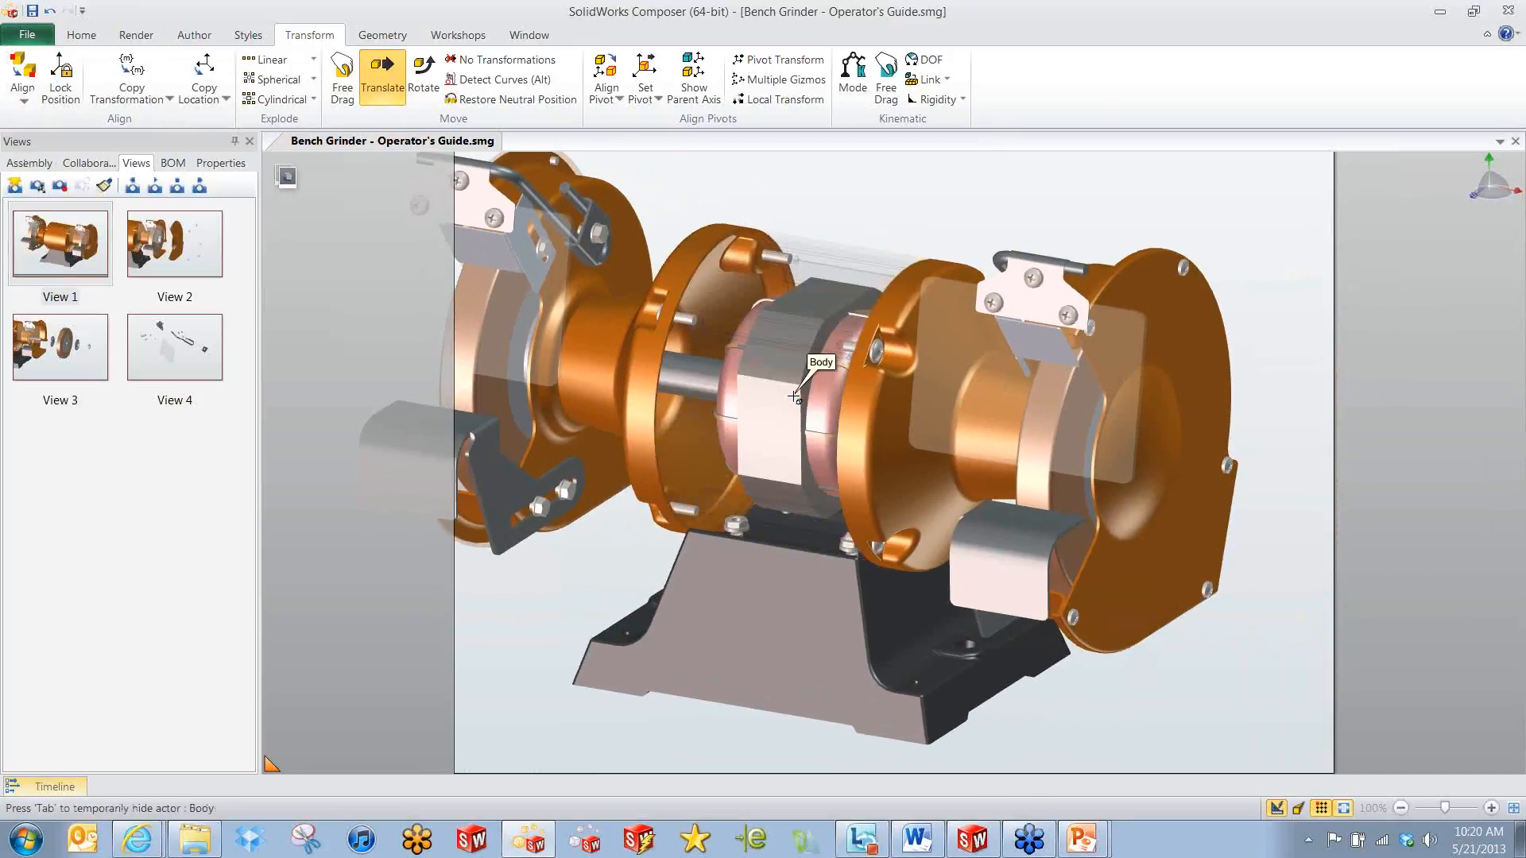
key(Tab)
key(Tab)
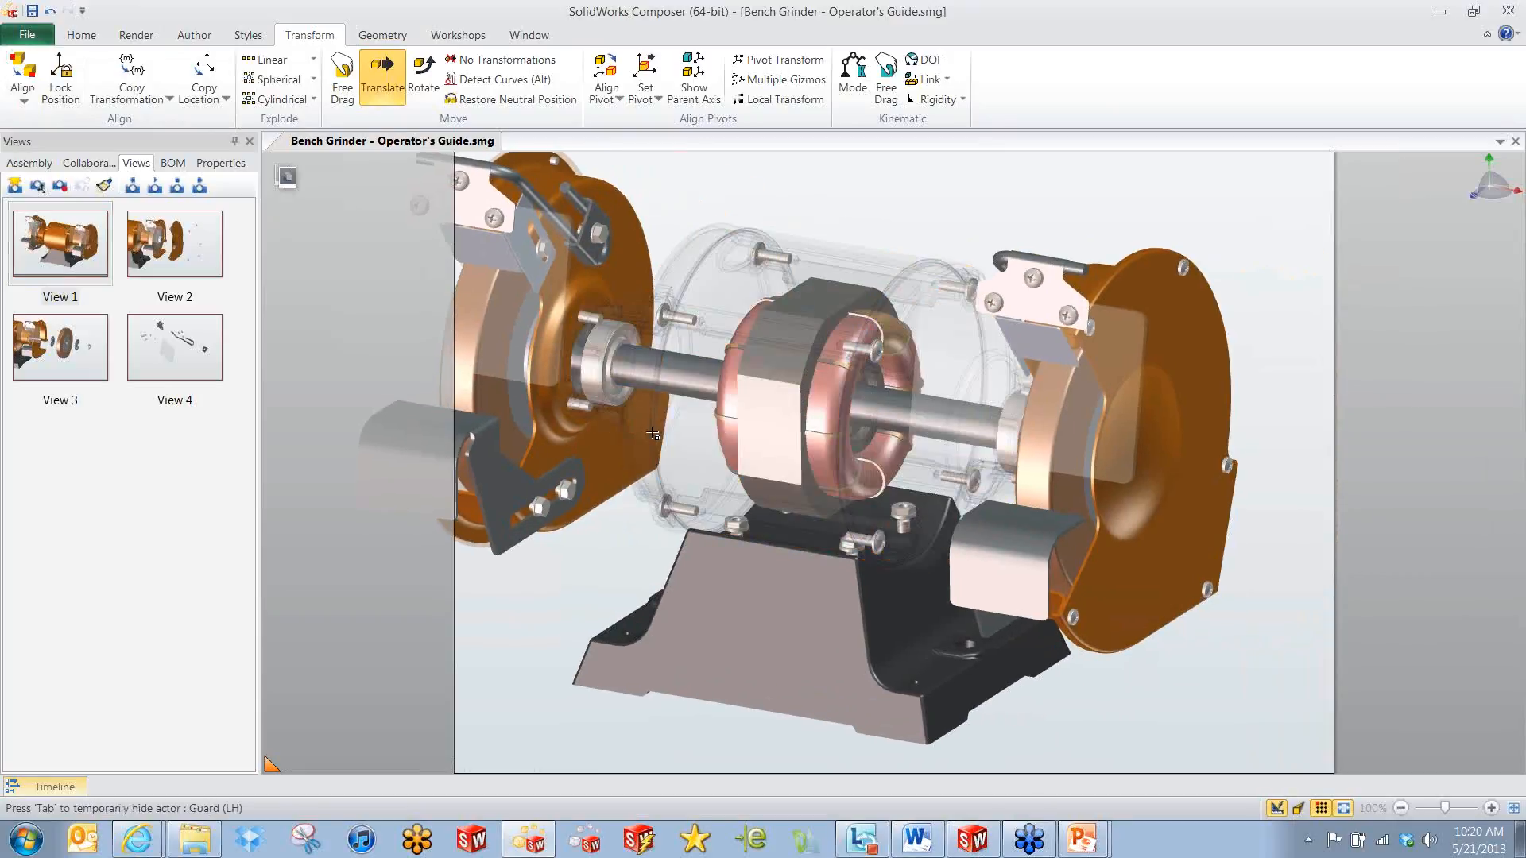
scroll(924, 219, down, 3)
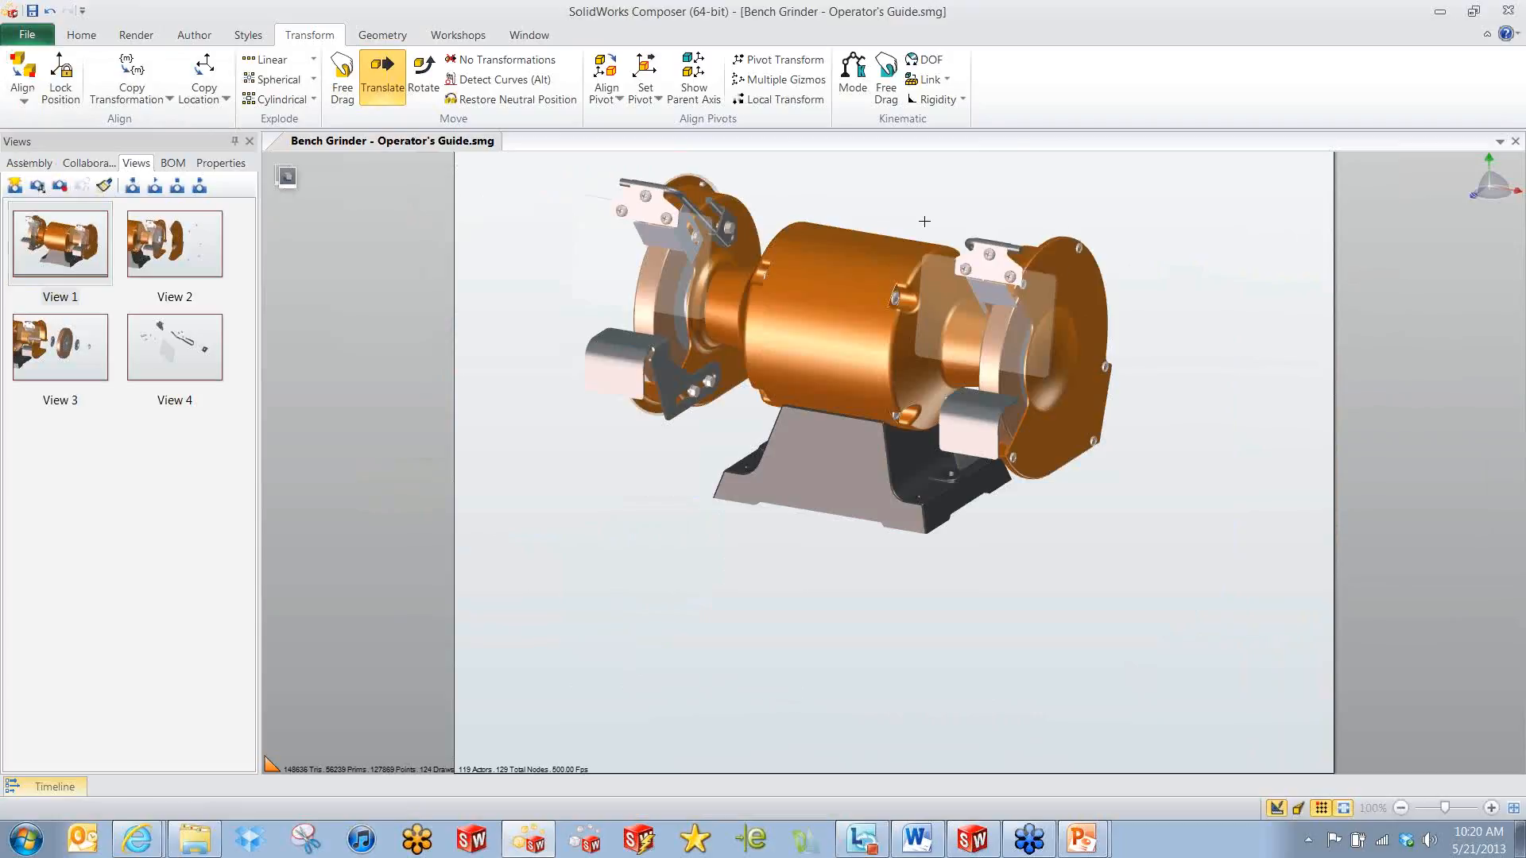
Show the Digger over the lower part of the right guard and increase its magnification.
drag(924, 221, 886, 249)
drag(791, 288, 906, 563)
scroll(1015, 478, up, 2)
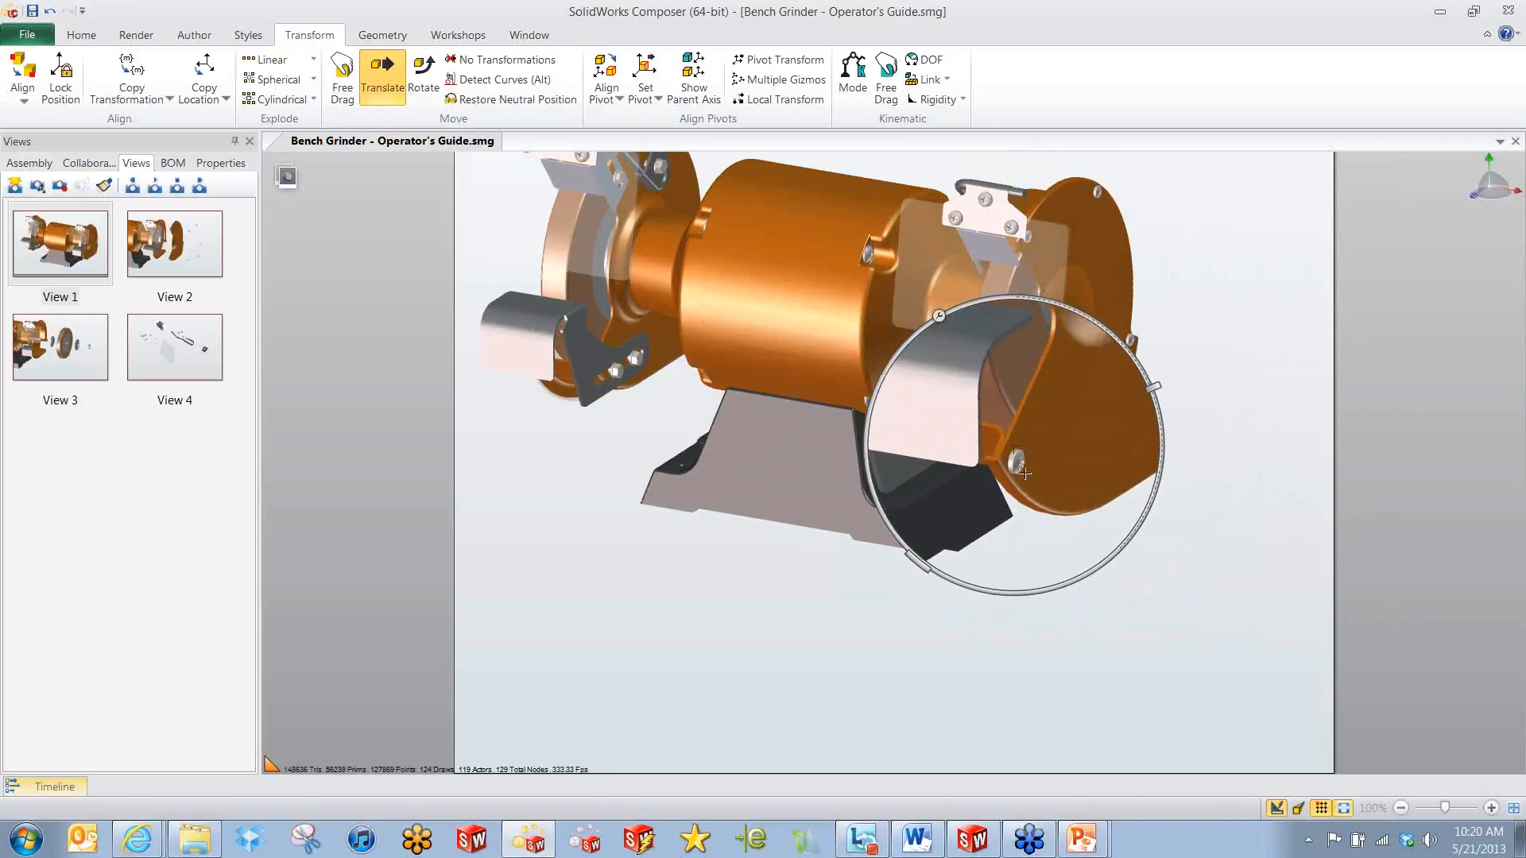
drag(1152, 387, 1077, 306)
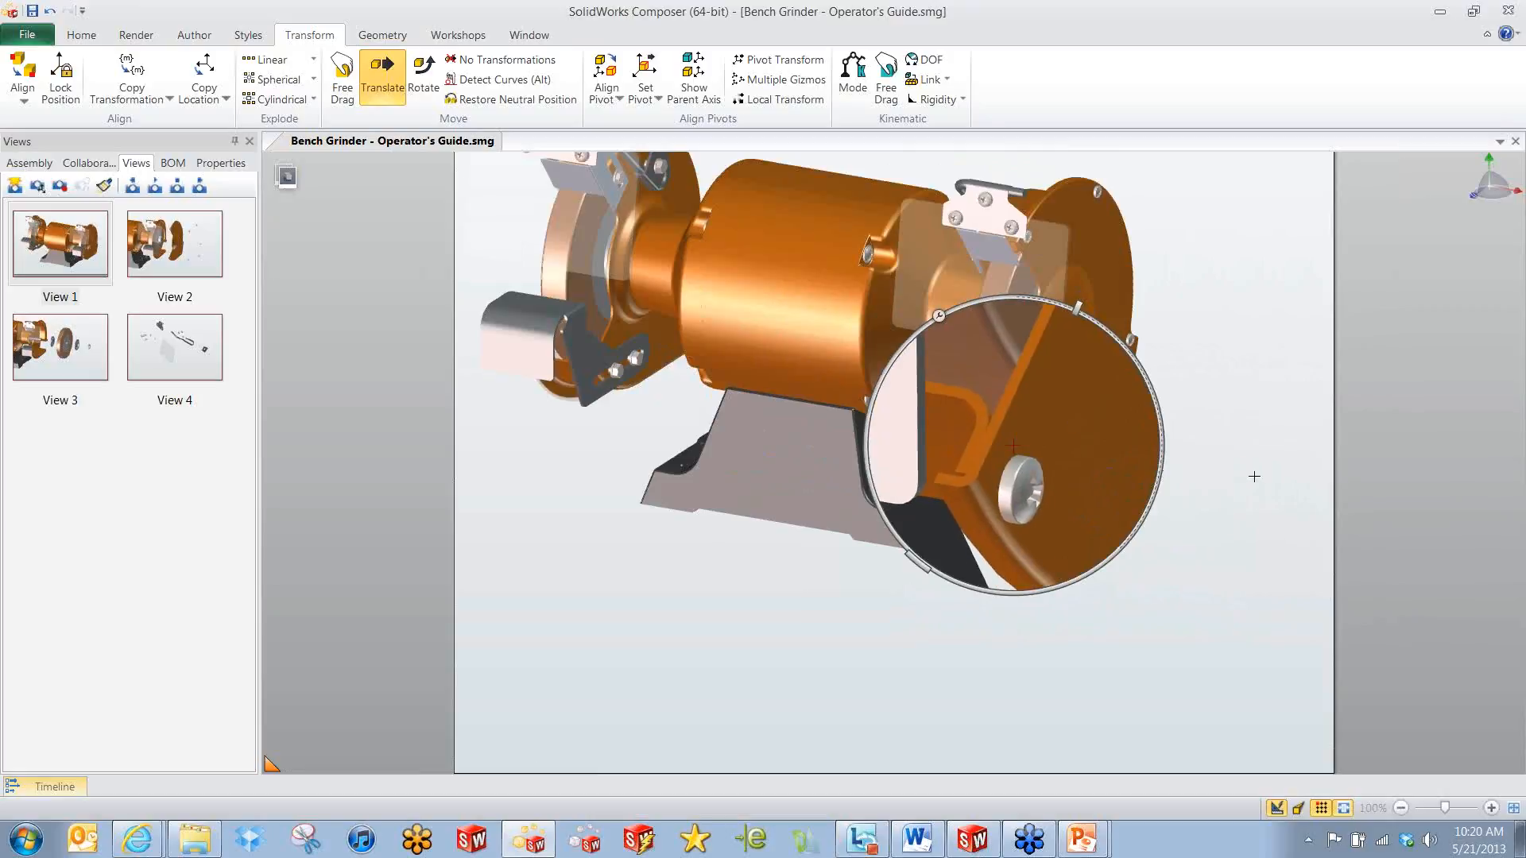
Move the Digger to the empty area below the right guard and aim its X-ray view into the motor body.
drag(865, 472, 1035, 644)
mouse_move(1104, 491)
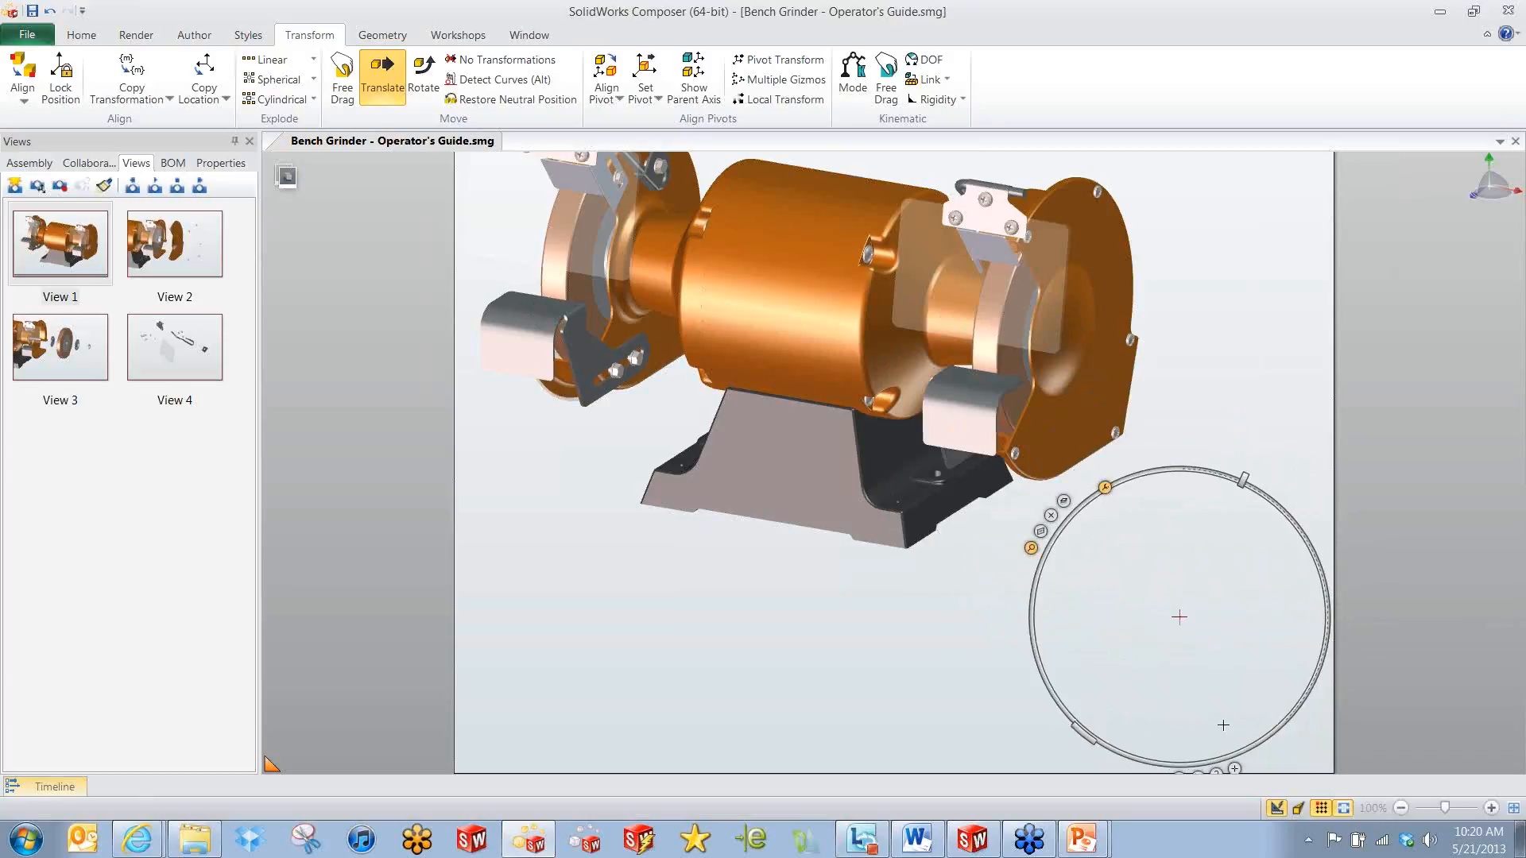
drag(1237, 770, 801, 277)
click(1051, 515)
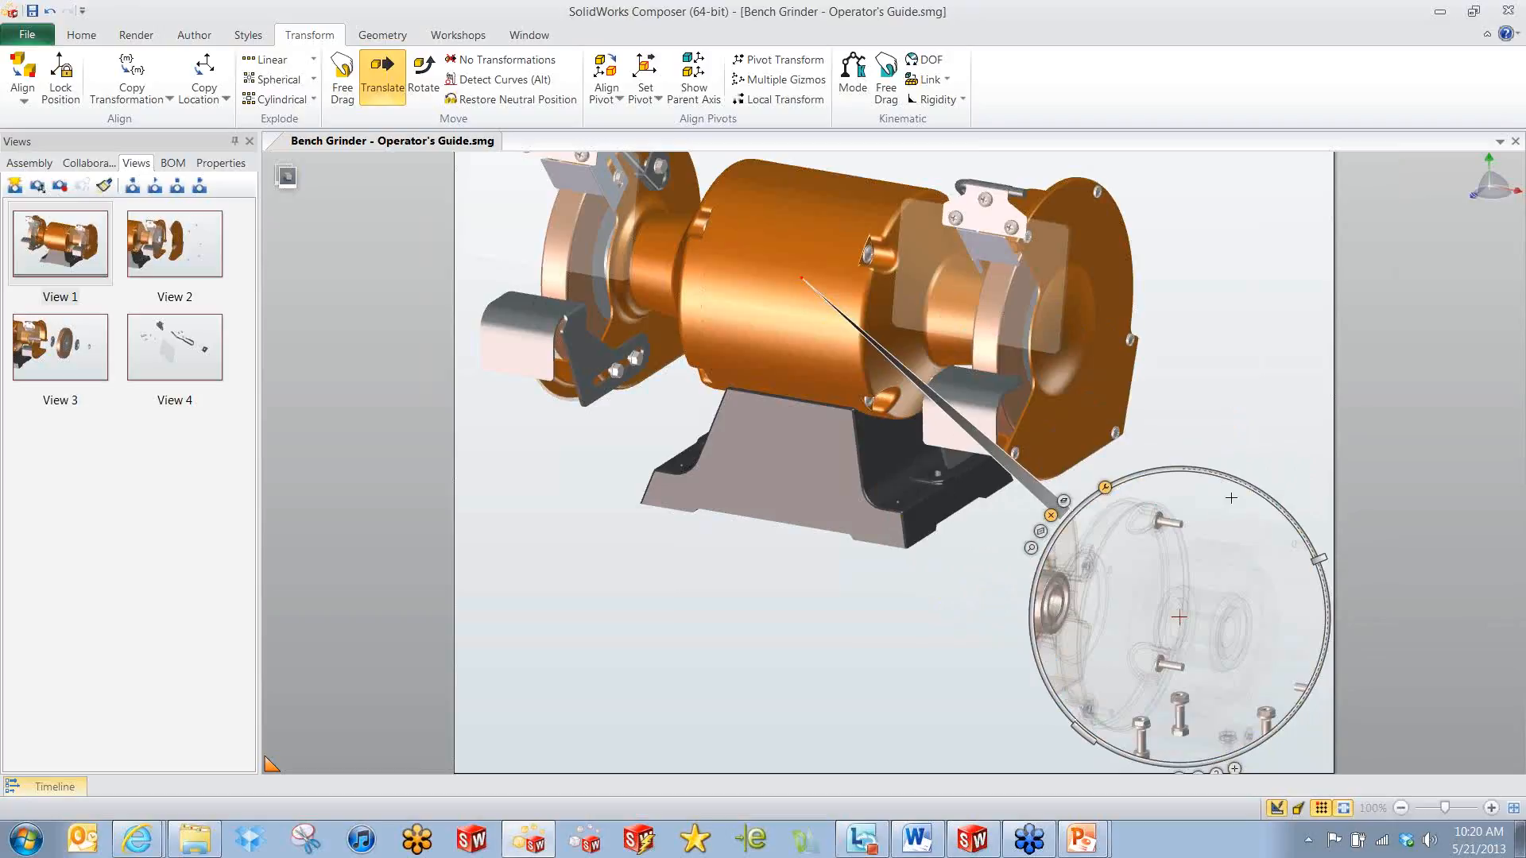
drag(1323, 559, 1326, 652)
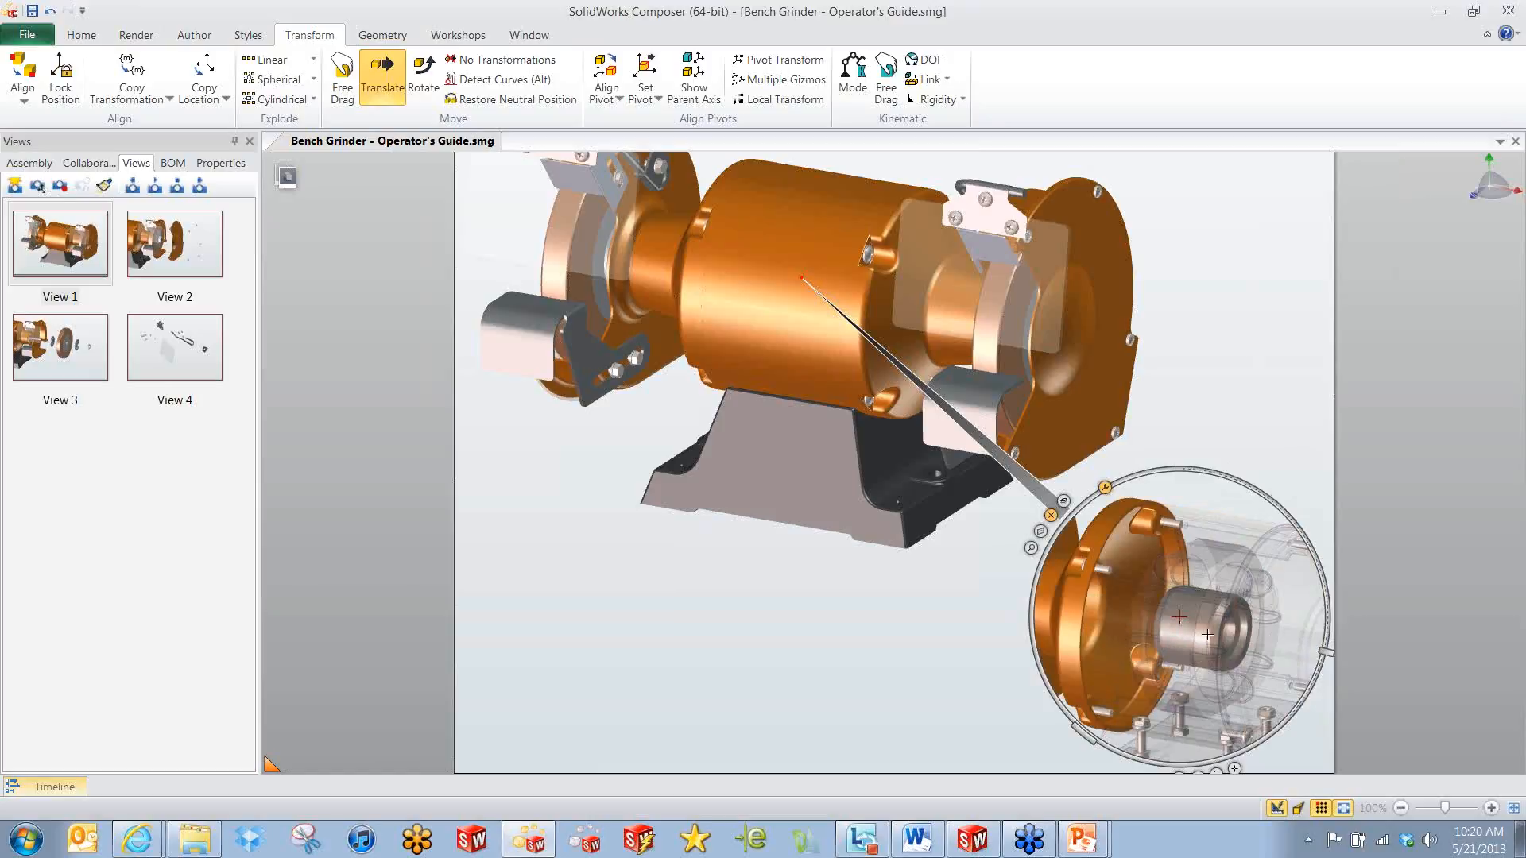
Try translating the rotor picked through the Digger, restore its neutral position, and close the Digger.
mouse_move(1192, 634)
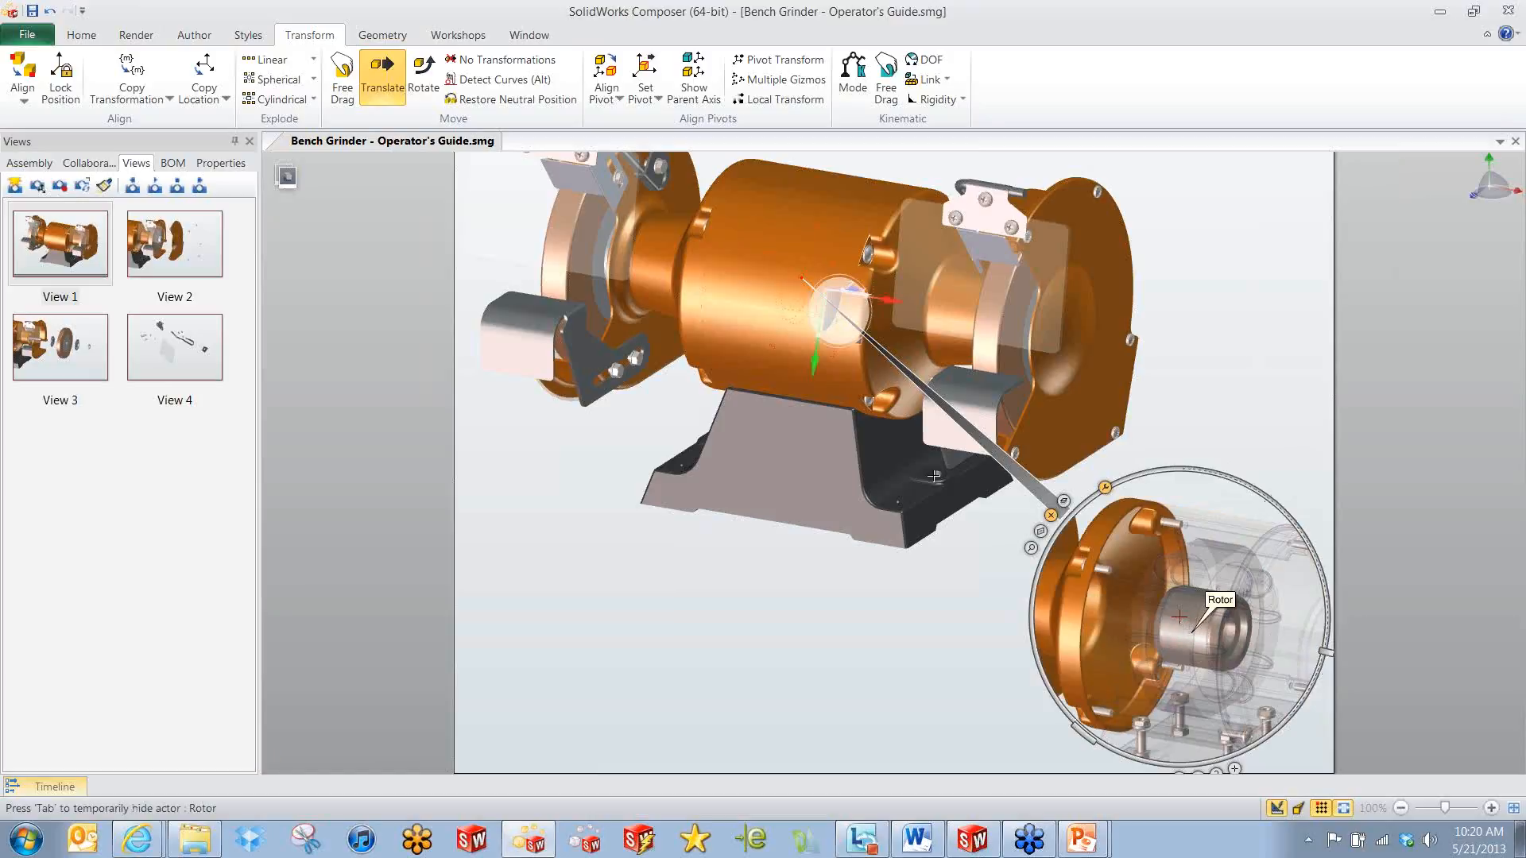
drag(817, 360, 748, 595)
click(513, 100)
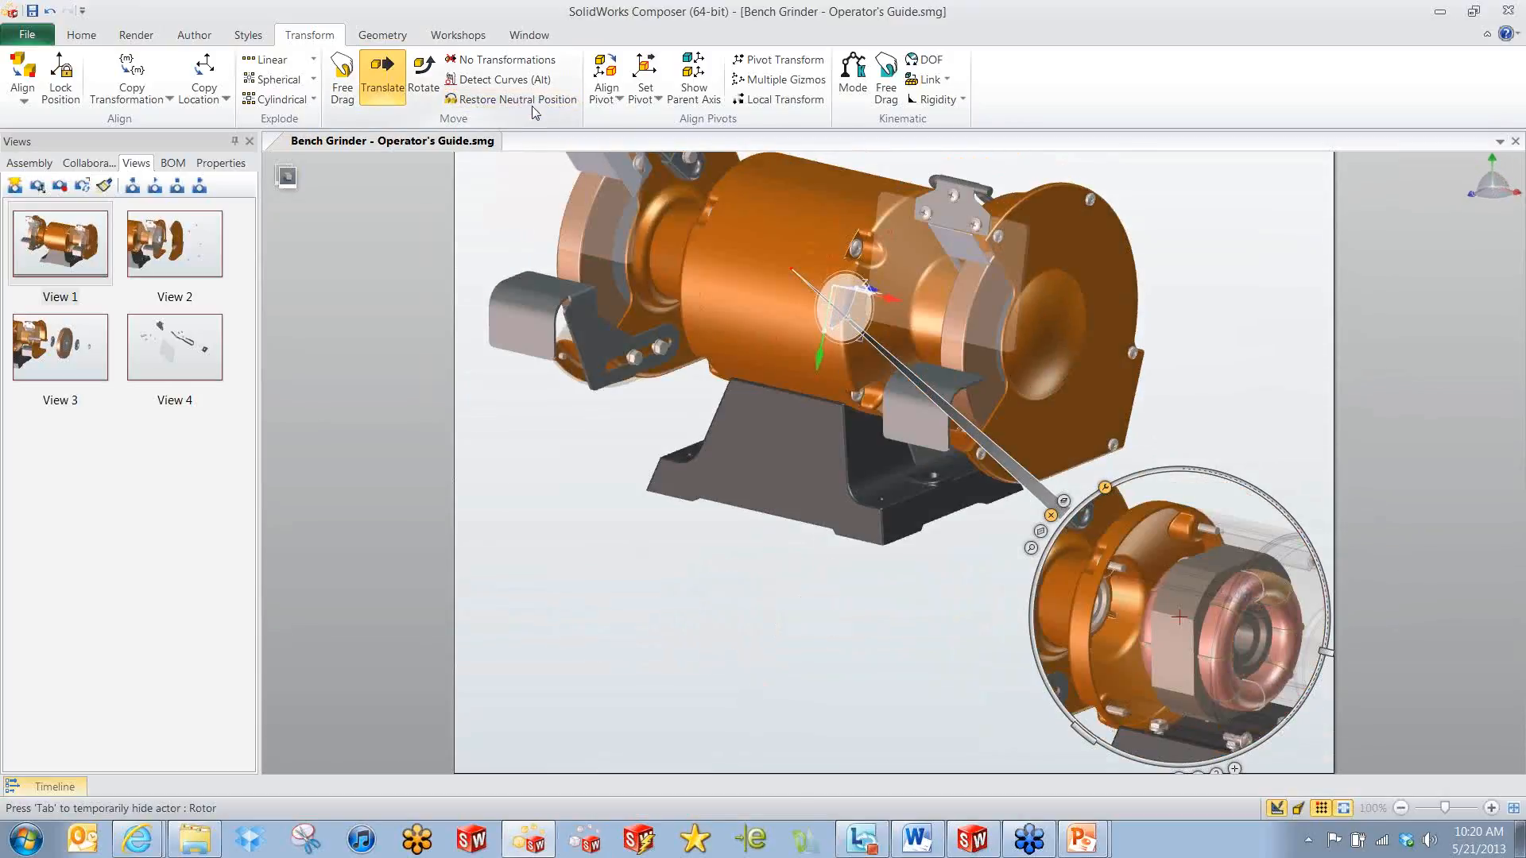
click(817, 612)
key(space)
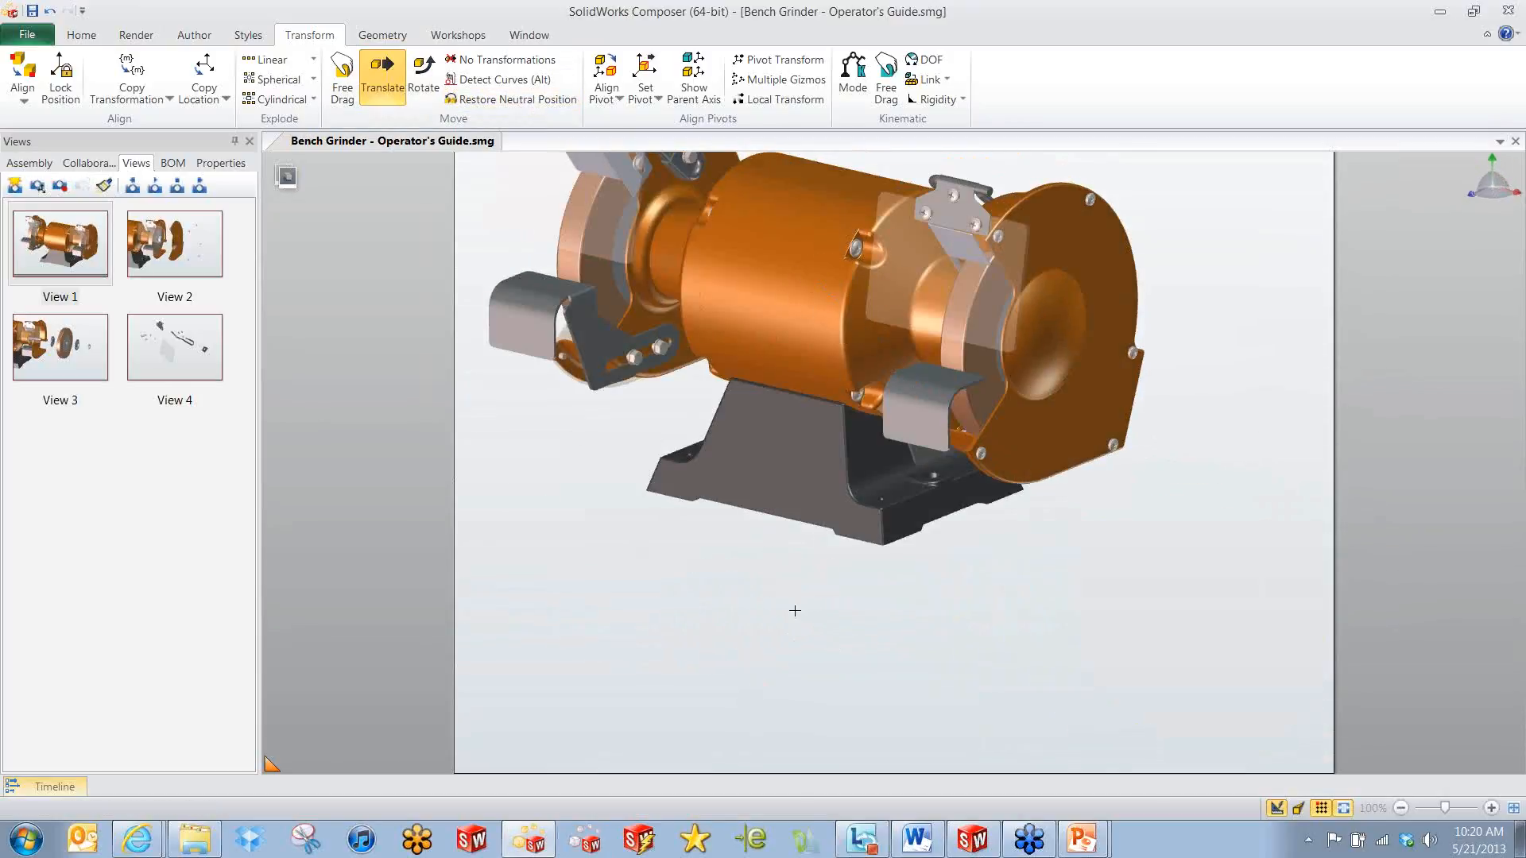
Temporarily hide the motor body to examine and pick the stator inside, and clear the selection.
middle_drag(809, 612, 828, 668)
scroll(812, 375, down, 4)
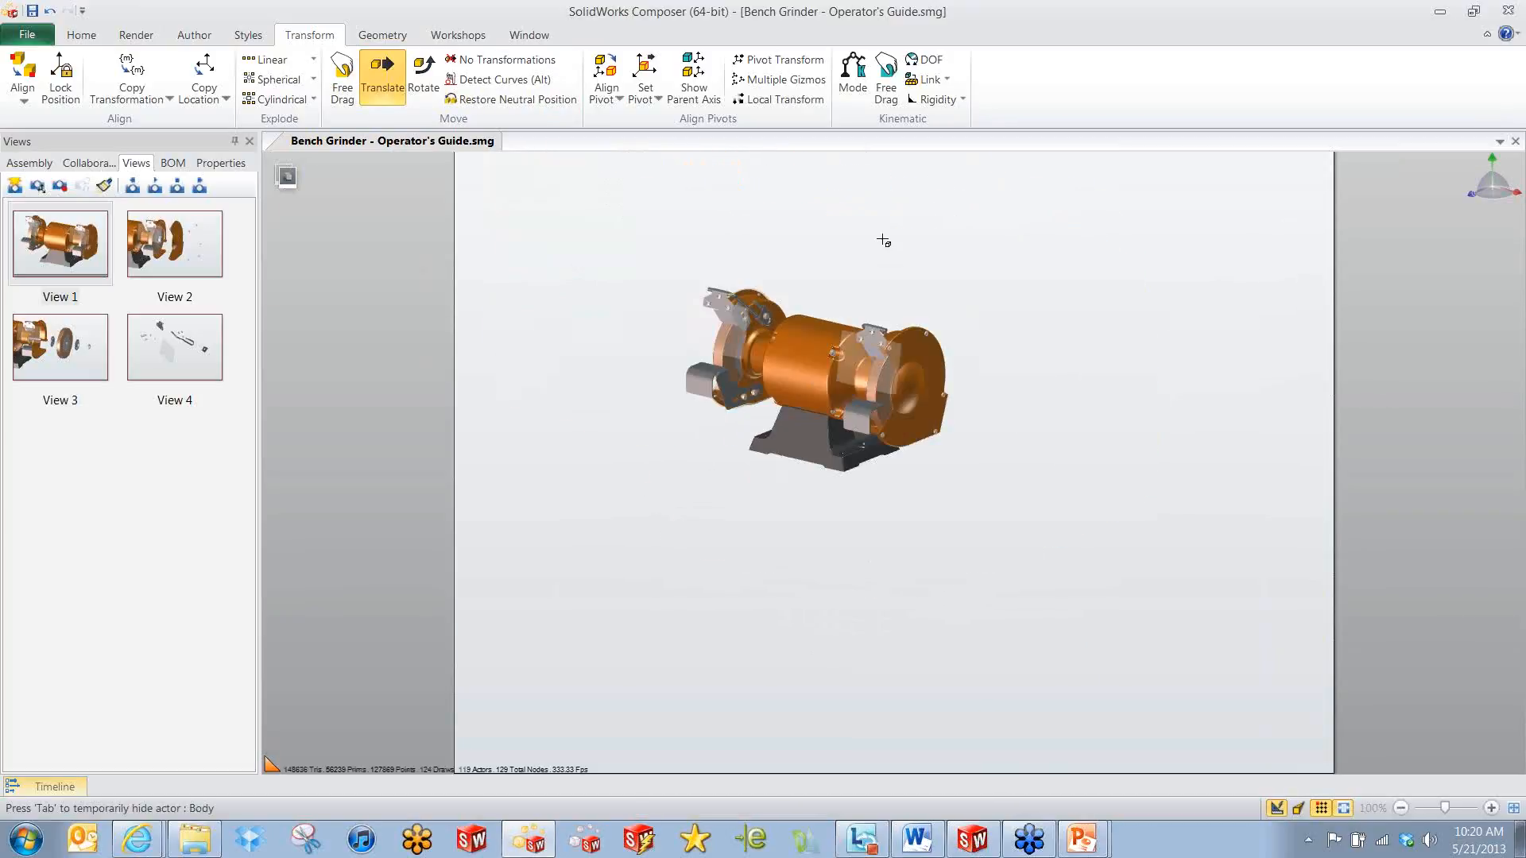
scroll(882, 240, up, 3)
right_drag(755, 450, 767, 454)
right_drag(872, 433, 831, 438)
scroll(837, 421, up, 2)
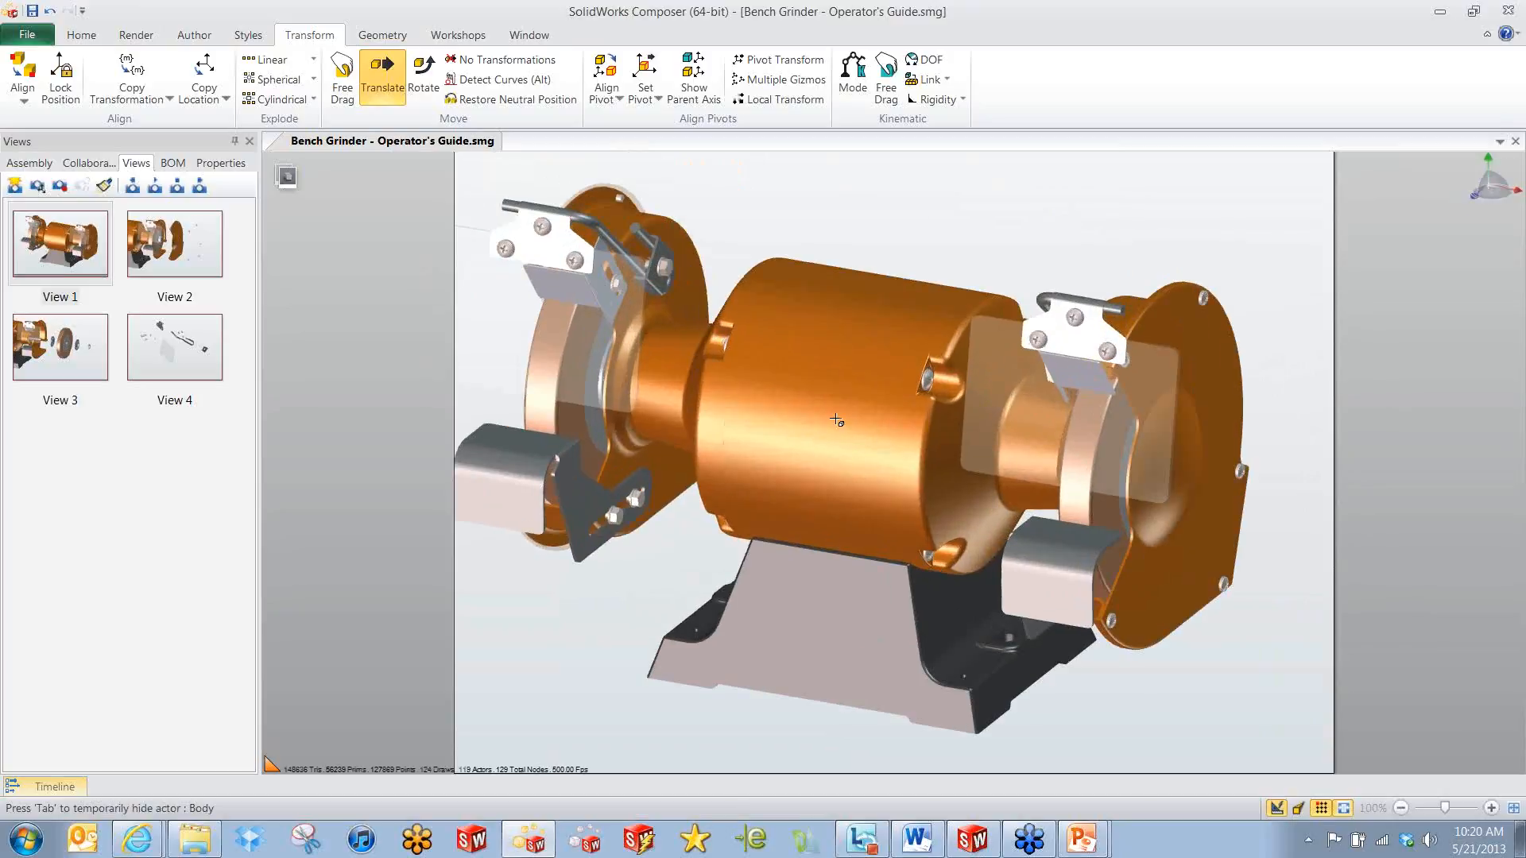
key(Tab)
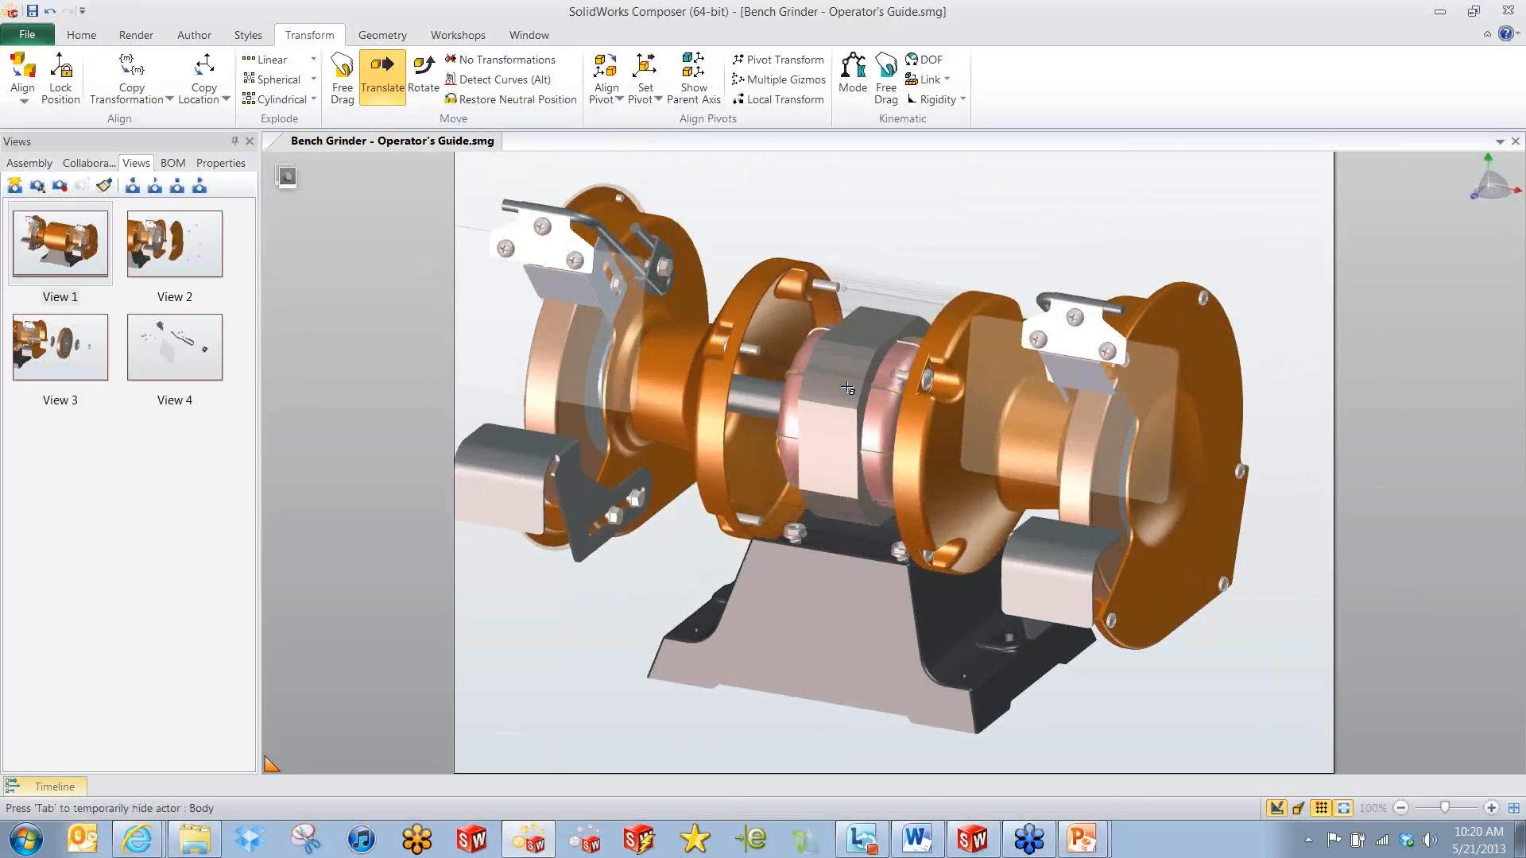
click(849, 403)
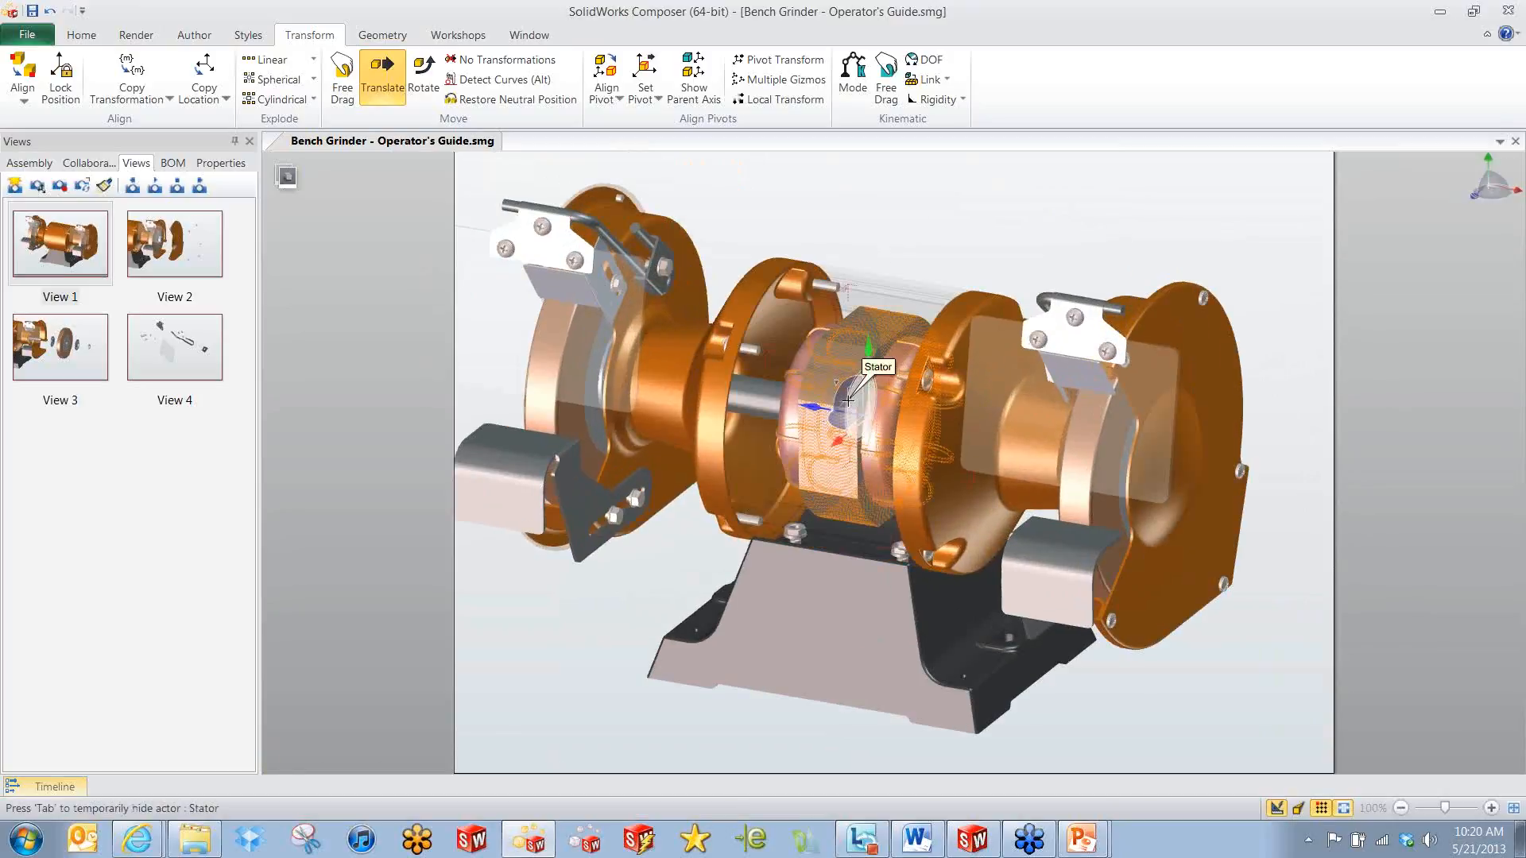
click(848, 403)
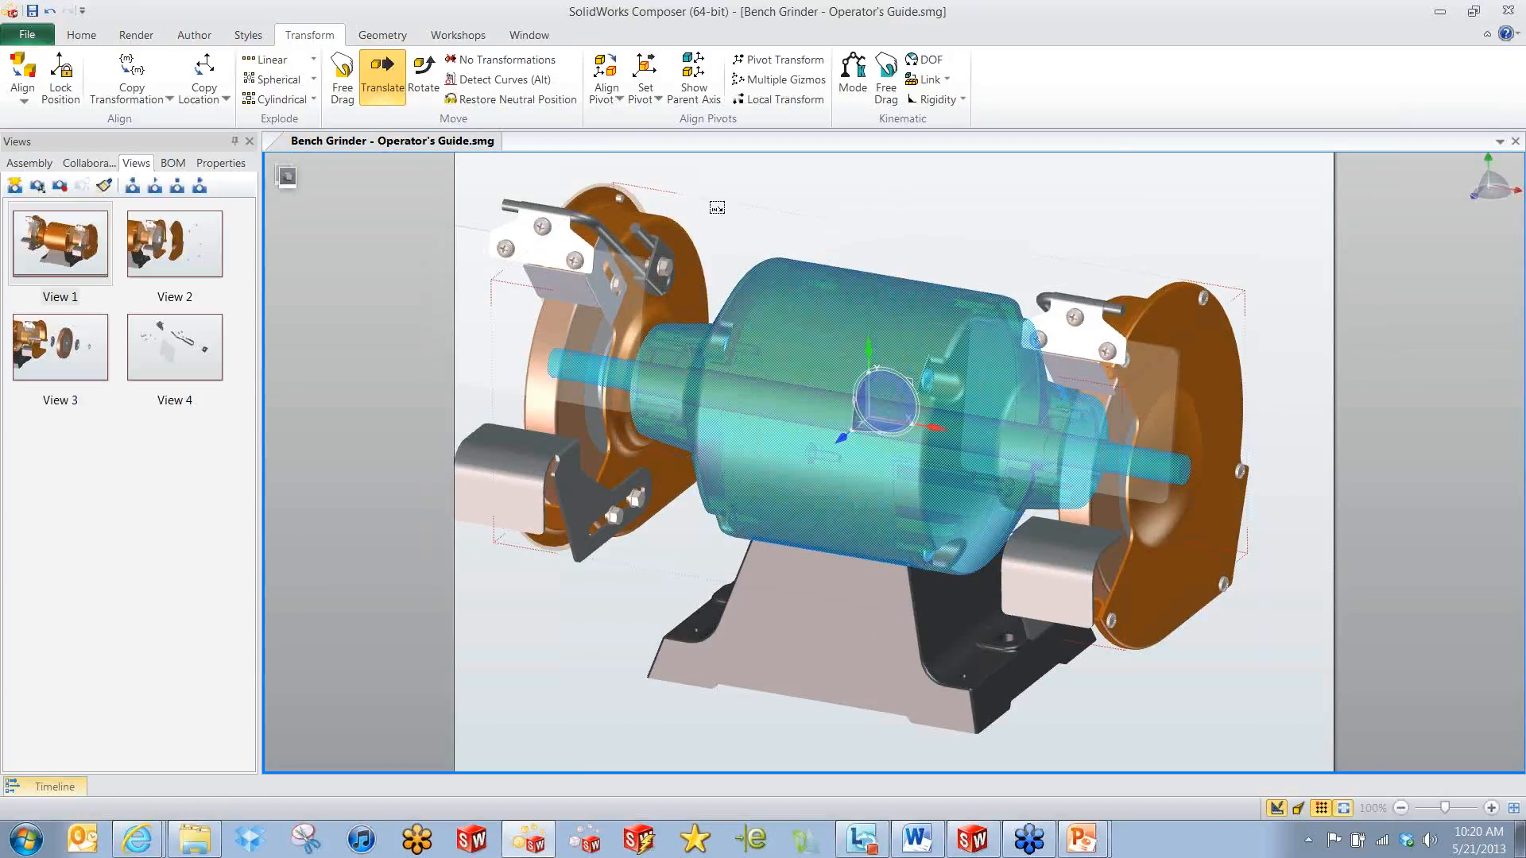
click(880, 197)
Select the Rotor and Stator in the Motor Assembly structure and switch to No Transformations.
click(29, 162)
drag(254, 561, 251, 262)
click(111, 295)
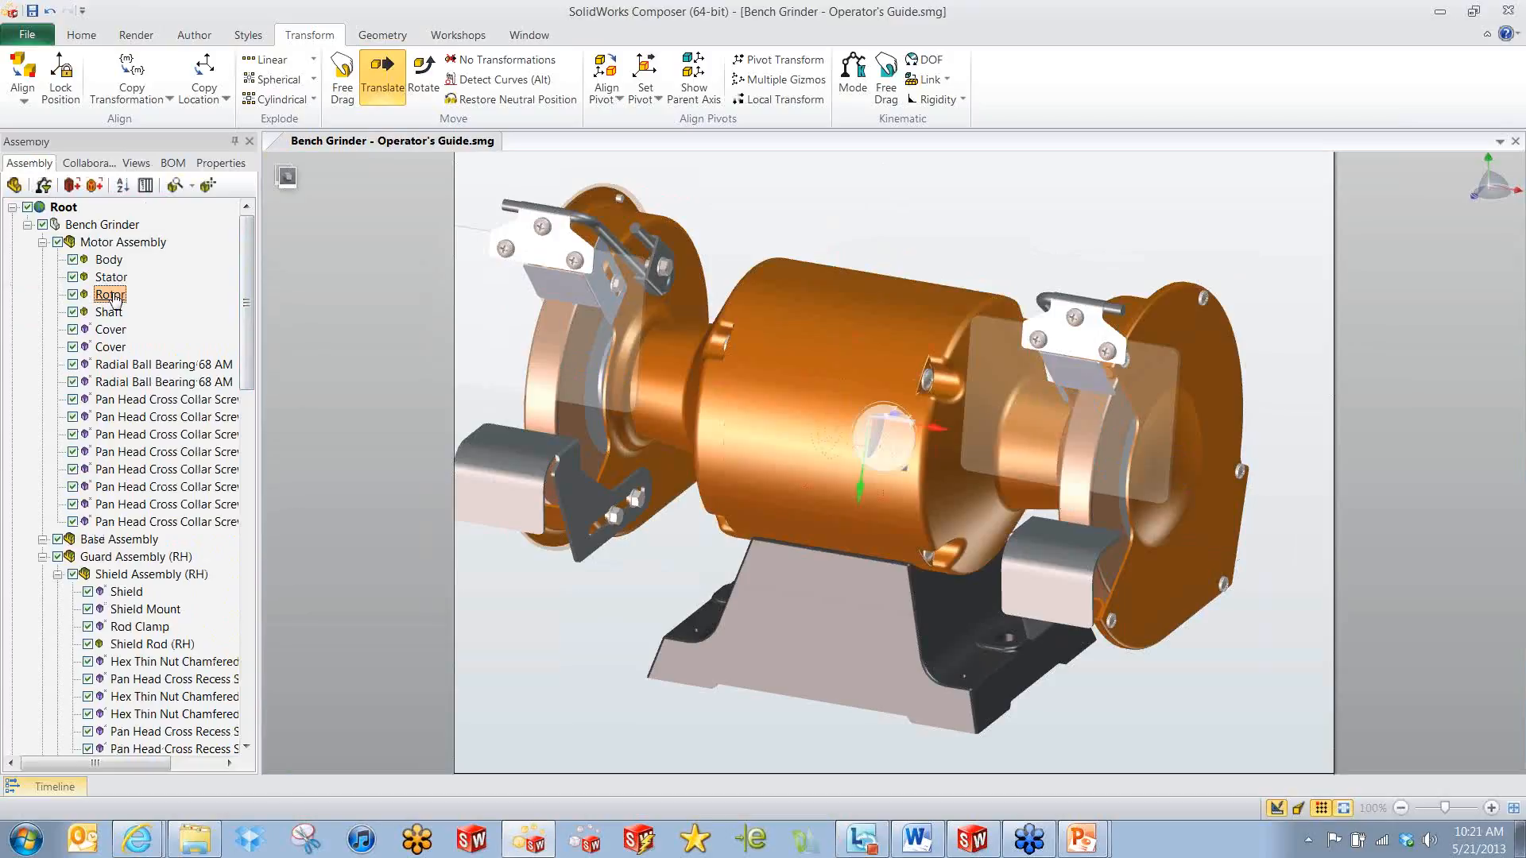
ctrl+click(111, 277)
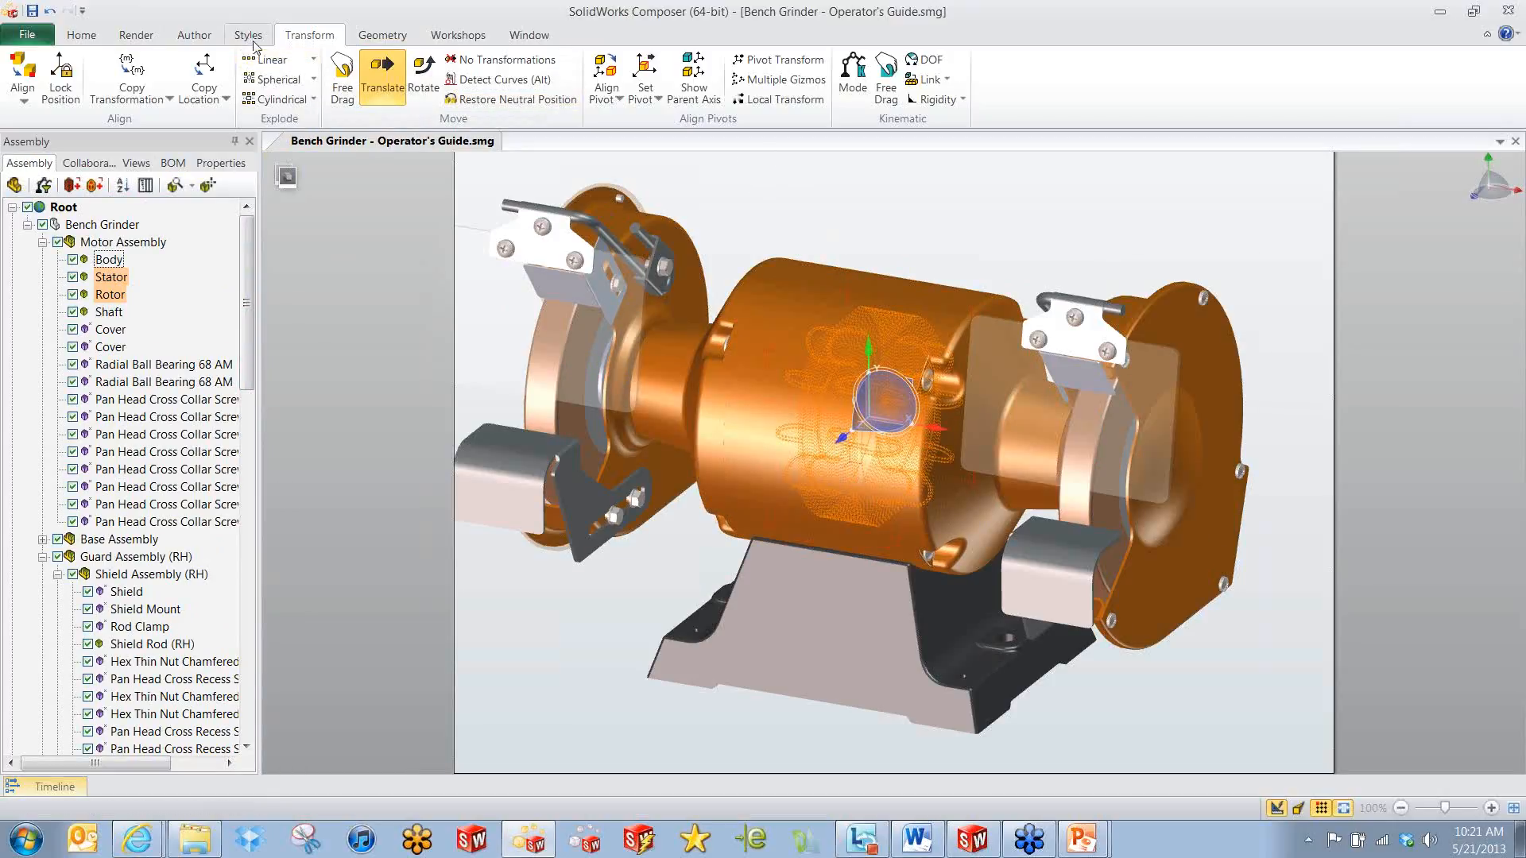
click(374, 85)
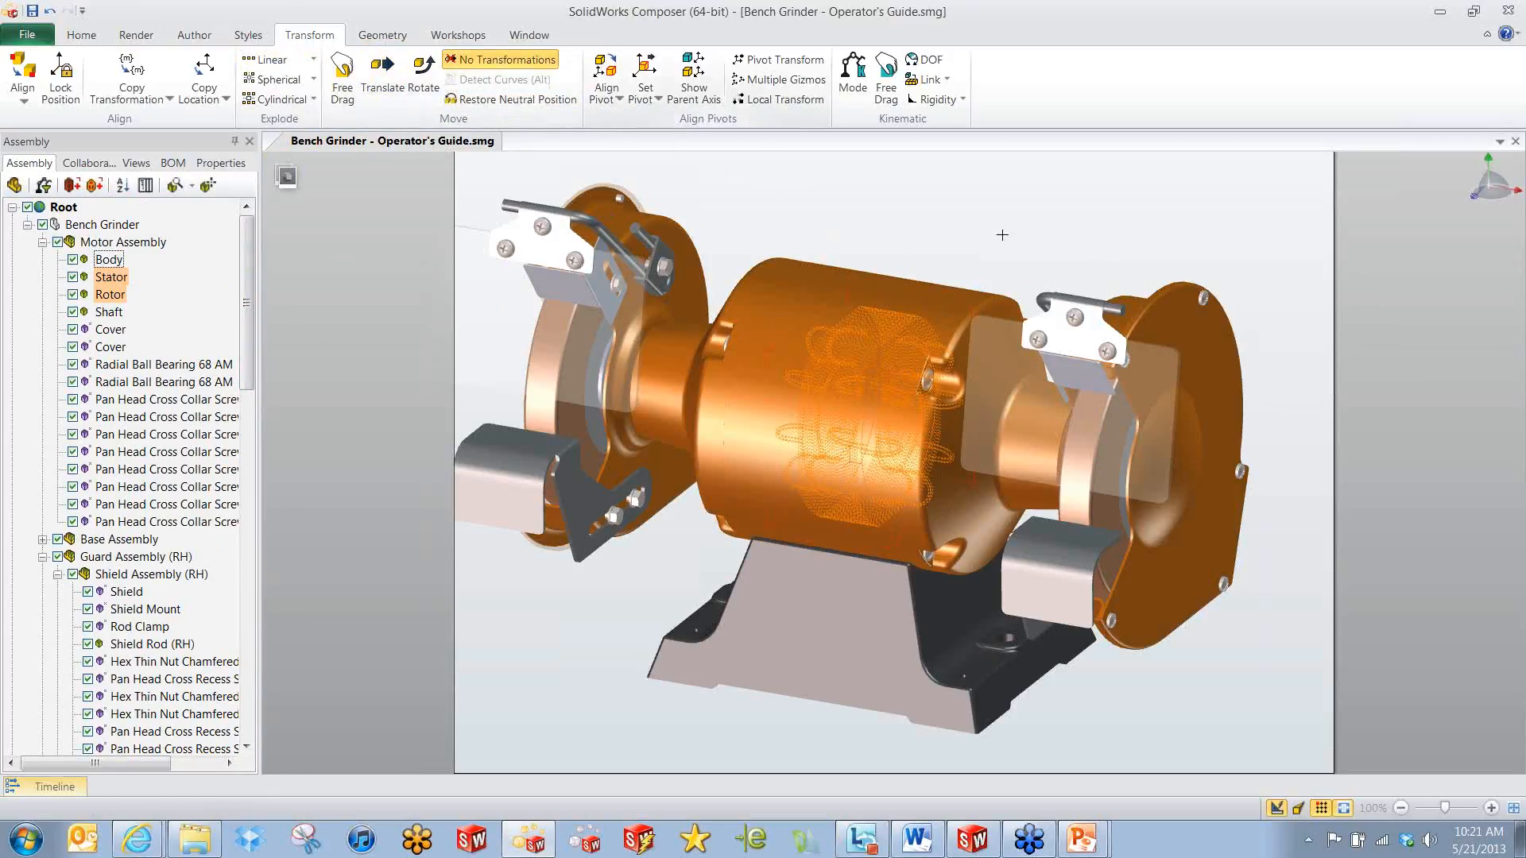
scroll(1020, 287, down, 4)
scroll(1011, 268, up, 2)
middle_drag(1011, 267, 997, 277)
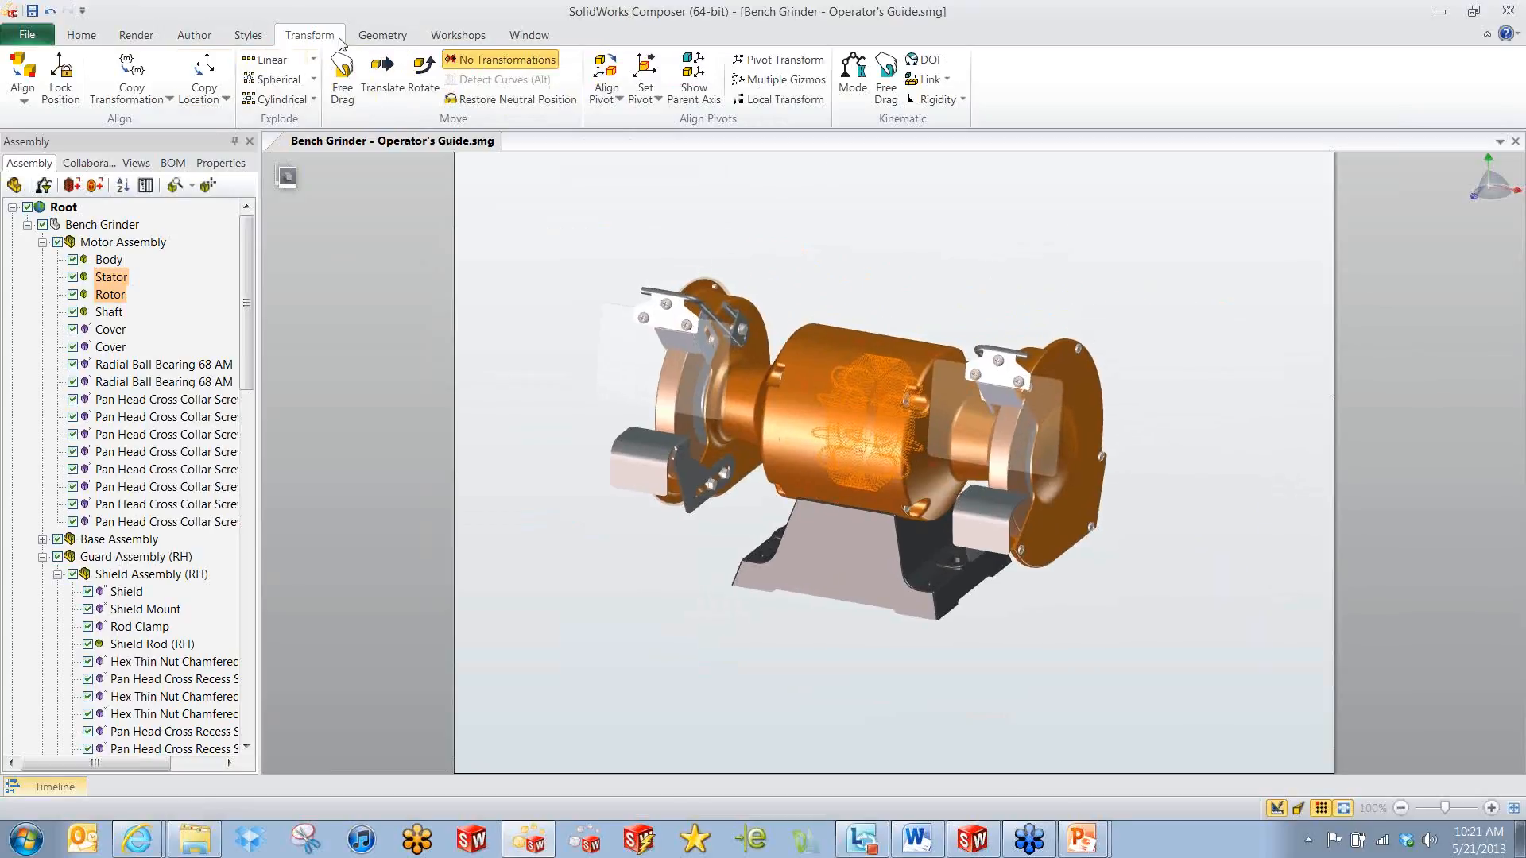
Create an anti-aliased High Resolution Image detail view of the selected Stator and Rotor, and close the workshop.
click(451, 36)
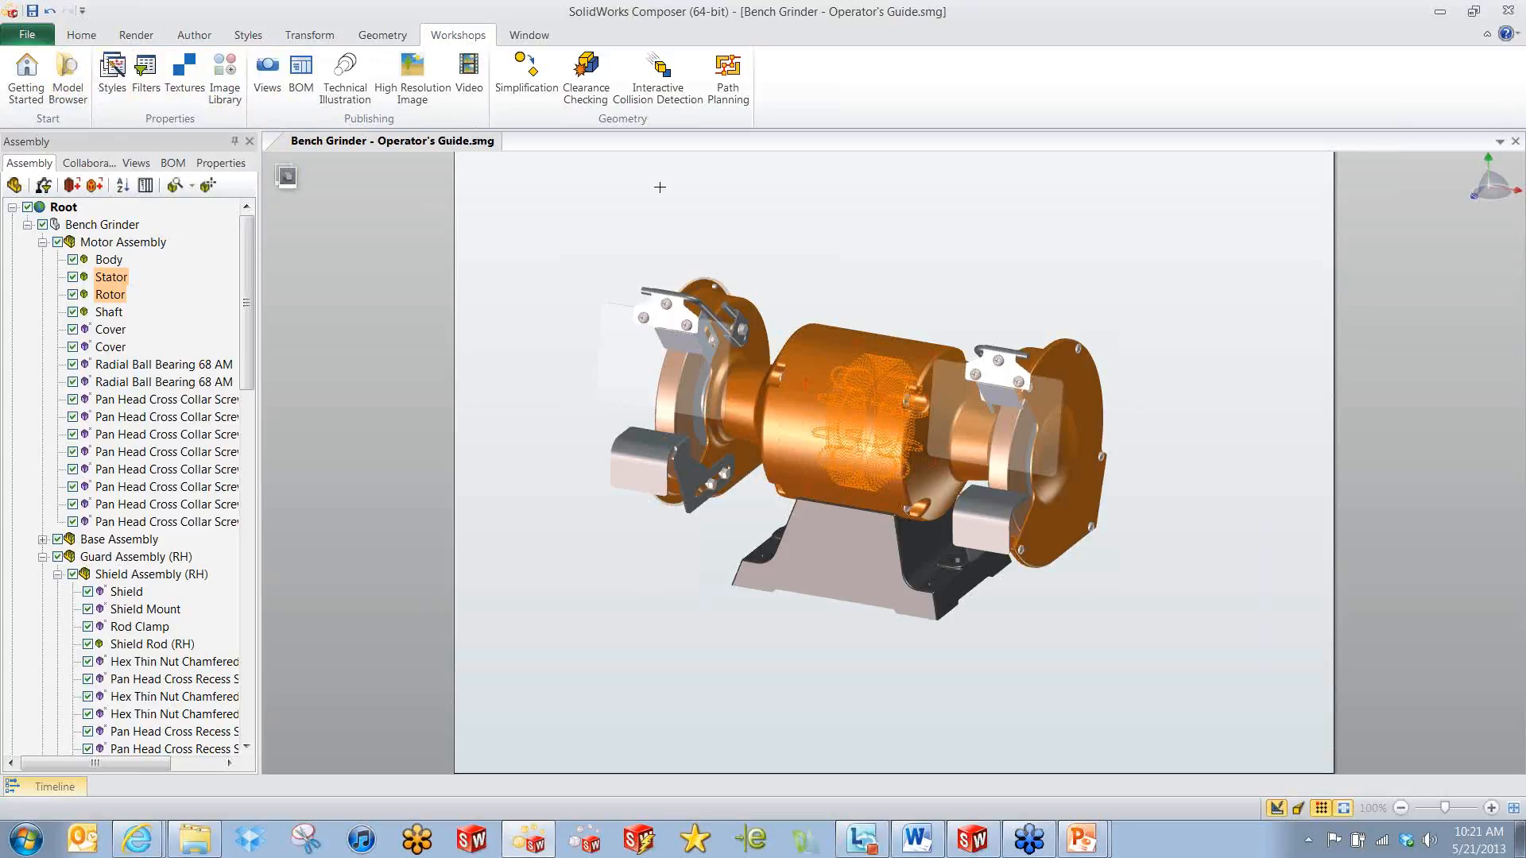
click(415, 83)
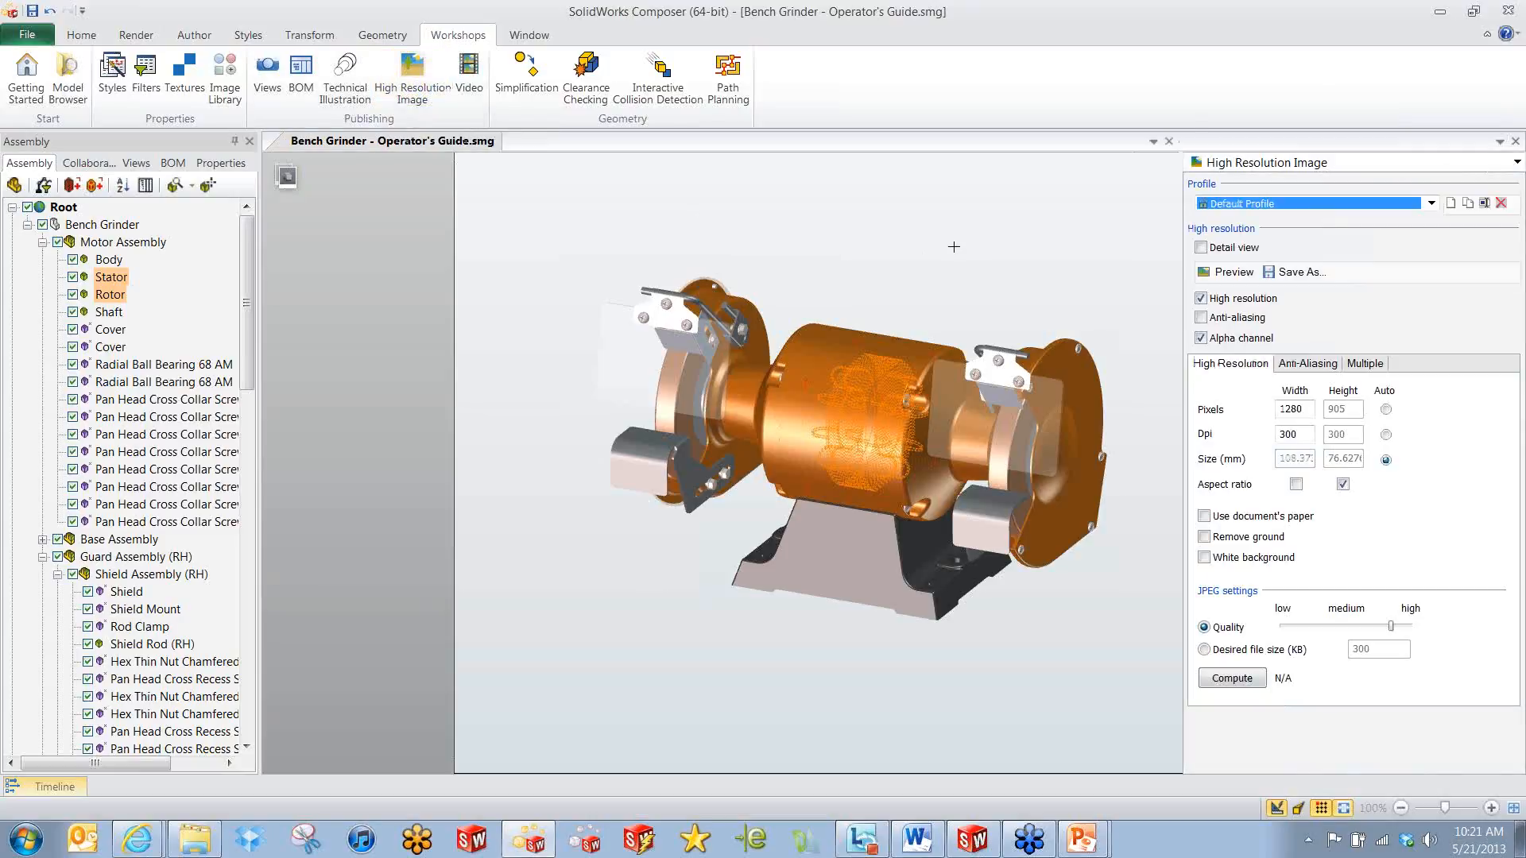
click(1240, 318)
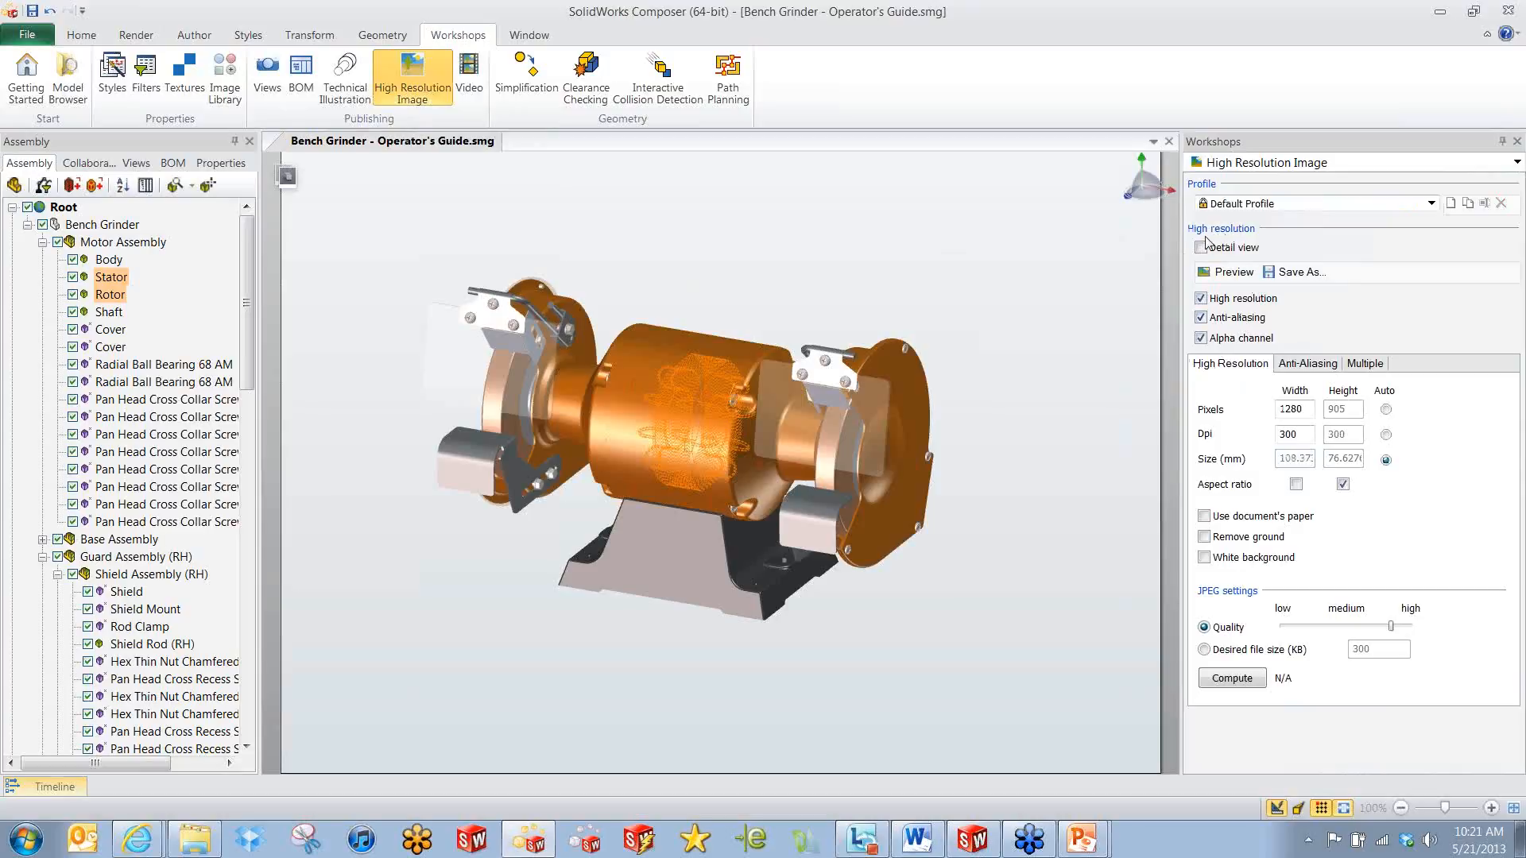
click(1202, 248)
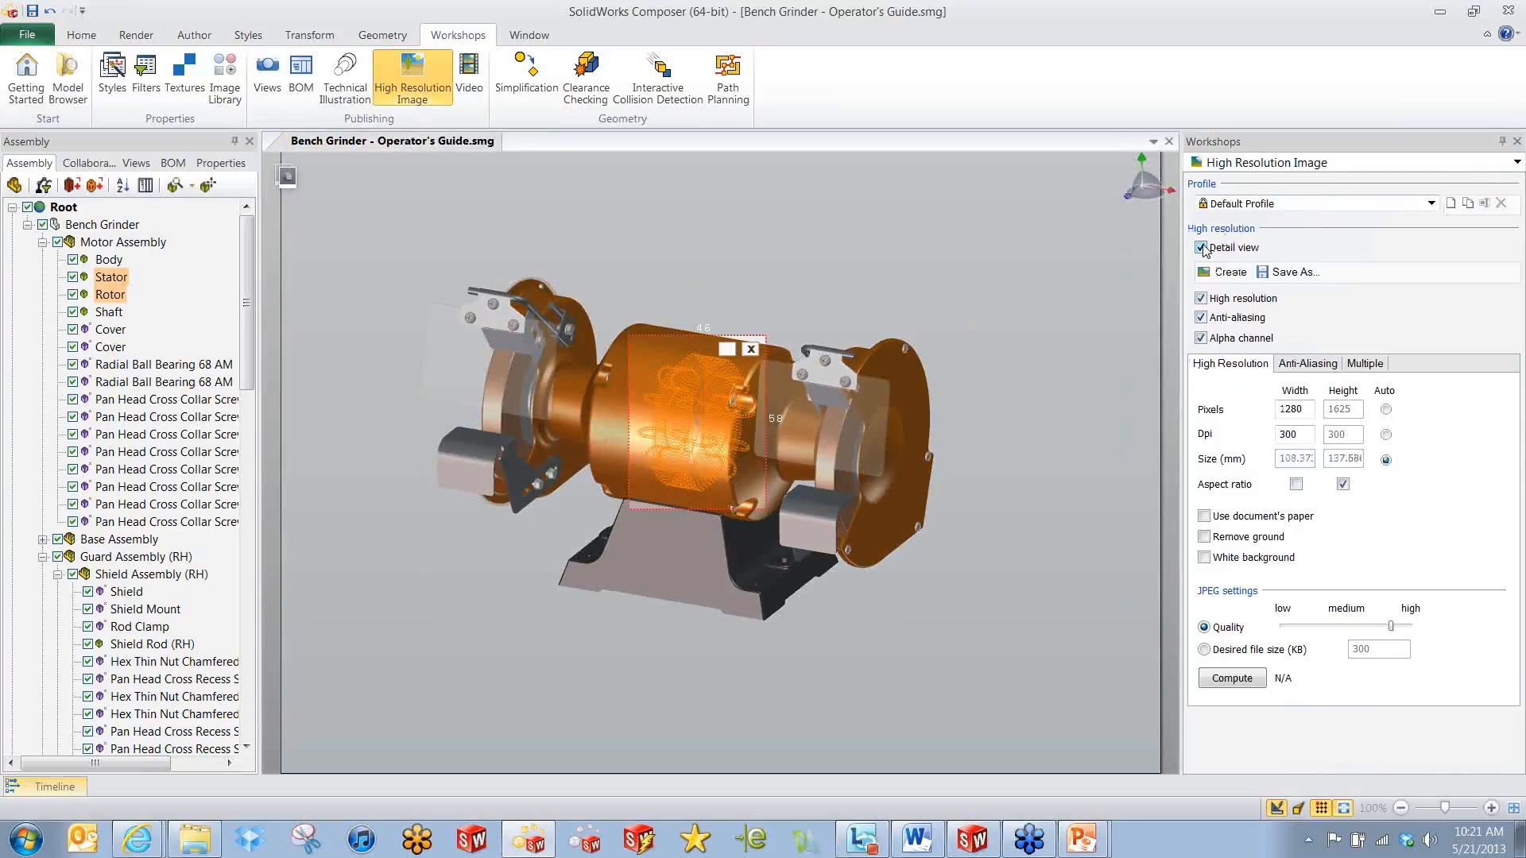
click(1204, 272)
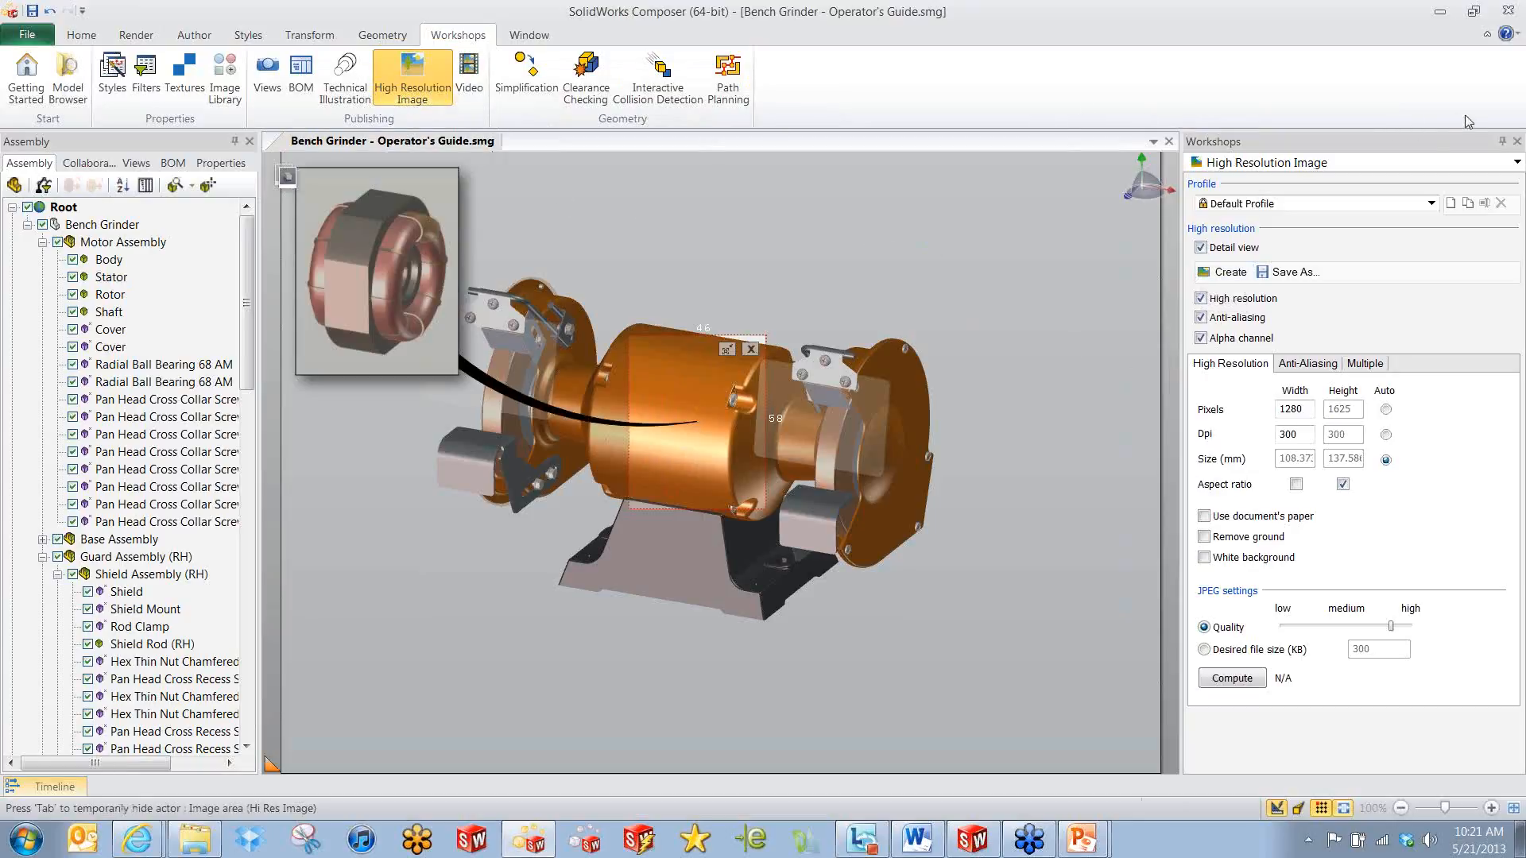
click(1516, 141)
Reframe the grinder beside the motor detail image and capture the result as a new view.
scroll(833, 306, up, 2)
right_drag(845, 303, 1008, 326)
middle_drag(1039, 320, 1092, 318)
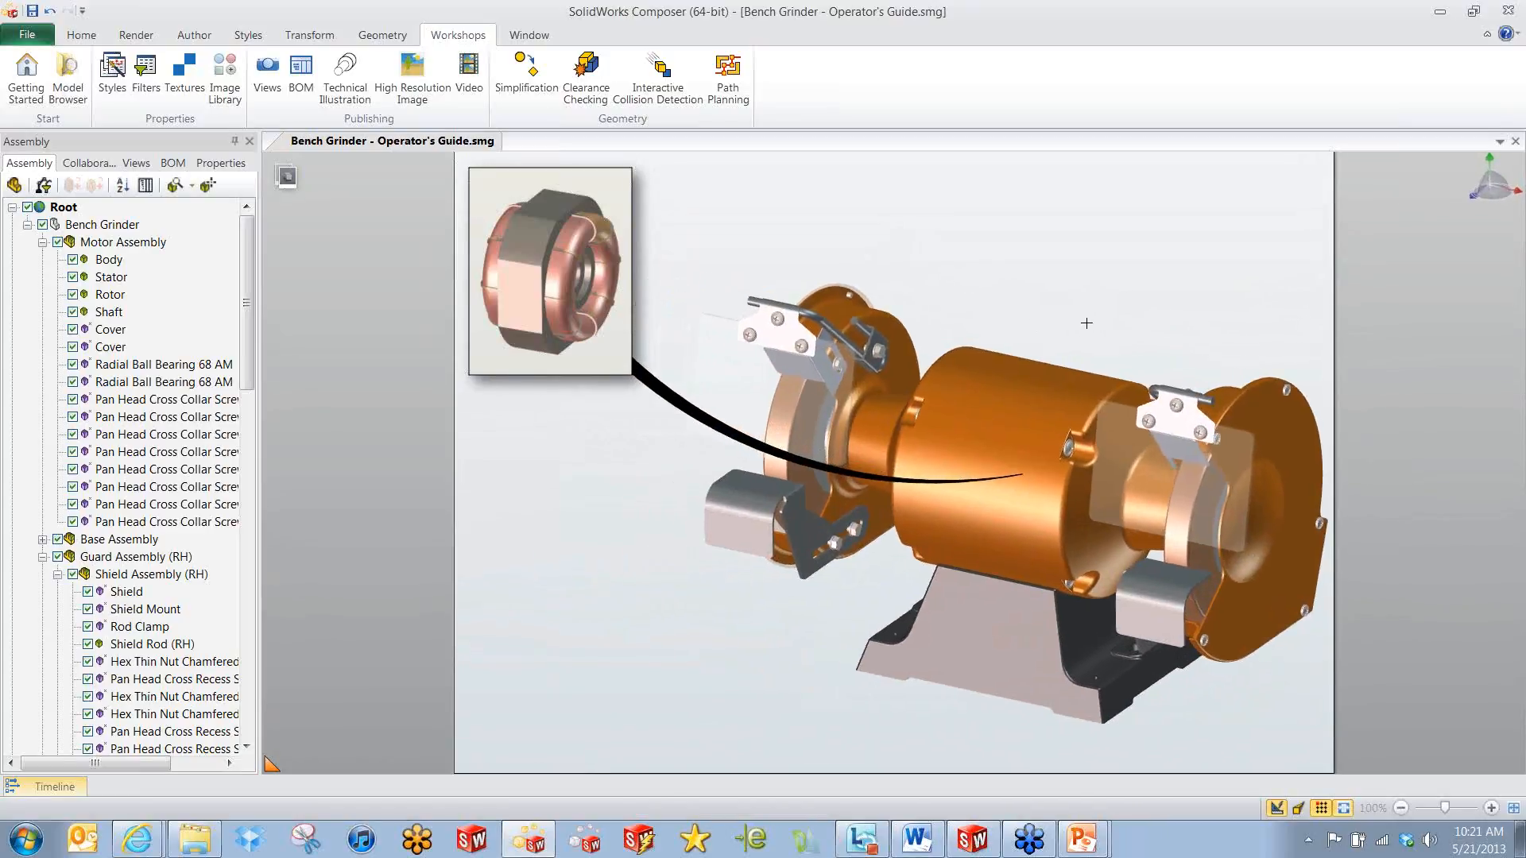
middle_drag(1037, 265, 997, 253)
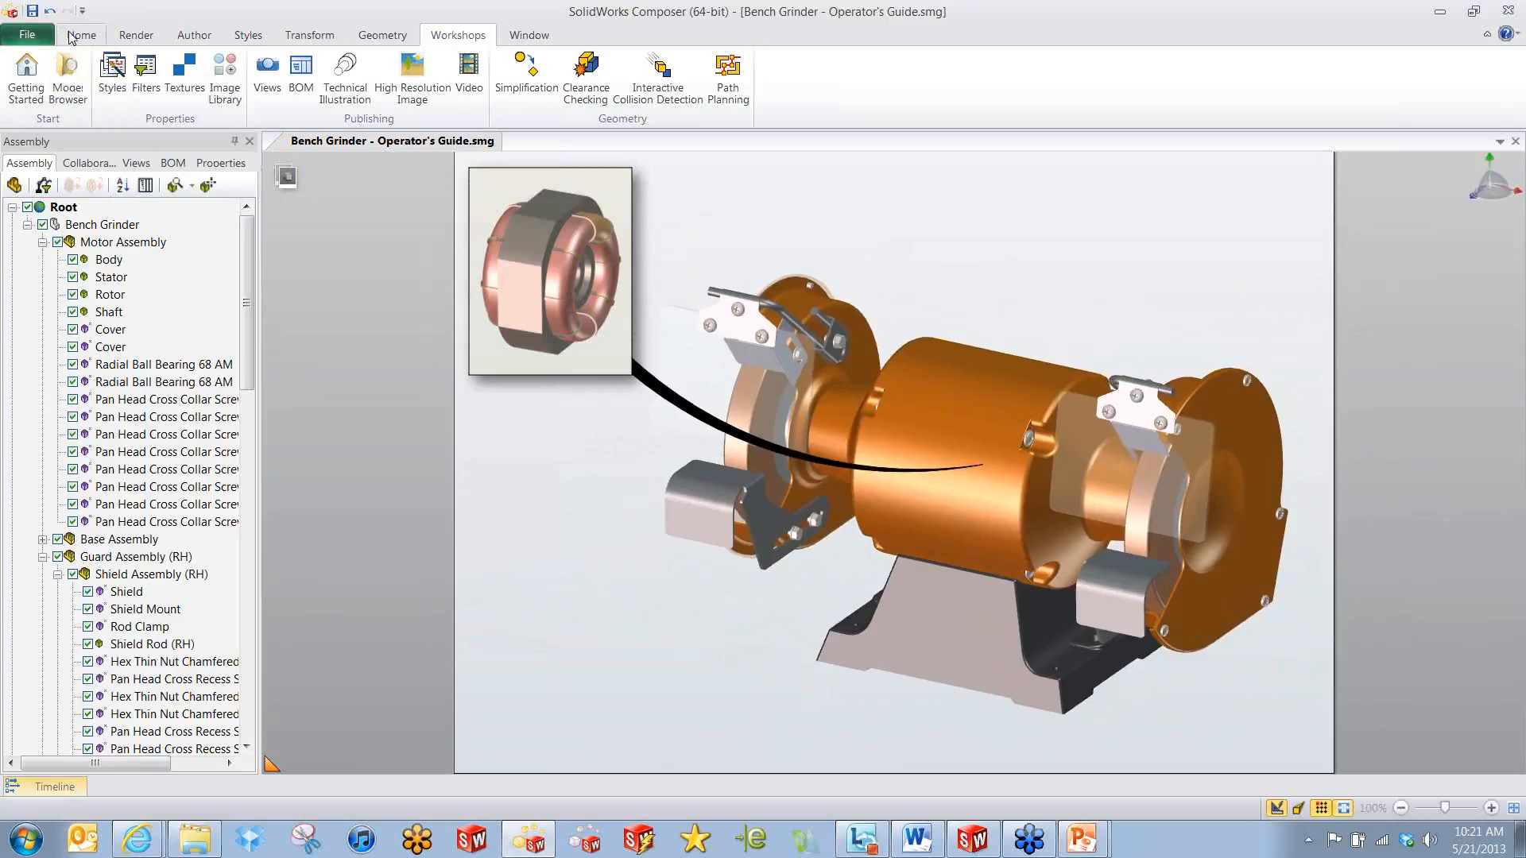
click(136, 162)
click(14, 185)
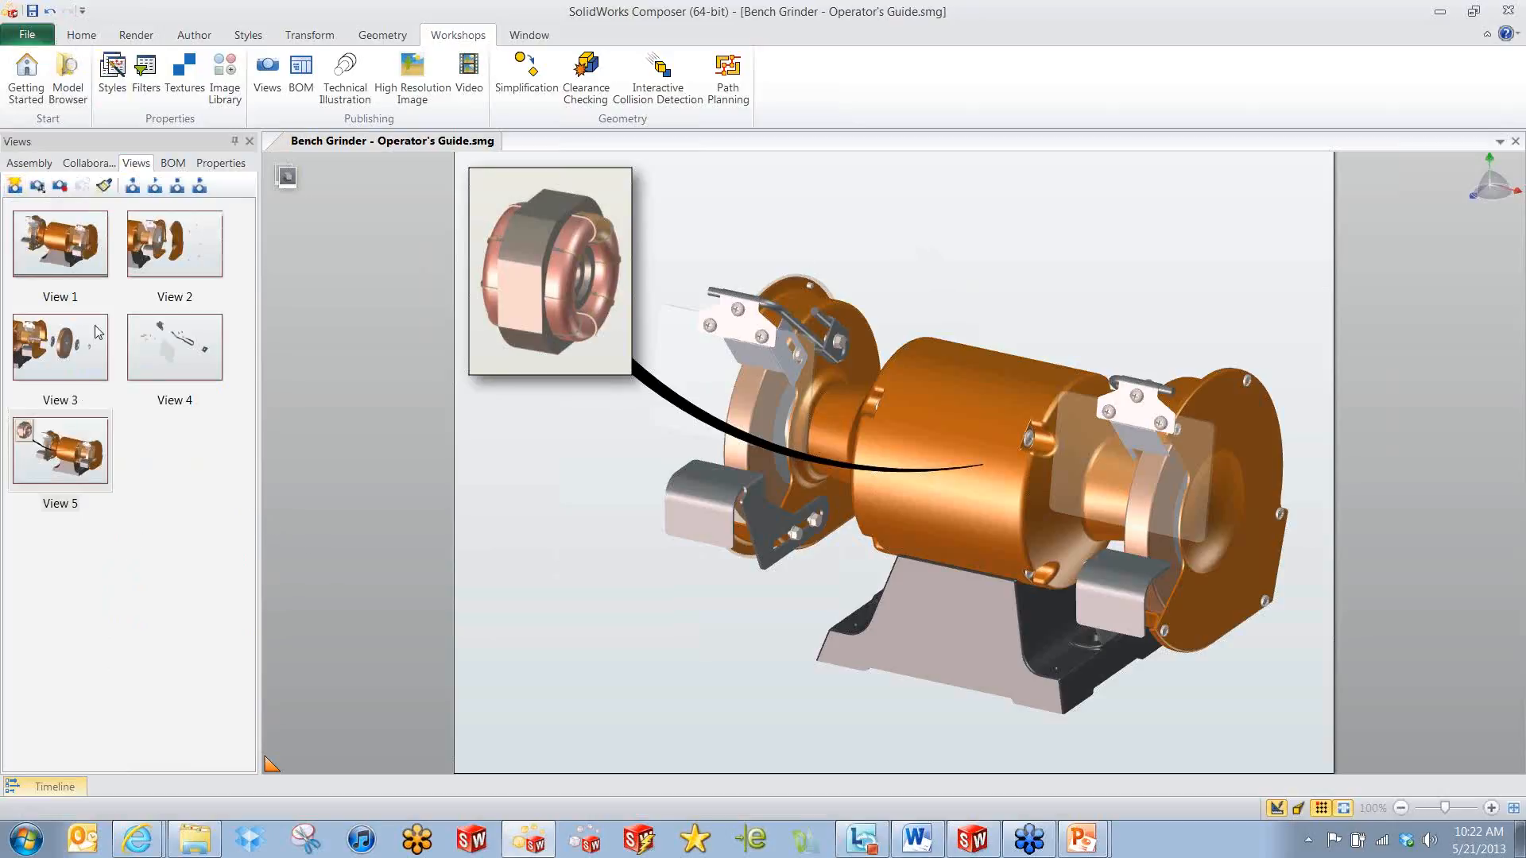
Restore View 1 and merge SafetyGlasses.SLDPRT from the Composer folder into the current document.
click(59, 261)
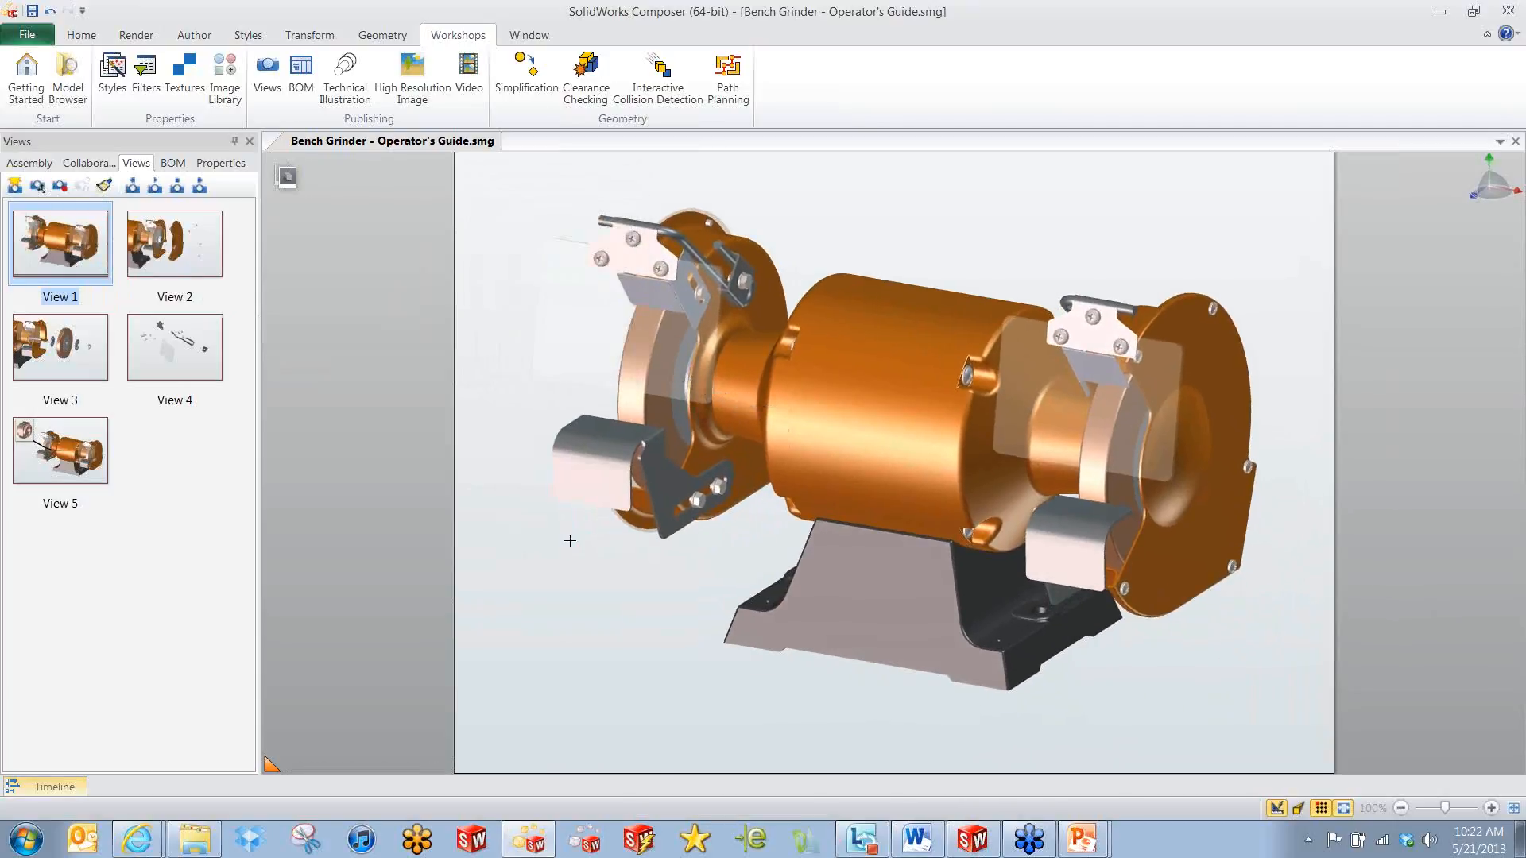
scroll(570, 540, down, 3)
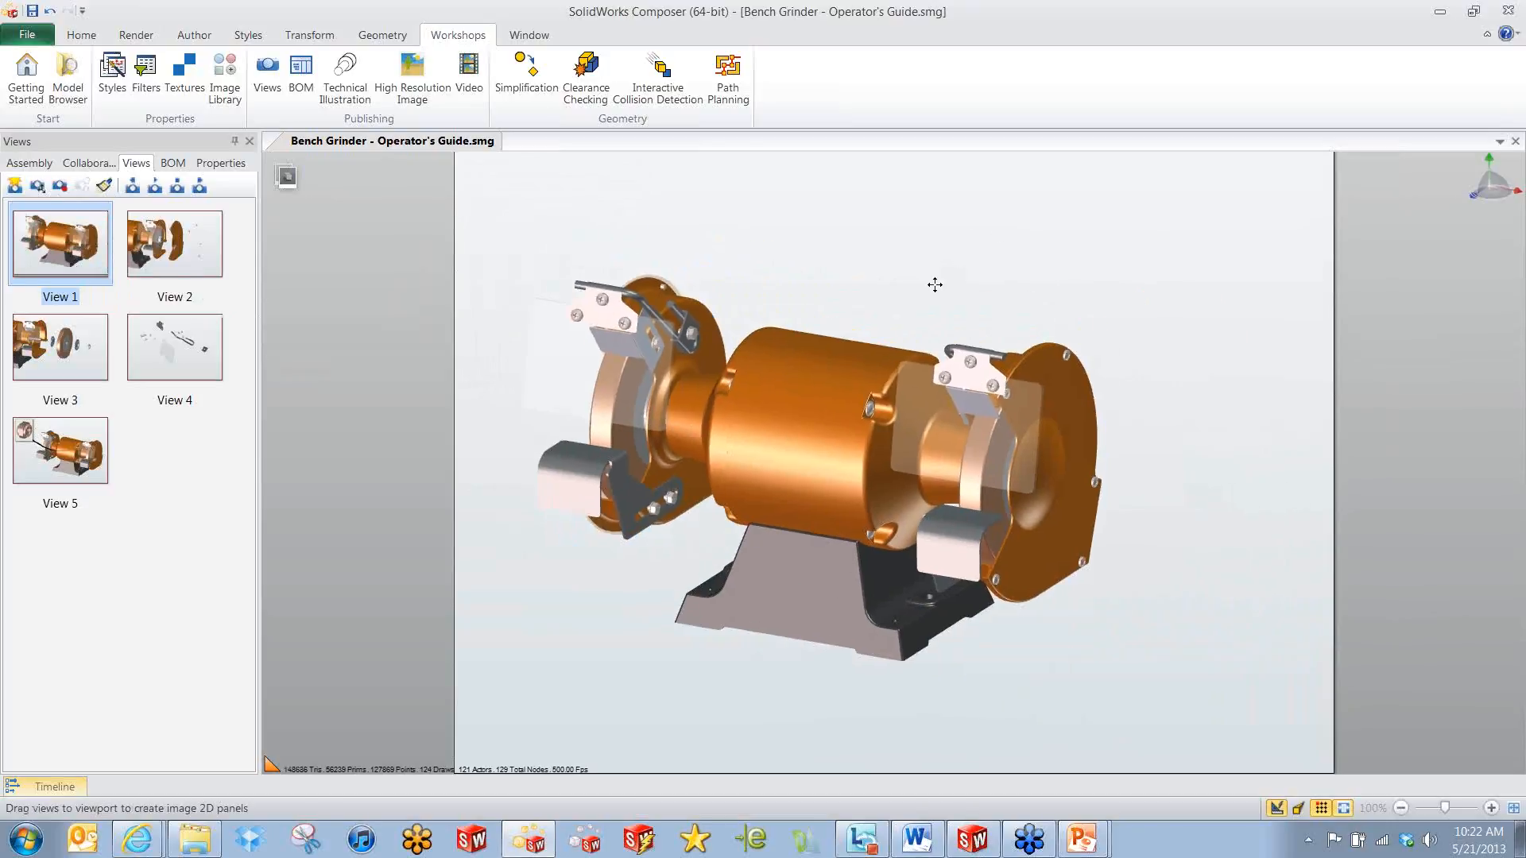
click(31, 35)
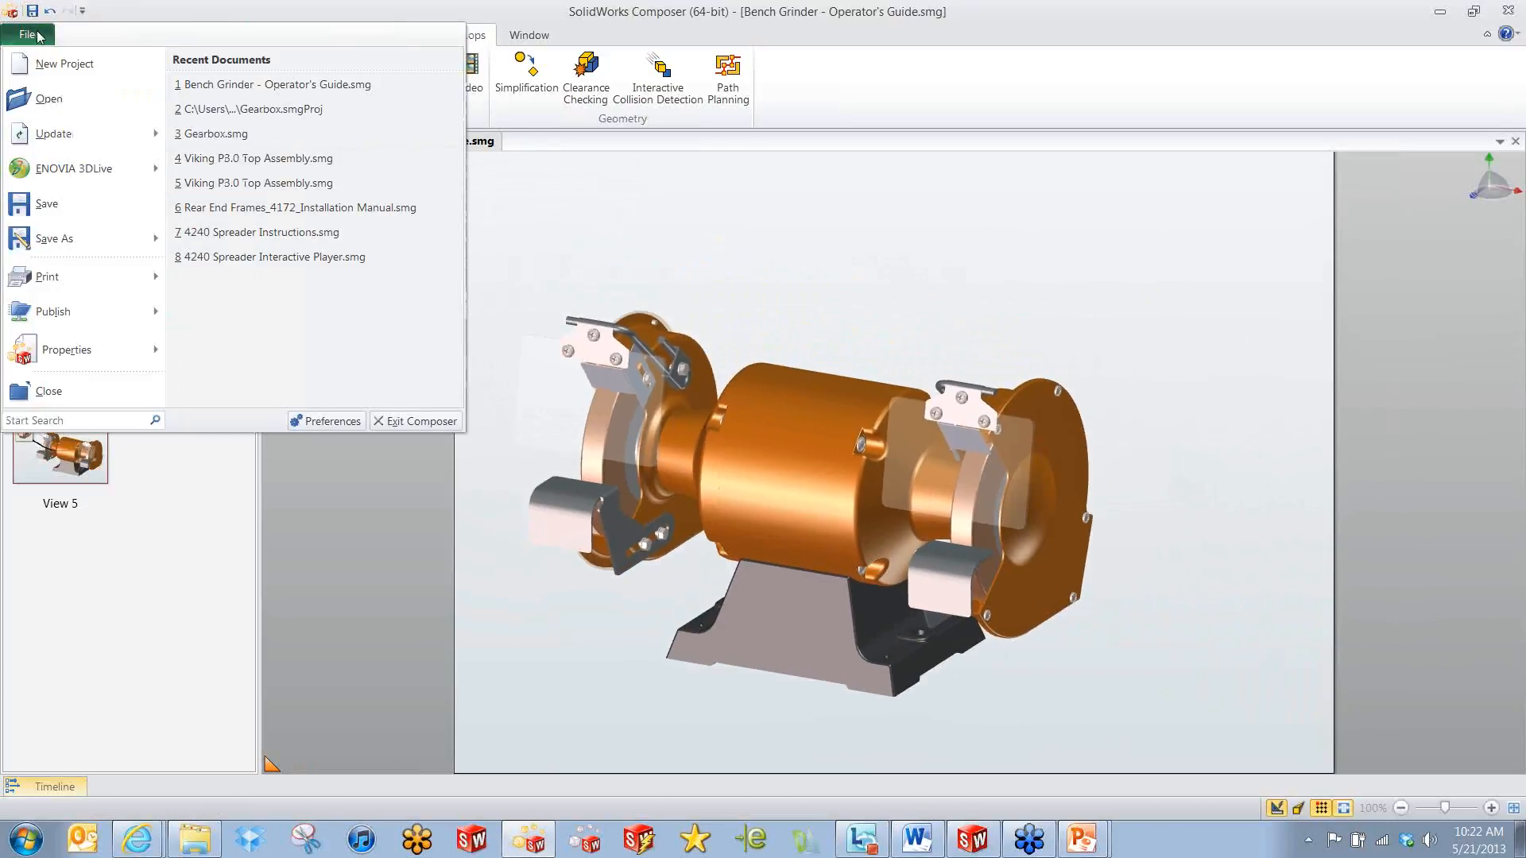
click(45, 100)
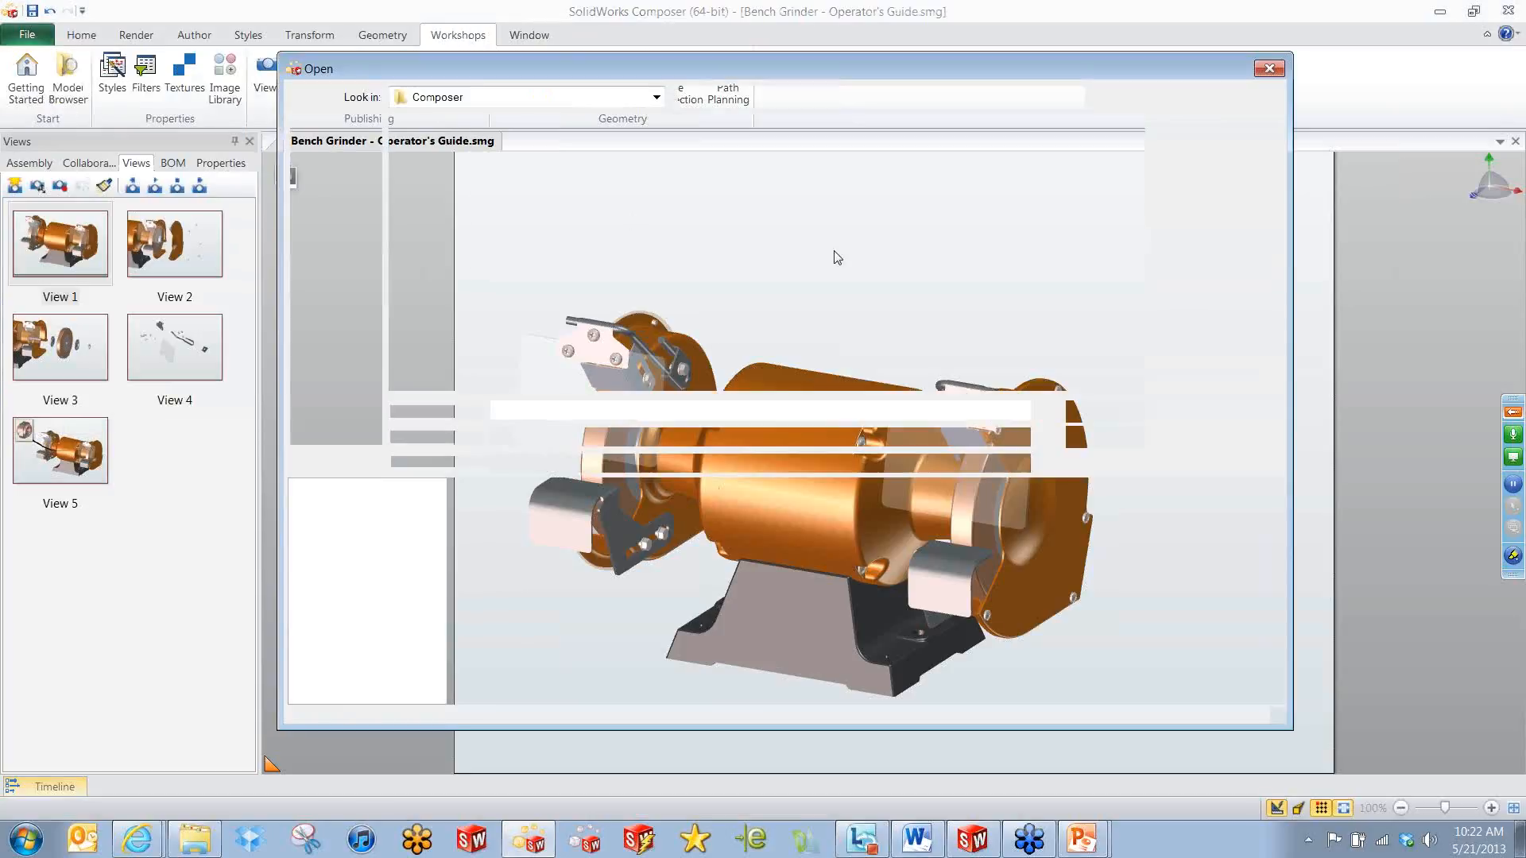
scroll(1137, 221, down, 1)
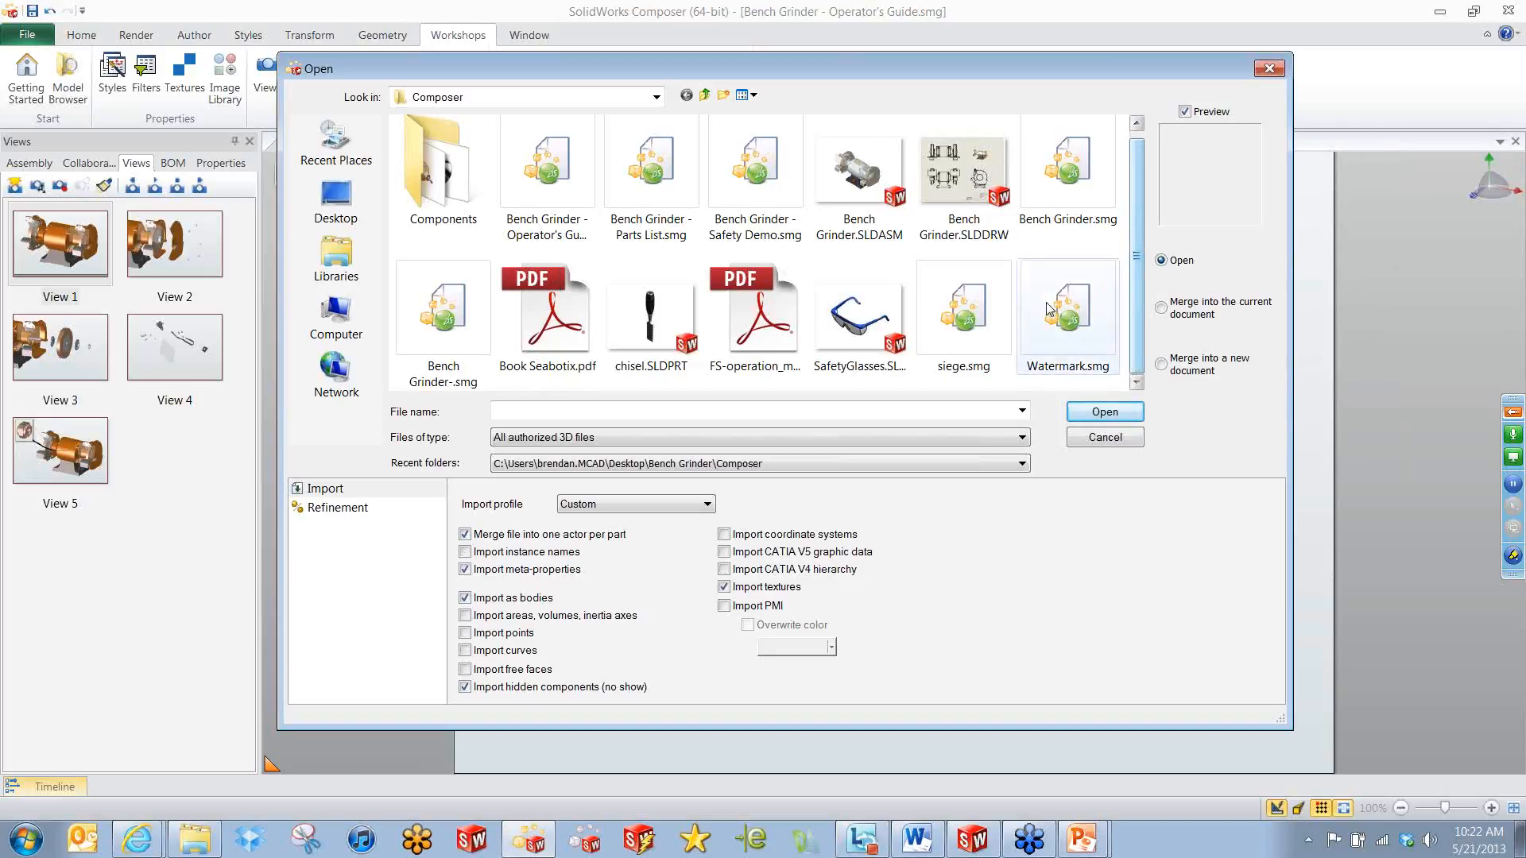
click(865, 316)
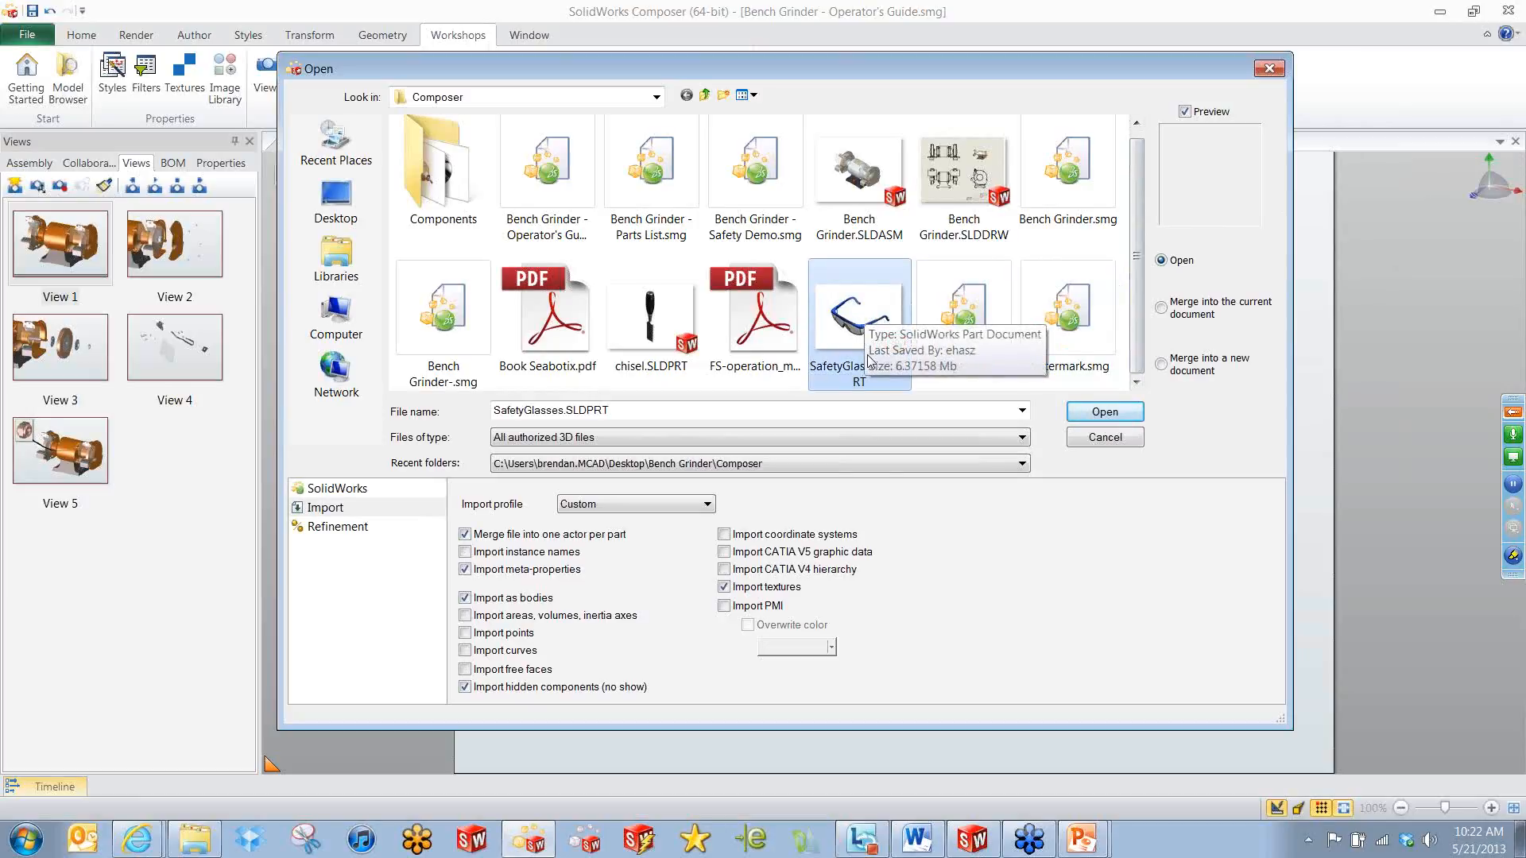
click(1196, 314)
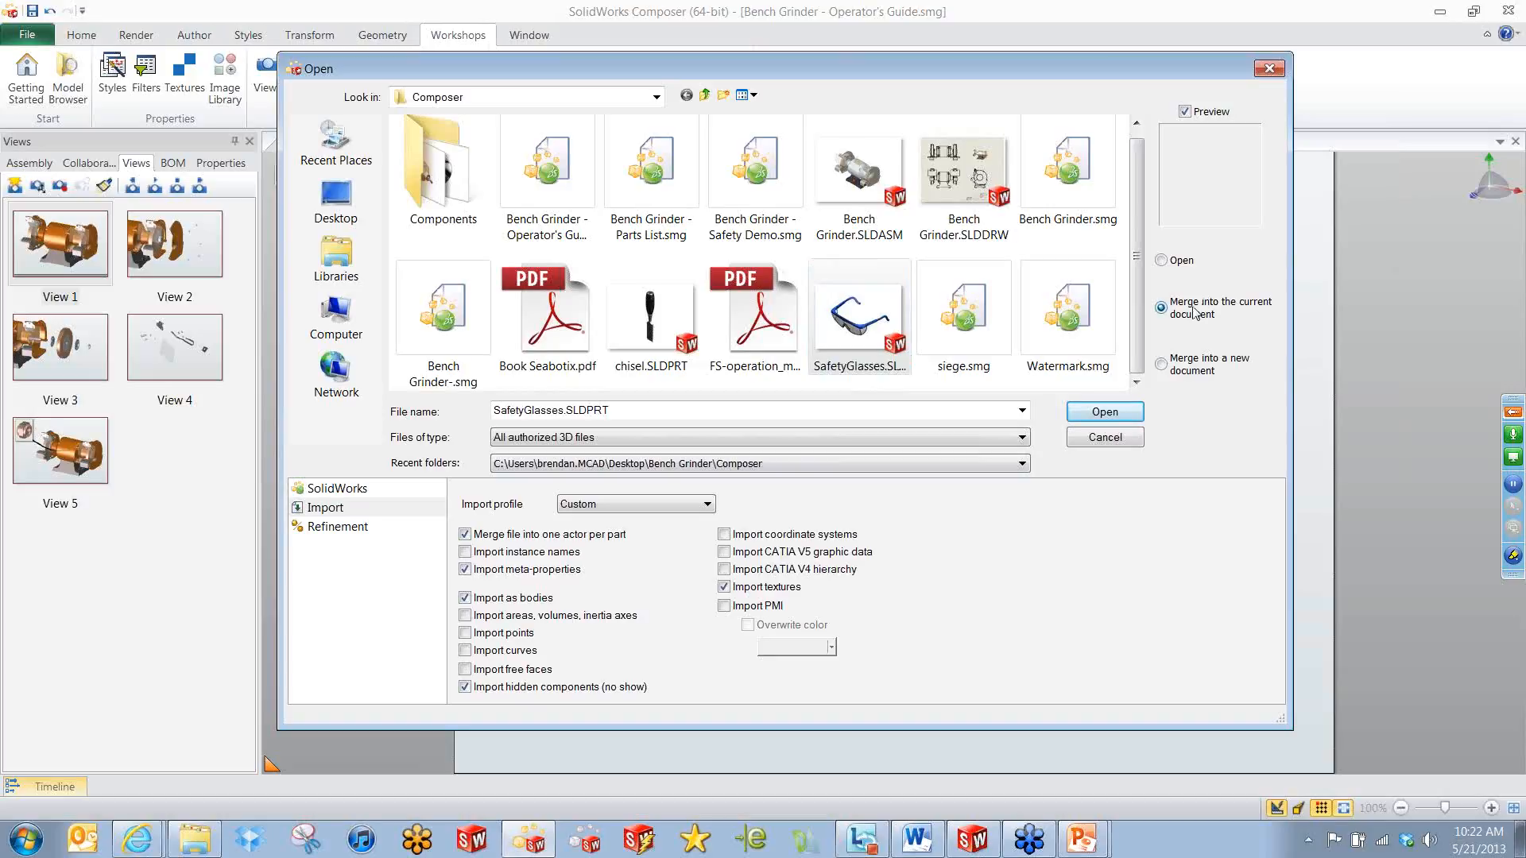
click(1104, 412)
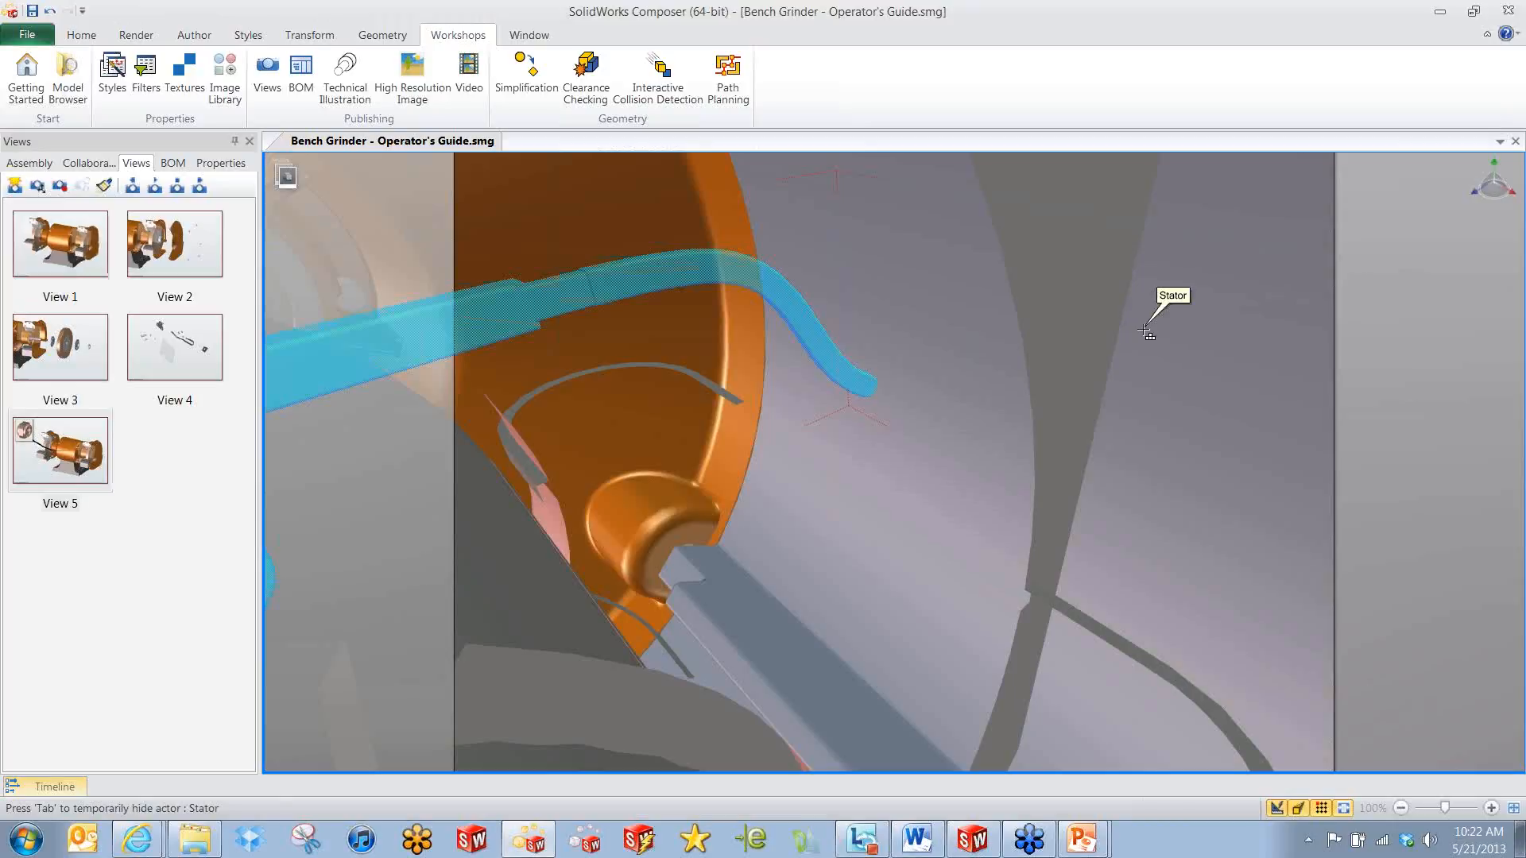
Translate the merged safety glasses vertically out of the motor body to a clear position above the grinder.
scroll(1192, 414, down, 10)
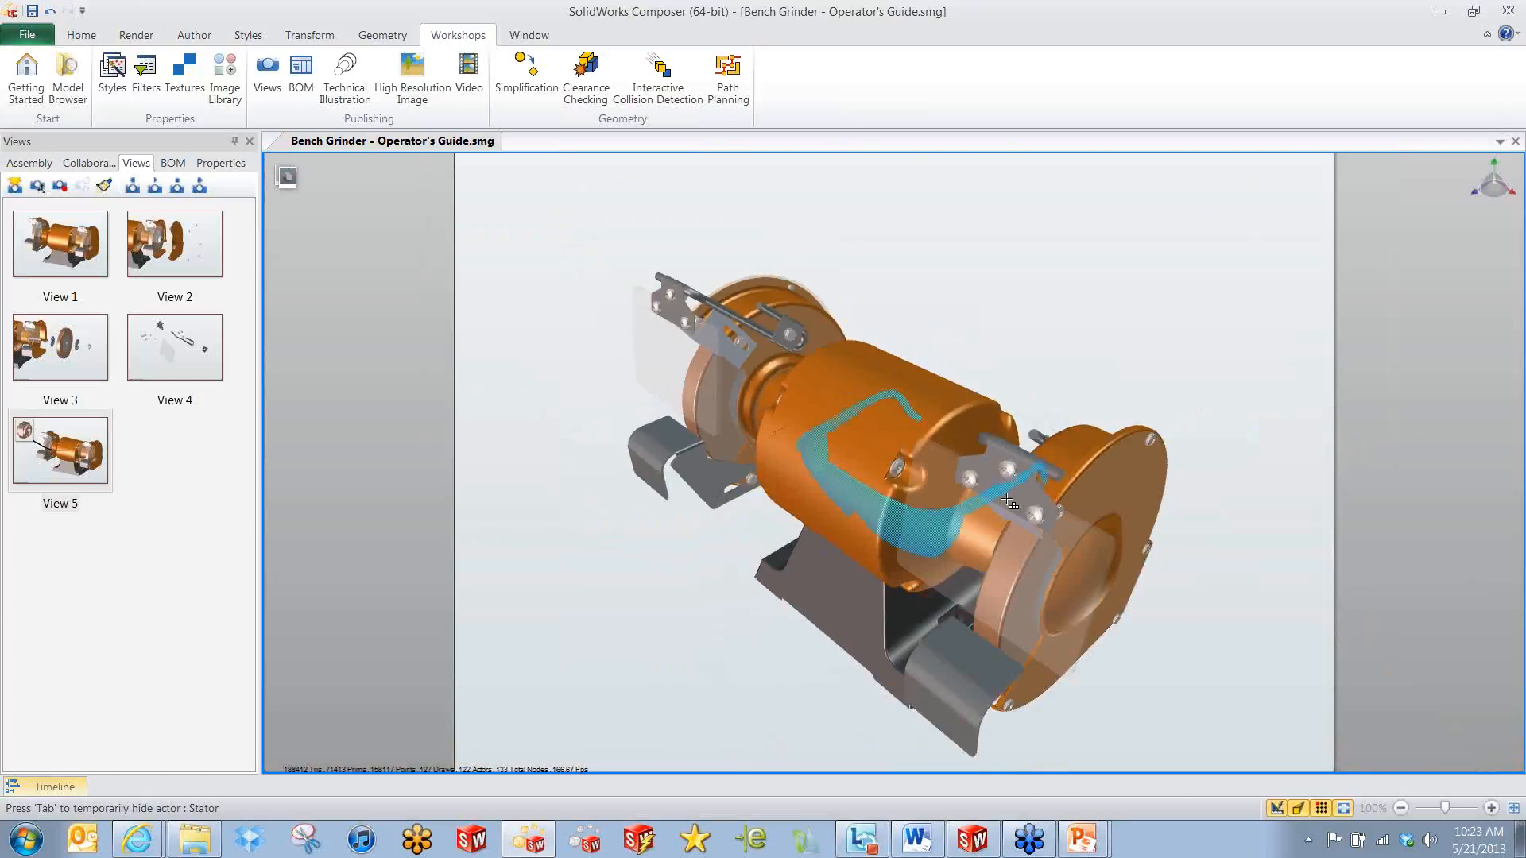
drag(1009, 548, 1113, 416)
right_click(1122, 404)
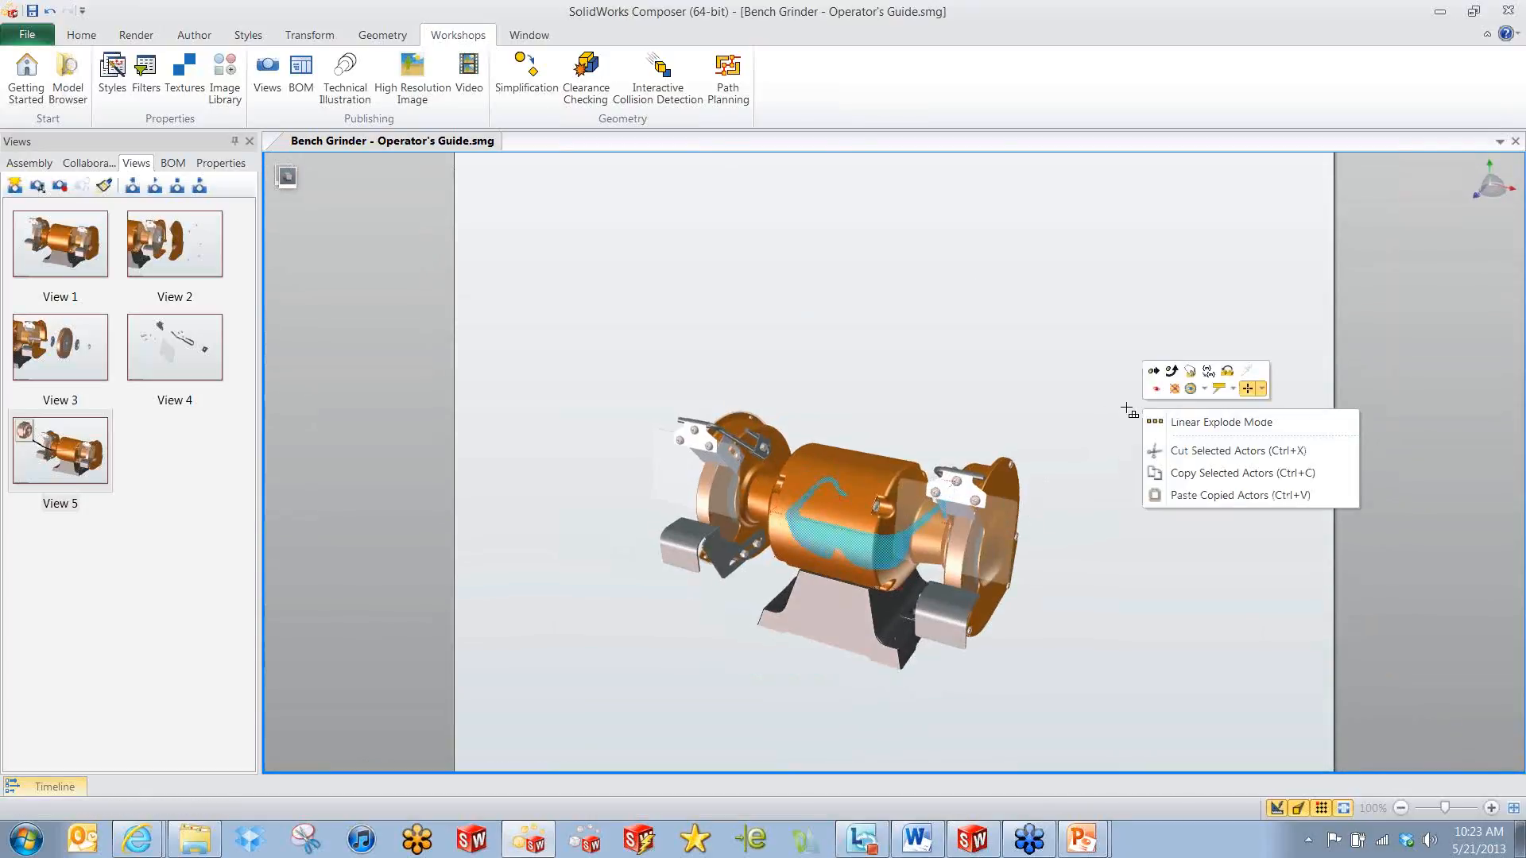
click(1154, 377)
drag(847, 436, 854, 153)
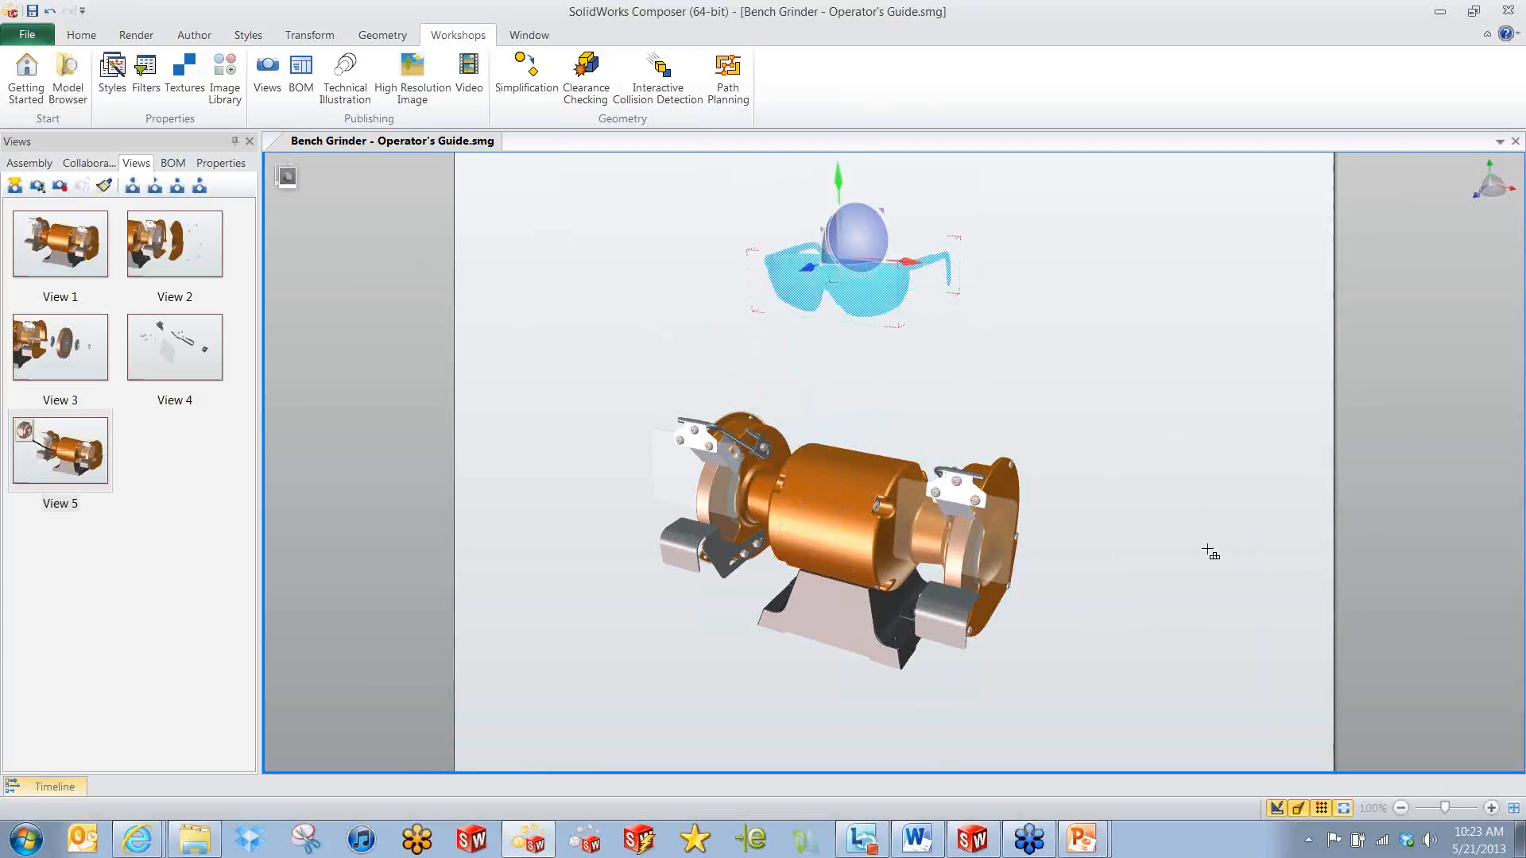
click(1301, 814)
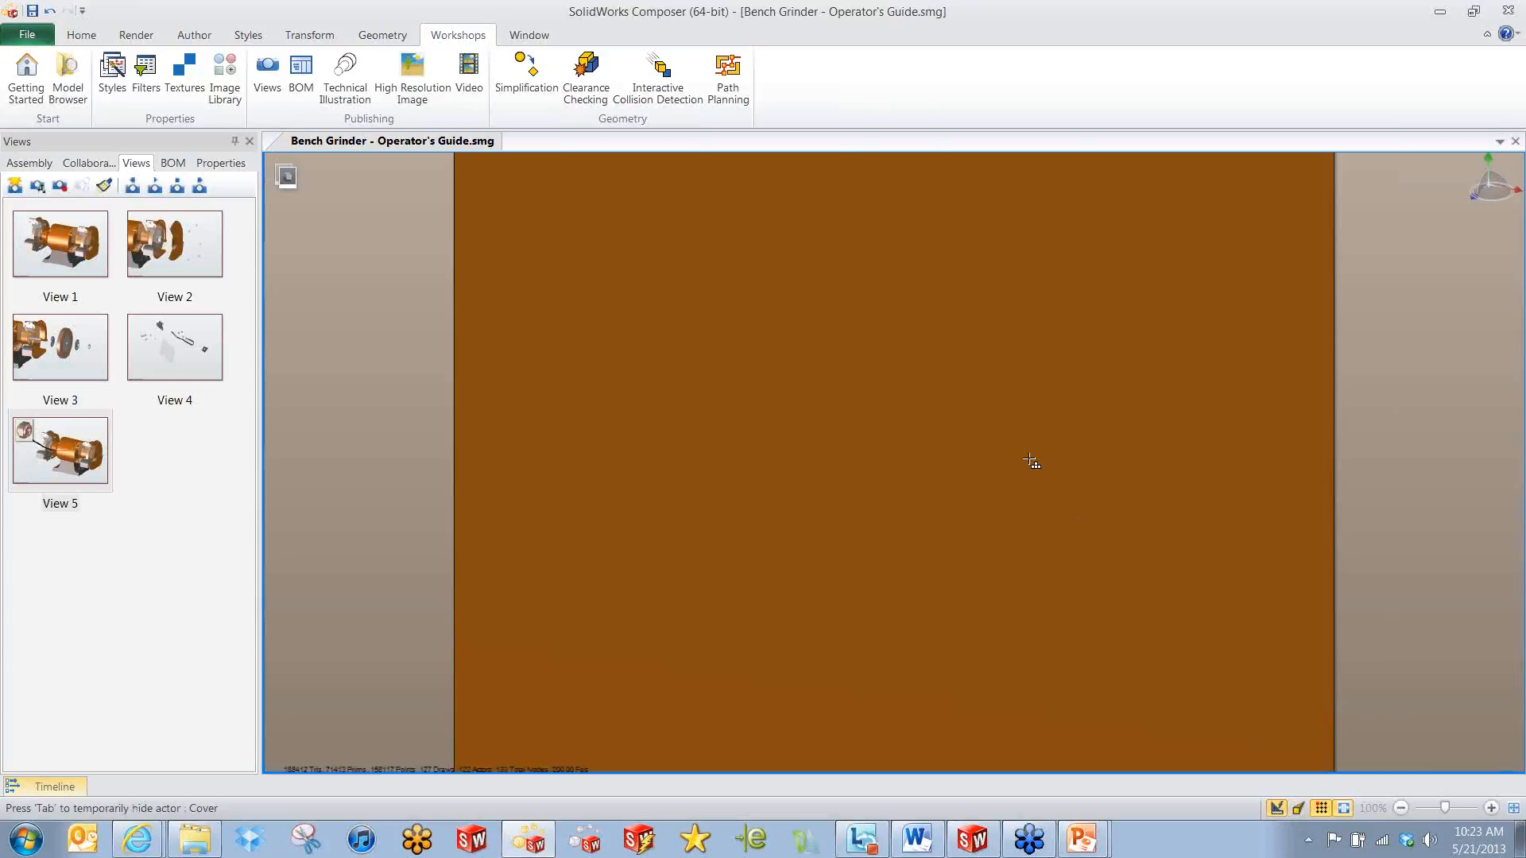
scroll(1031, 462, down, 6)
scroll(979, 343, up, 3)
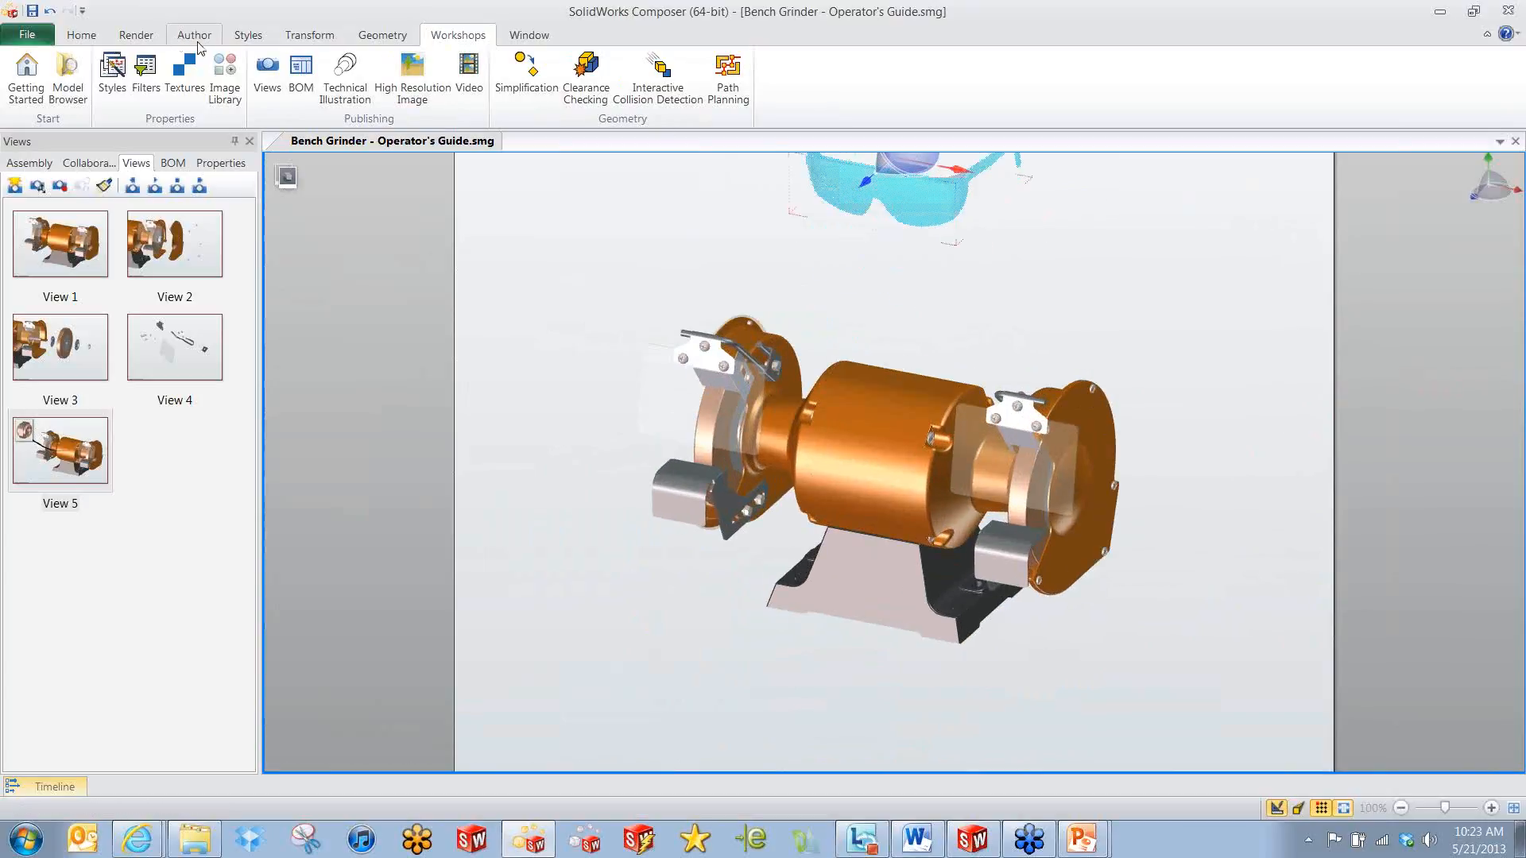
Check the safety glasses' properties and clear the selection.
click(220, 164)
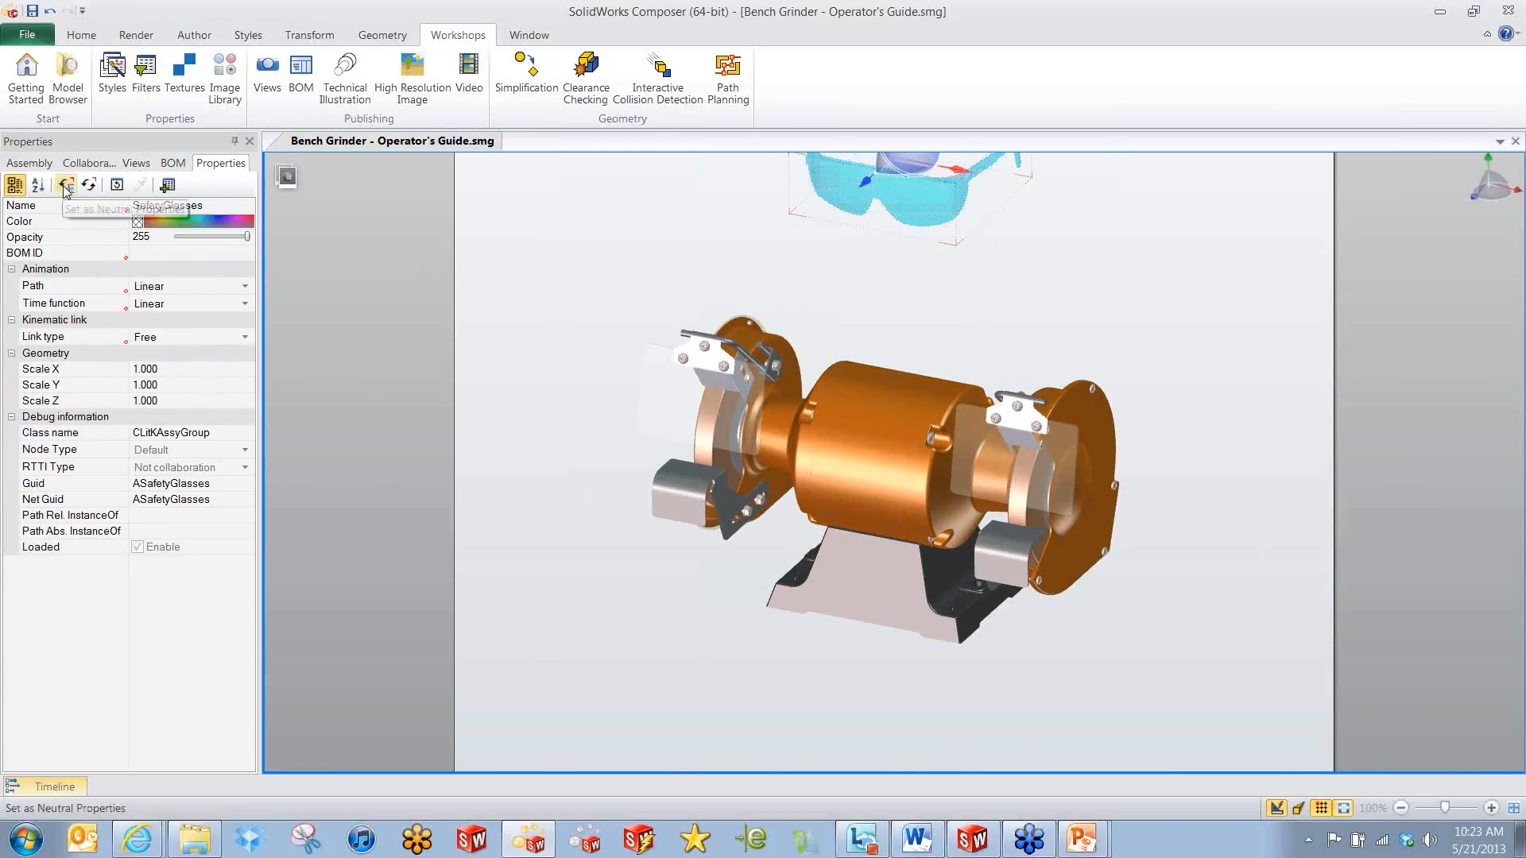
click(630, 256)
right_drag(630, 256, 589, 313)
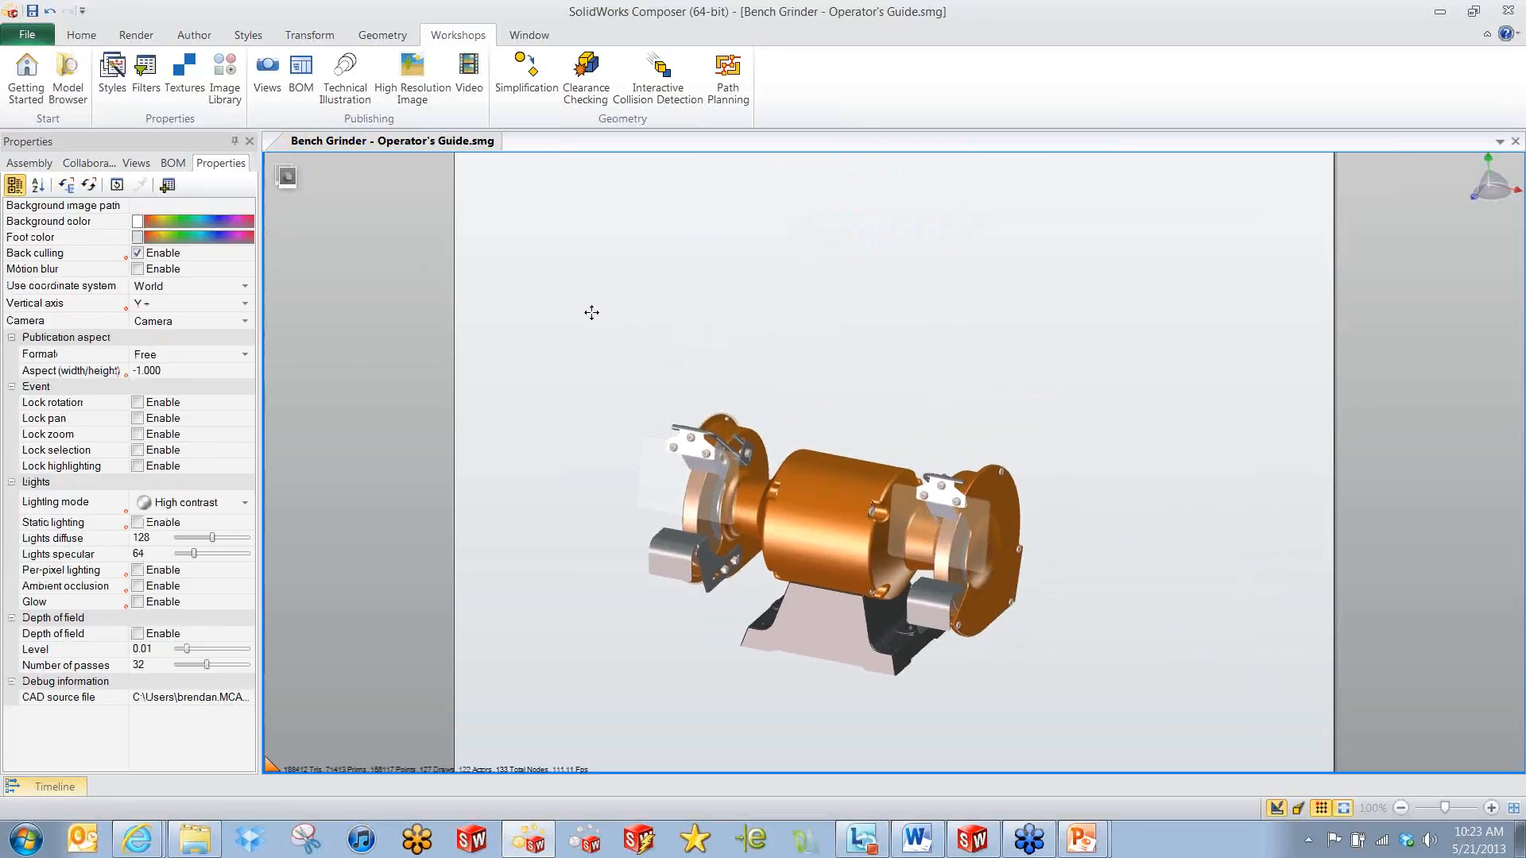
Hide the Bench Grinder in the assembly structure and show only SafetyGlasses in an enlarged angled view.
click(29, 163)
click(43, 225)
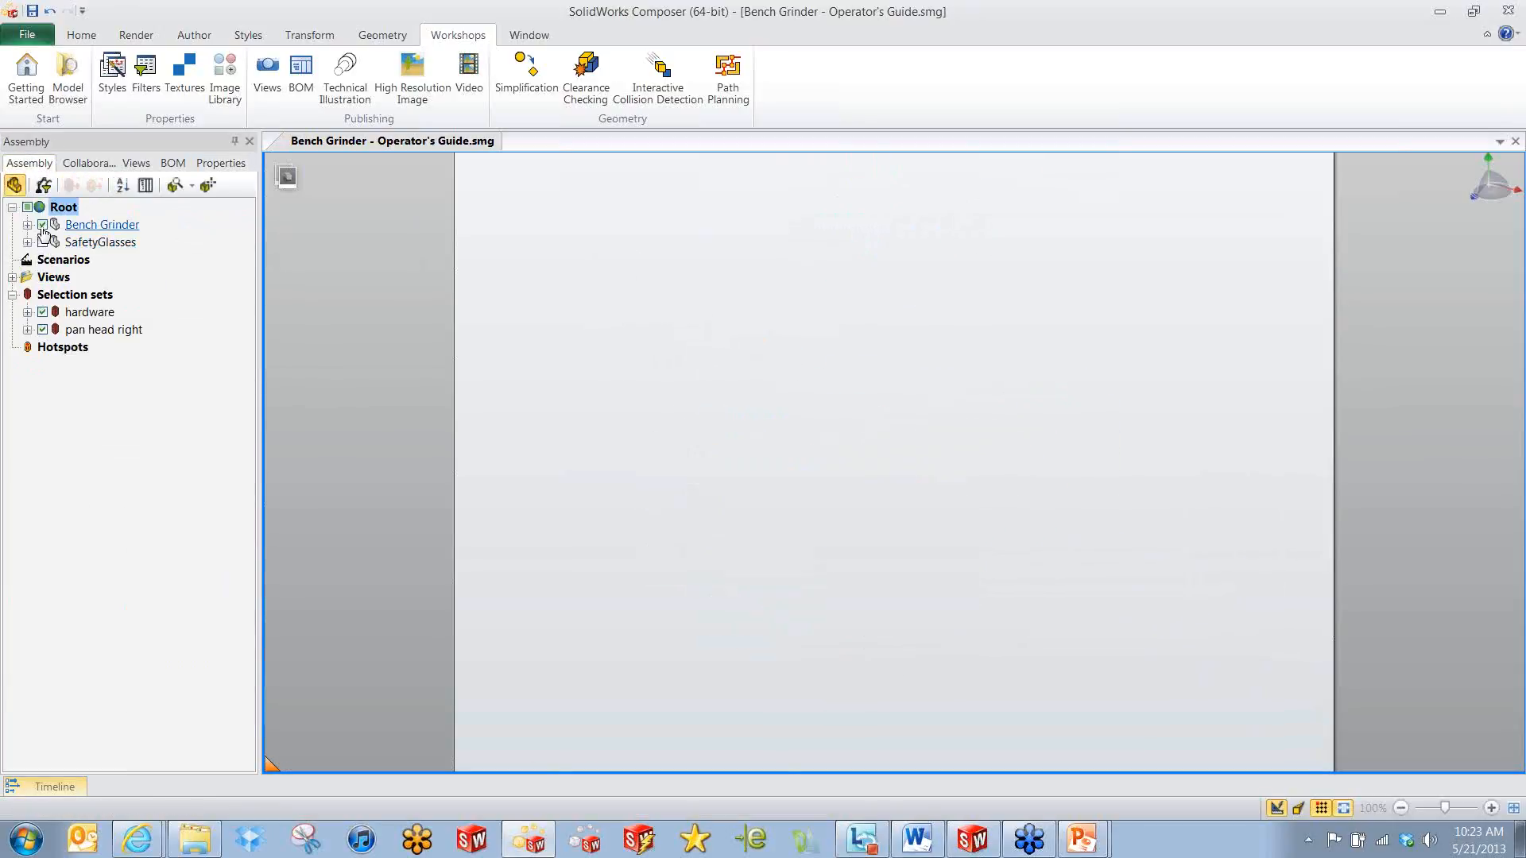
click(43, 242)
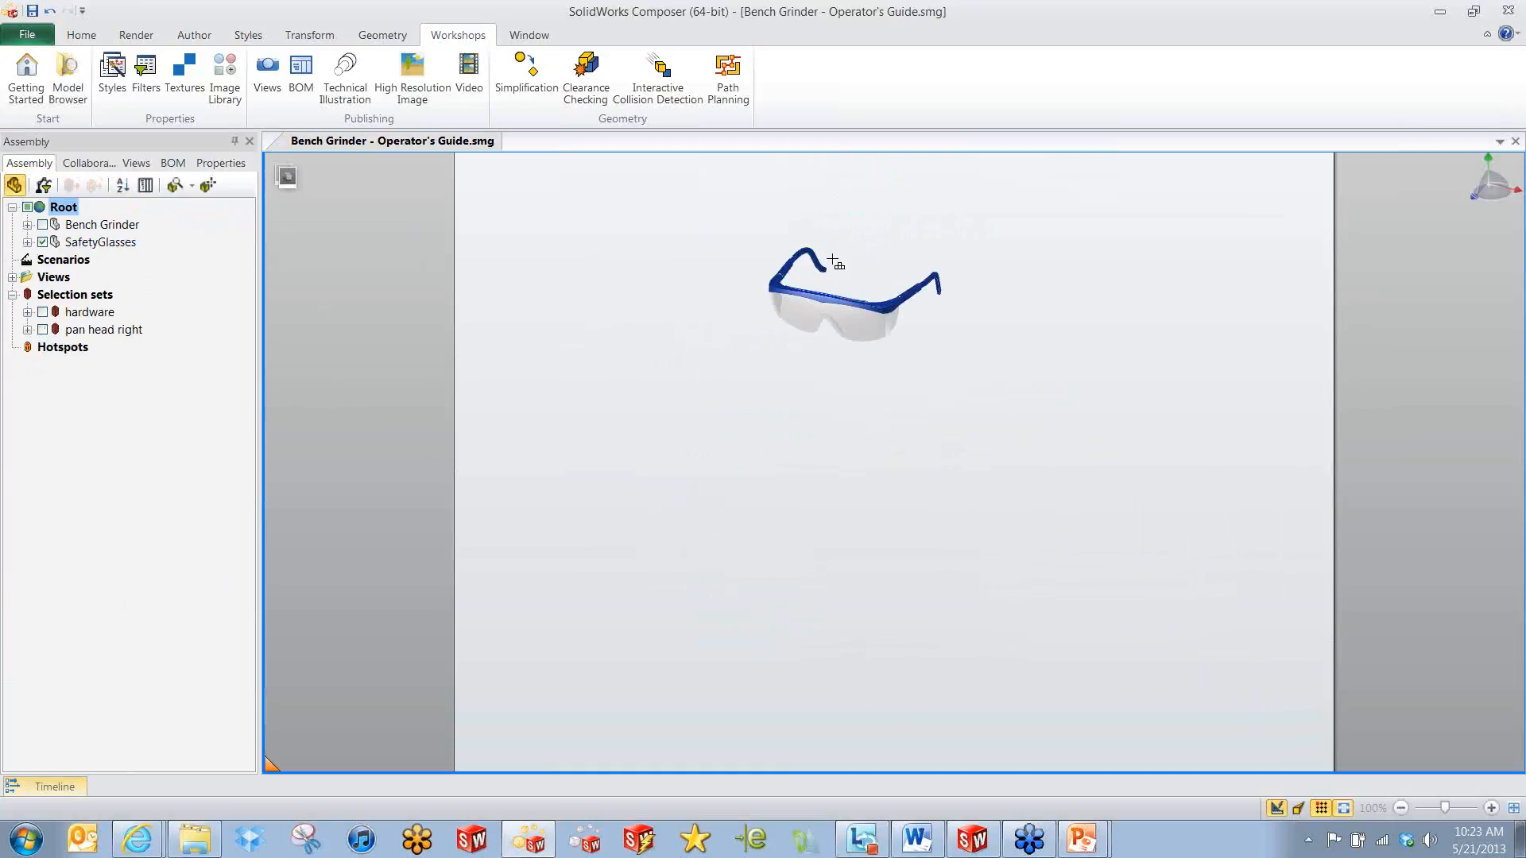
scroll(842, 265, up, 6)
drag(852, 277, 818, 272)
right_drag(1021, 266, 978, 303)
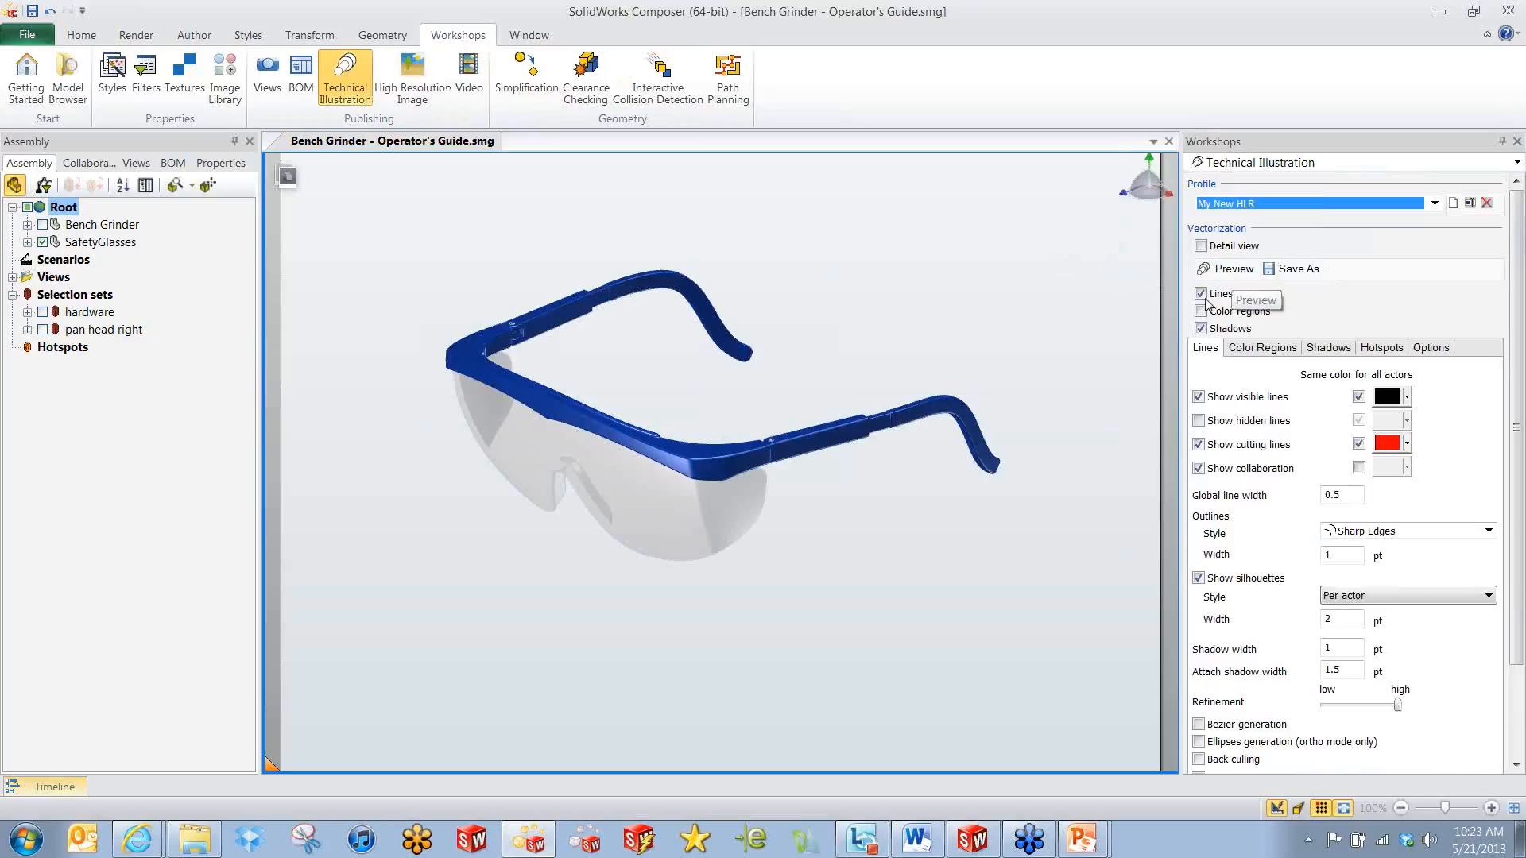
Create a Technical Illustration detail view with the My New HLR profile, framing the whole safety glasses in the circular area.
click(1200, 247)
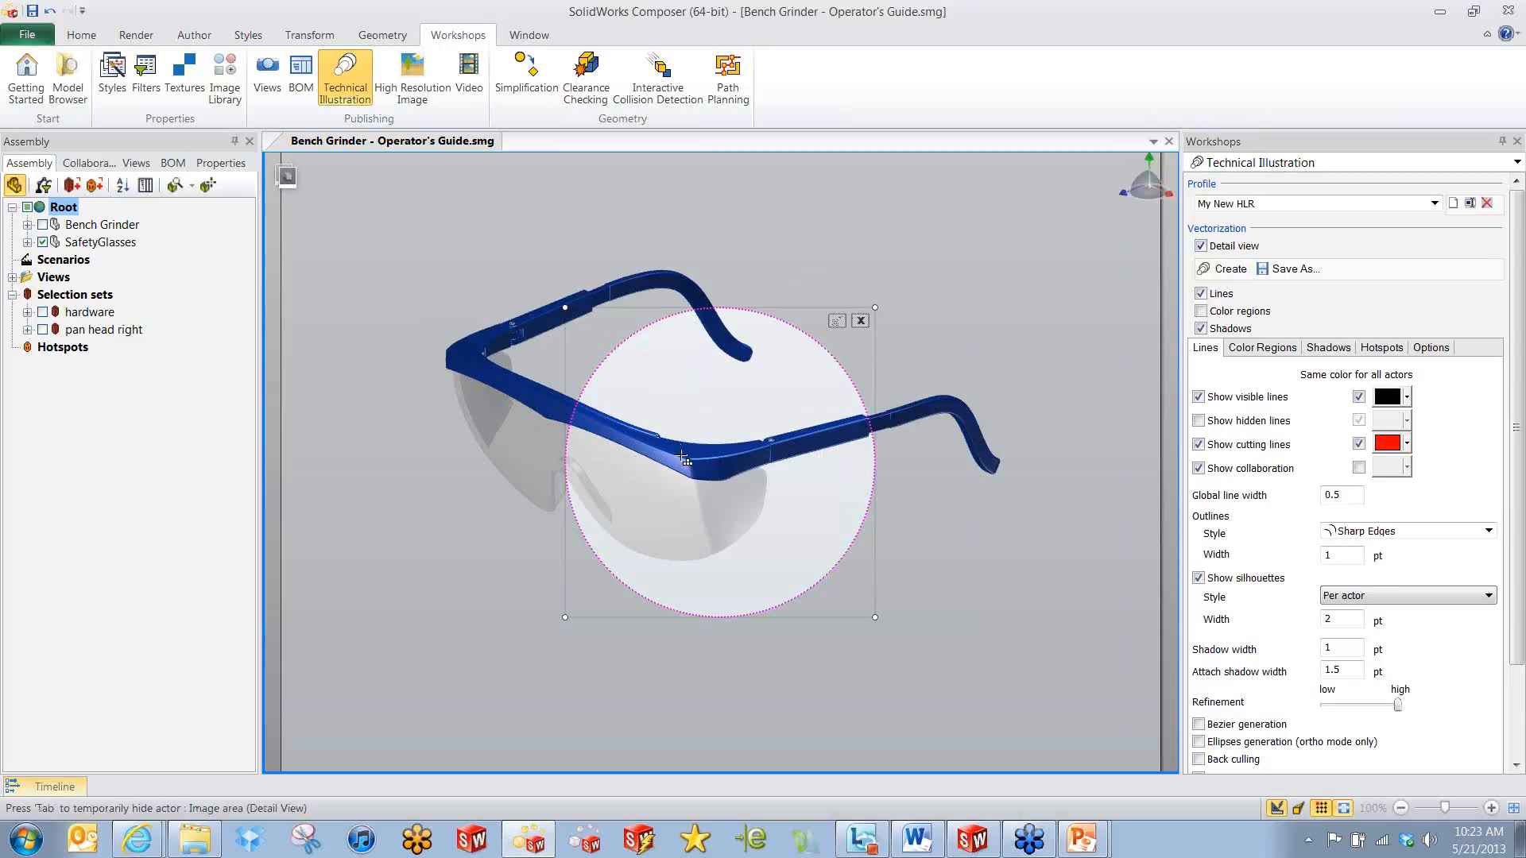
click(571, 431)
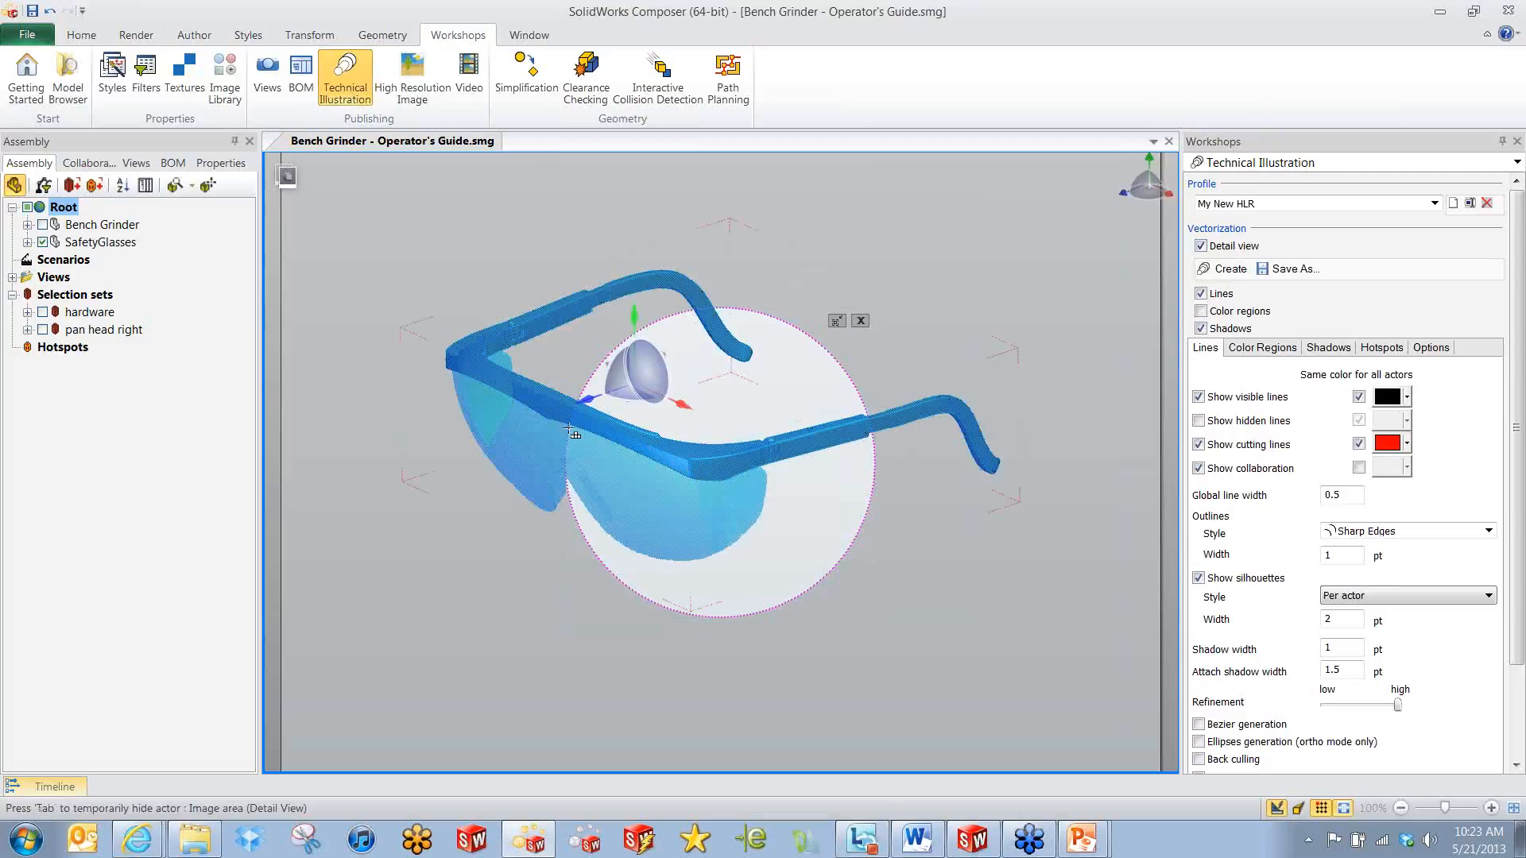
click(837, 321)
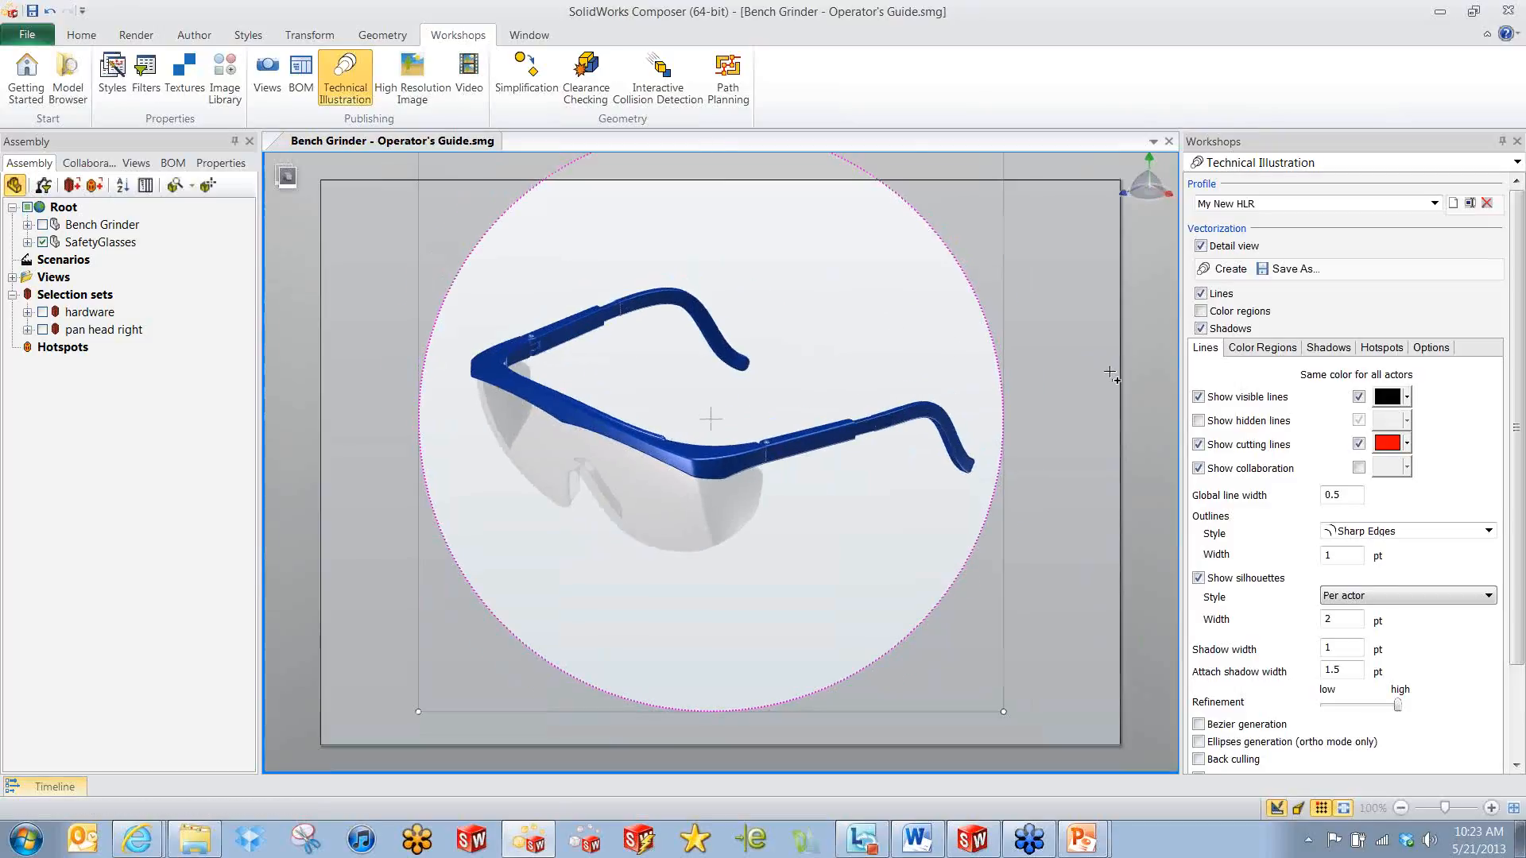
scroll(995, 392, down, 1)
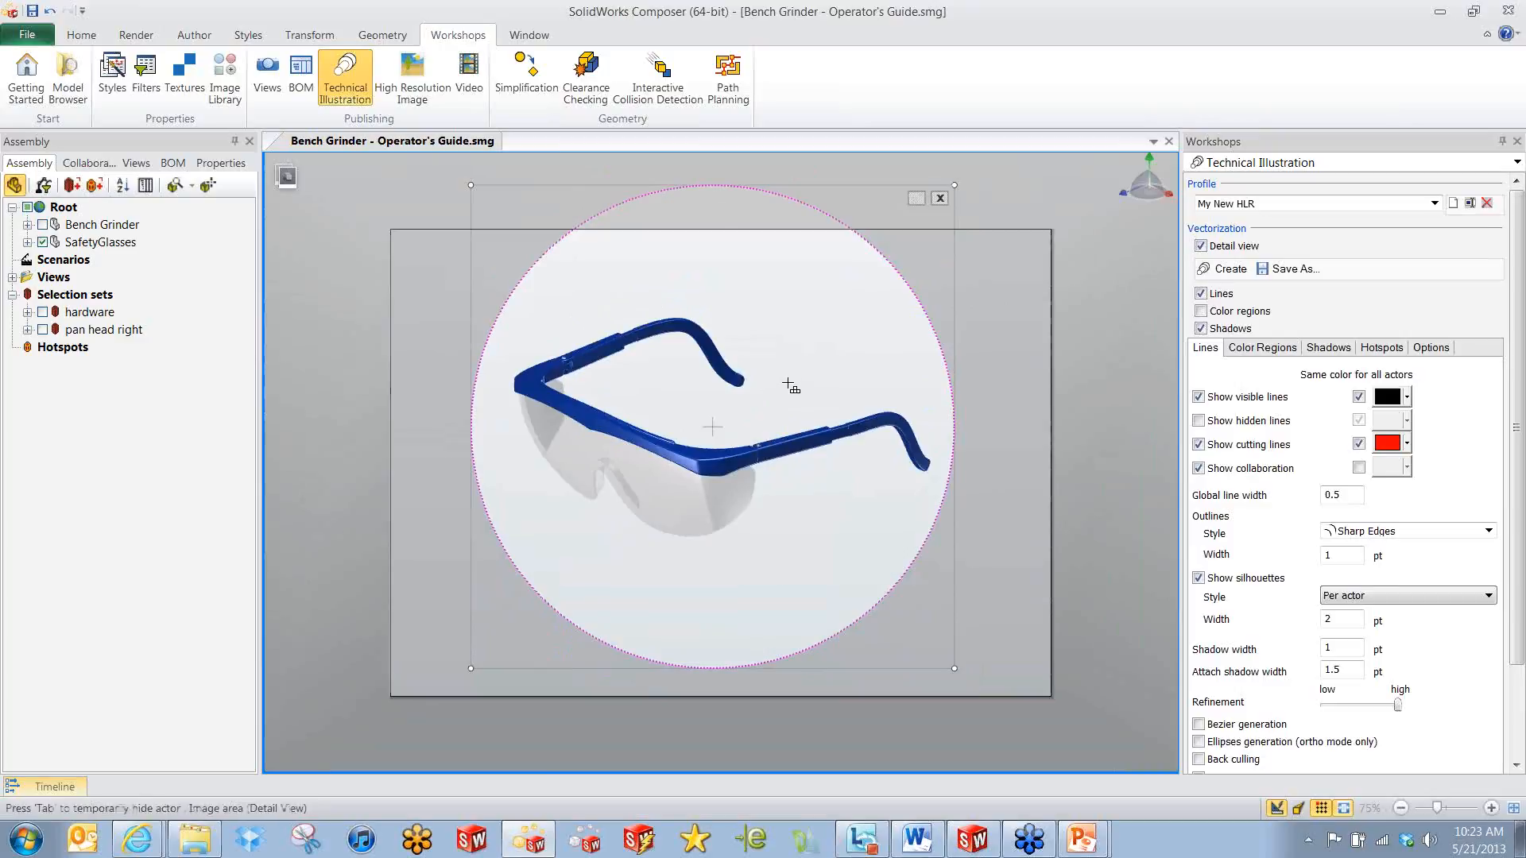
scroll(783, 387, down, 2)
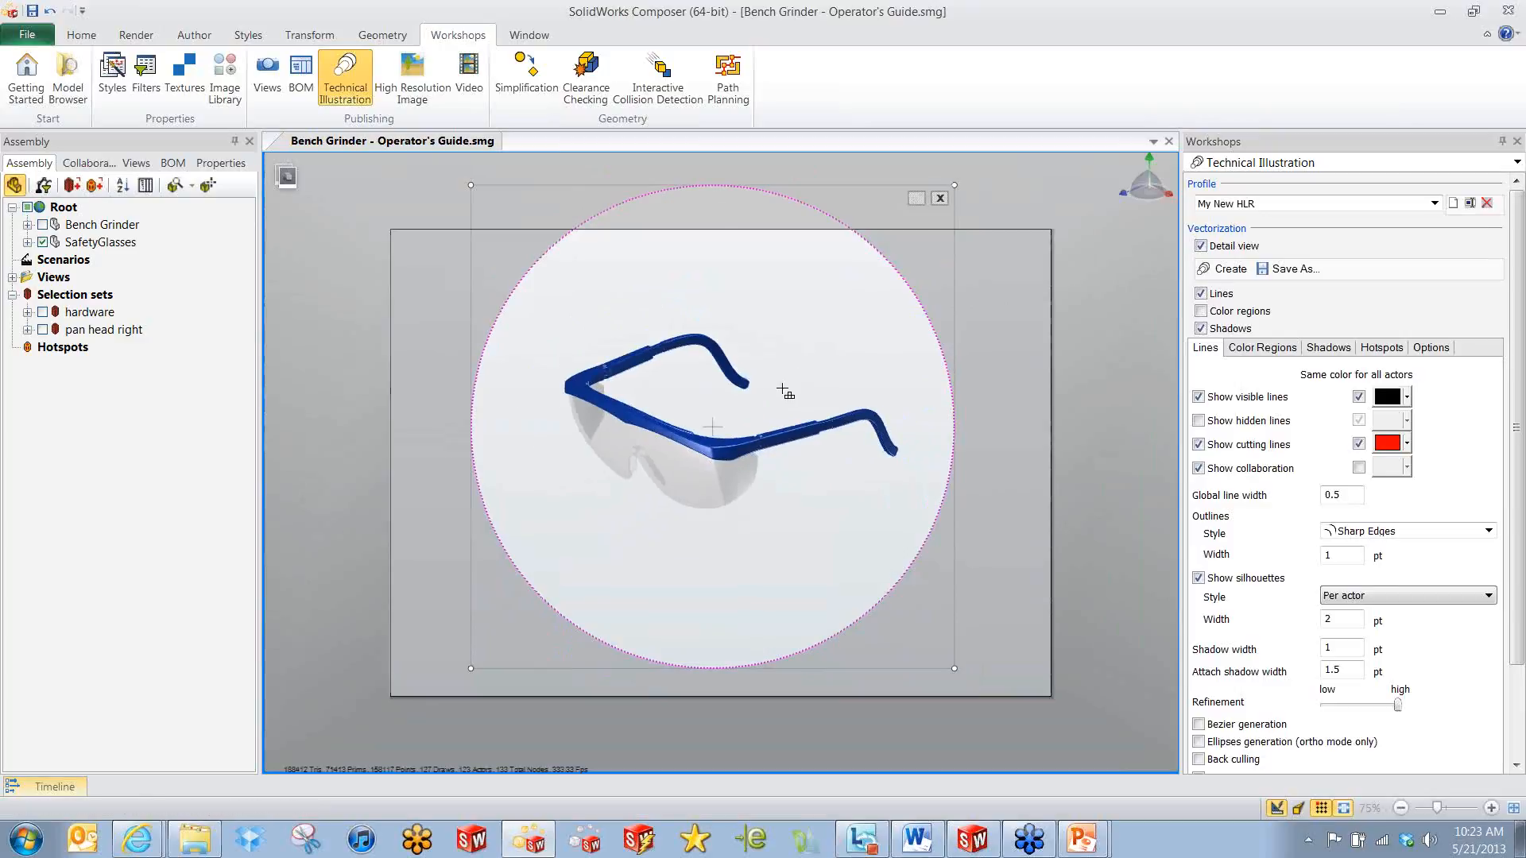
click(730, 449)
click(917, 197)
click(917, 193)
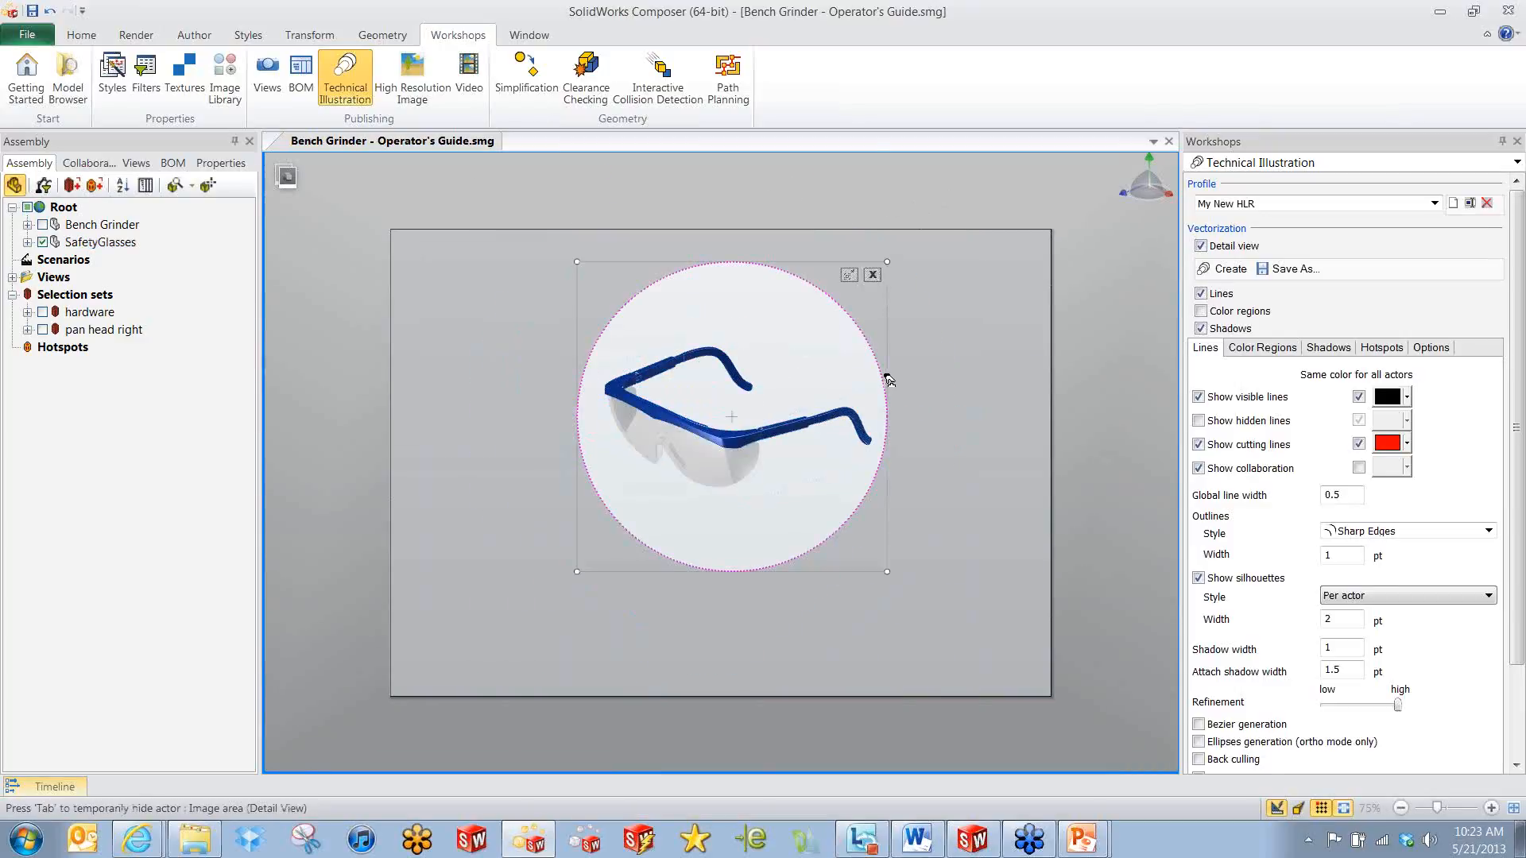
click(1221, 270)
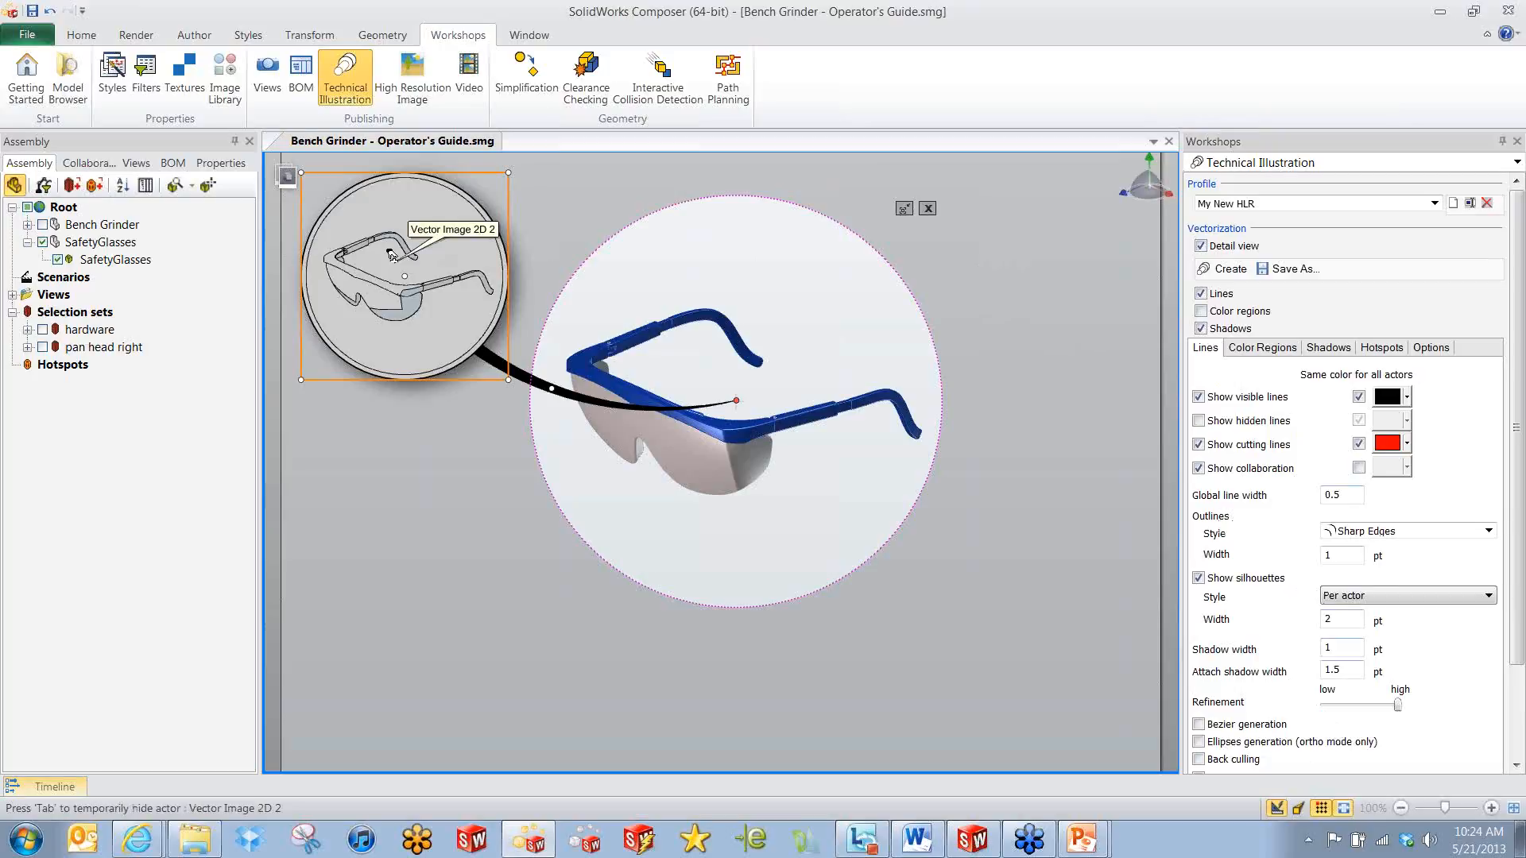
Delete the vector detail image of the safety glasses and turn off the Contour option for shadows.
key(Delete)
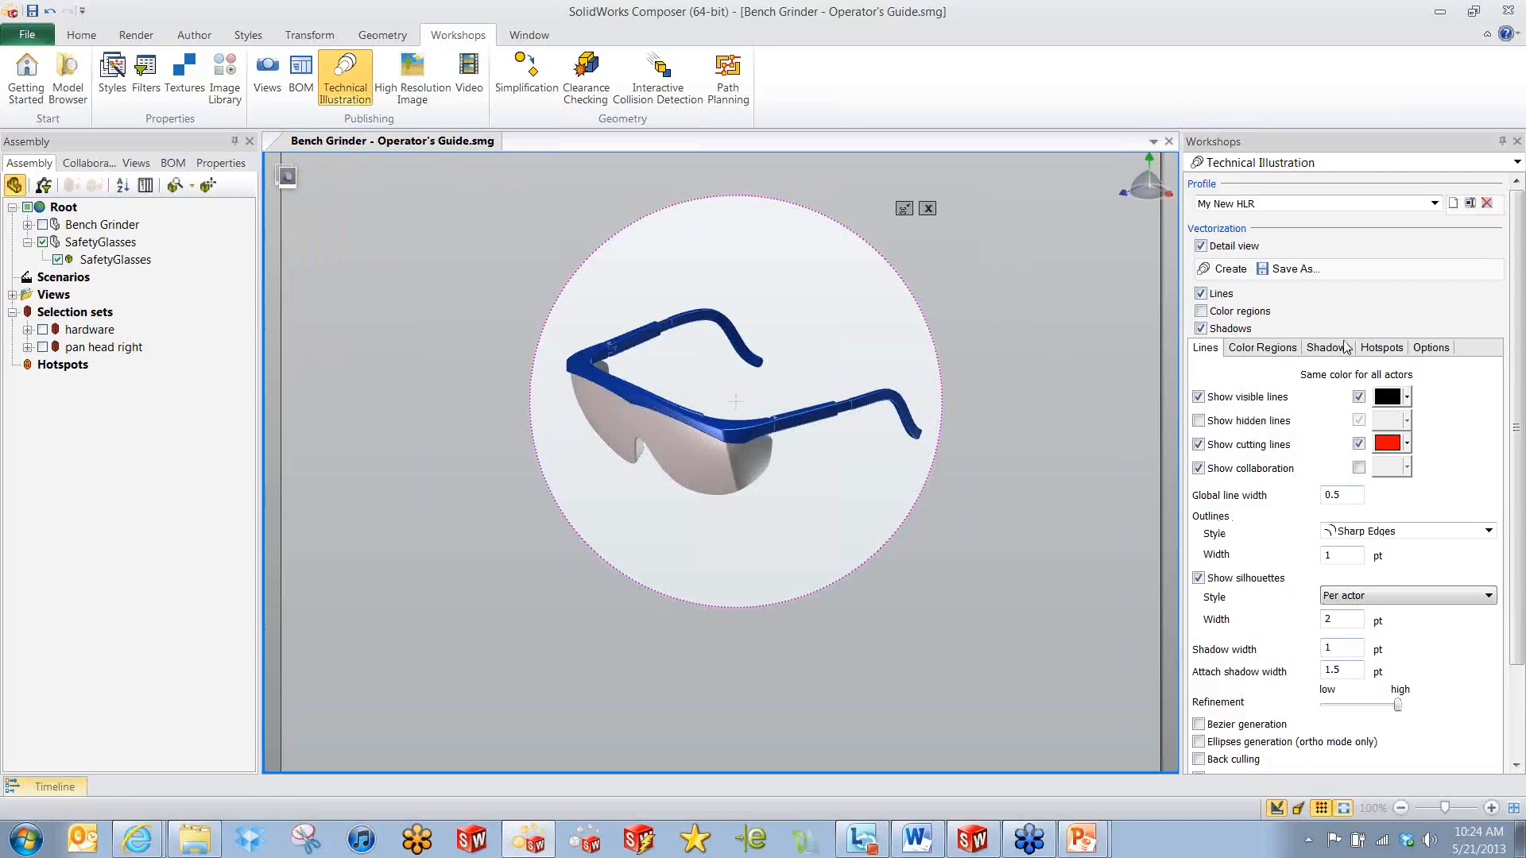
click(1345, 348)
click(1199, 382)
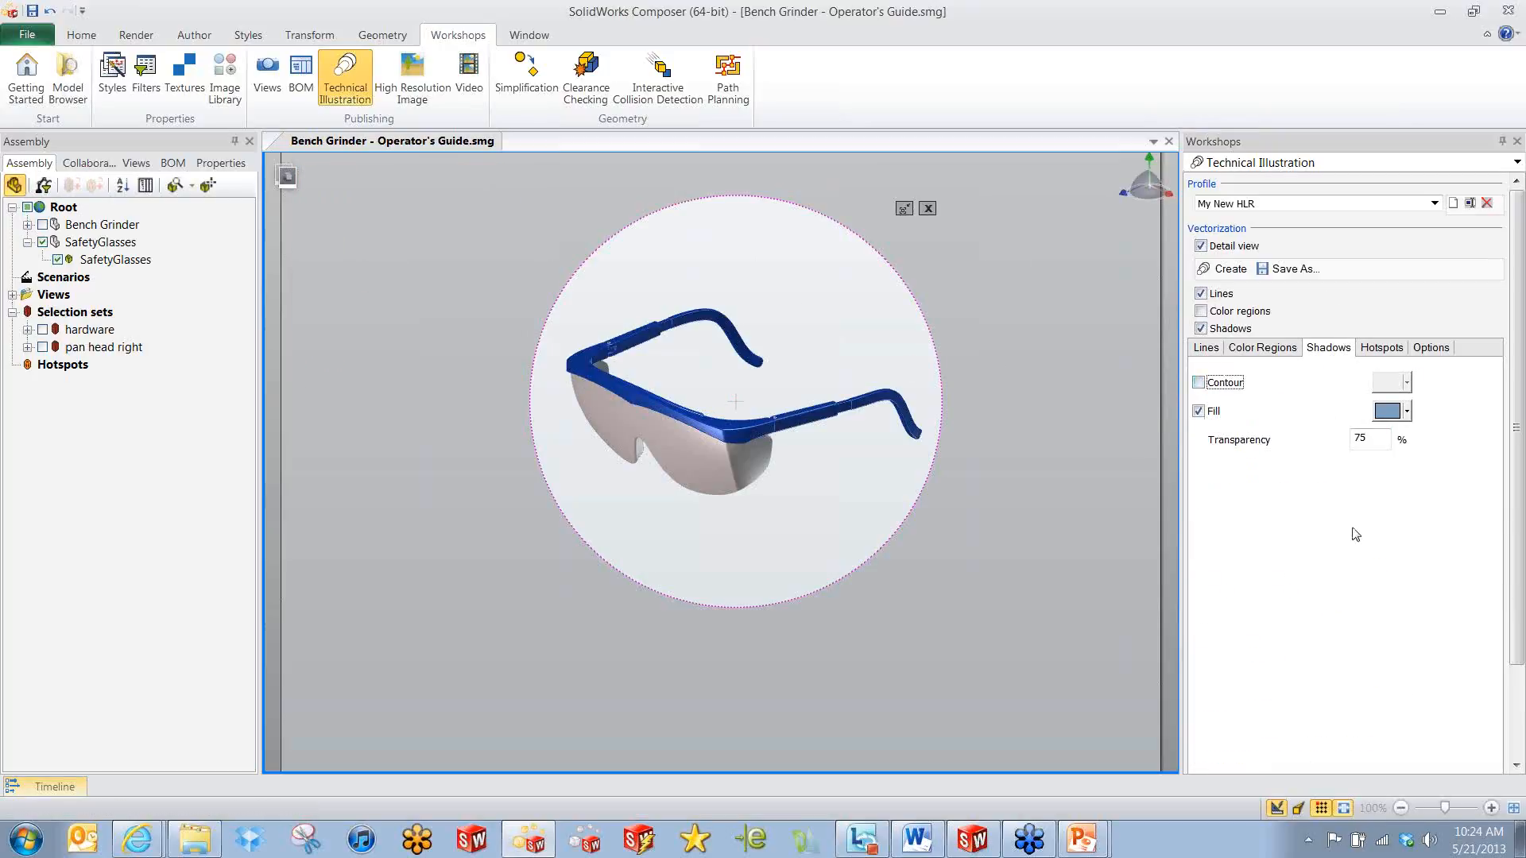
Create the Technical Illustration detail image of the safety glasses, turn off the detail view and close the workshop.
click(1240, 269)
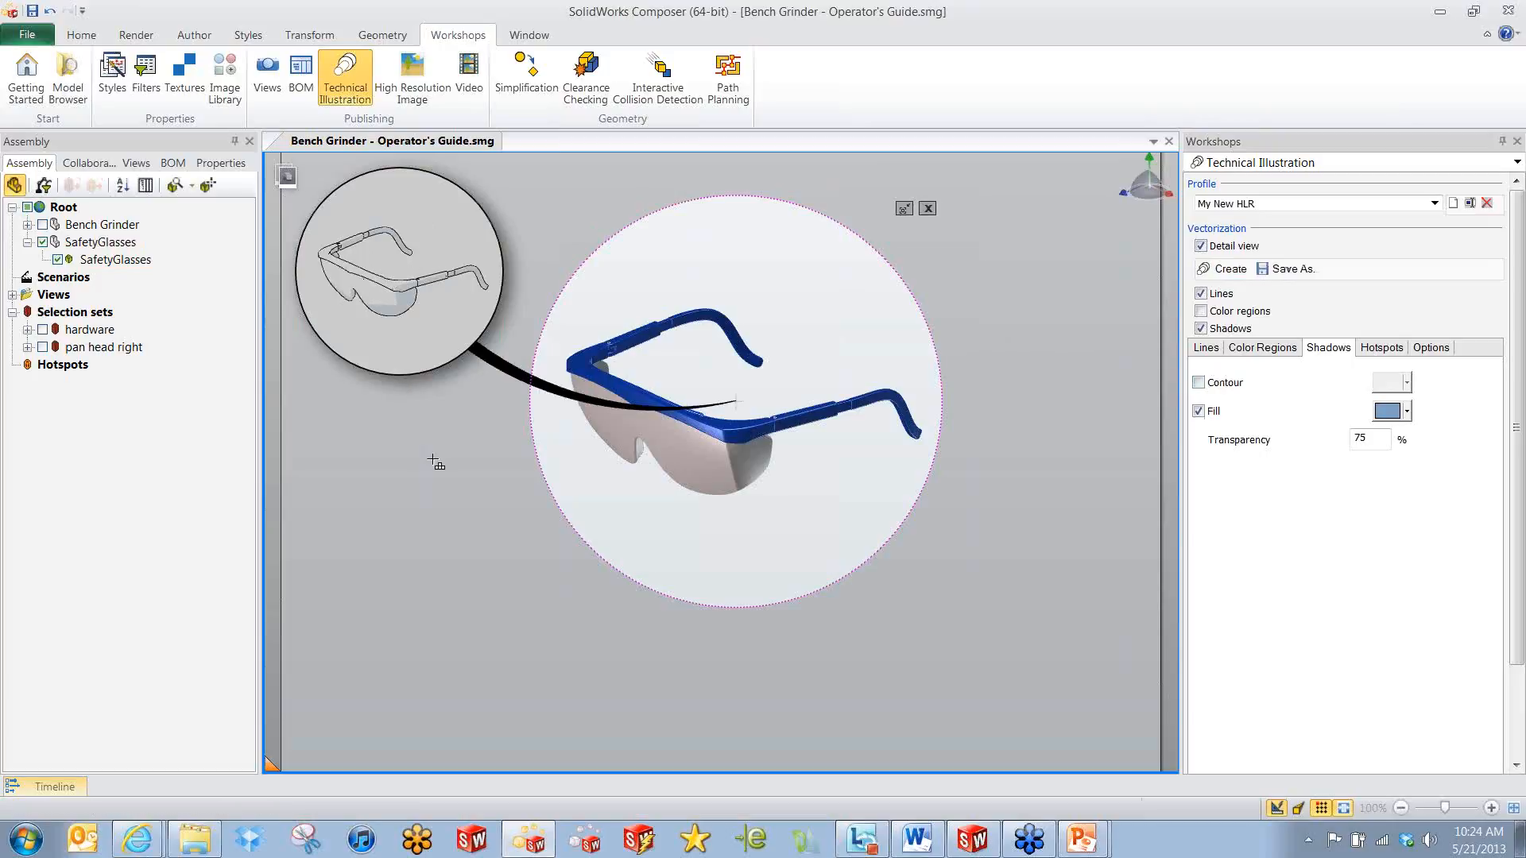
click(1202, 246)
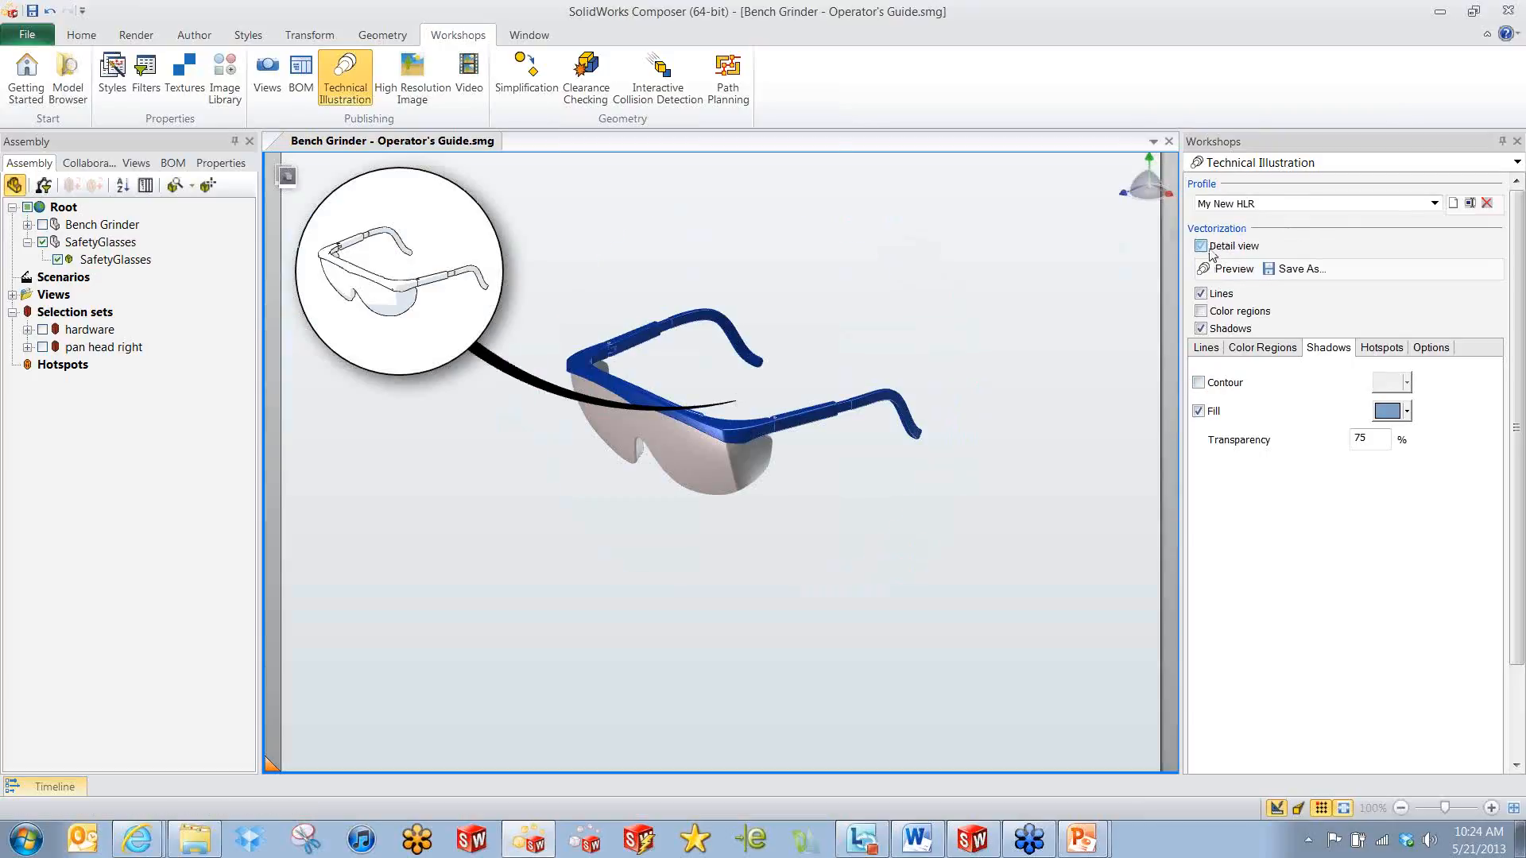
click(1515, 143)
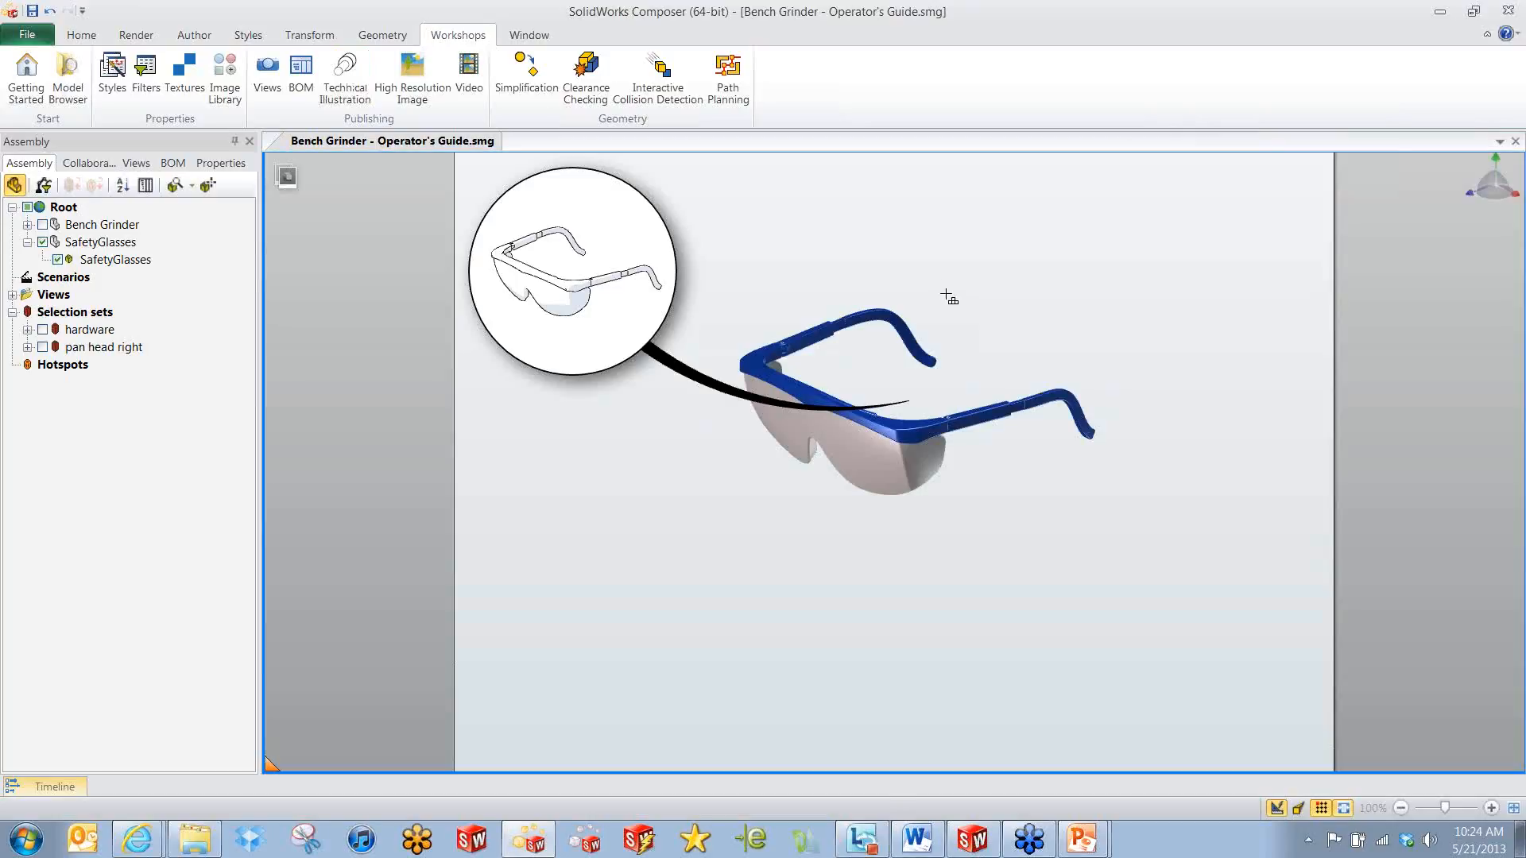
Set the attach type of the safety glasses vector image to None.
click(627, 290)
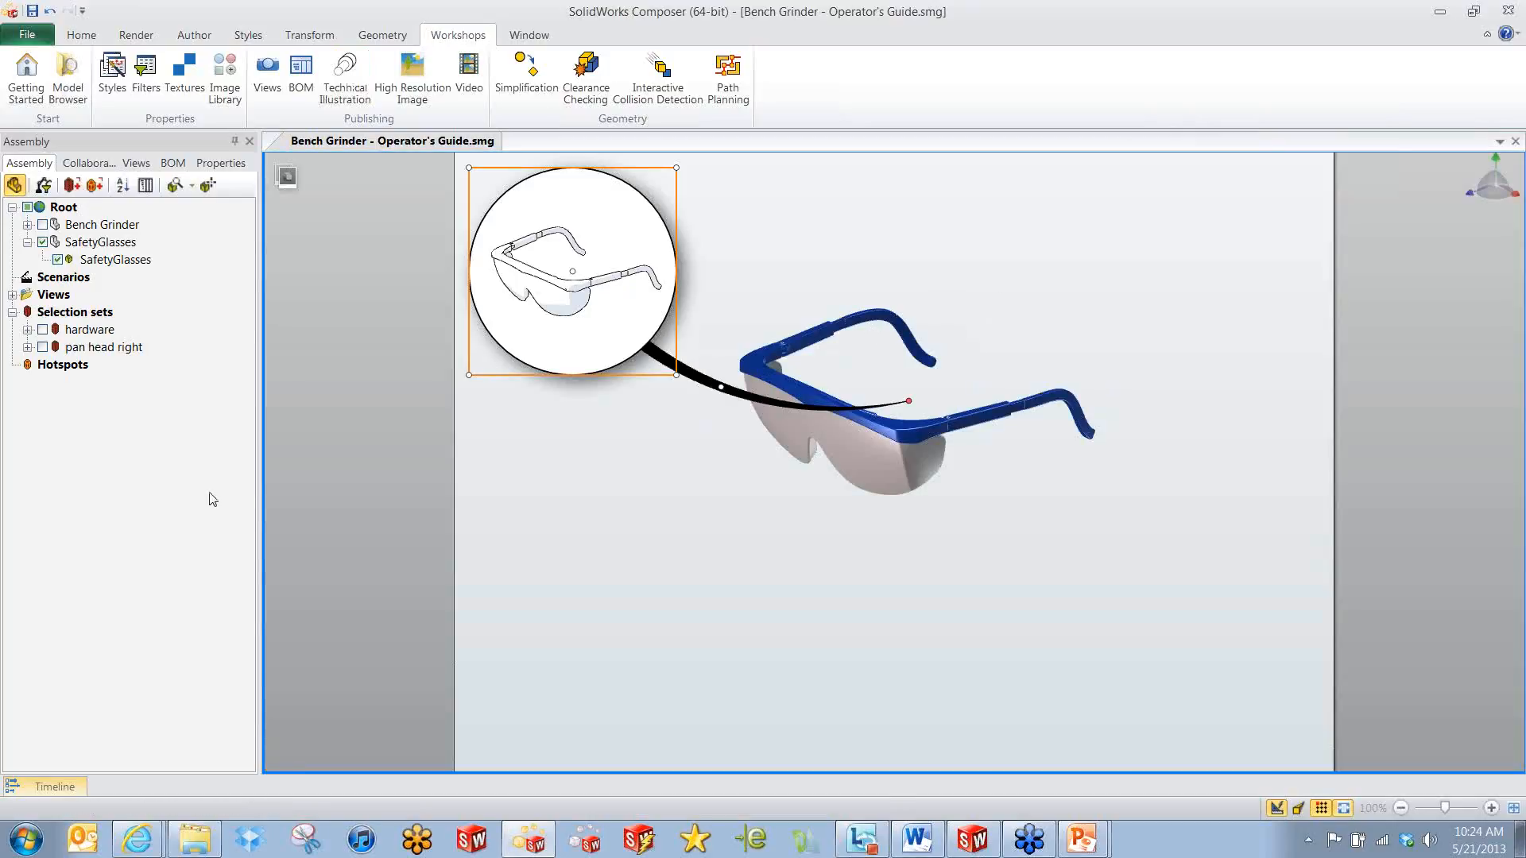
click(221, 163)
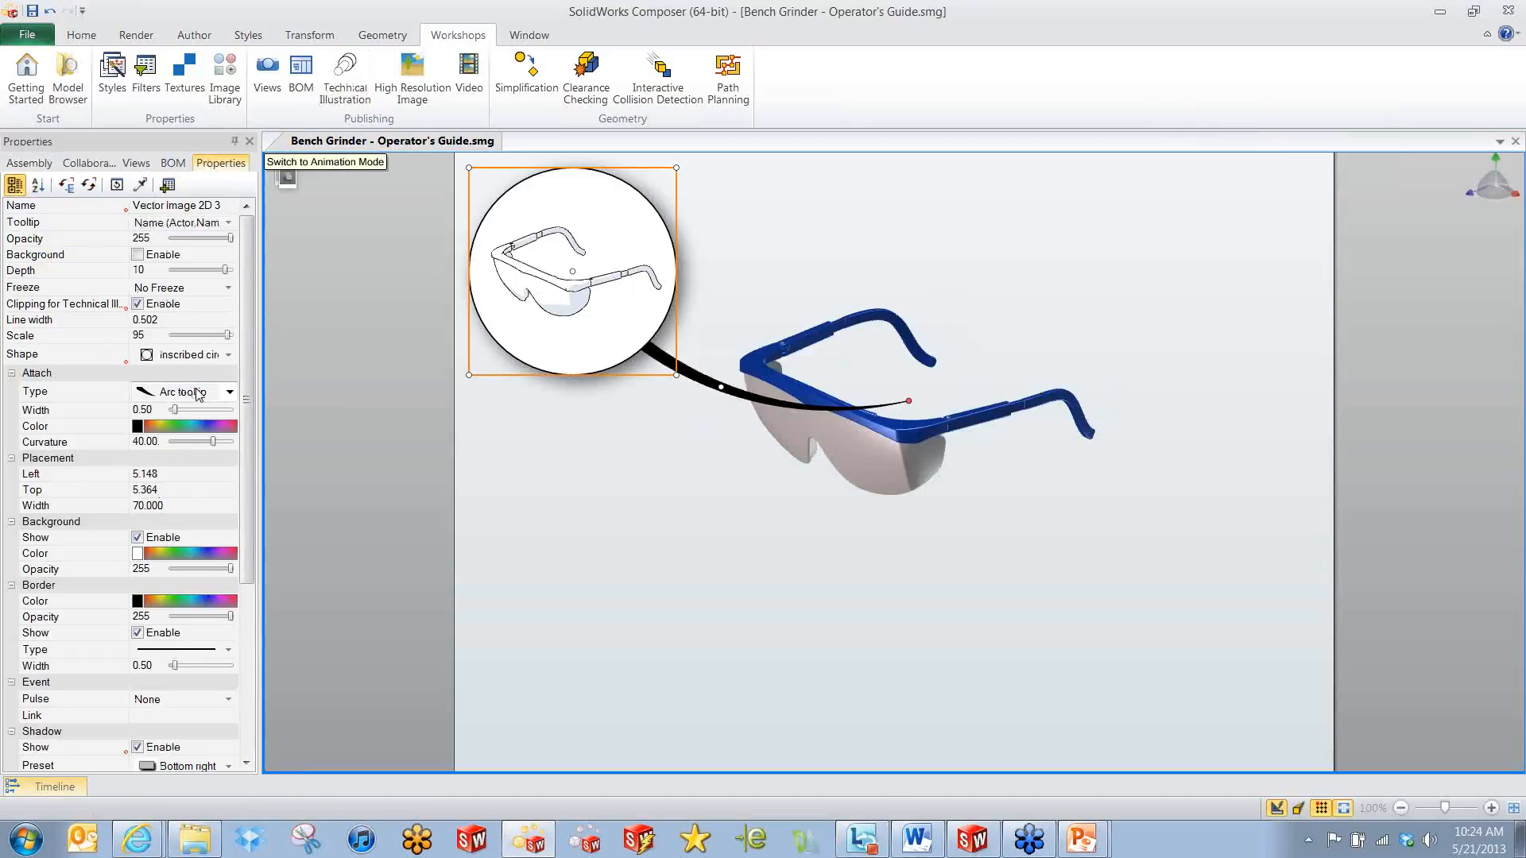
click(229, 392)
click(166, 412)
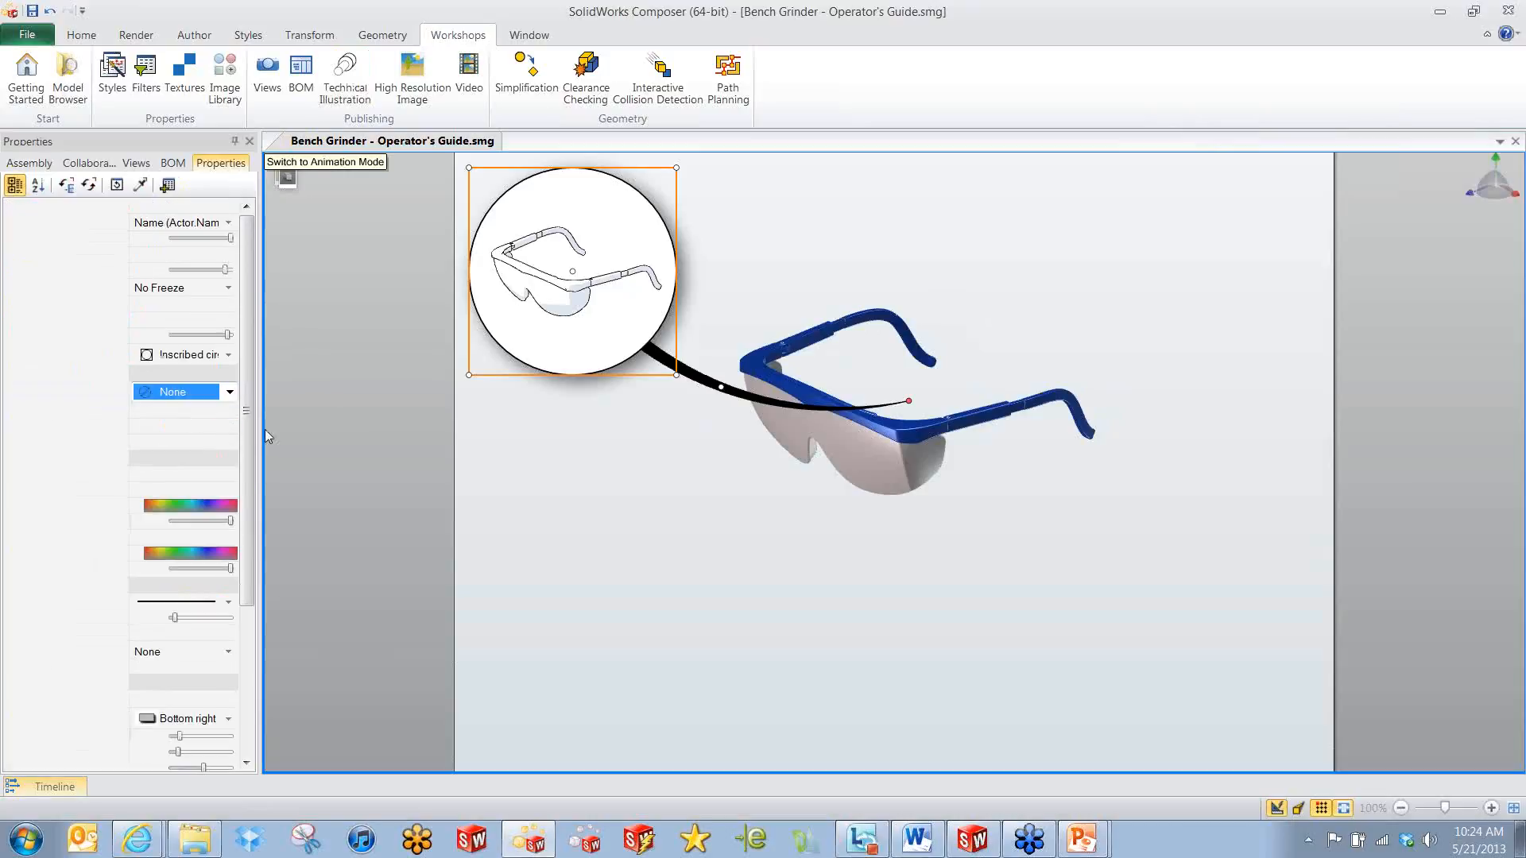
Hide the 3D safety glasses and show the Bench Grinder enlarged and angled beside the line-art detail image.
drag(746, 268, 1080, 534)
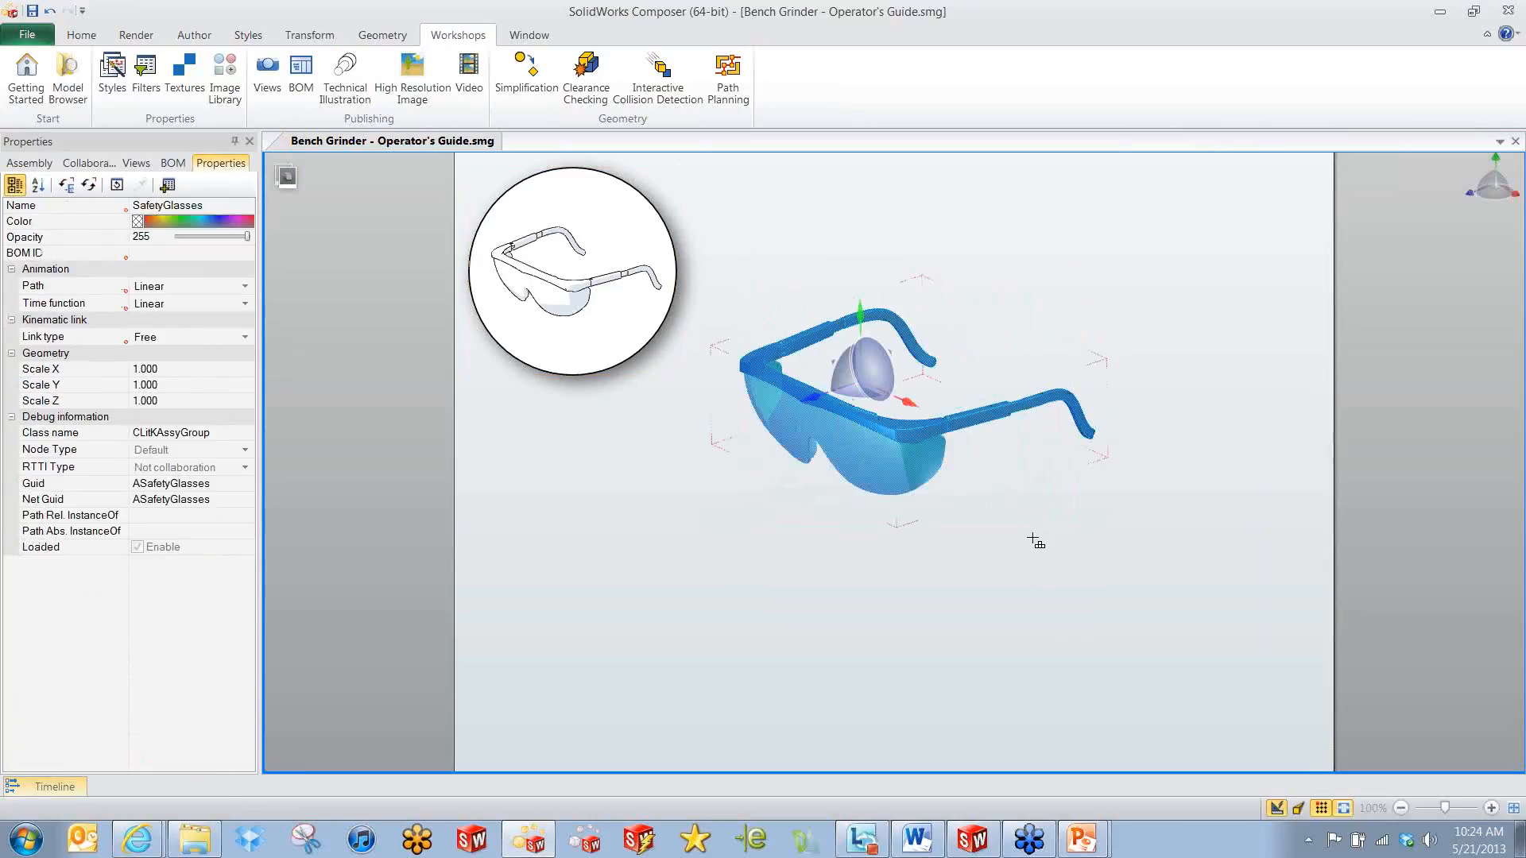
key(Delete)
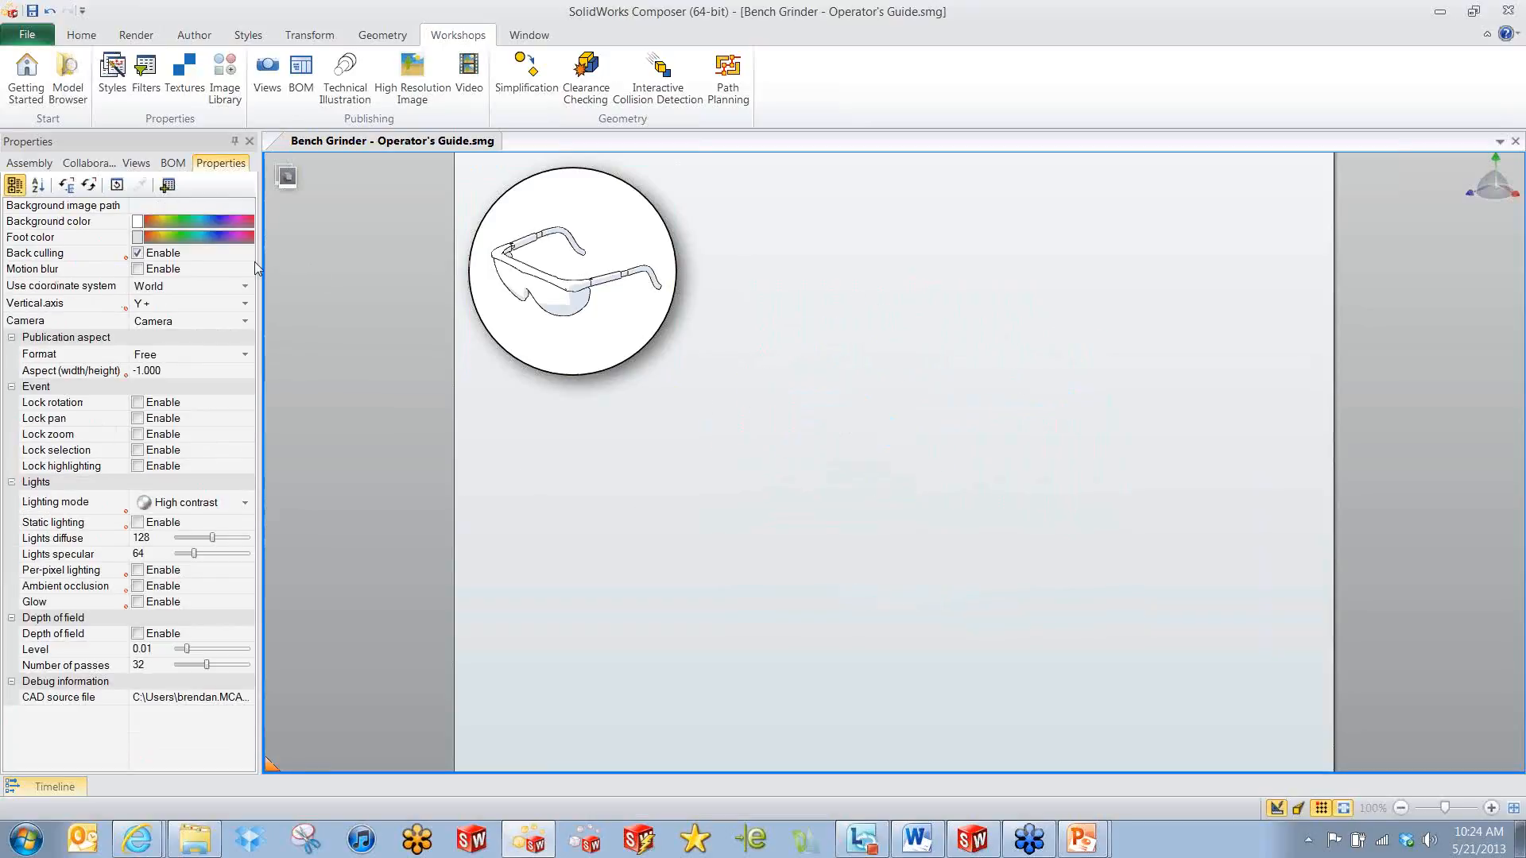
click(29, 163)
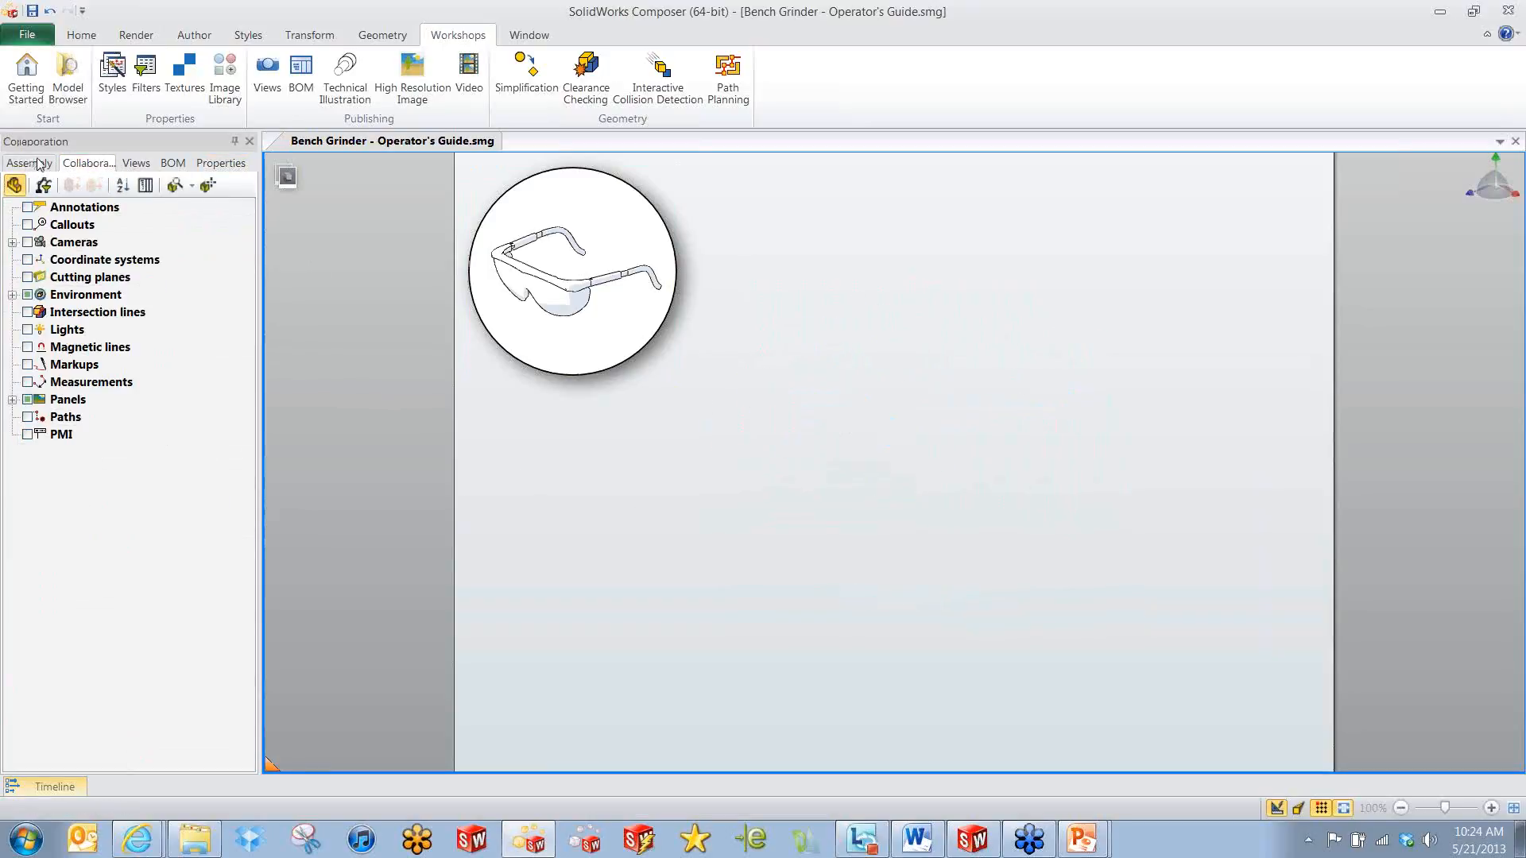
click(43, 225)
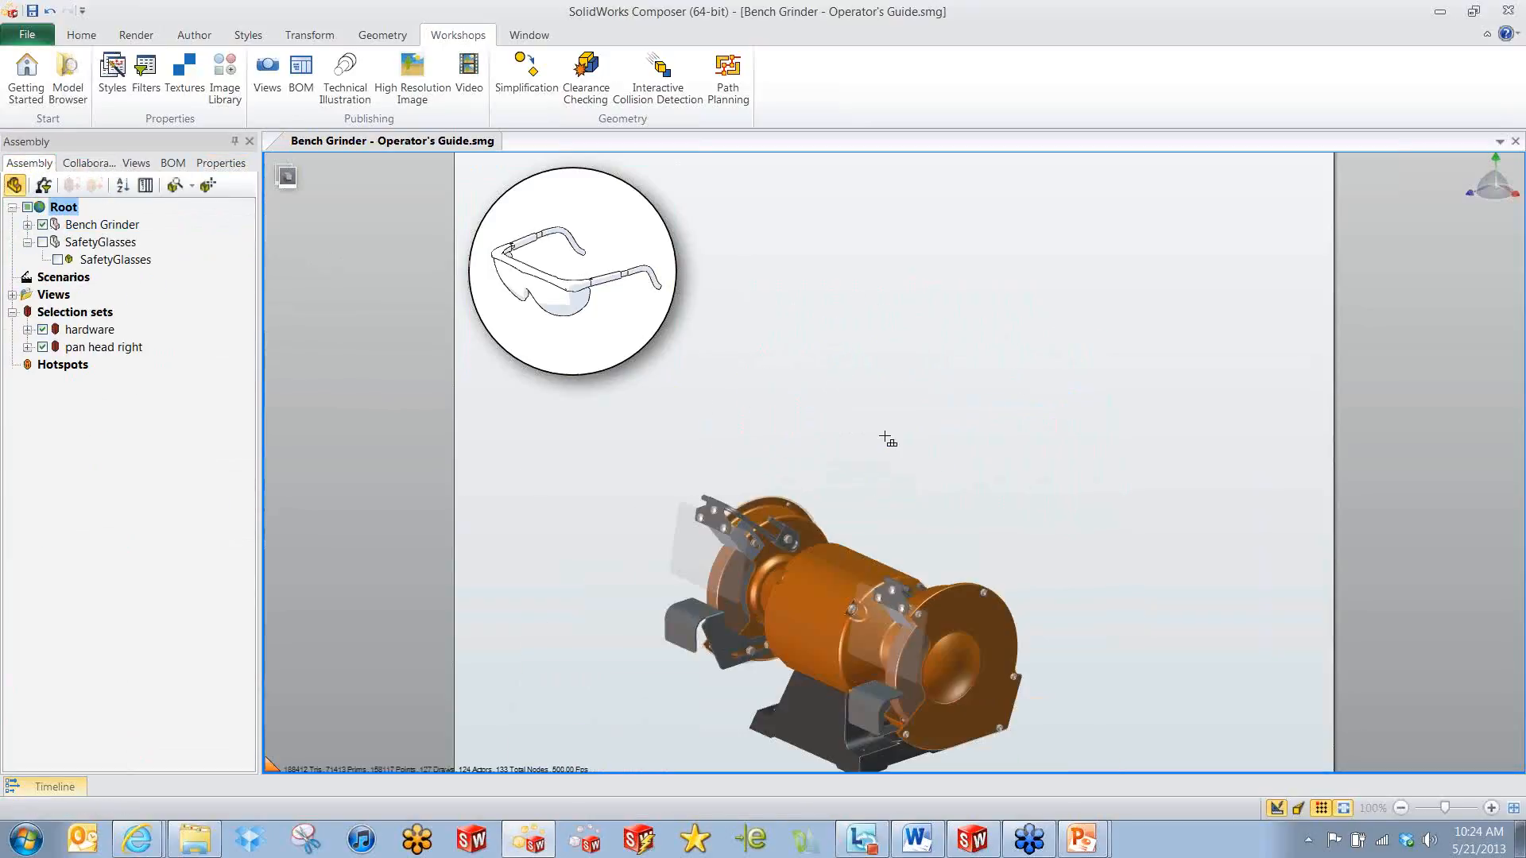
right_drag(877, 637, 827, 587)
middle_drag(957, 502, 1096, 416)
scroll(1096, 417, up, 5)
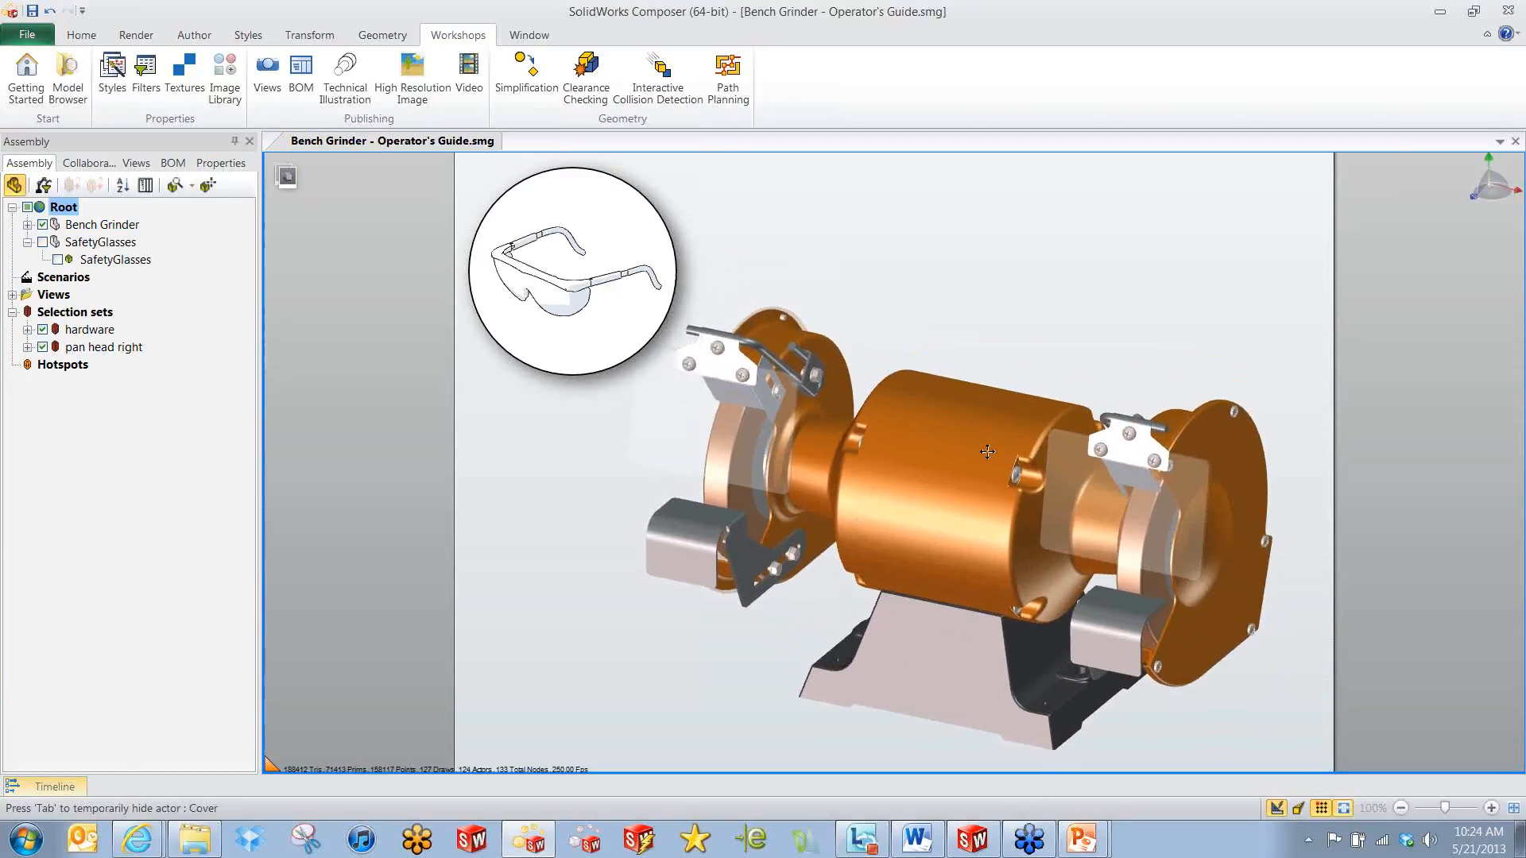
right_drag(1019, 423, 964, 426)
mouse_move(1034, 312)
right_down()
mouse_move(1019, 304)
mouse_move(1017, 322)
right_up()
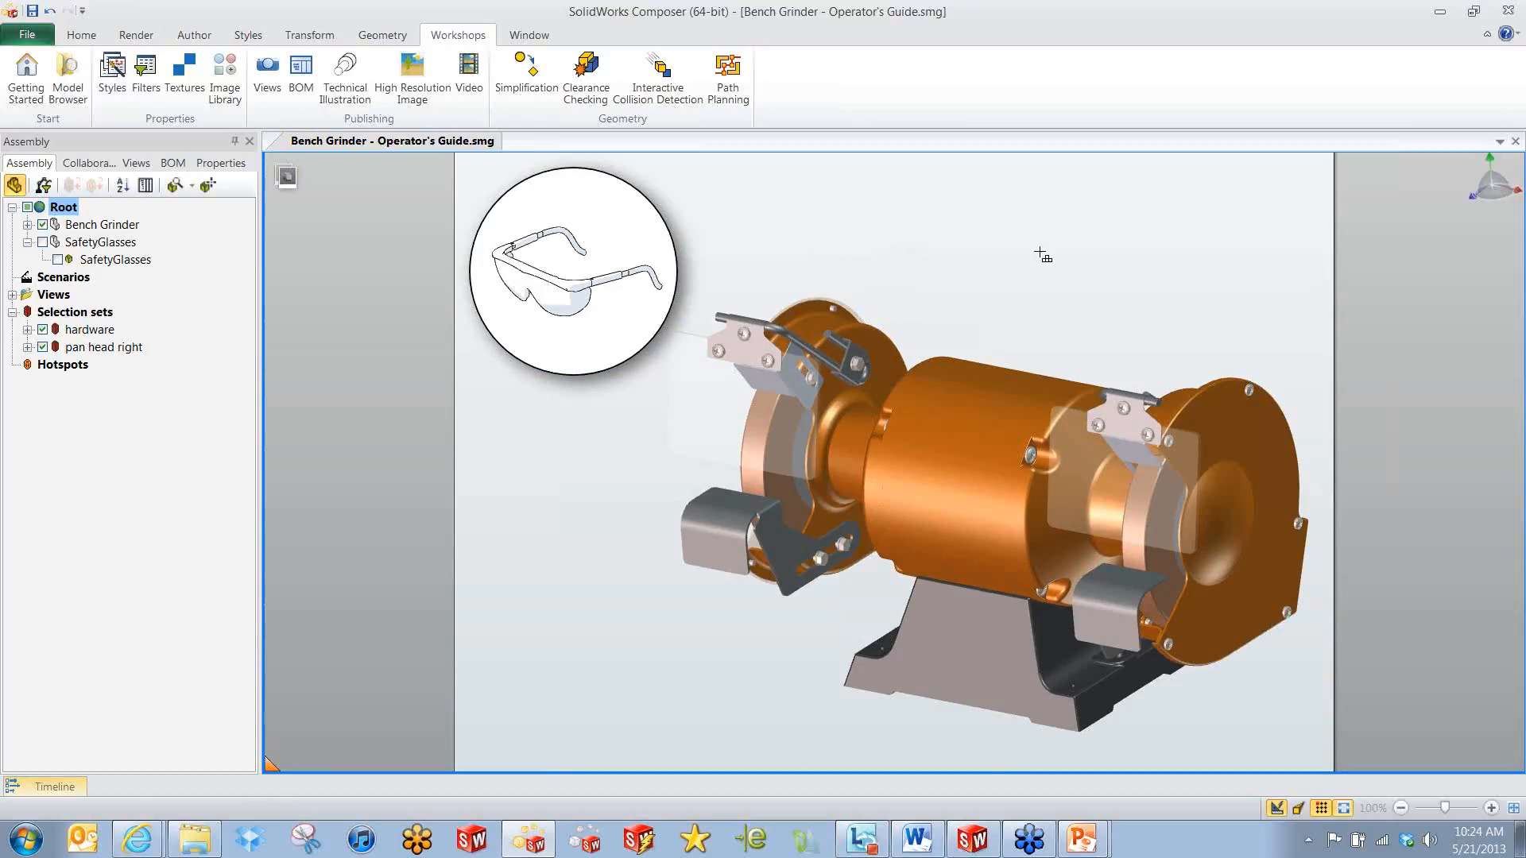
Open the Image Library workshop and browse for its image folder.
click(225, 75)
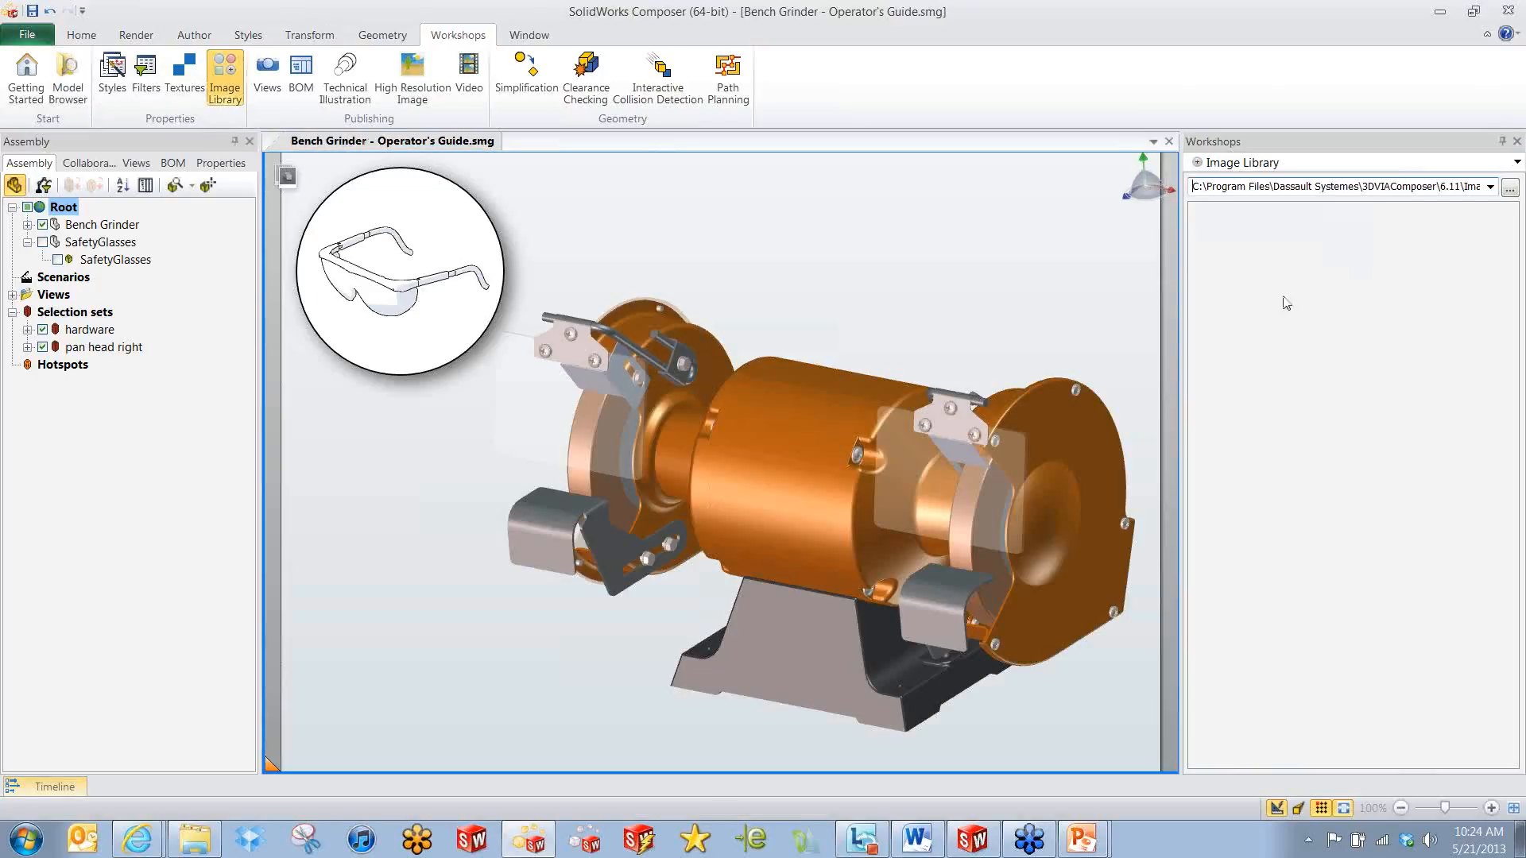
click(1509, 188)
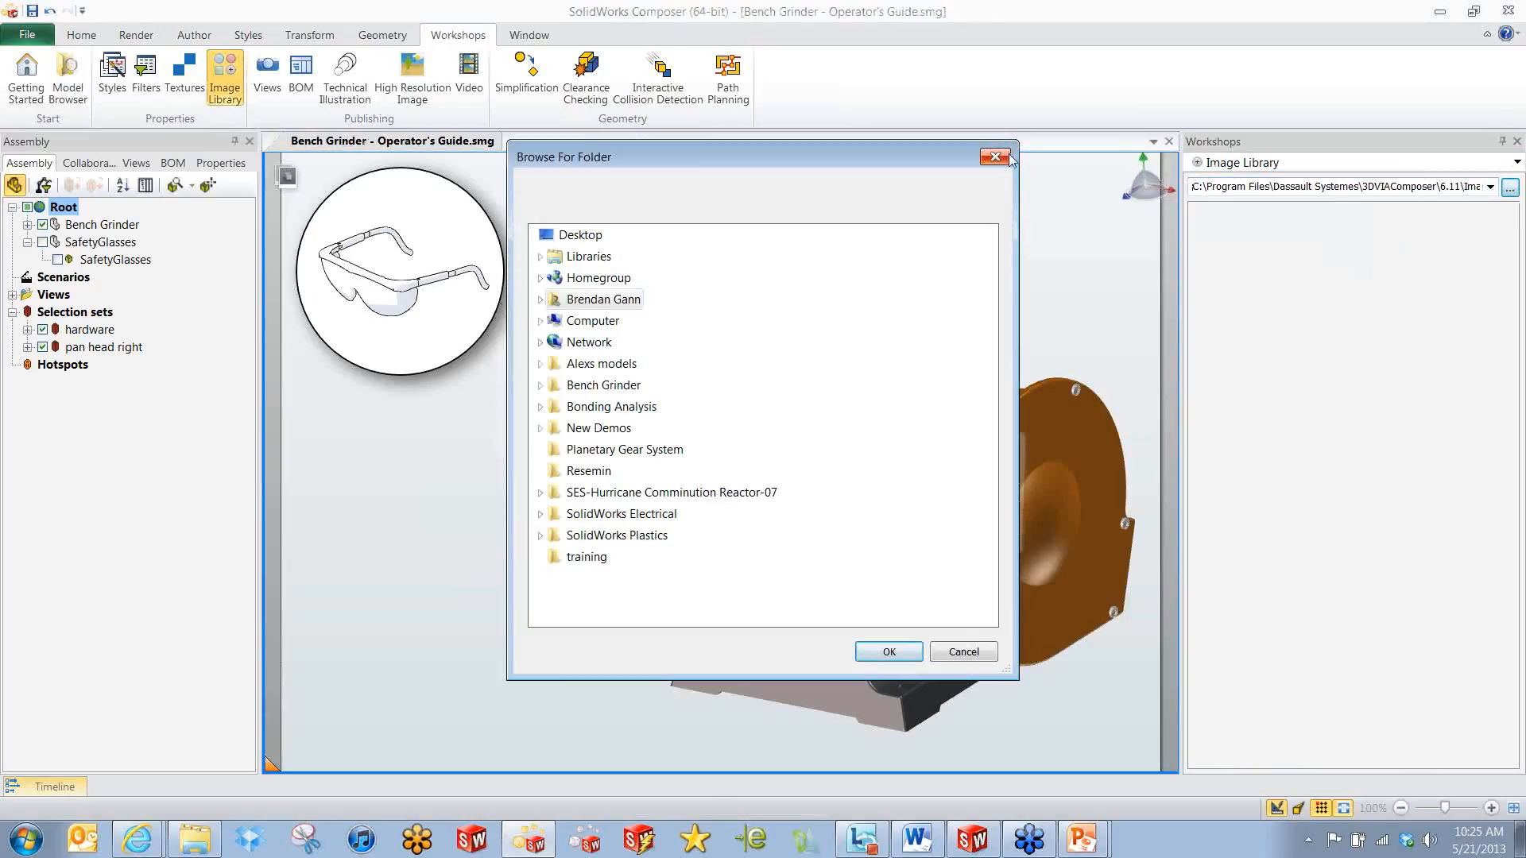
click(540, 301)
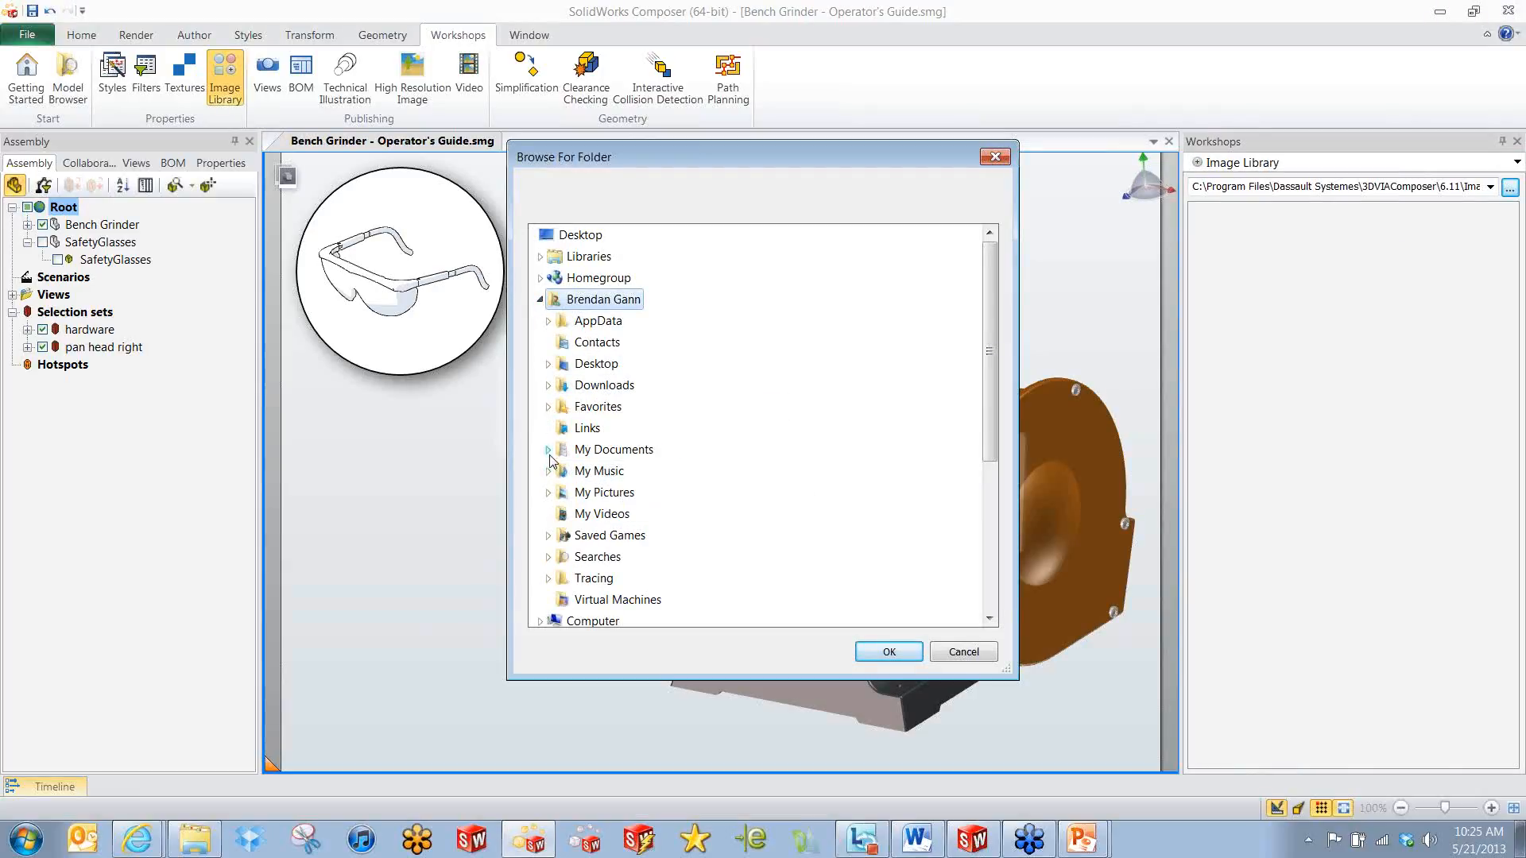
click(539, 300)
click(540, 257)
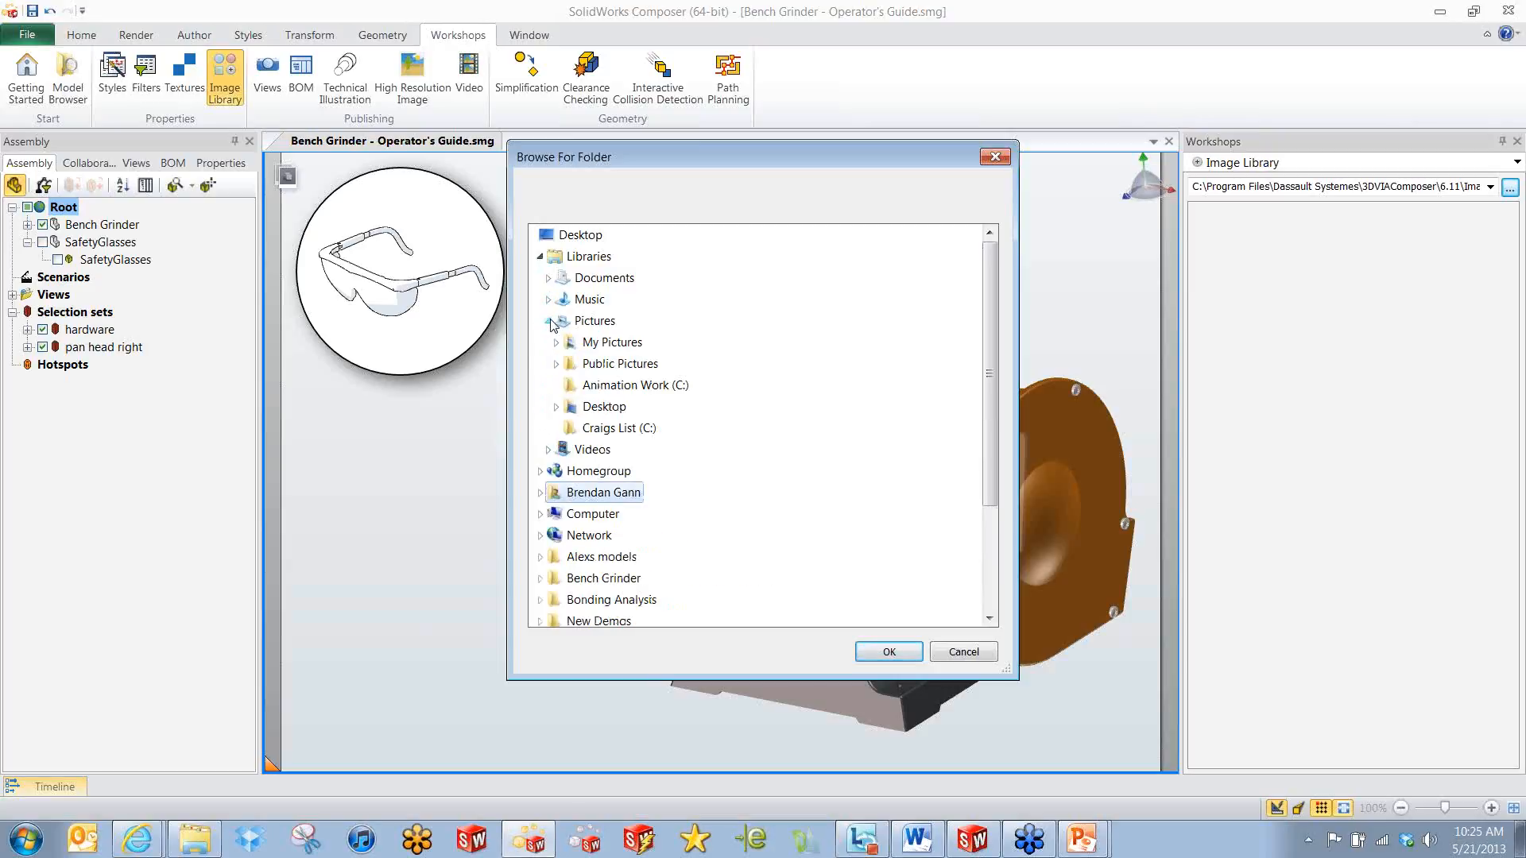
click(548, 321)
click(540, 256)
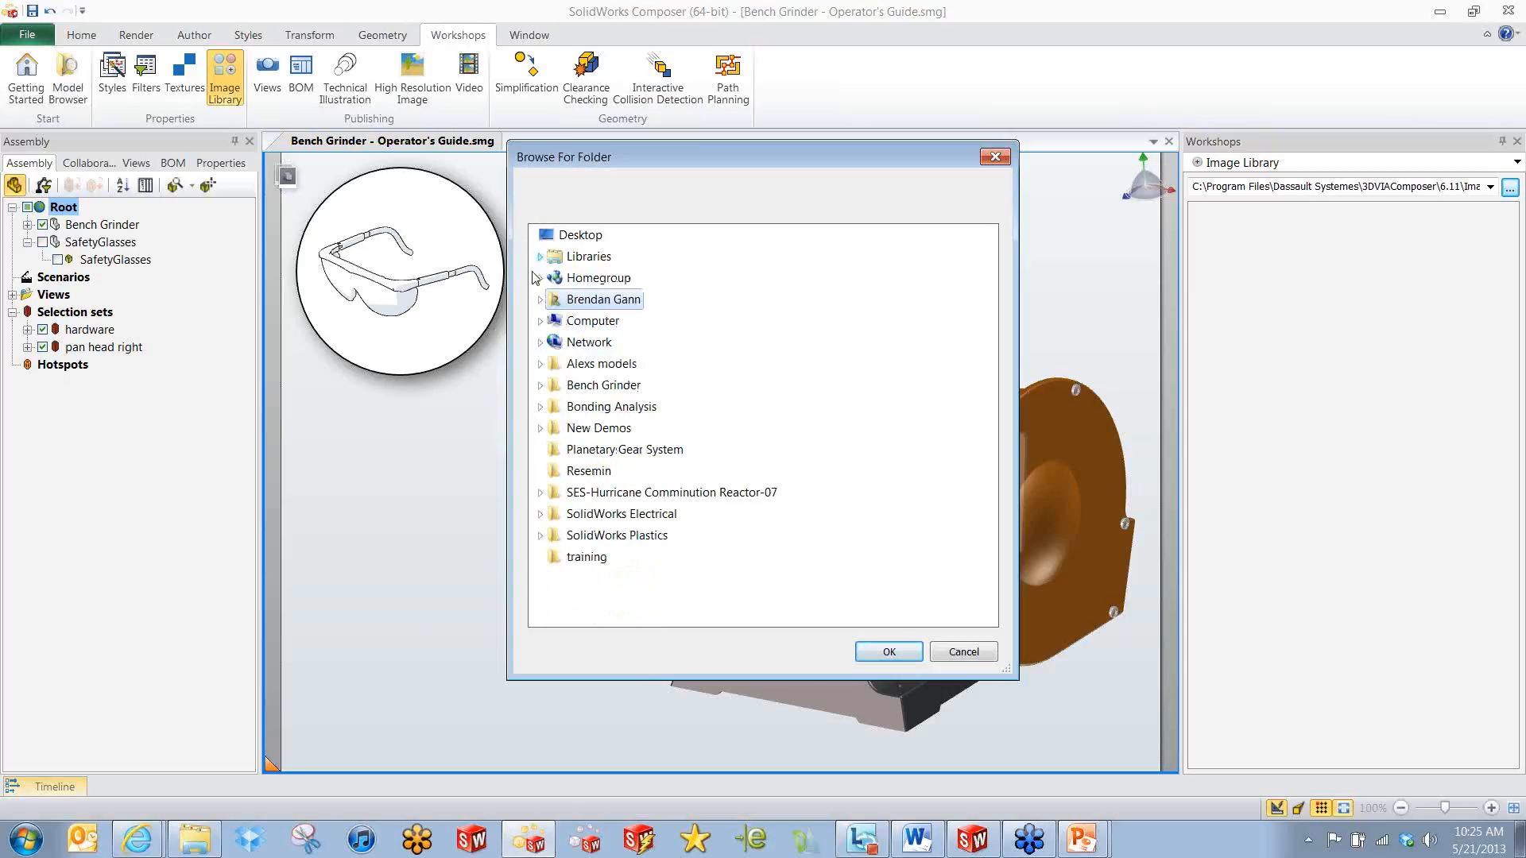
Load the C:\Engineering\Images\Buttons folder into the Image Library, look over its images and close the workshop.
click(540, 321)
click(550, 343)
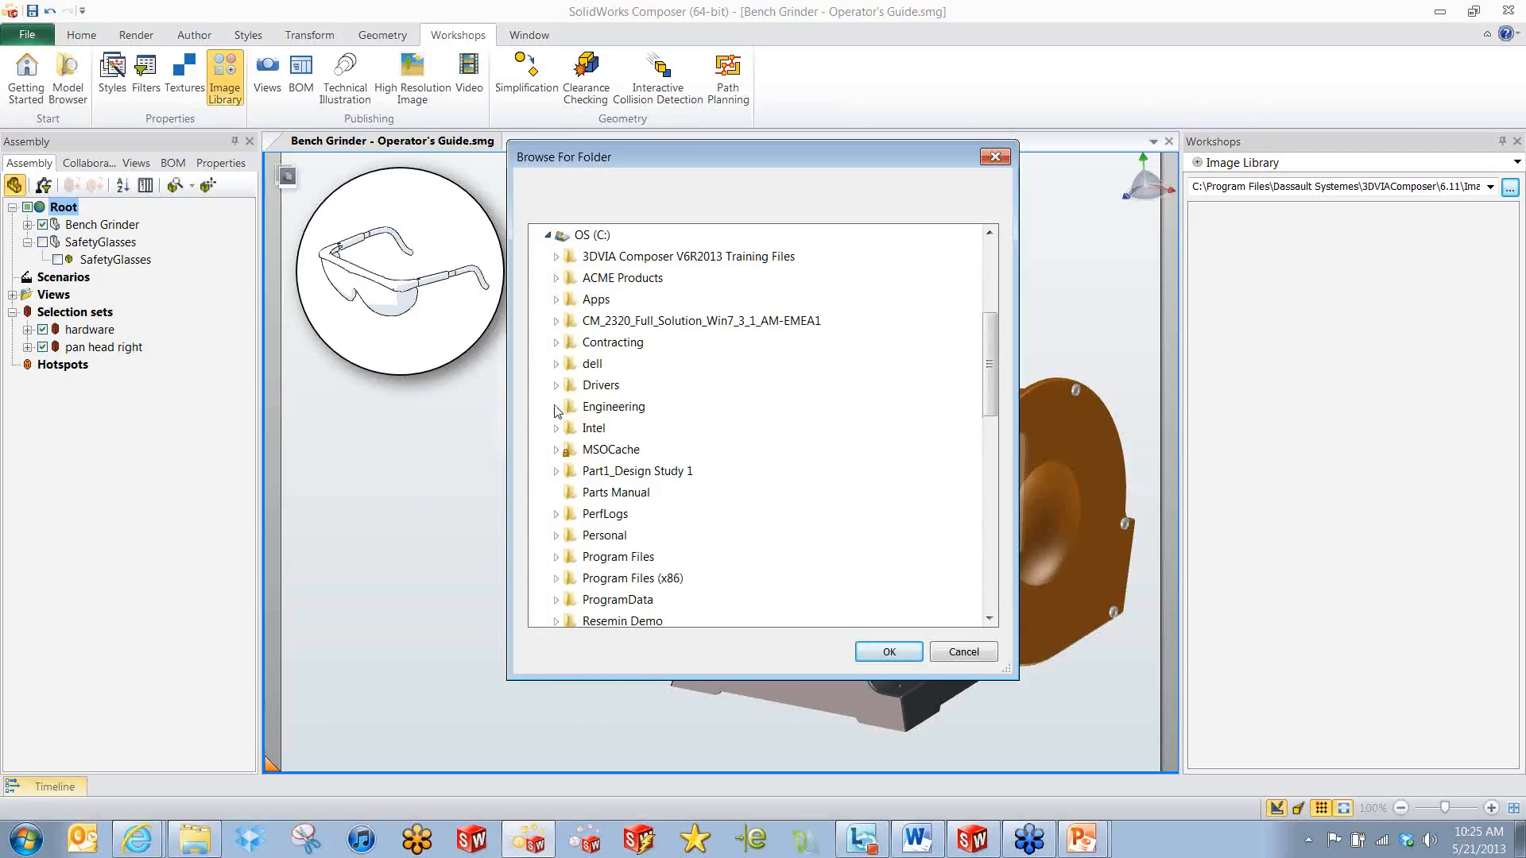
click(555, 406)
click(566, 343)
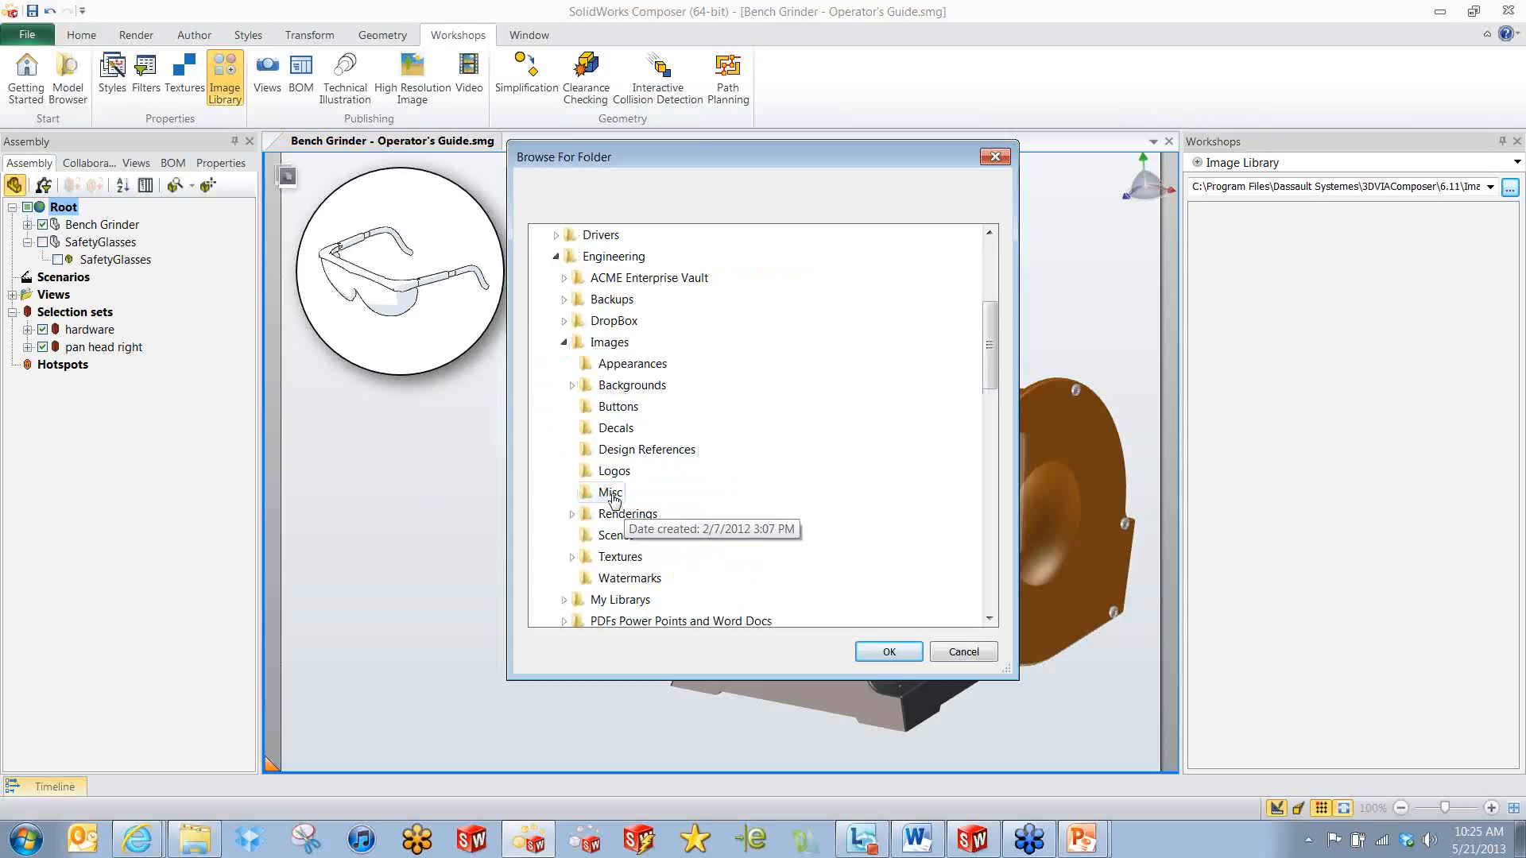
click(620, 407)
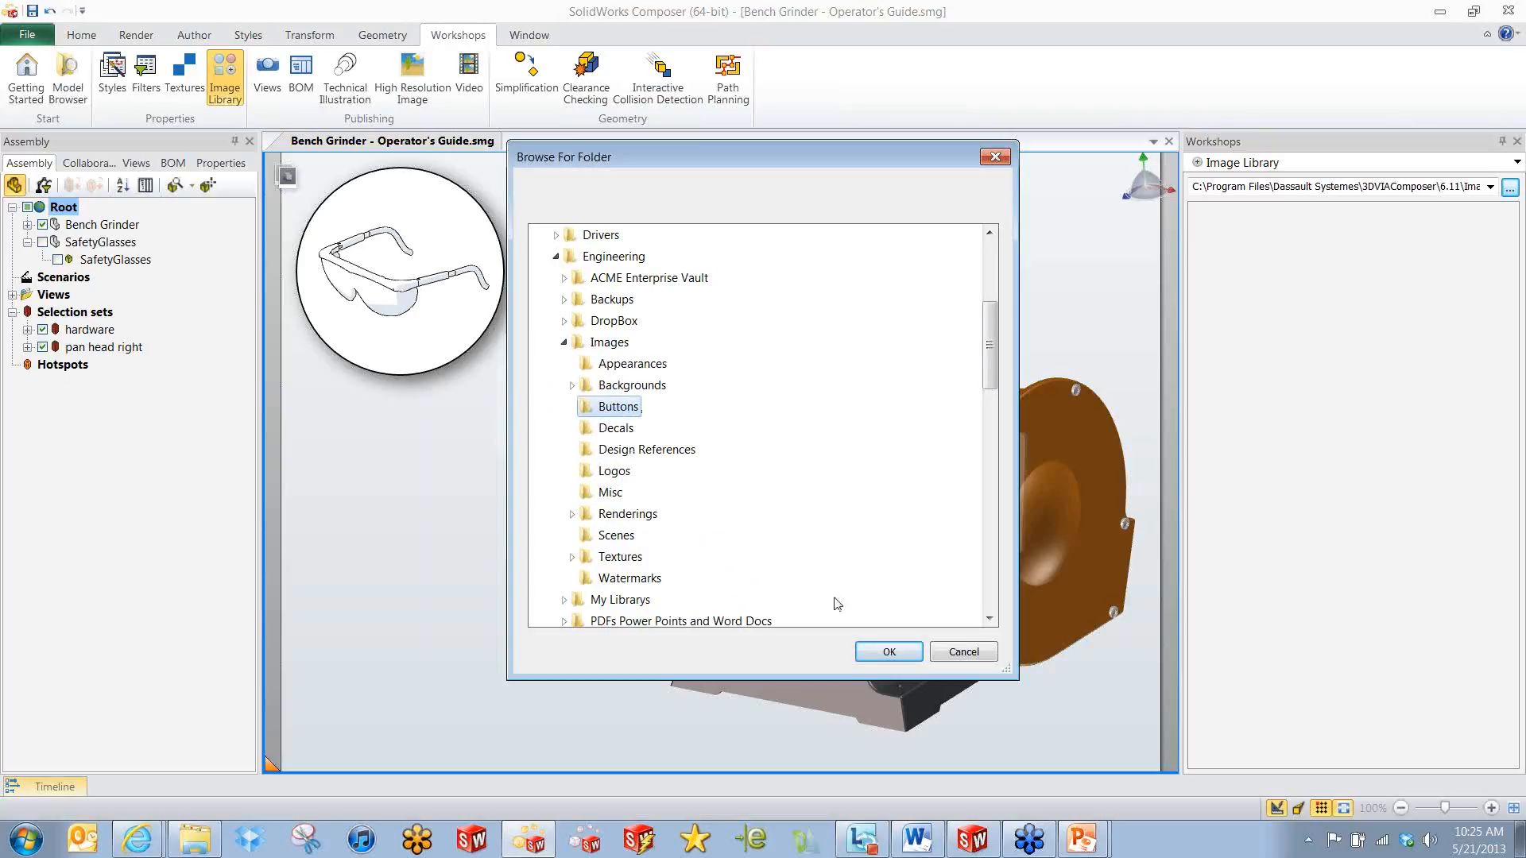
click(884, 652)
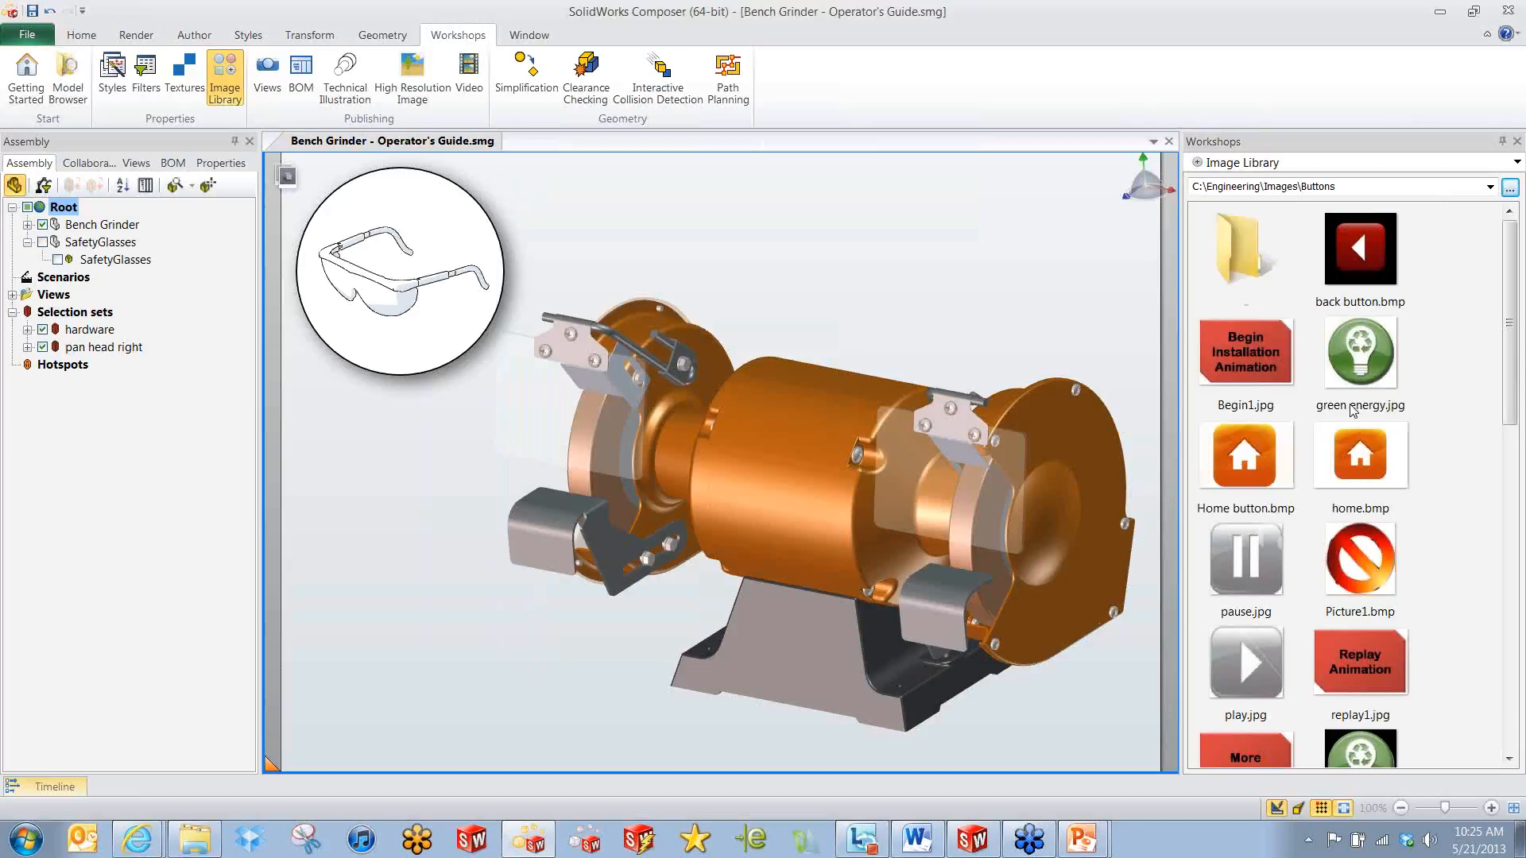
mouse_move(1510, 270)
mouse_down()
mouse_move(1499, 600)
mouse_move(1496, 262)
mouse_up()
click(1517, 142)
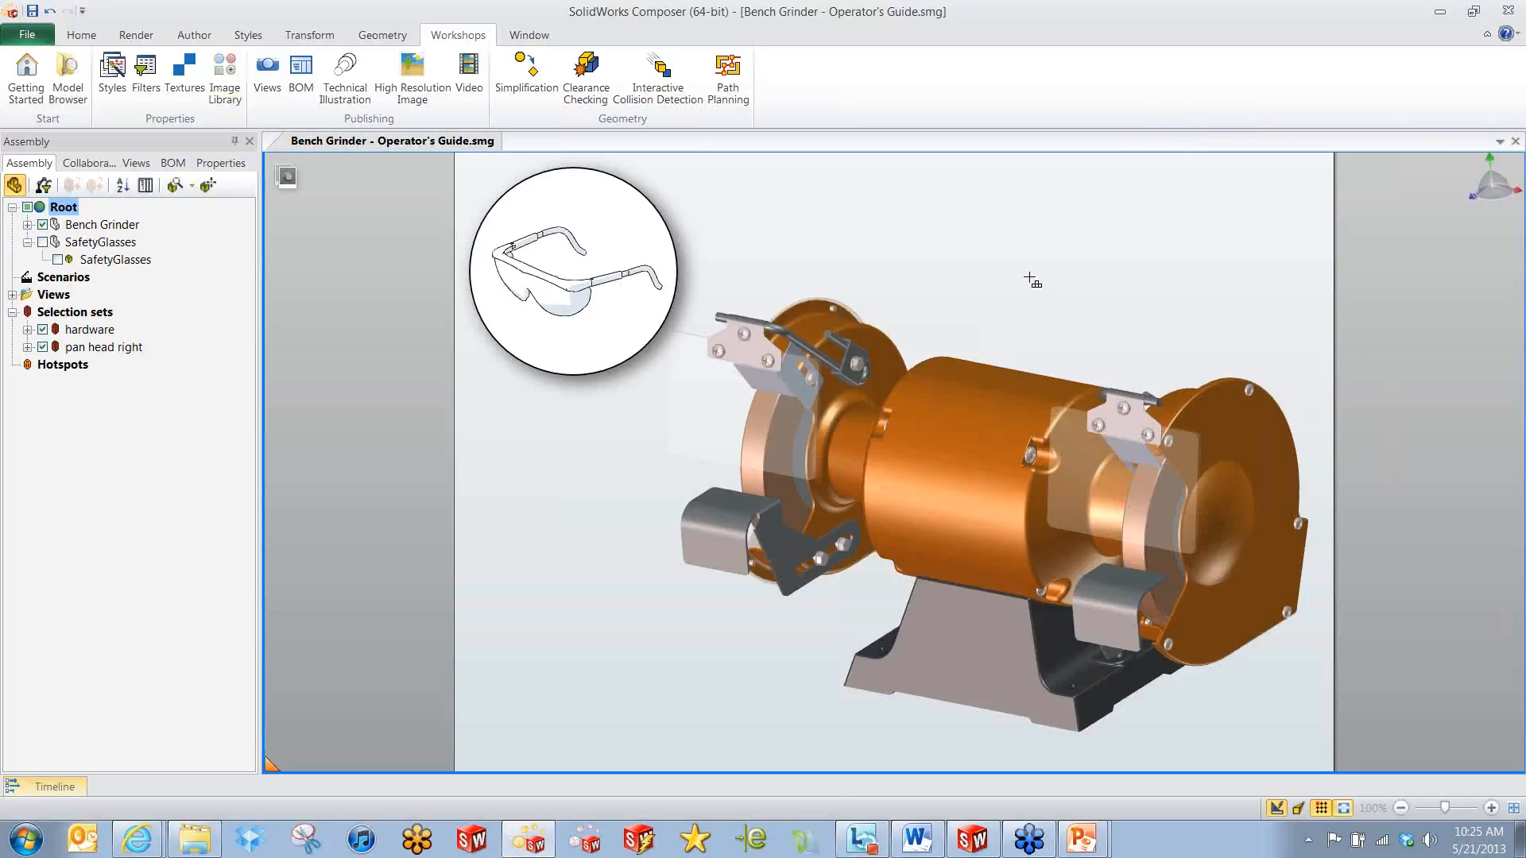
Save the bench grinder with the safety glasses detail image as a new view.
click(623, 262)
click(930, 262)
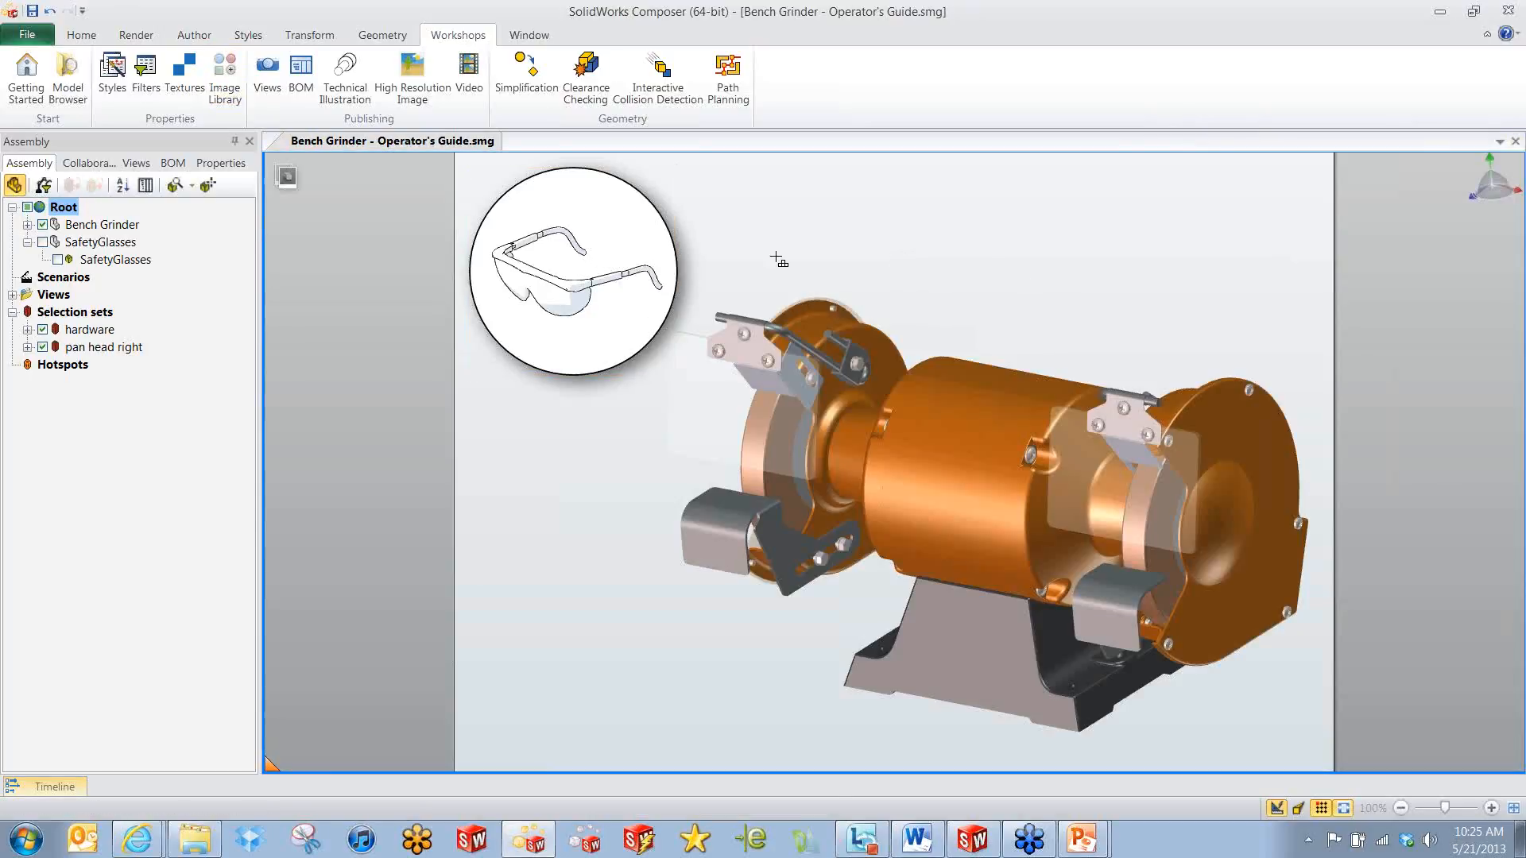
click(136, 163)
click(14, 186)
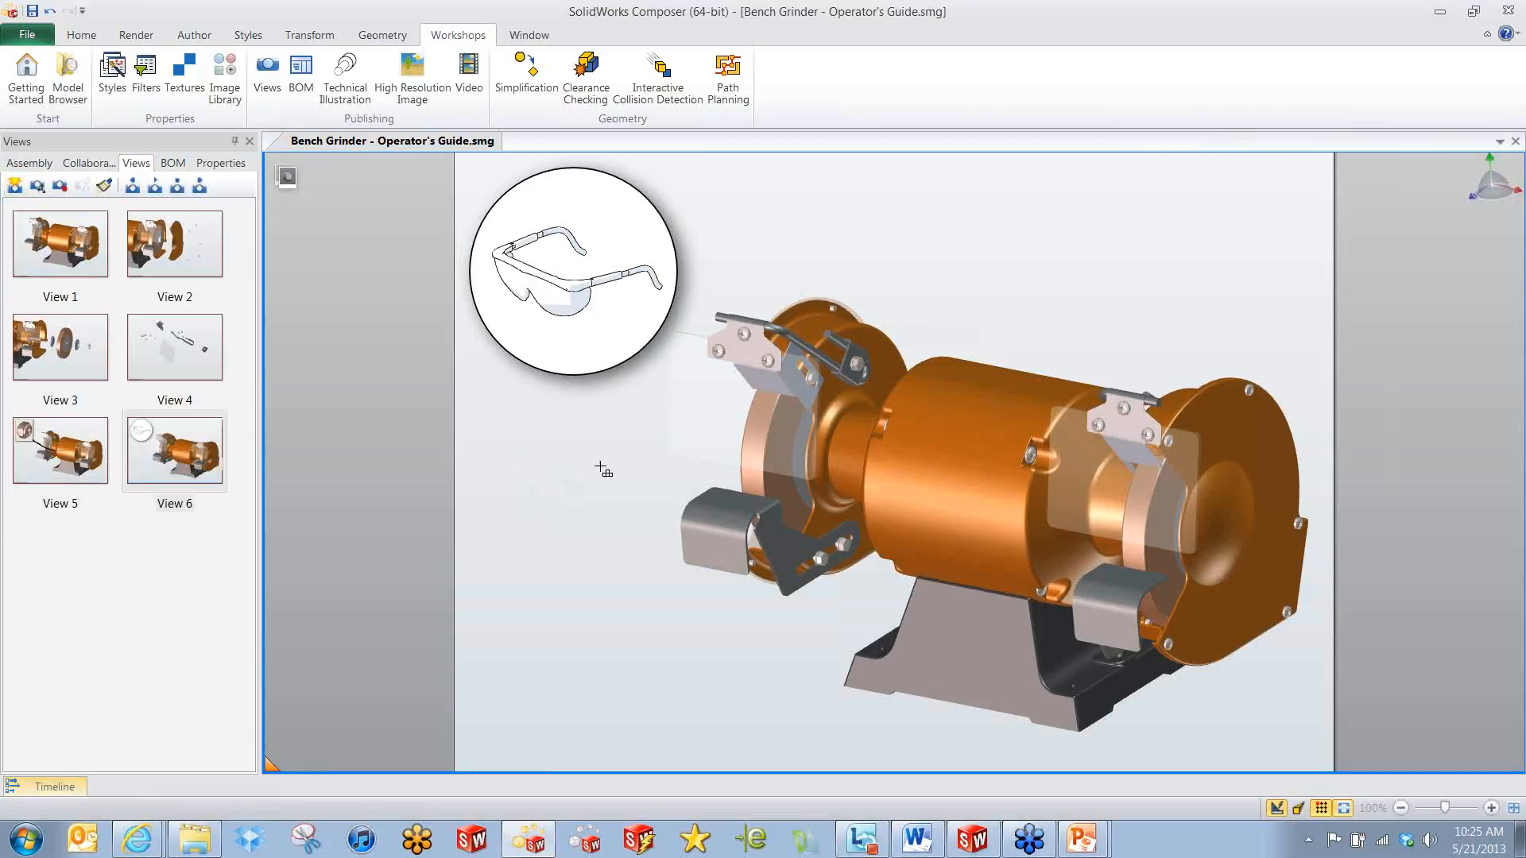
Switch to the running PowerPoint slide show and advance from the Create Views slide to Add Special Effects.
key(alt+Tab)
key(alt+Tab)
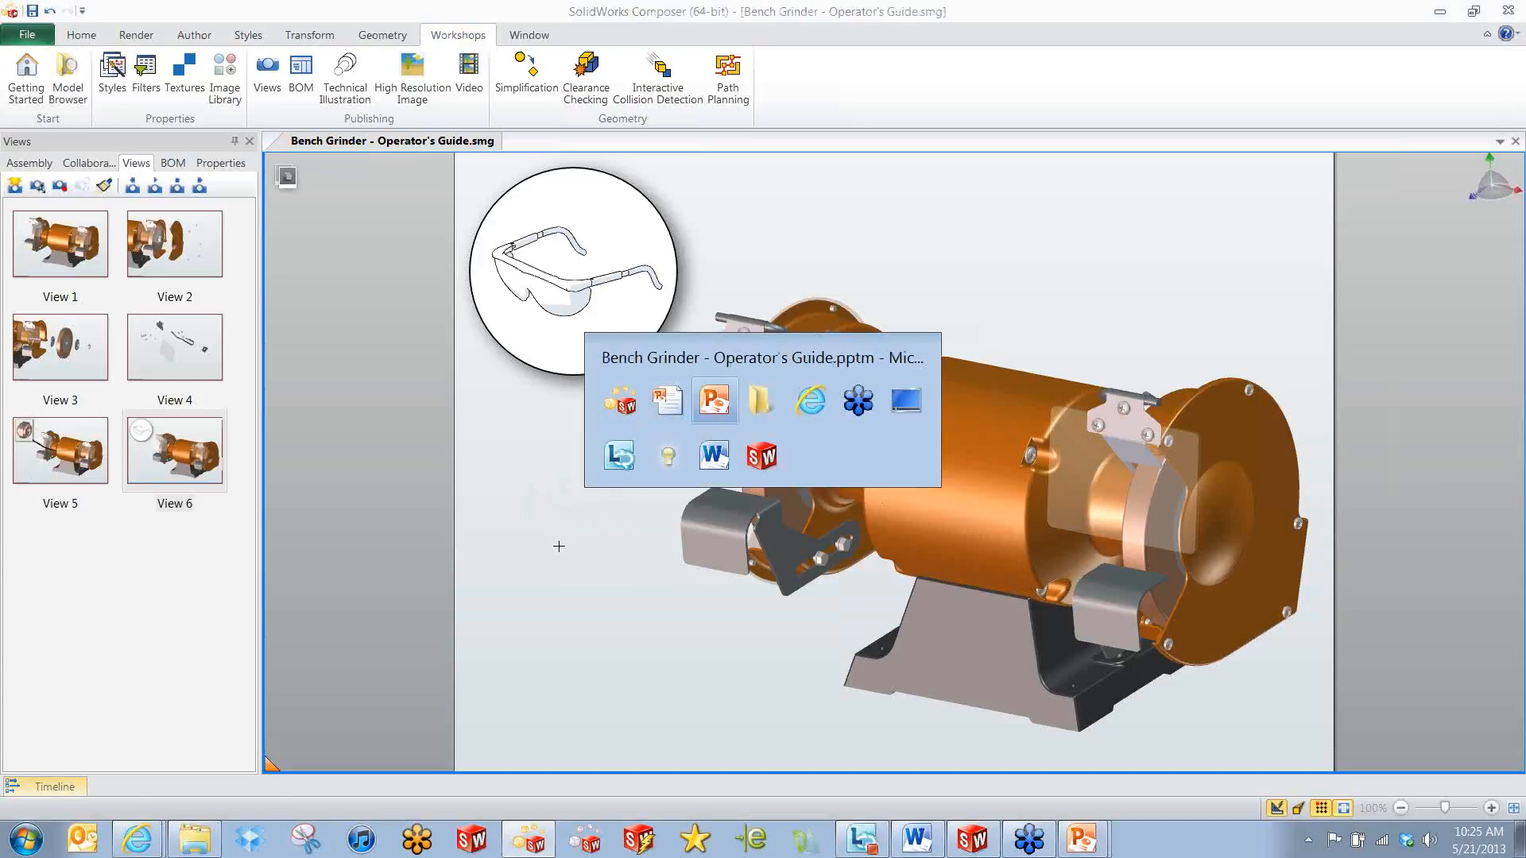
click(668, 403)
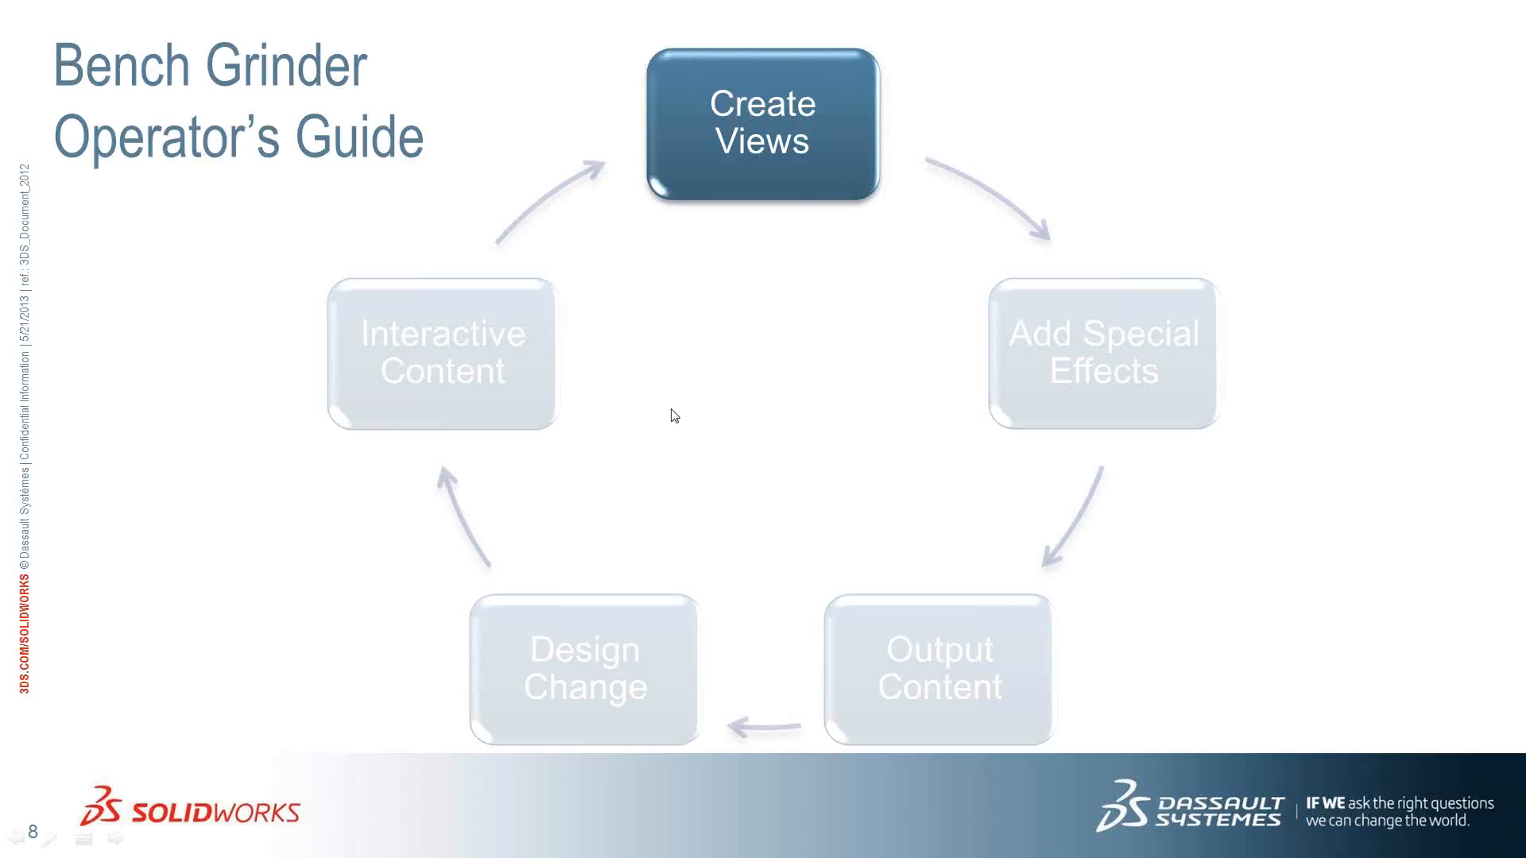
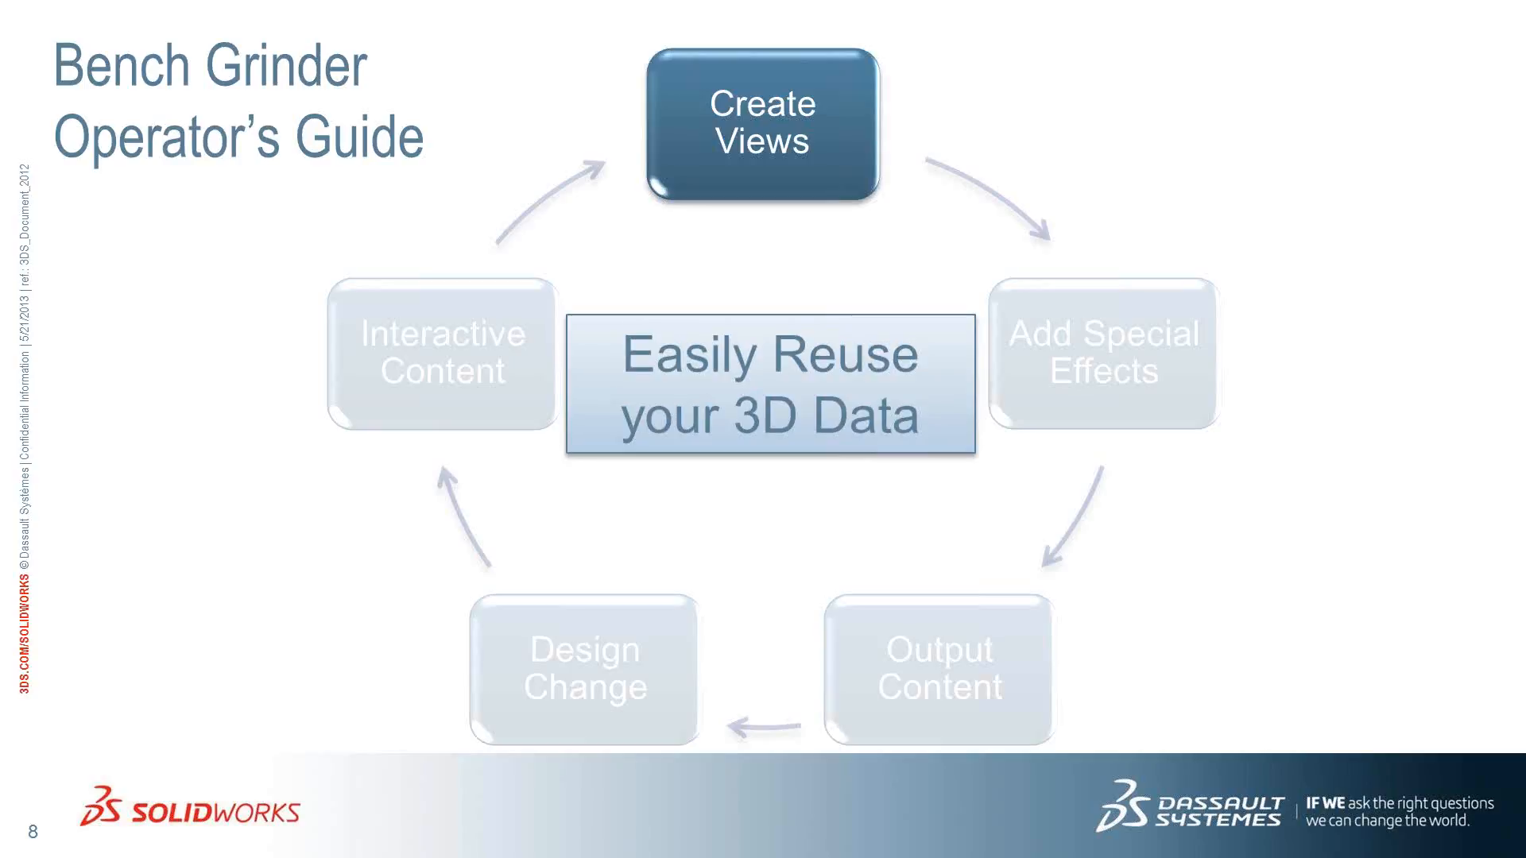
key(Right)
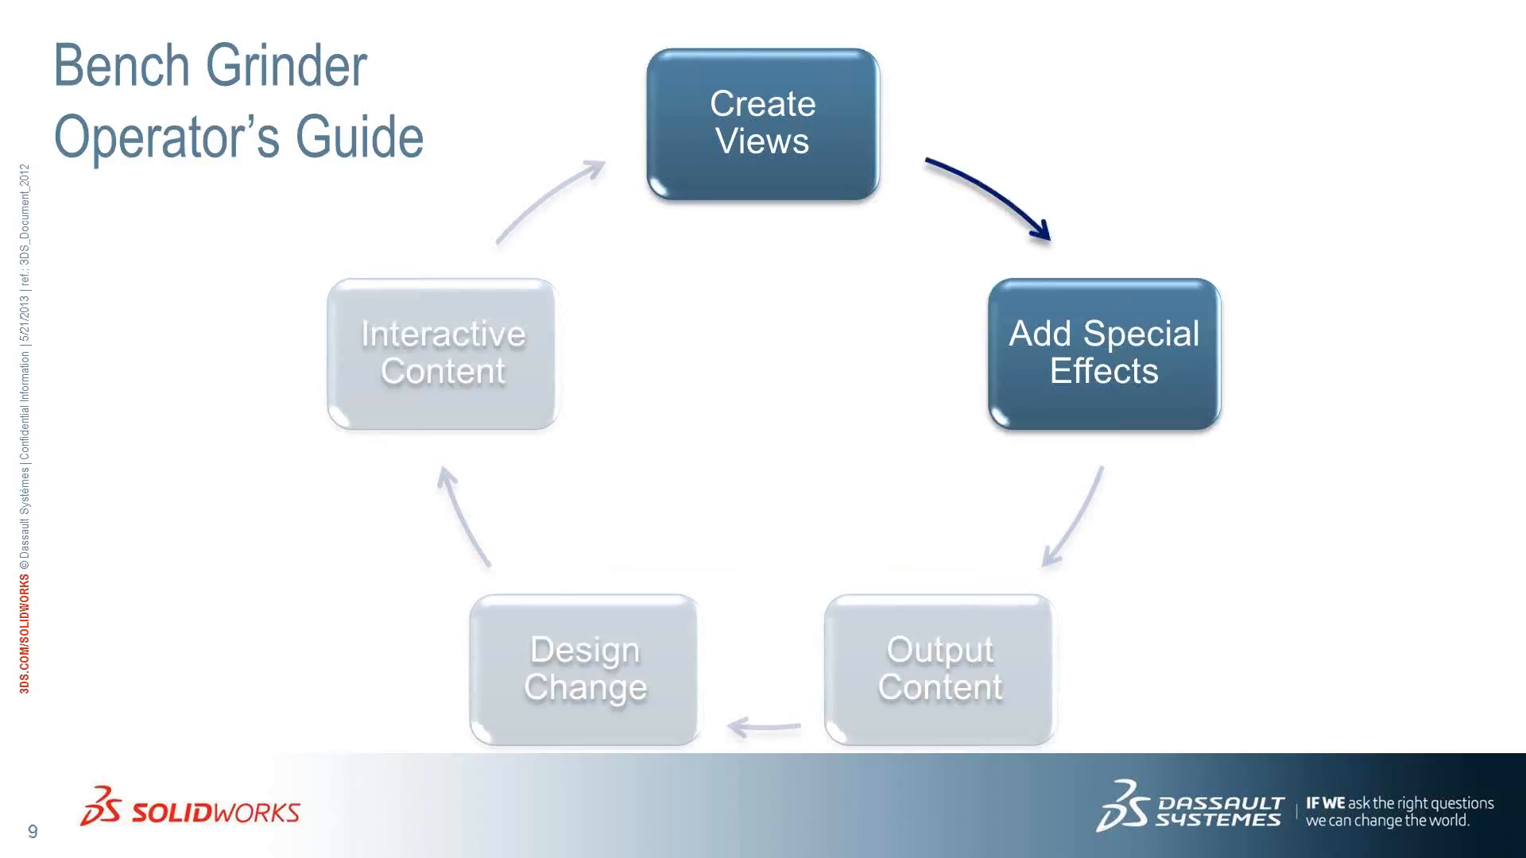
Return to SolidWorks Composer and display View 1 with the bench grinder shifted slightly.
key(alt+Tab)
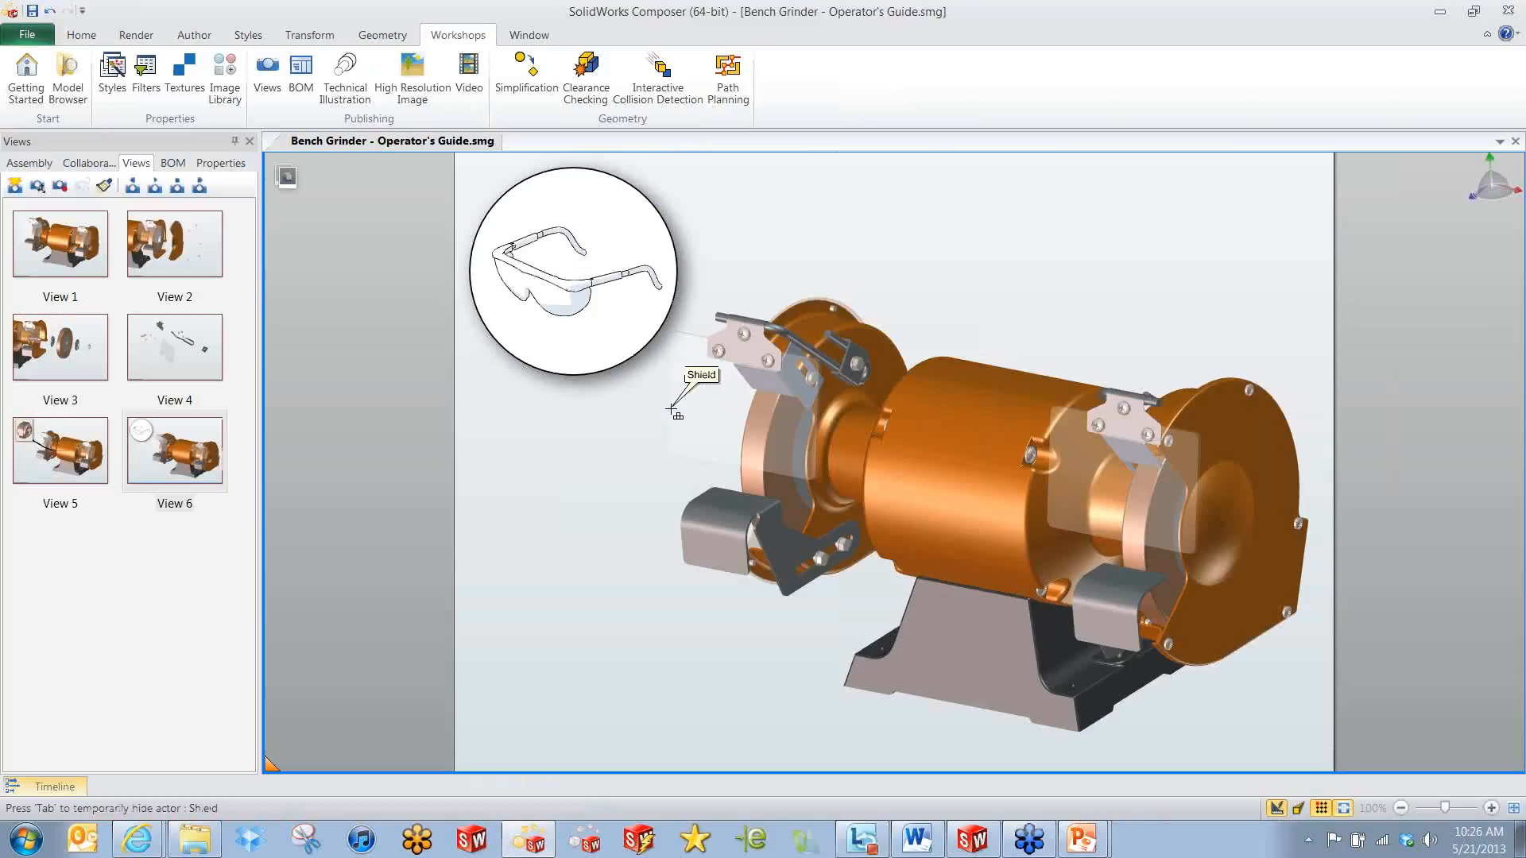
click(90, 257)
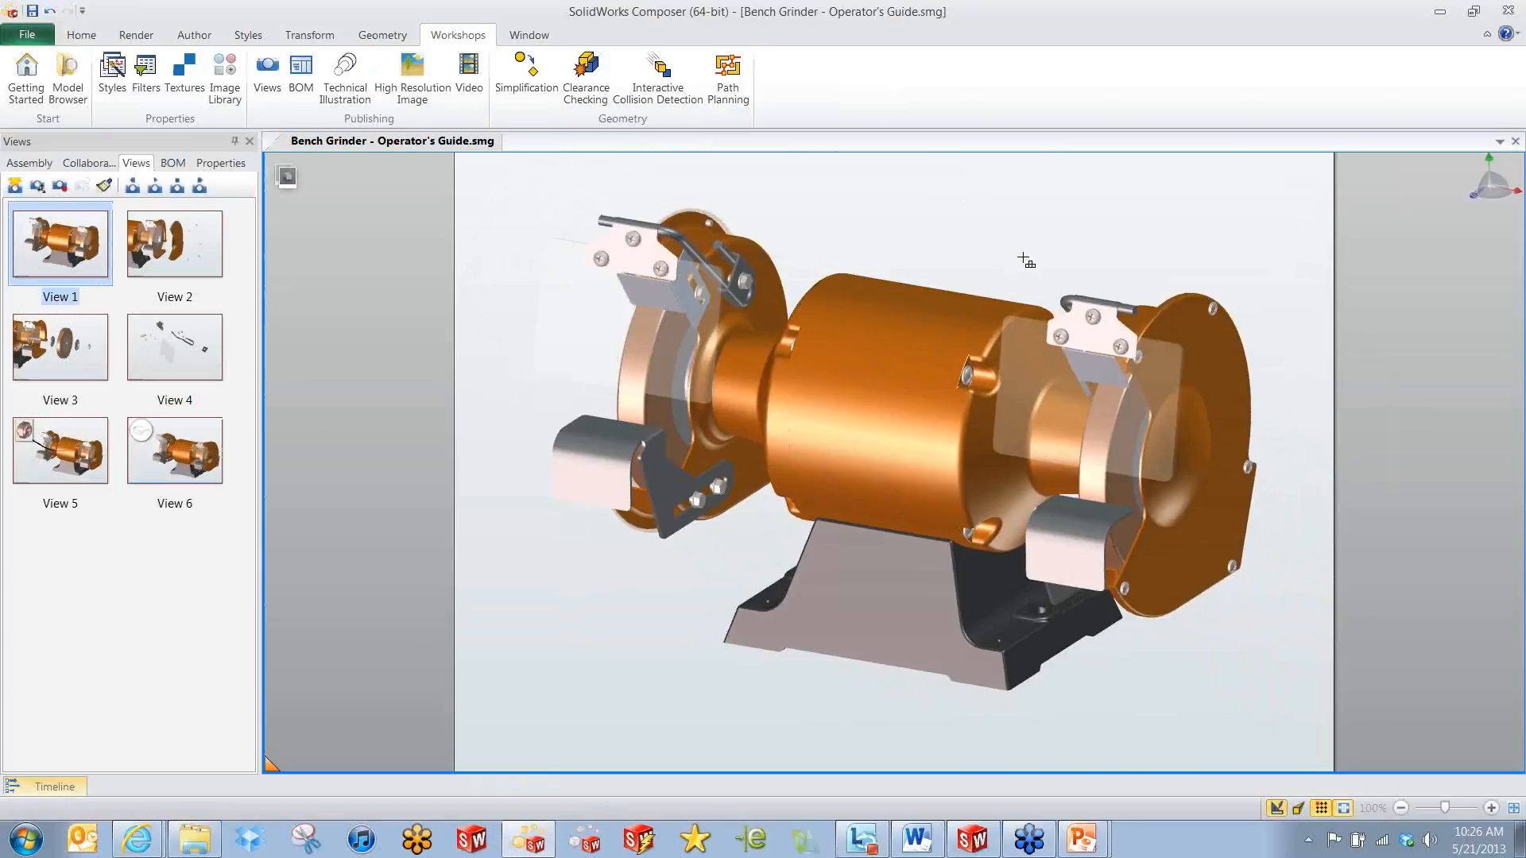
middle_drag(1027, 248, 993, 250)
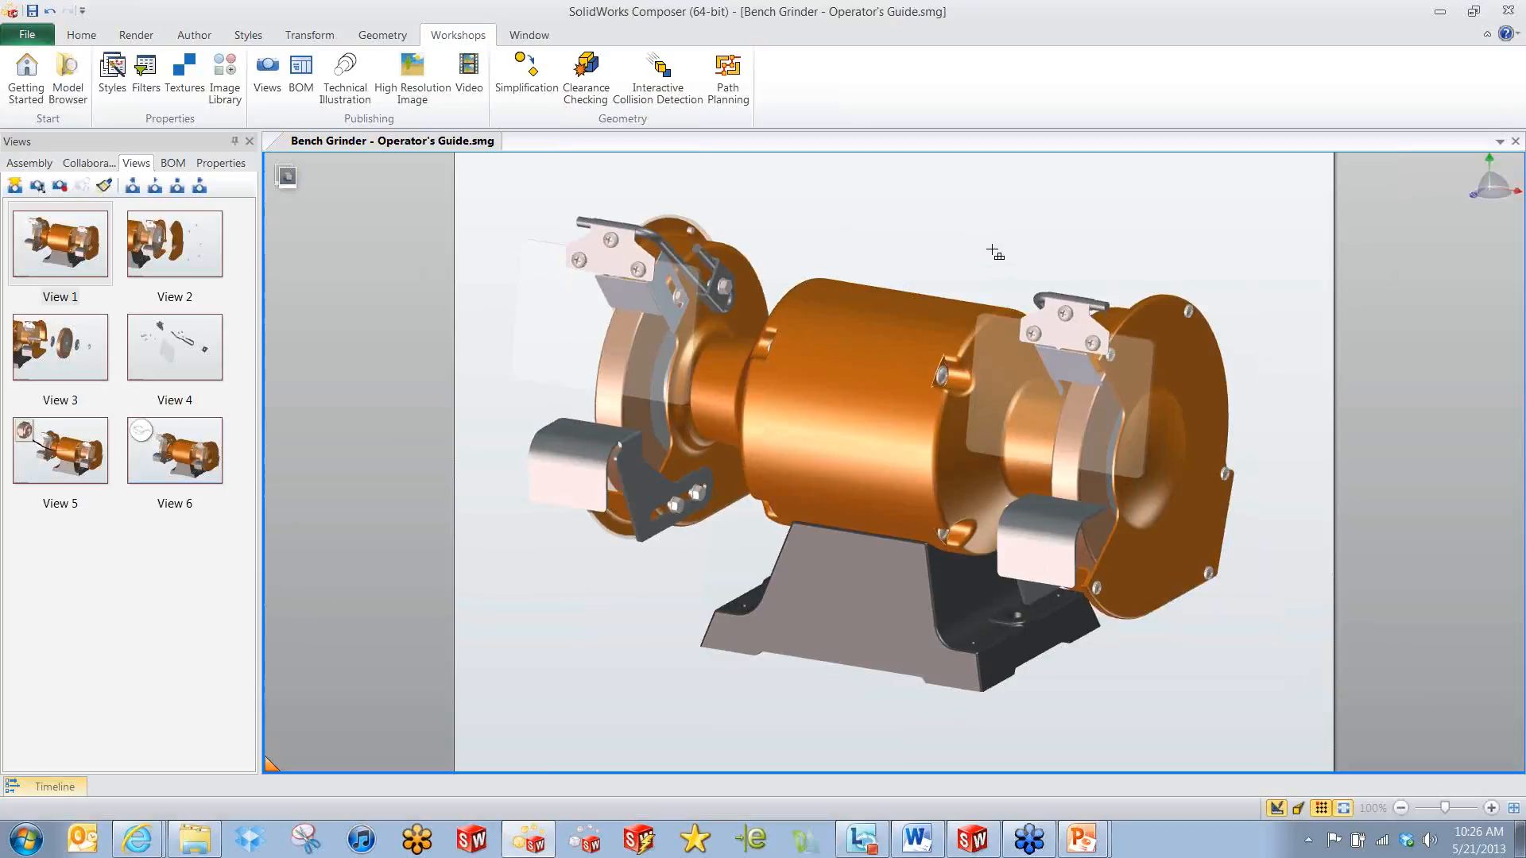
Try the Metal (3 lights) lighting mode for the viewport and change it to Medium (2 lights).
click(221, 163)
click(245, 502)
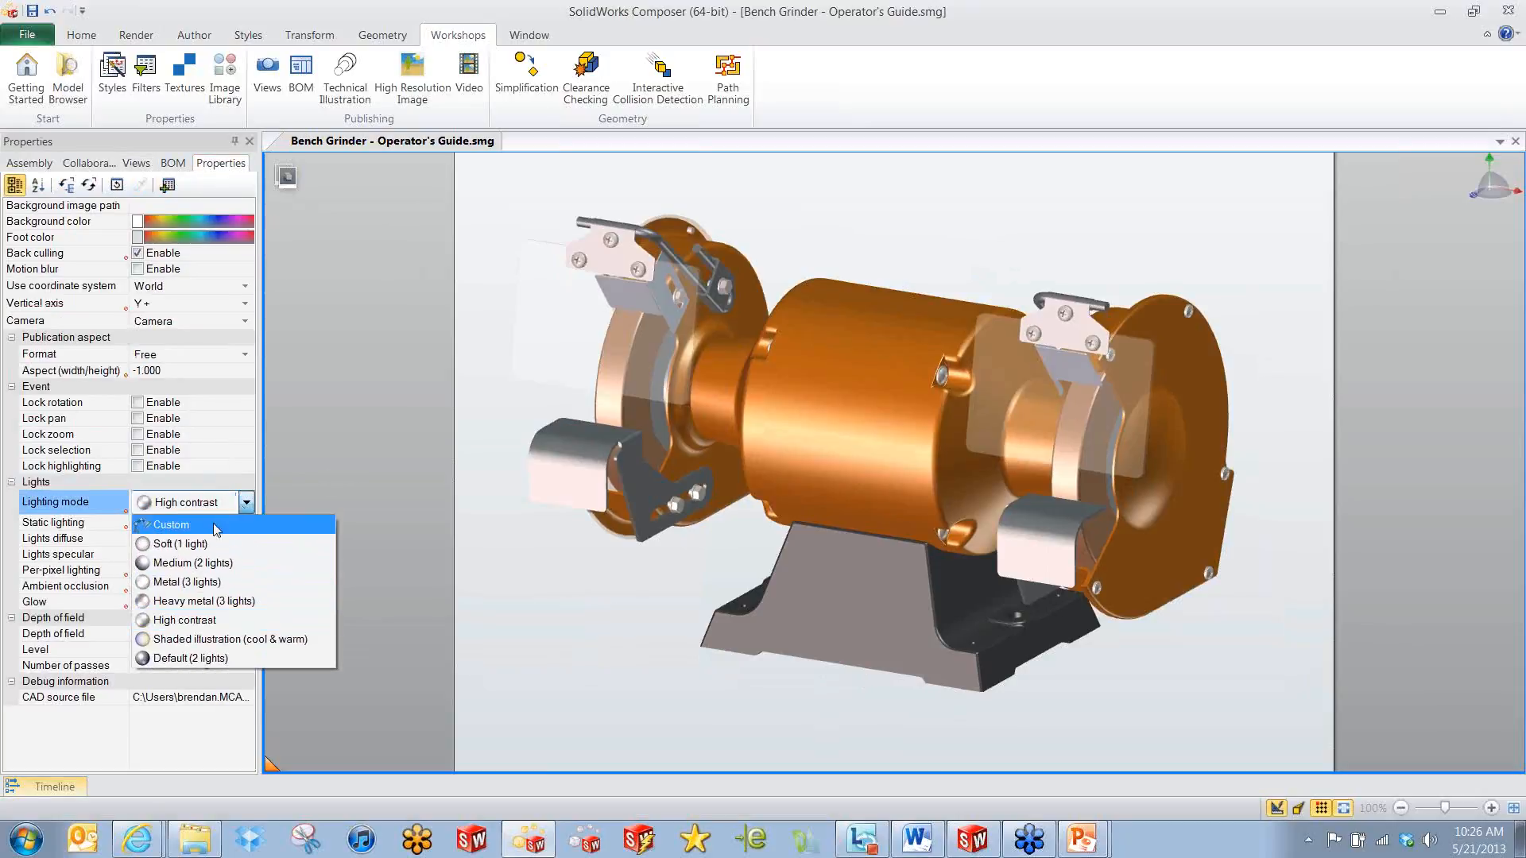
click(201, 582)
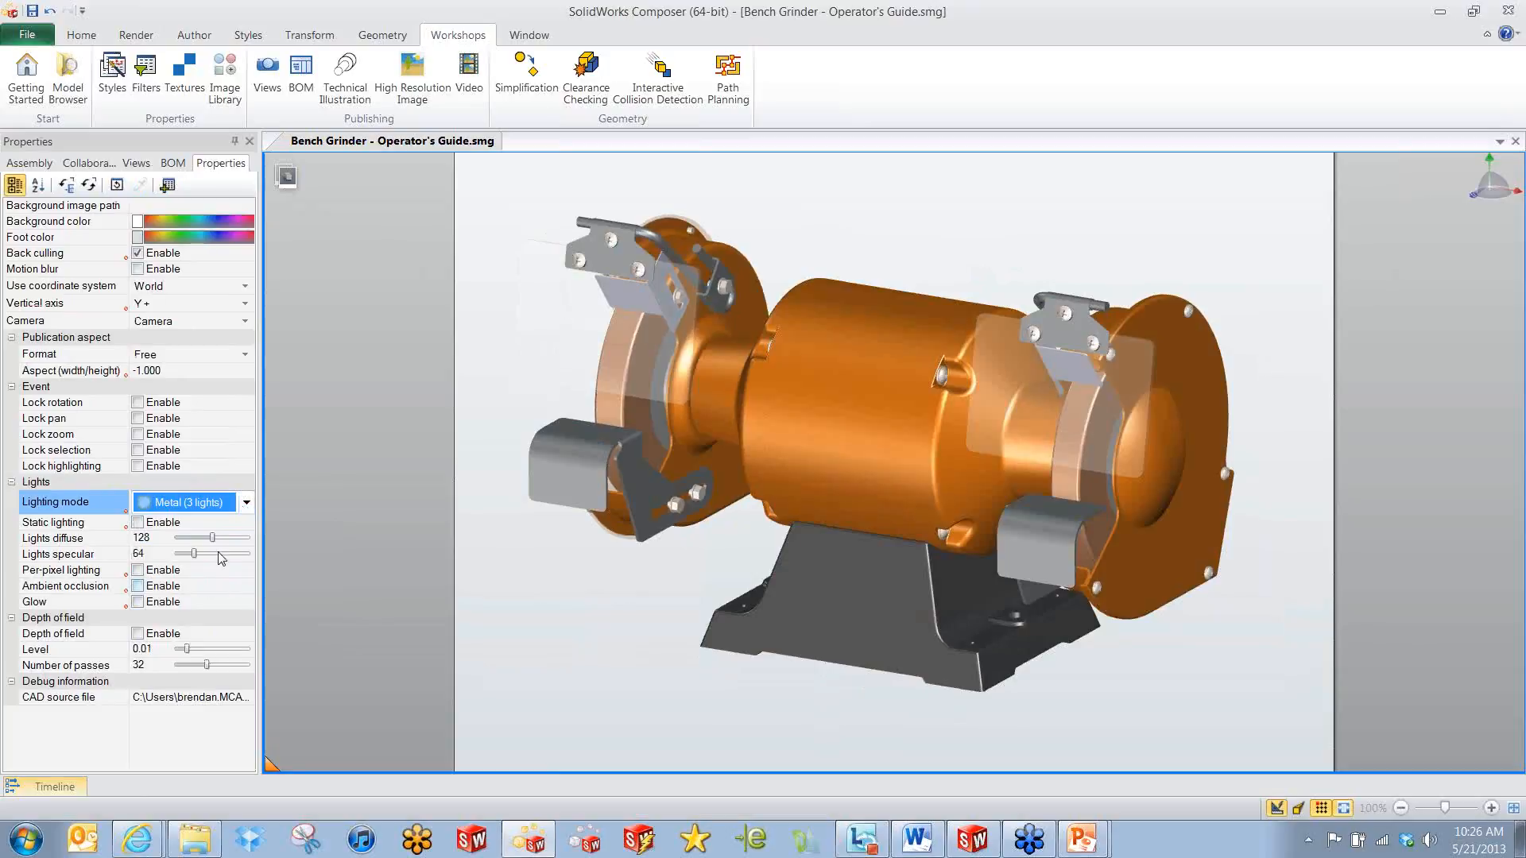
click(247, 503)
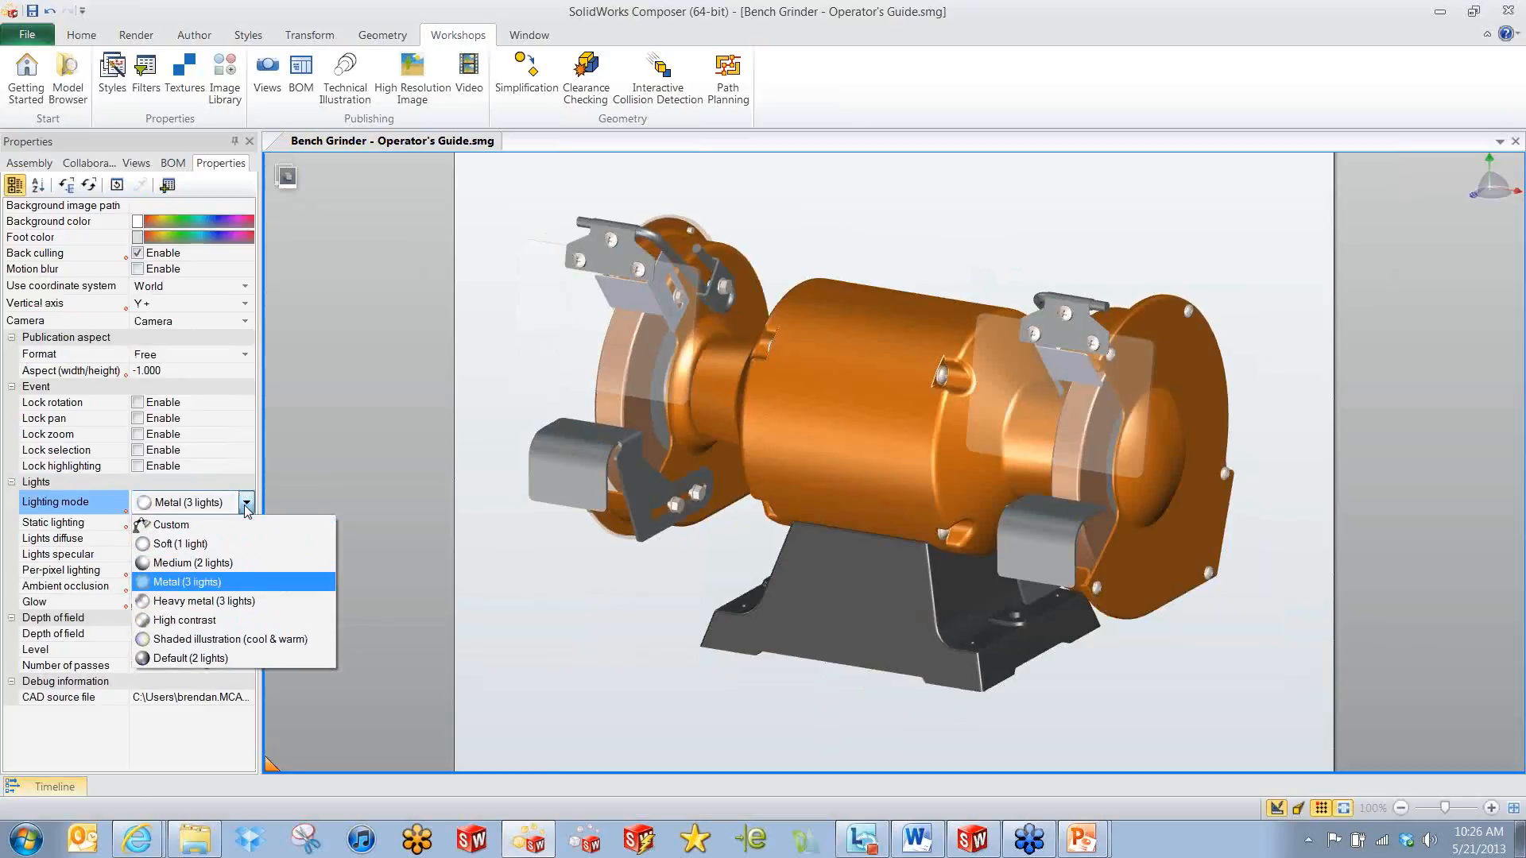
click(220, 561)
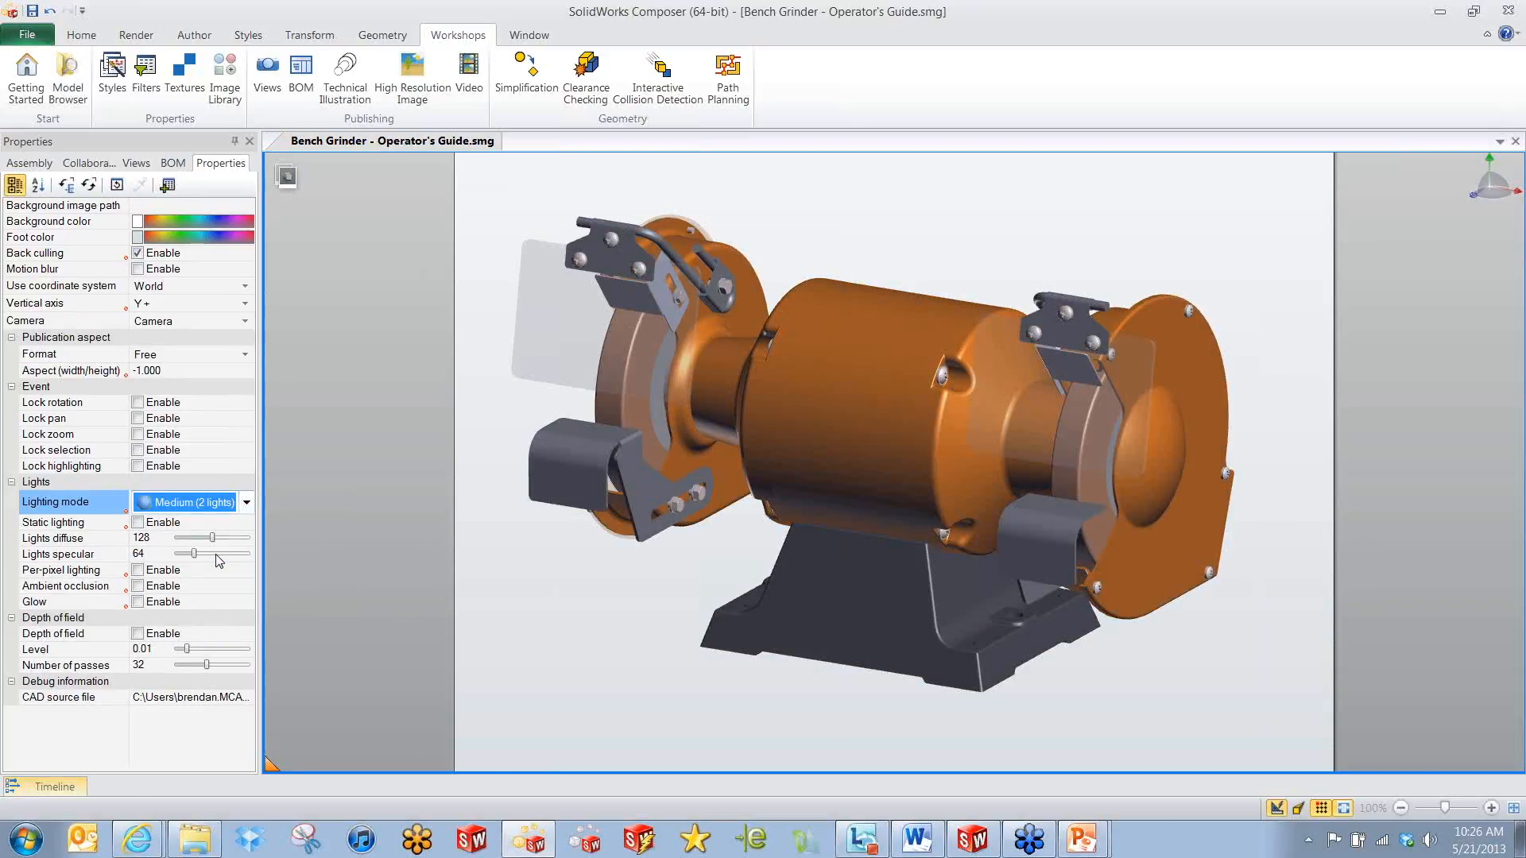
Try the High contrast and Shaded illustration (cool & warm) lighting modes, and set the viewport lighting to Soft (1 light).
click(247, 504)
click(198, 617)
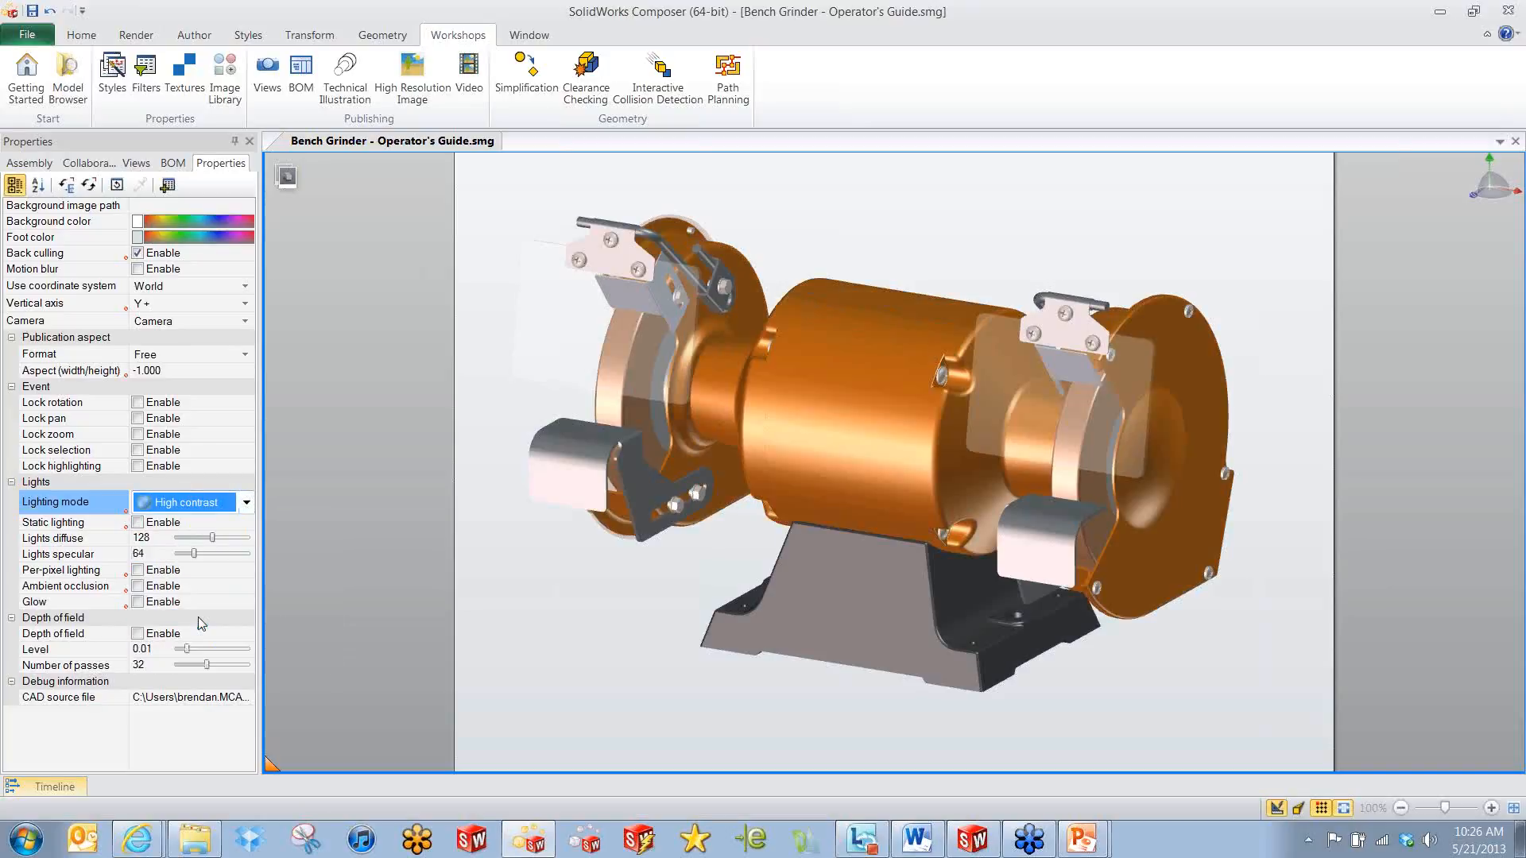
click(247, 502)
click(213, 633)
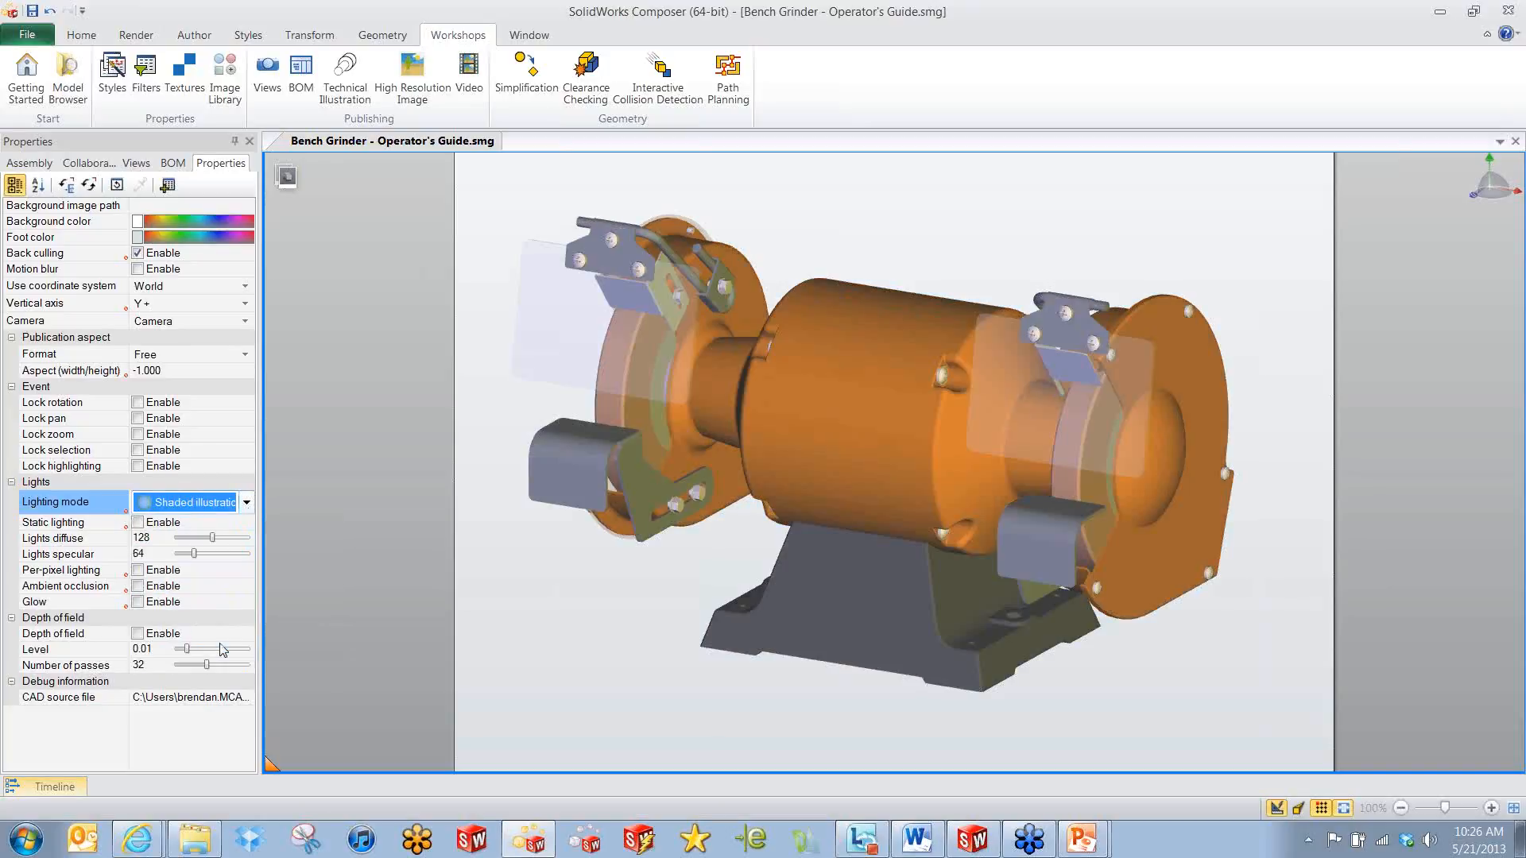
click(246, 503)
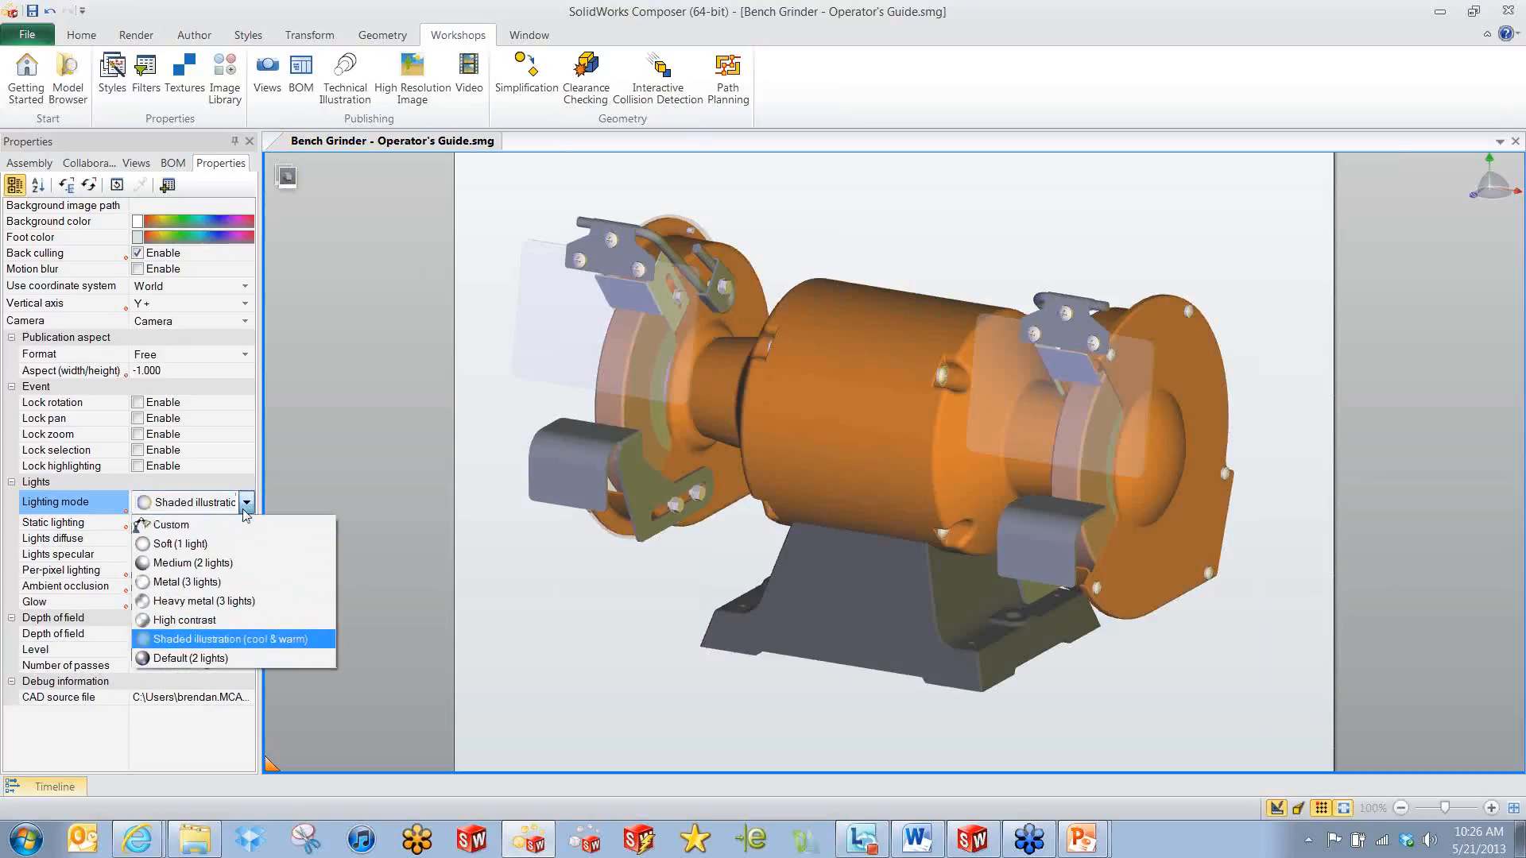
click(206, 540)
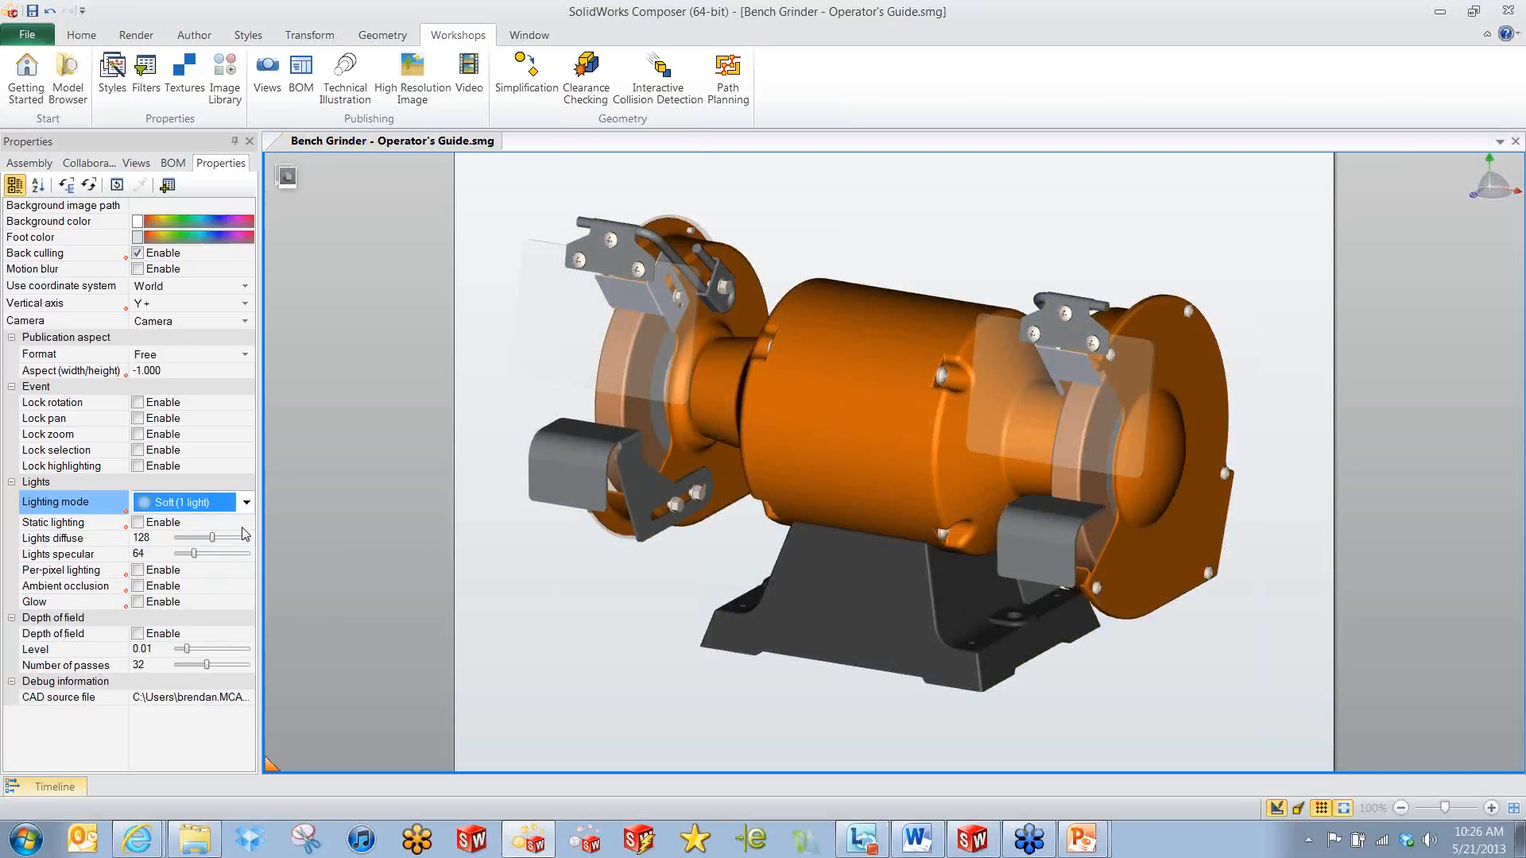
Set the viewport's diffuse light to 164 and specular light to 255, and enable per-pixel lighting.
mouse_move(213, 539)
mouse_down()
mouse_move(194, 541)
mouse_move(228, 544)
mouse_move(181, 559)
mouse_move(217, 554)
mouse_up()
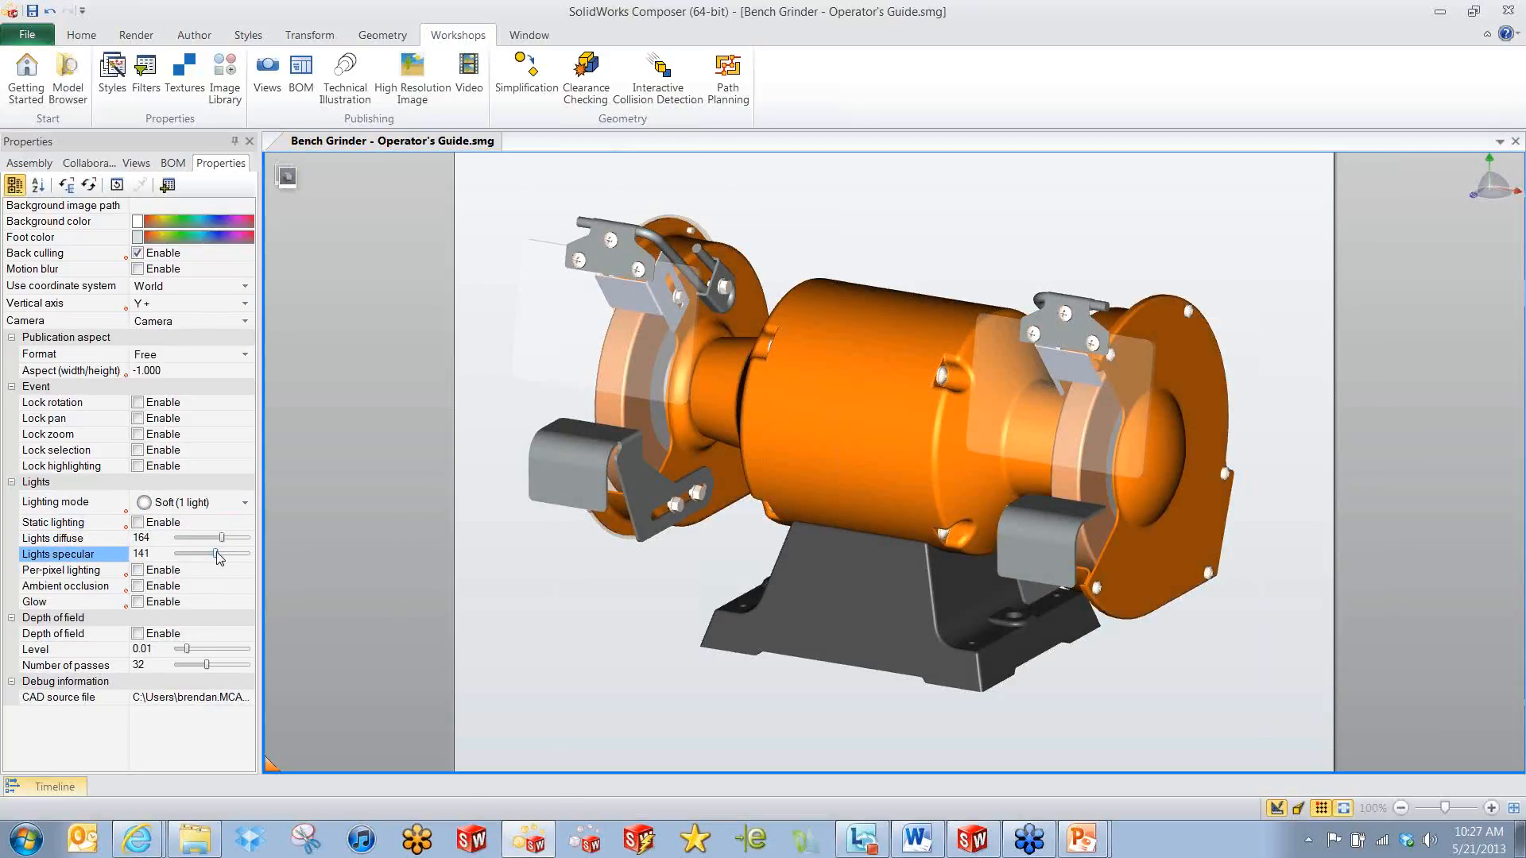
click(138, 570)
drag(215, 554, 253, 560)
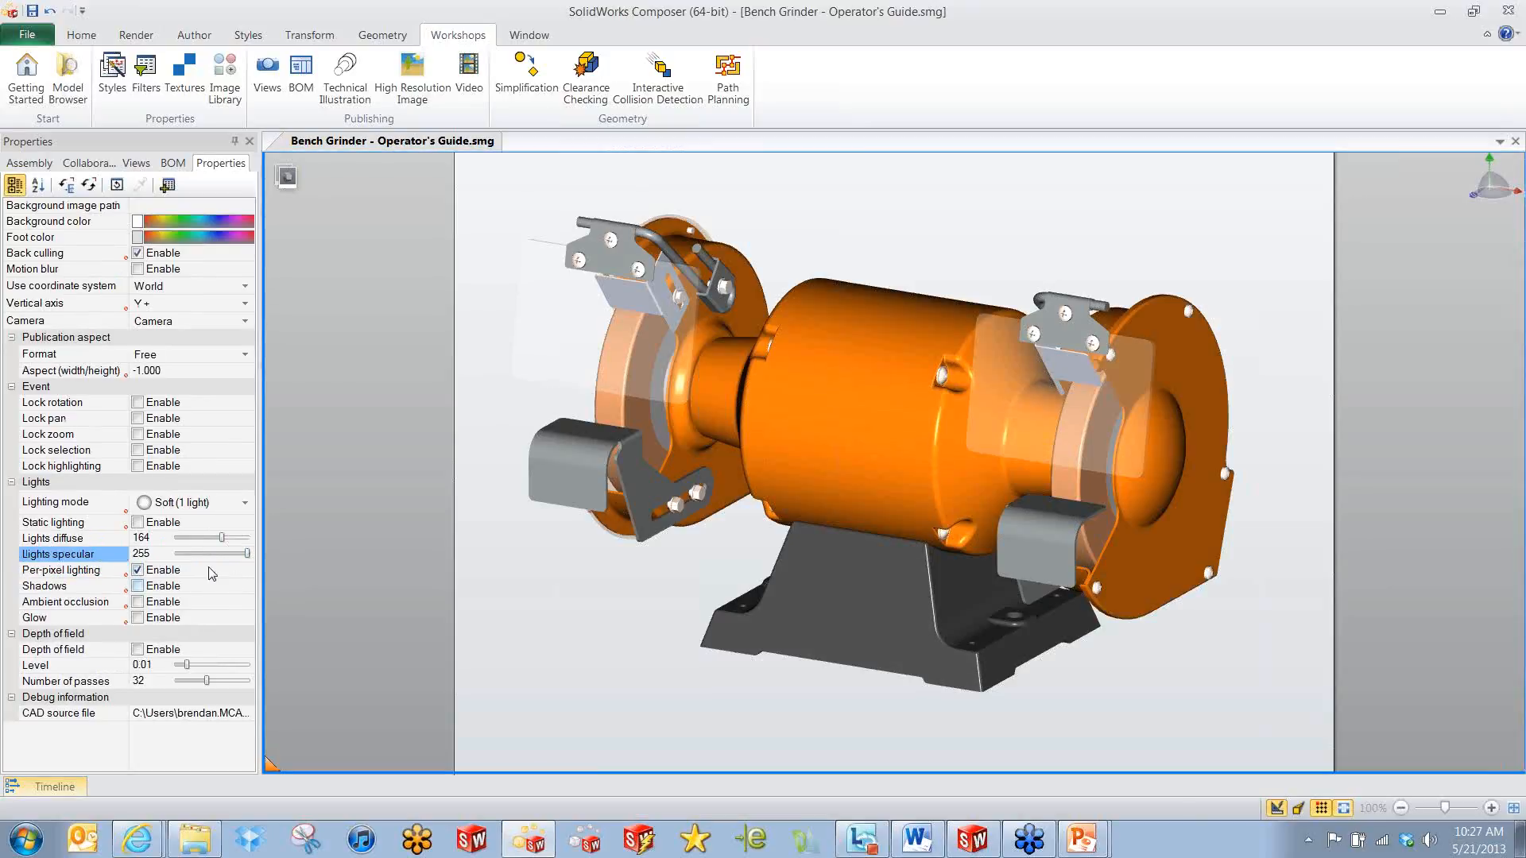
Enable shadows and ambient occlusion for the viewport, with an occlusion intensity of 1.00 and radius of 4.04.
click(138, 587)
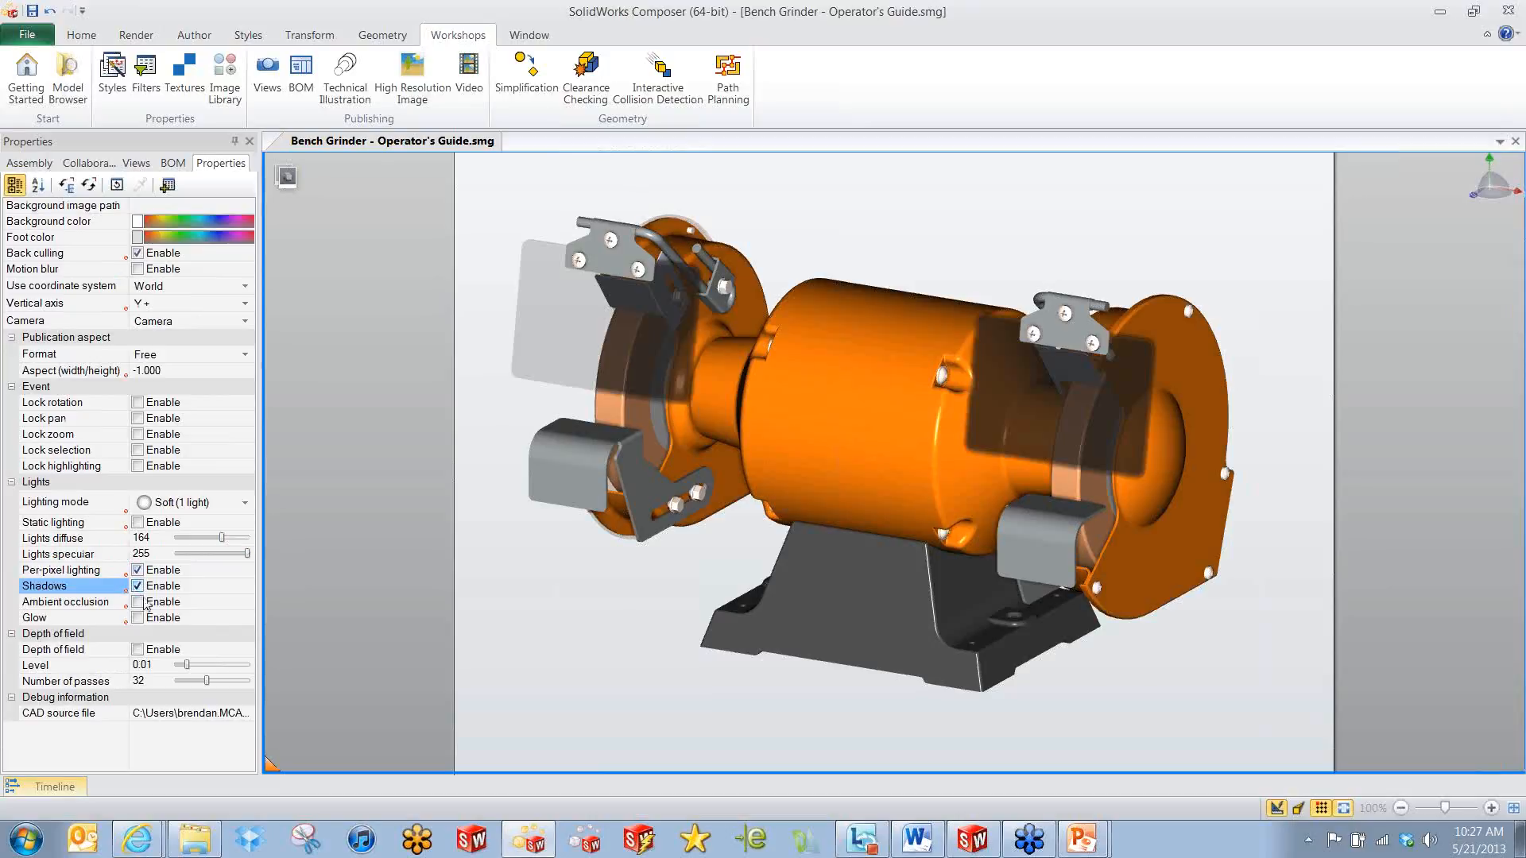
click(139, 602)
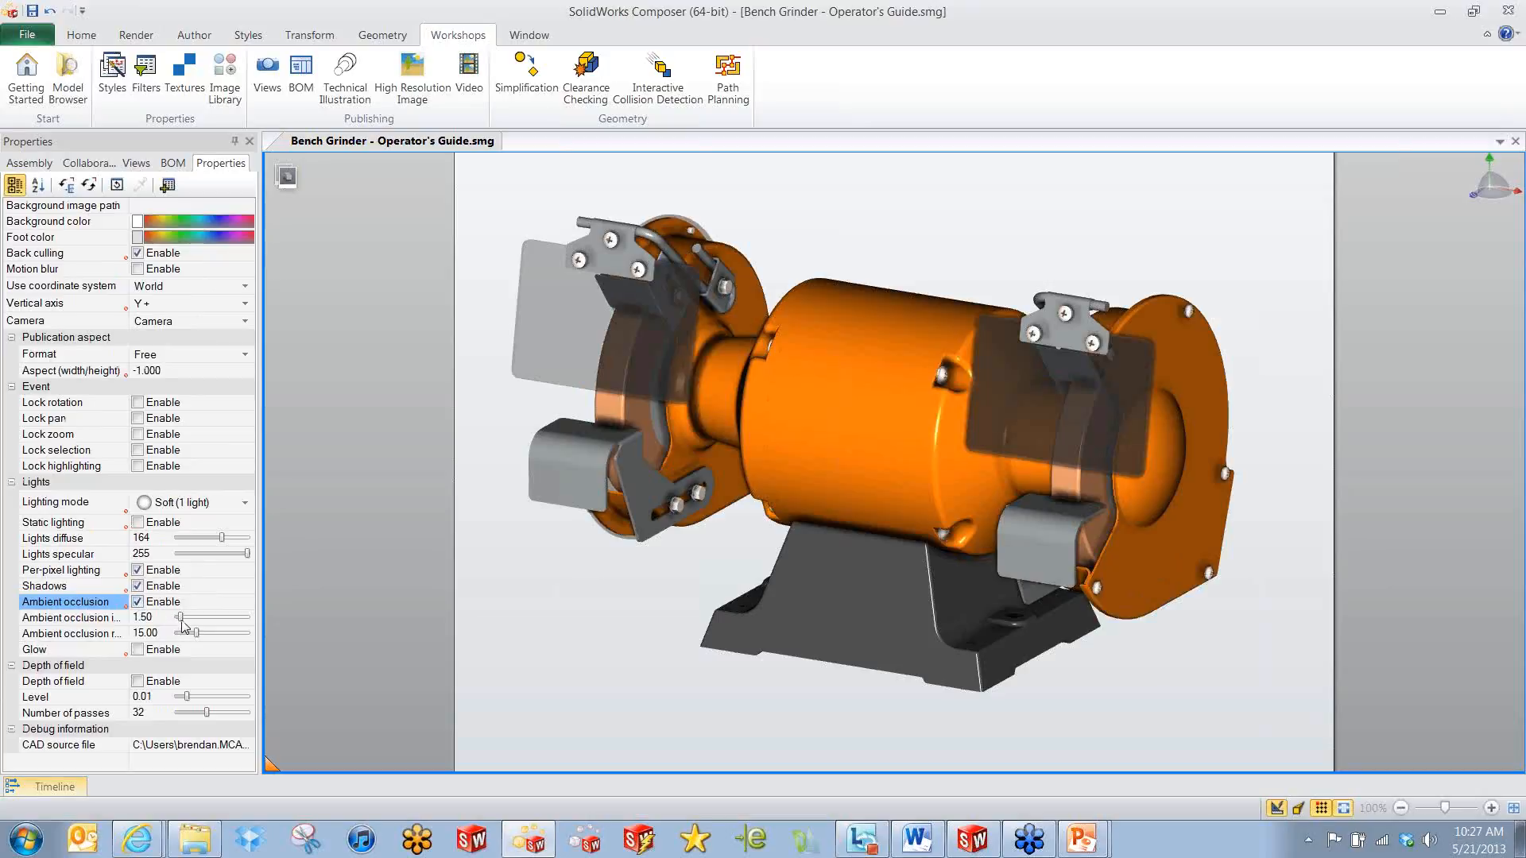
drag(196, 634, 177, 619)
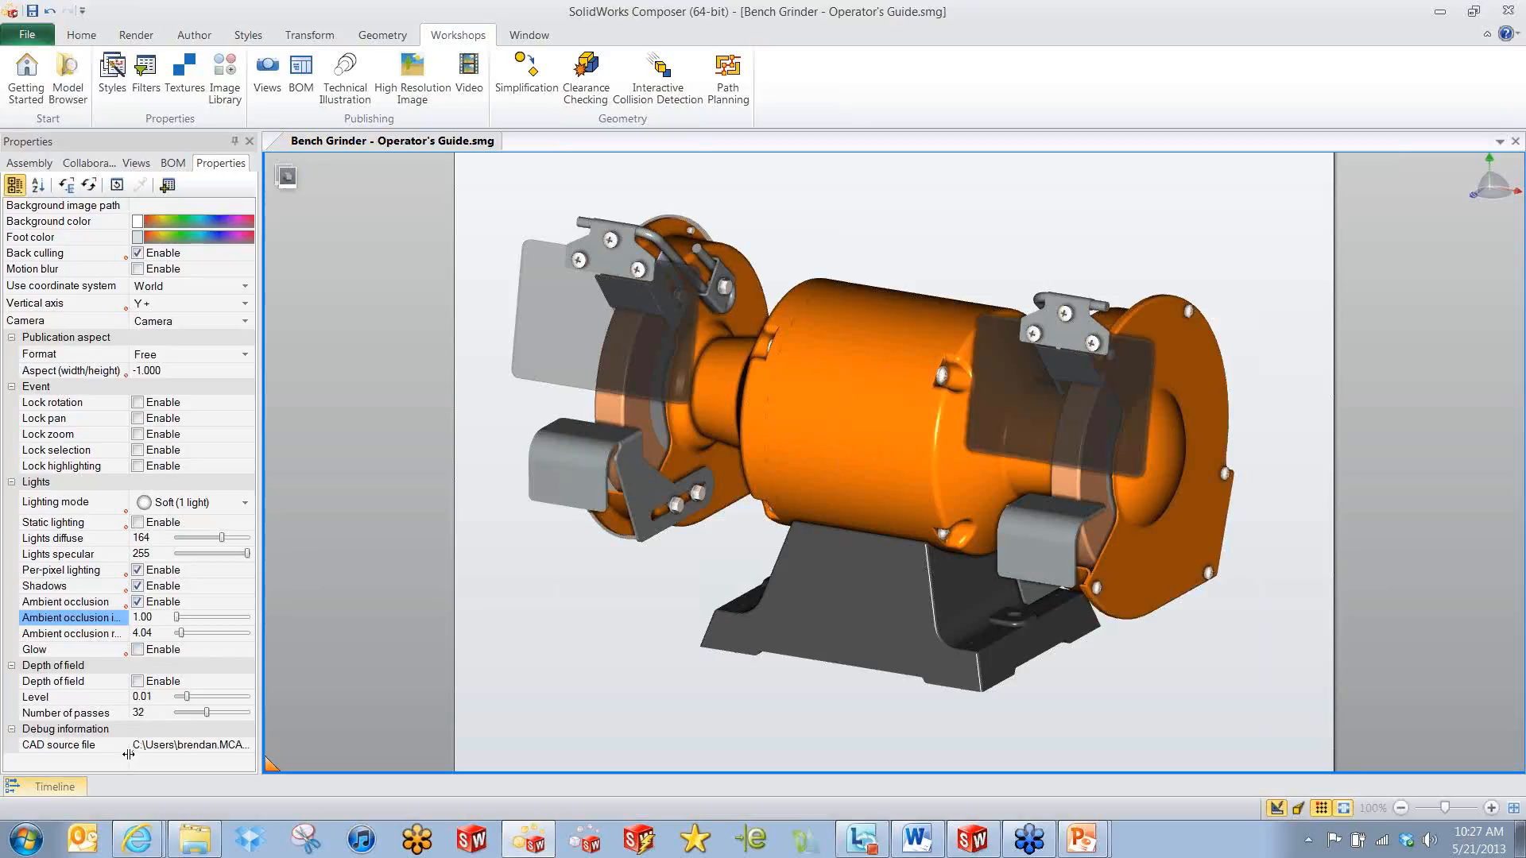
Show the ground beneath the bench grinder without its grid, and enable the ground mirror and ground shadow.
click(139, 36)
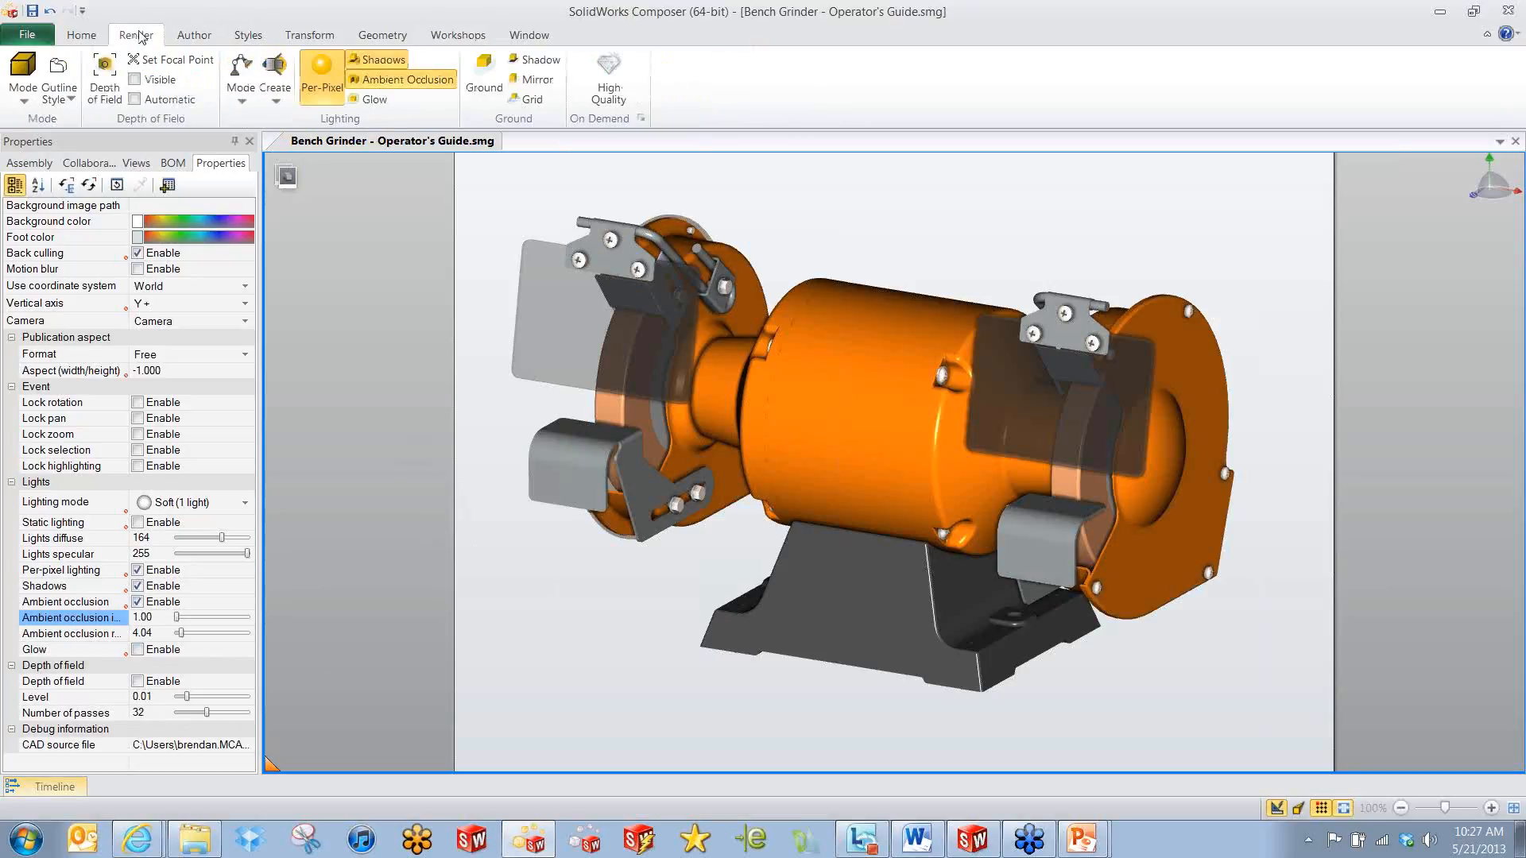
click(486, 72)
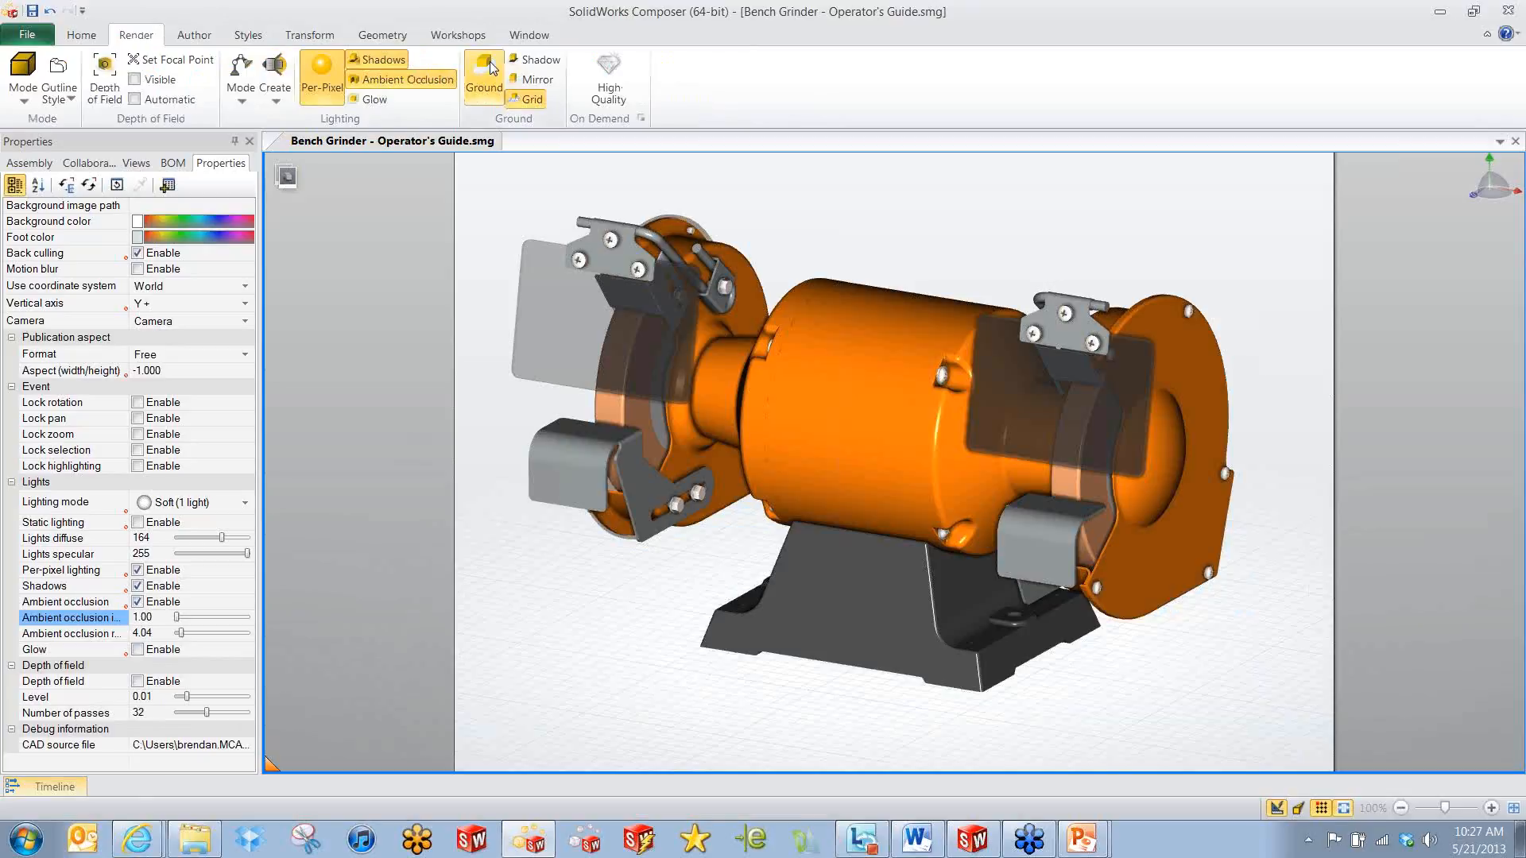
click(529, 98)
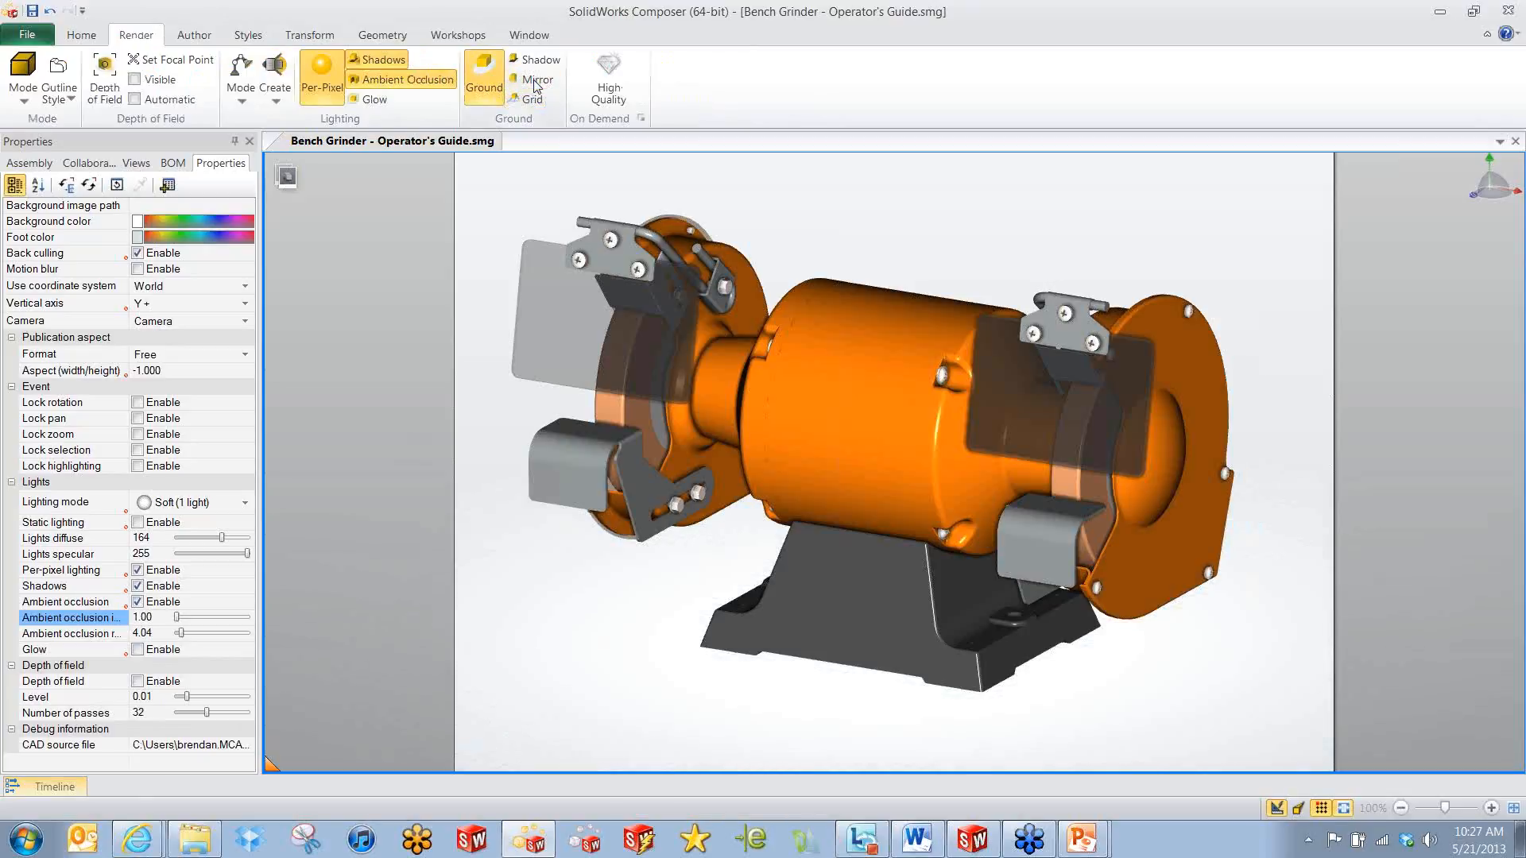
click(537, 83)
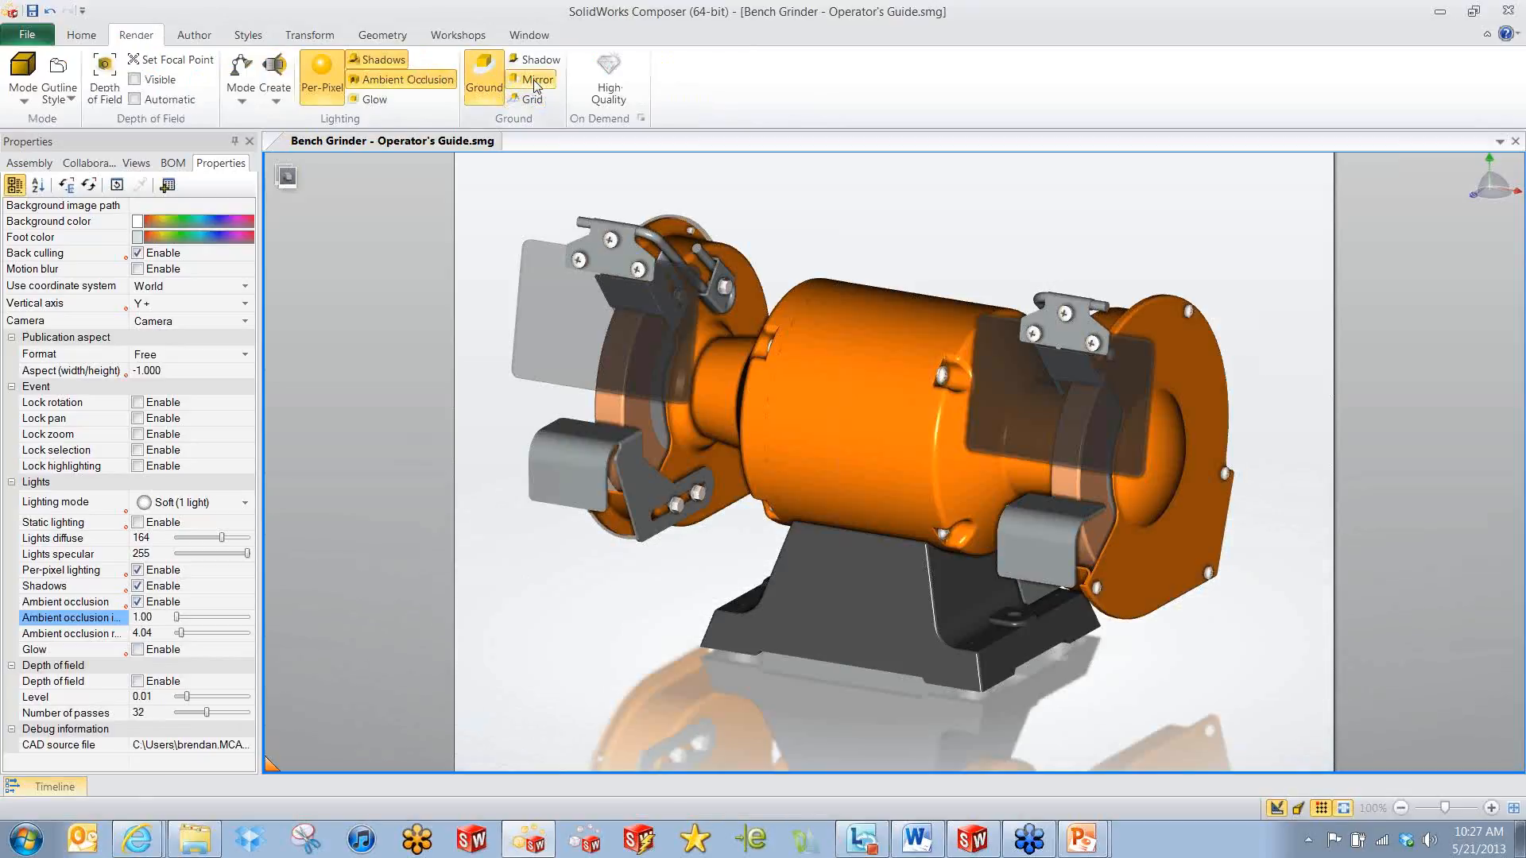
click(537, 60)
right_drag(619, 556, 608, 573)
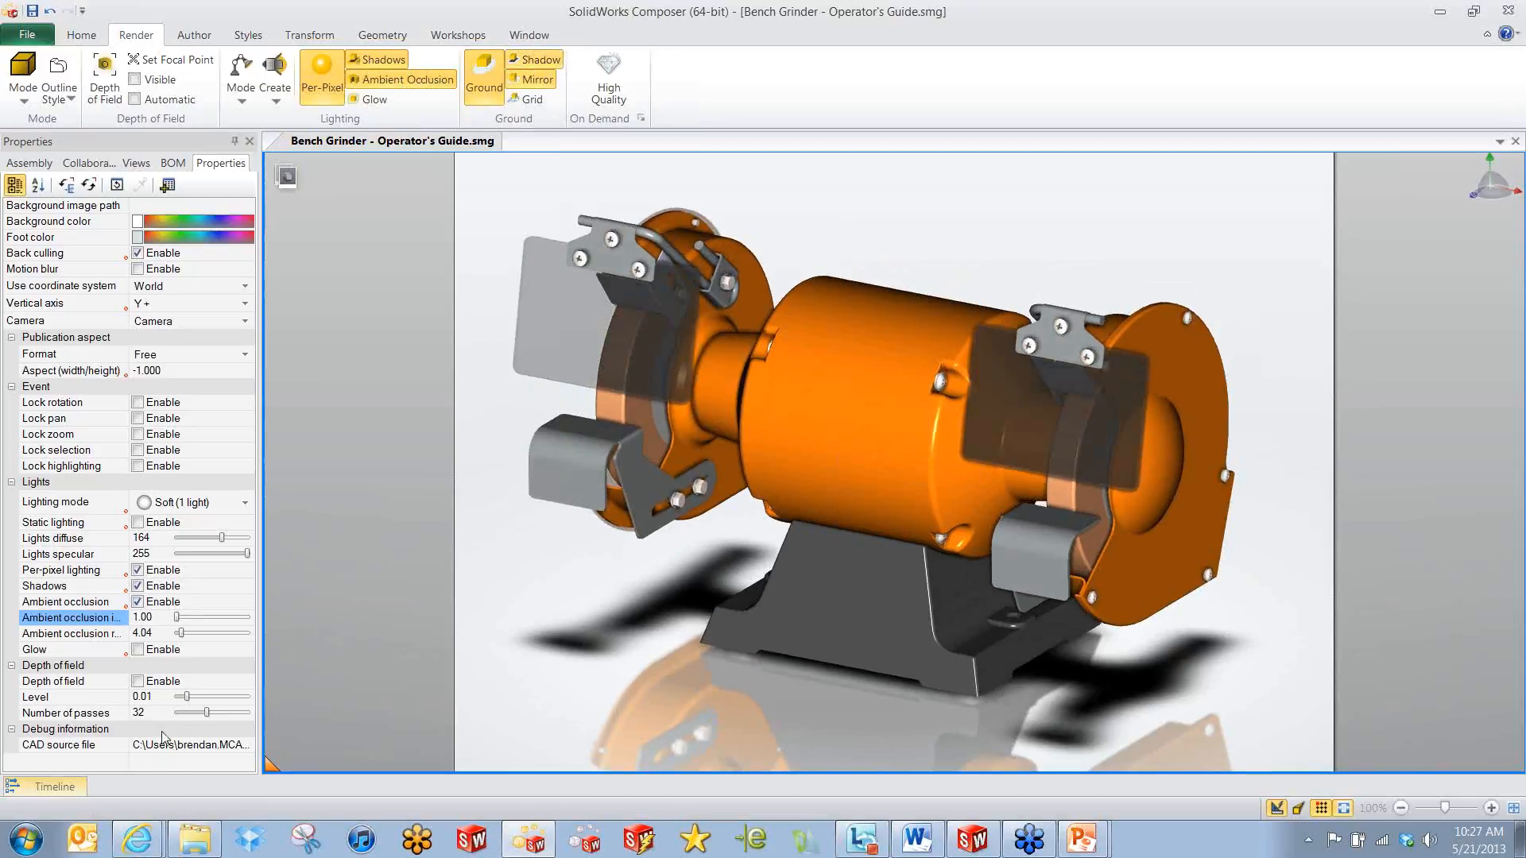
Set the ground's mirror reflection intensity to 186 and its soft shadowing to 14.
click(545, 688)
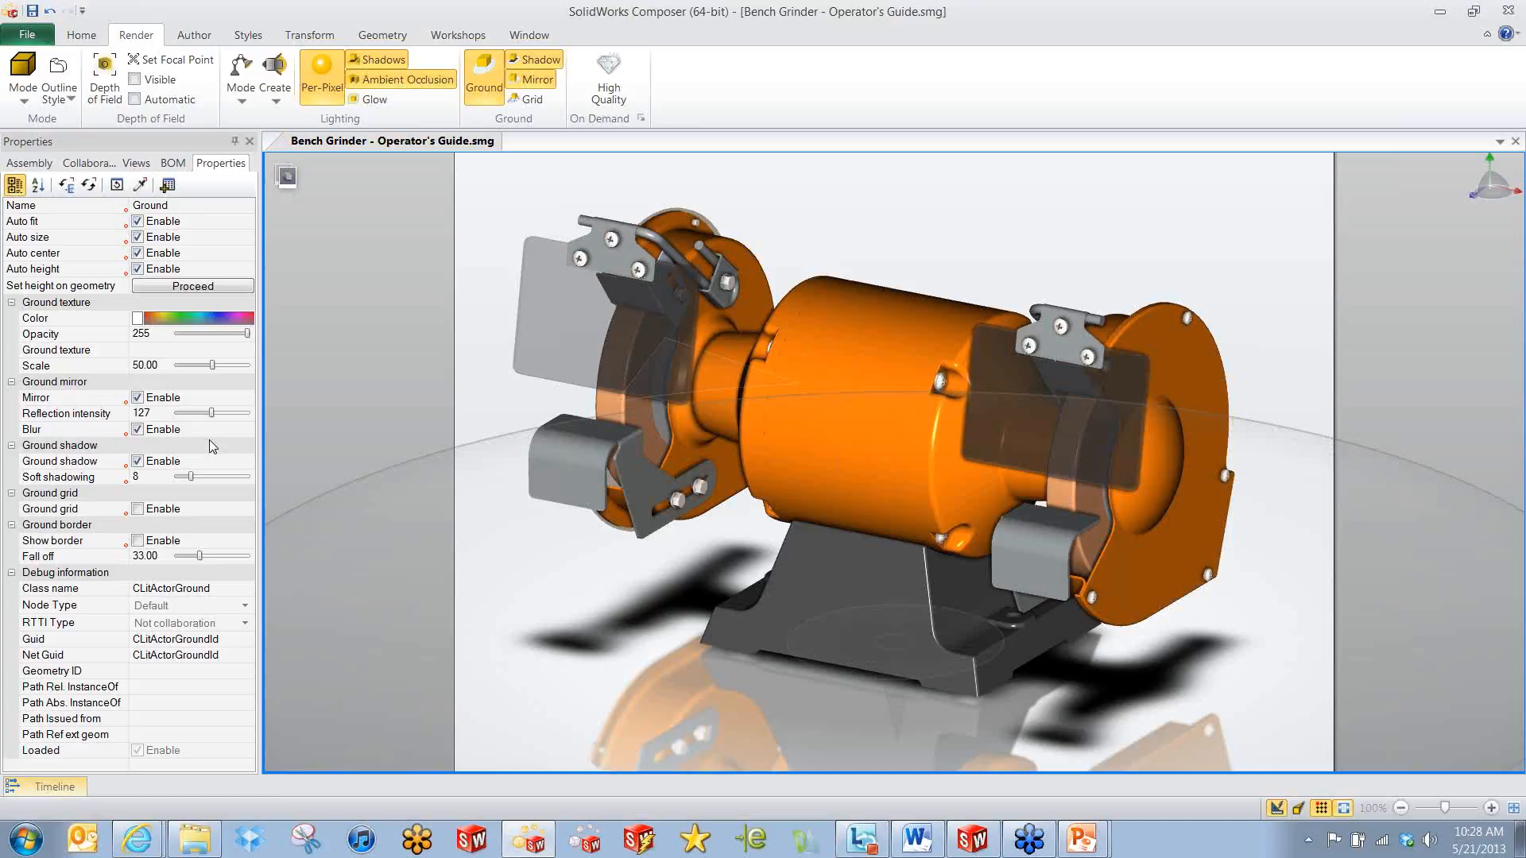
mouse_move(214, 420)
mouse_down()
mouse_move(199, 420)
mouse_move(256, 422)
mouse_move(229, 419)
mouse_up()
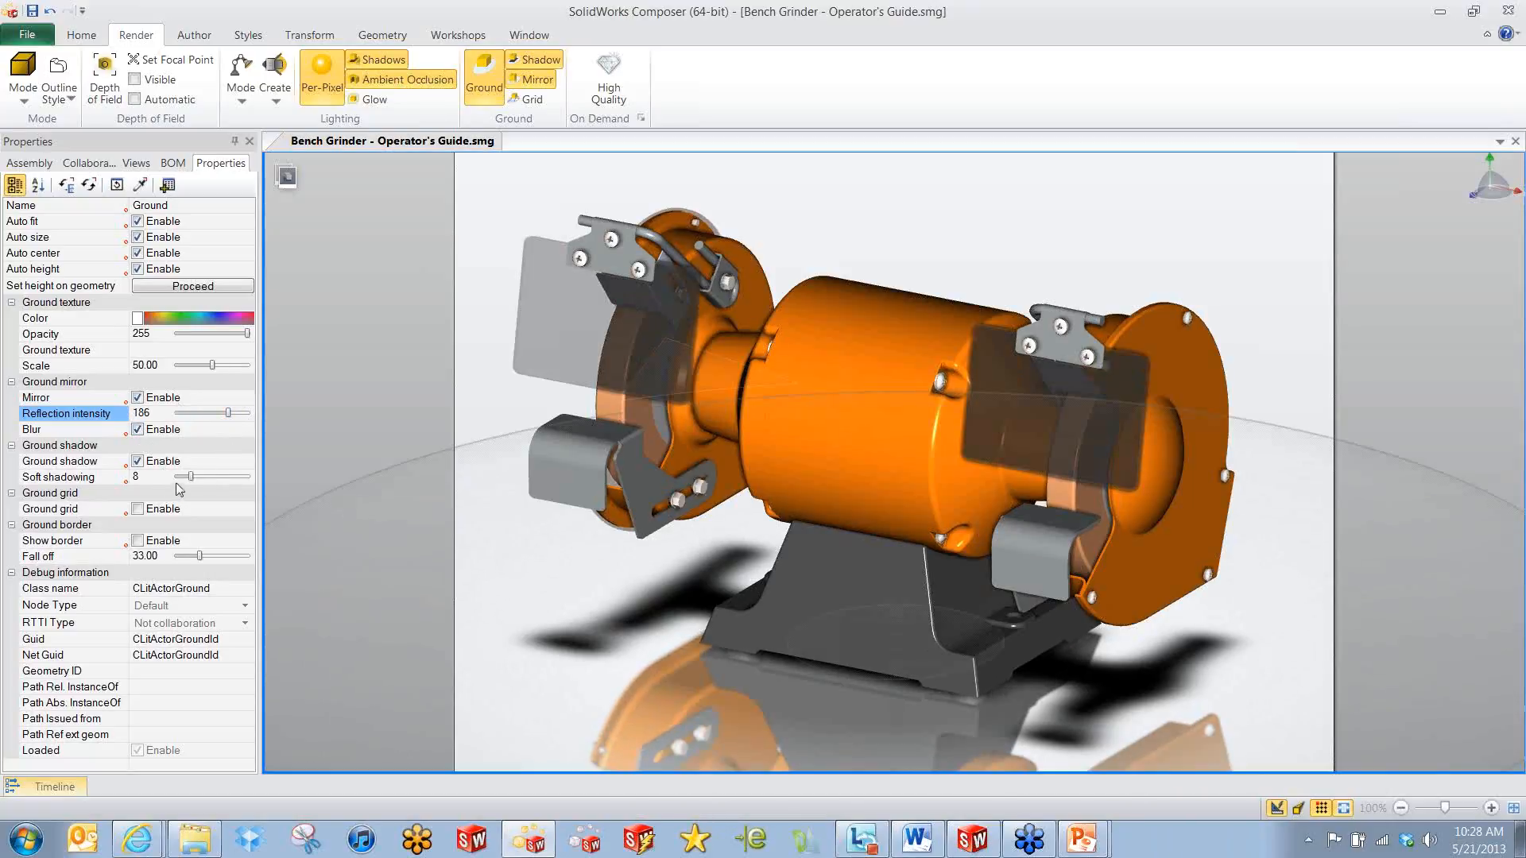
drag(190, 477, 206, 480)
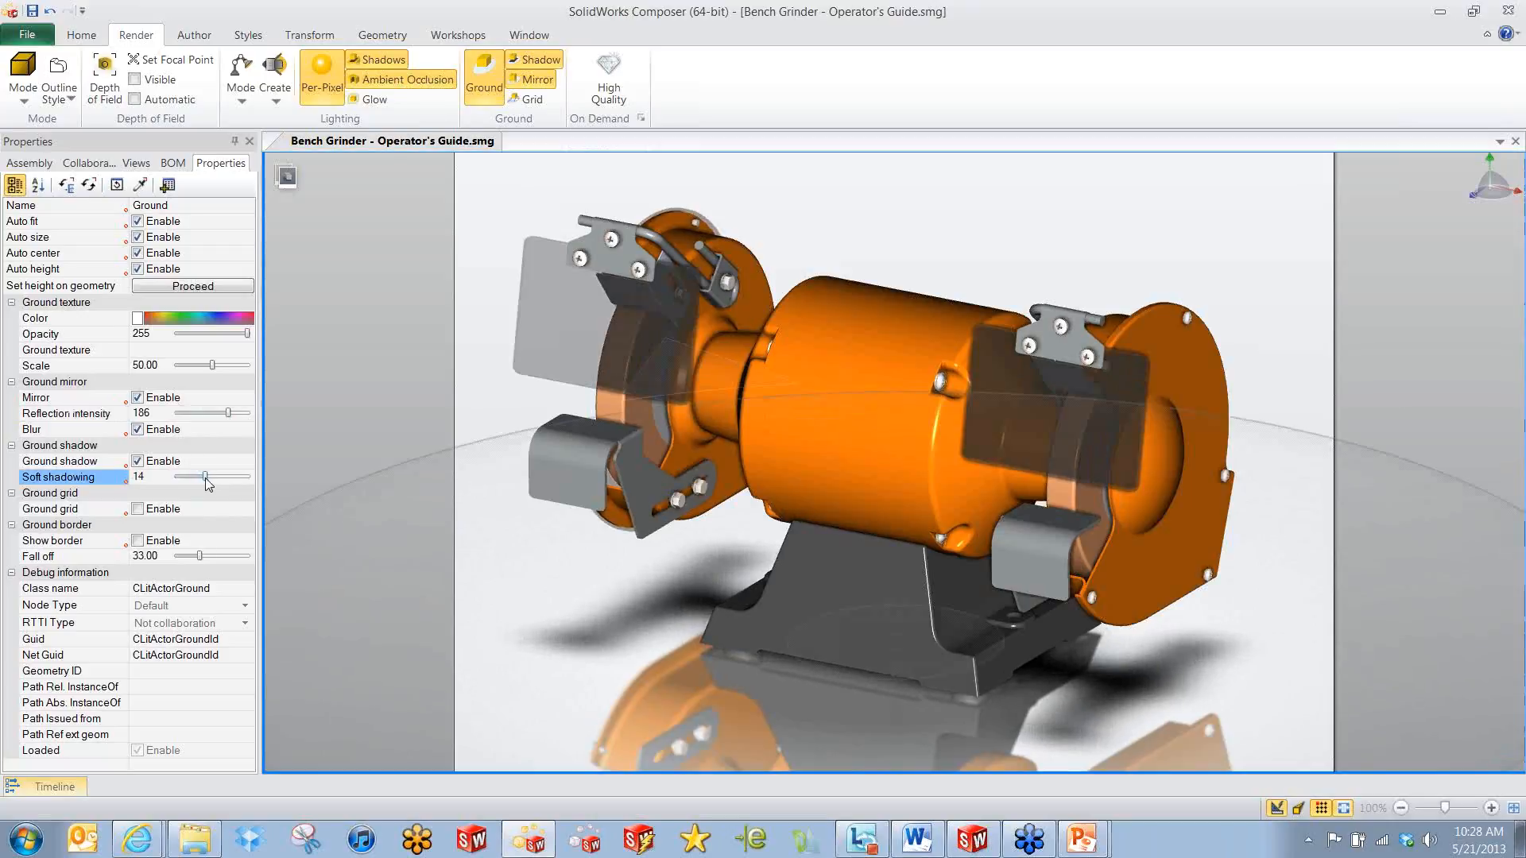
click(488, 213)
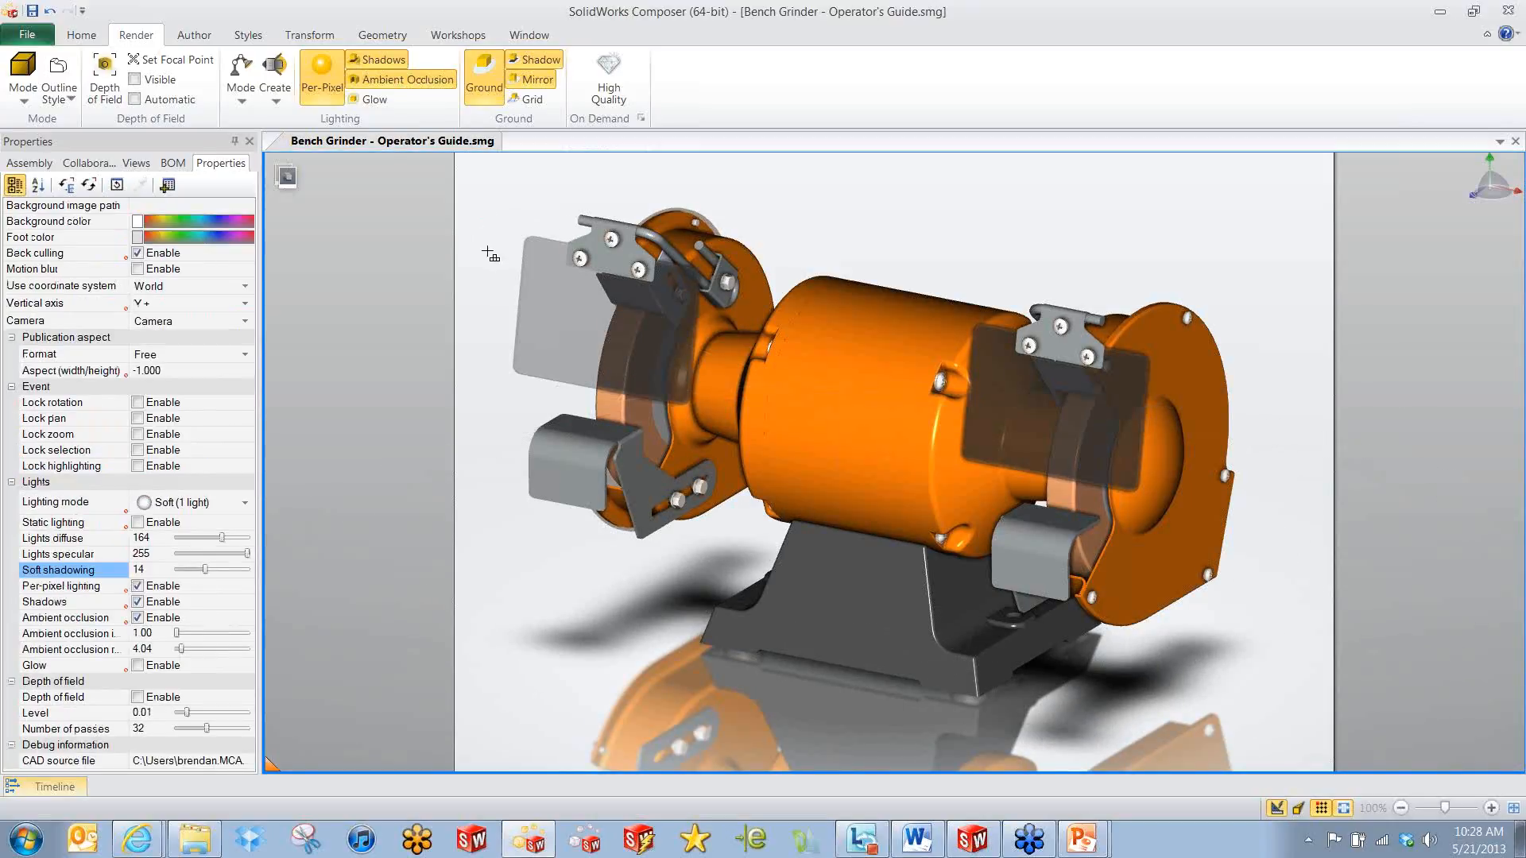
Rotate the bench grinder to face more toward the front and update View 1 with the new lighting and ground effects.
middle_drag(492, 282, 483, 309)
right_drag(891, 278, 914, 279)
middle_drag(913, 279, 923, 248)
mouse_move(921, 252)
right_down()
mouse_move(934, 235)
mouse_move(933, 252)
right_up()
middle_drag(900, 246, 898, 251)
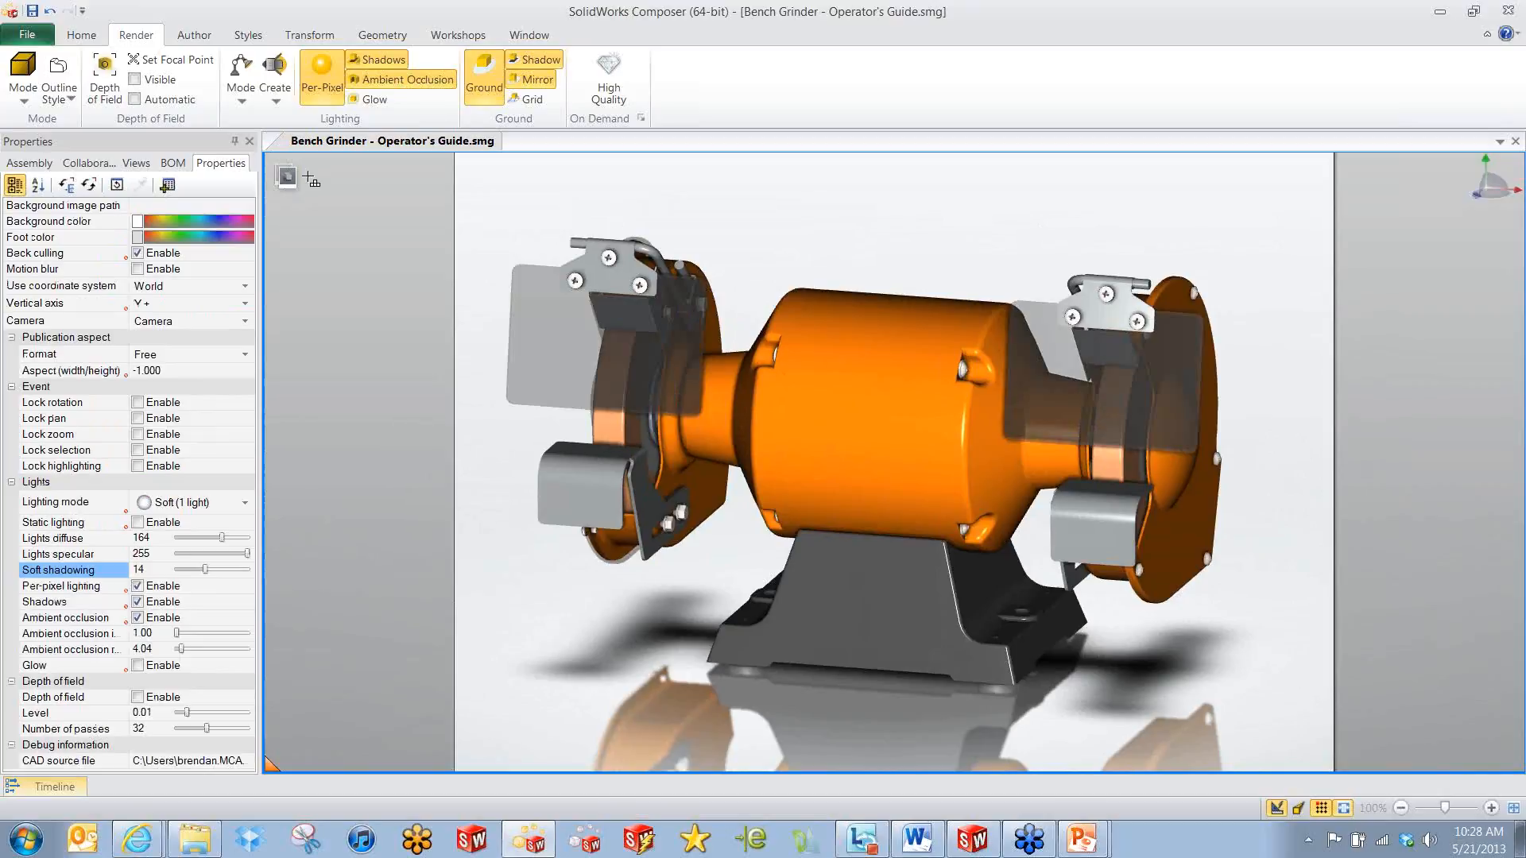
click(135, 164)
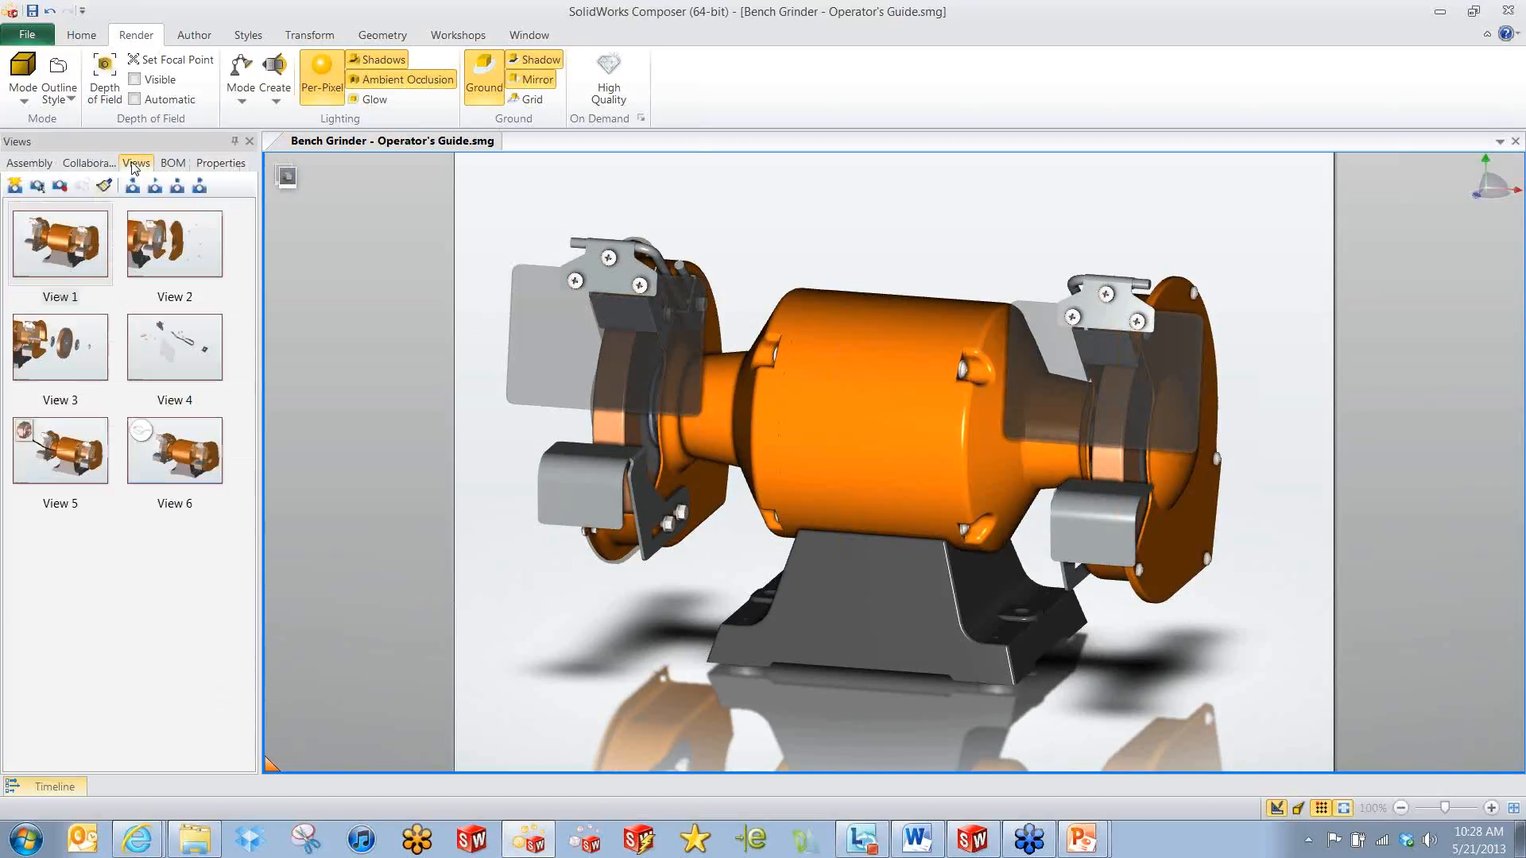
right_click(65, 250)
click(118, 260)
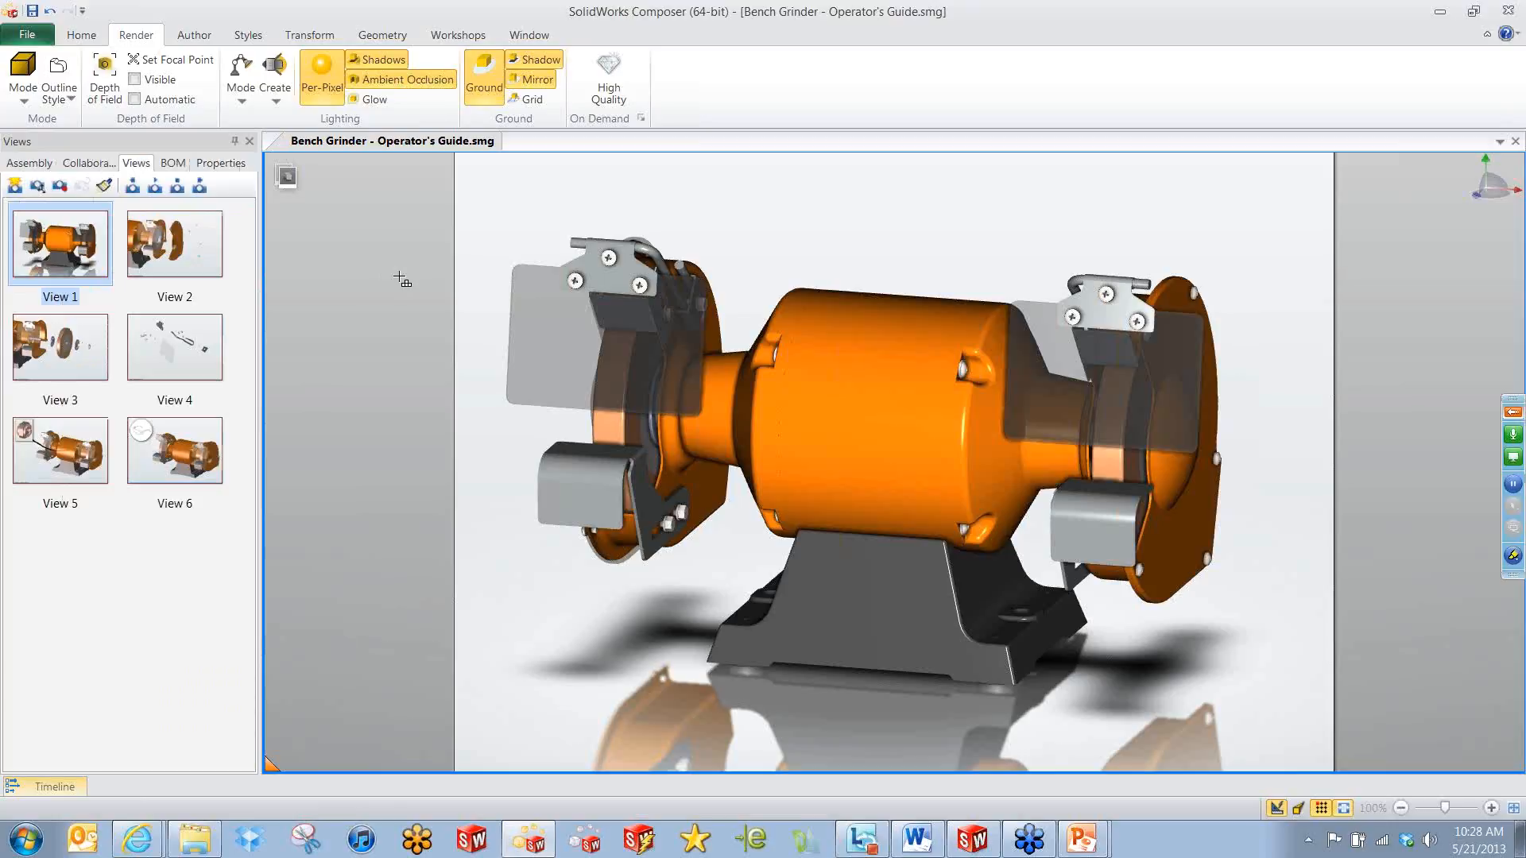
Display View 2 and turn off assembly selection mode so individual parts can be selected.
click(196, 251)
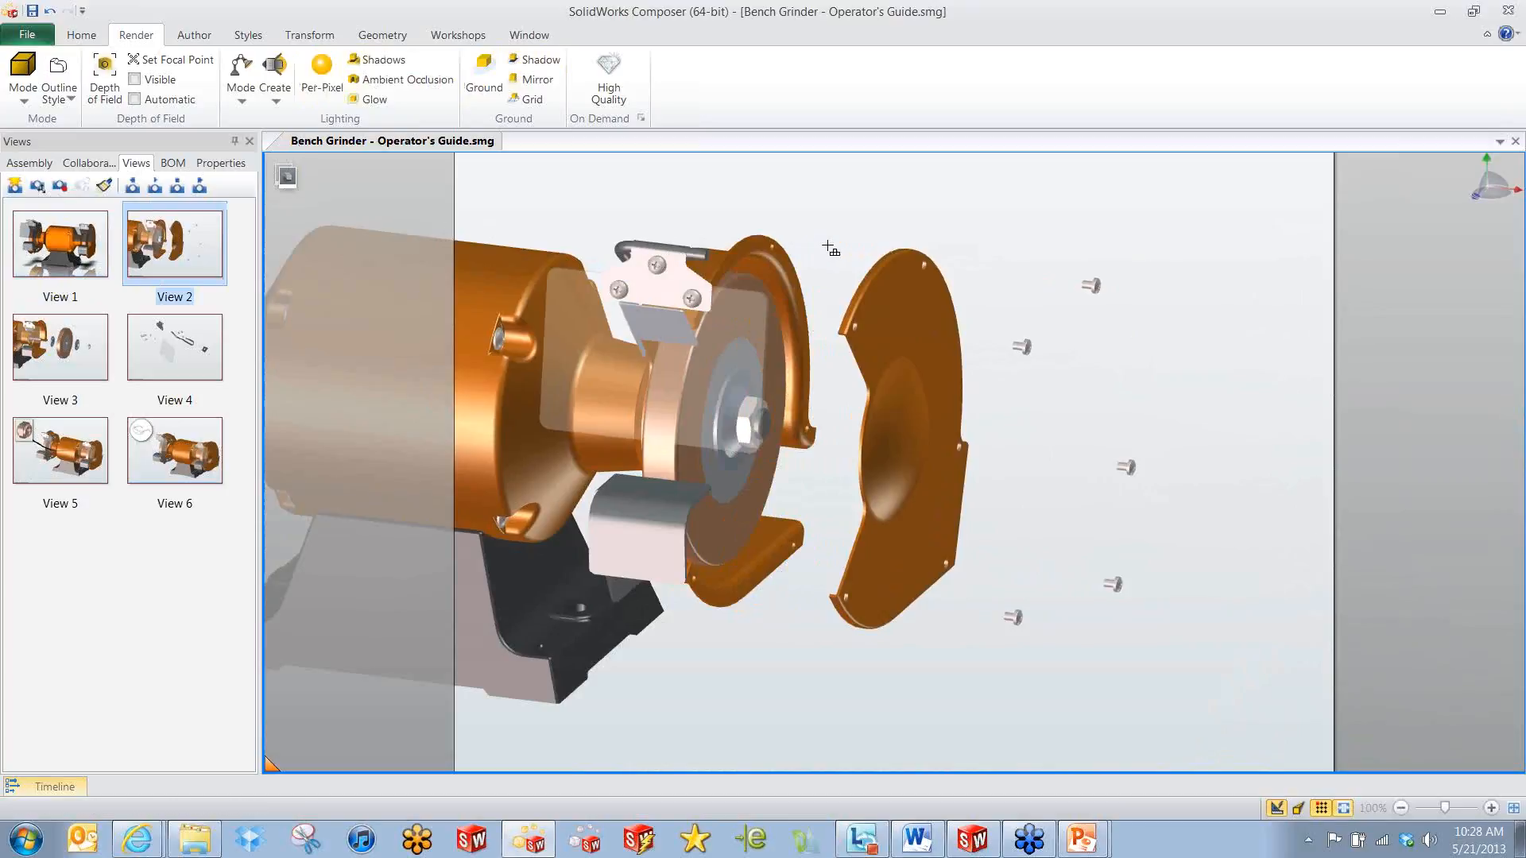
drag(1000, 233, 1192, 667)
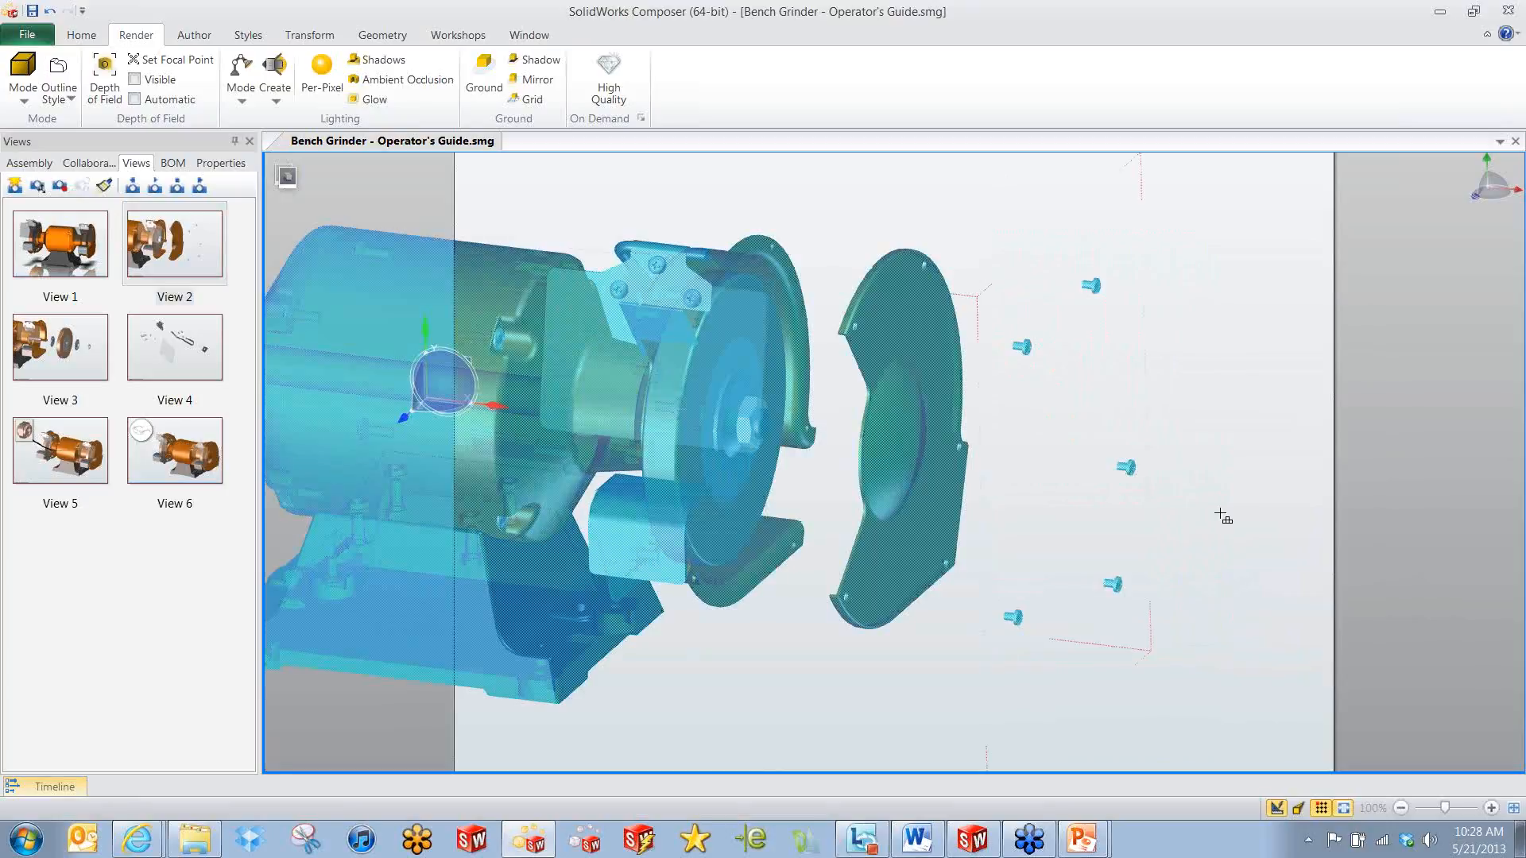
click(1223, 514)
click(29, 163)
click(17, 184)
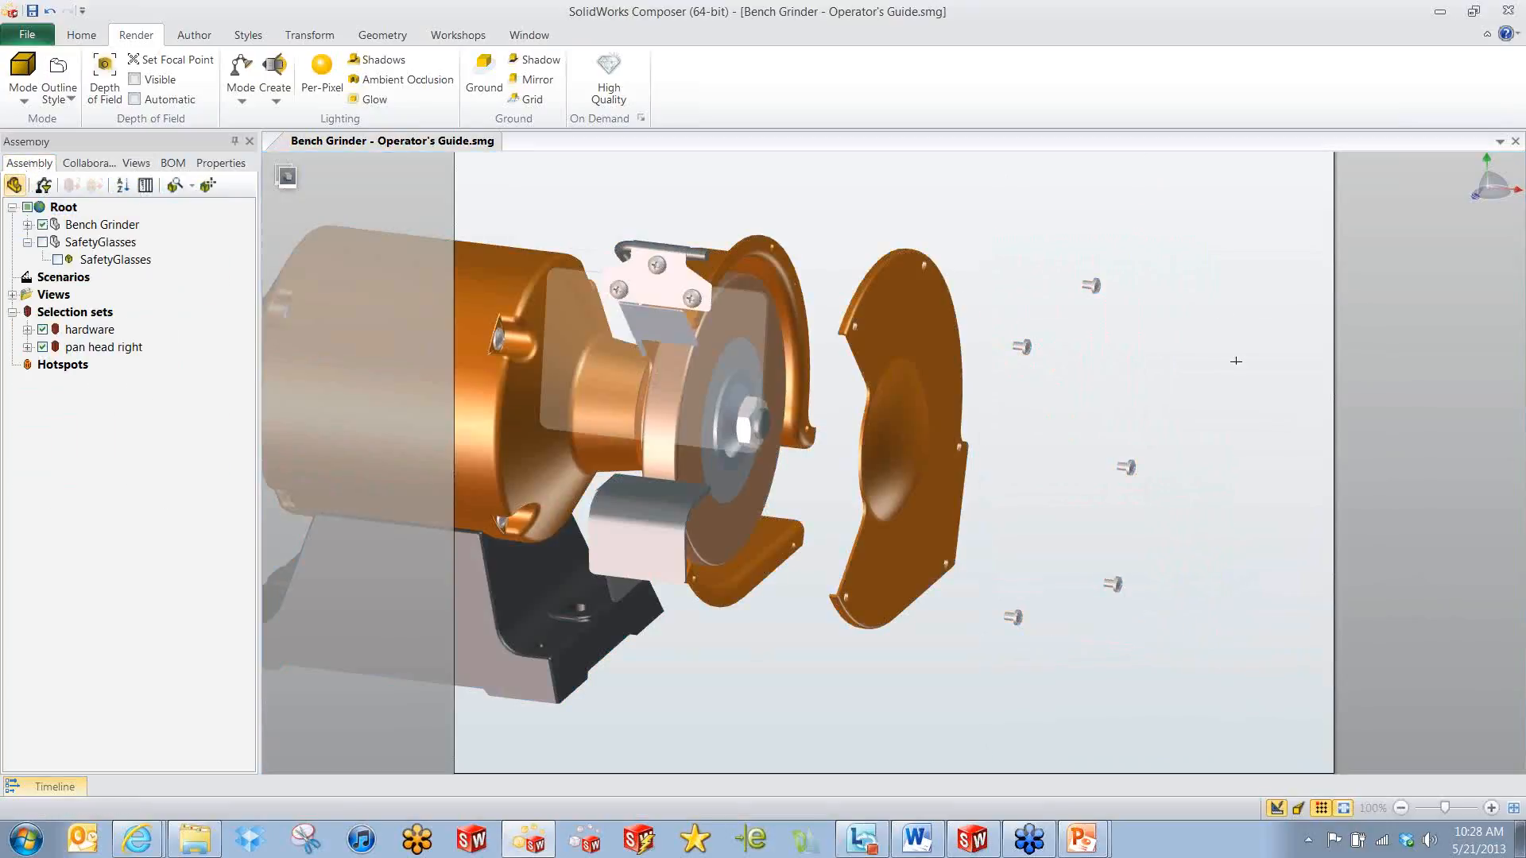
Select the five exploded pan head screws beside the cover and create associative paths from neutral for them.
drag(993, 223, 1193, 661)
click(194, 35)
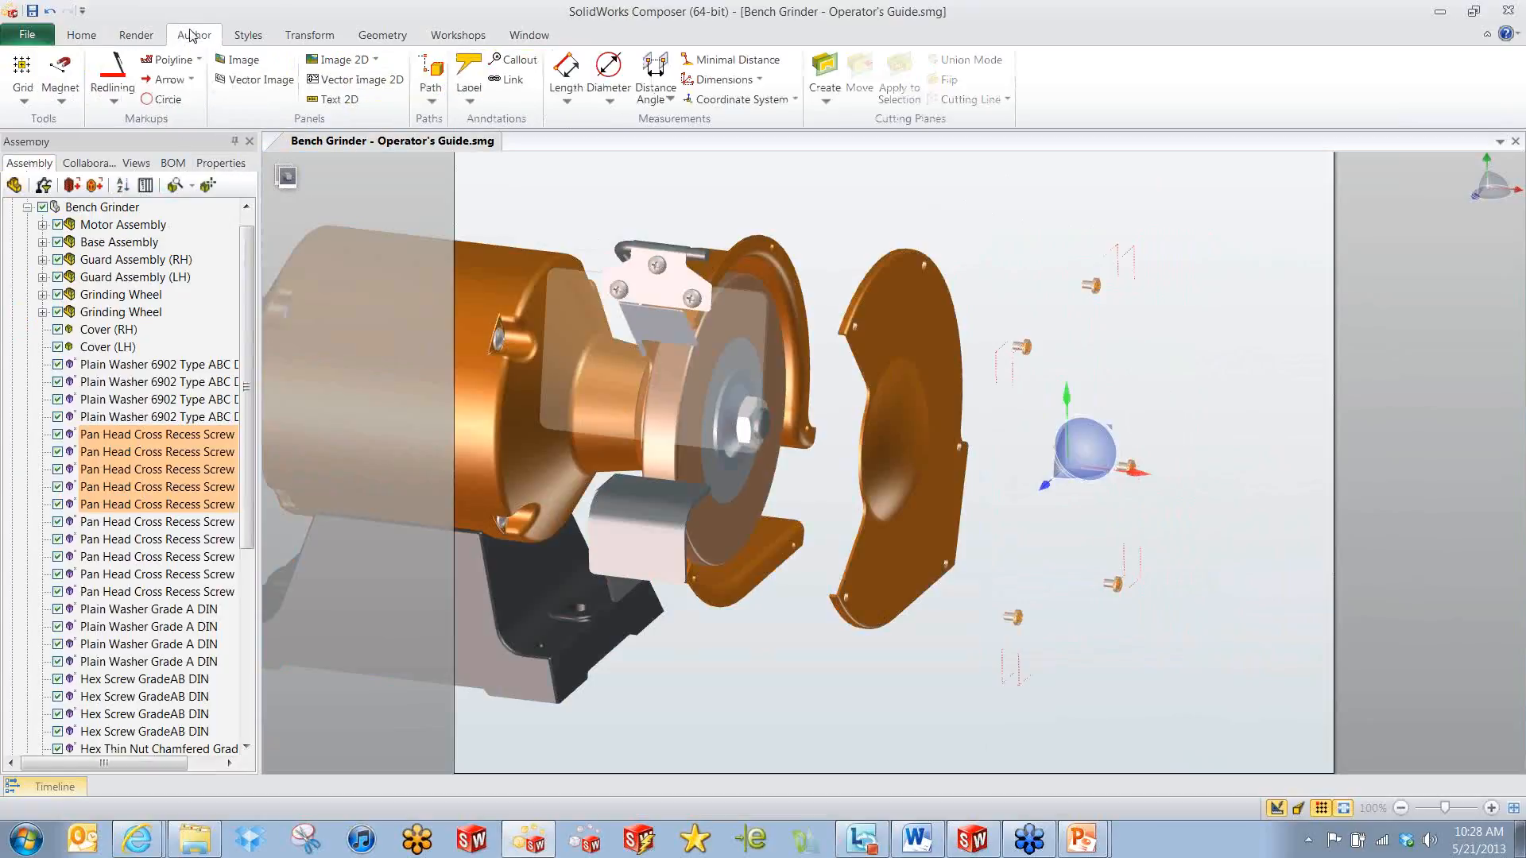
click(432, 94)
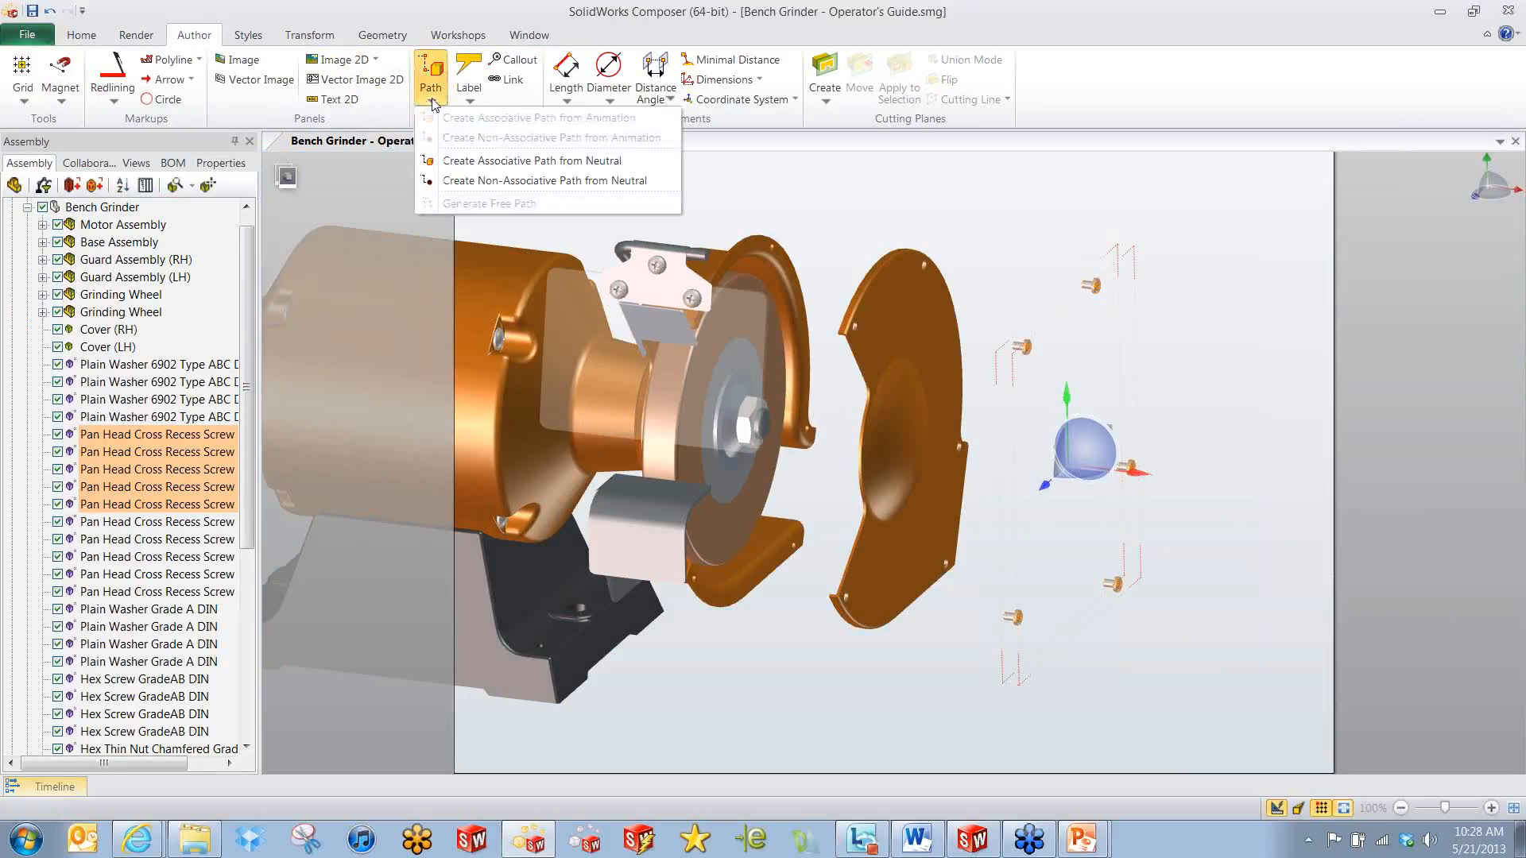
click(455, 160)
click(1308, 341)
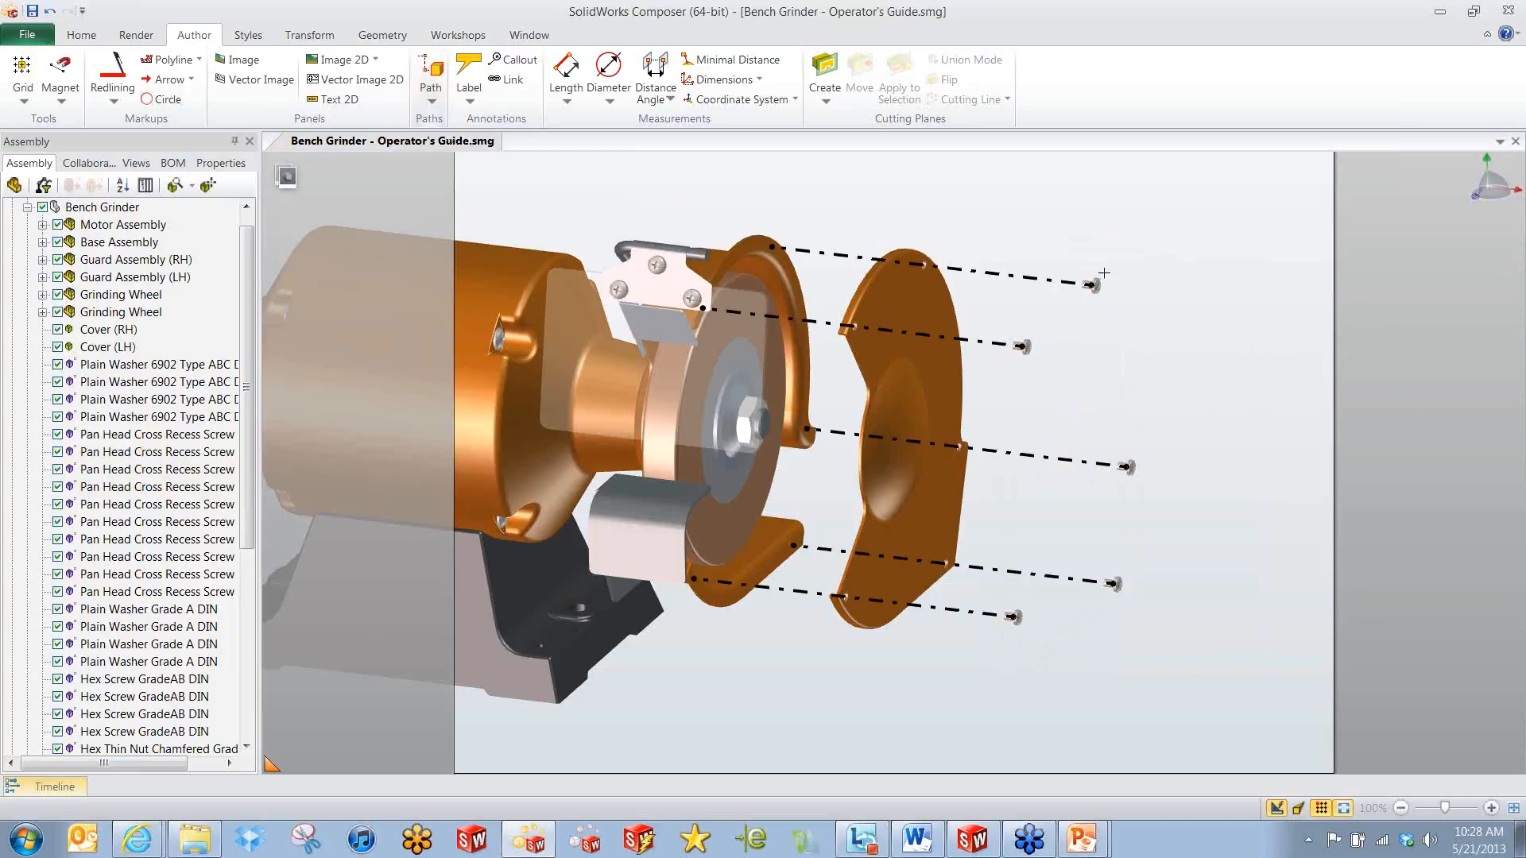
Set the topmost dash-dot path line to an axis-based construct mode.
click(1006, 274)
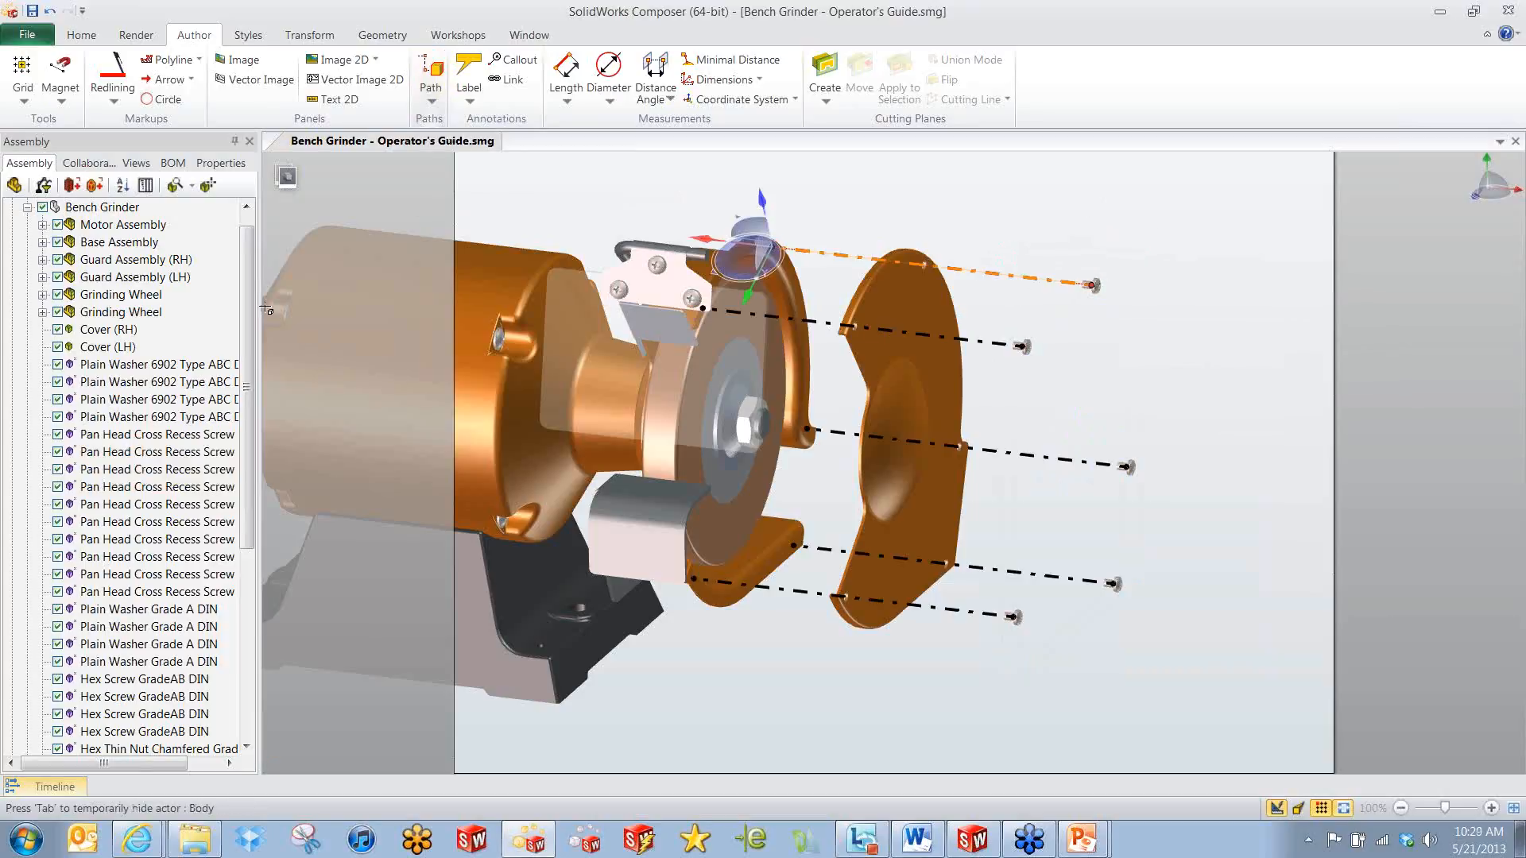
click(215, 164)
click(179, 256)
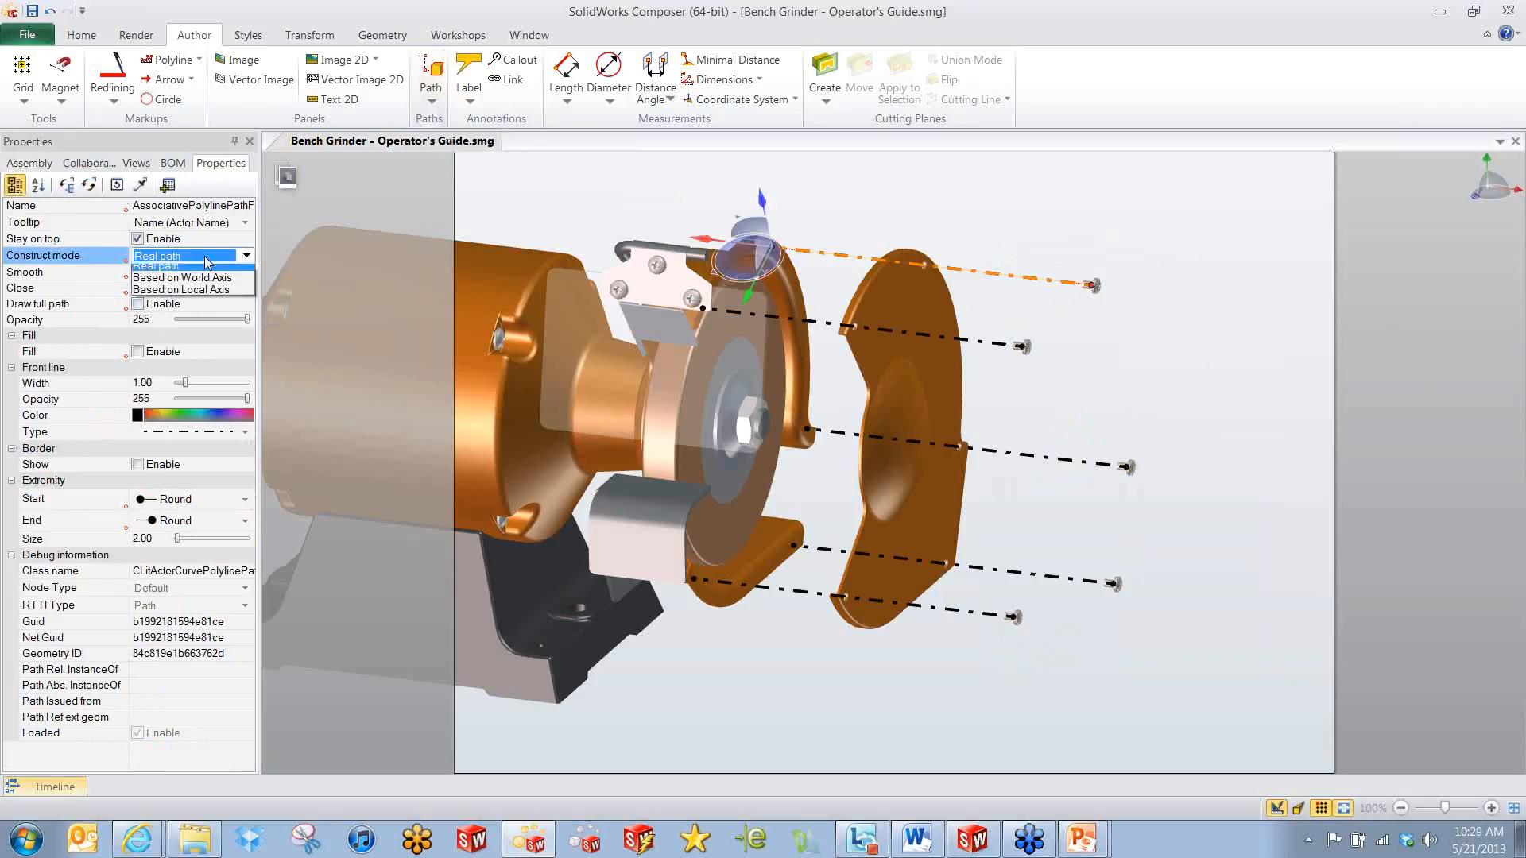
click(189, 284)
click(1120, 283)
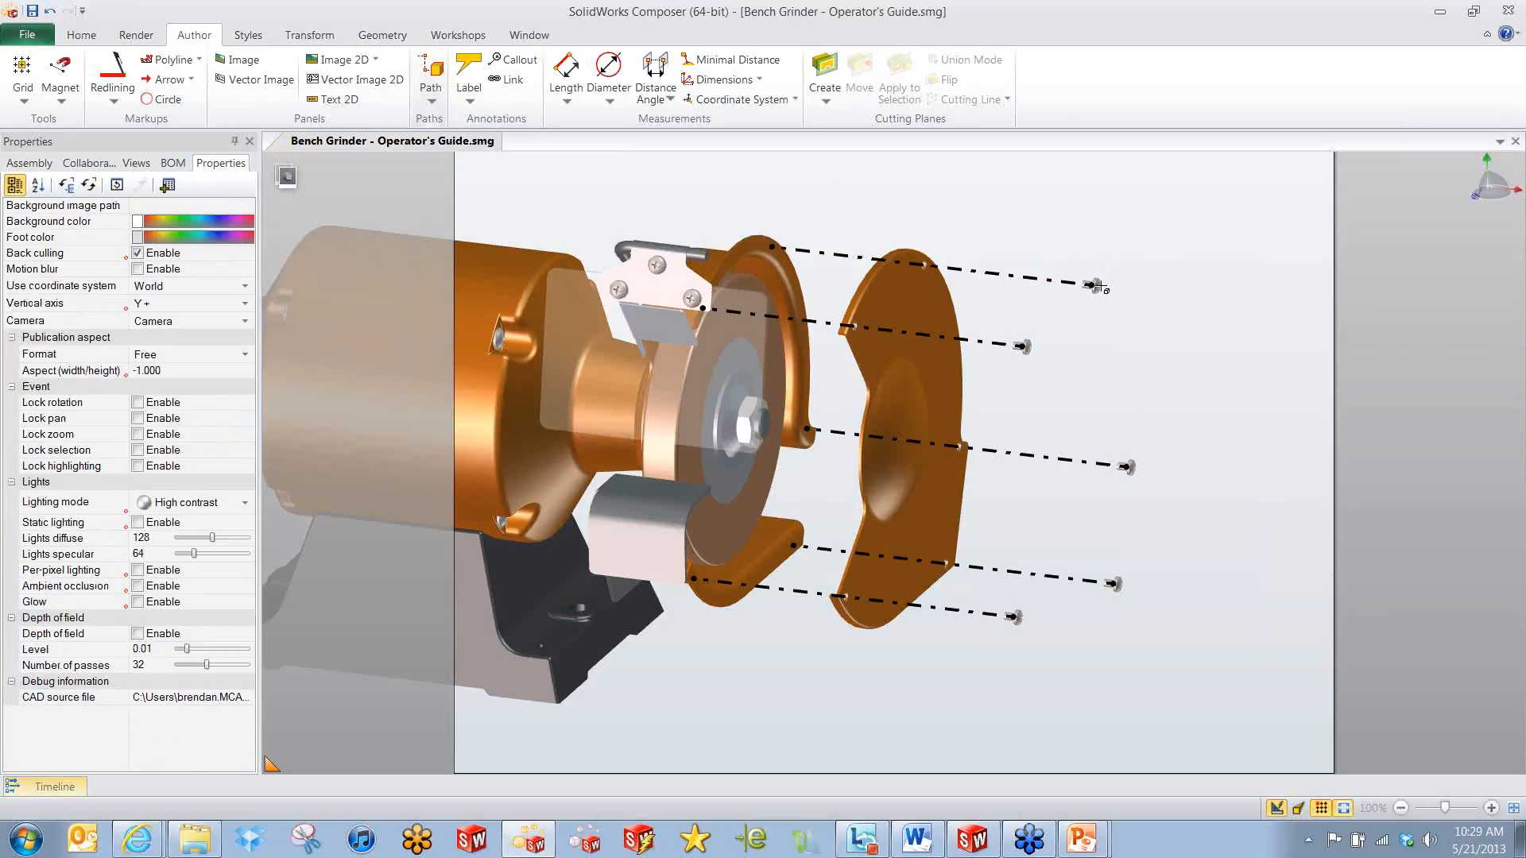
Try moving the topmost screw off its hole axis to reroute its path line, and undo the recent changes.
click(1096, 285)
drag(1075, 235, 1092, 302)
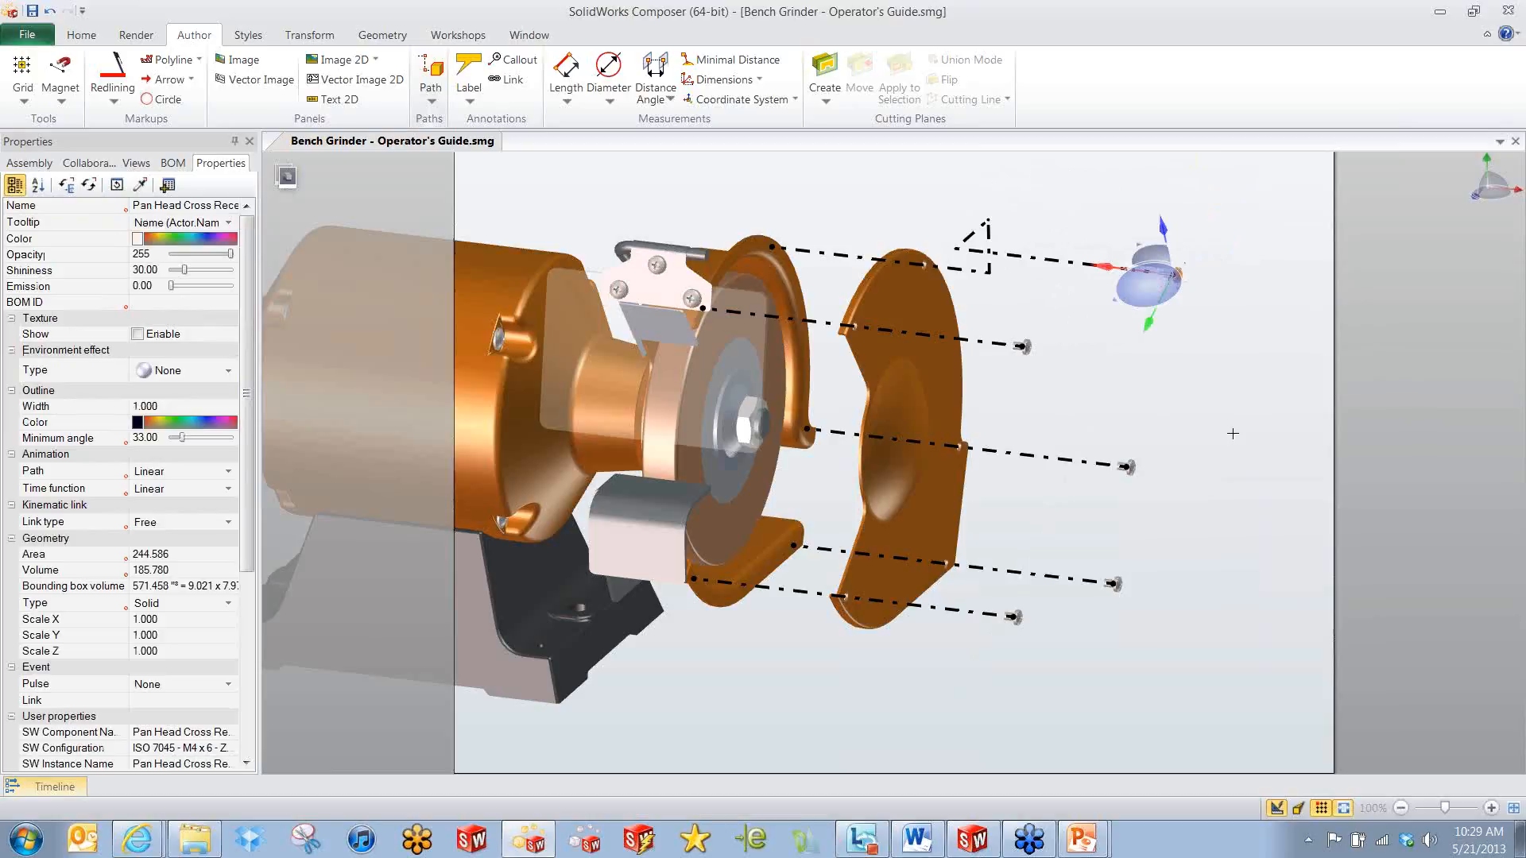
key(ctrl+z)
key(ctrl+z)
key(ctrl+z)
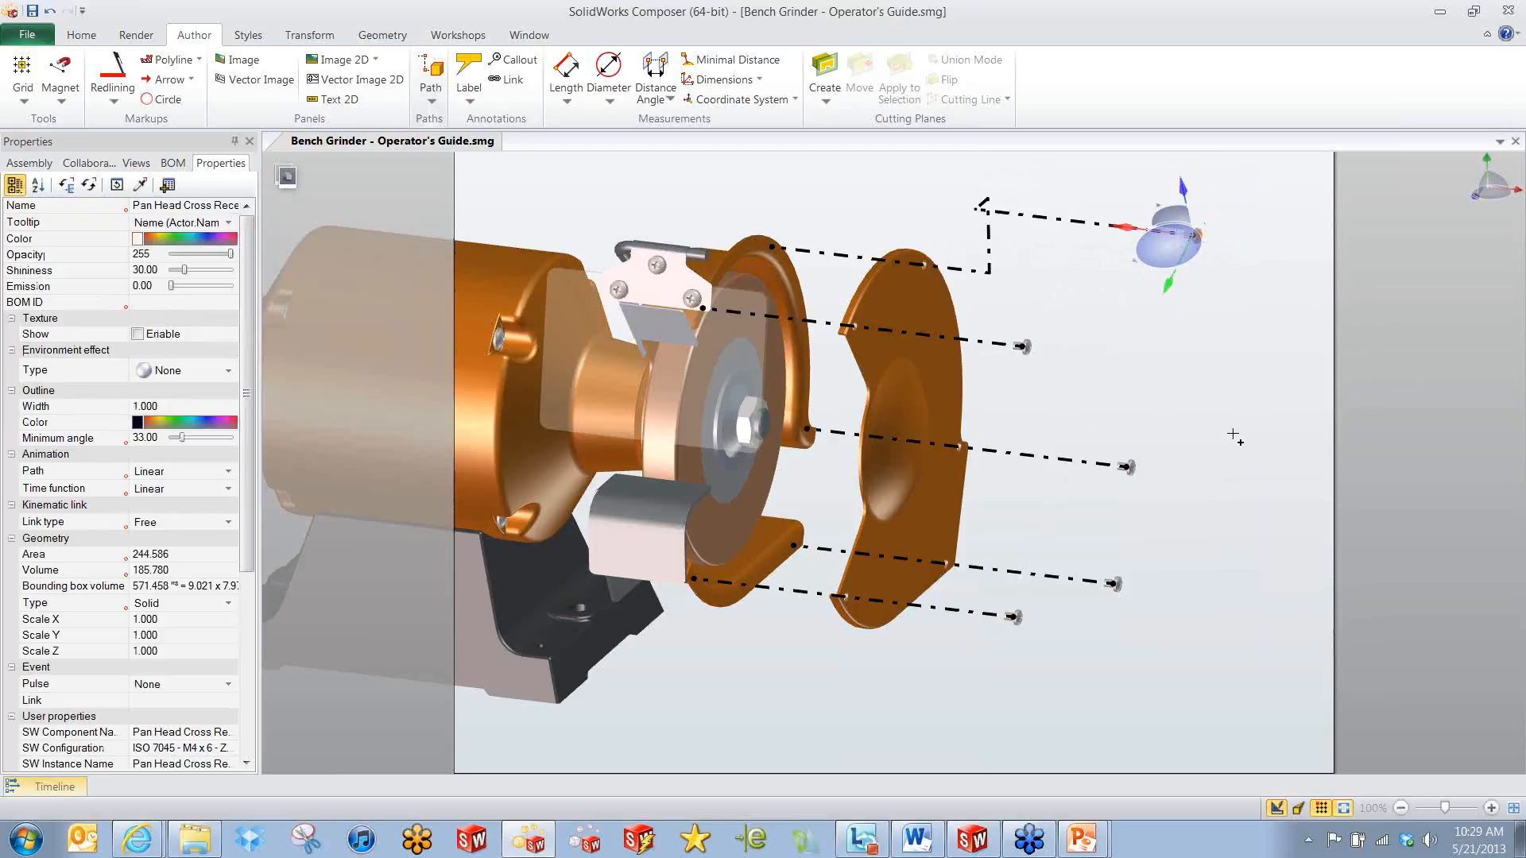
click(1216, 402)
Select the five screw path lines and set their front line width to 0.35.
middle_drag(1216, 402, 1230, 392)
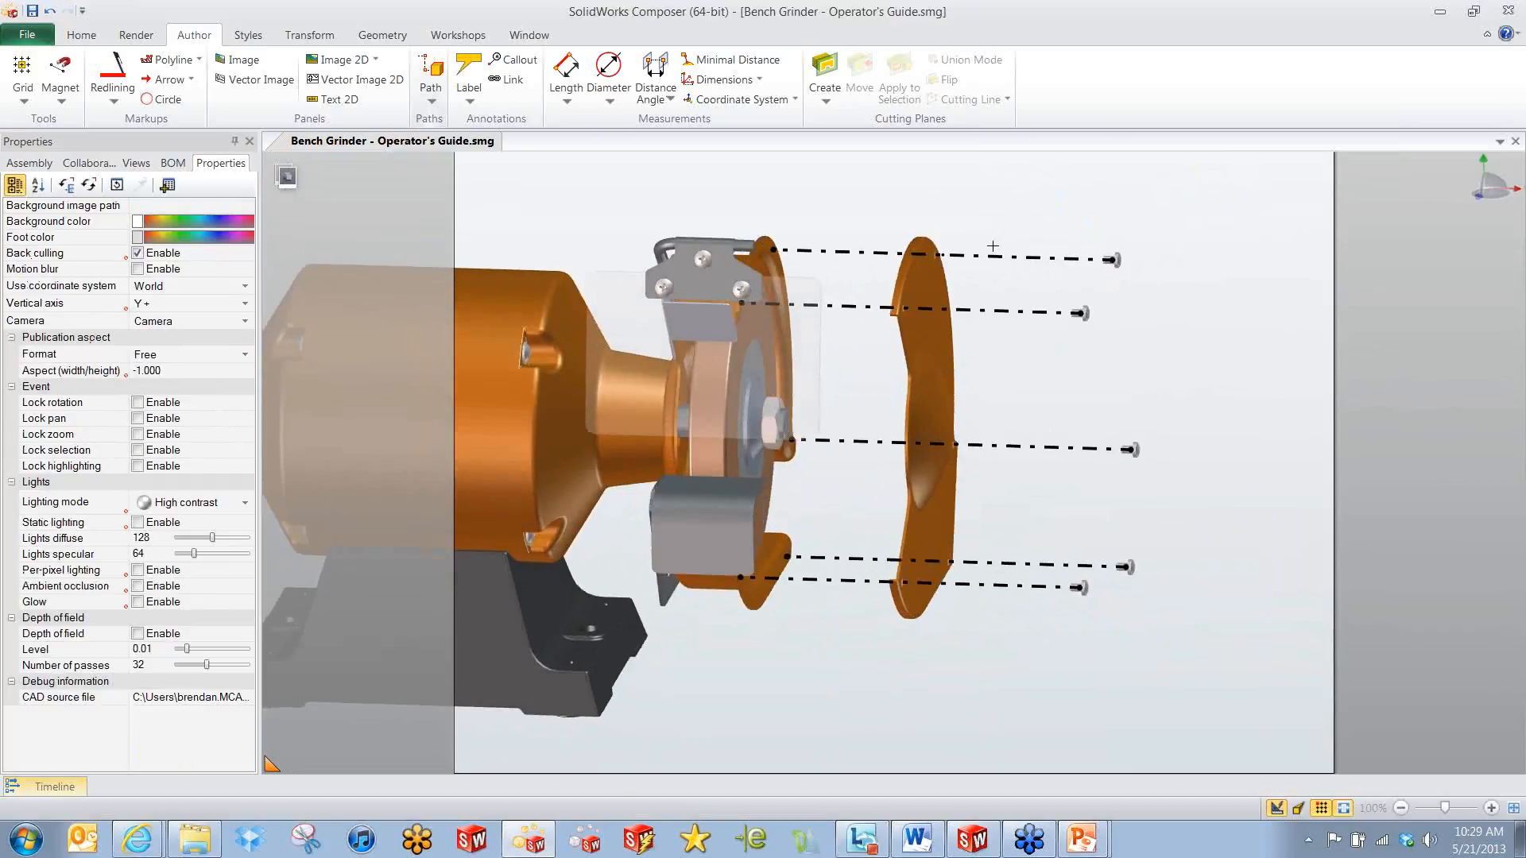
drag(993, 272, 1031, 658)
middle_drag(1117, 413, 1196, 419)
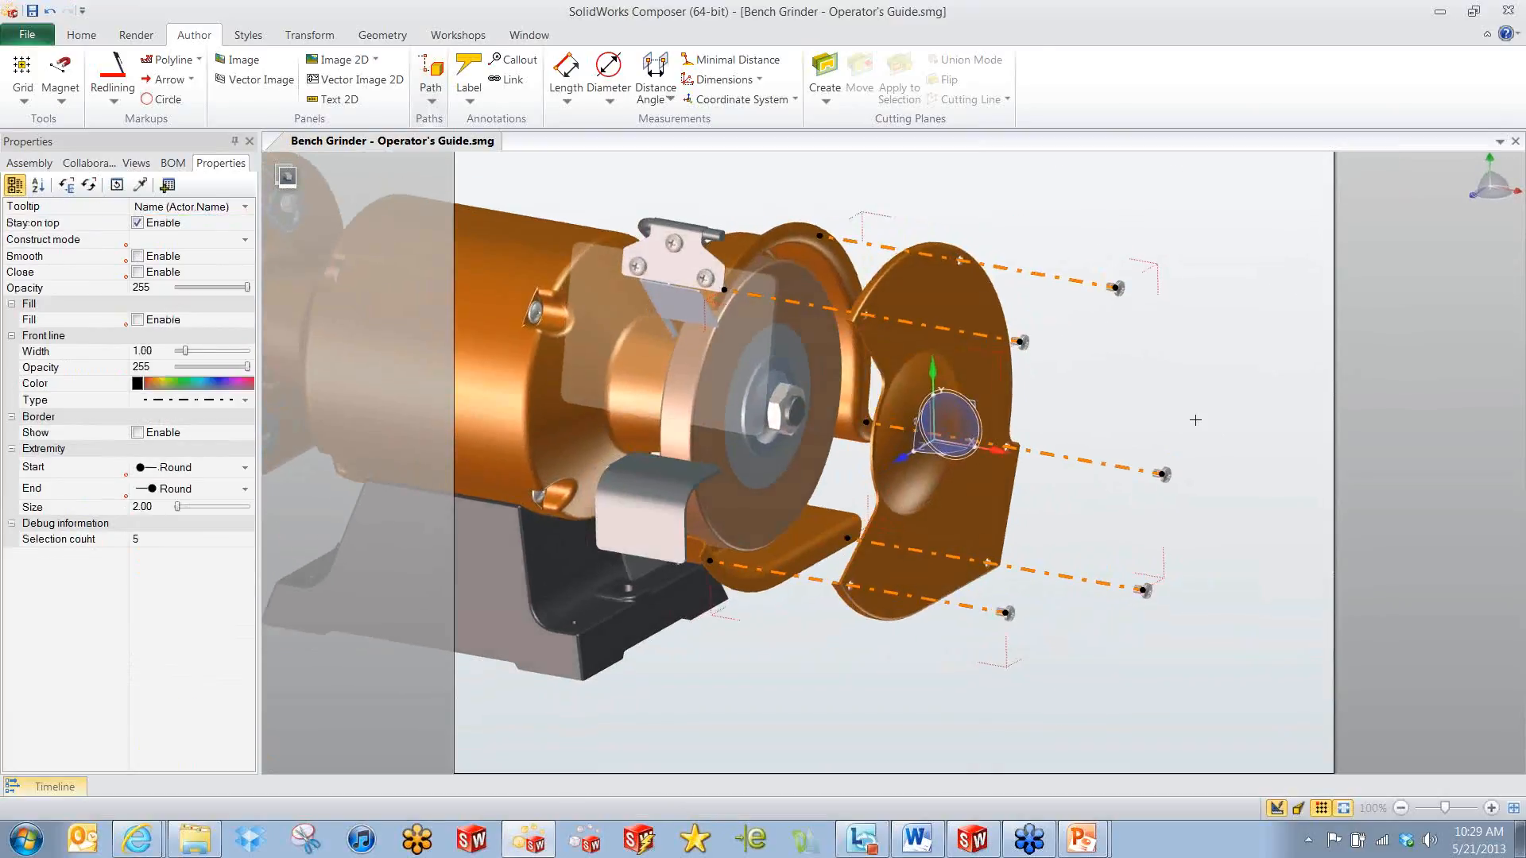
mouse_move(1220, 392)
middle_down()
mouse_move(958, 366)
mouse_move(1192, 342)
mouse_move(1235, 391)
middle_up()
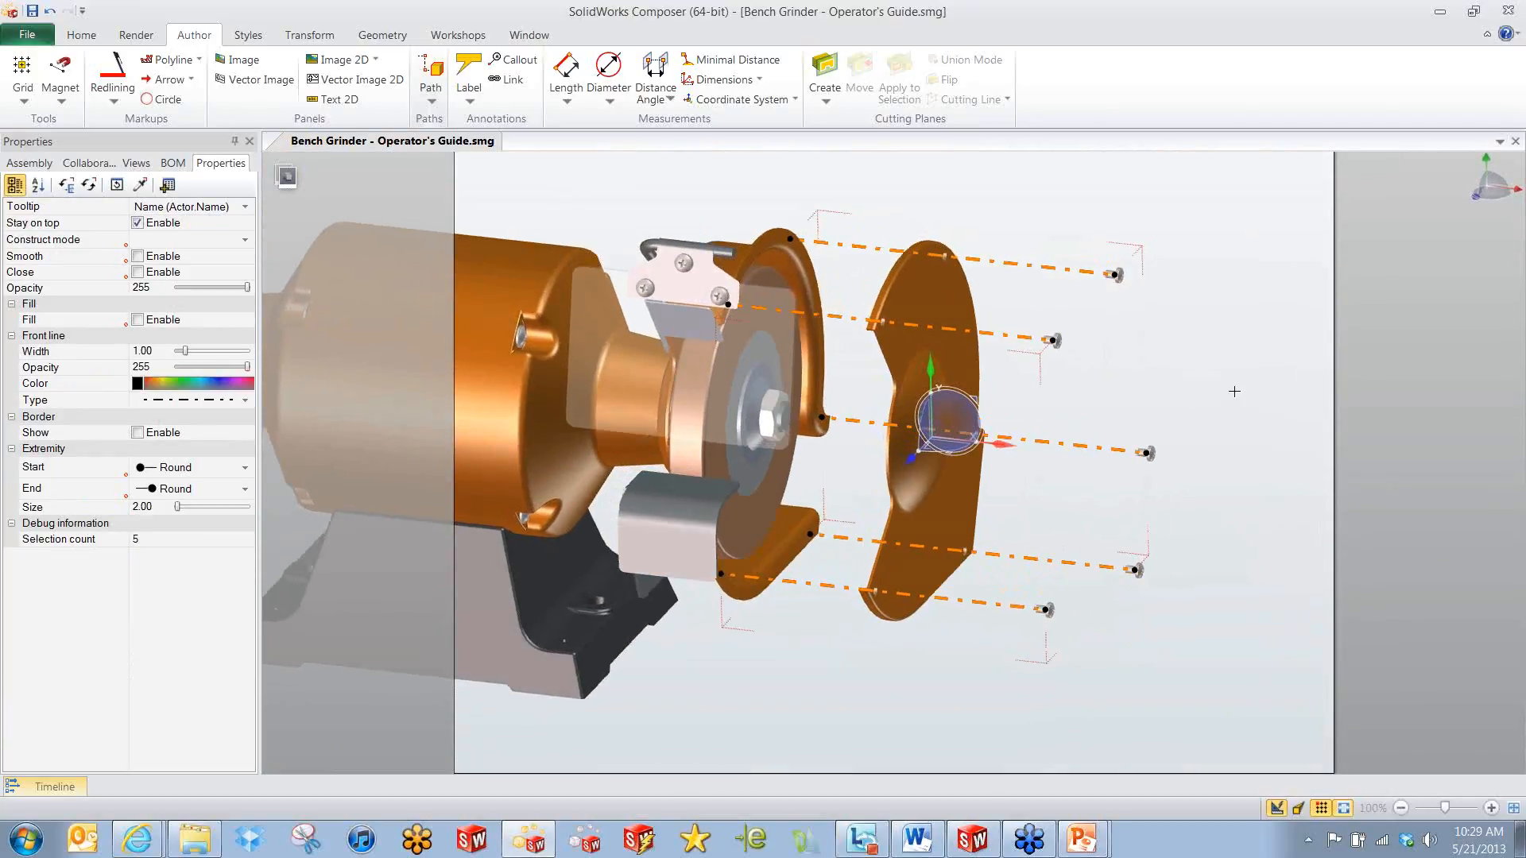
right_click(1248, 390)
click(1247, 351)
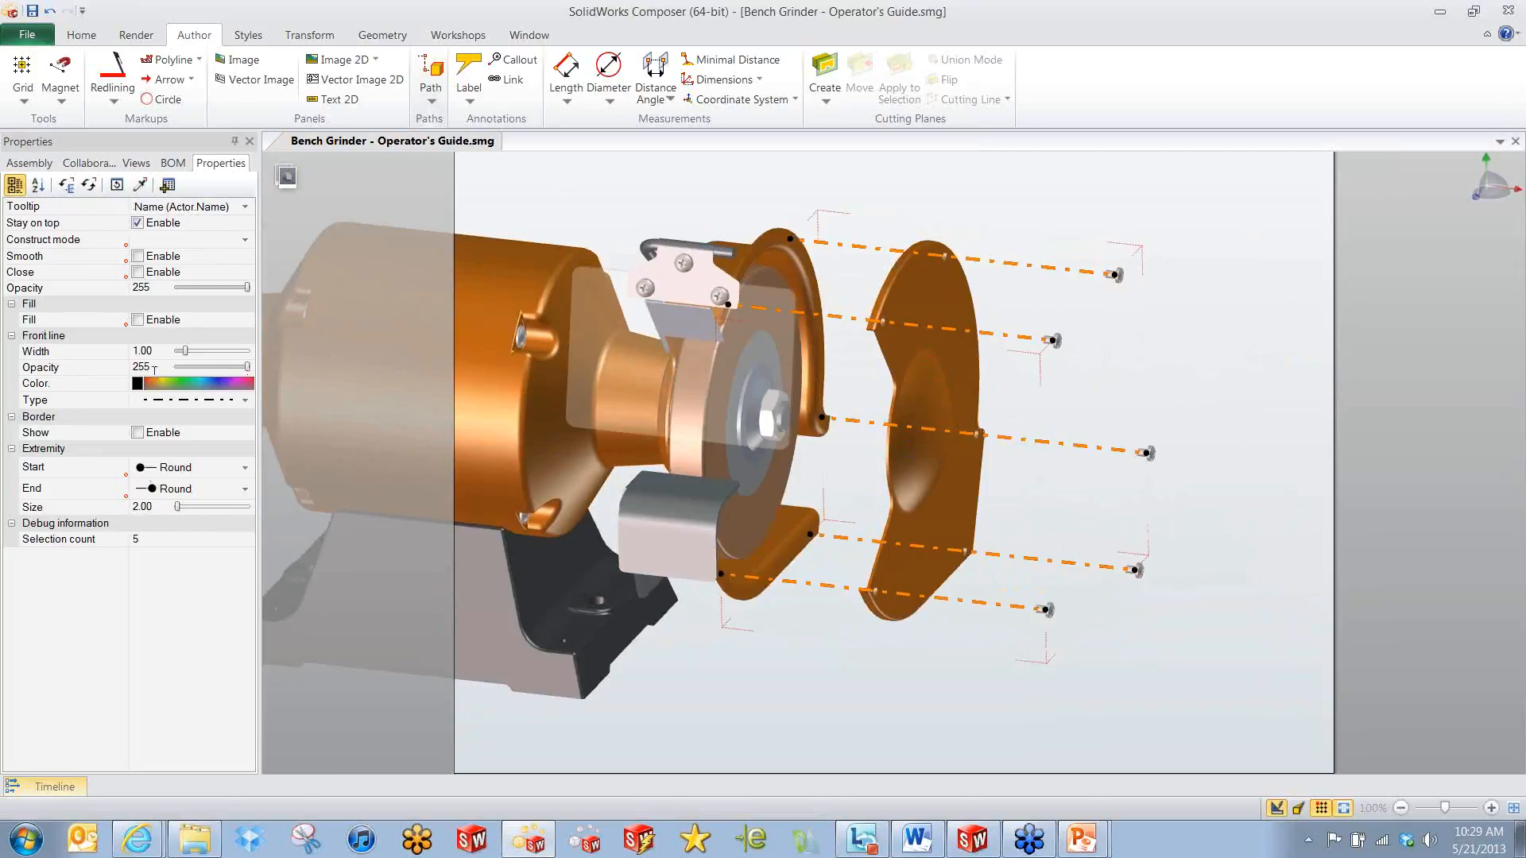
drag(187, 356, 181, 359)
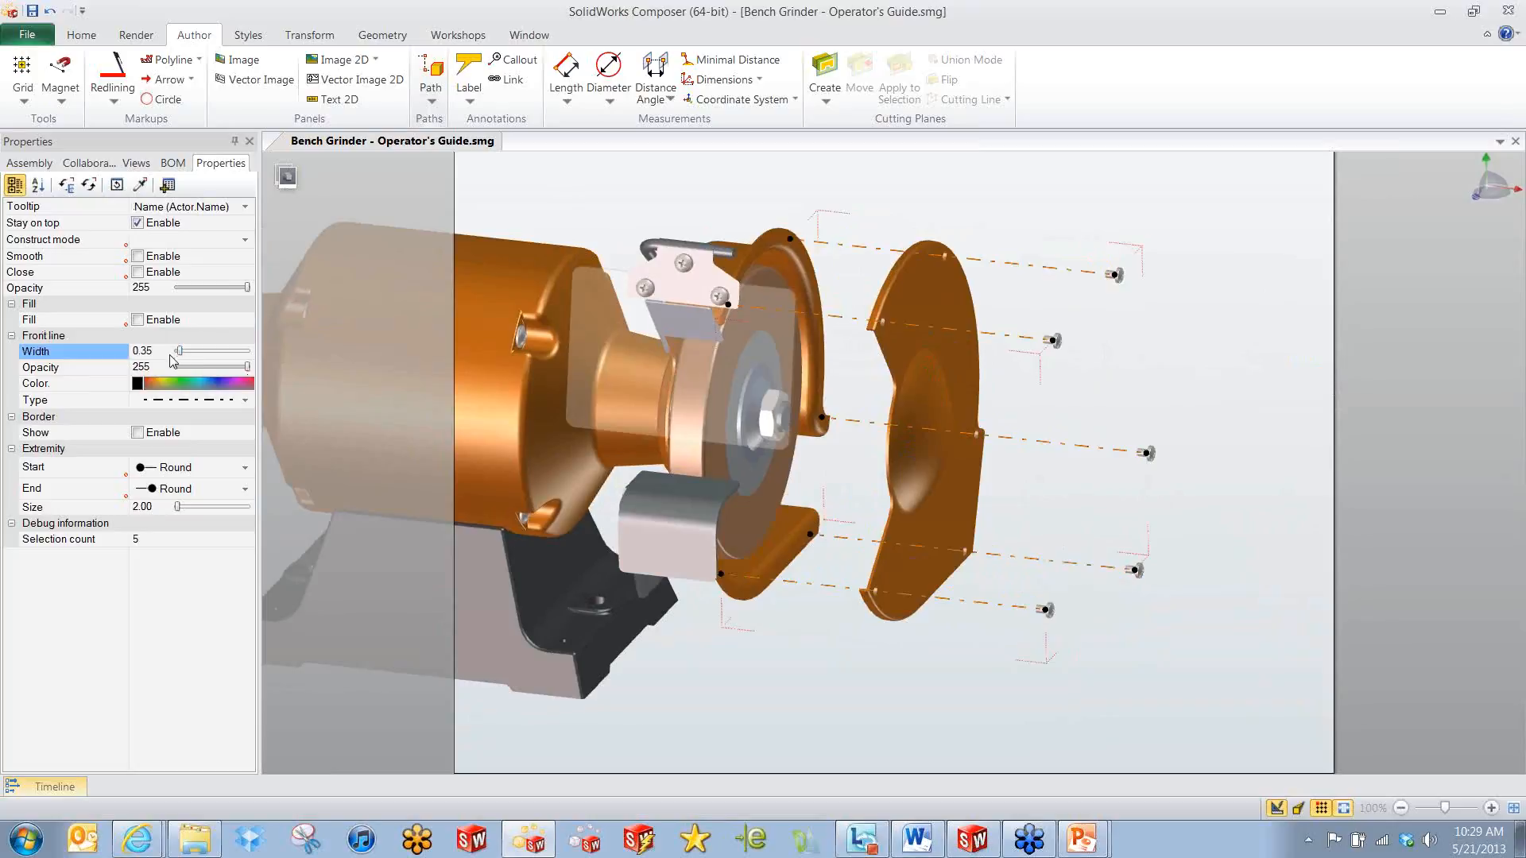
Turn off Stay on top for the five path lines and inspect where they pass through the cover holes.
click(138, 223)
click(967, 216)
scroll(937, 271, up, 4)
scroll(938, 271, up, 1)
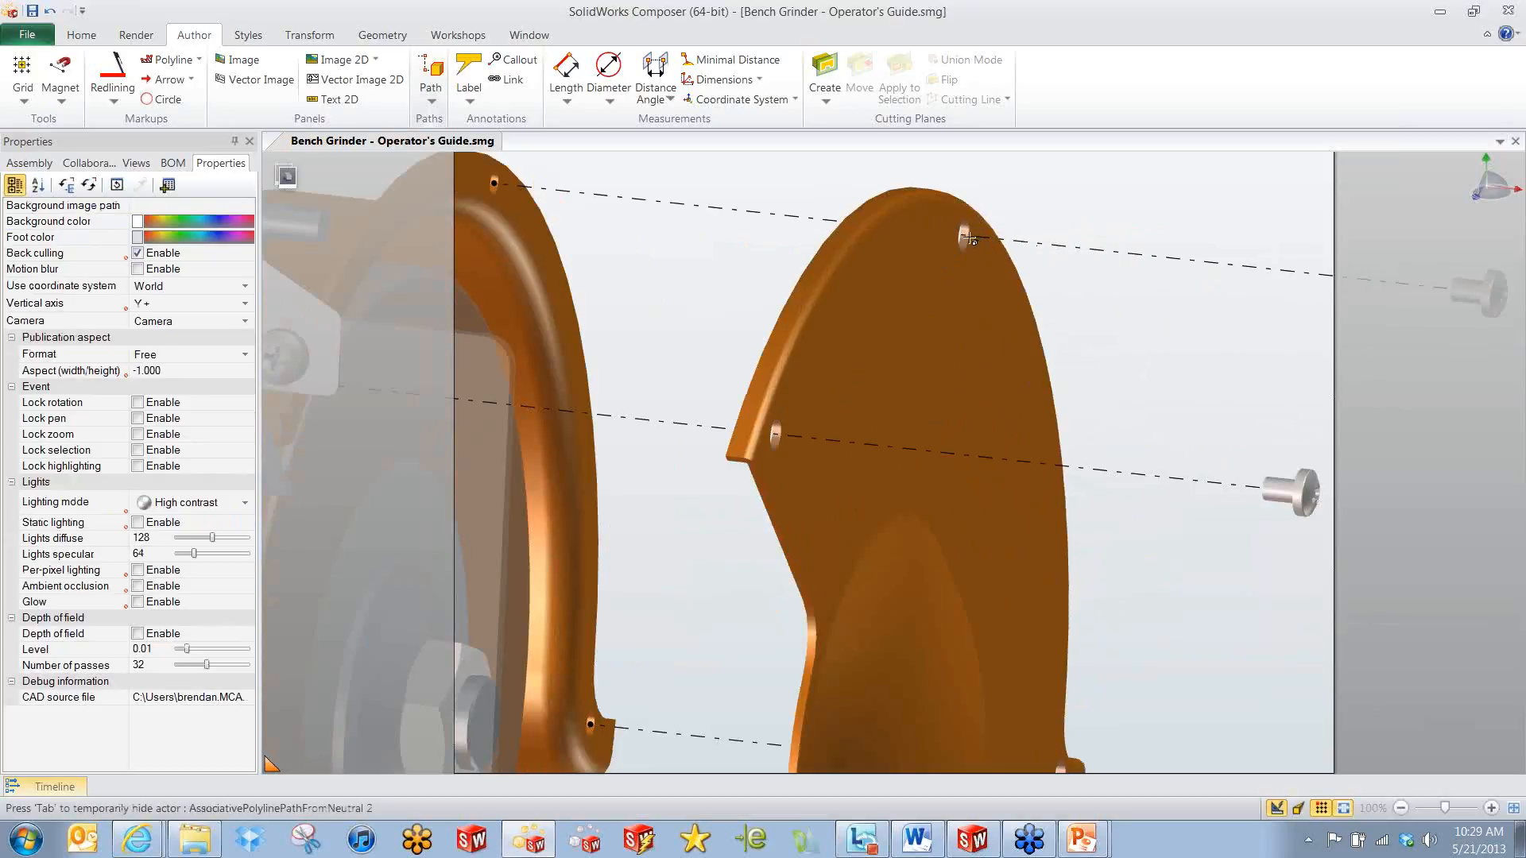
scroll(616, 238, down, 5)
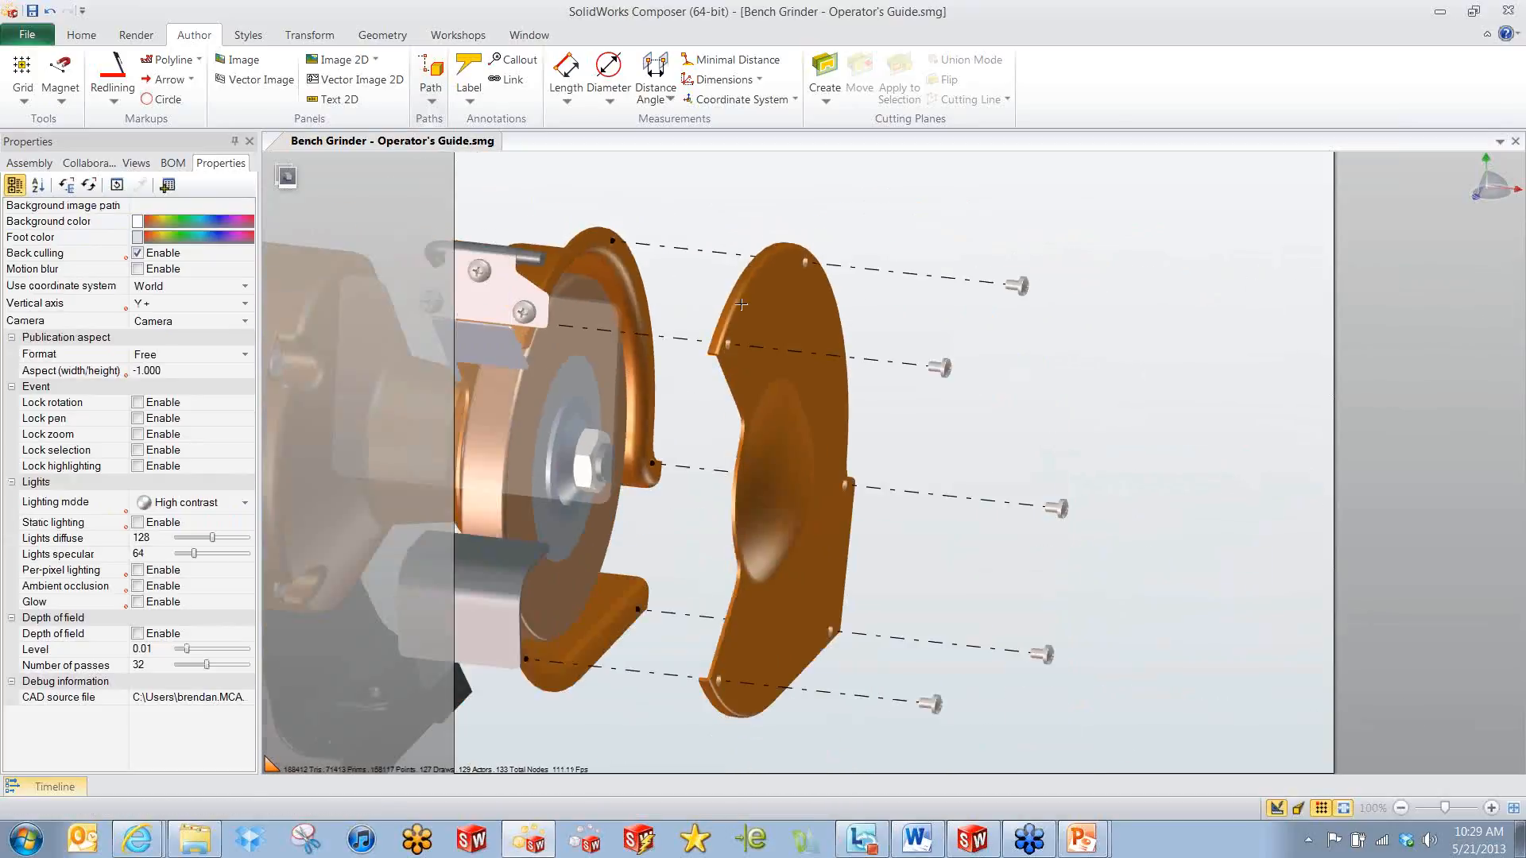
Select the five screw path lines and set their extremity size to 1.
middle_drag(893, 298, 945, 294)
drag(858, 198, 901, 595)
middle_drag(901, 595, 841, 589)
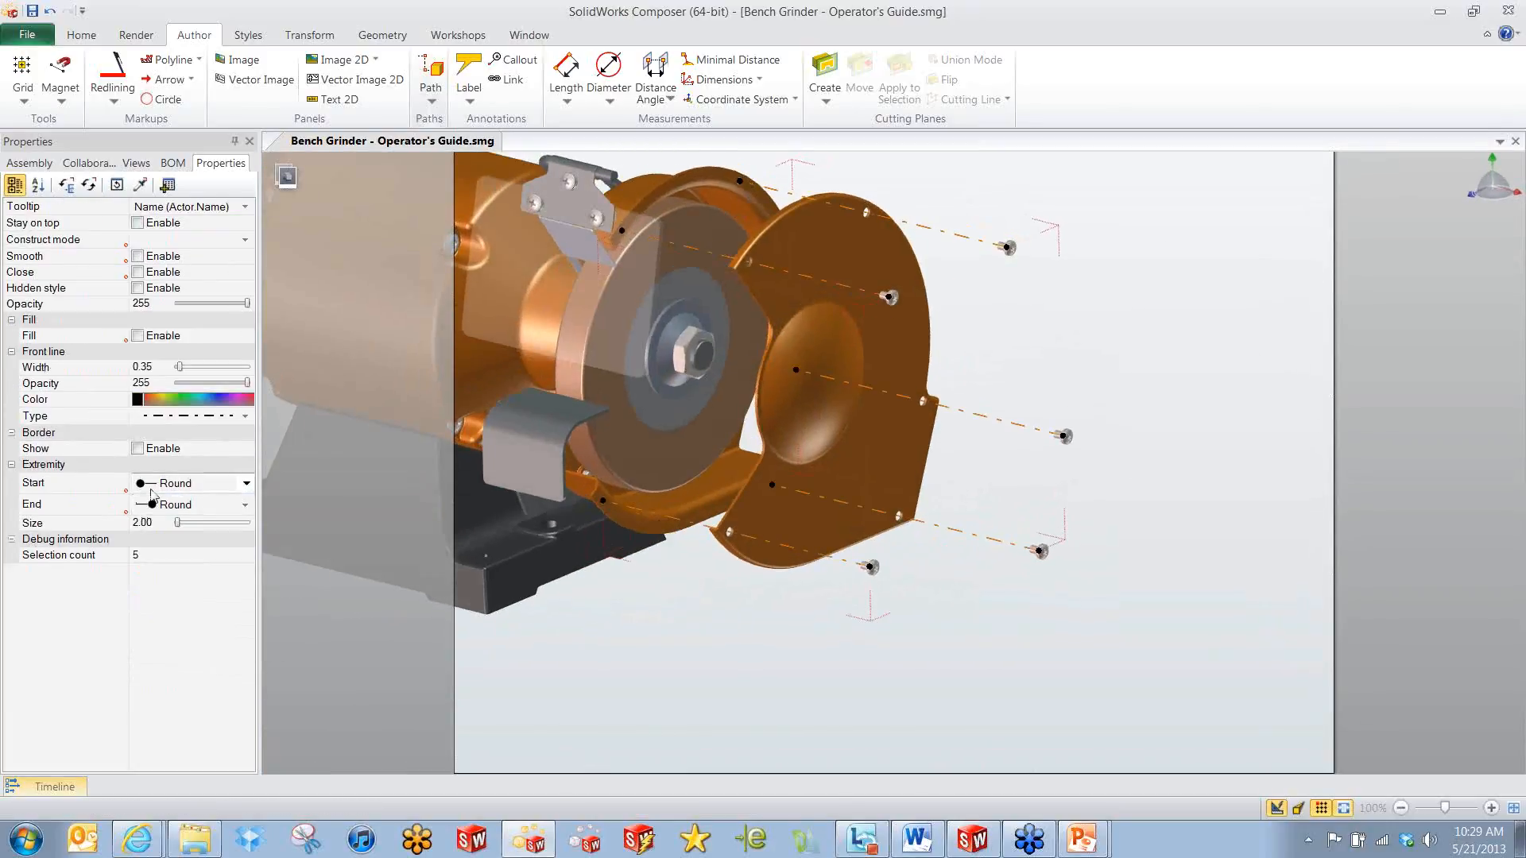
click(119, 527)
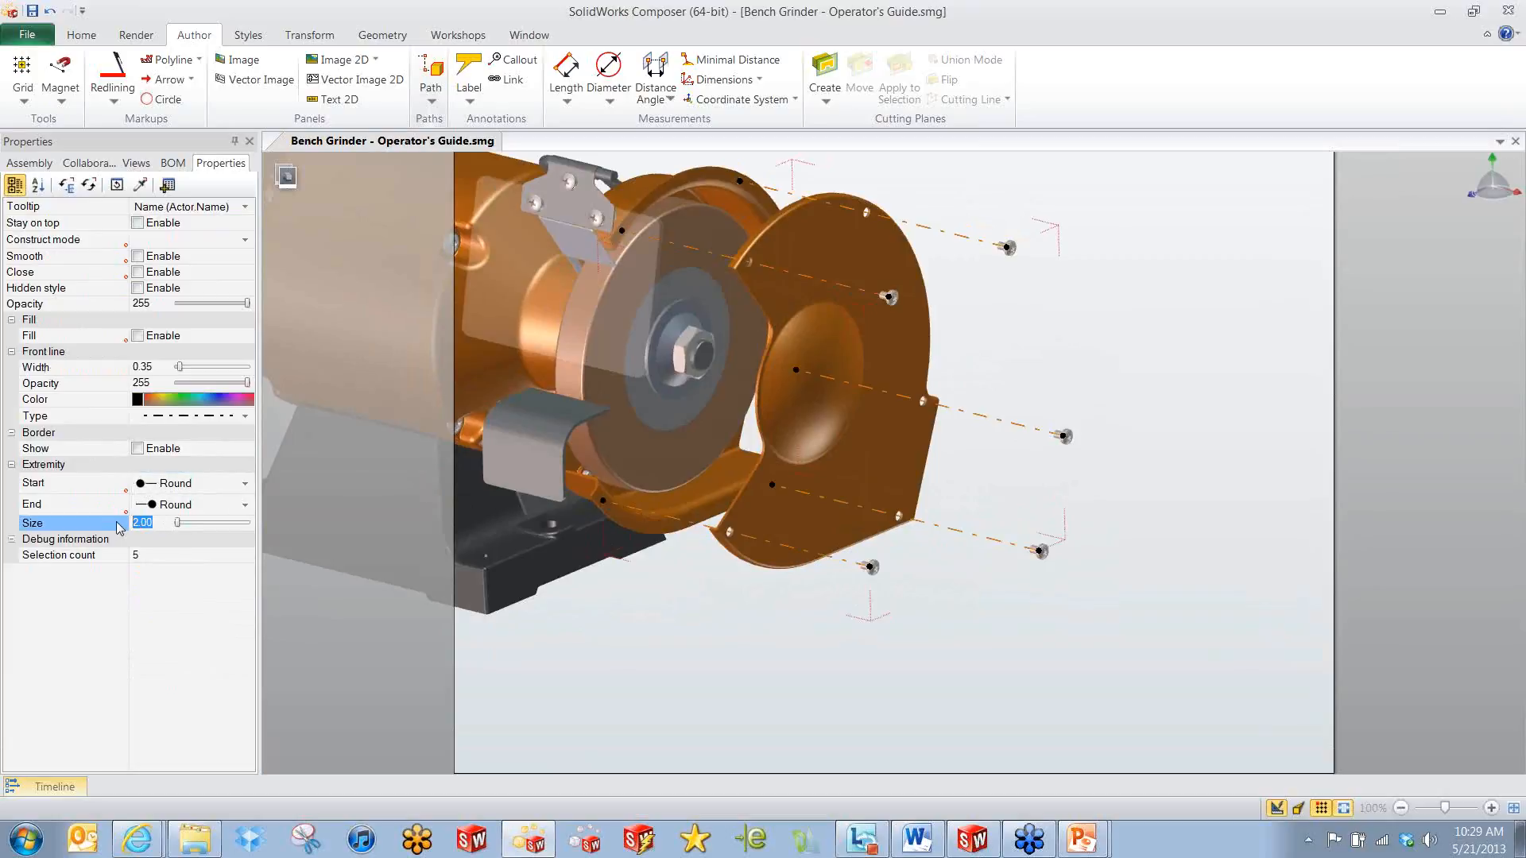
text(1)
click(1067, 341)
Reframe the exploded guard cover closer, update View 2 with it, and open View 3.
middle_drag(1033, 341, 1055, 345)
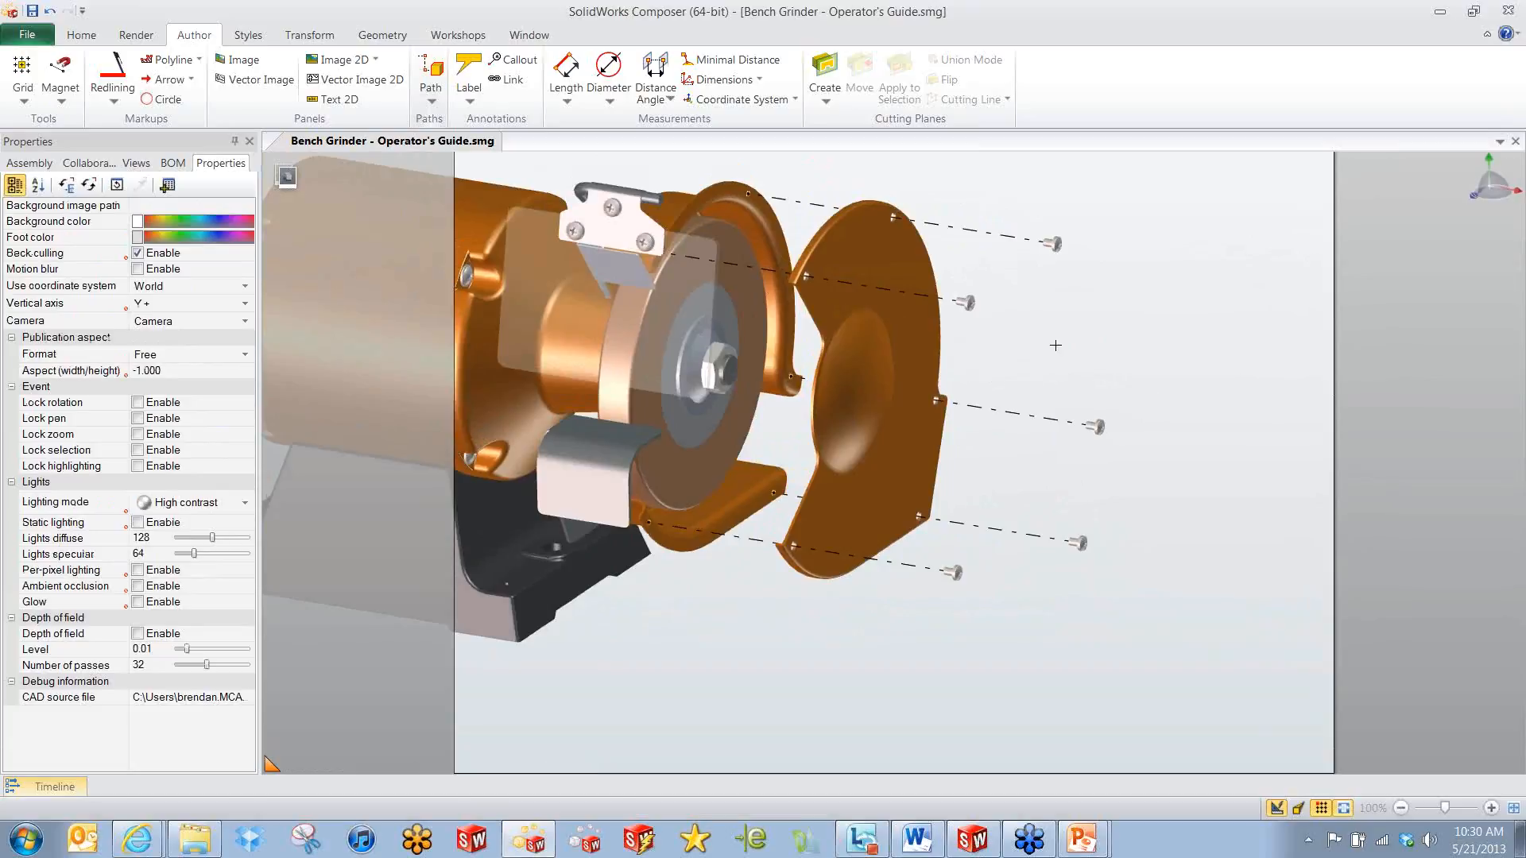
right_drag(1016, 368, 1097, 421)
scroll(1070, 429, up, 2)
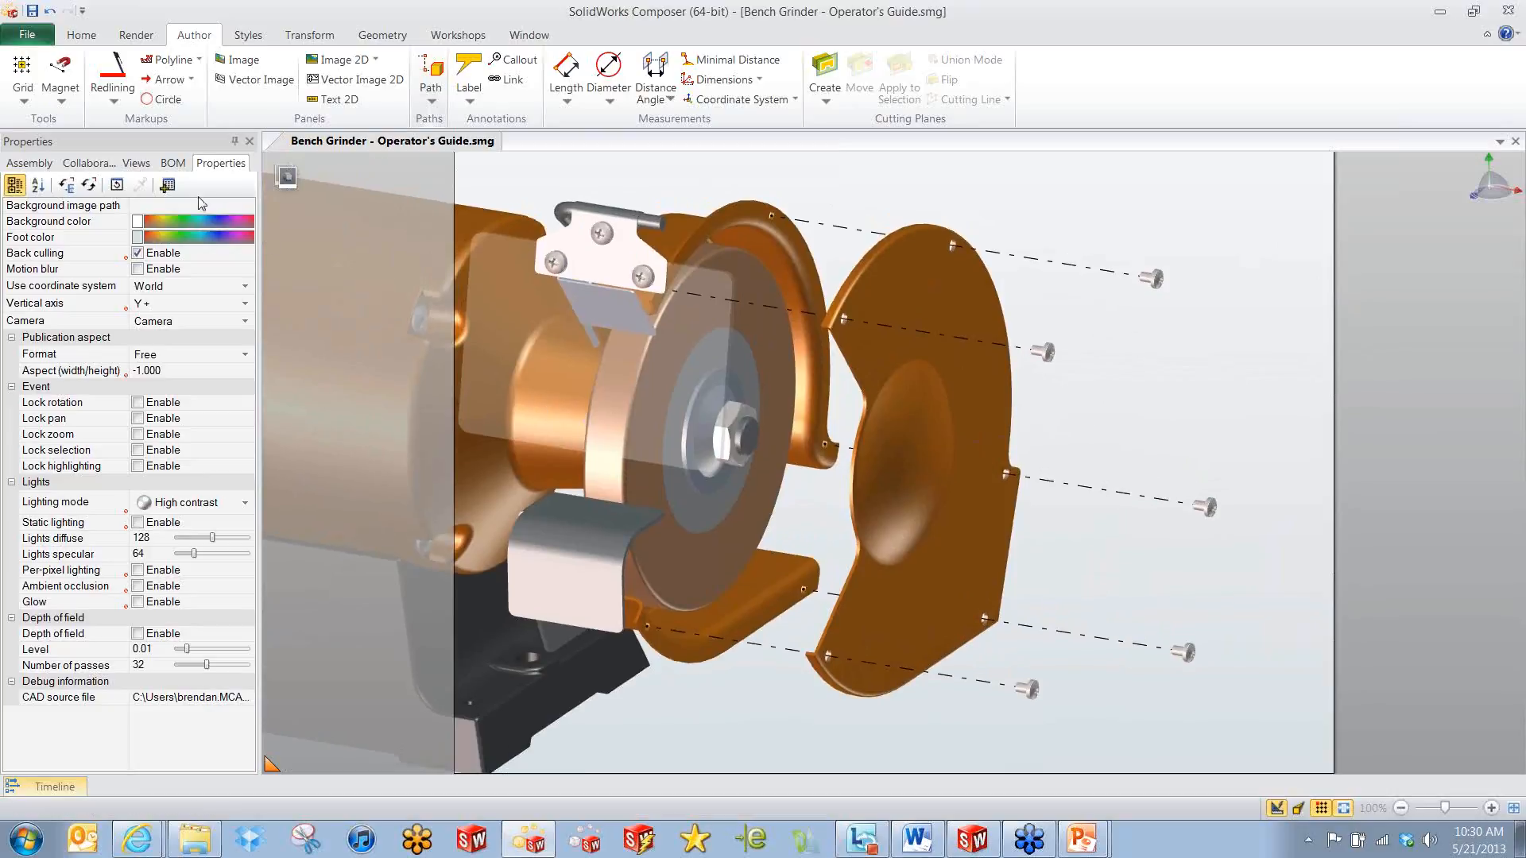
click(136, 163)
right_click(151, 243)
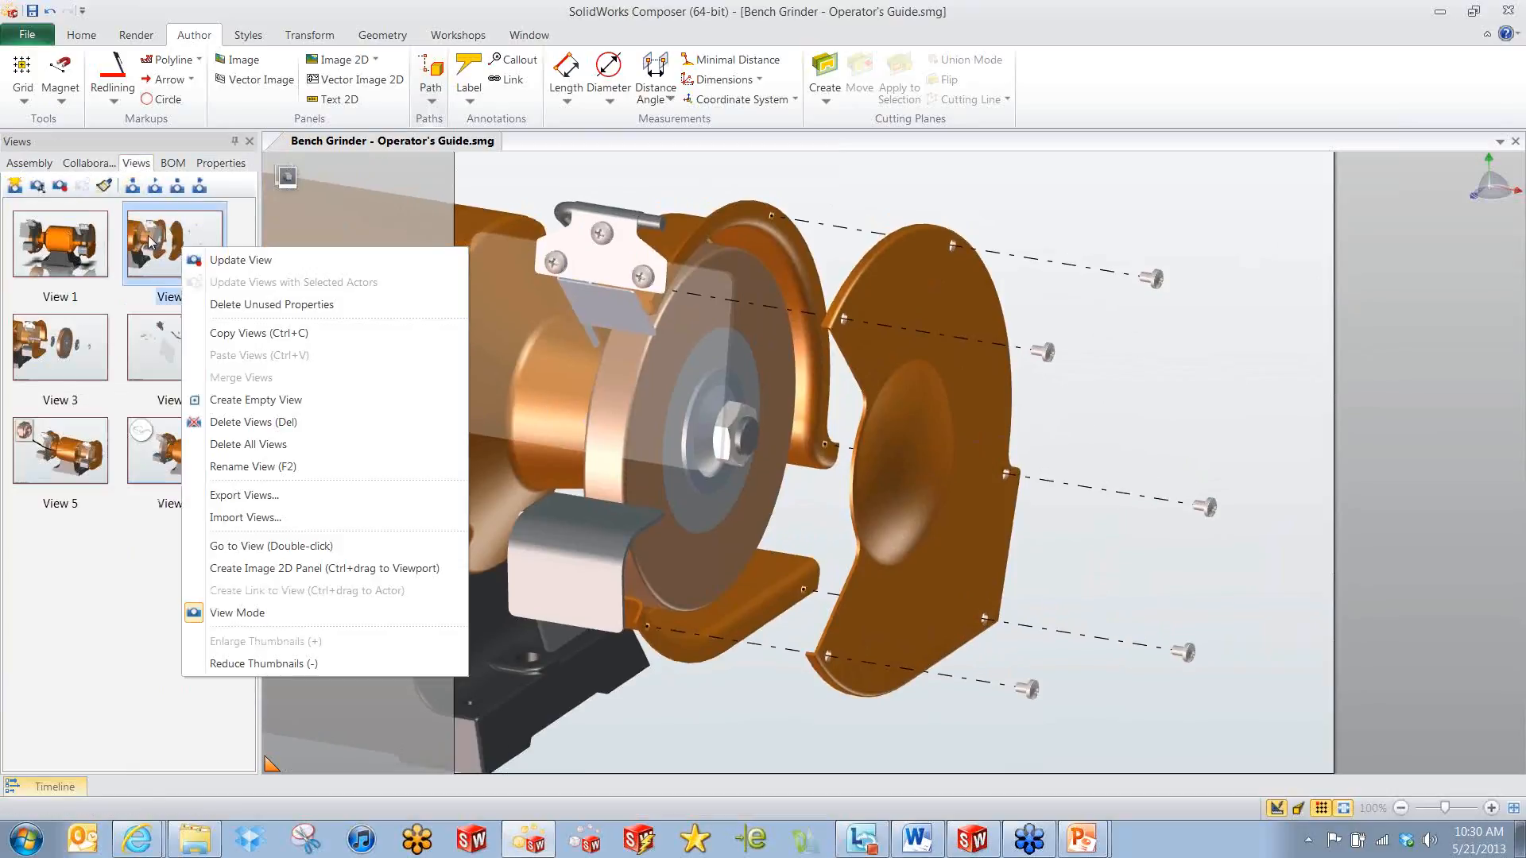
click(213, 260)
click(76, 352)
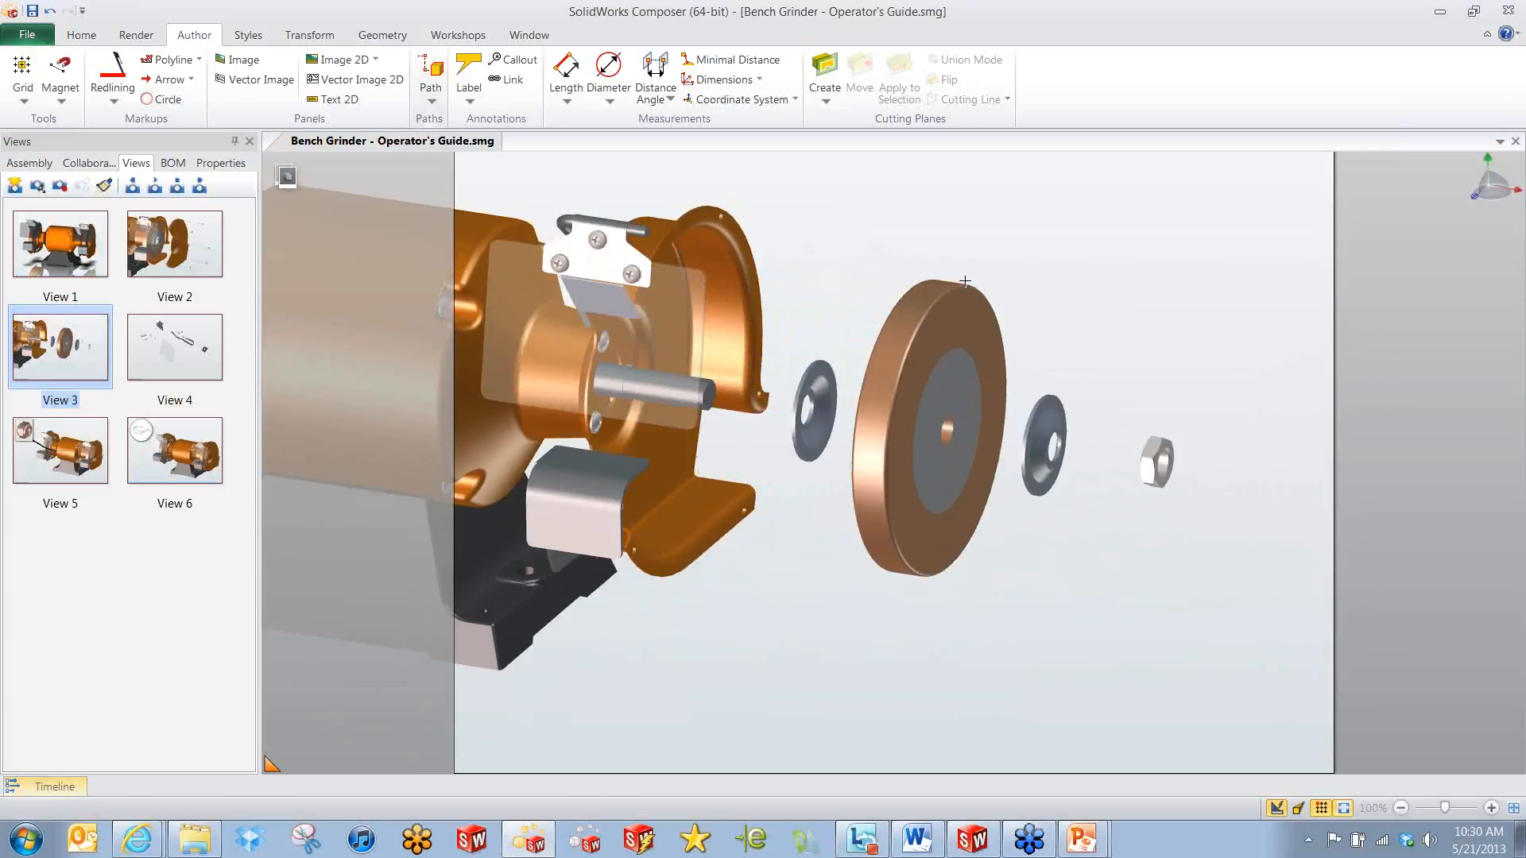
Draw a freehand arrow markup from the motor shaft through the grinding wheel, with its head on the hex nut.
click(167, 79)
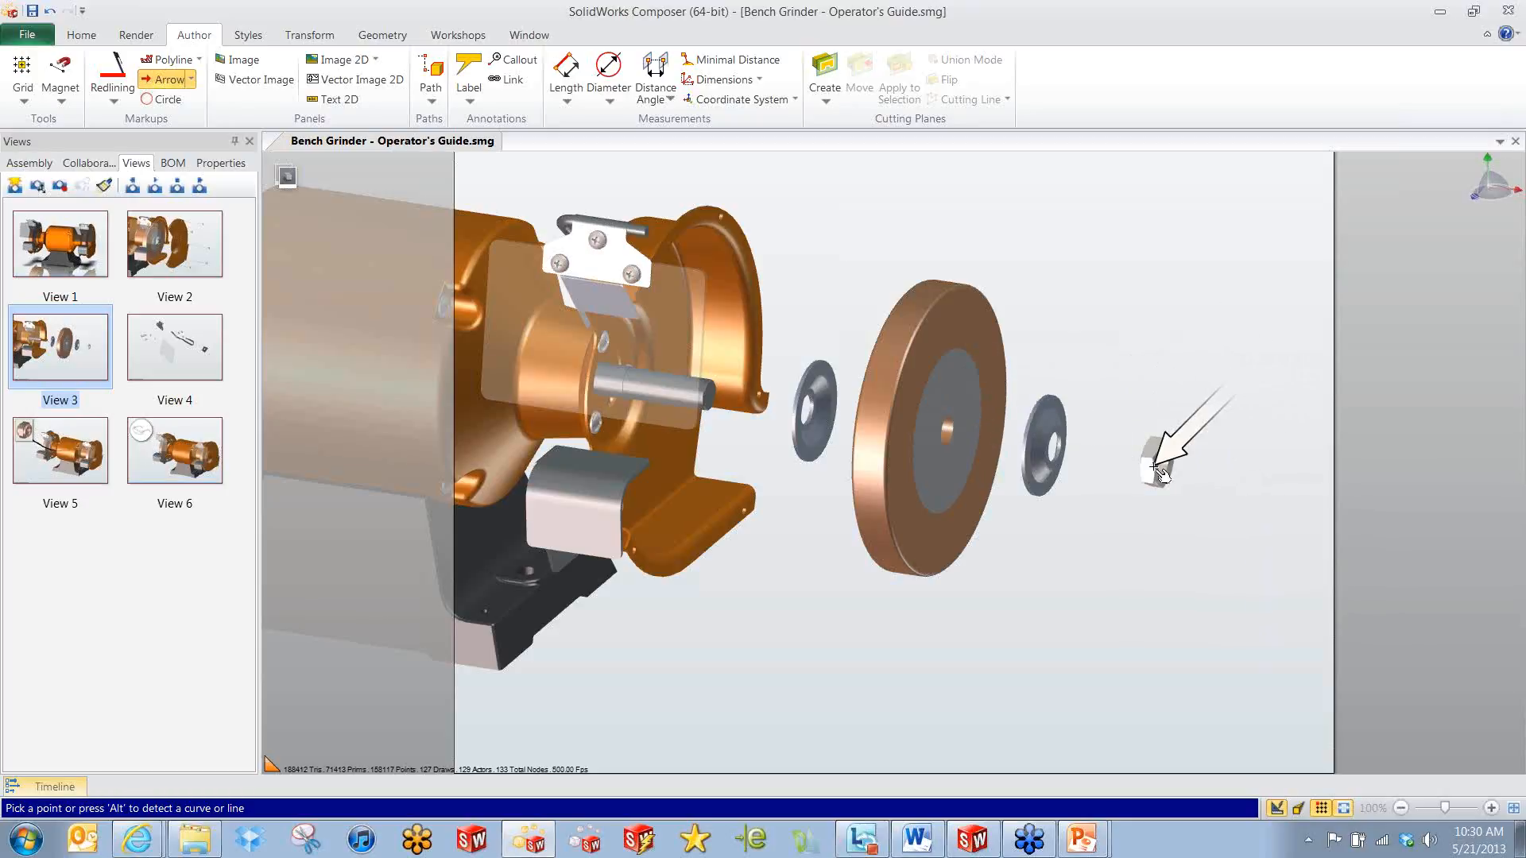
click(1165, 469)
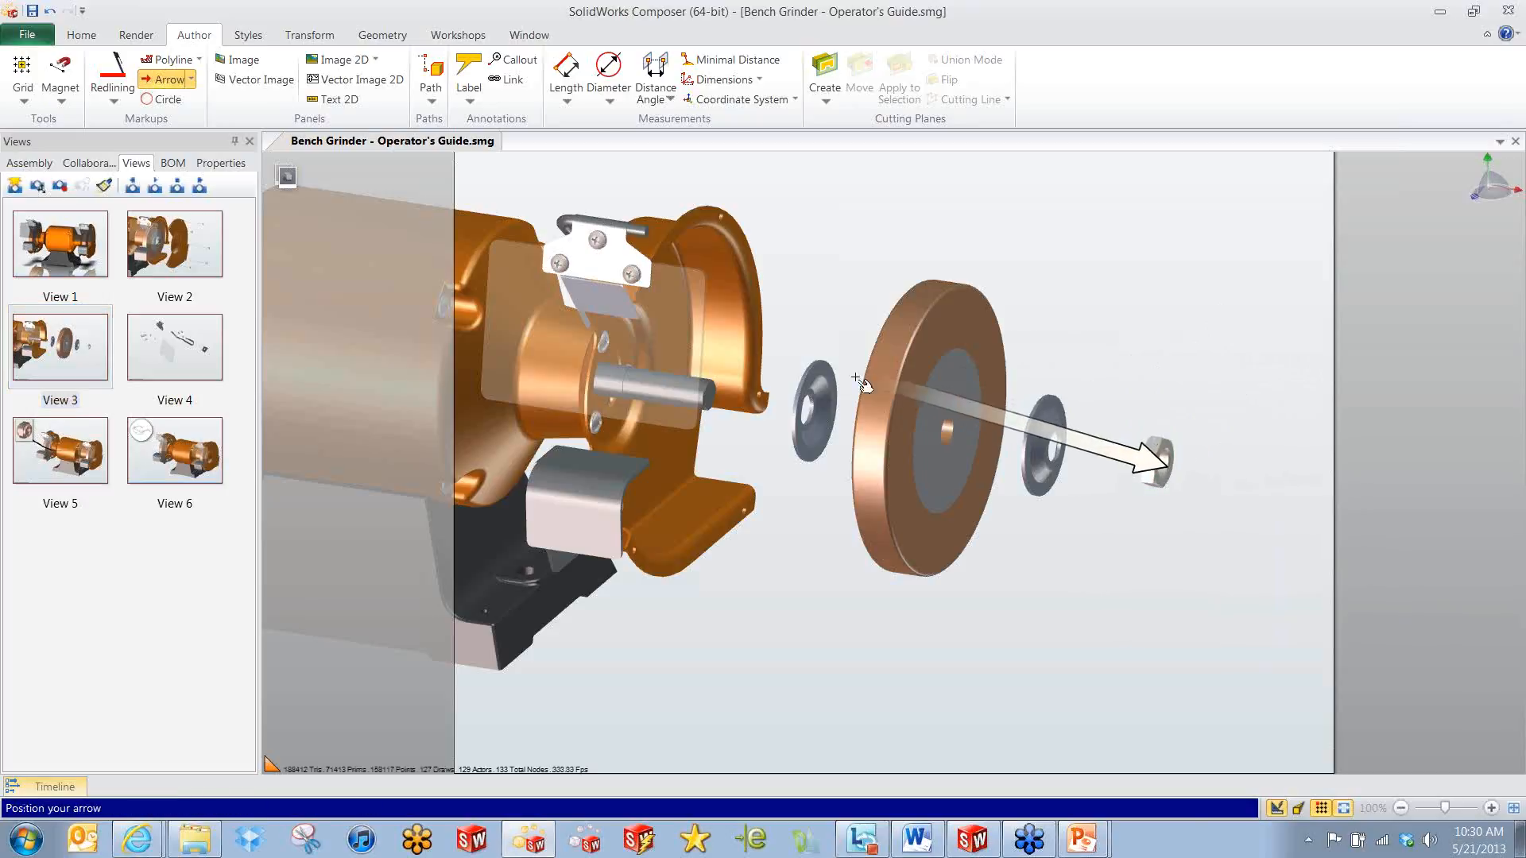
click(655, 386)
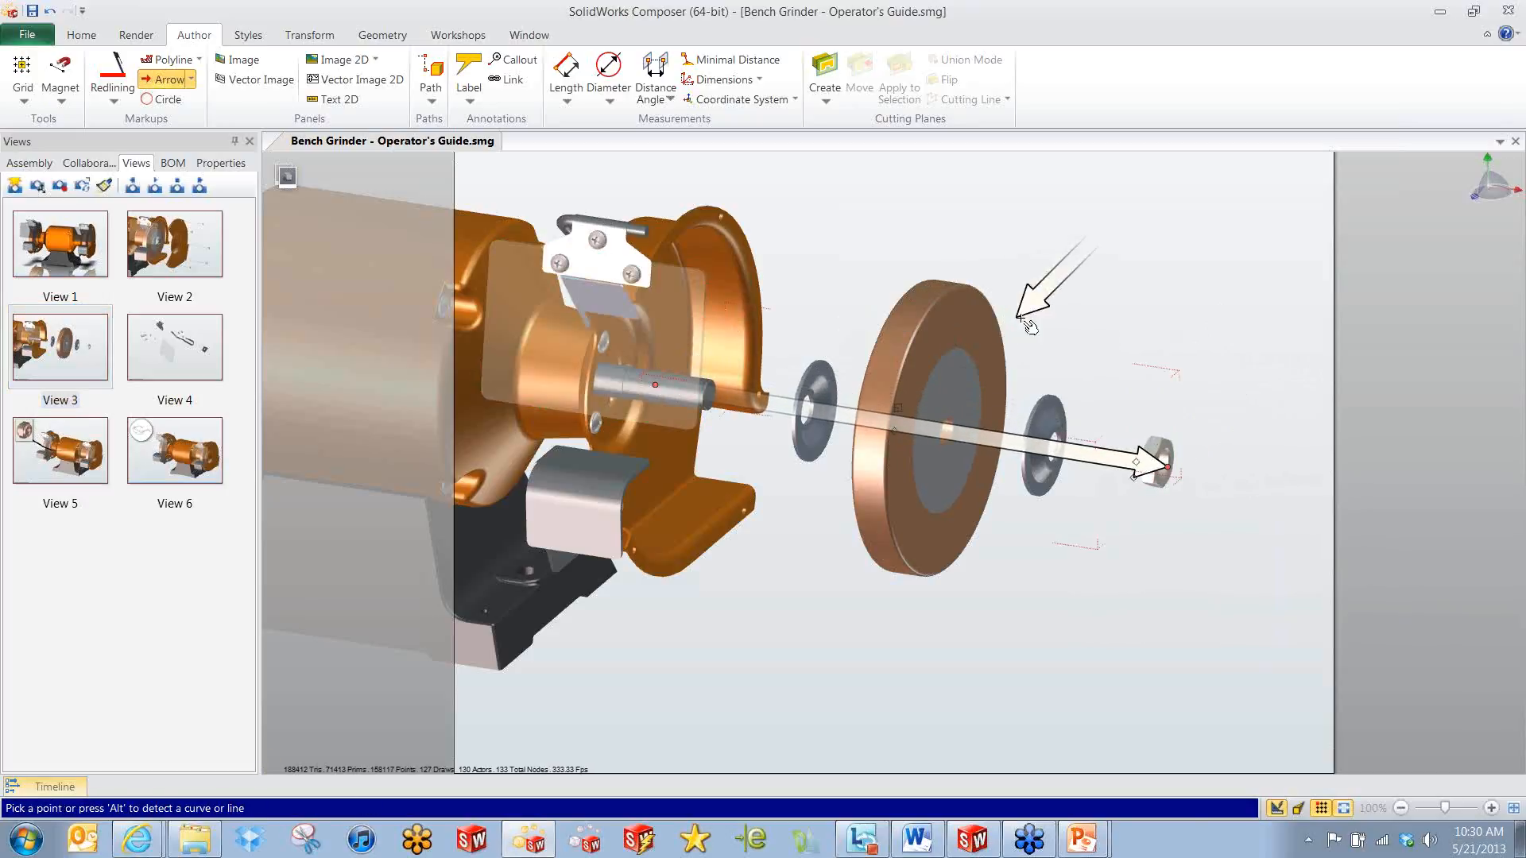
key(Escape)
click(1134, 288)
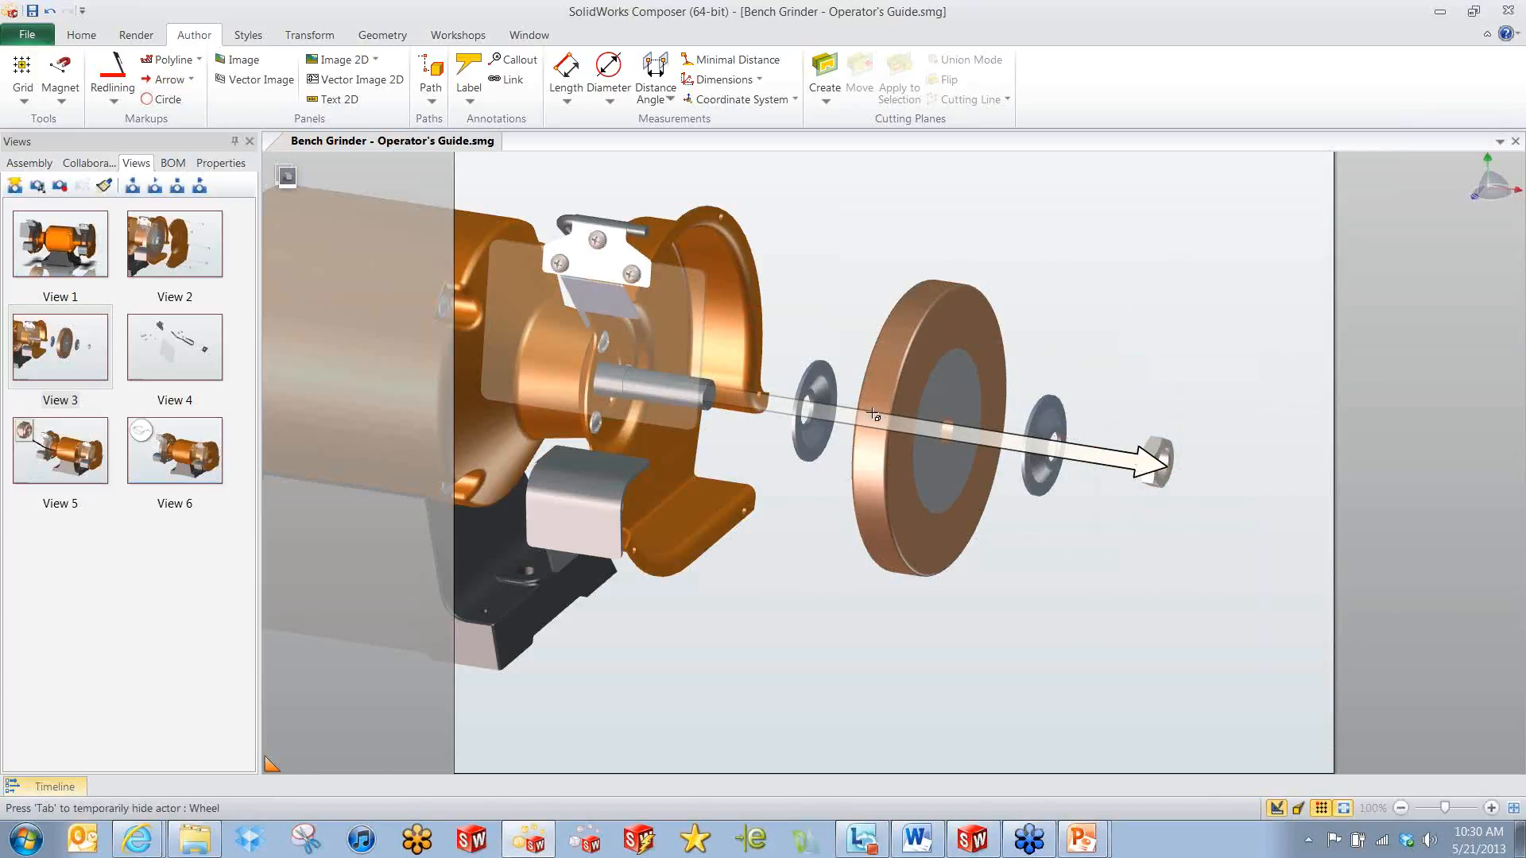
Try to realign the freehand arrow's tail with the shaft axis, and delete the arrow.
scroll(866, 409, up, 1)
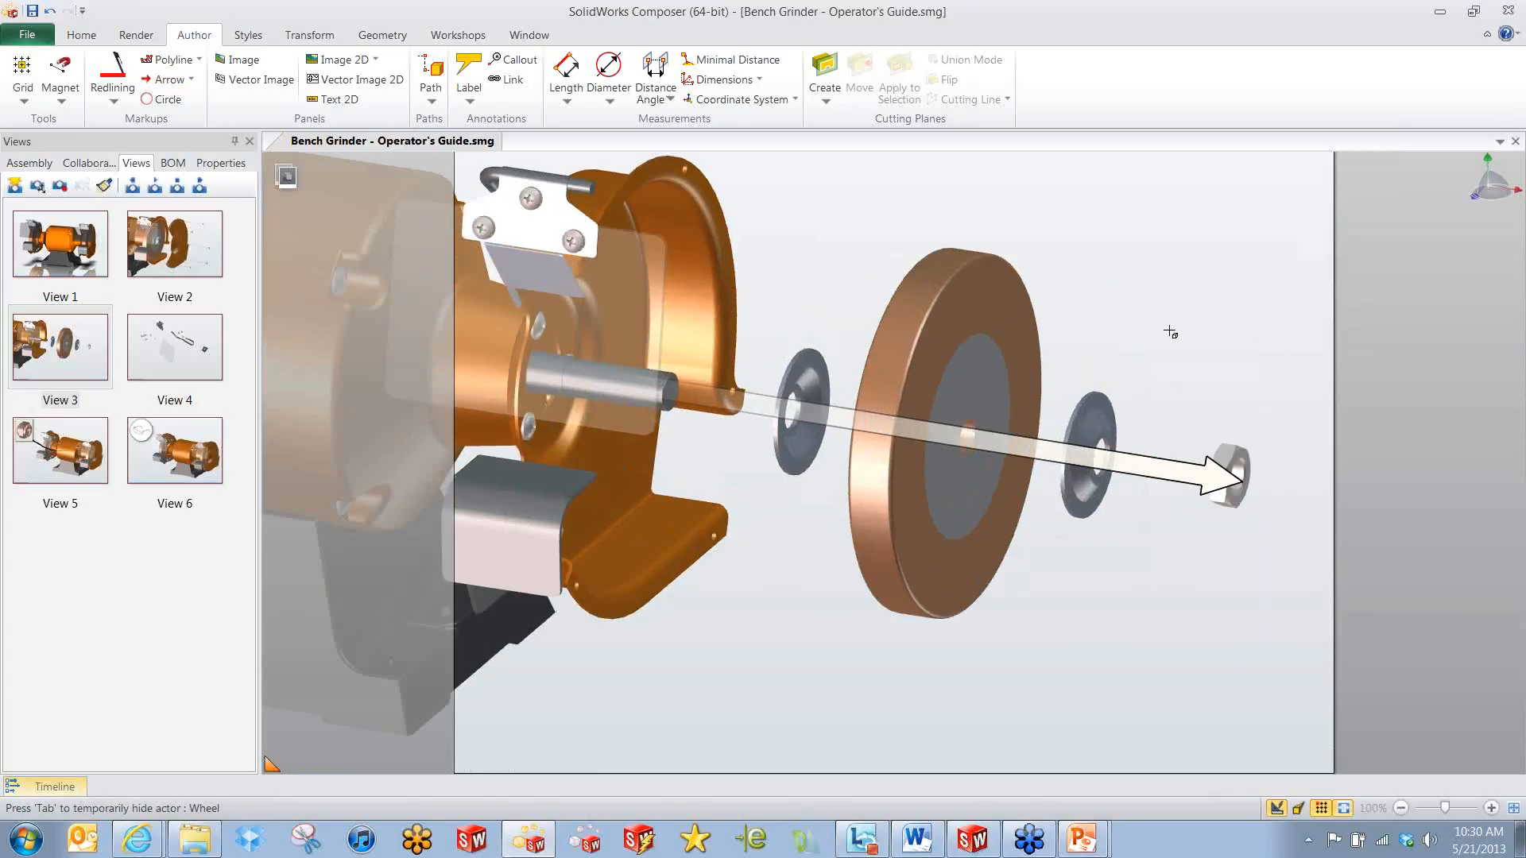
scroll(1157, 304, down, 2)
middle_drag(1173, 274, 1094, 333)
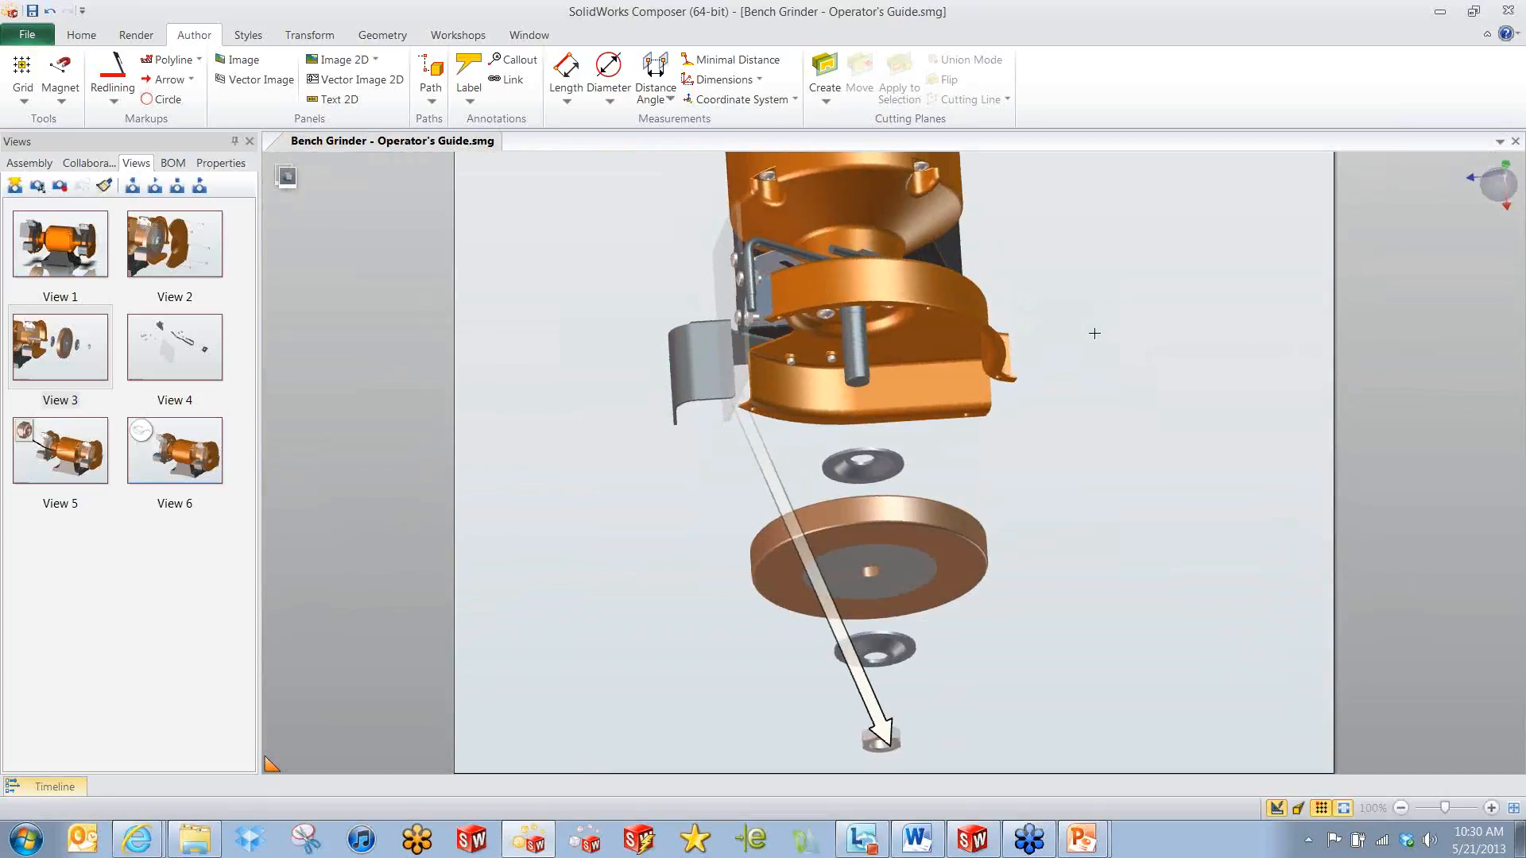
click(765, 457)
drag(726, 377, 862, 427)
scroll(903, 690, up, 3)
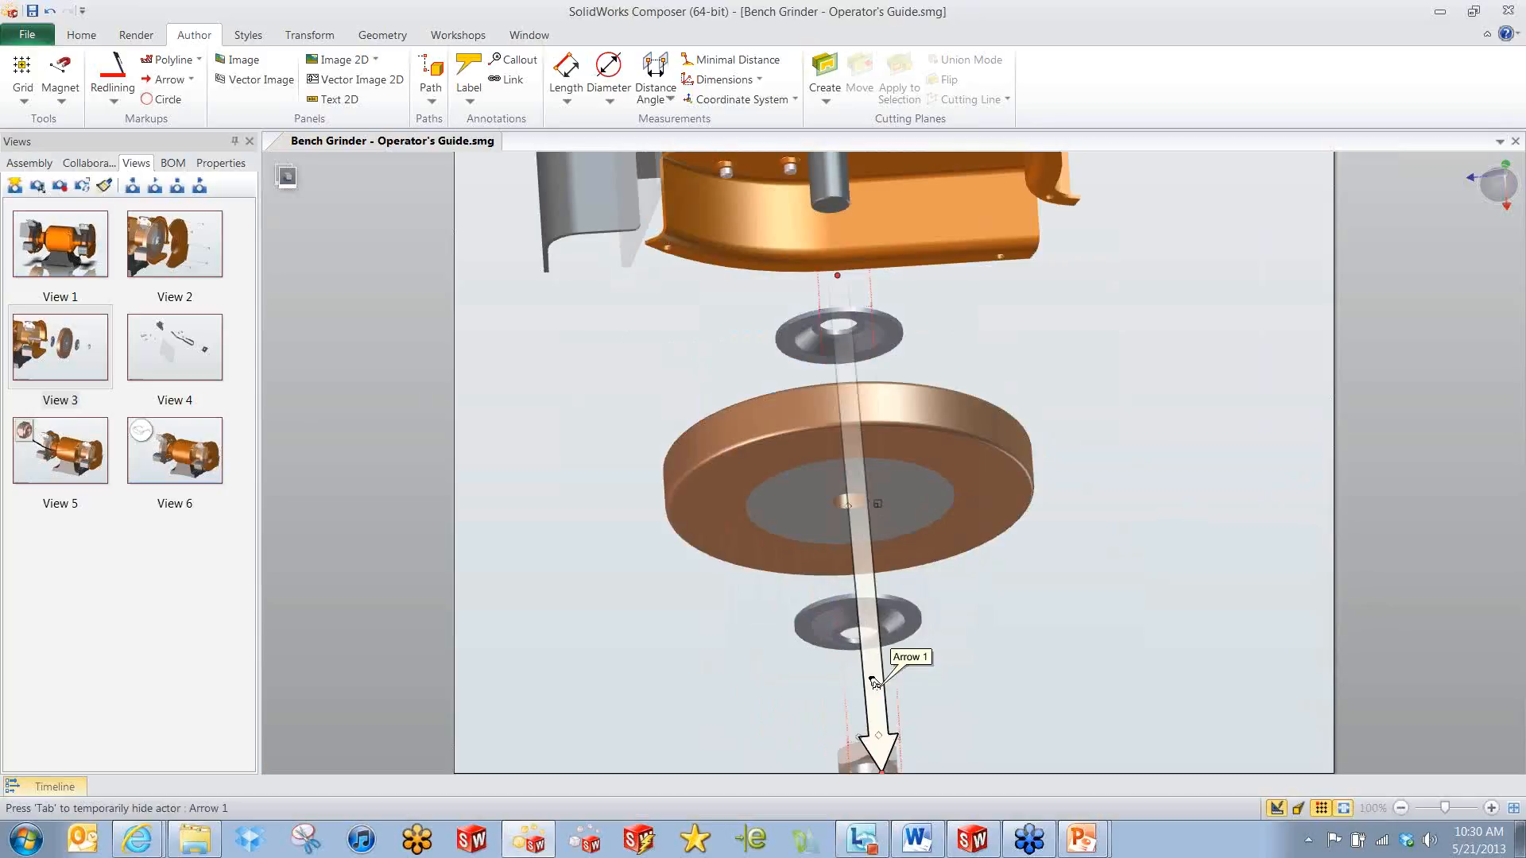
key(Delete)
Draw an arrow markup aligned to the hex nut's detected axis, with its head at the nut and its tail near the shaft's end.
middle_drag(834, 684, 927, 628)
middle_drag(1193, 233, 1072, 311)
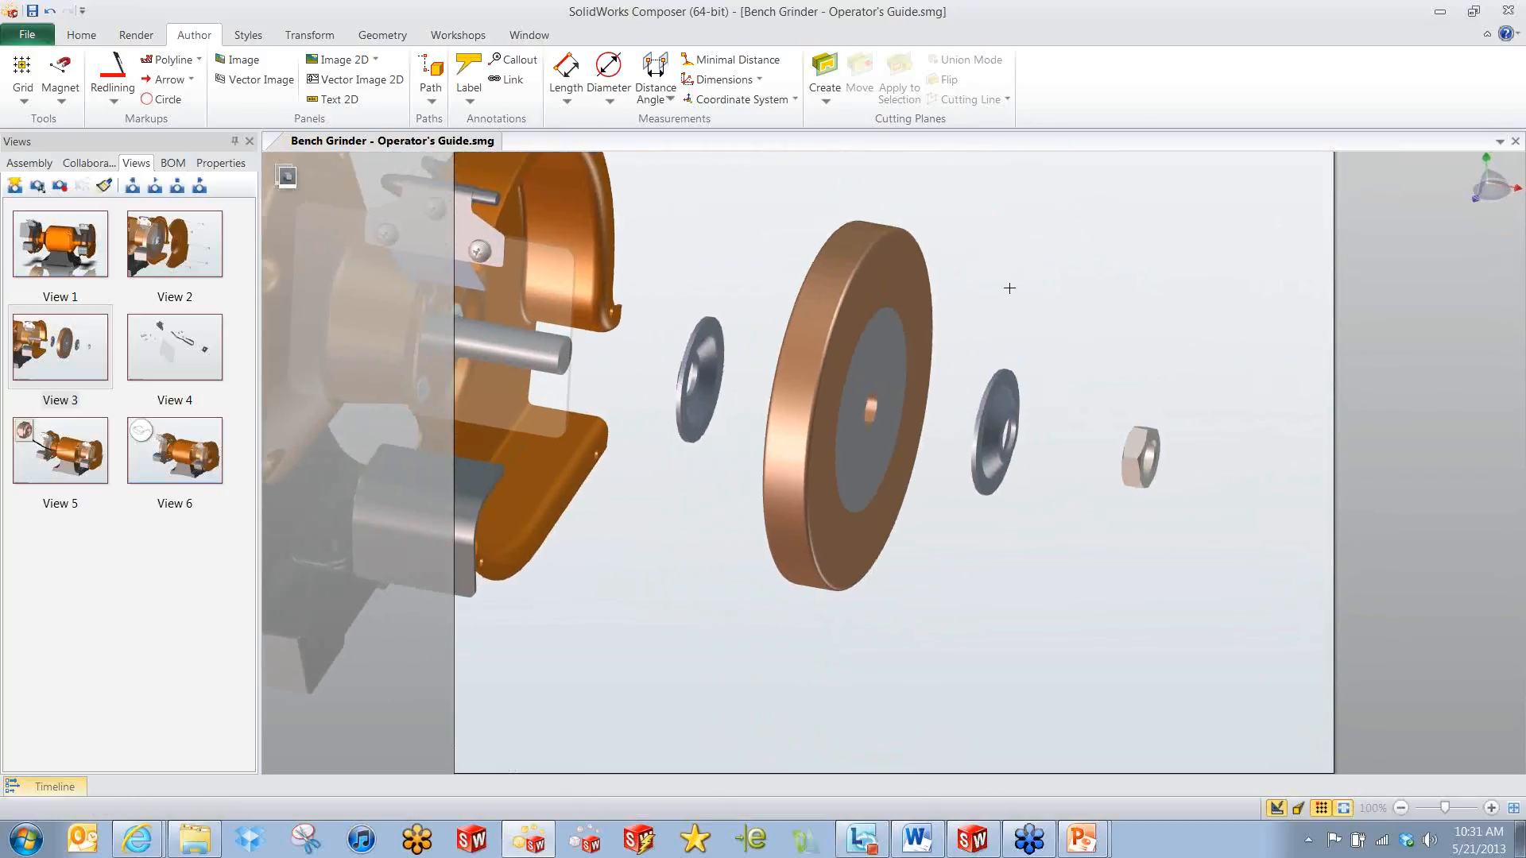
click(165, 79)
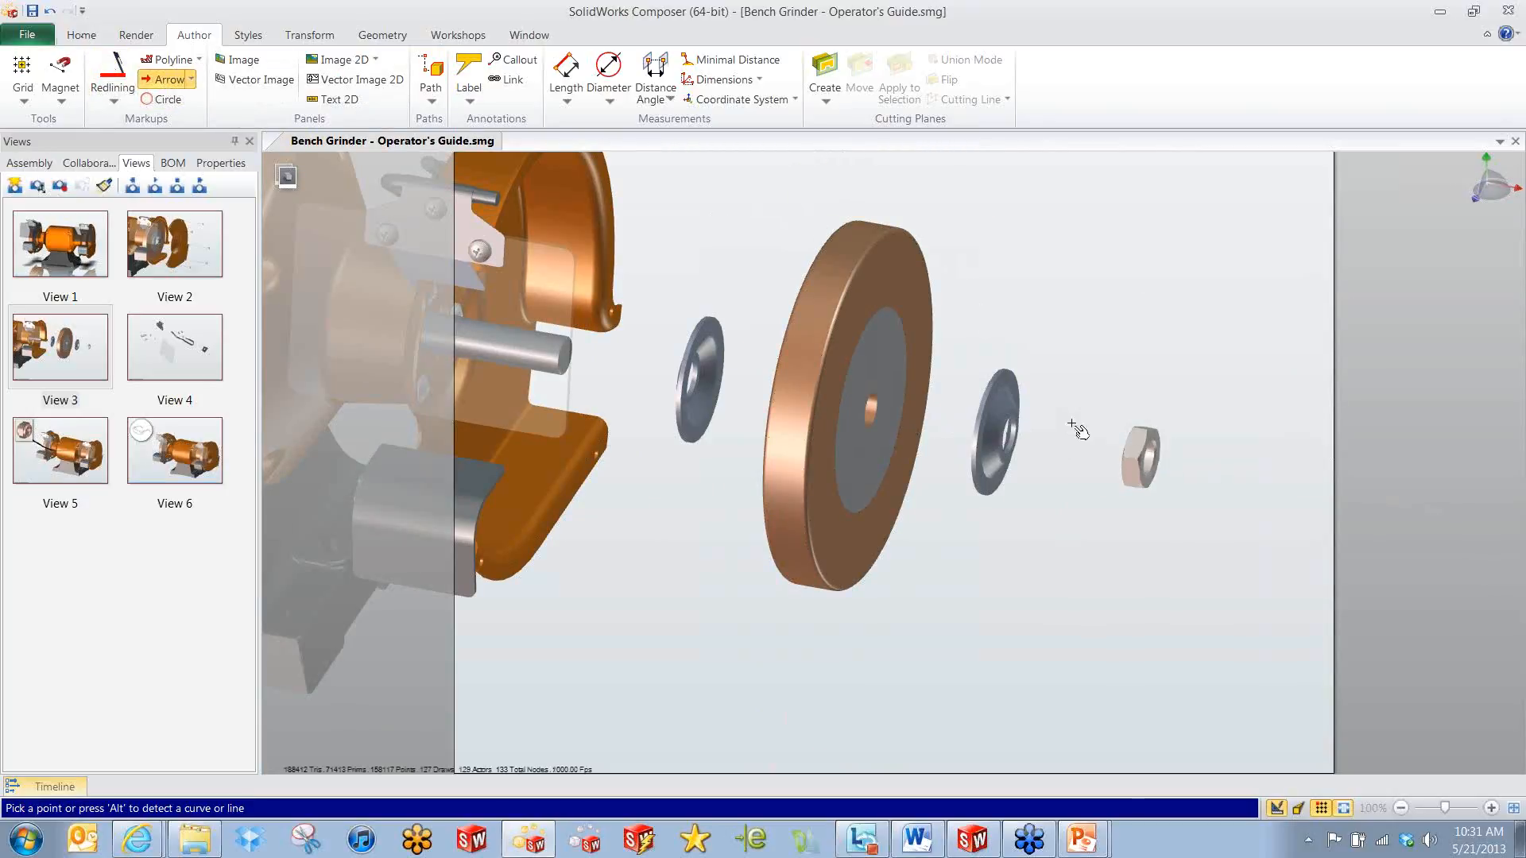
key(alt)
click(1139, 460)
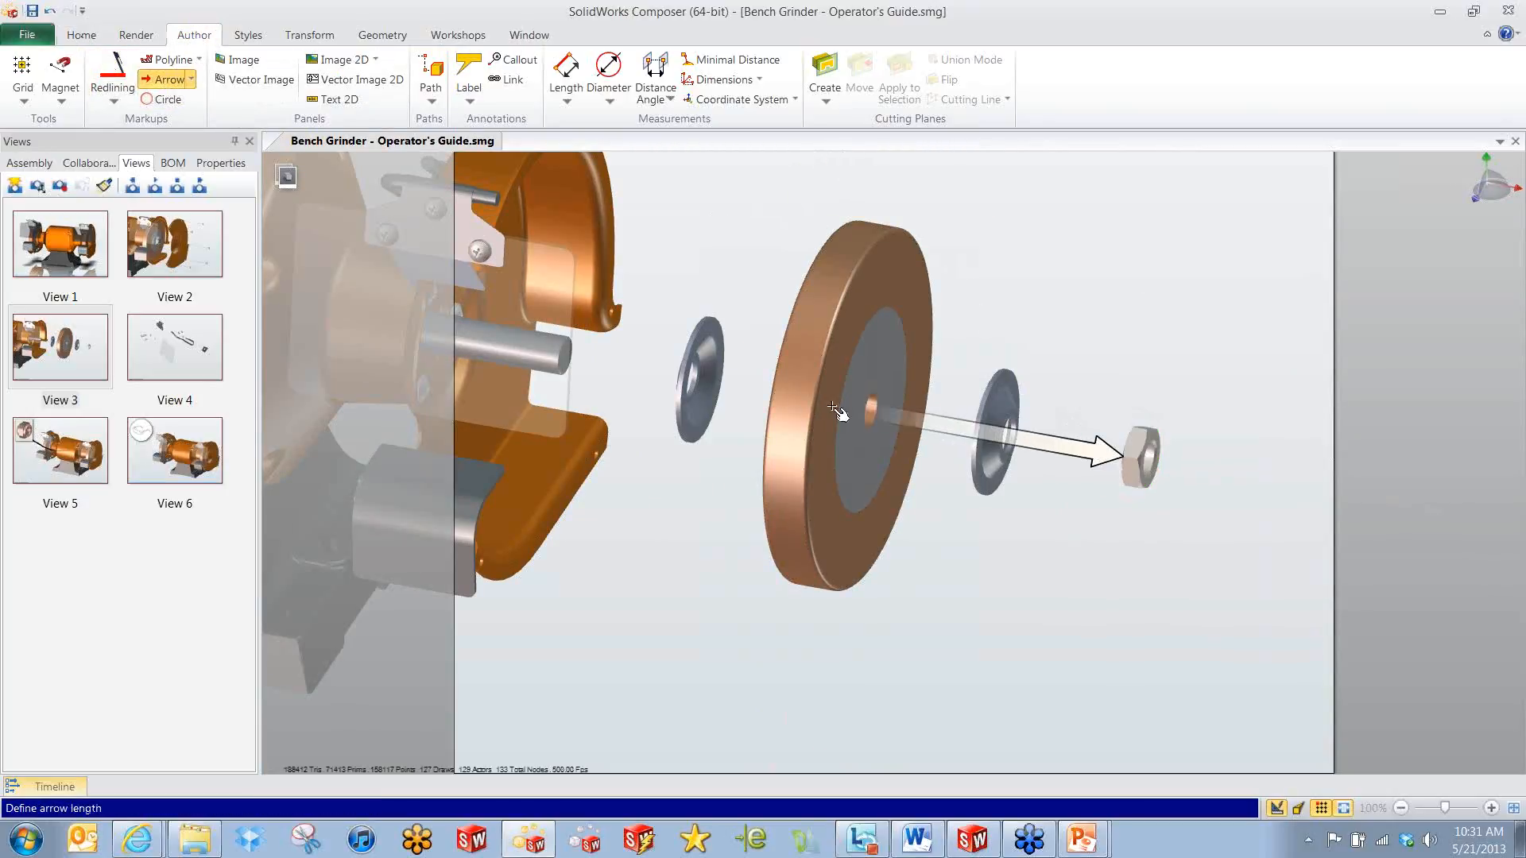
key(alt)
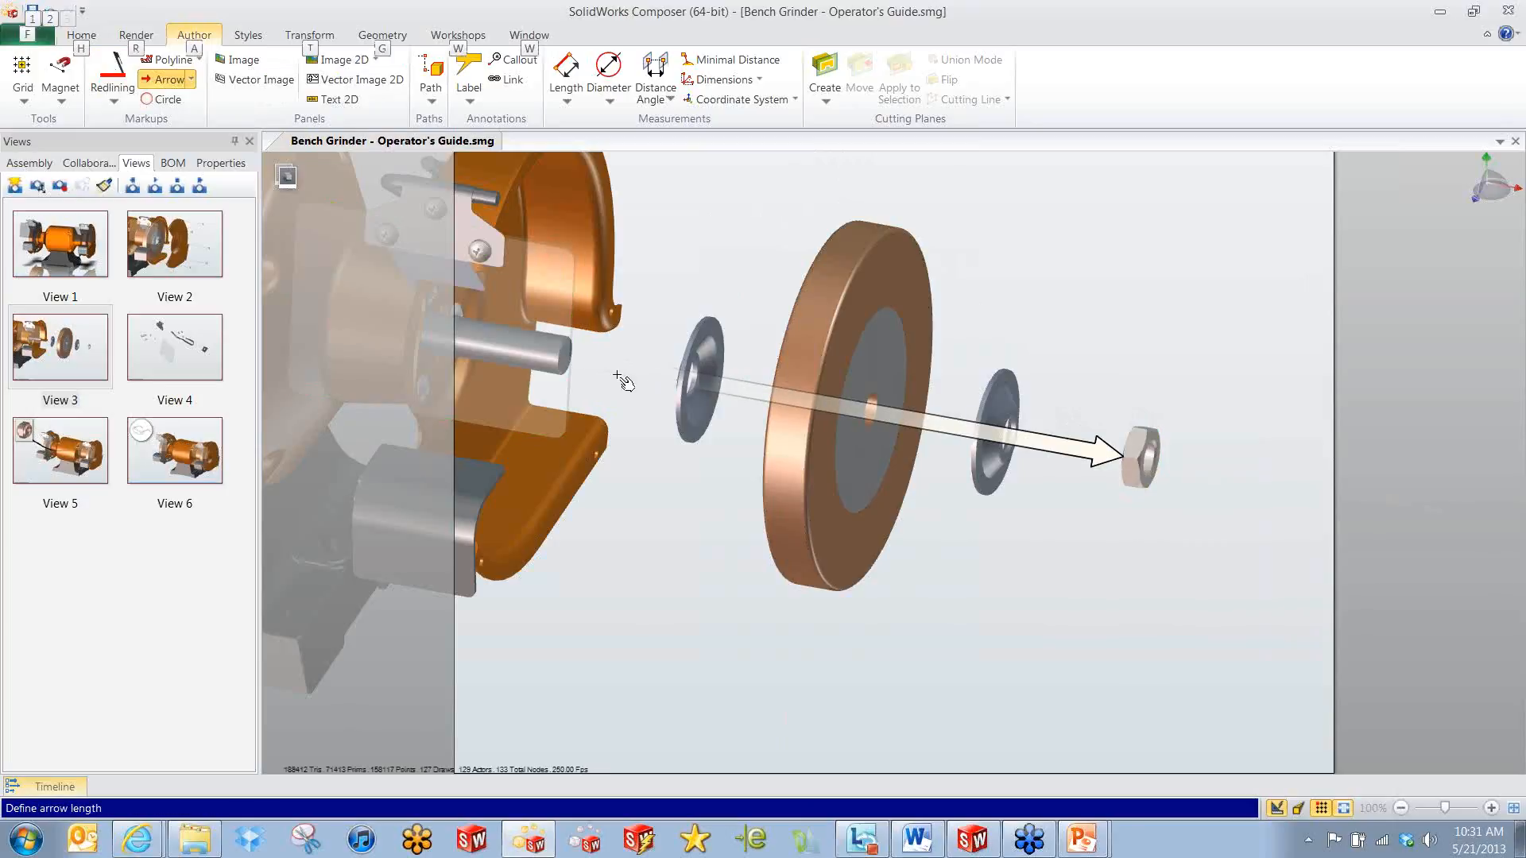
click(577, 359)
key(Escape)
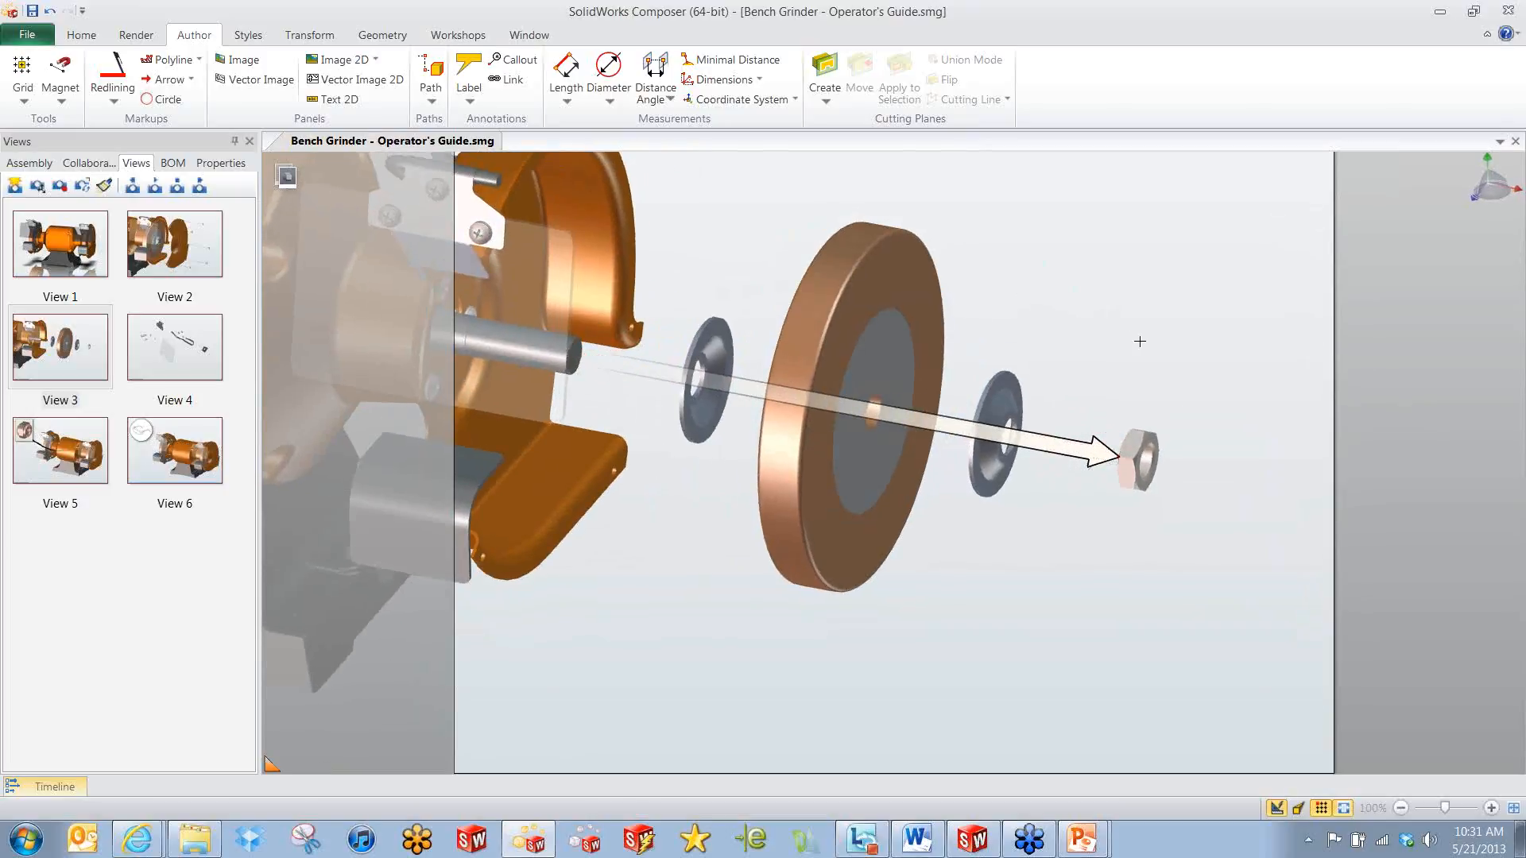
Delete the axis-aligned arrow running between the shaft and the hex nut.
mouse_move(1158, 326)
mouse_down()
mouse_move(1061, 341)
mouse_move(1175, 312)
mouse_up()
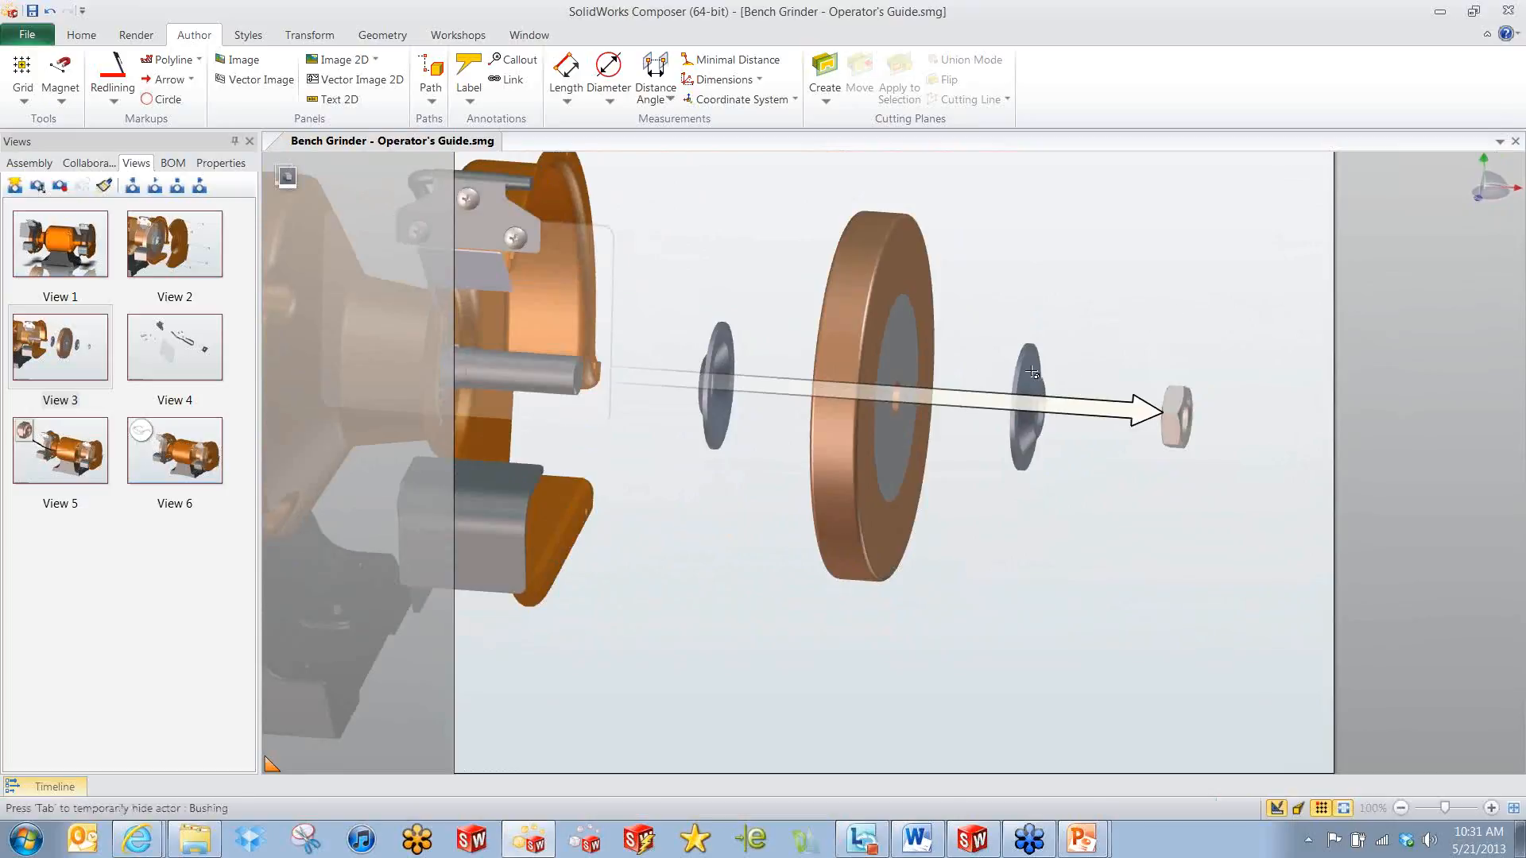
click(1105, 409)
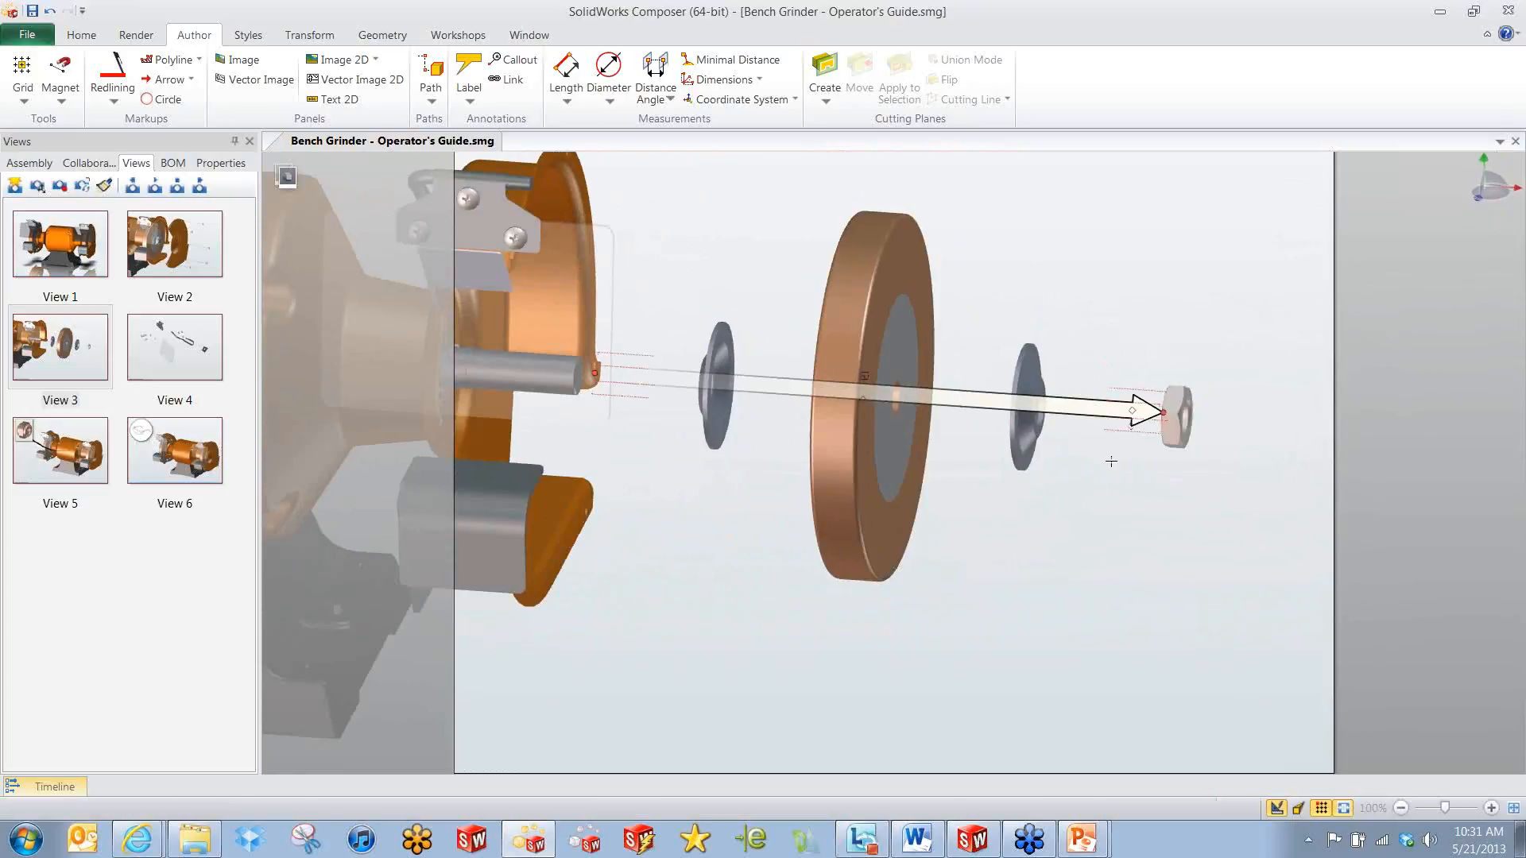
key(Delete)
Draw a new arrow markup along the hex nut's detected axis, running from the motor shaft to the nut.
click(165, 79)
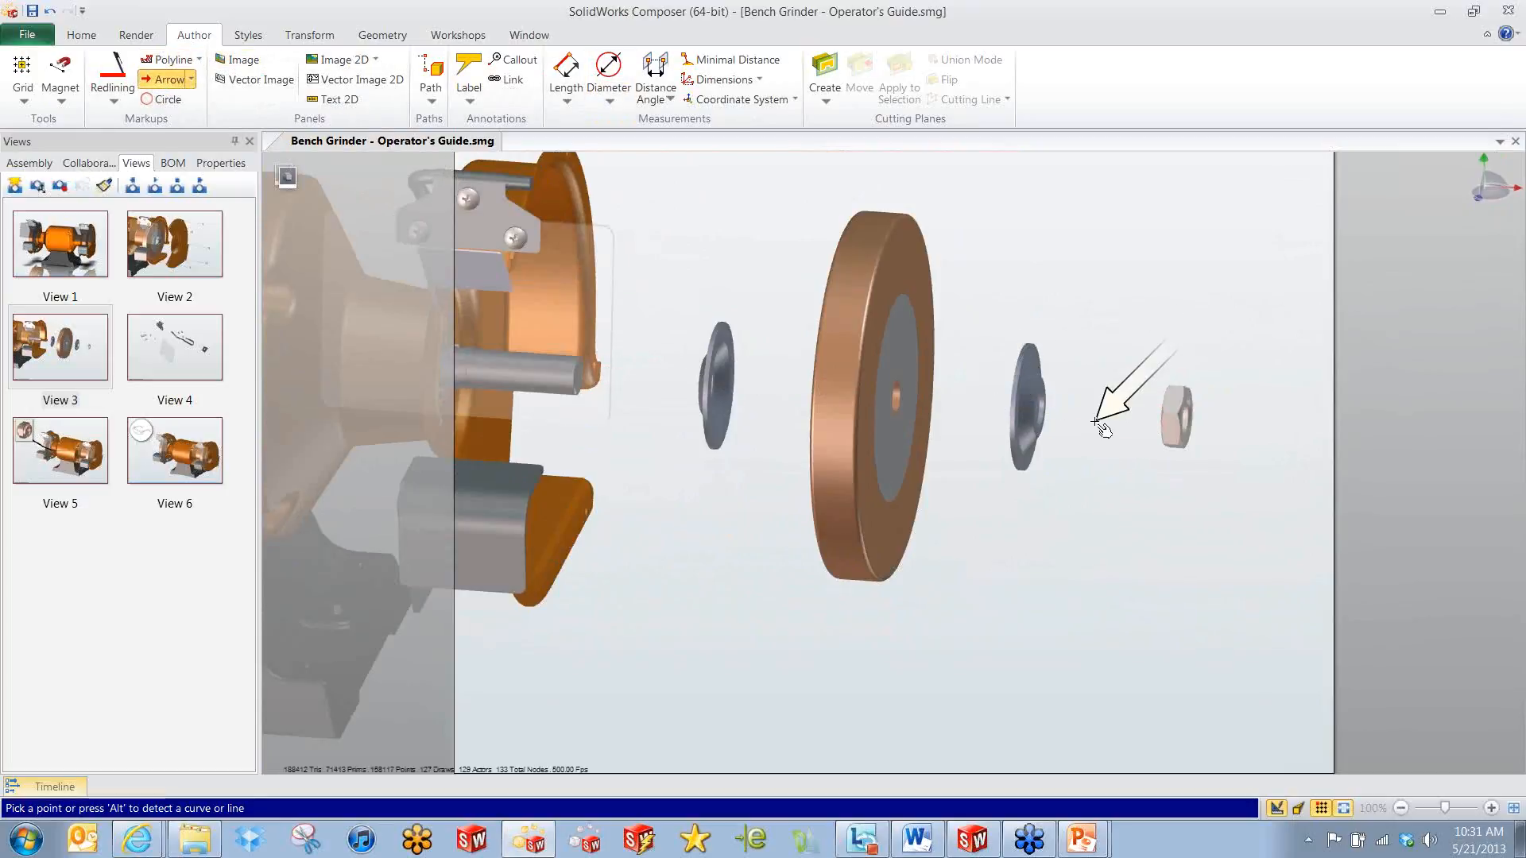
scroll(1105, 413, up, 5)
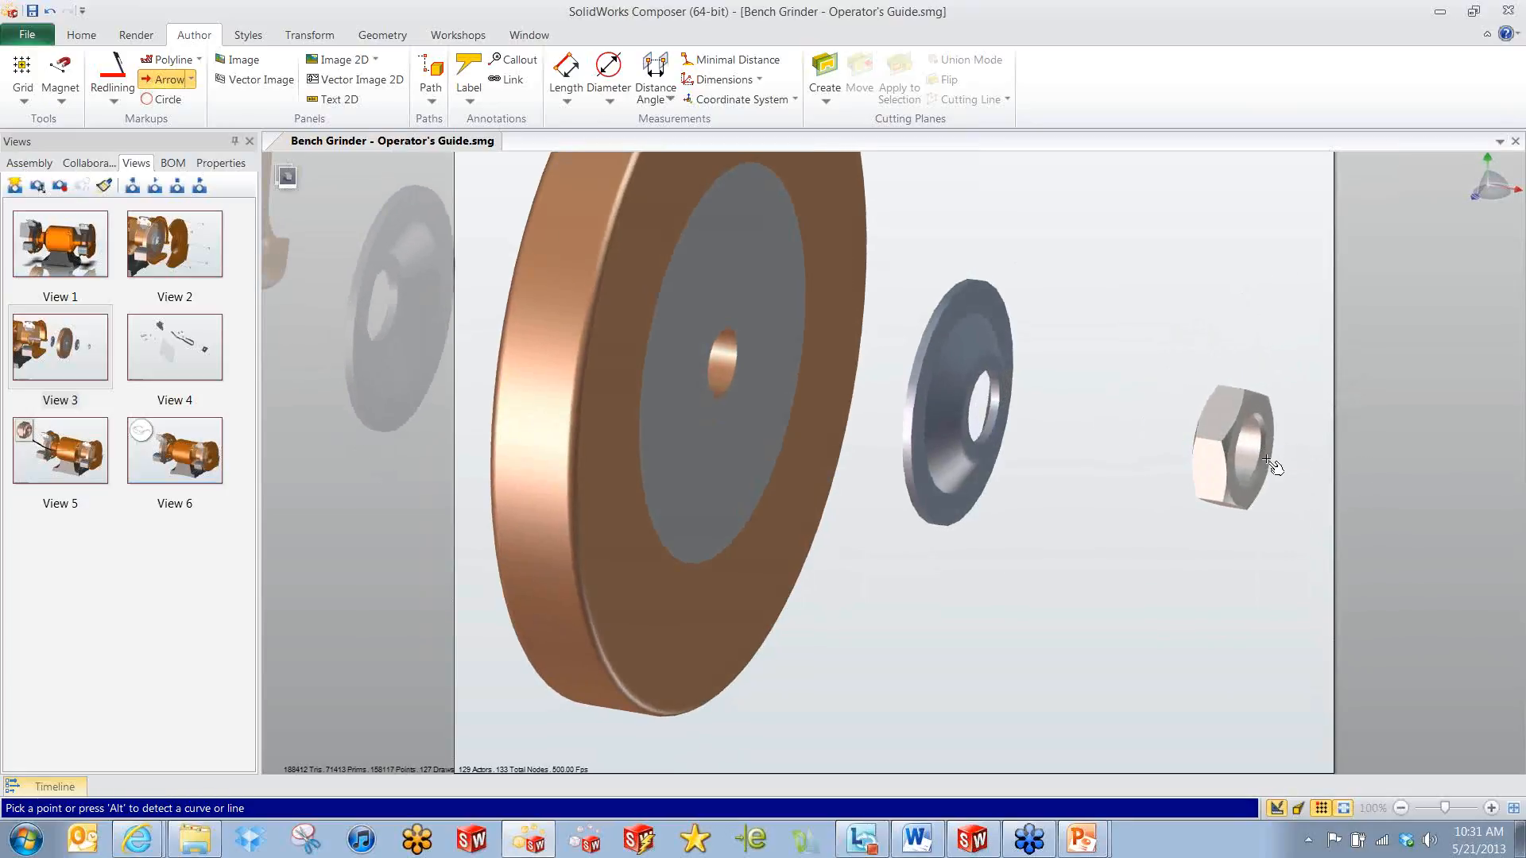
click(1252, 452)
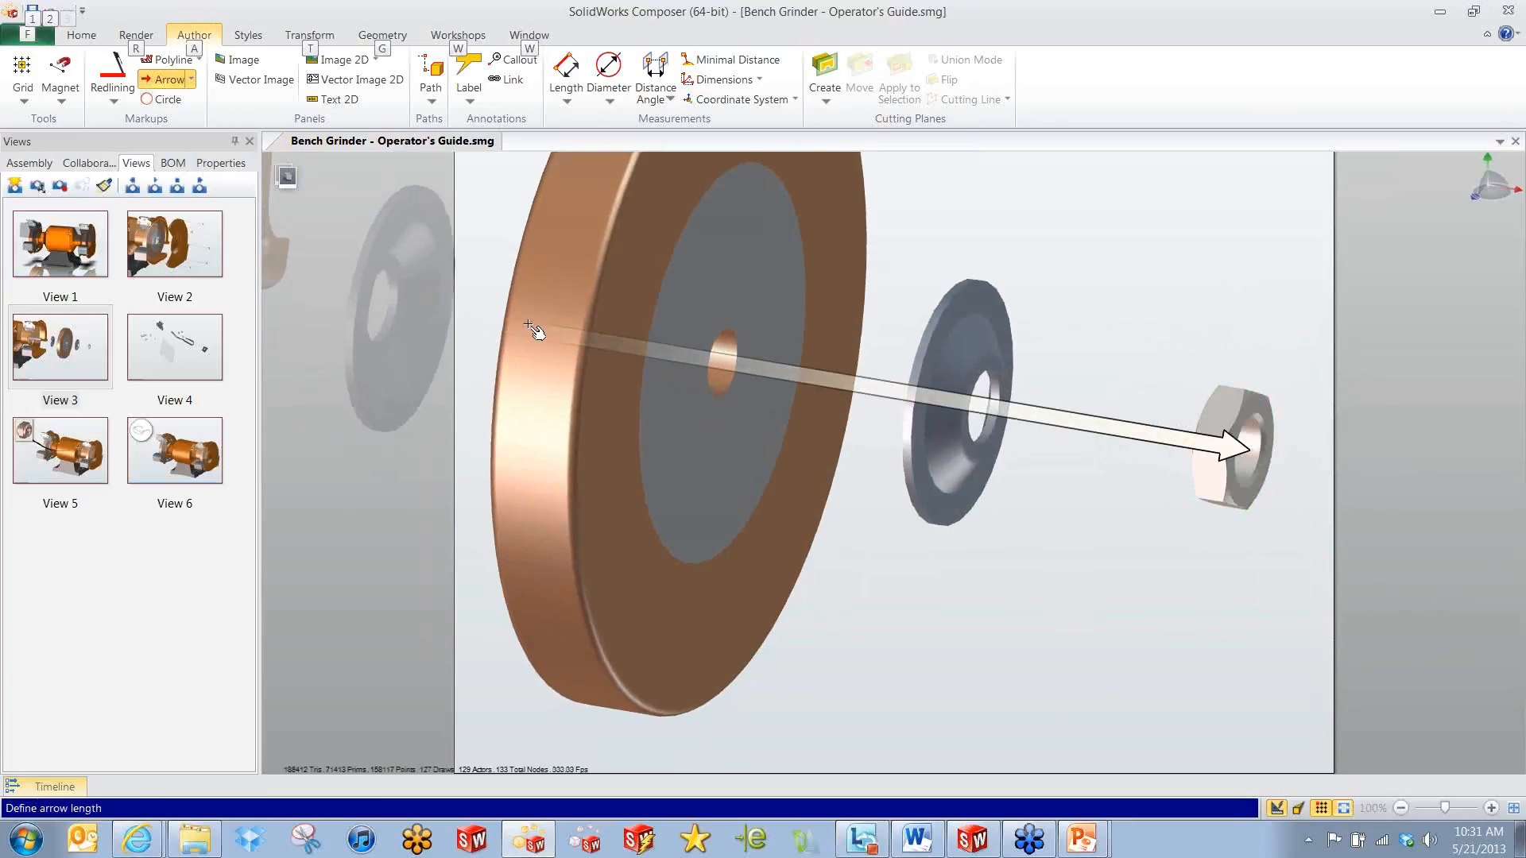
scroll(528, 331, down, 4)
click(541, 316)
key(Escape)
Move the arrow back along the shaft axis so its head sits between the outer flange and the hex nut.
mouse_move(1189, 320)
middle_down()
mouse_move(1080, 358)
mouse_move(1035, 343)
mouse_move(1162, 274)
mouse_move(1212, 382)
mouse_move(1180, 300)
middle_up()
right_click(1180, 300)
click(1205, 262)
drag(1117, 416, 1047, 402)
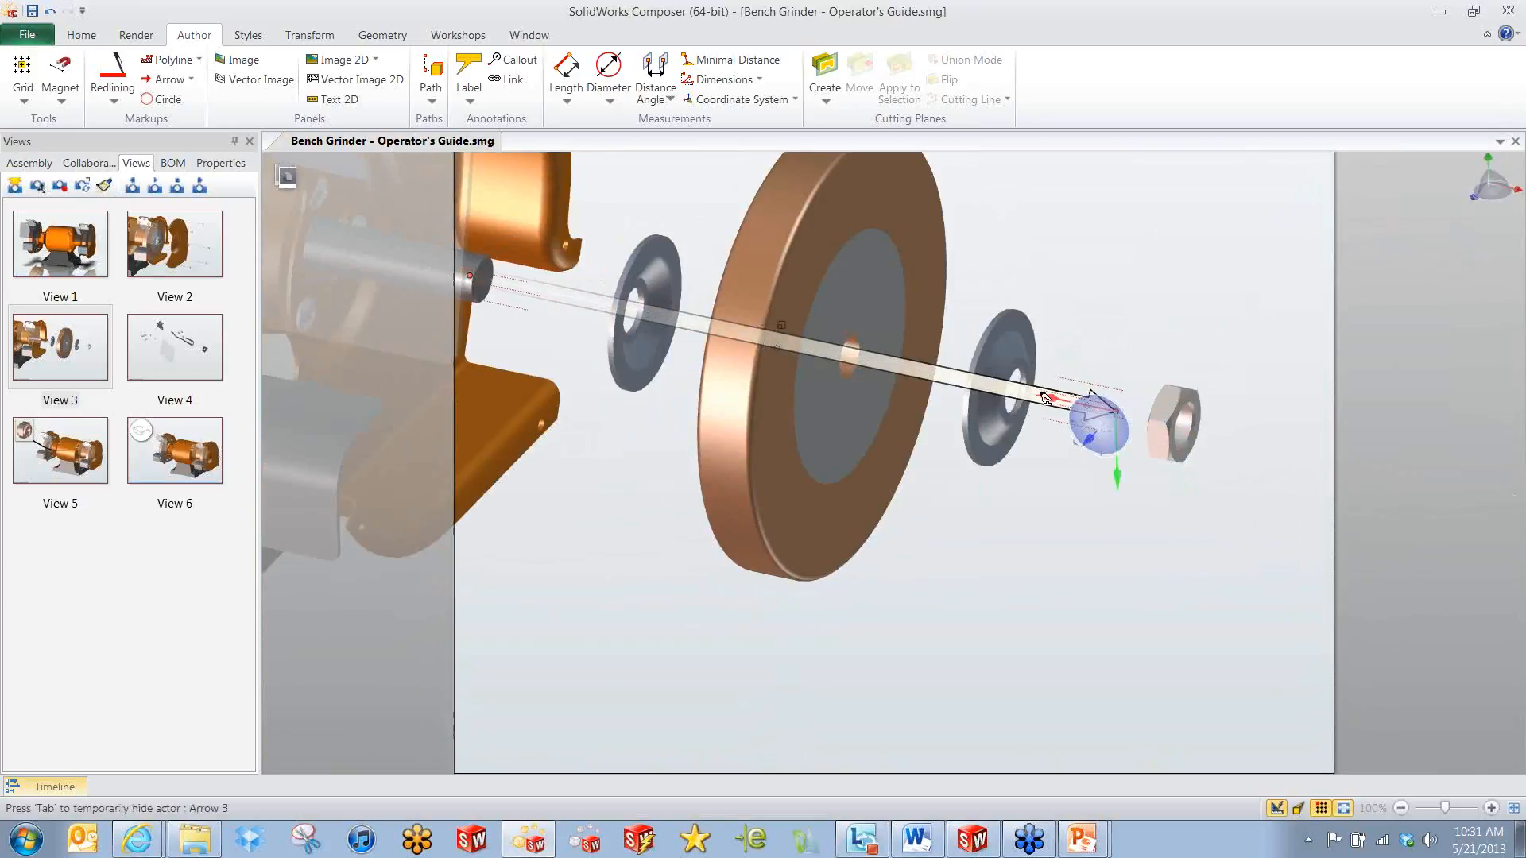
right_click(1122, 283)
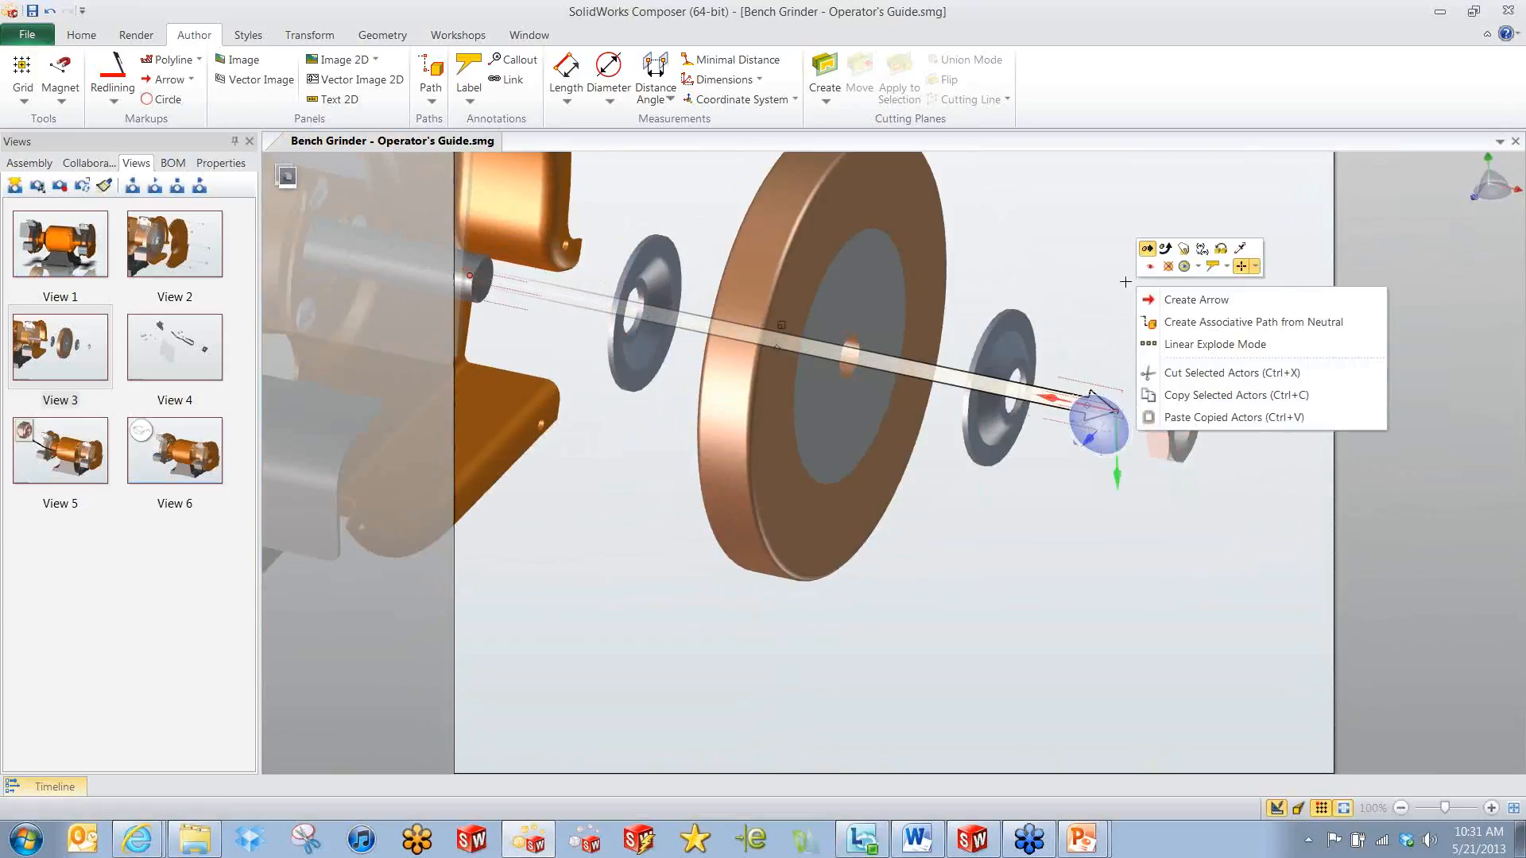
click(1148, 249)
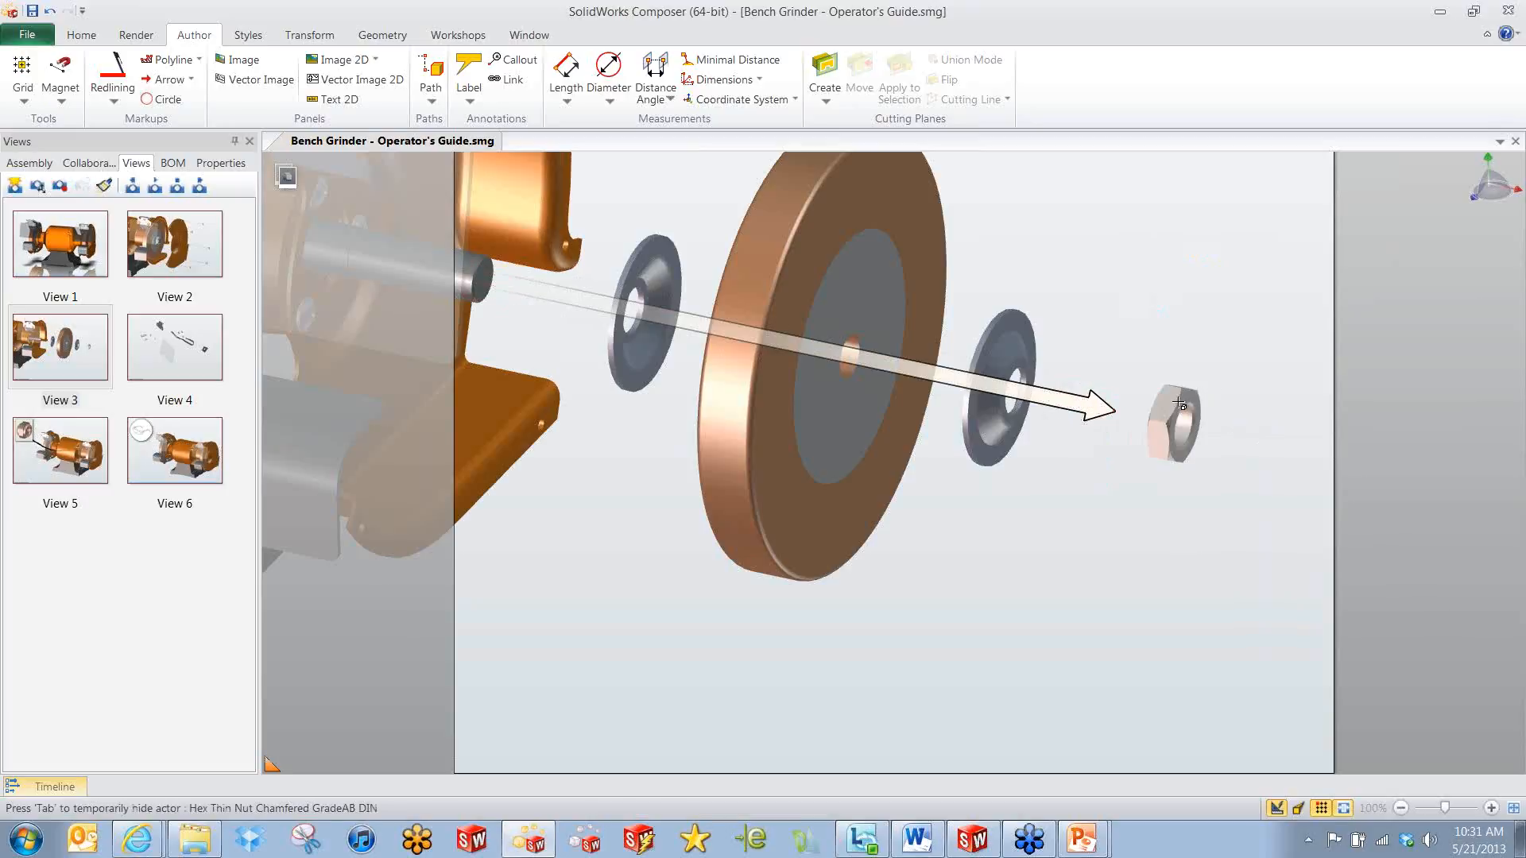
Fine-tune the positions of the hex nut and the arrow along the shaft axis, and display the arrow's properties.
middle_drag(1229, 426, 1257, 447)
scroll(1258, 448, up, 3)
scroll(1257, 442, down, 2)
right_click(1203, 346)
click(1212, 312)
drag(1262, 450, 1323, 468)
drag(1214, 445, 1248, 452)
click(1143, 555)
scroll(1090, 440, up, 2)
click(1160, 414)
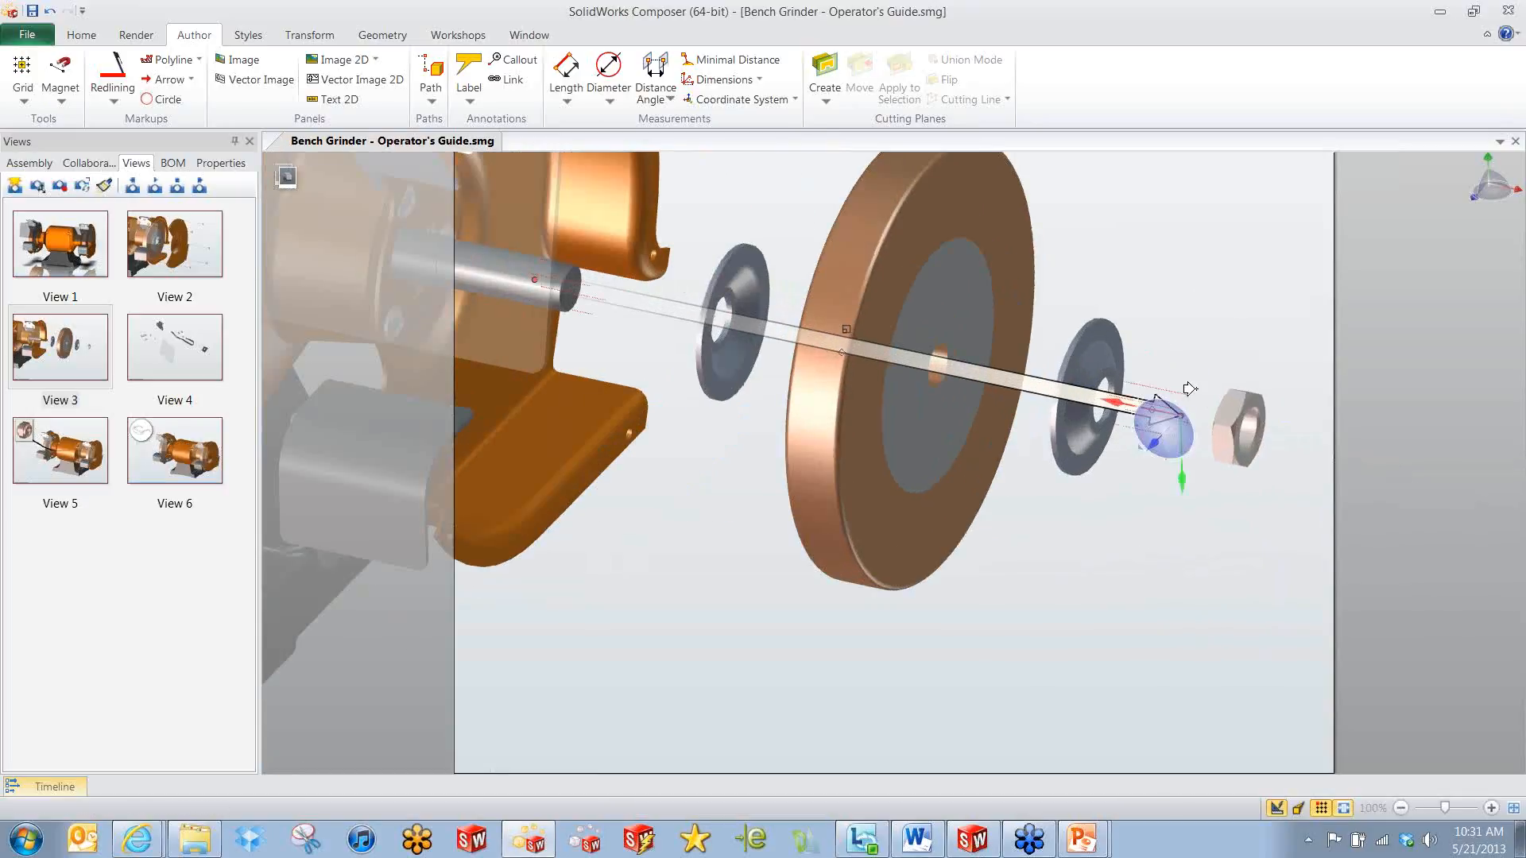
click(220, 163)
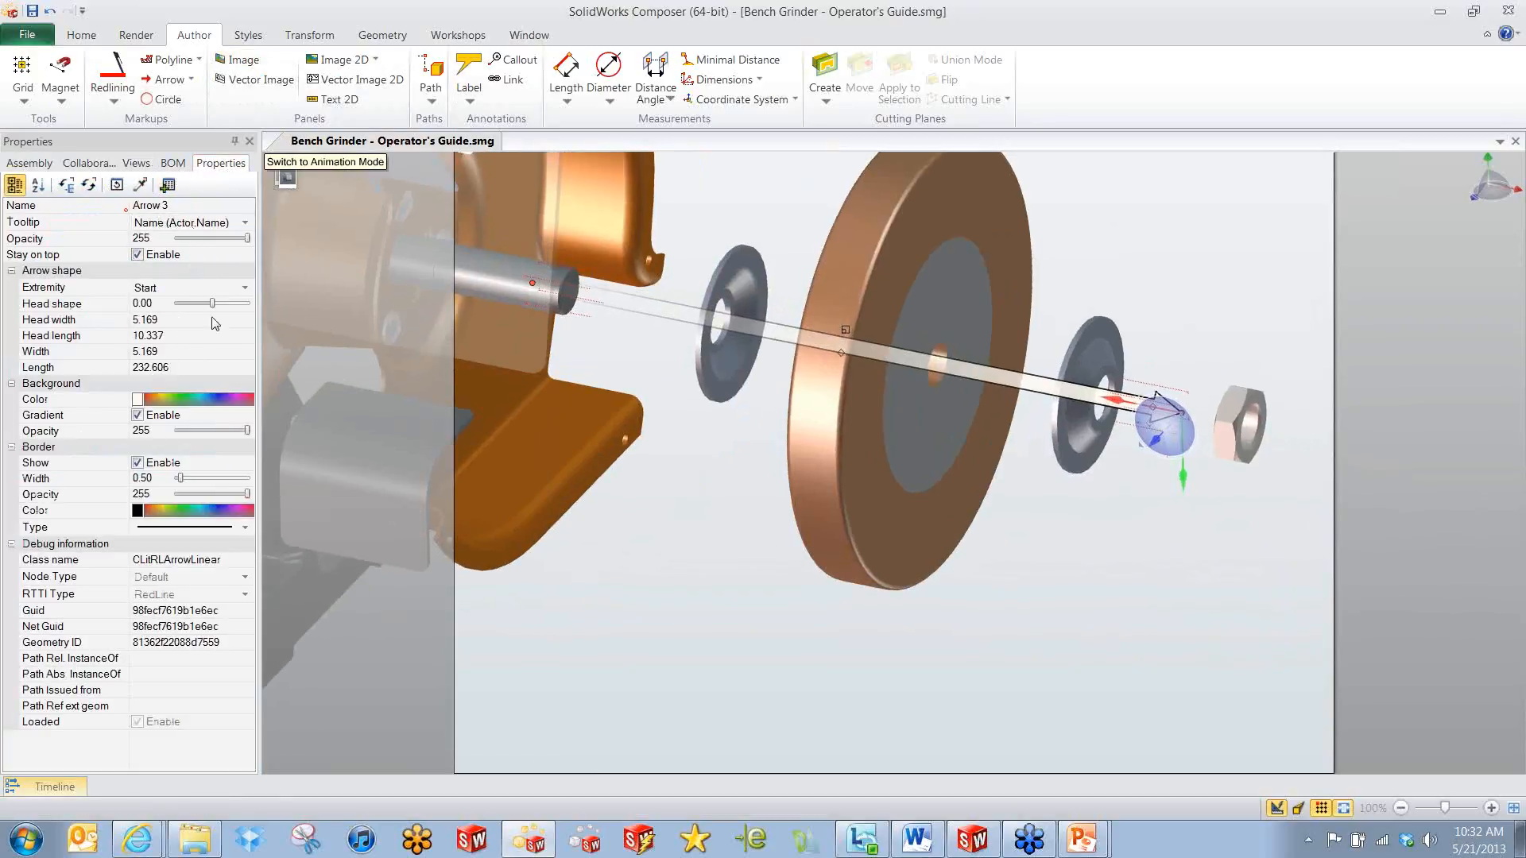
Try the arrow's gradient and extremity settings, and restore the enabled gradient and the Start extremity.
click(137, 416)
click(136, 415)
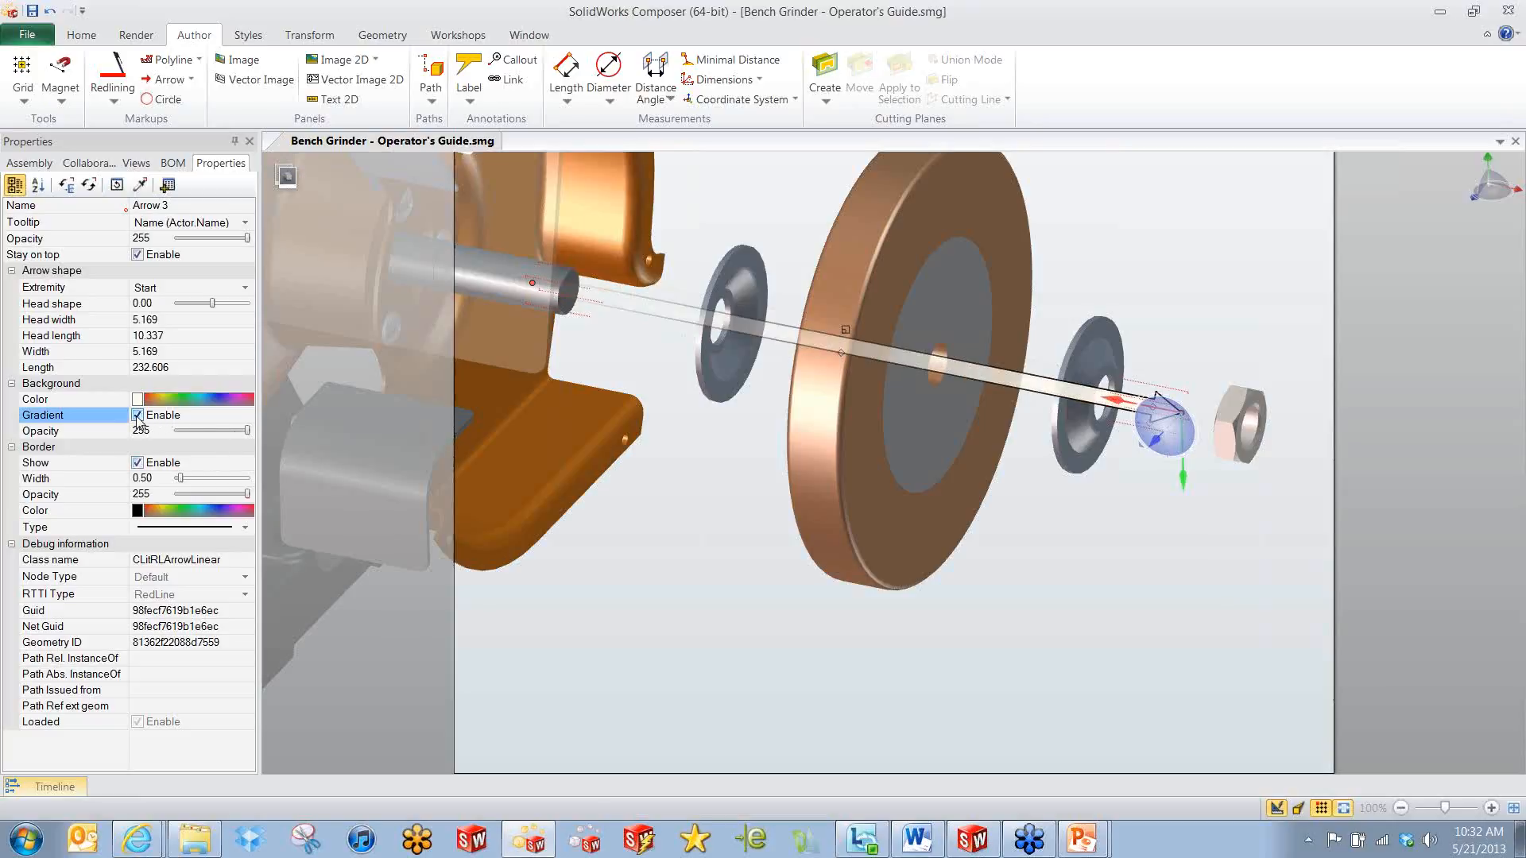
click(220, 287)
click(187, 316)
click(221, 288)
click(174, 300)
Enlarge the straight arrow to a width of about 7.8 and disable its Stay on top option.
mouse_move(850, 329)
mouse_down()
mouse_move(797, 255)
mouse_move(831, 340)
mouse_move(809, 286)
mouse_move(803, 310)
mouse_up()
click(138, 254)
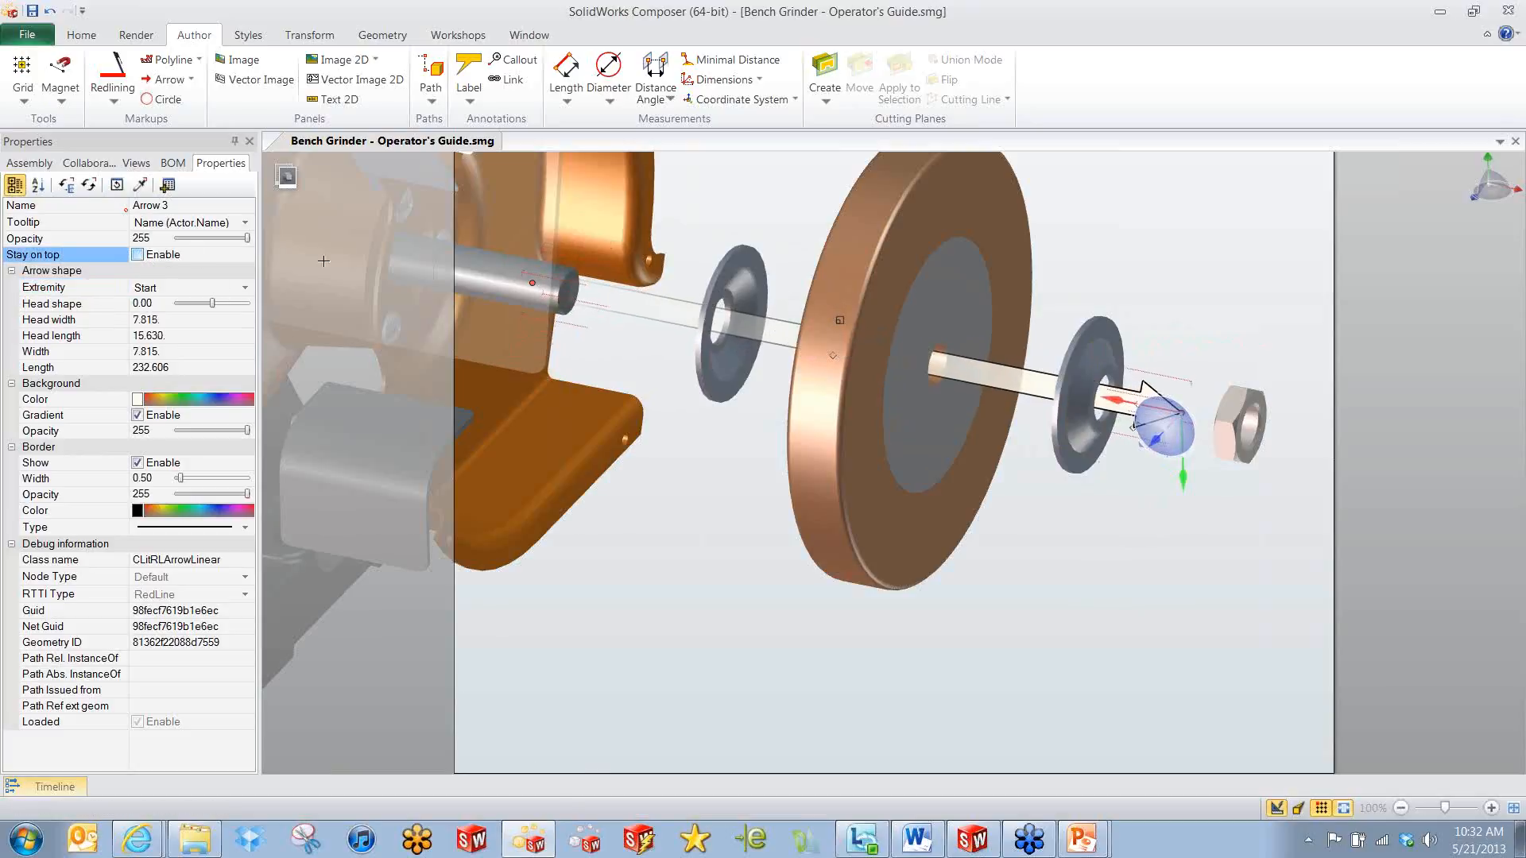
click(1151, 263)
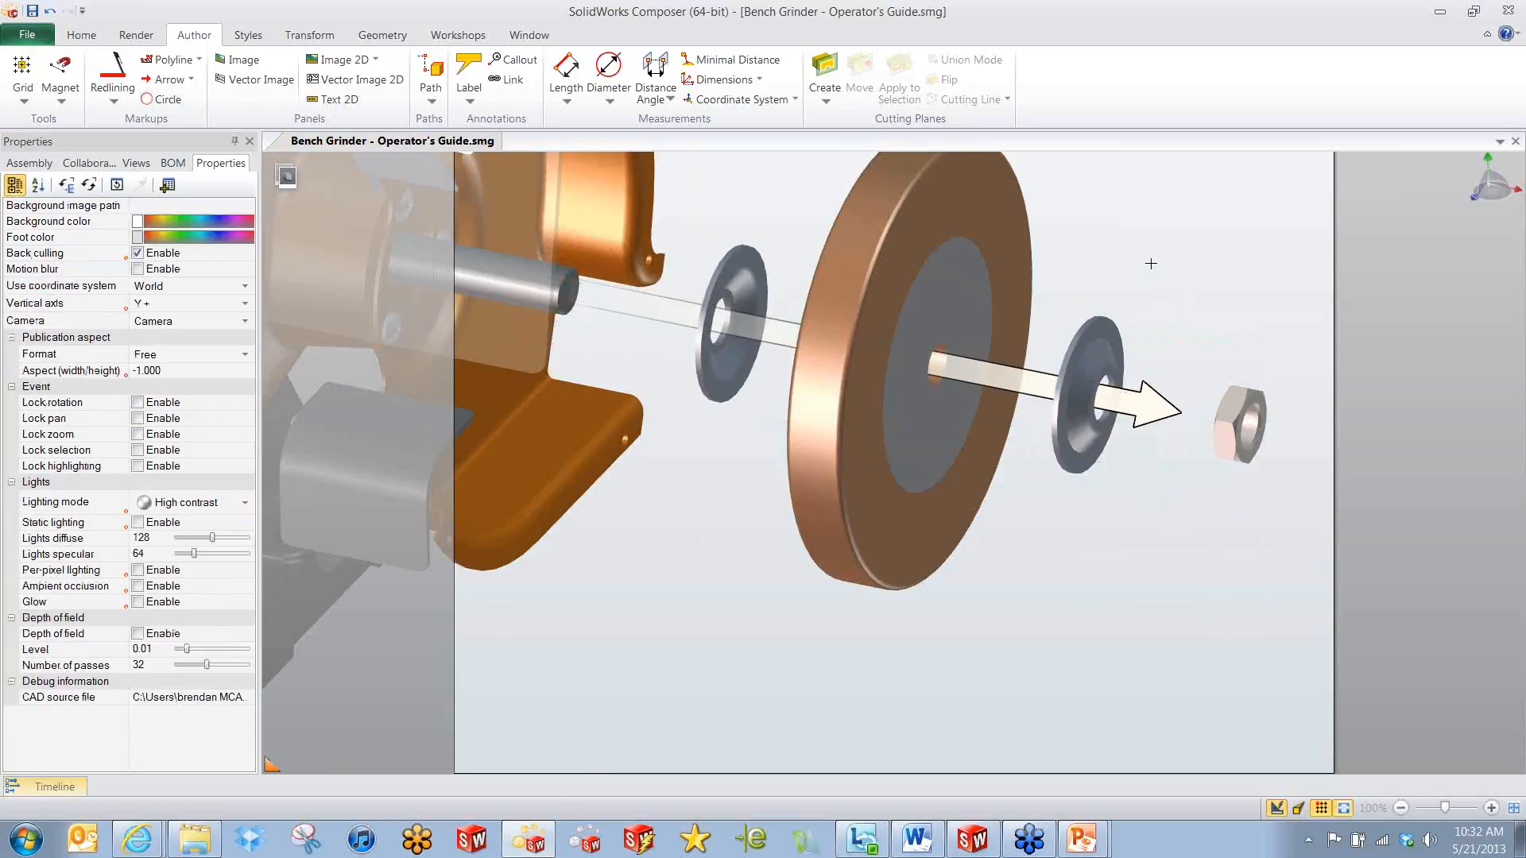
Draw a circular arrow markup centred on the face of the hex nut.
middle_drag(1172, 273, 1118, 334)
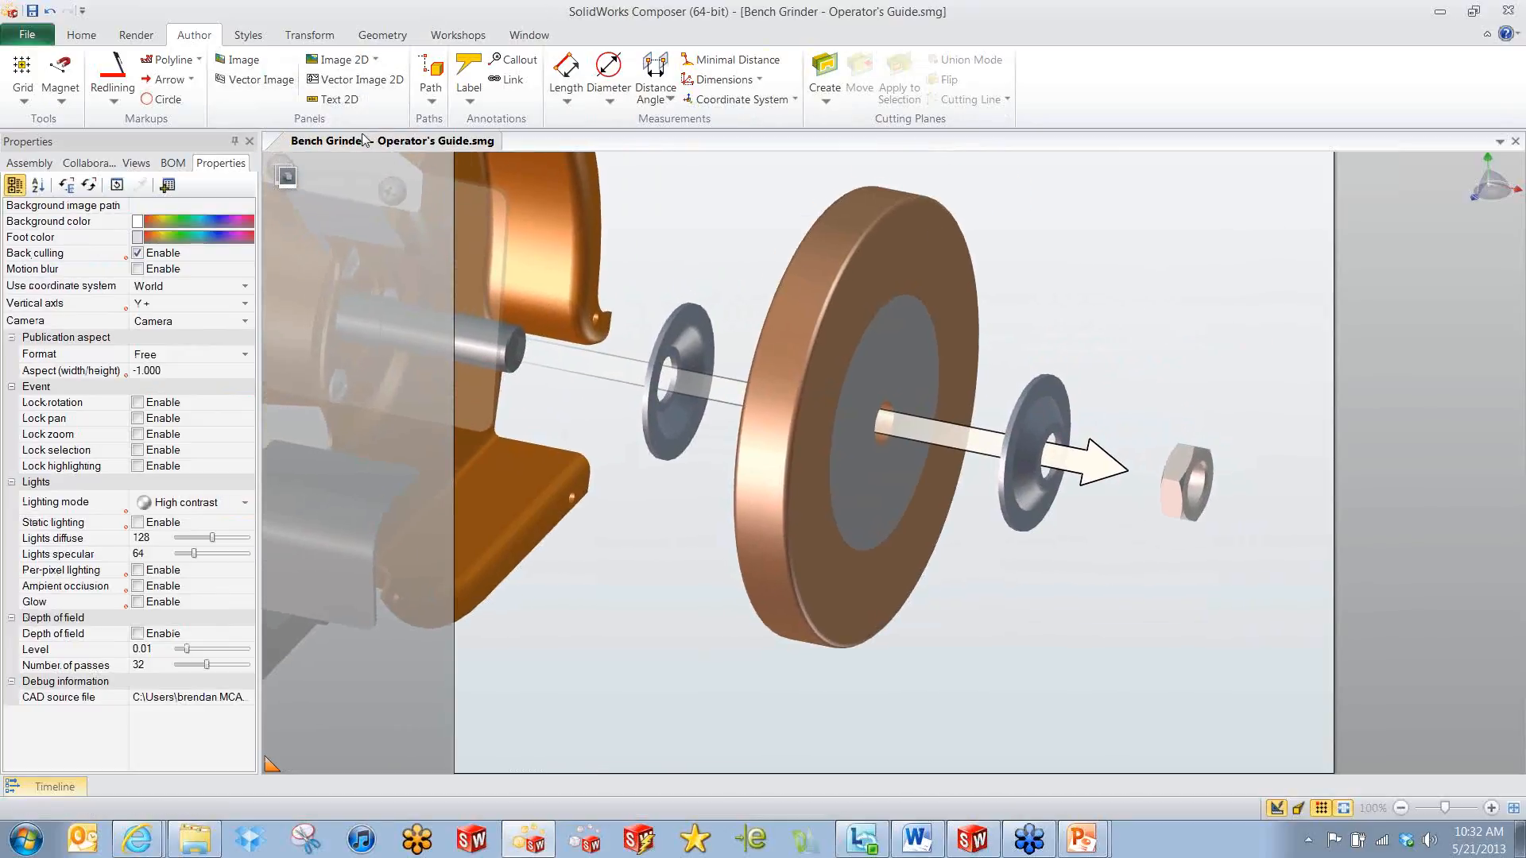
click(191, 79)
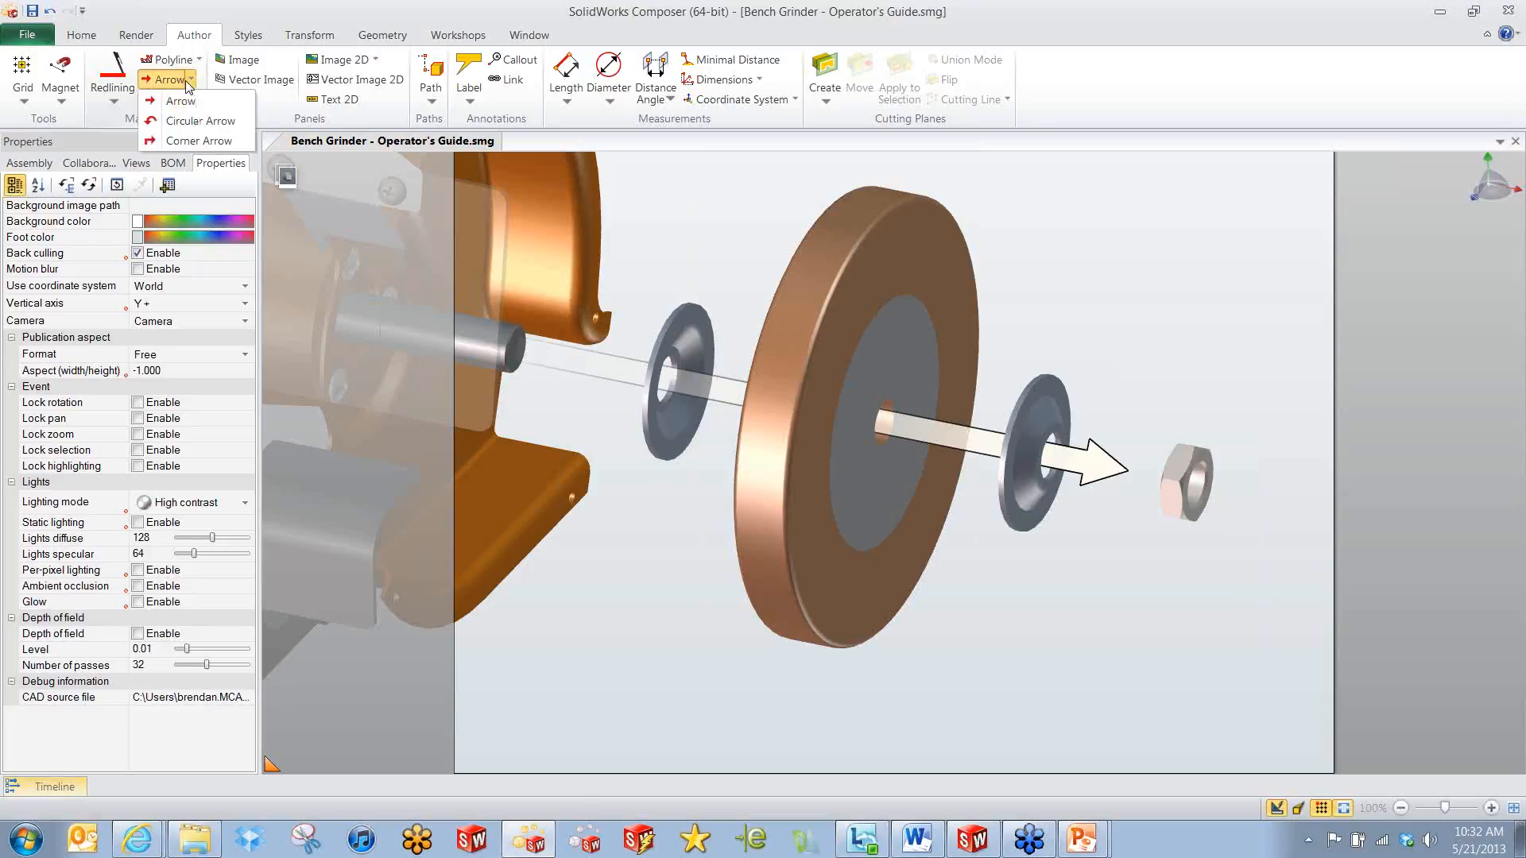
click(181, 121)
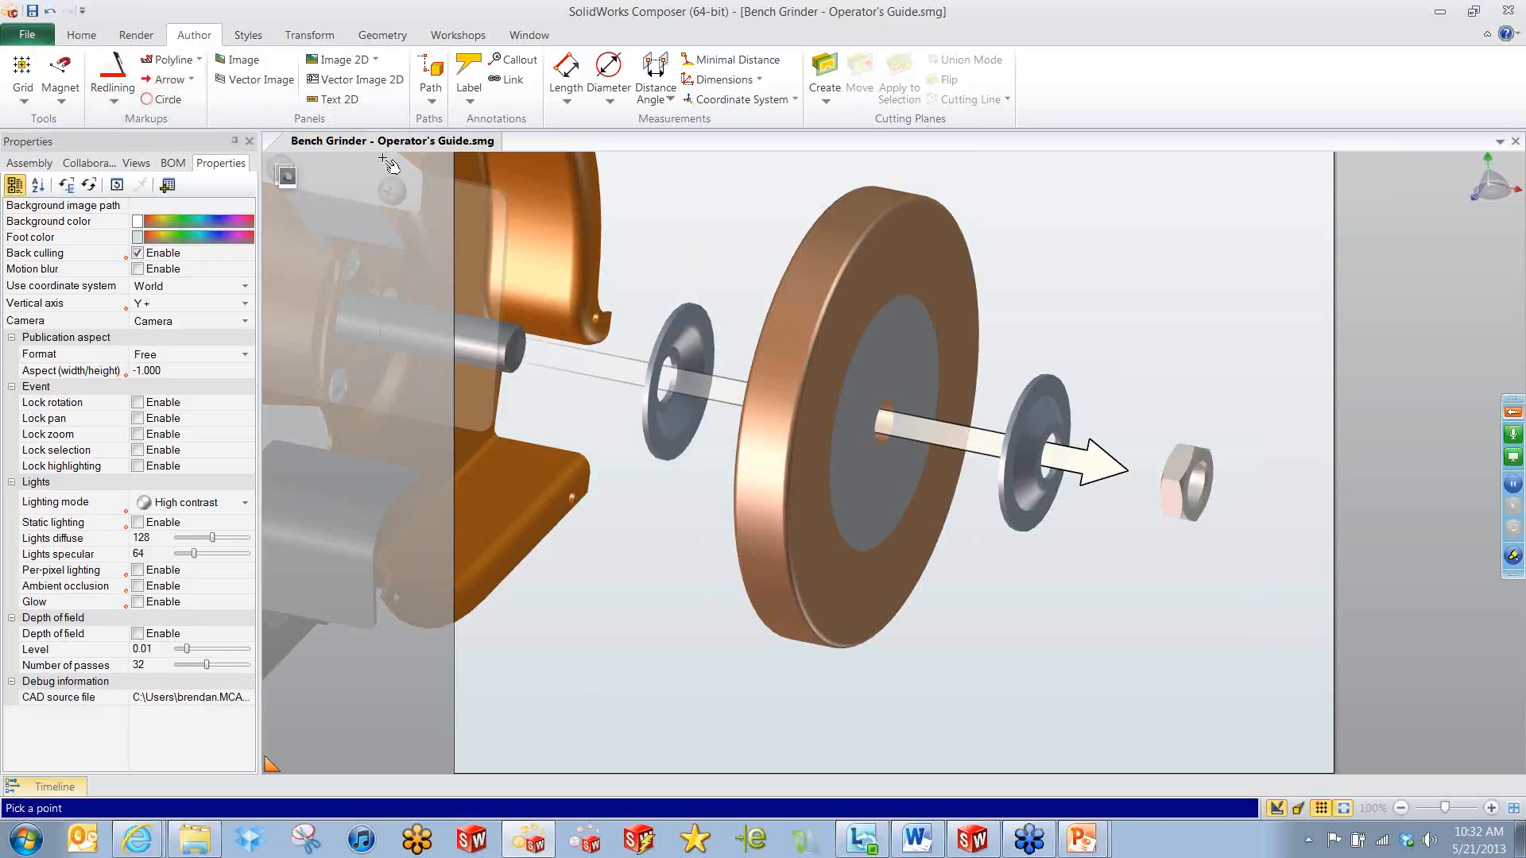
click(940, 314)
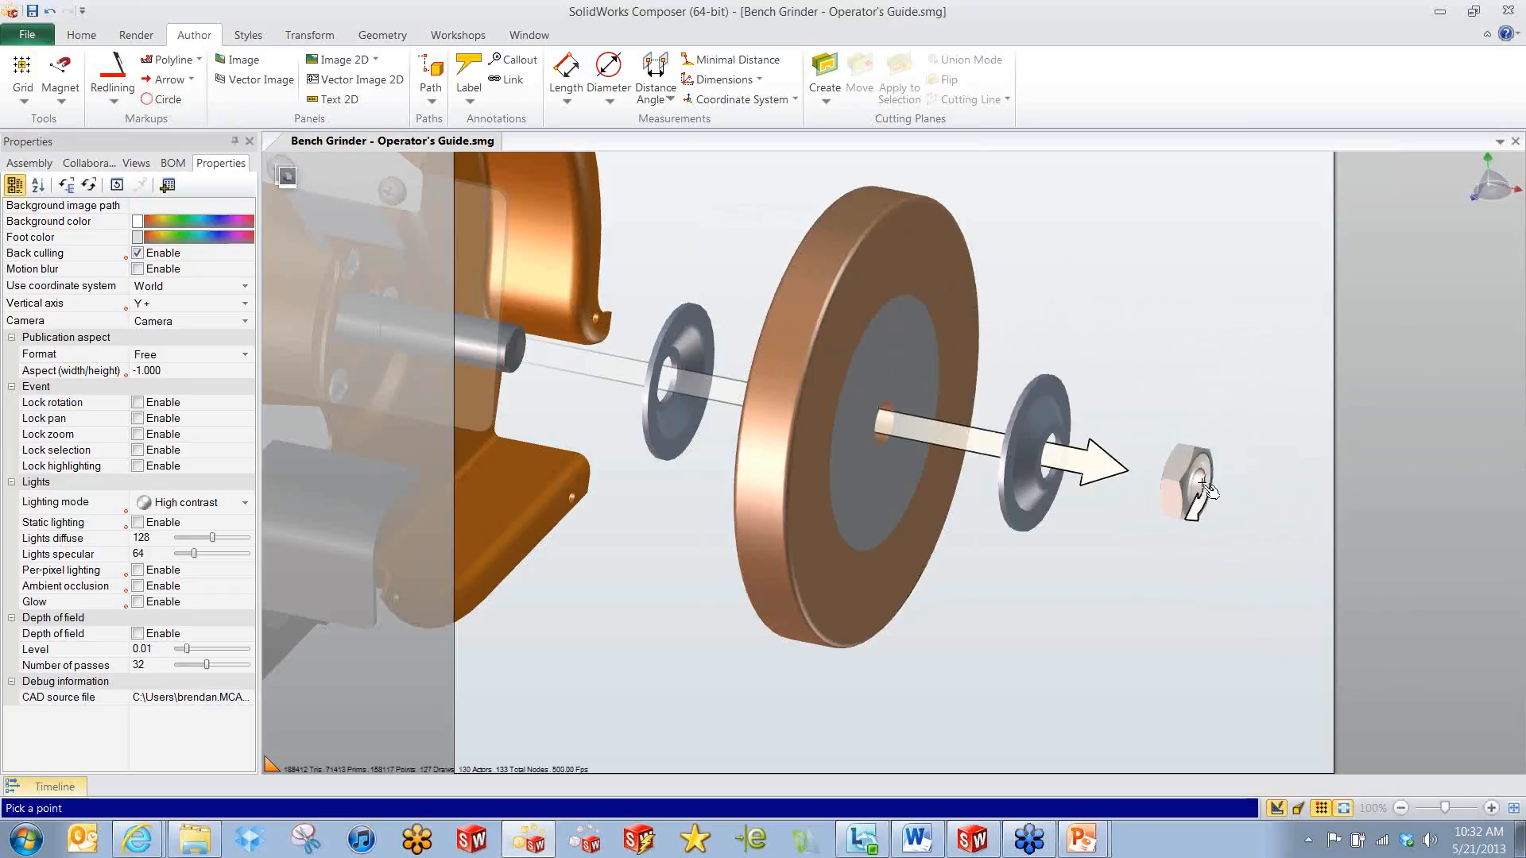
click(1184, 550)
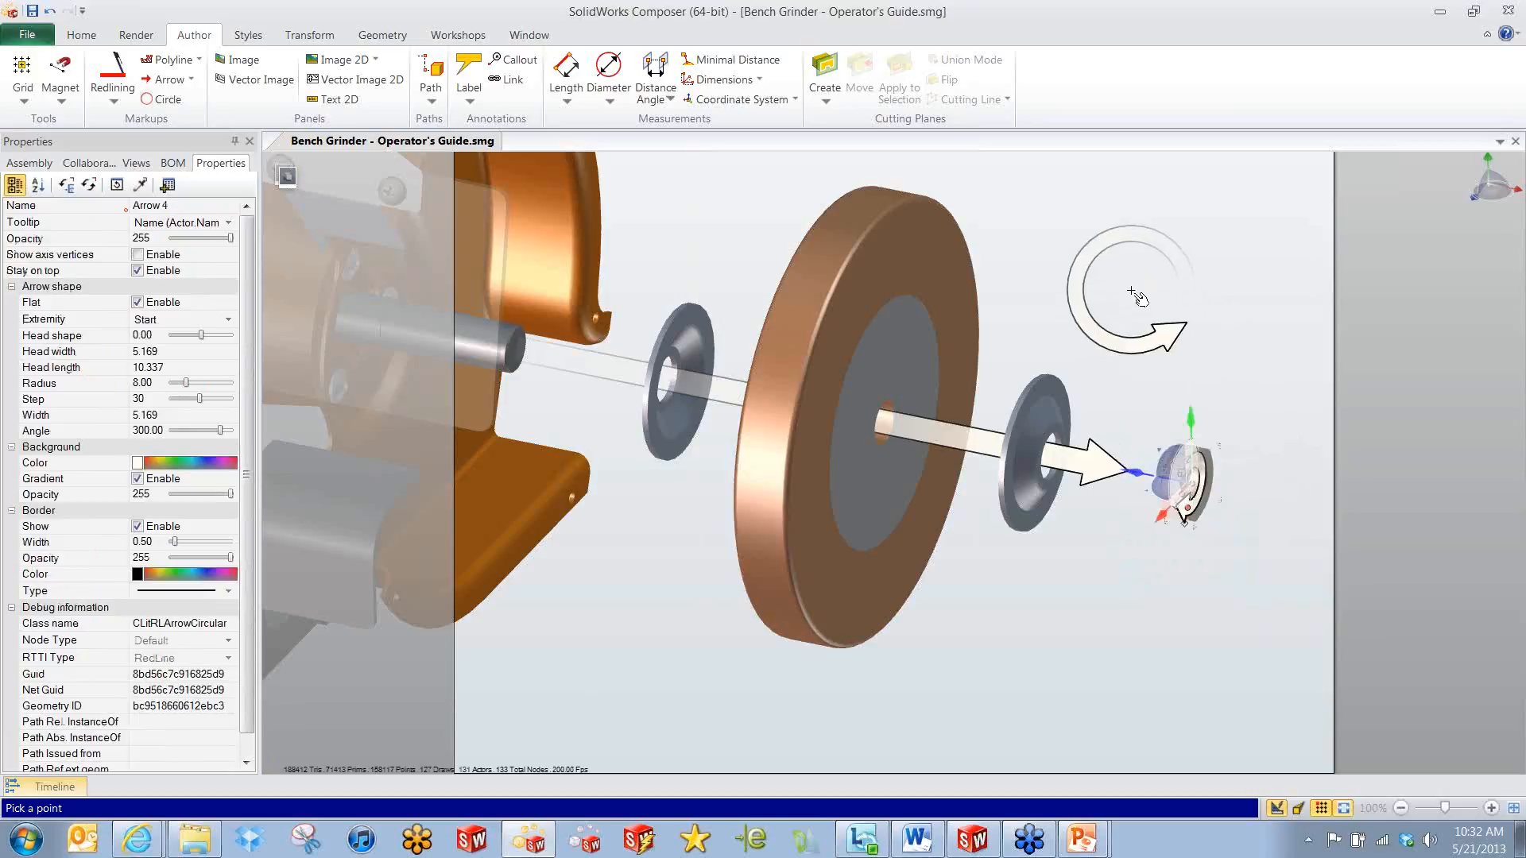
key(Escape)
right_click(1150, 279)
click(1166, 241)
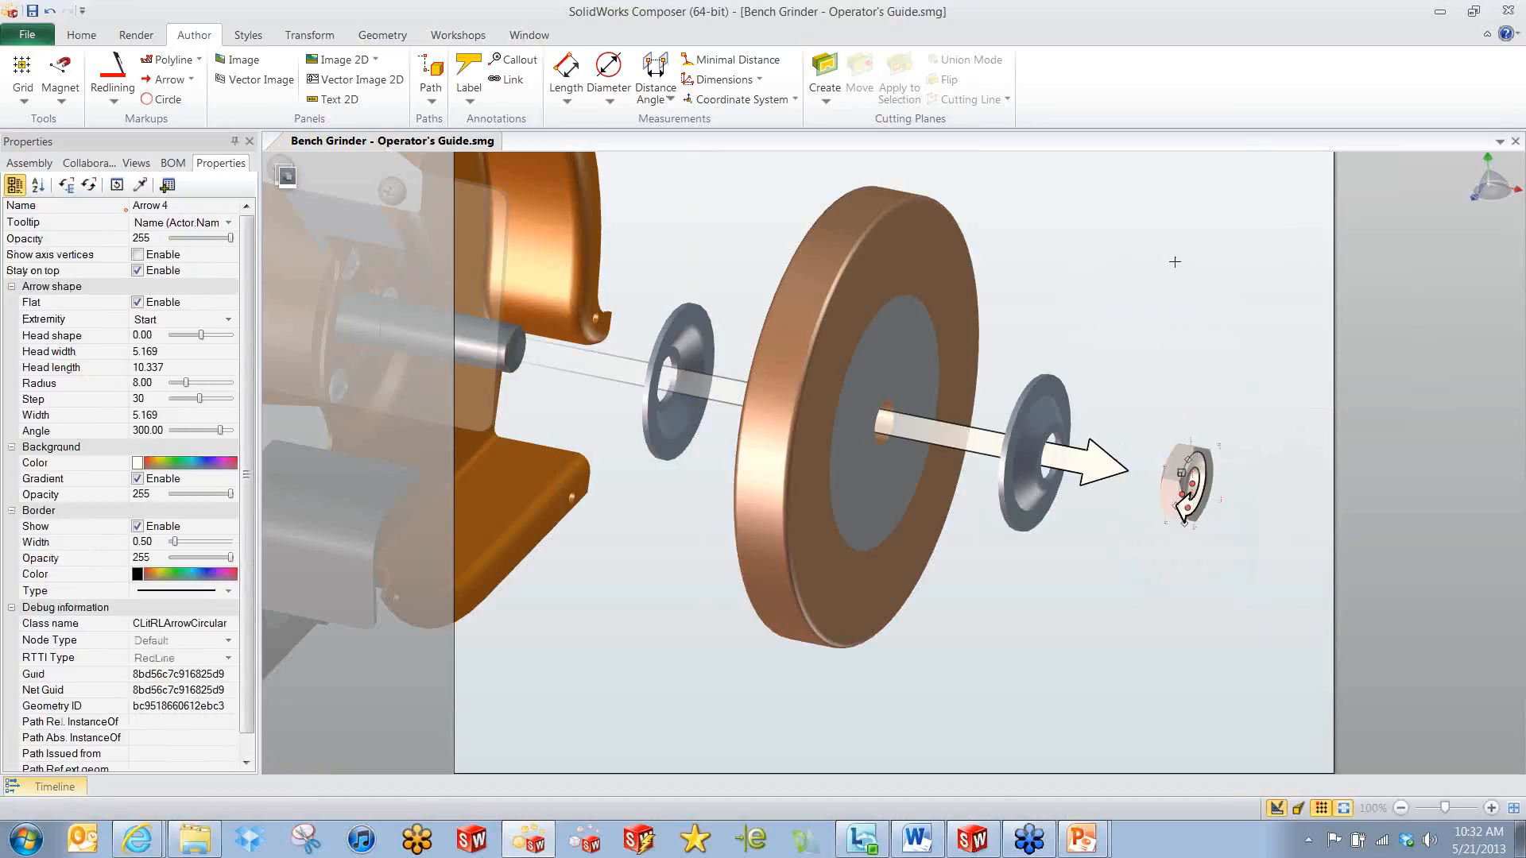
Enlarge the circular arrow to a radius of about 37, set its width to 15, and disable its Flat option.
drag(1181, 473, 1143, 414)
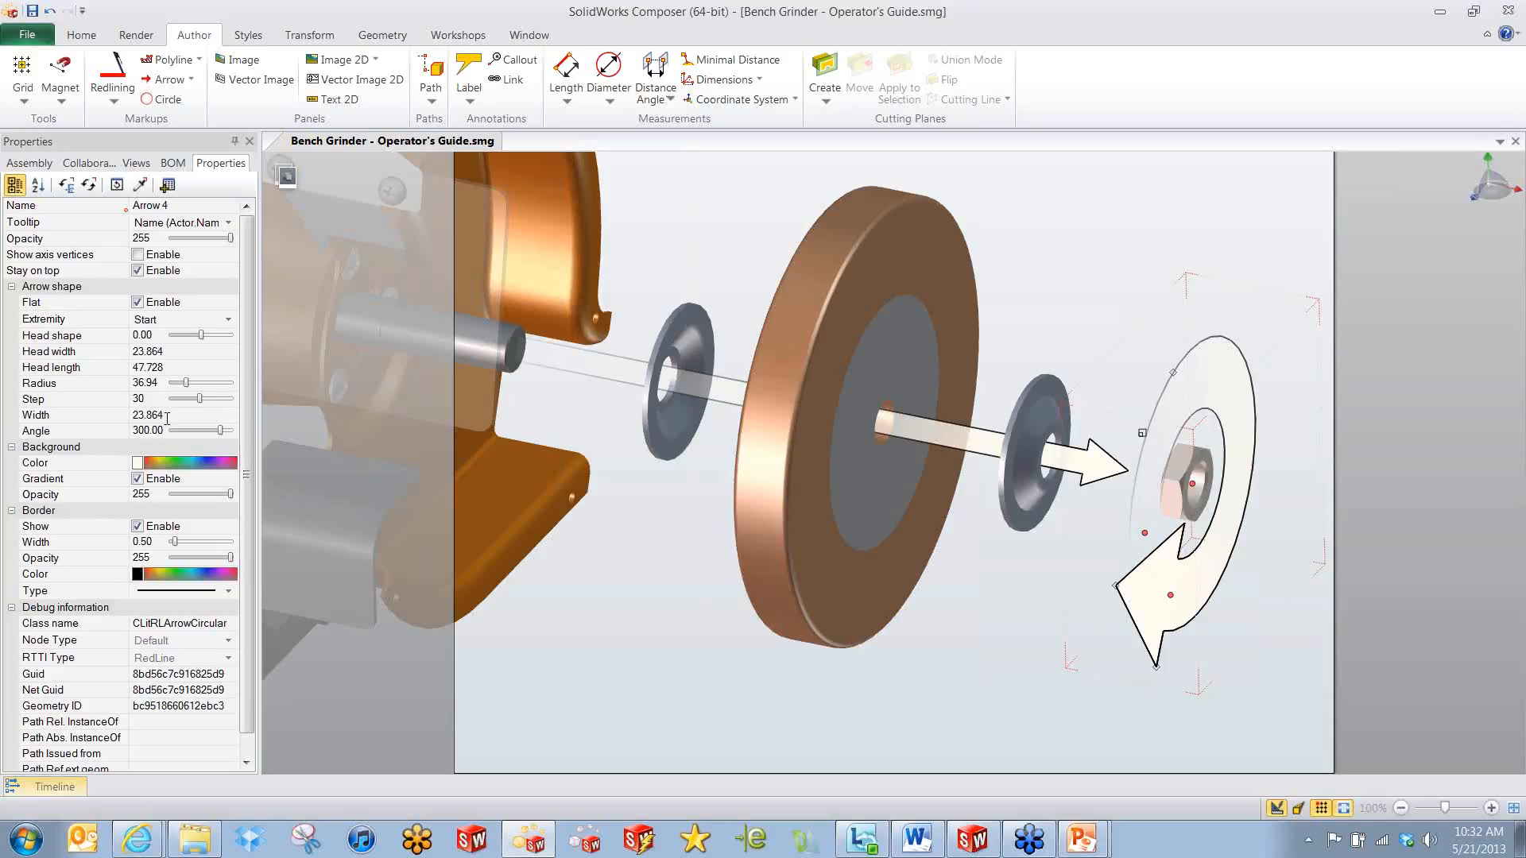
click(114, 415)
text(15)
key(Return)
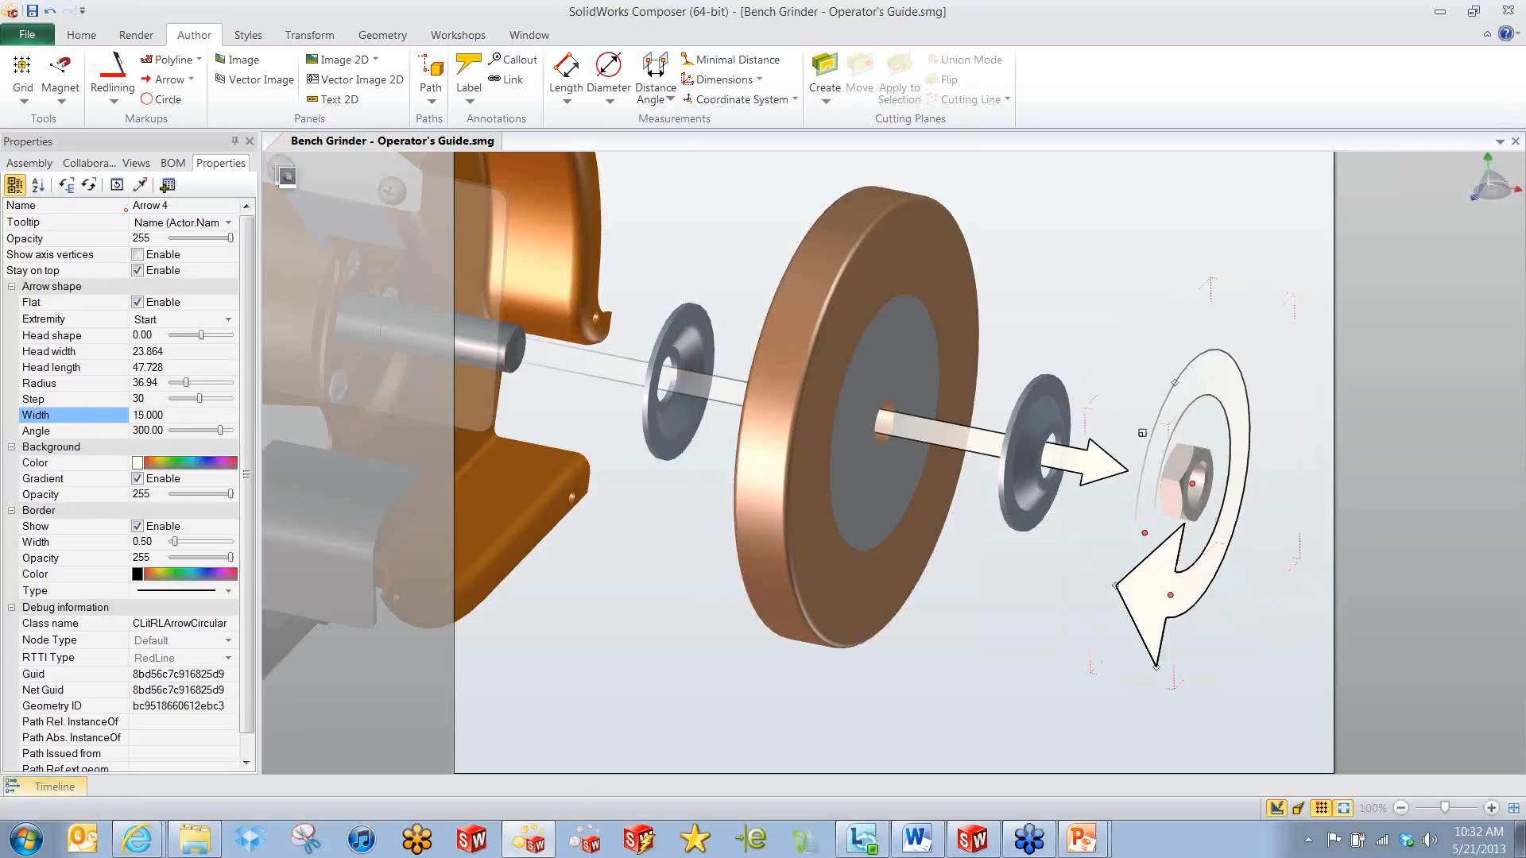
click(138, 303)
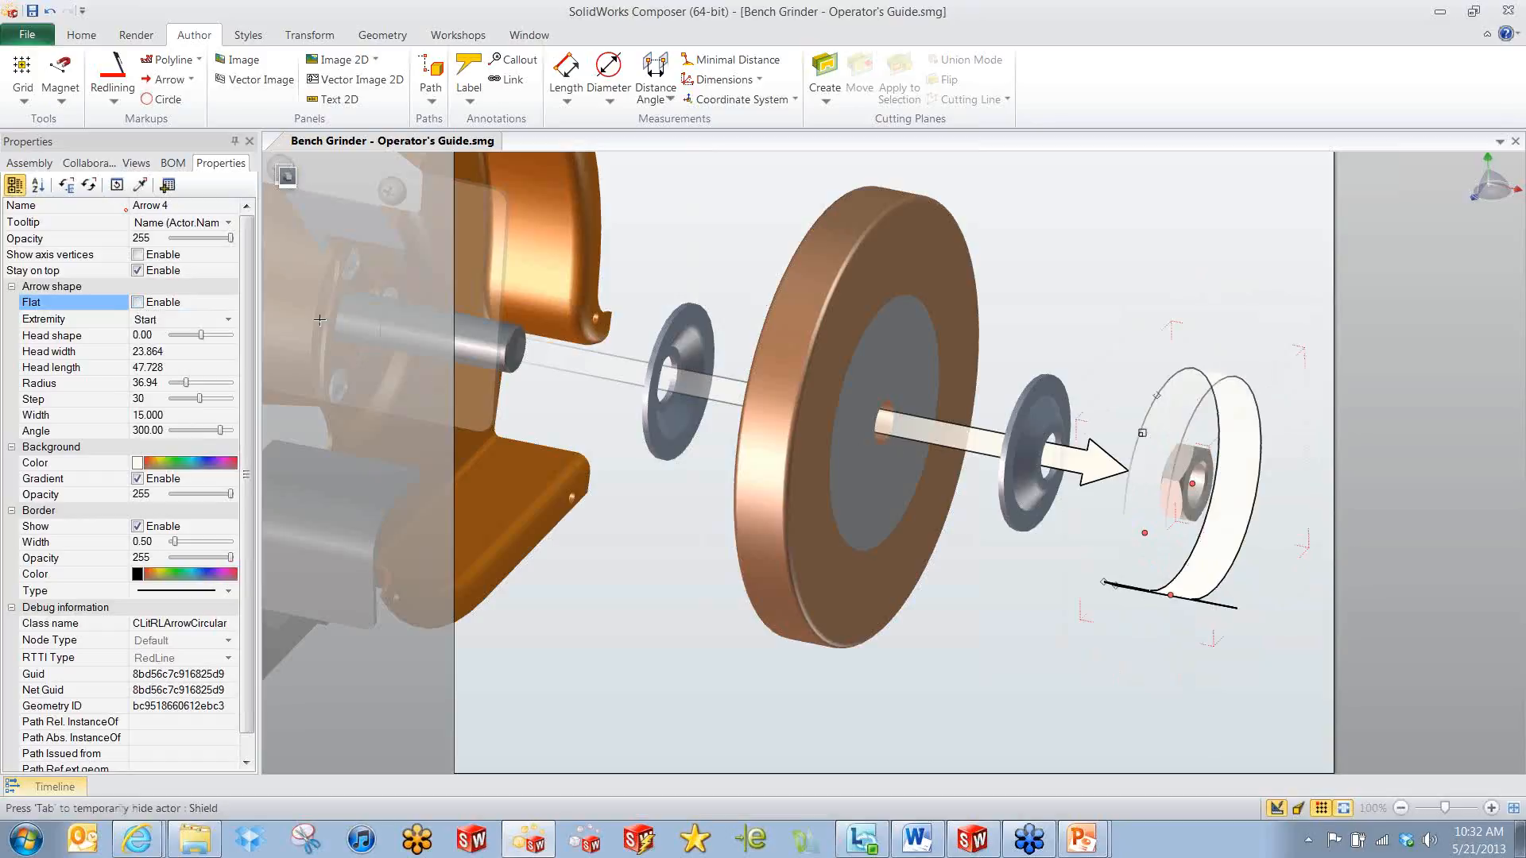
Rotate the circular arrow about the nut's axis so its head points upward, and shrink it to fit closely around the nut.
drag(887, 334, 985, 402)
right_drag(985, 402, 1149, 282)
right_click(1163, 281)
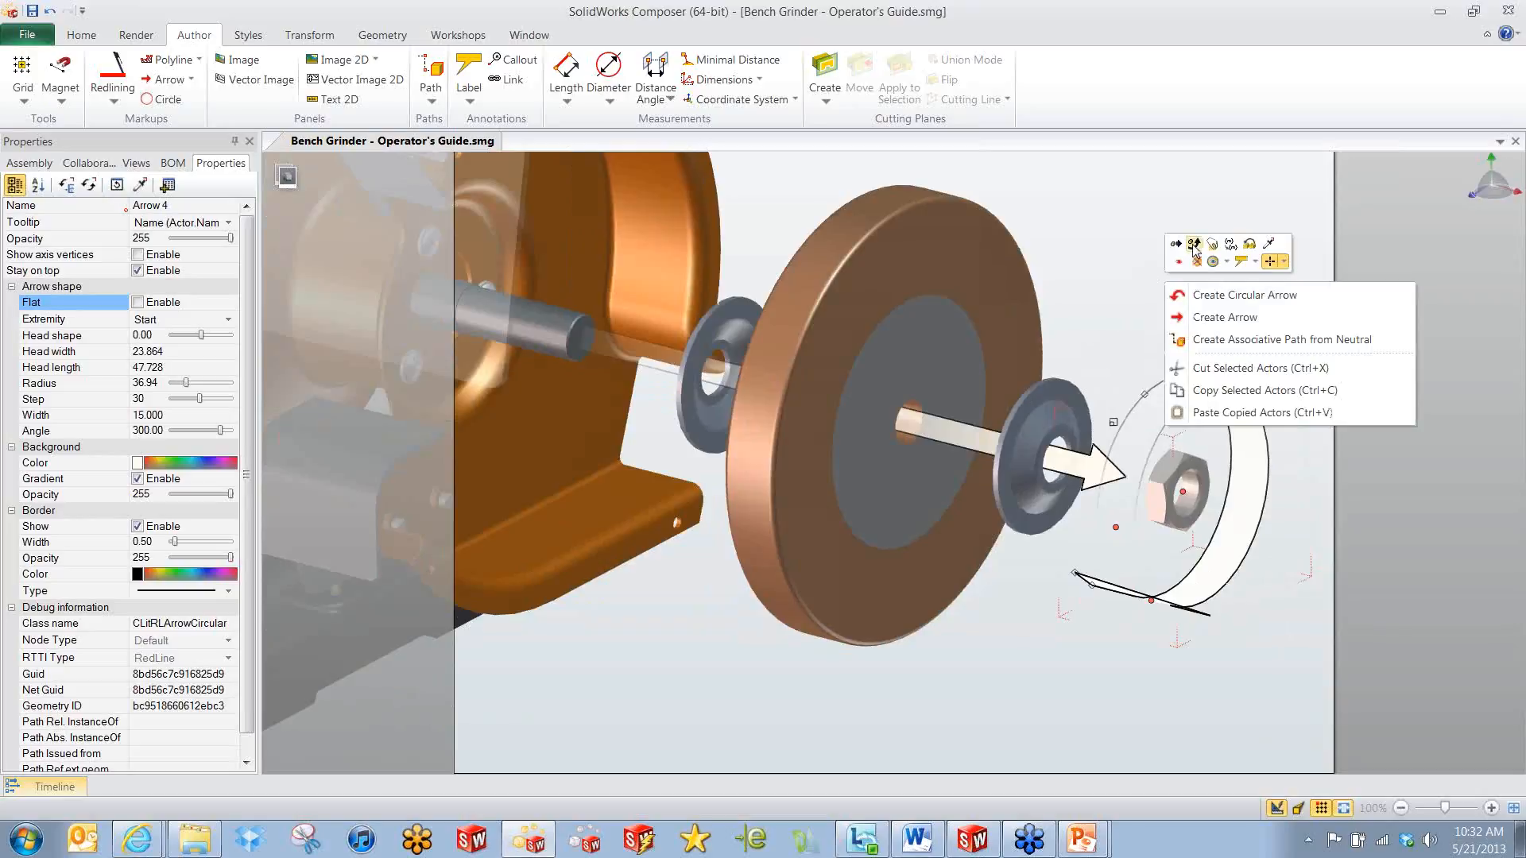
click(1193, 245)
drag(1153, 475, 1302, 446)
right_drag(1070, 322, 1129, 336)
drag(1268, 454, 1220, 456)
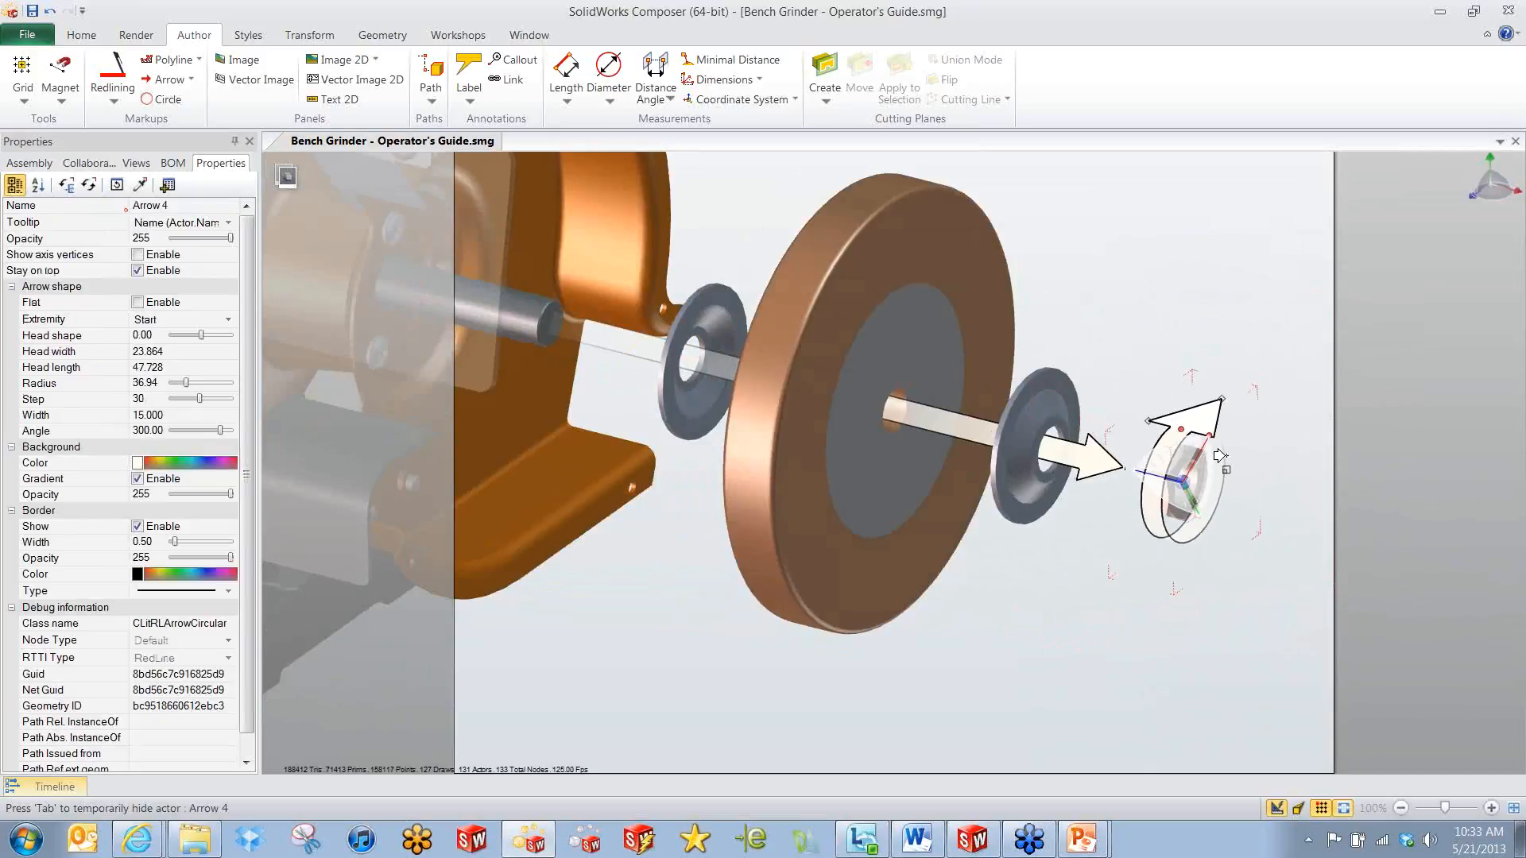
drag(1153, 414, 1053, 383)
click(1217, 379)
Reframe the exploded grinding wheel assembly with its two arrows and update View 3.
middle_drag(1126, 348, 1146, 358)
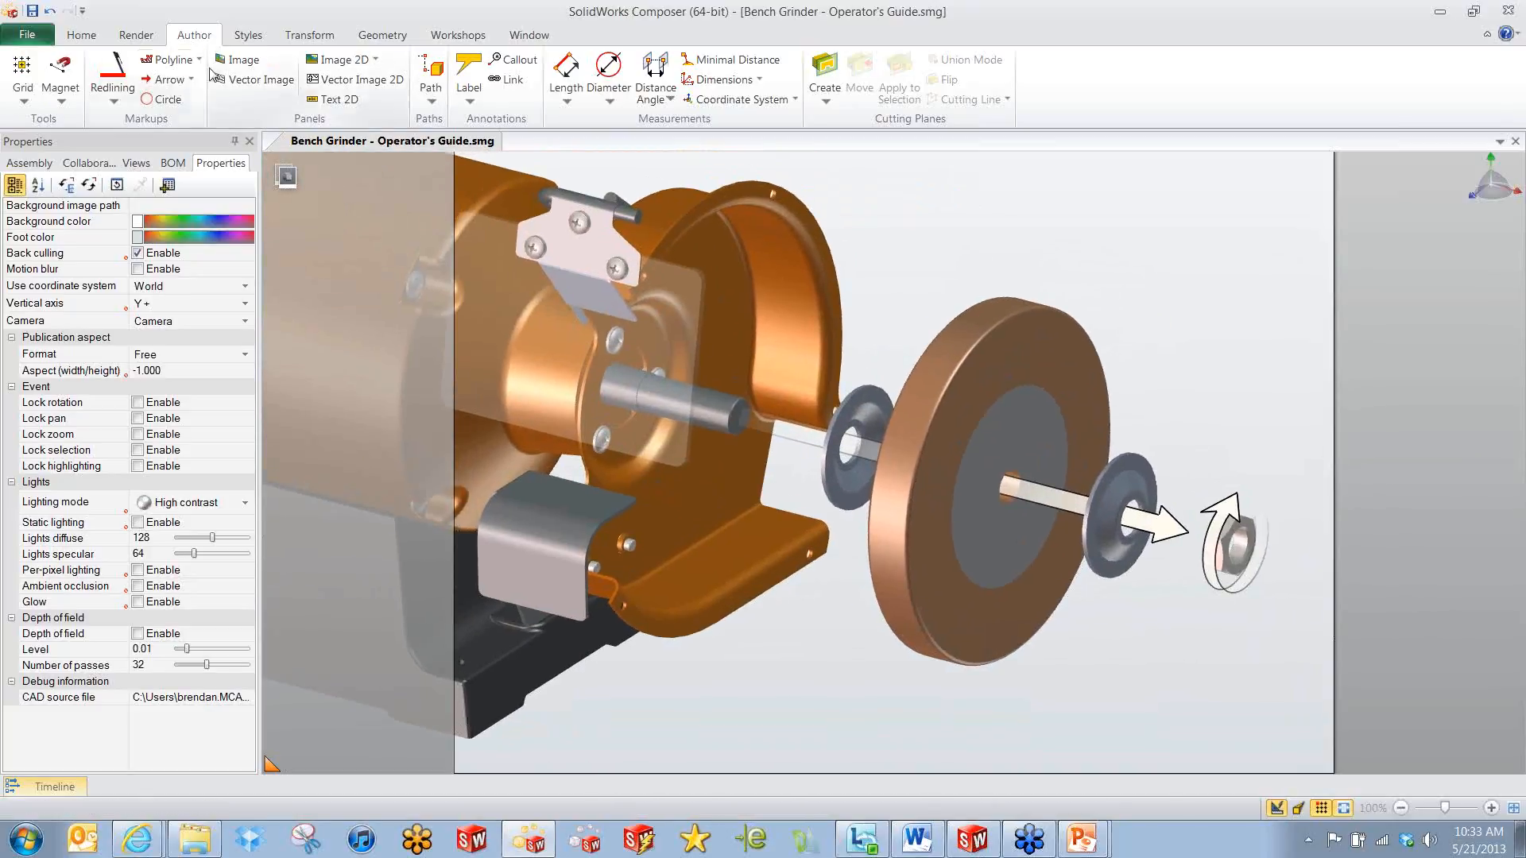
click(136, 163)
right_click(70, 352)
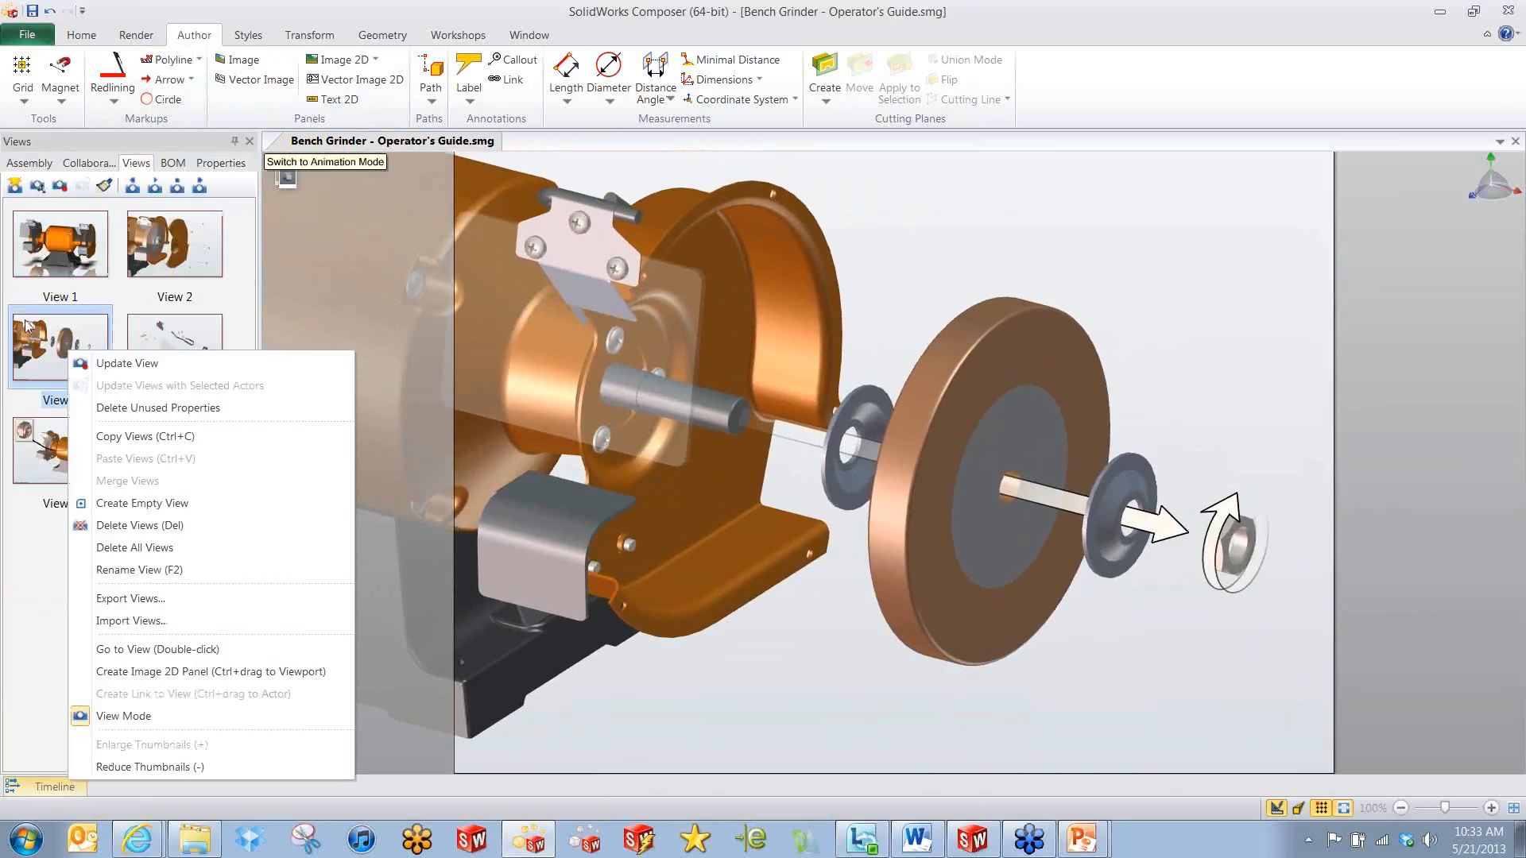
key(Escape)
Go to View 4 with the exploded eye-shield parts and open the BOM workshop.
click(175, 347)
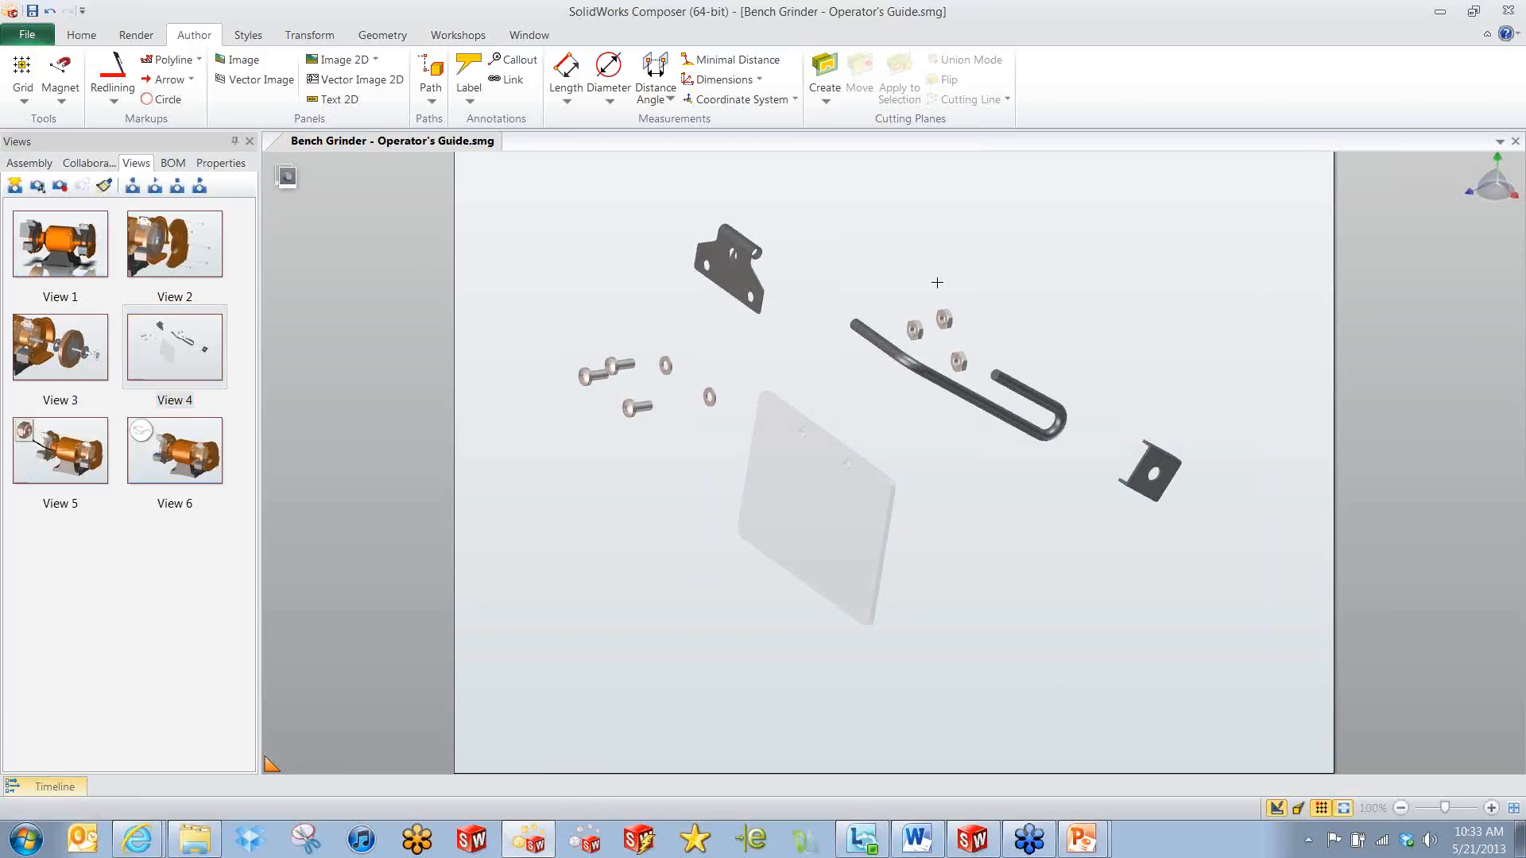
middle_drag(1036, 284, 950, 277)
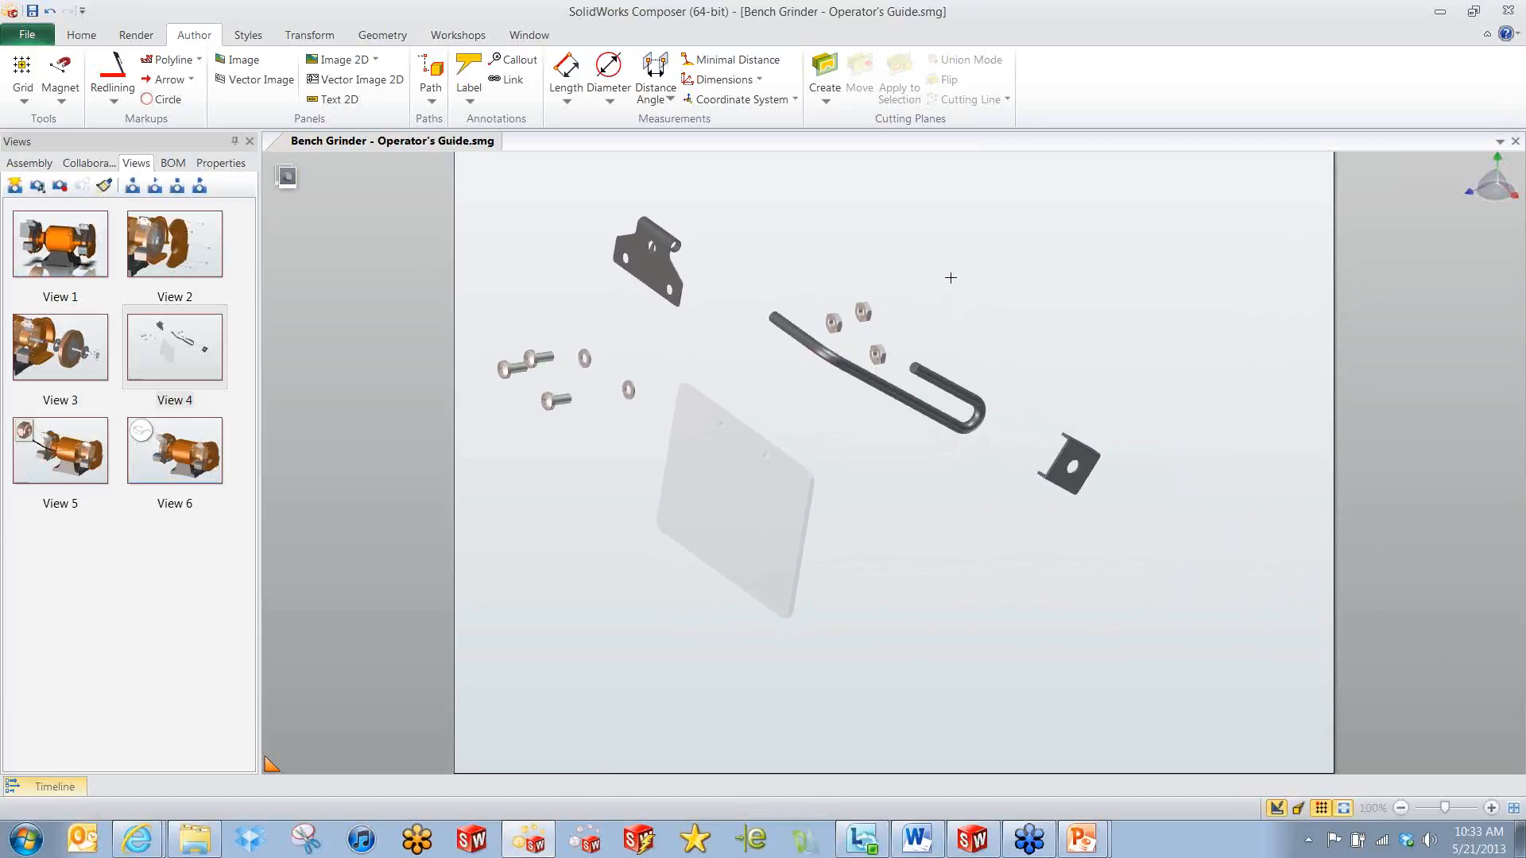
click(458, 35)
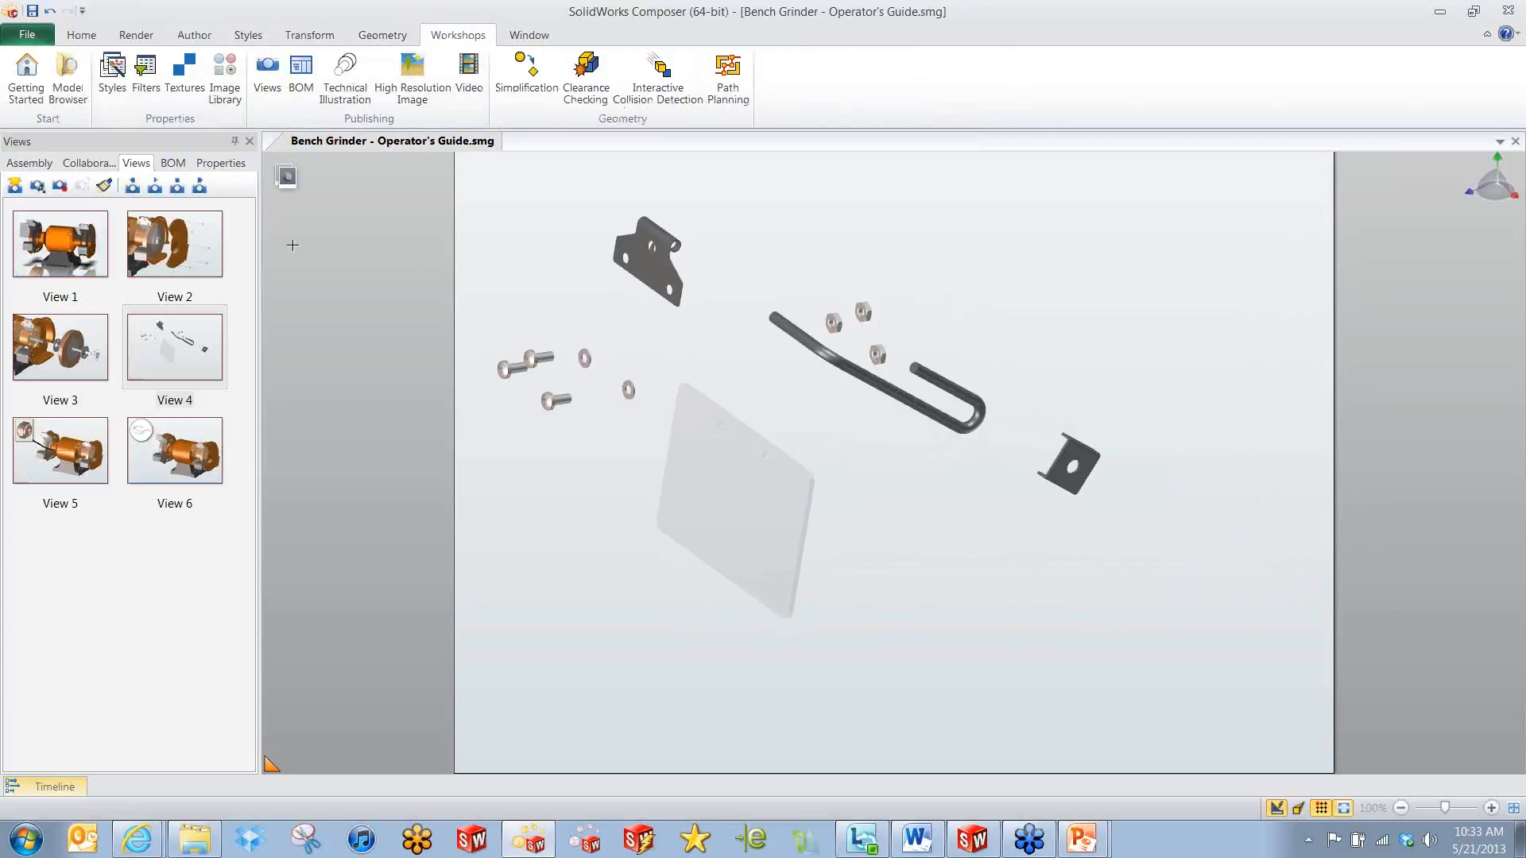
click(301, 89)
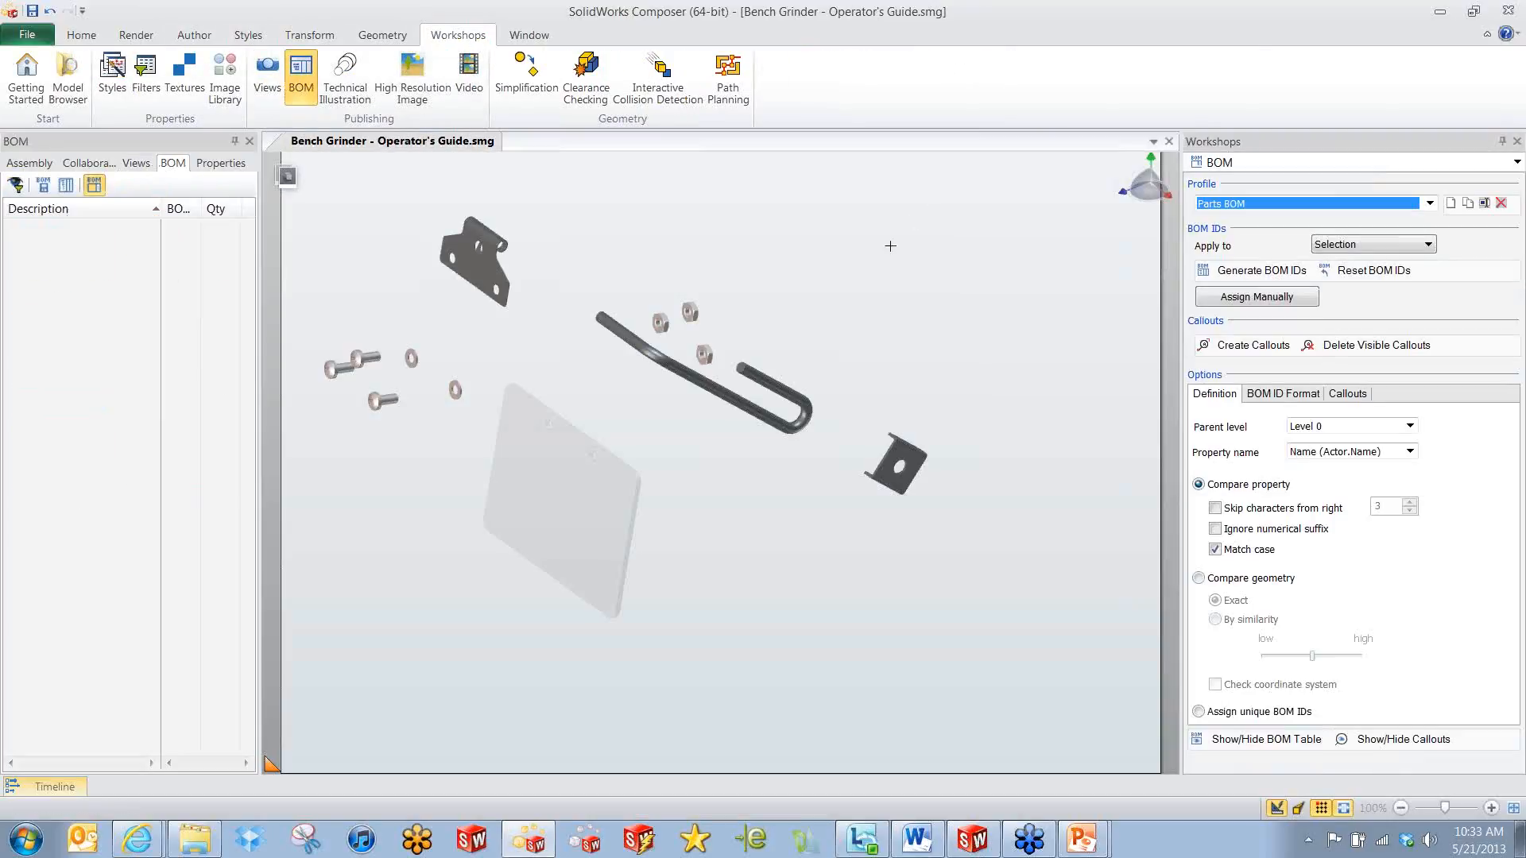
Select the three bolts, three nuts and two brackets, and create associative paths from neutral for them.
drag(340, 331, 389, 438)
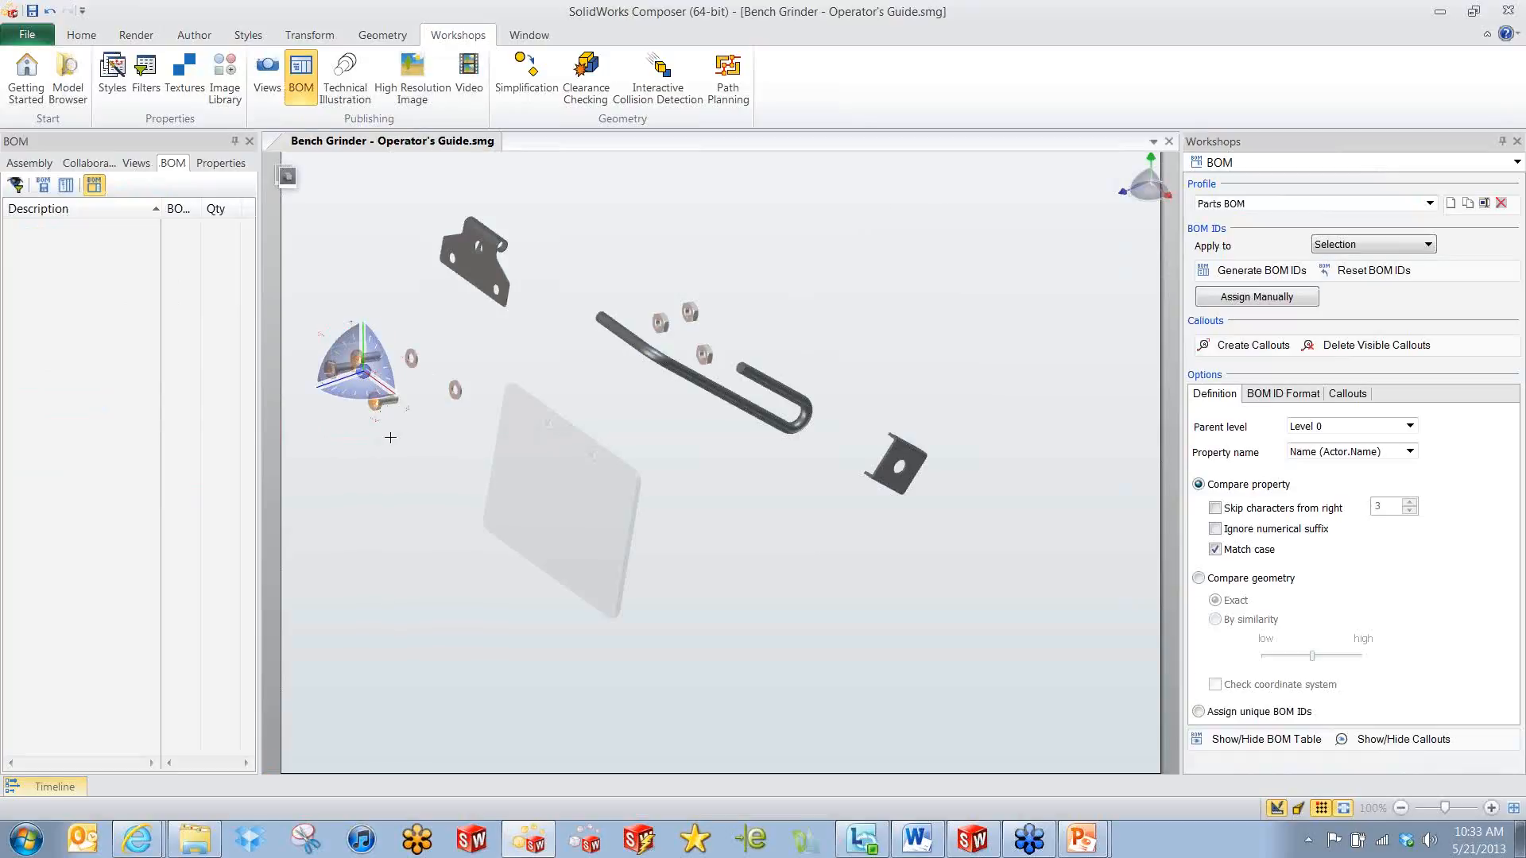
ctrl+drag(653, 285, 729, 333)
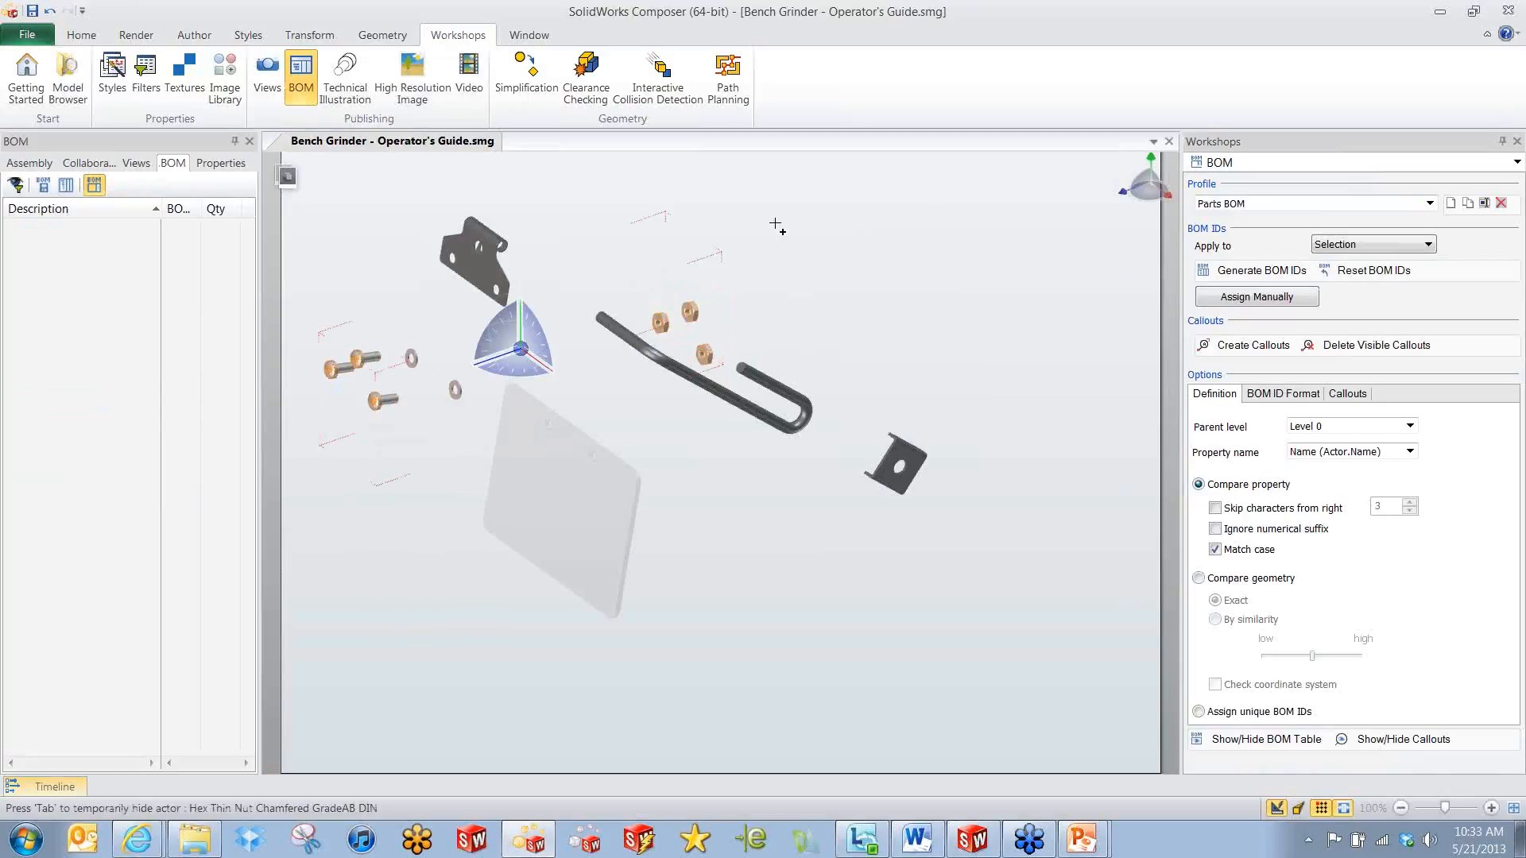
click(498, 237)
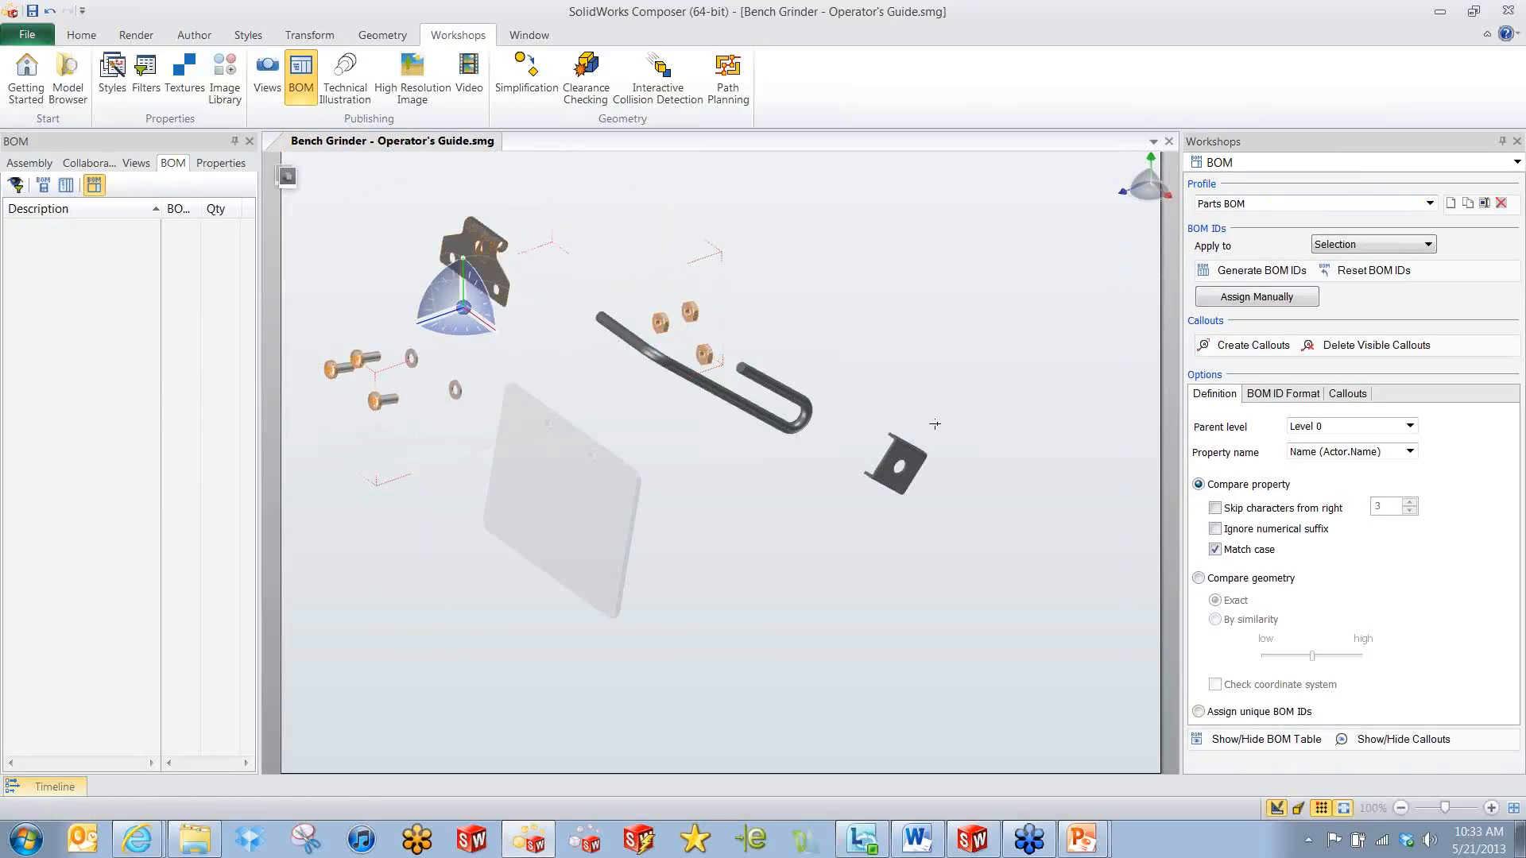
ctrl+click(922, 453)
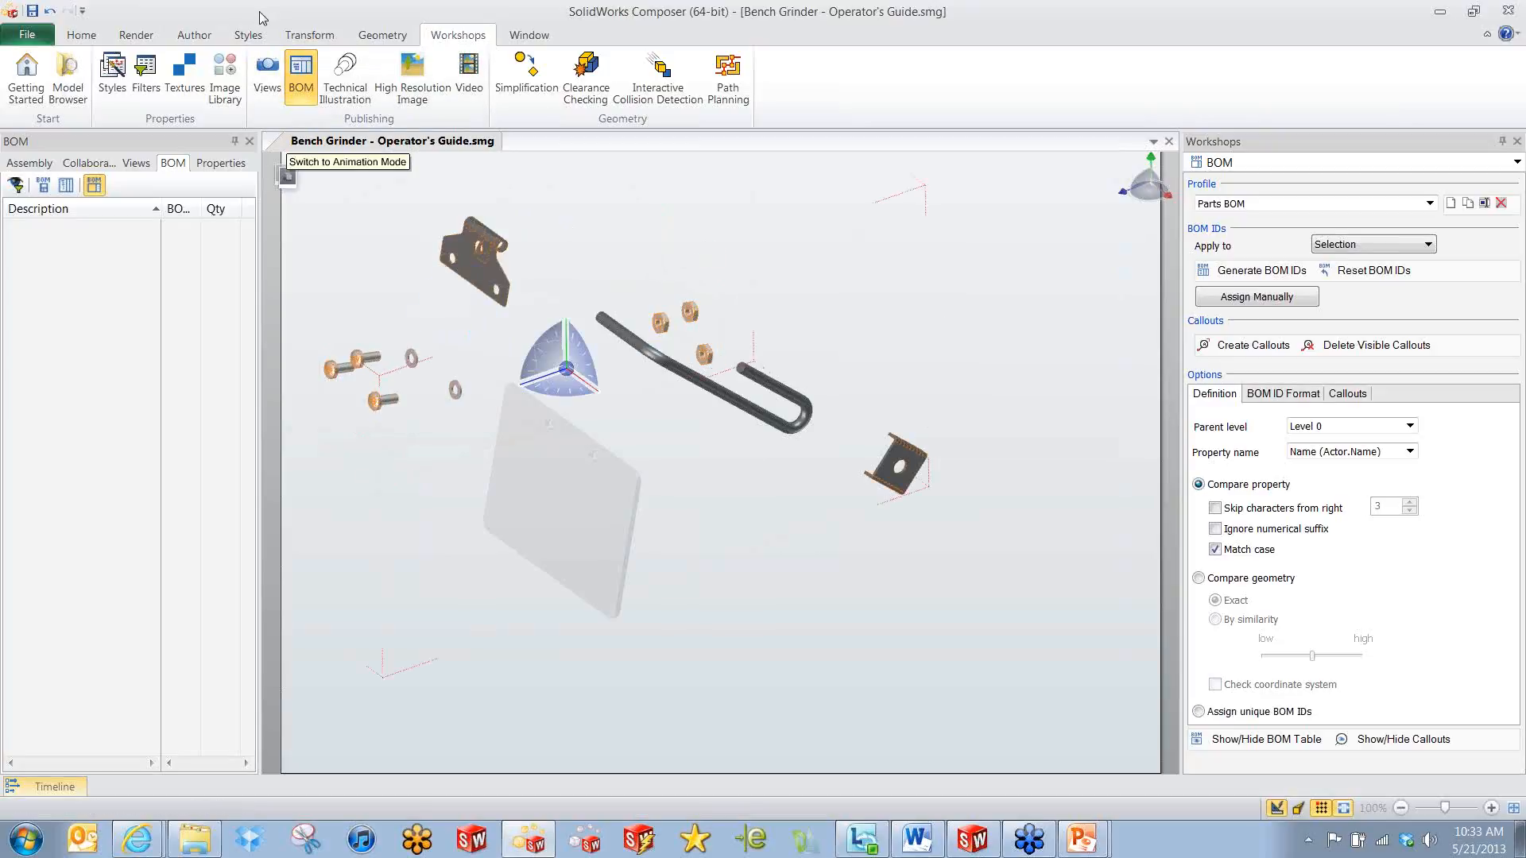
click(191, 35)
click(430, 88)
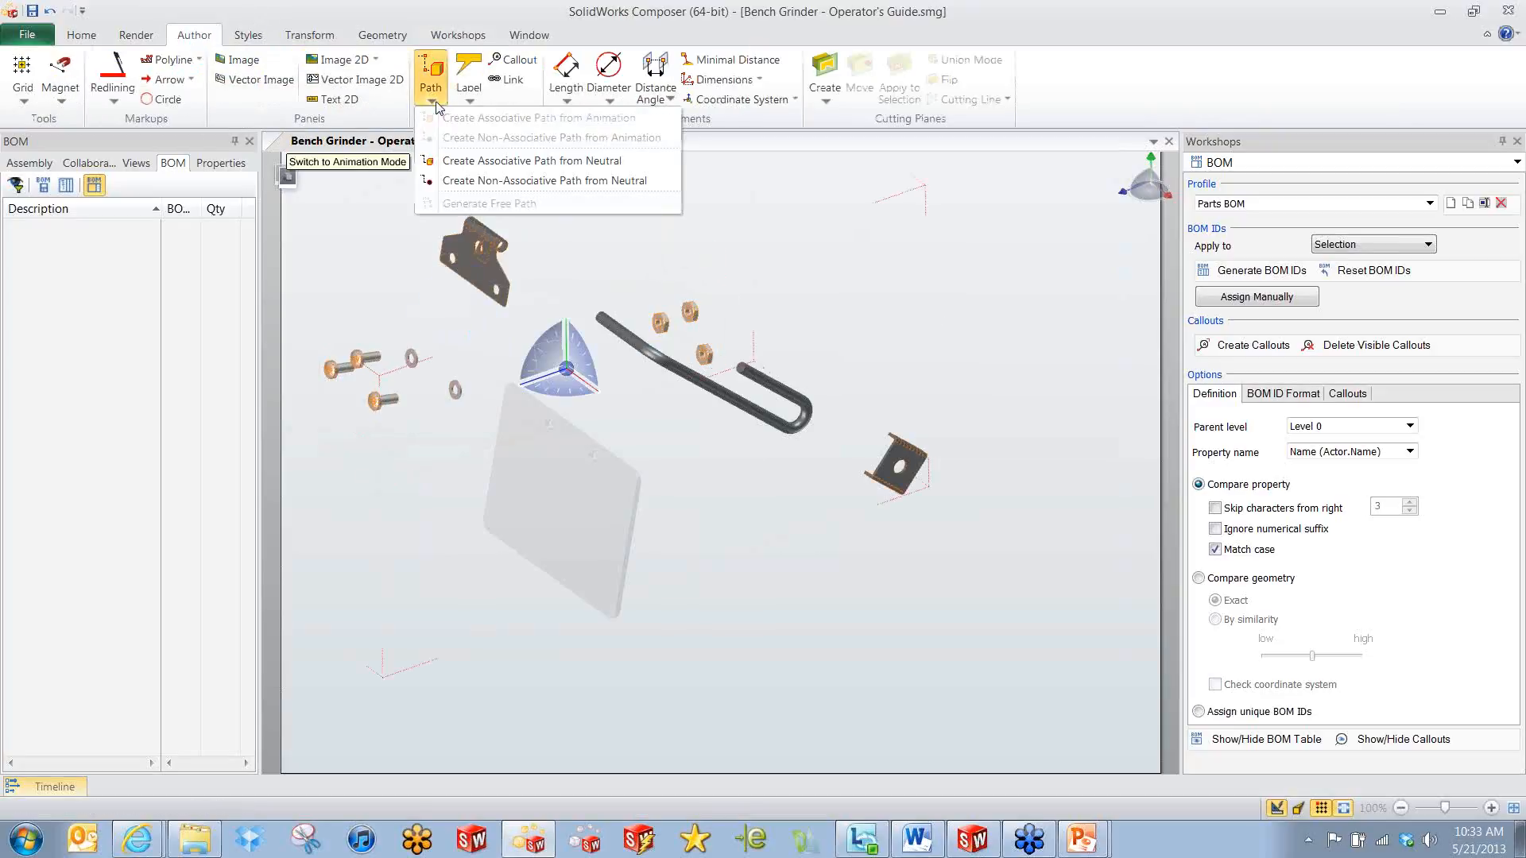
click(460, 160)
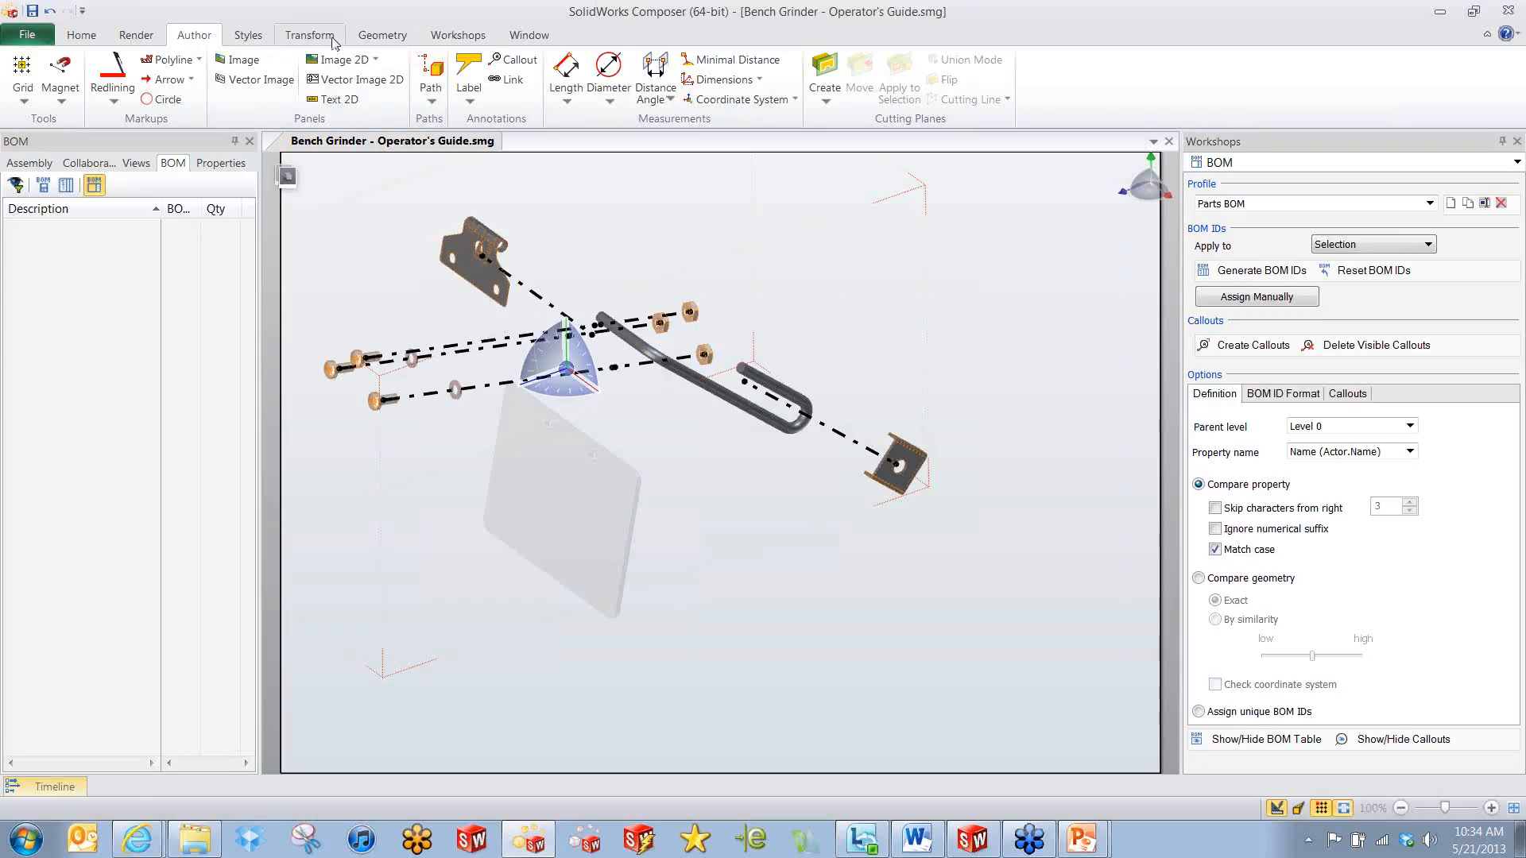
Select the eight visible associative paths among the collaborative actors and apply the explode line style to them.
click(266, 38)
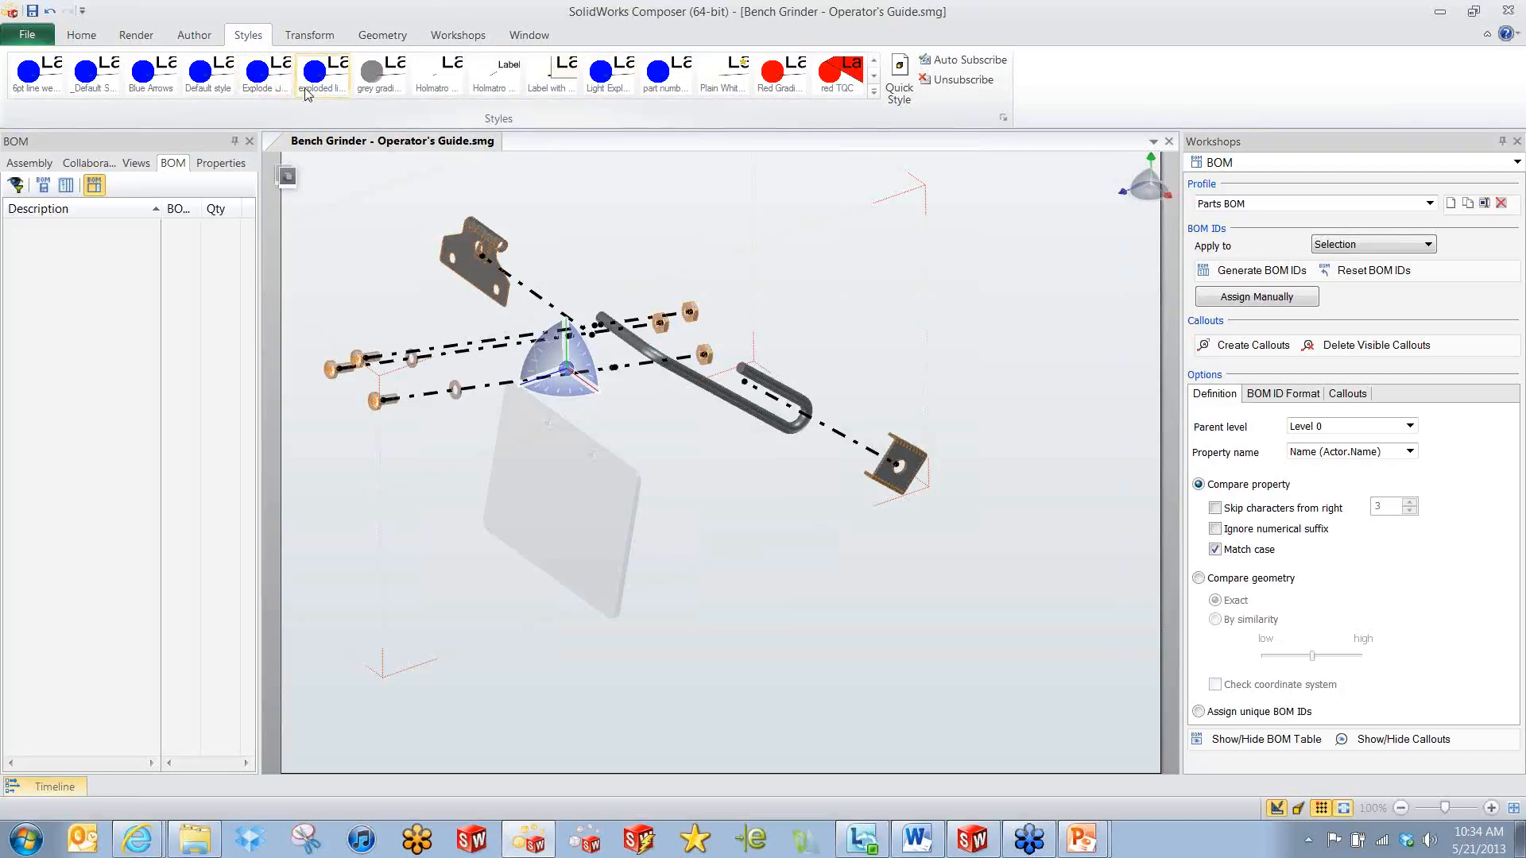
click(827, 248)
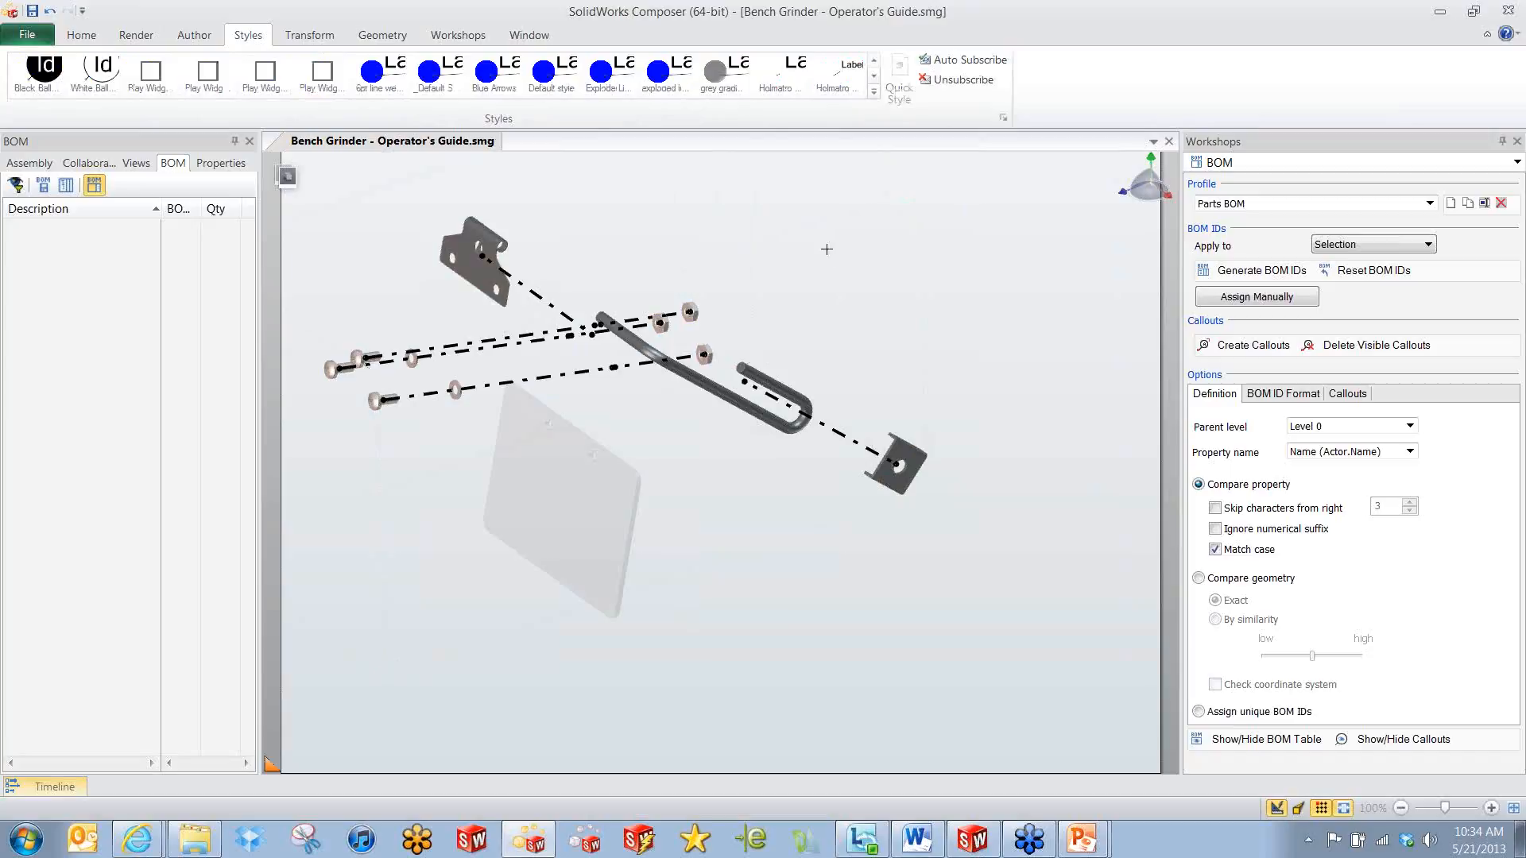
click(89, 163)
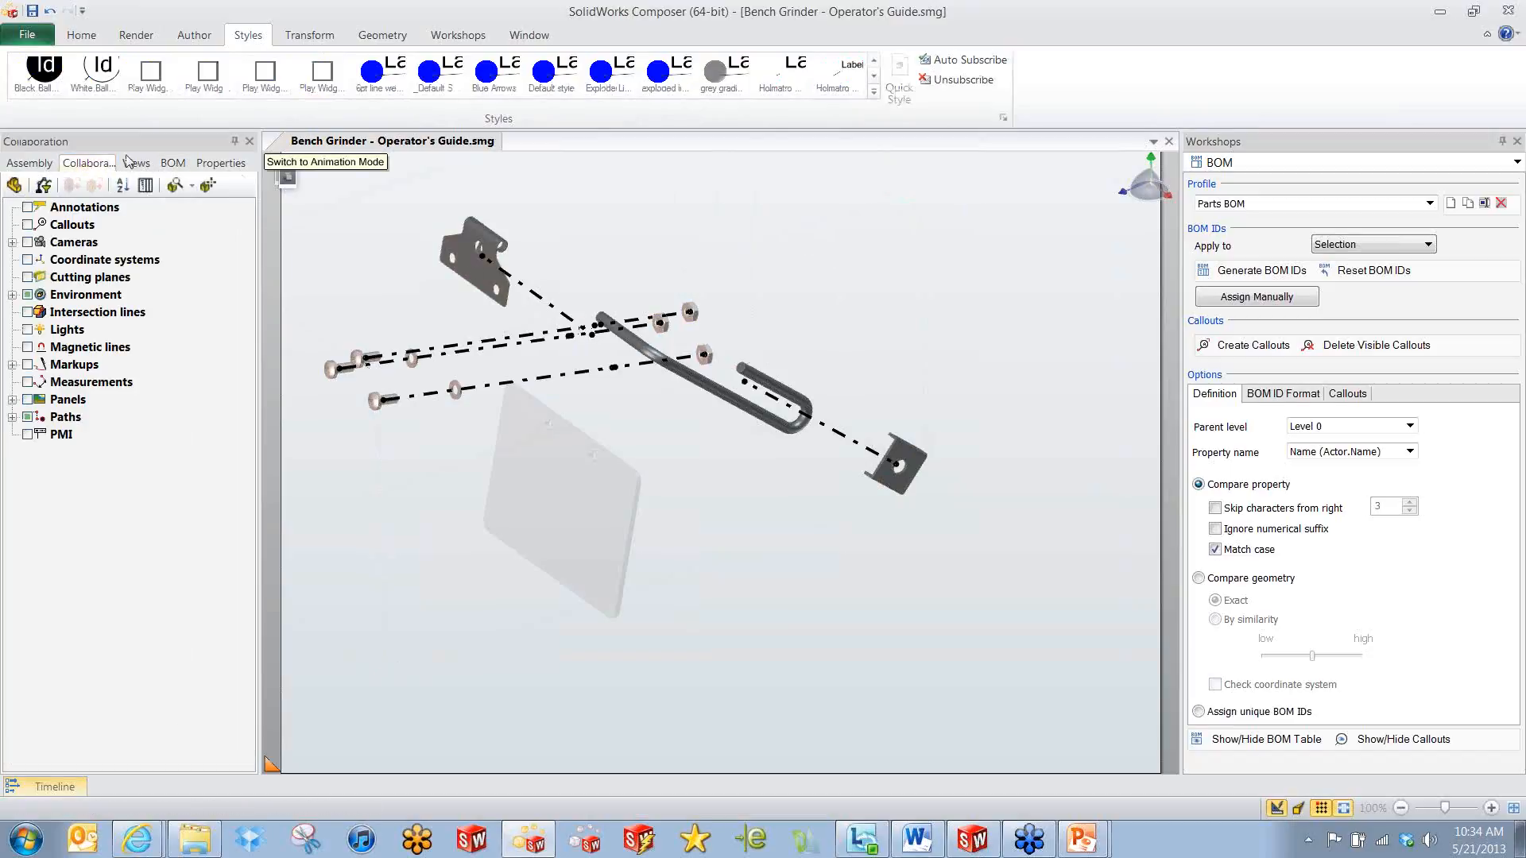
click(12, 242)
click(12, 241)
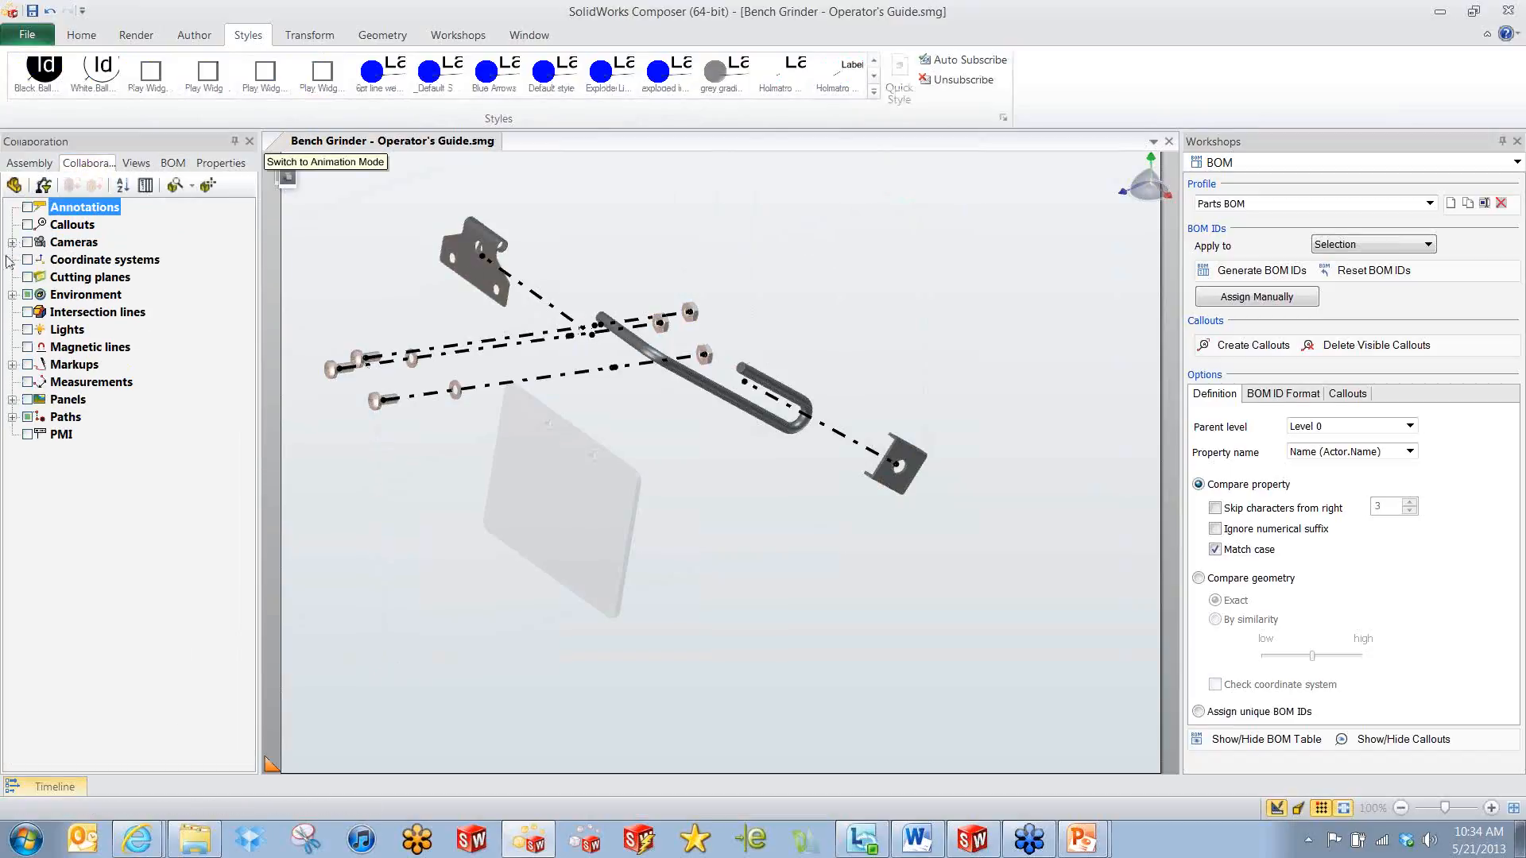
click(12, 365)
click(11, 364)
click(12, 418)
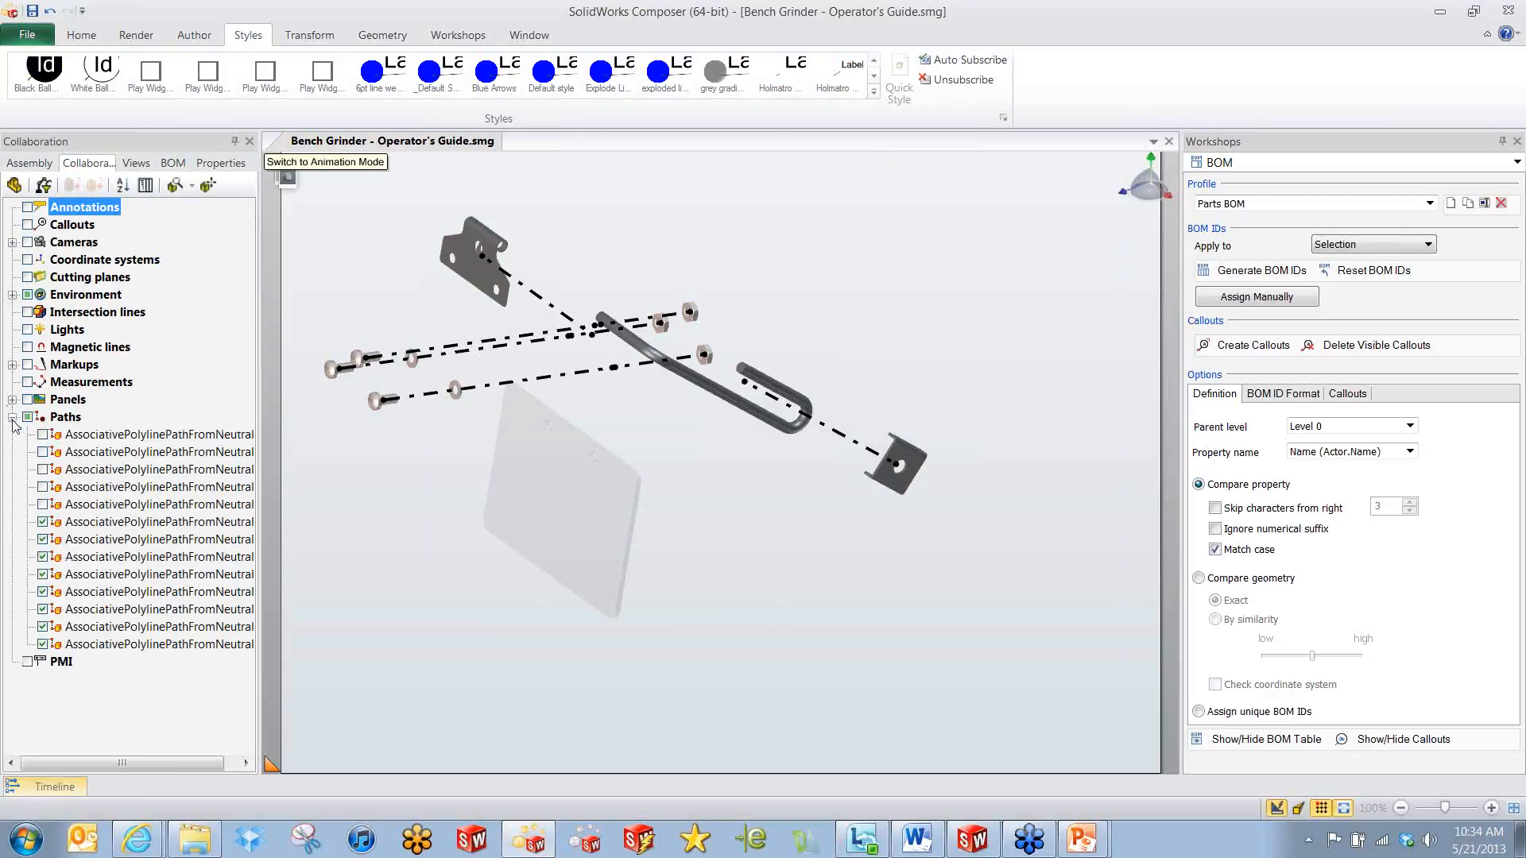
click(111, 522)
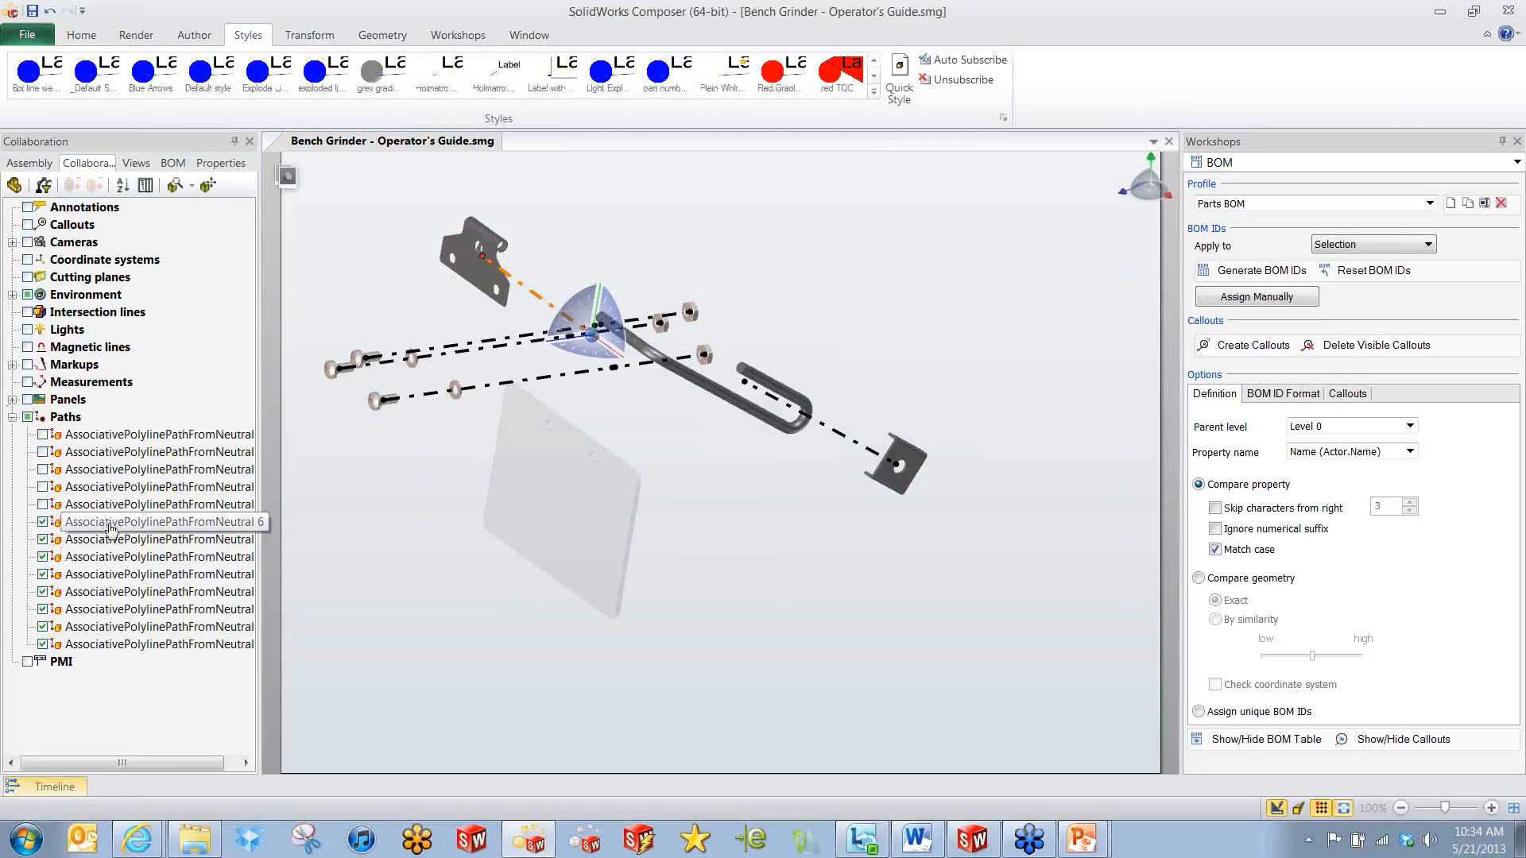
shift+click(130, 646)
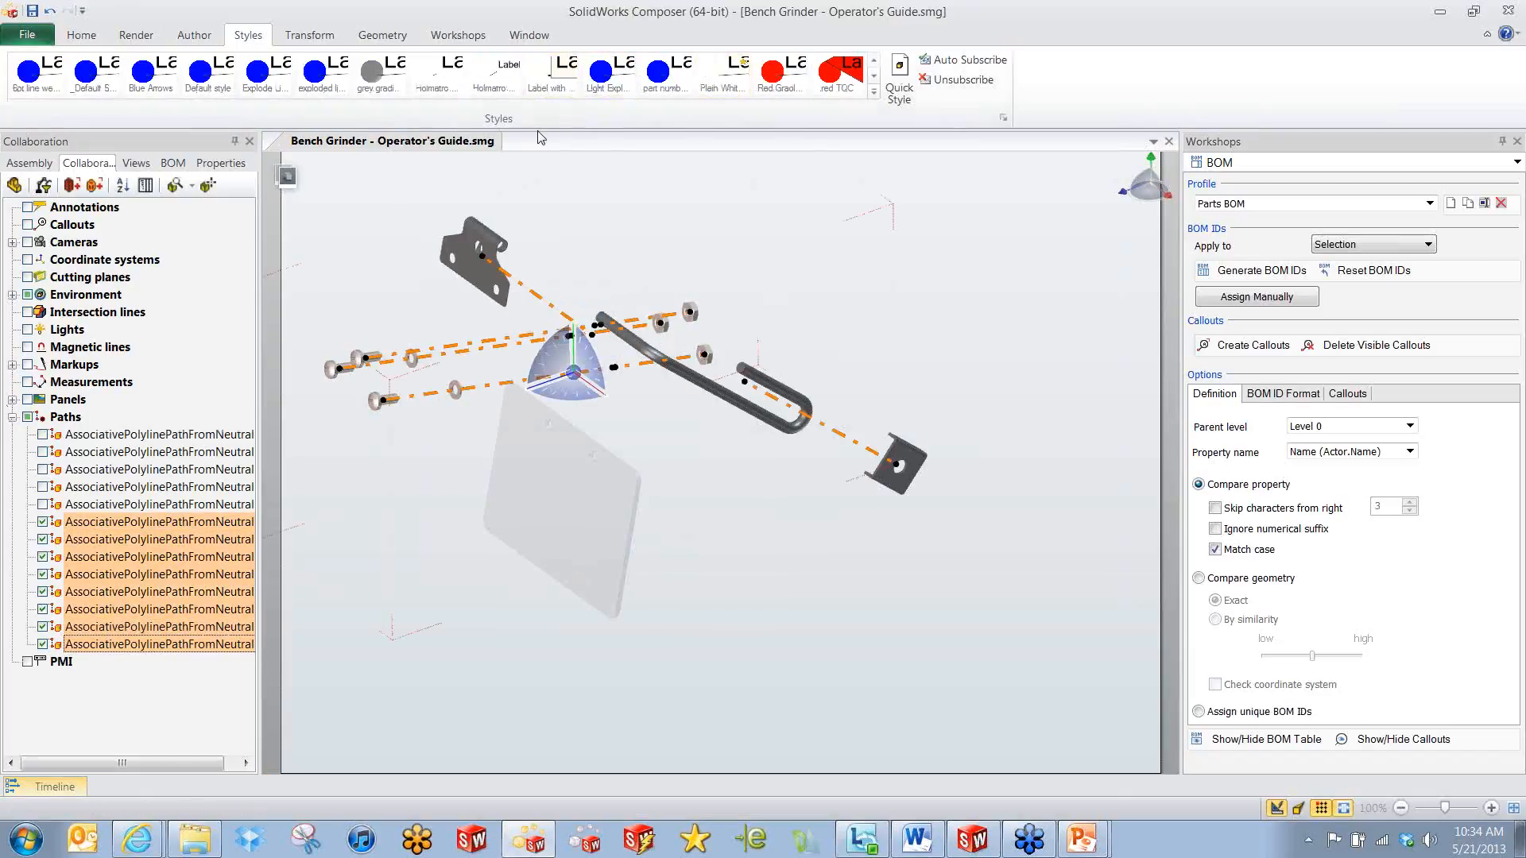
click(273, 86)
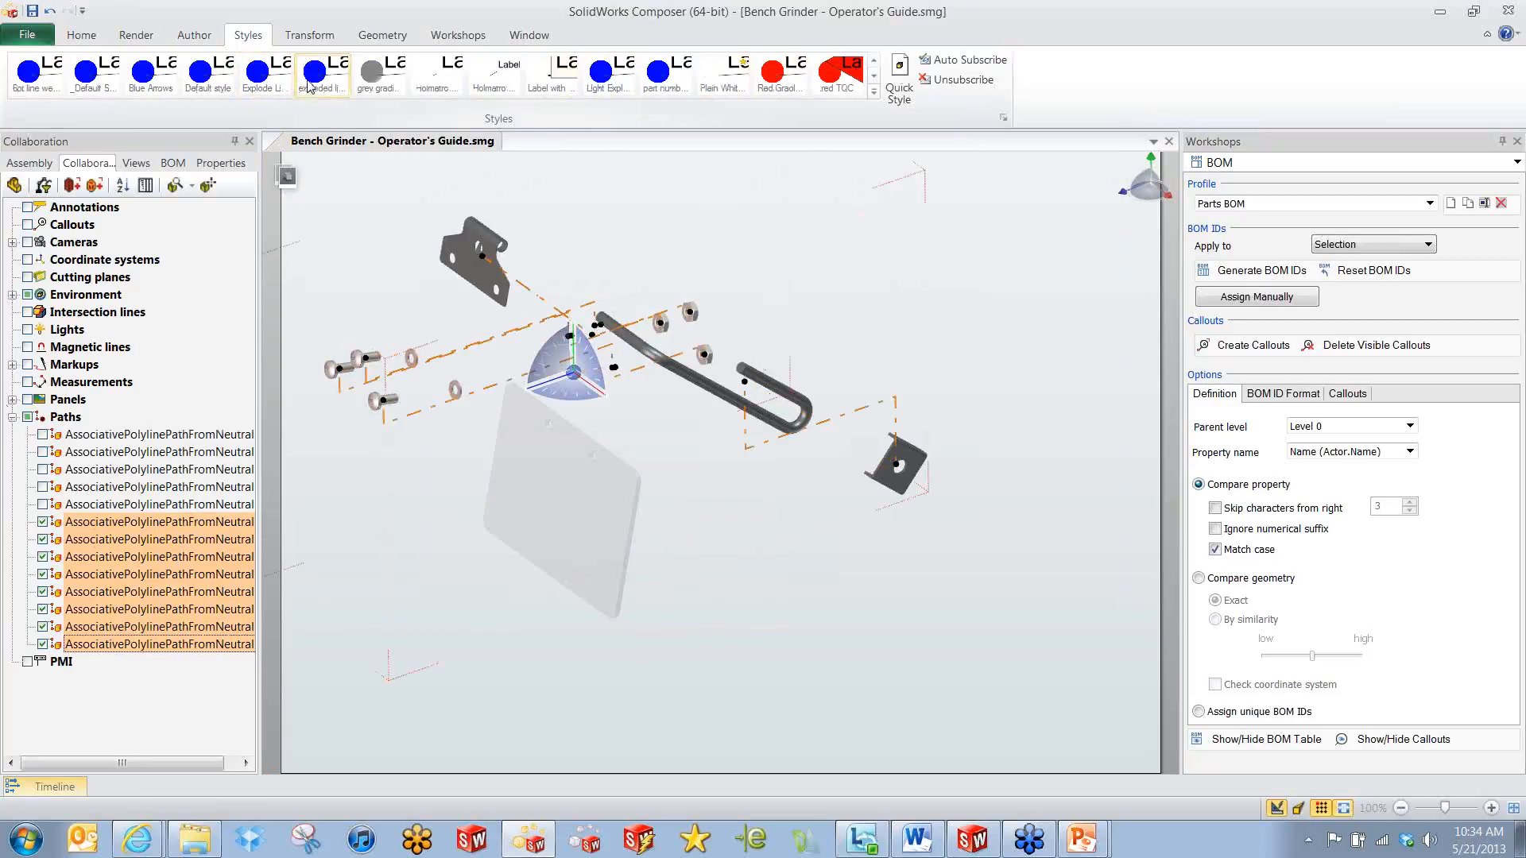
Select the stepped path lines of the bolts, nuts and rod clamp, and set their construct mode to Real path.
mouse_move(809, 256)
middle_down()
mouse_move(784, 244)
mouse_move(816, 252)
middle_up()
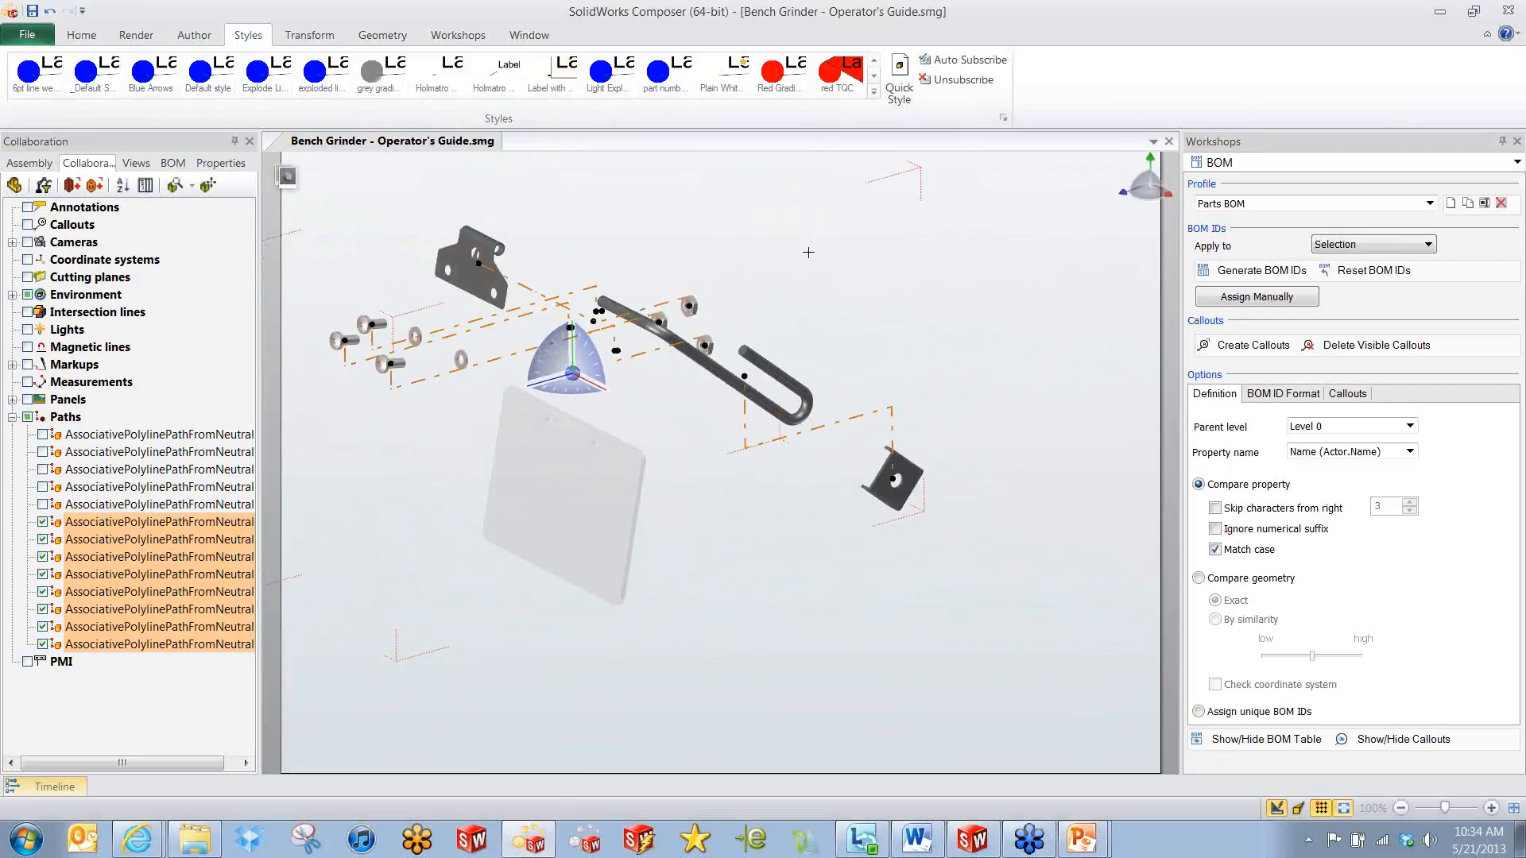
click(809, 252)
scroll(533, 381, up, 2)
scroll(533, 381, down, 1)
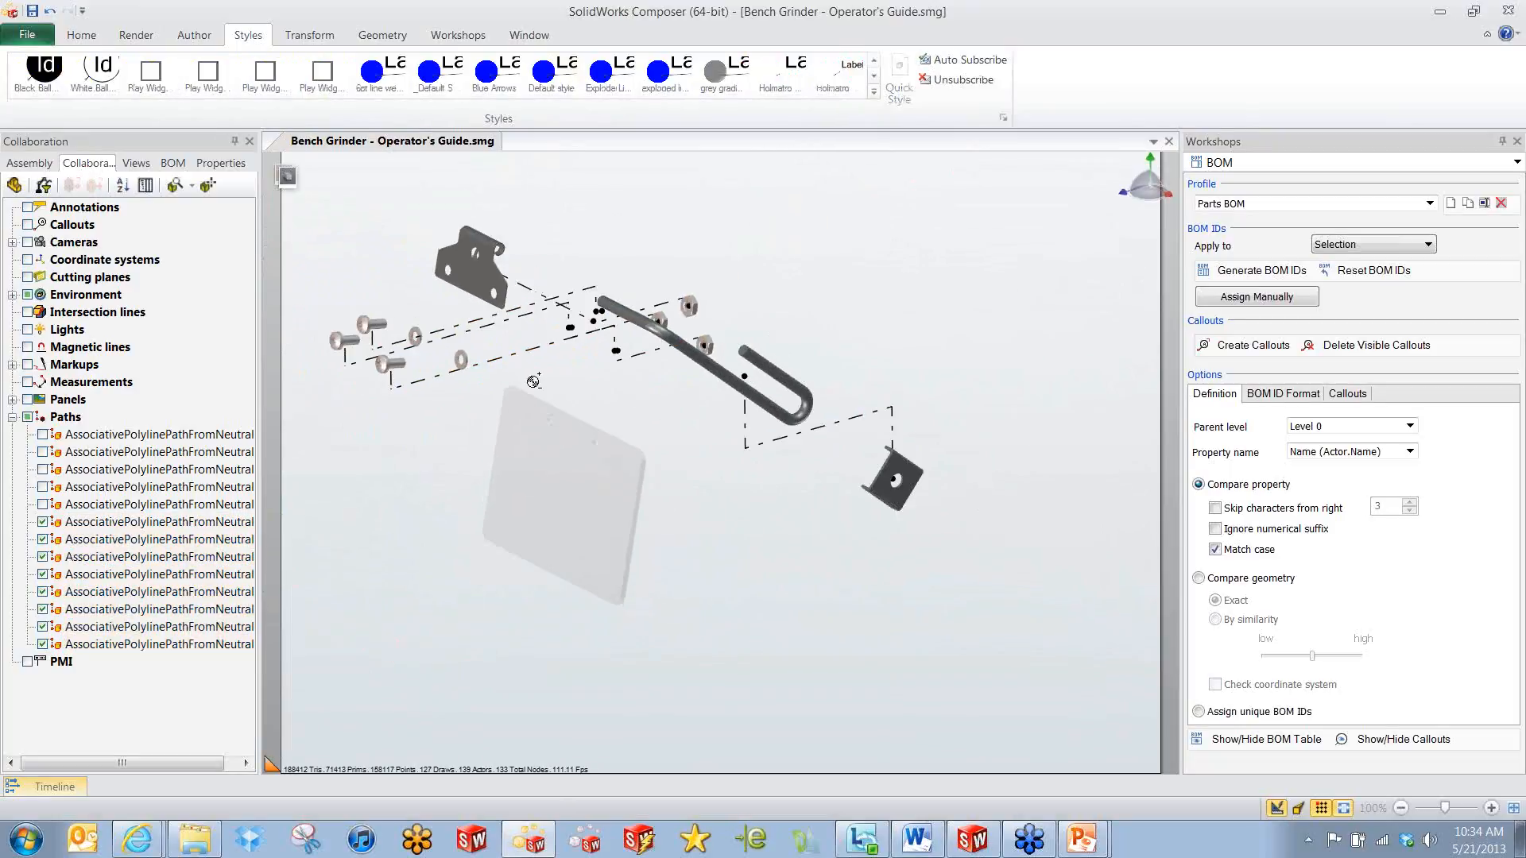
middle_drag(477, 398, 426, 397)
drag(464, 256, 513, 386)
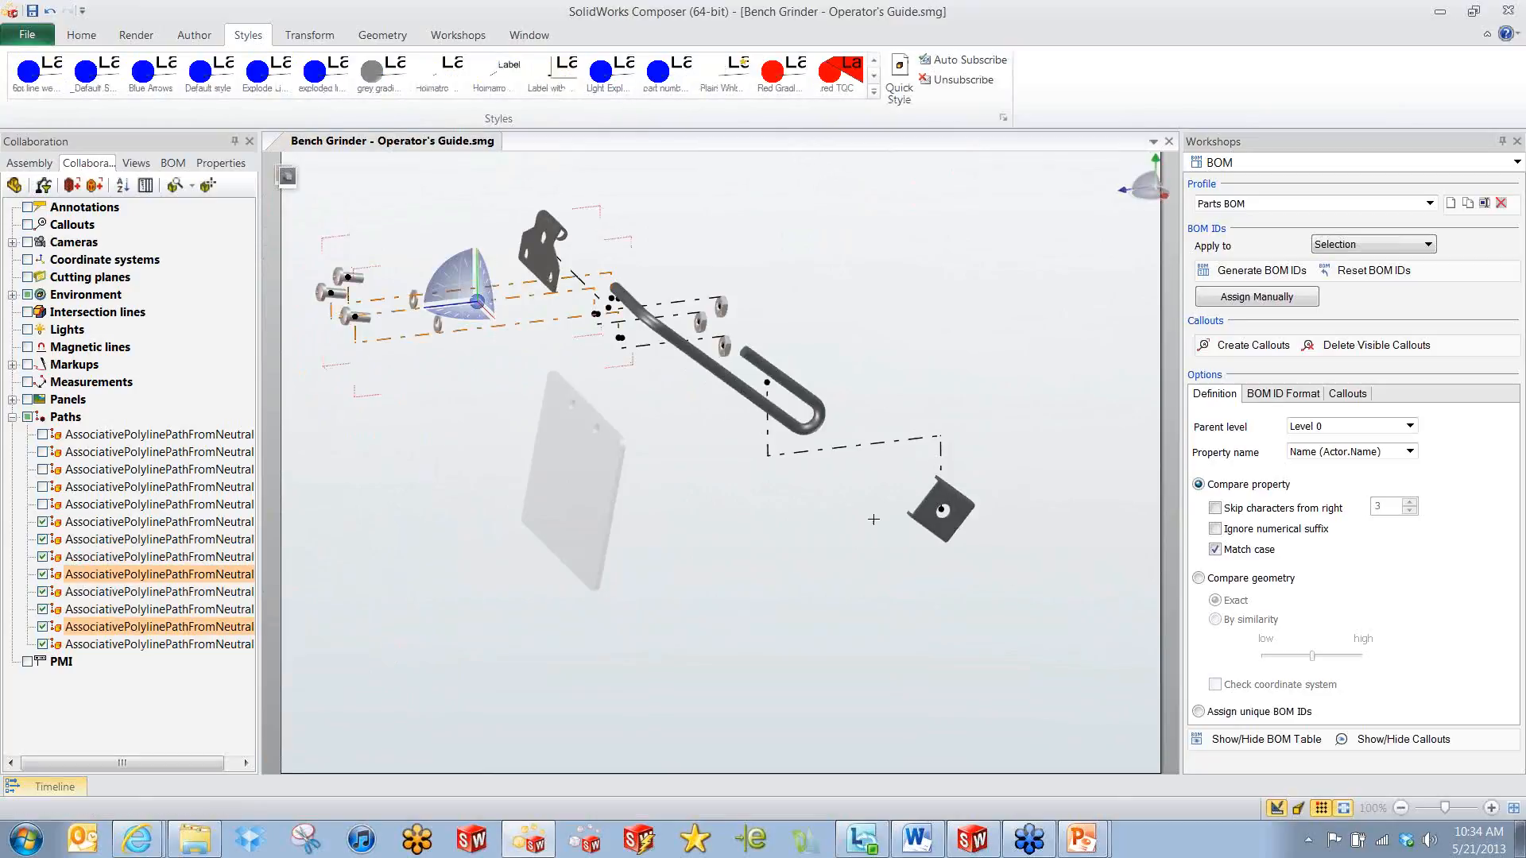
ctrl+drag(887, 412, 906, 502)
scroll(683, 313, up, 2)
middle_drag(688, 340, 651, 343)
ctrl+drag(681, 273, 706, 394)
middle_drag(706, 393, 744, 374)
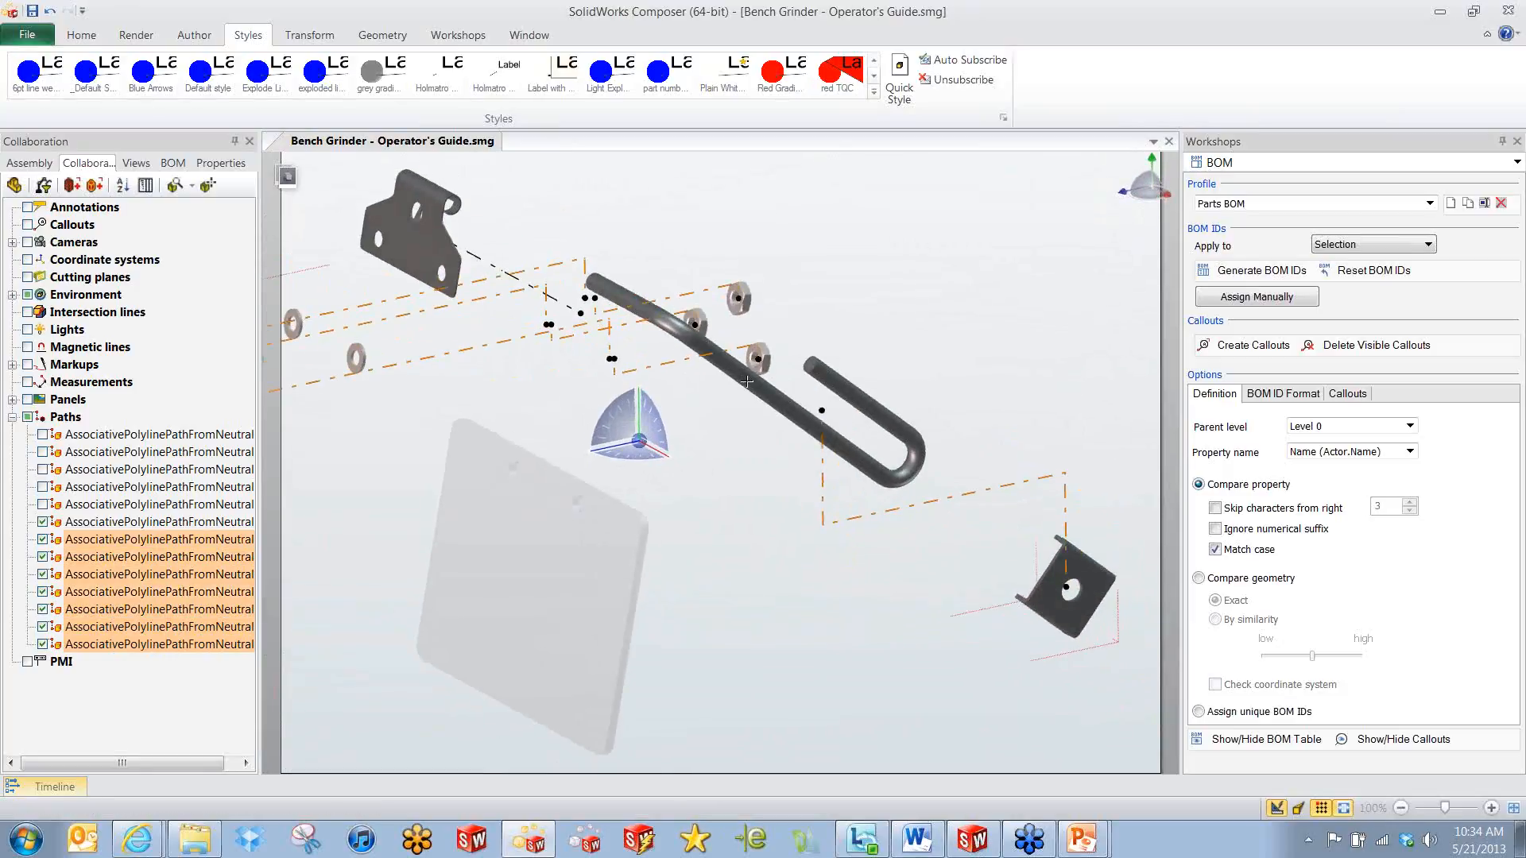
scroll(744, 374, down, 2)
click(220, 163)
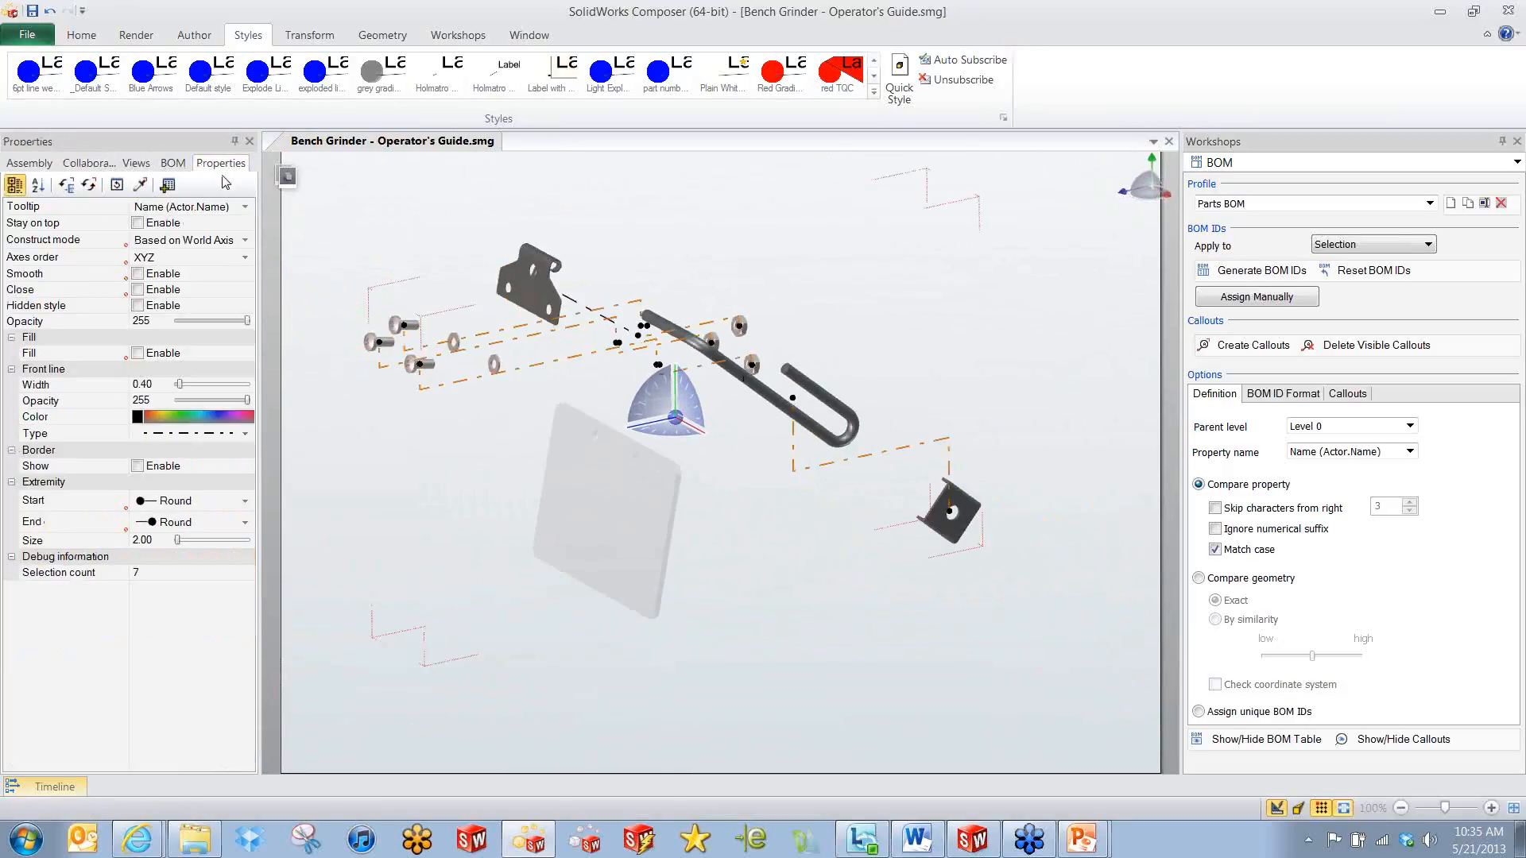
click(177, 240)
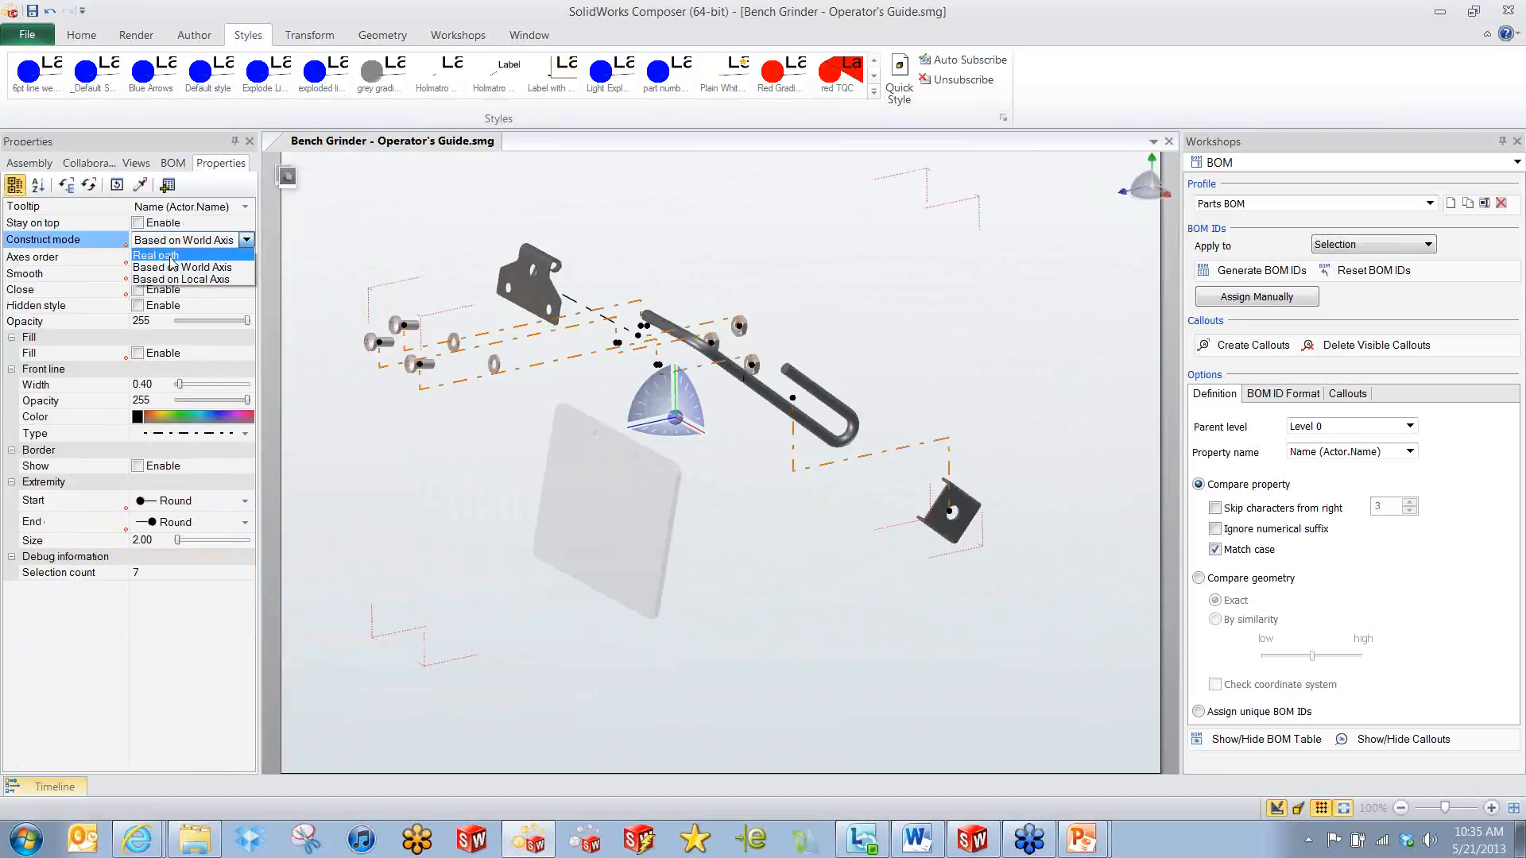
click(175, 267)
click(749, 269)
mouse_move(745, 265)
middle_down()
mouse_move(665, 249)
mouse_move(726, 253)
mouse_move(719, 276)
mouse_move(735, 270)
middle_up()
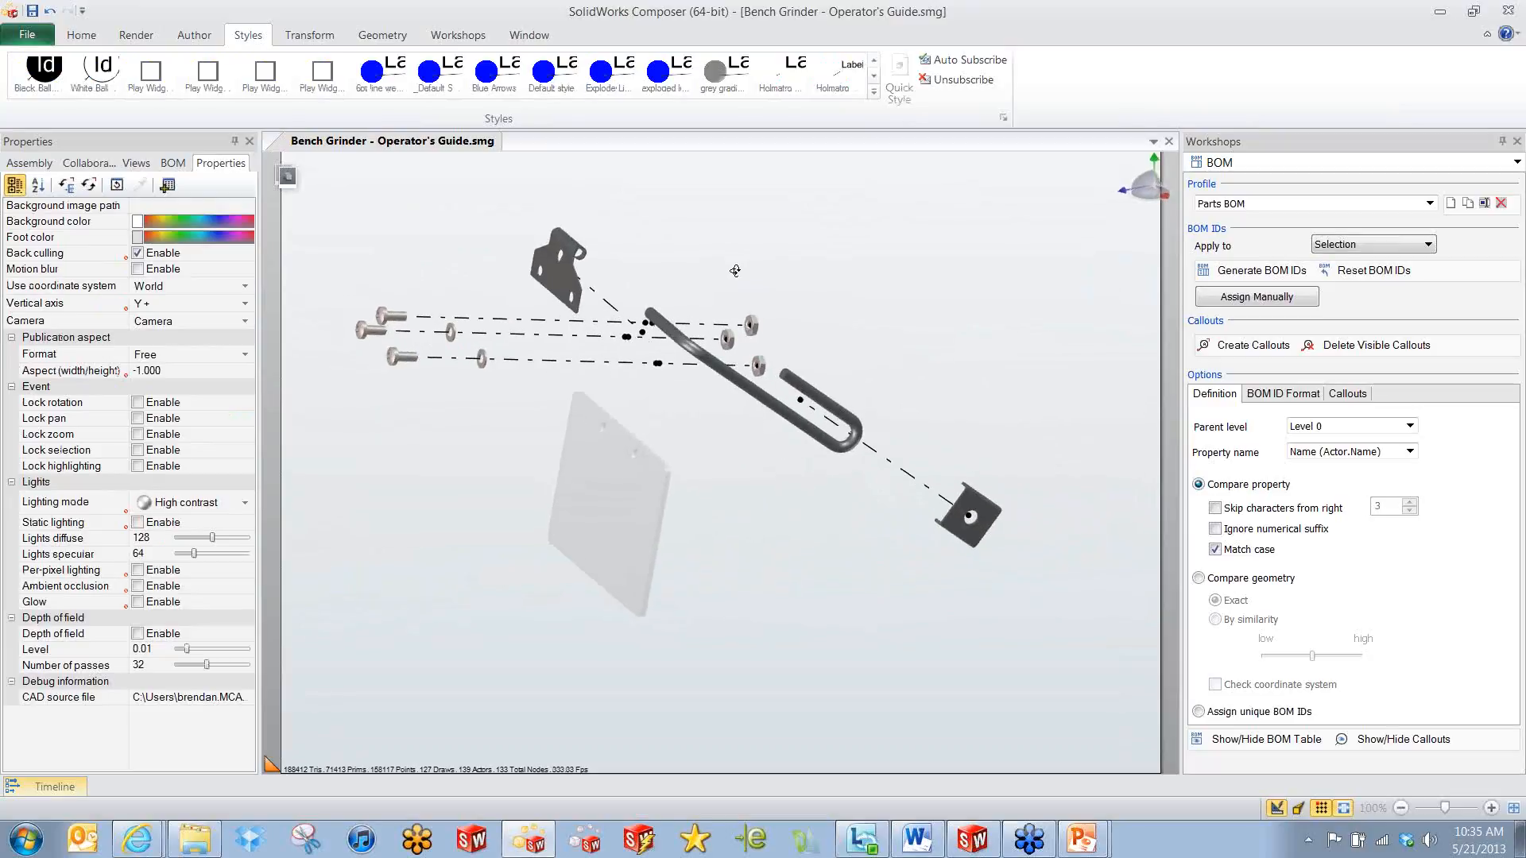
Select all eight visible associative paths and set the size of their extremities to 1.
click(85, 167)
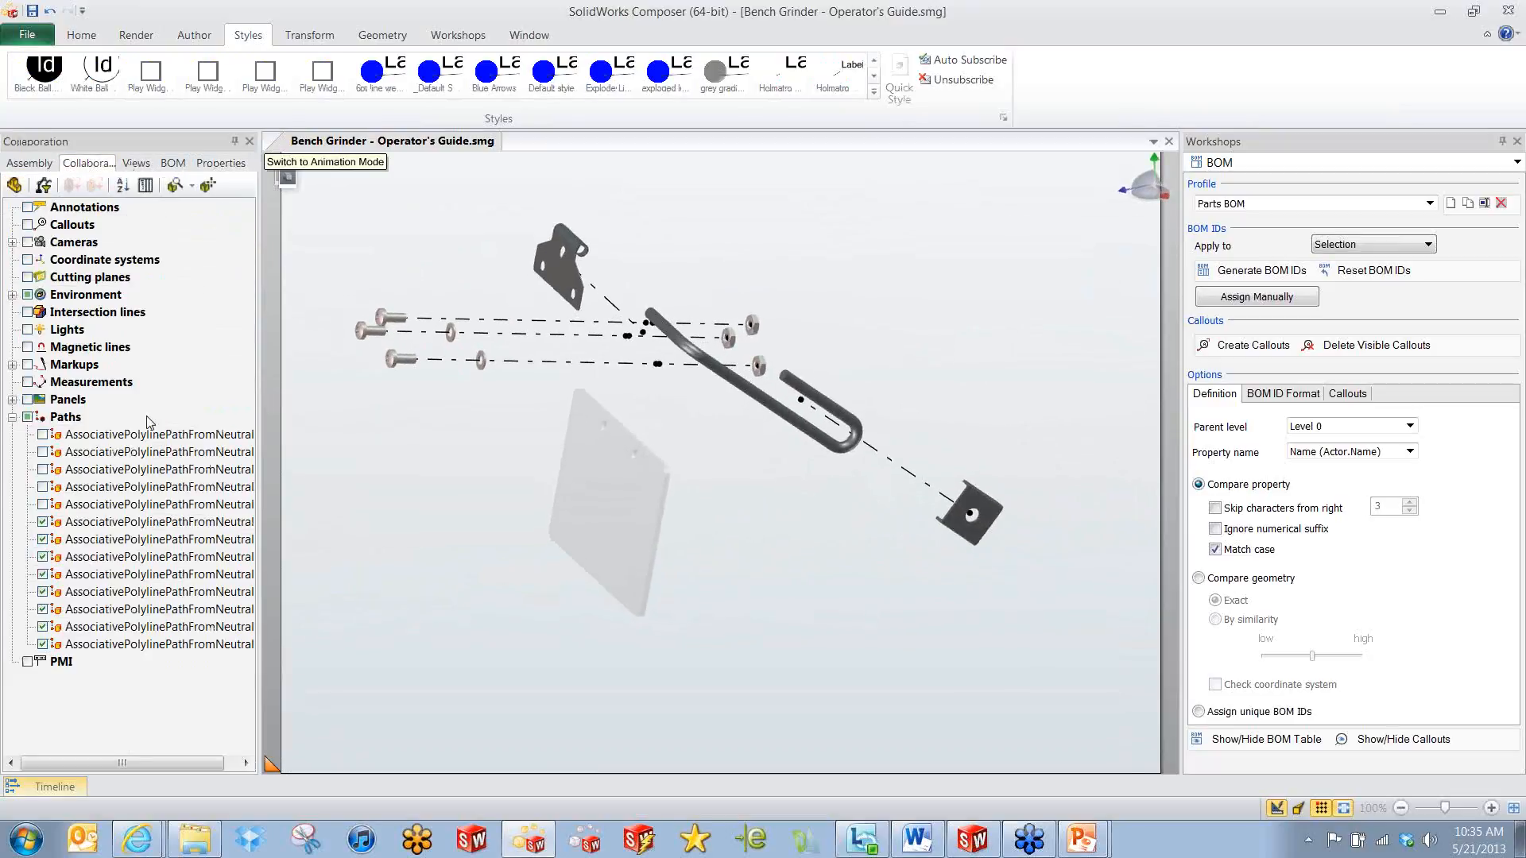
click(119, 524)
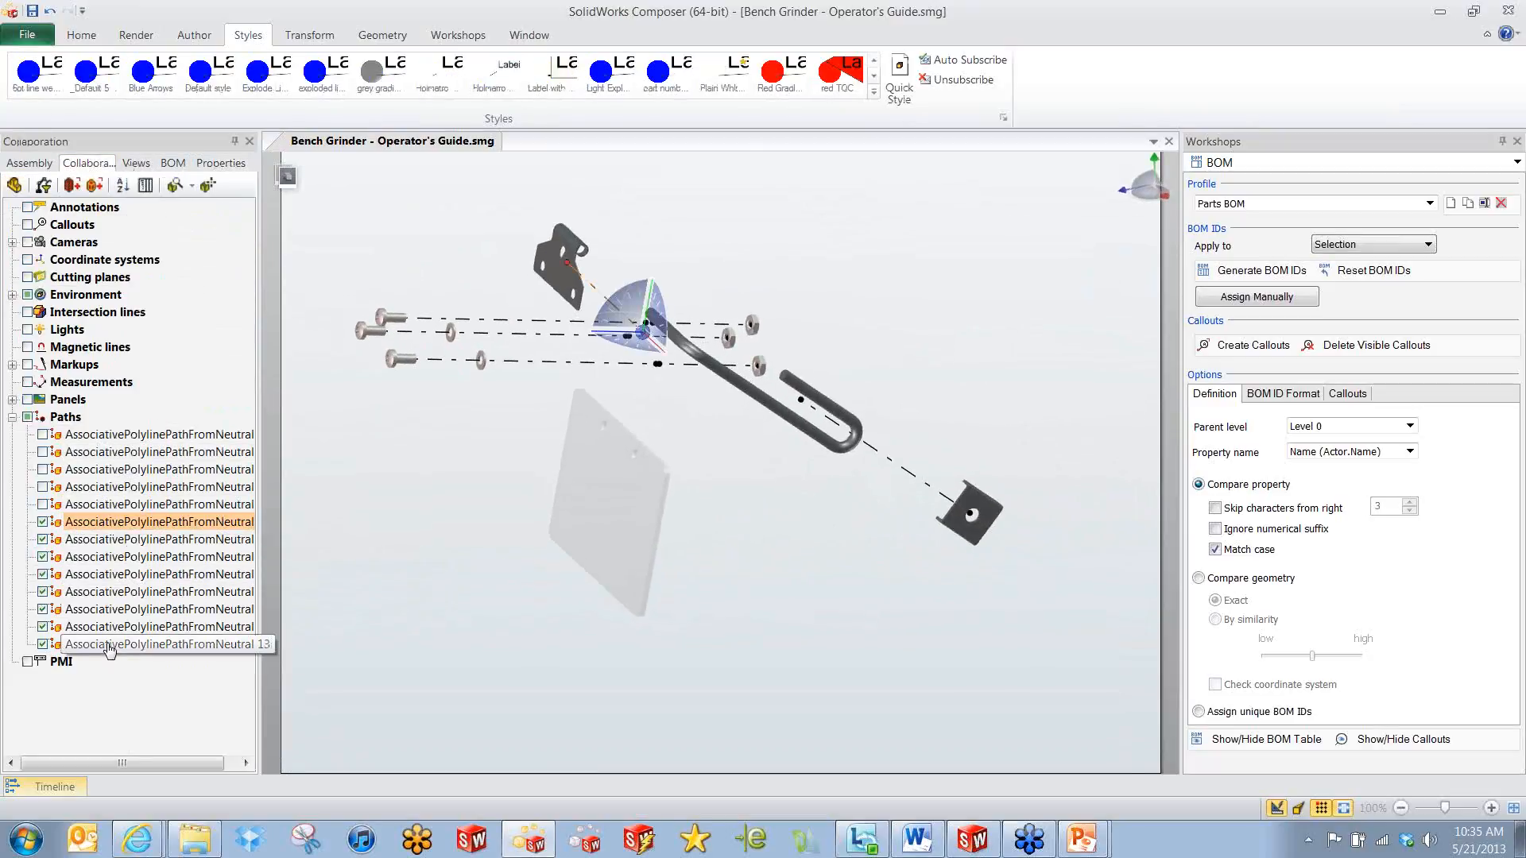
shift+click(113, 646)
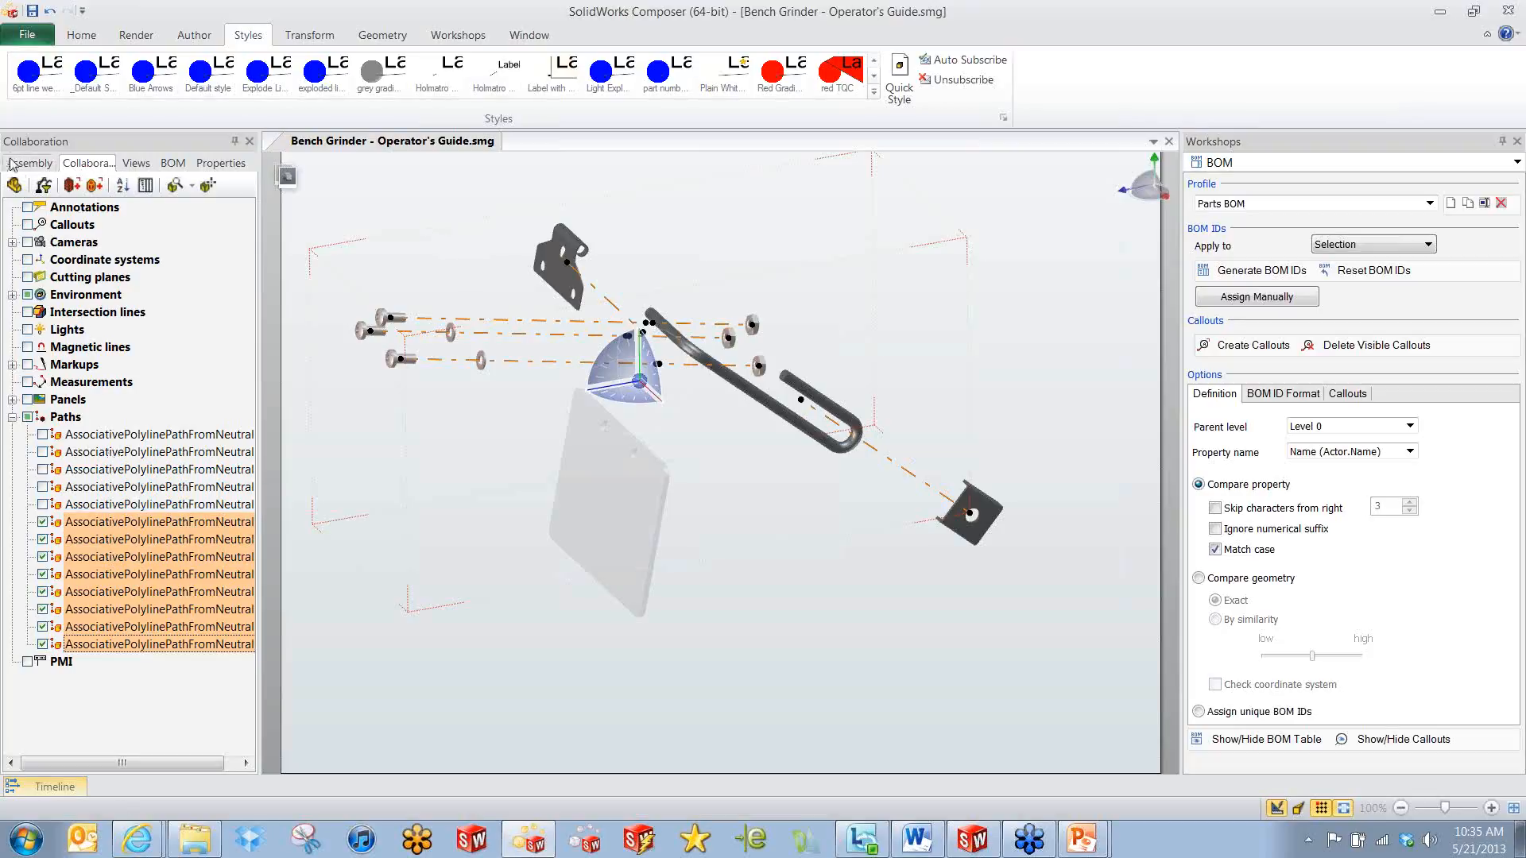
click(220, 163)
click(77, 522)
text(1)
key(Return)
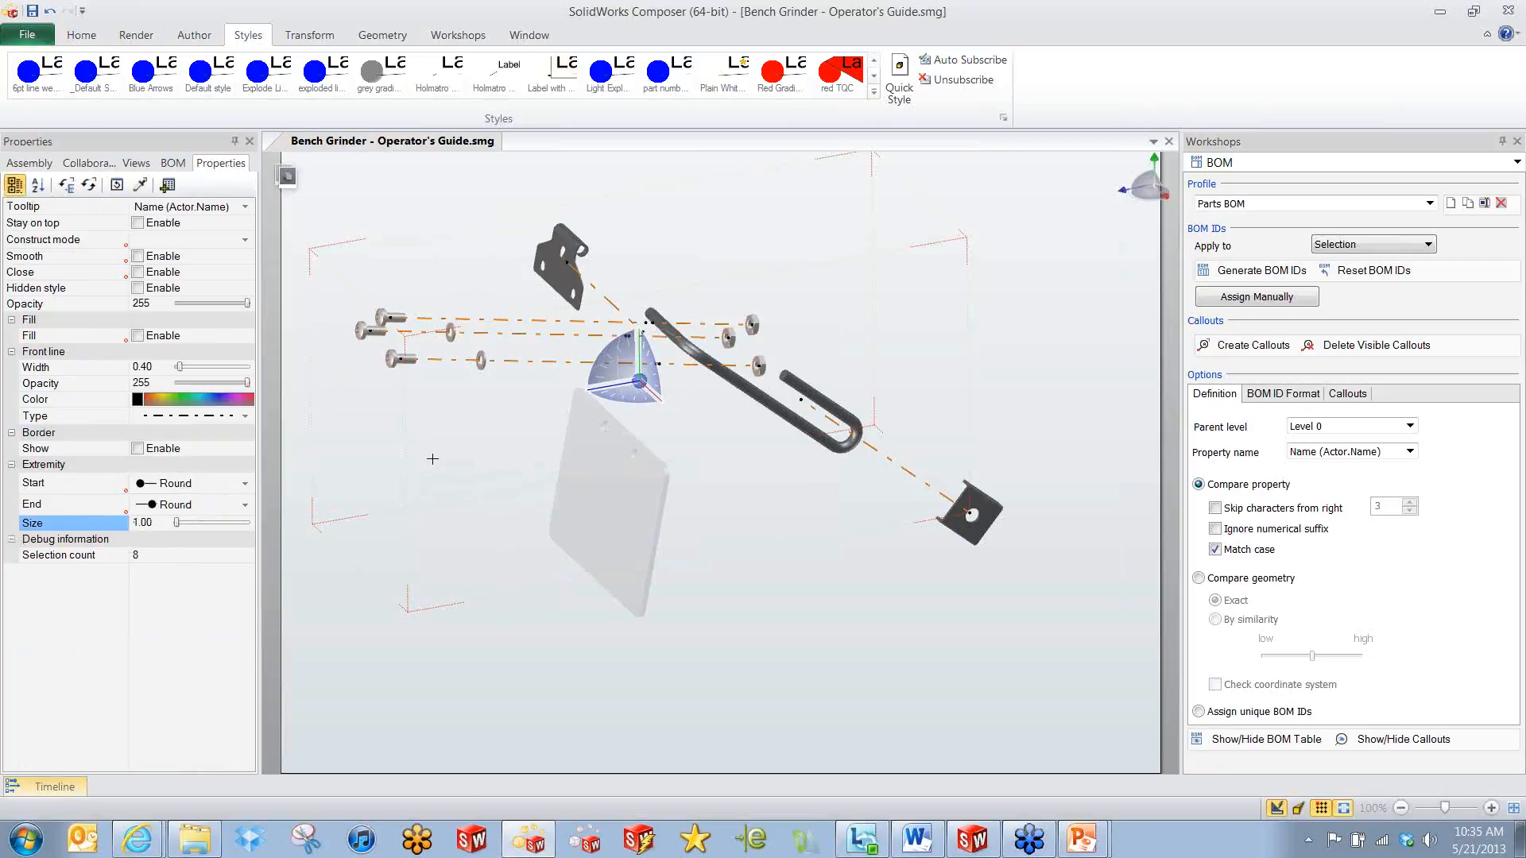
click(443, 449)
Select the exploded eye-shield parts, generate BOM IDs for them and create their callouts.
right_drag(443, 448, 460, 450)
right_drag(986, 320, 982, 321)
middle_drag(977, 322, 935, 302)
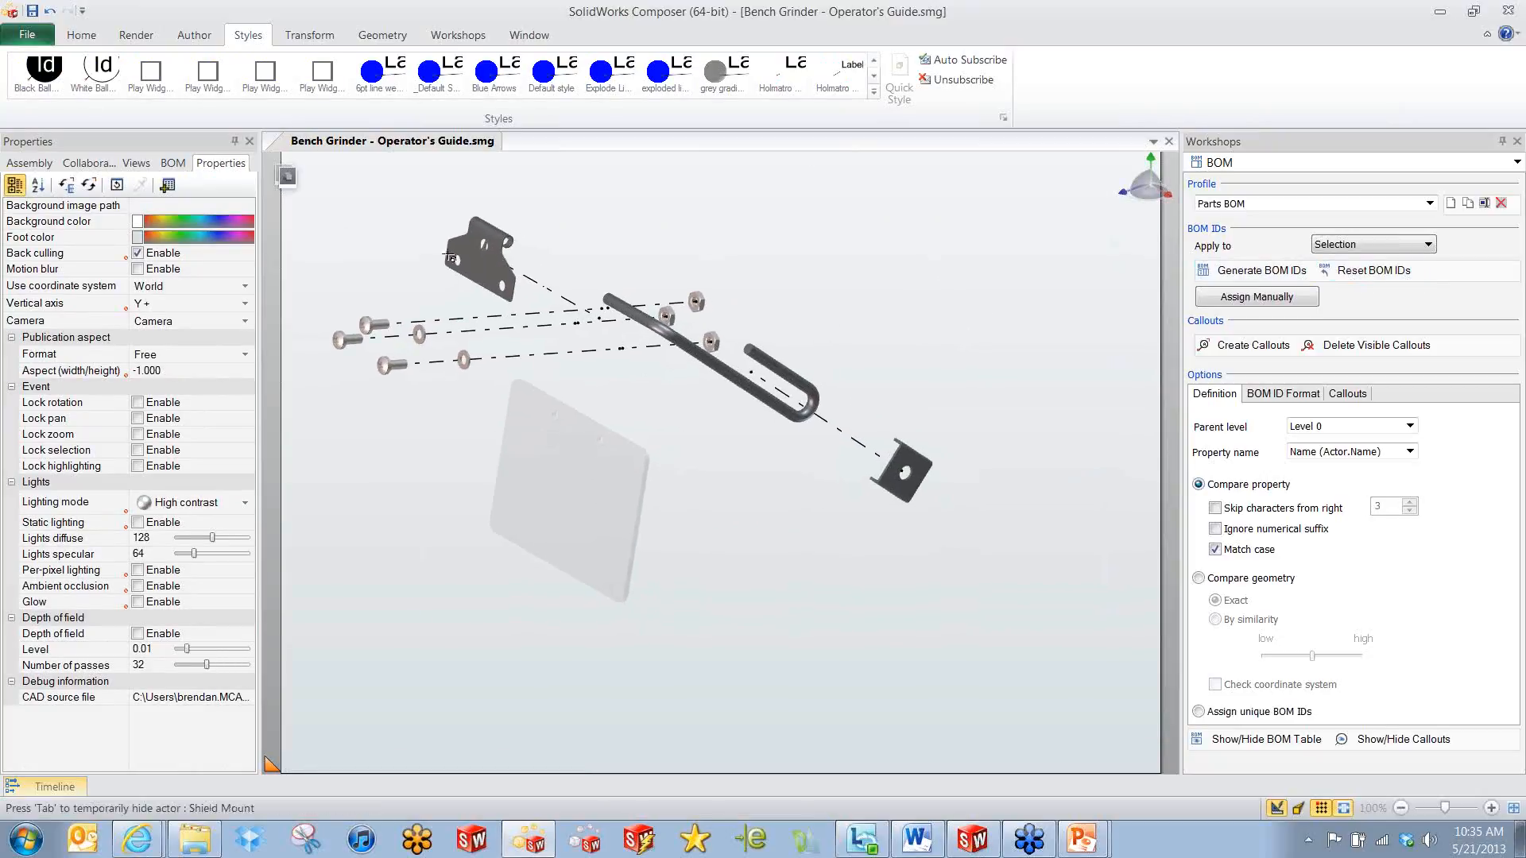
drag(331, 186, 961, 625)
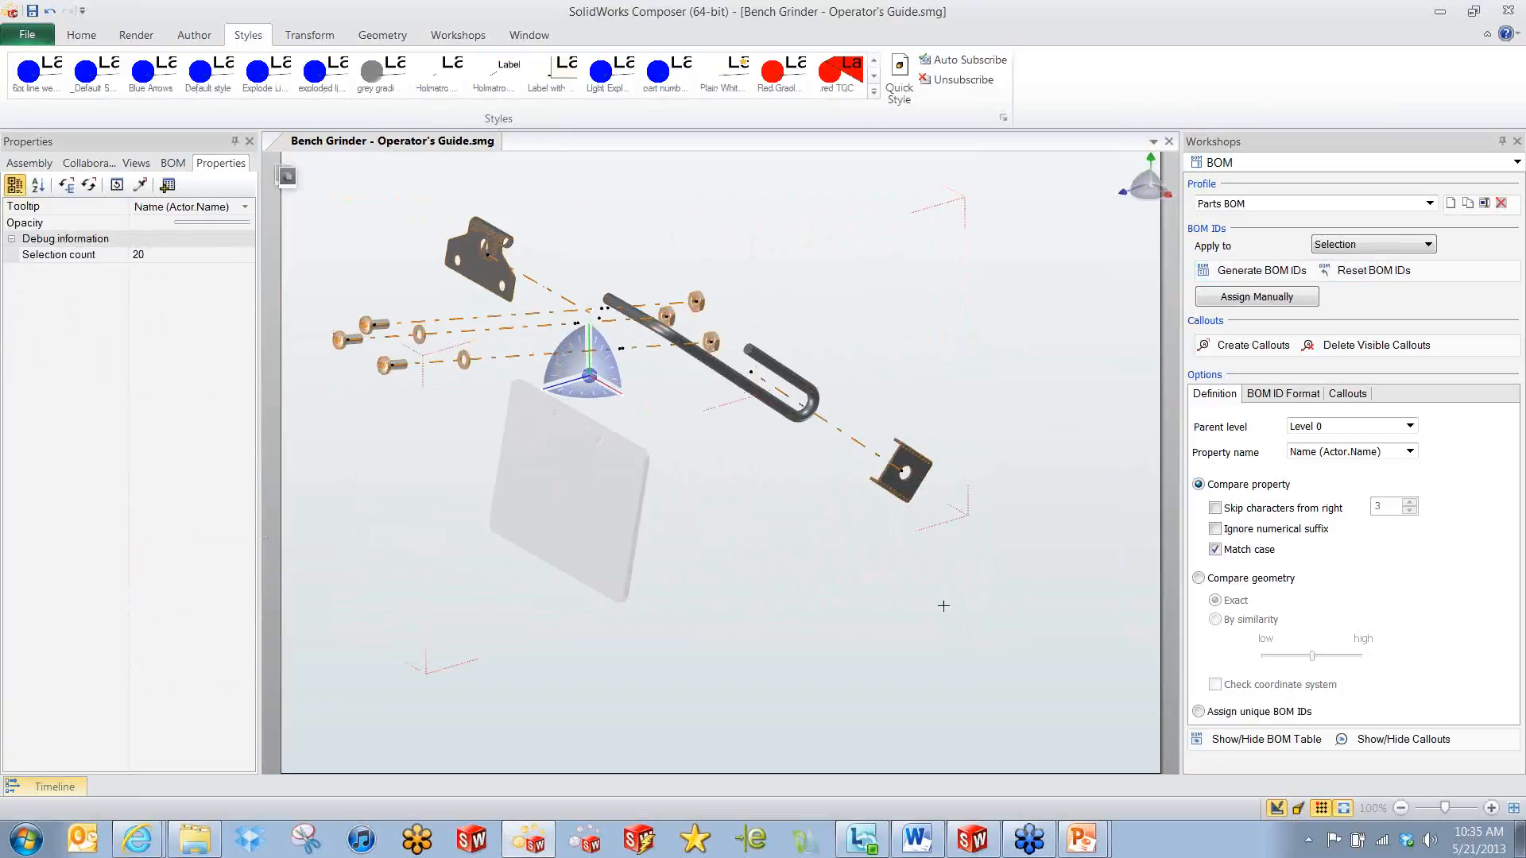
click(173, 162)
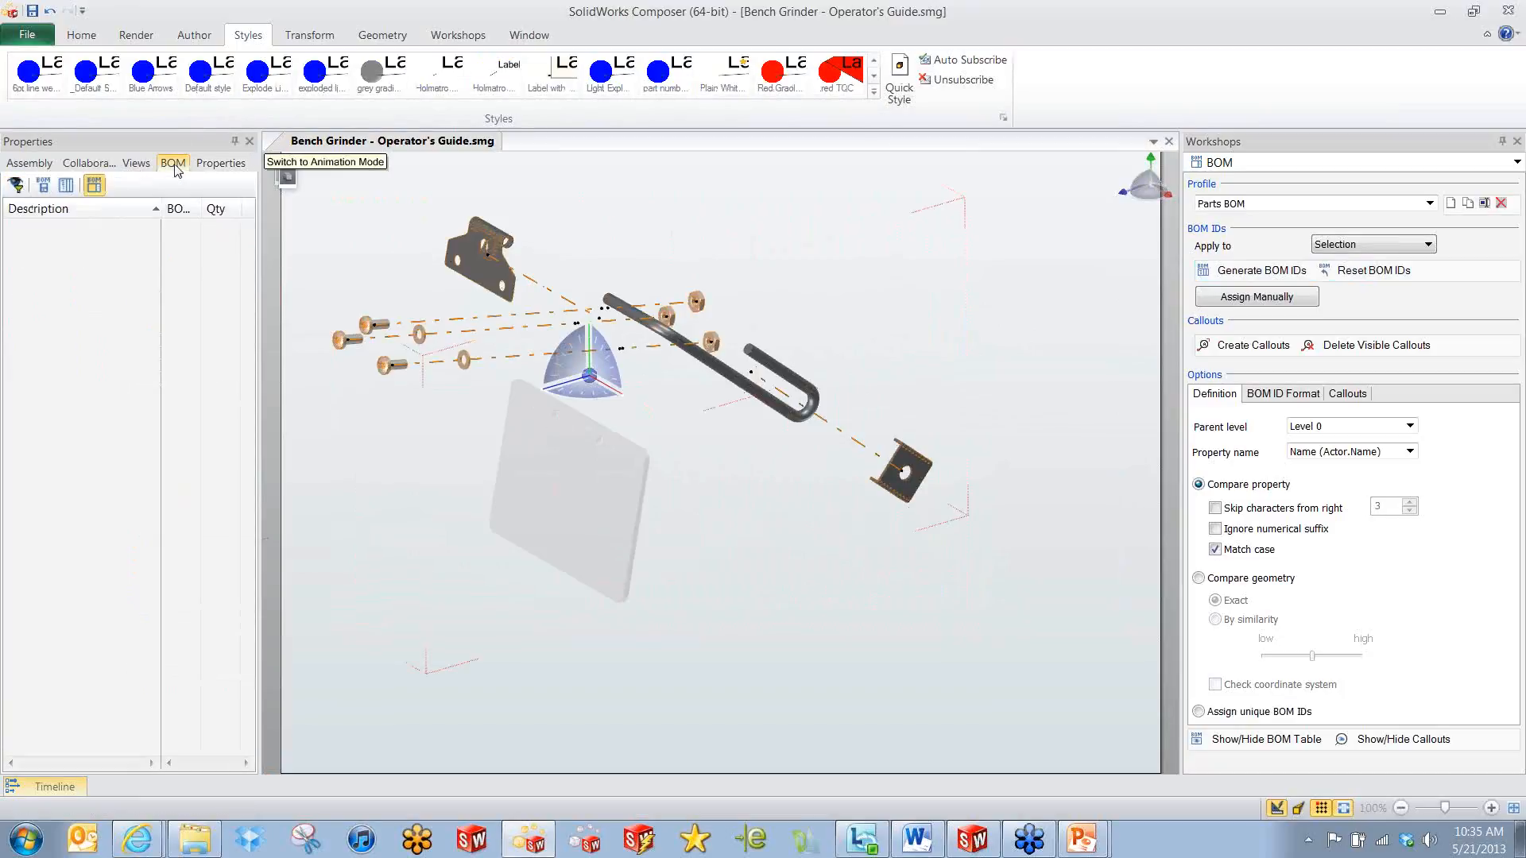
click(1284, 269)
click(1253, 345)
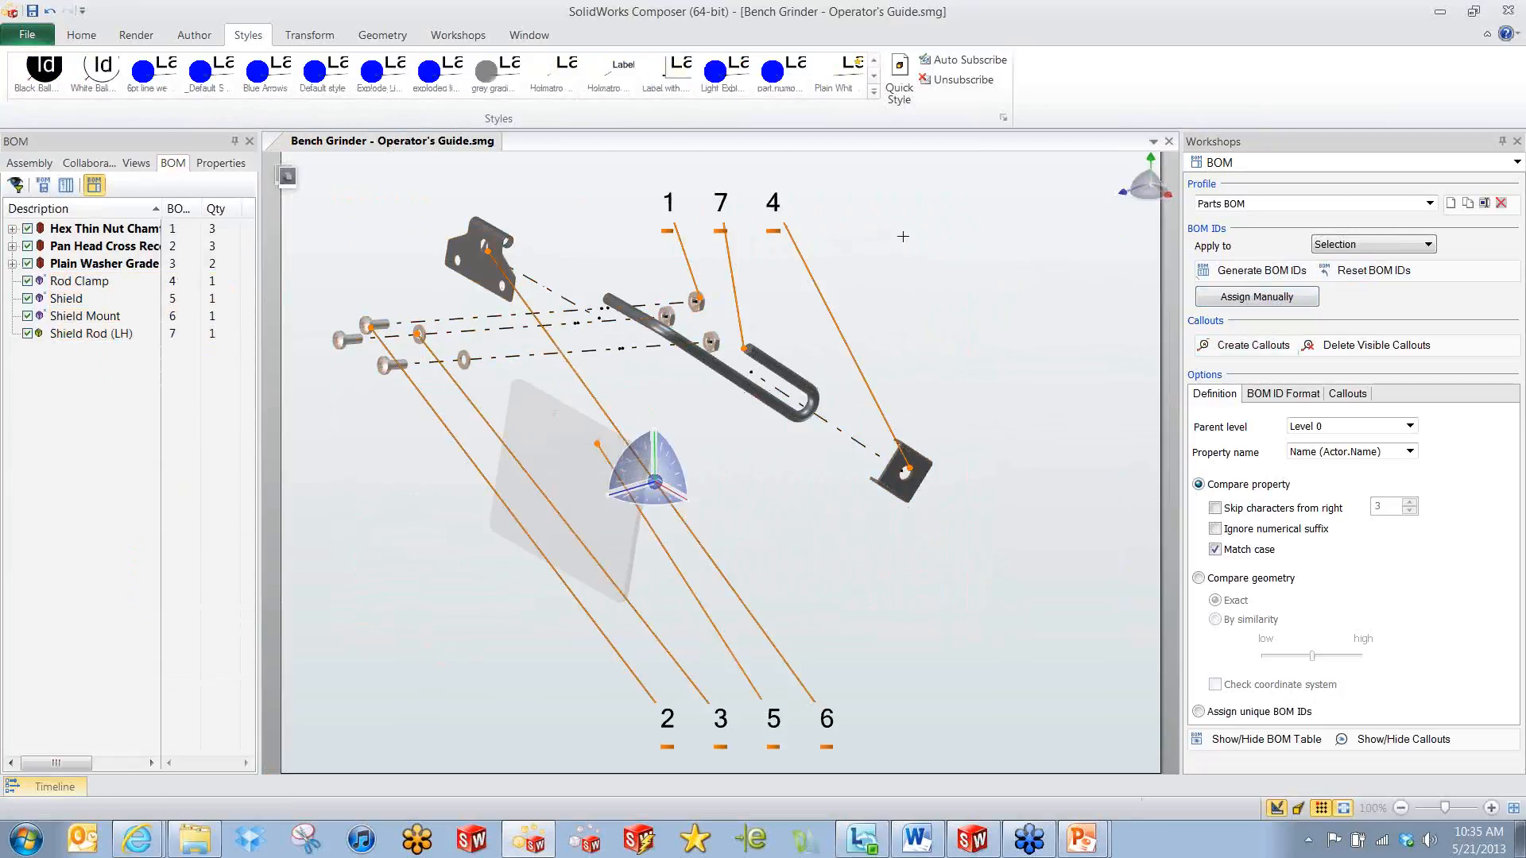
Try the automatic alignment options on the BOM callouts and set them to Top and left.
right_click(939, 255)
click(987, 216)
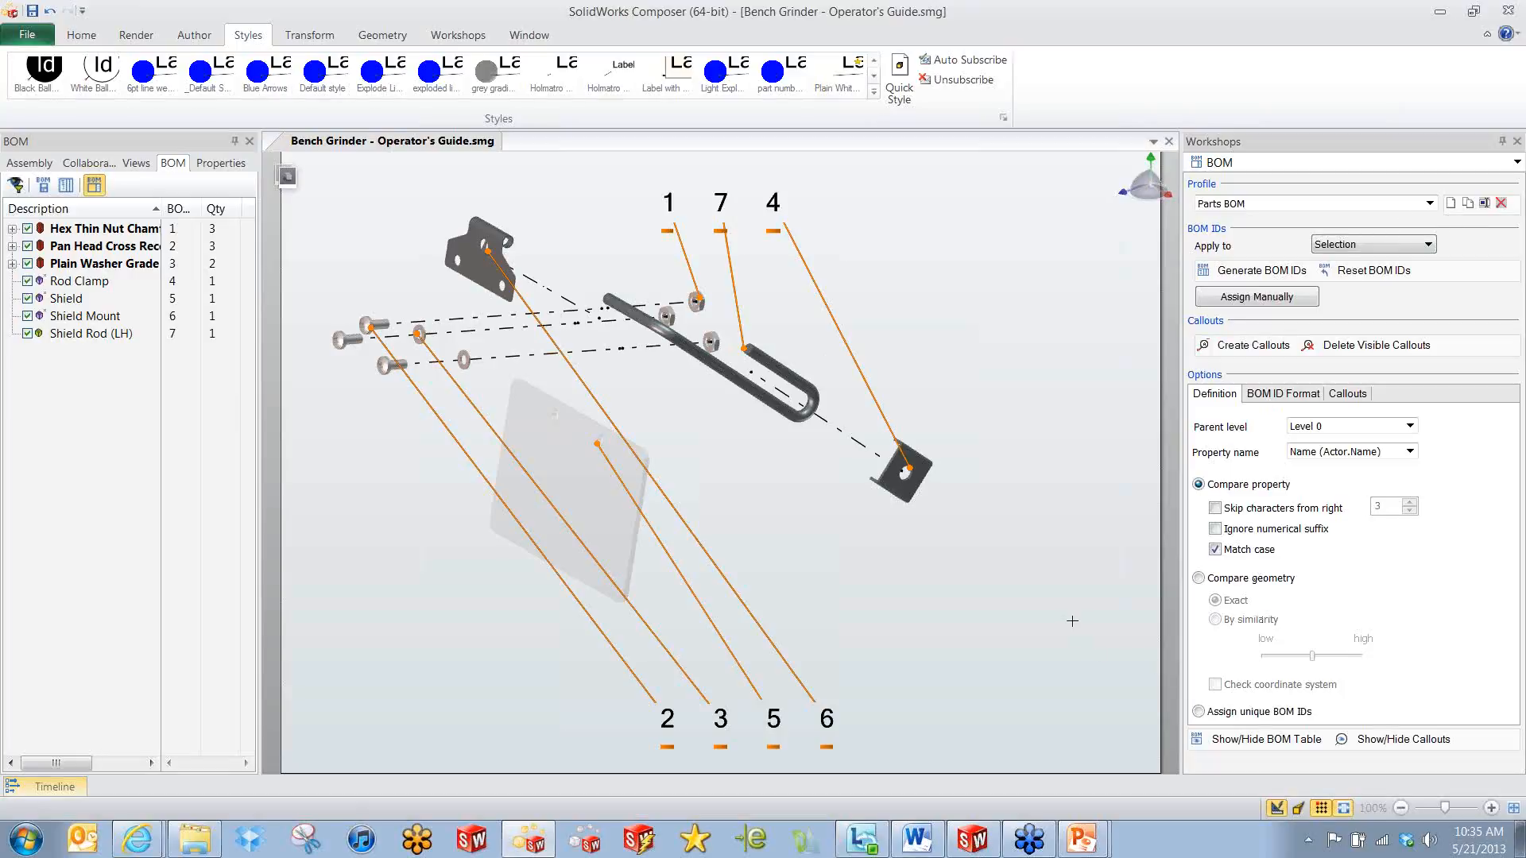
click(221, 163)
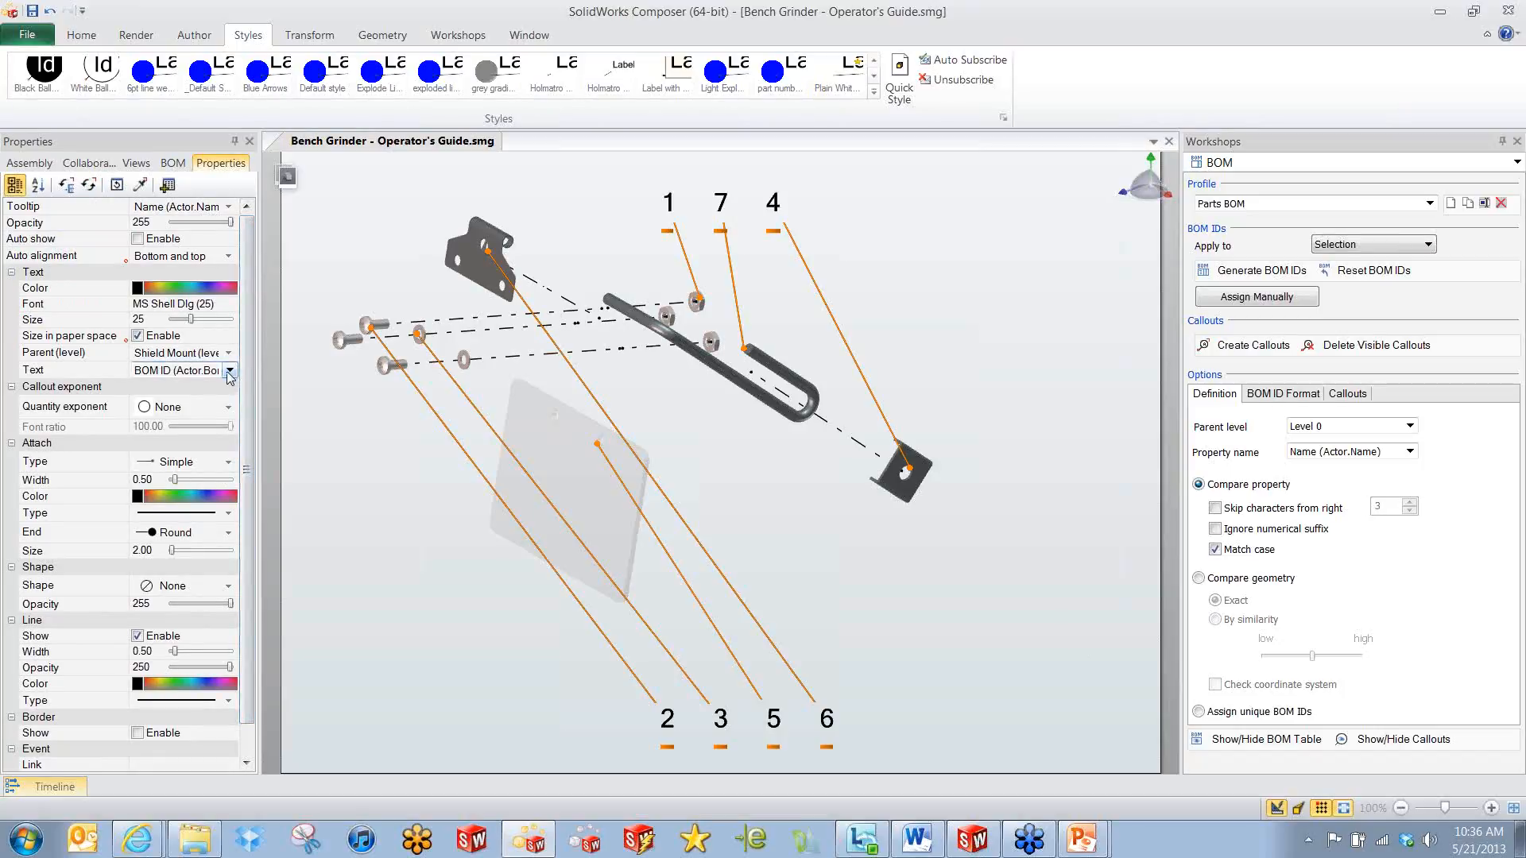
click(195, 256)
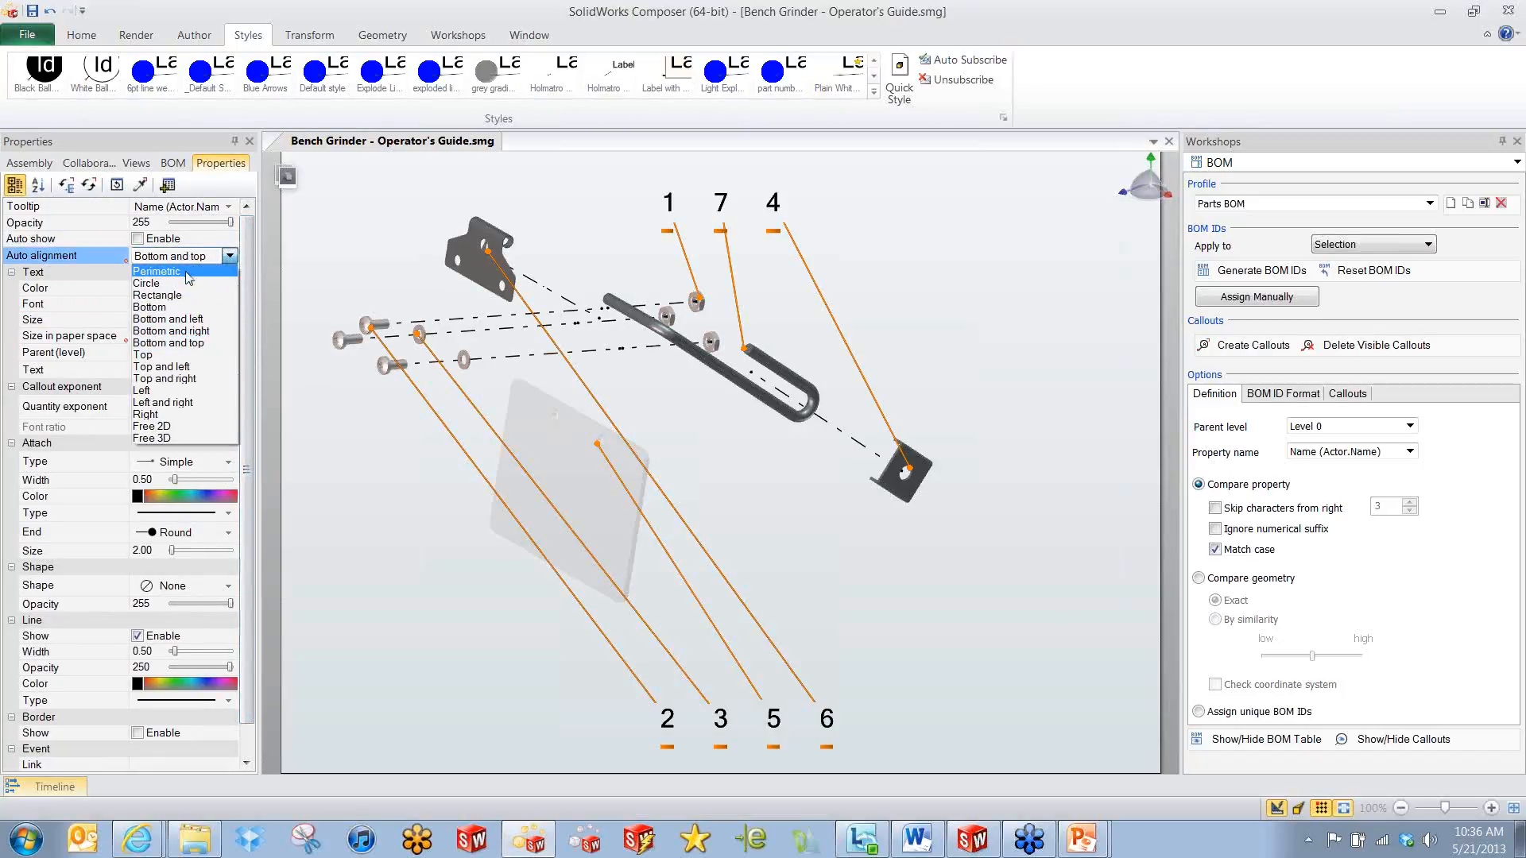
click(191, 271)
key(Down)
key(Down)
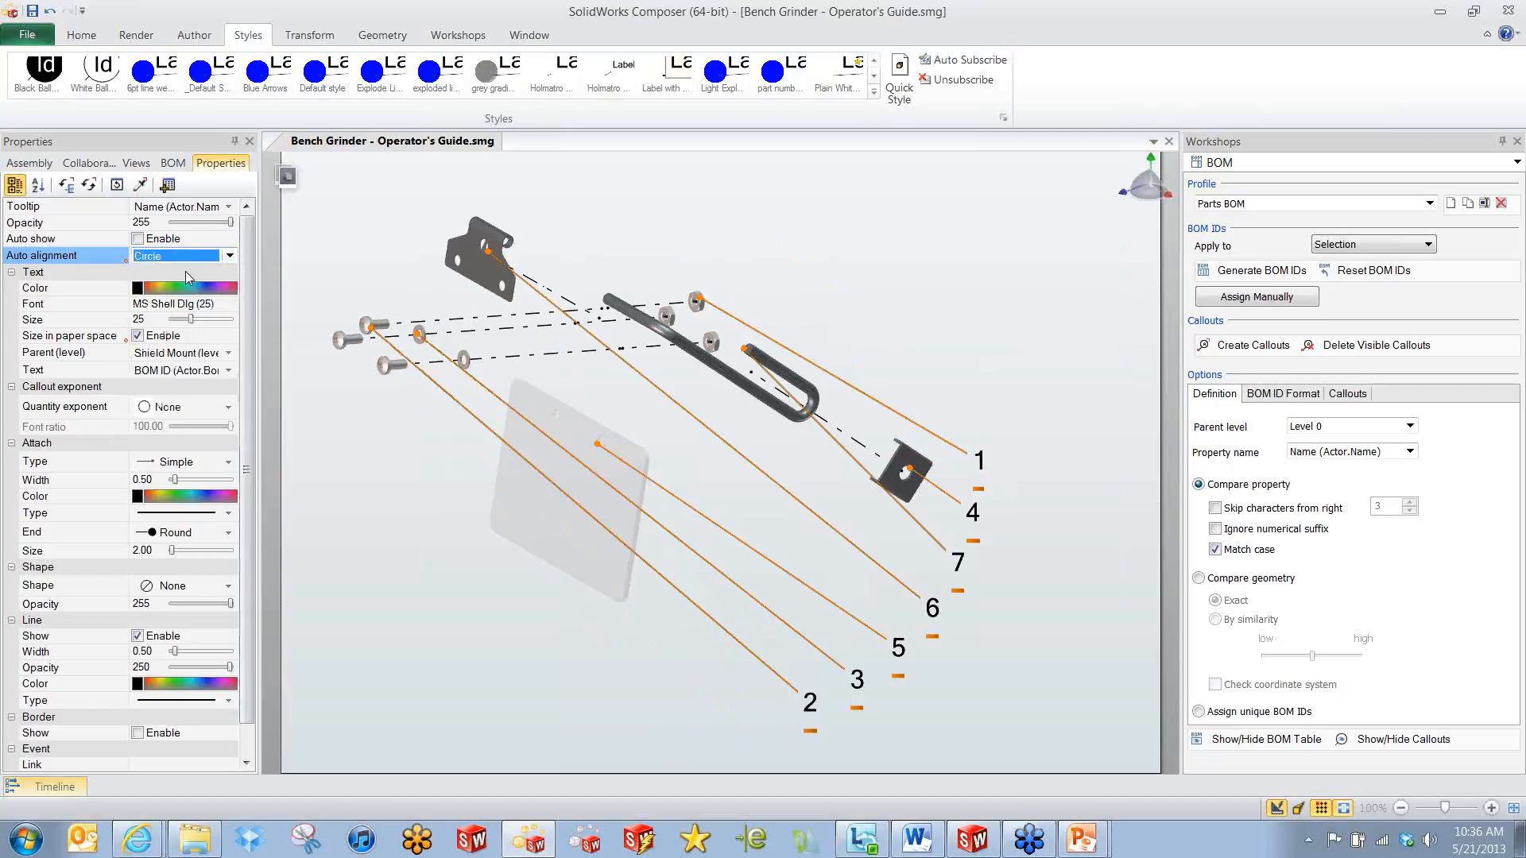
key(Down)
key(Down)
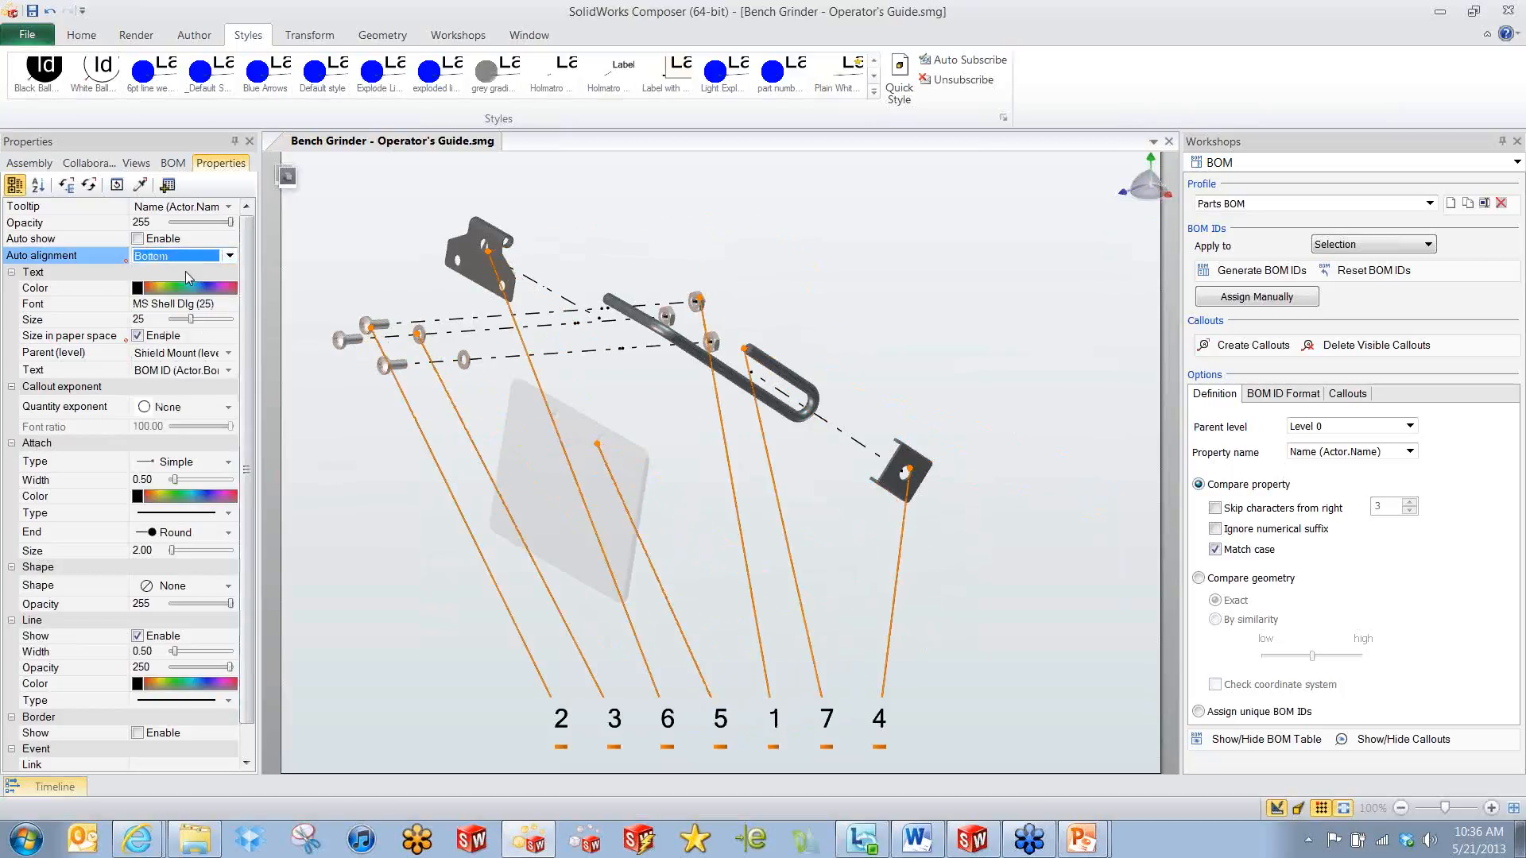
key(Down)
key(Down)
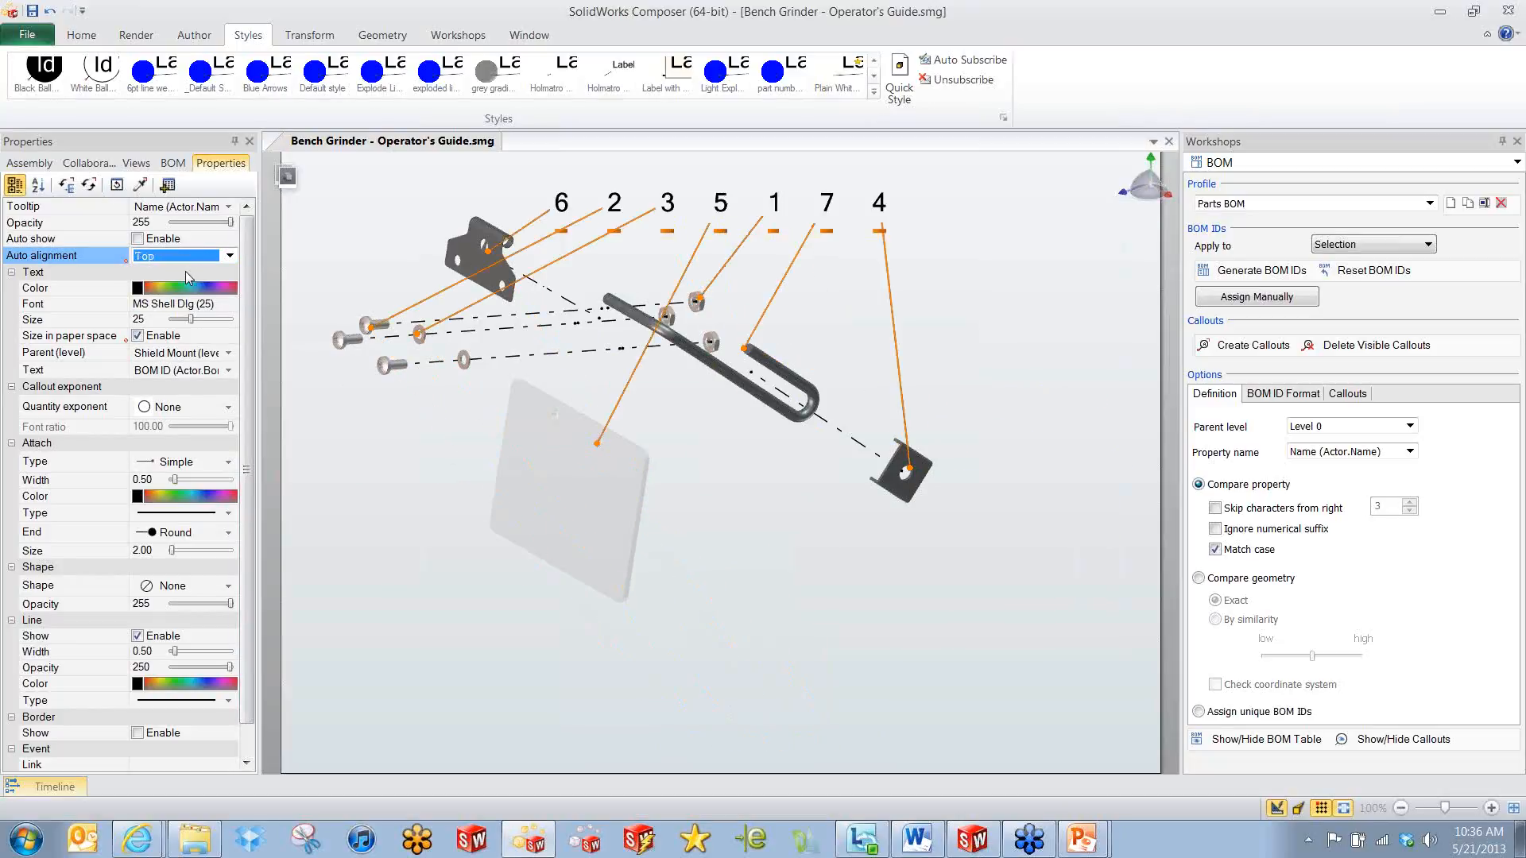
key(Down)
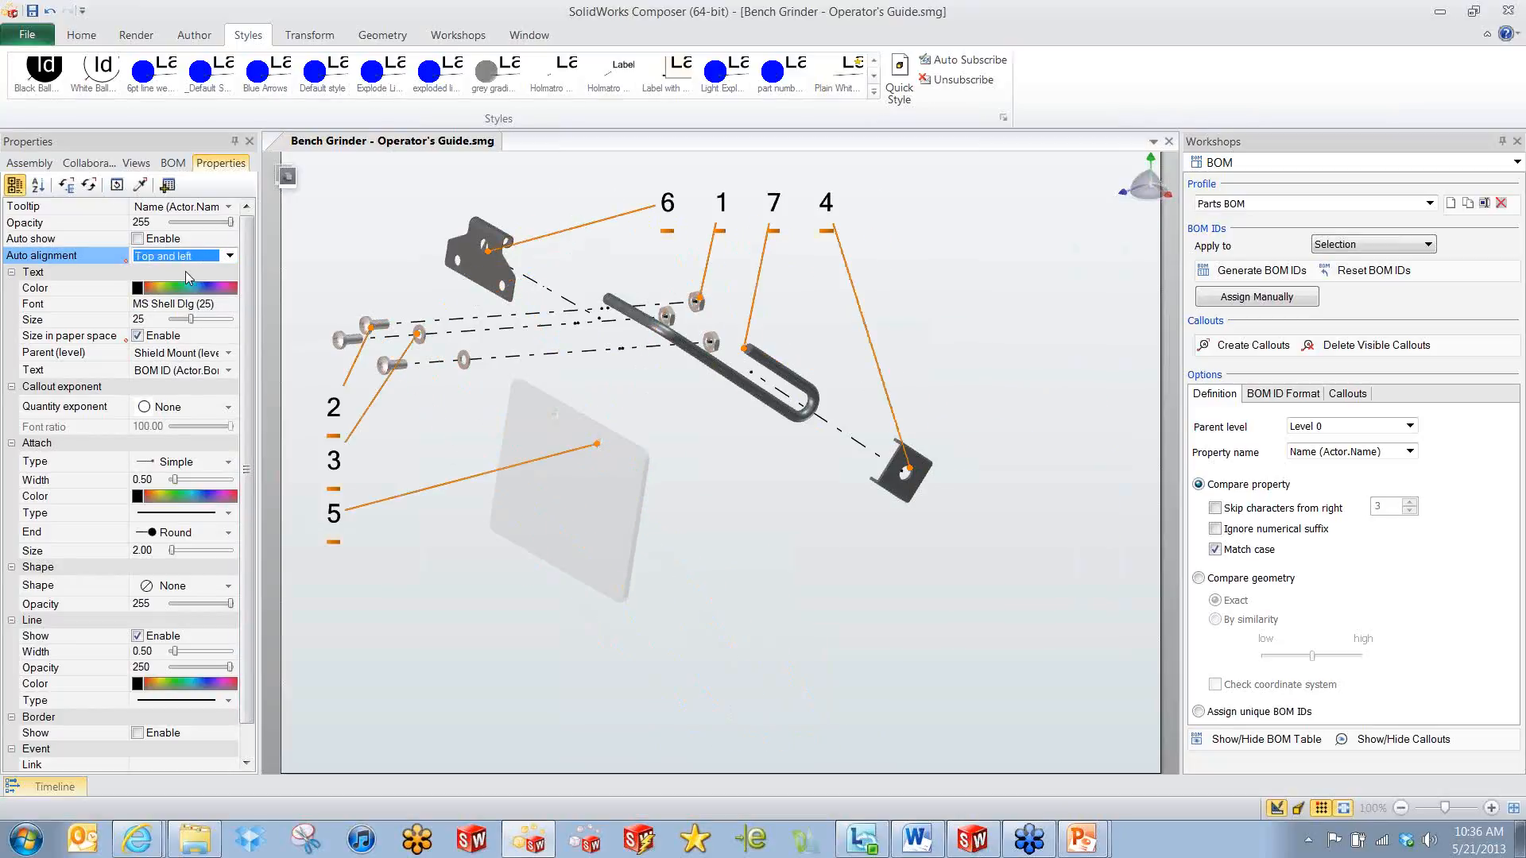
Reorient the exploded eye-shield parts and set the callouts' auto alignment to Free 2D.
middle_drag(937, 317, 993, 305)
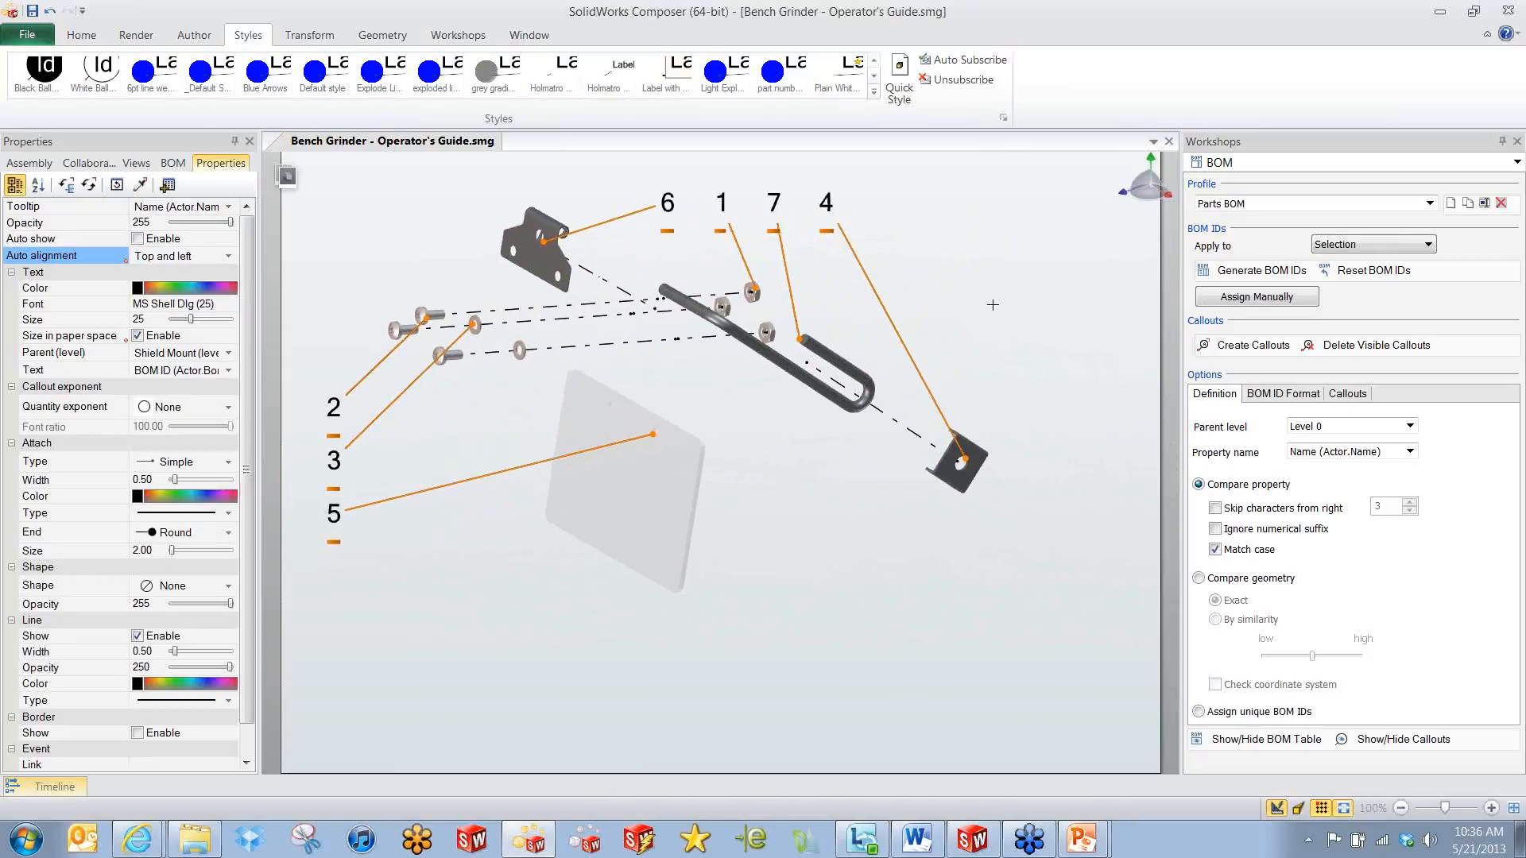
middle_drag(994, 306, 1001, 326)
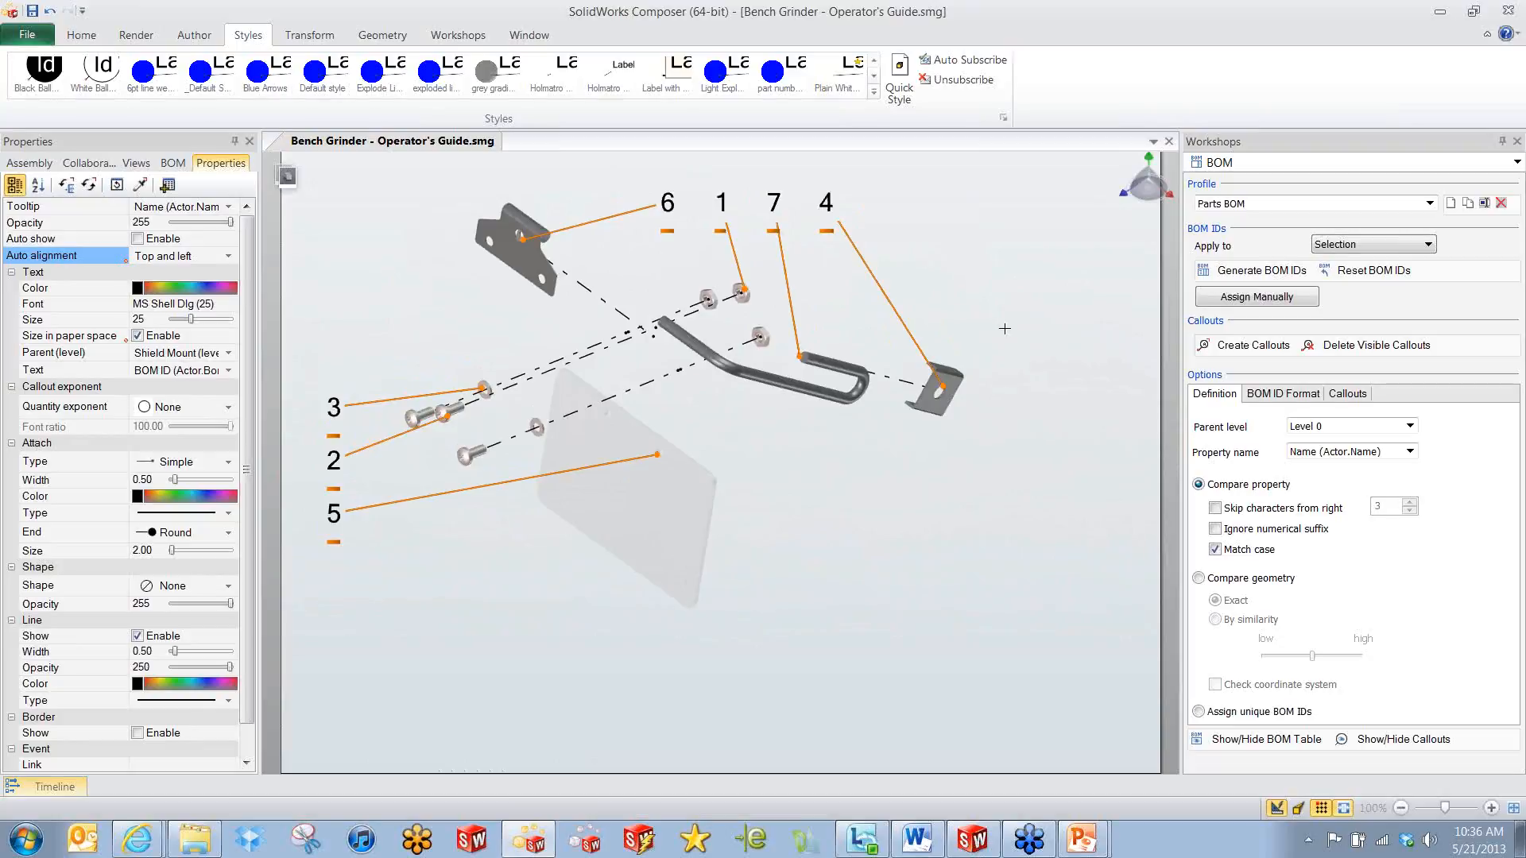
middle_drag(1004, 328, 1000, 311)
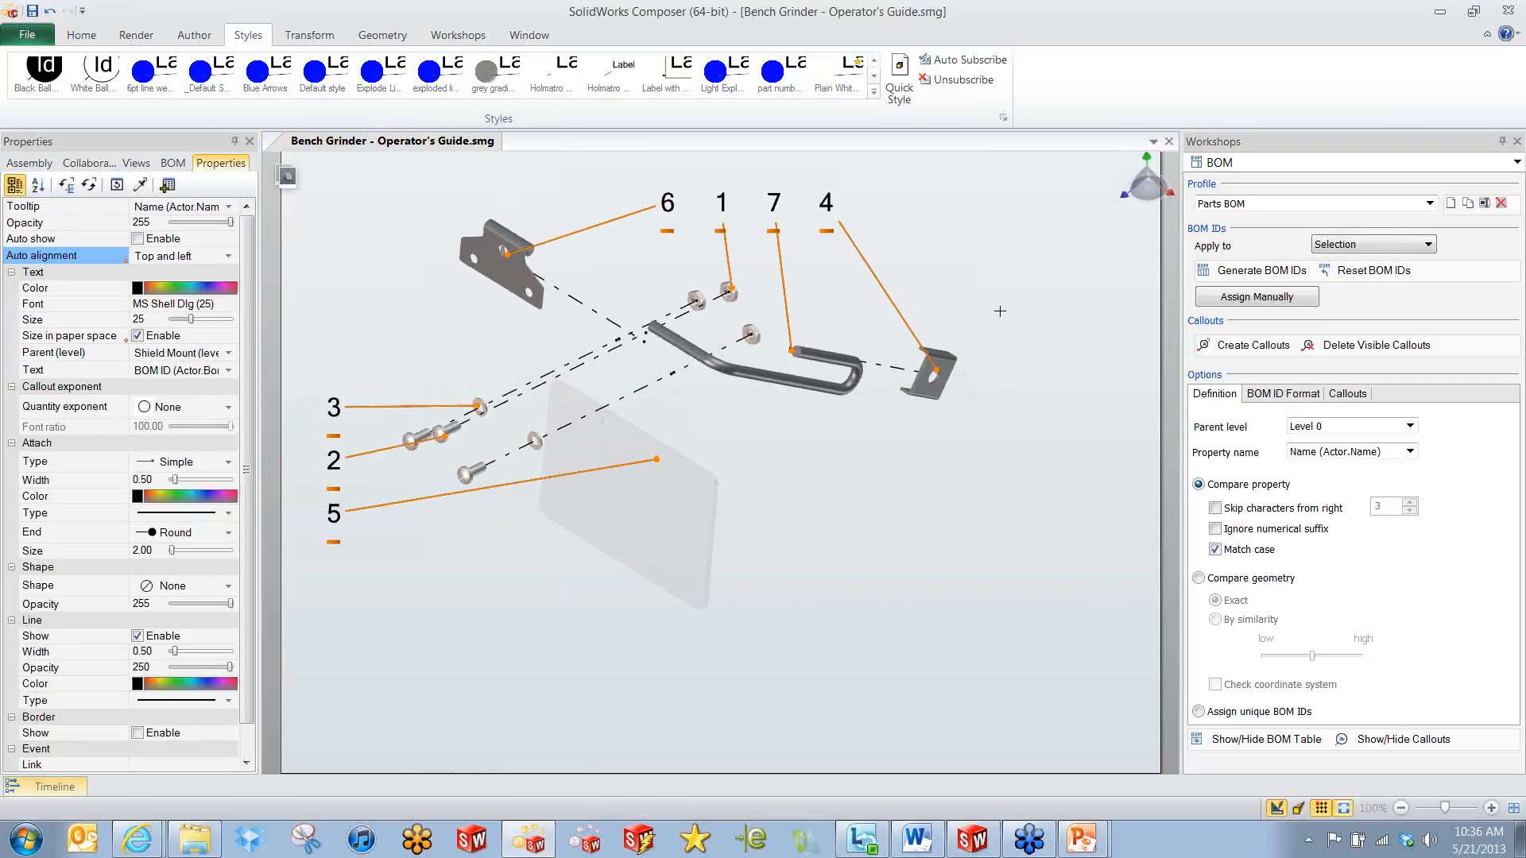
click(229, 256)
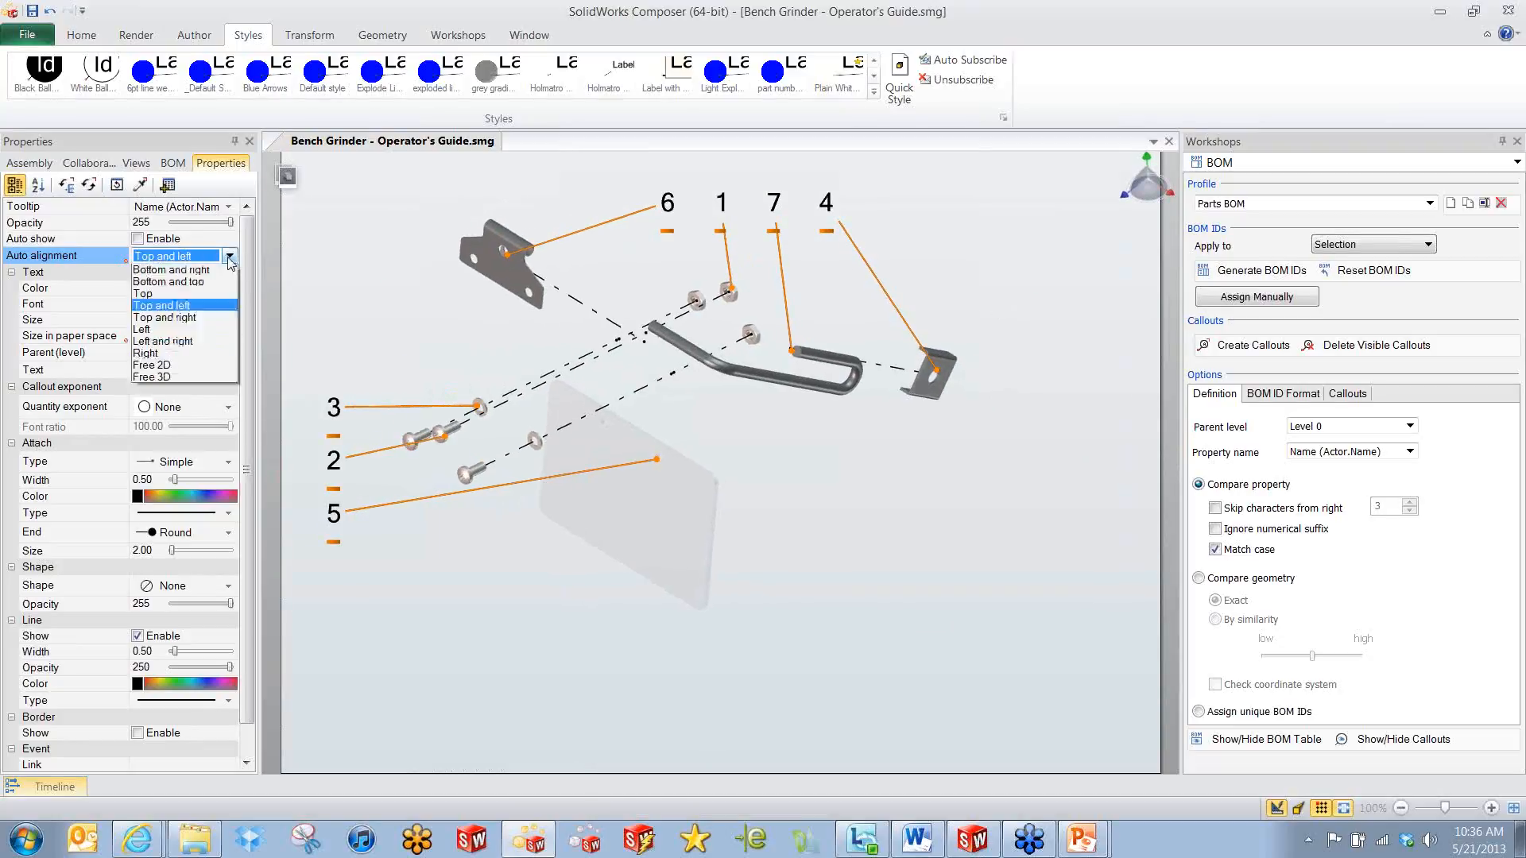
click(151, 438)
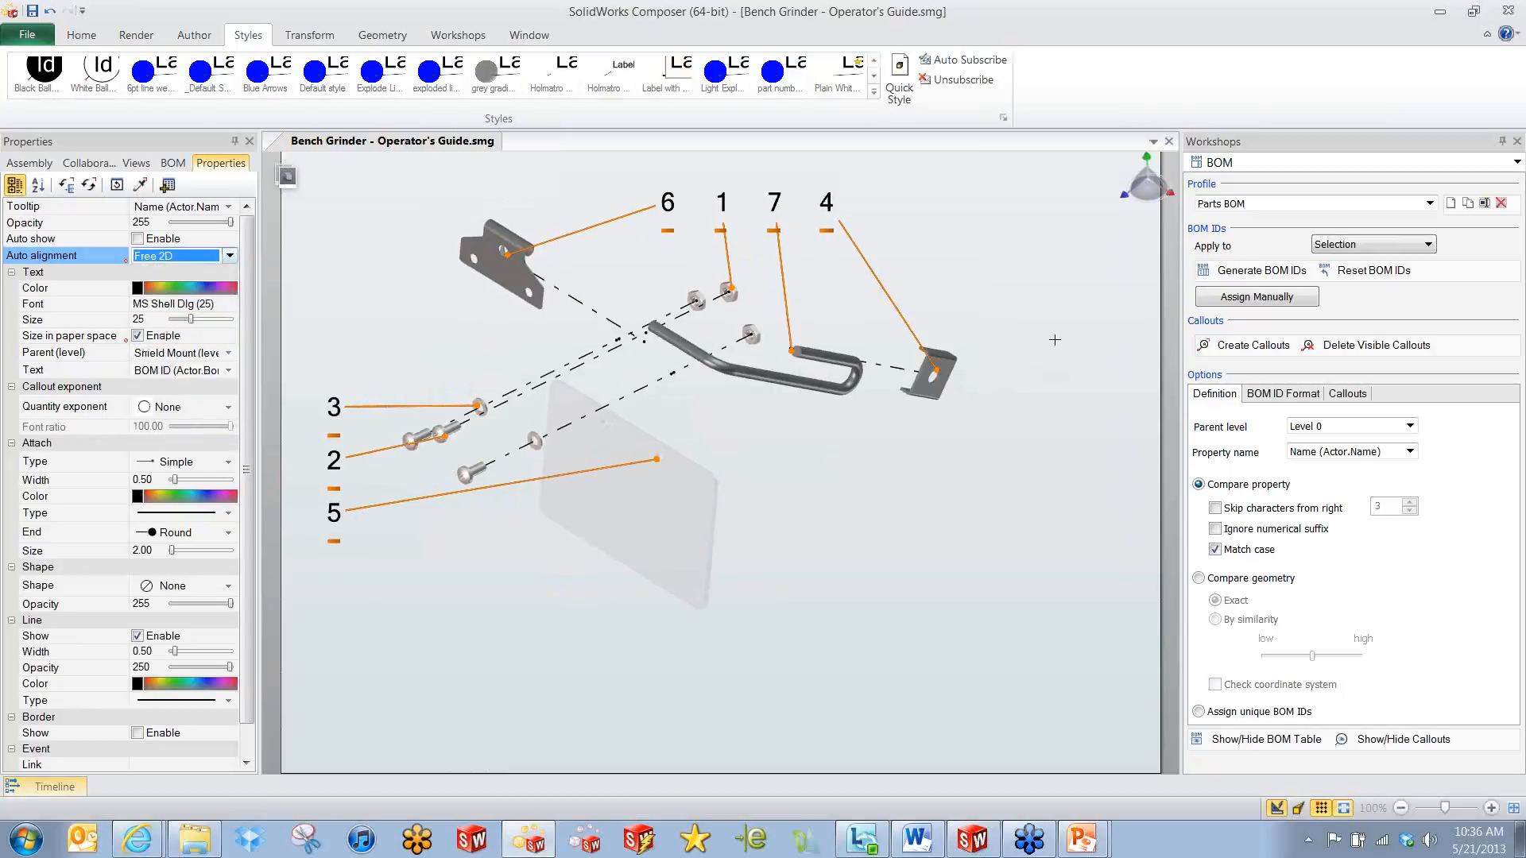
Show the BOM table below the exploded eye-shield parts and set its text size to 21.
click(1054, 338)
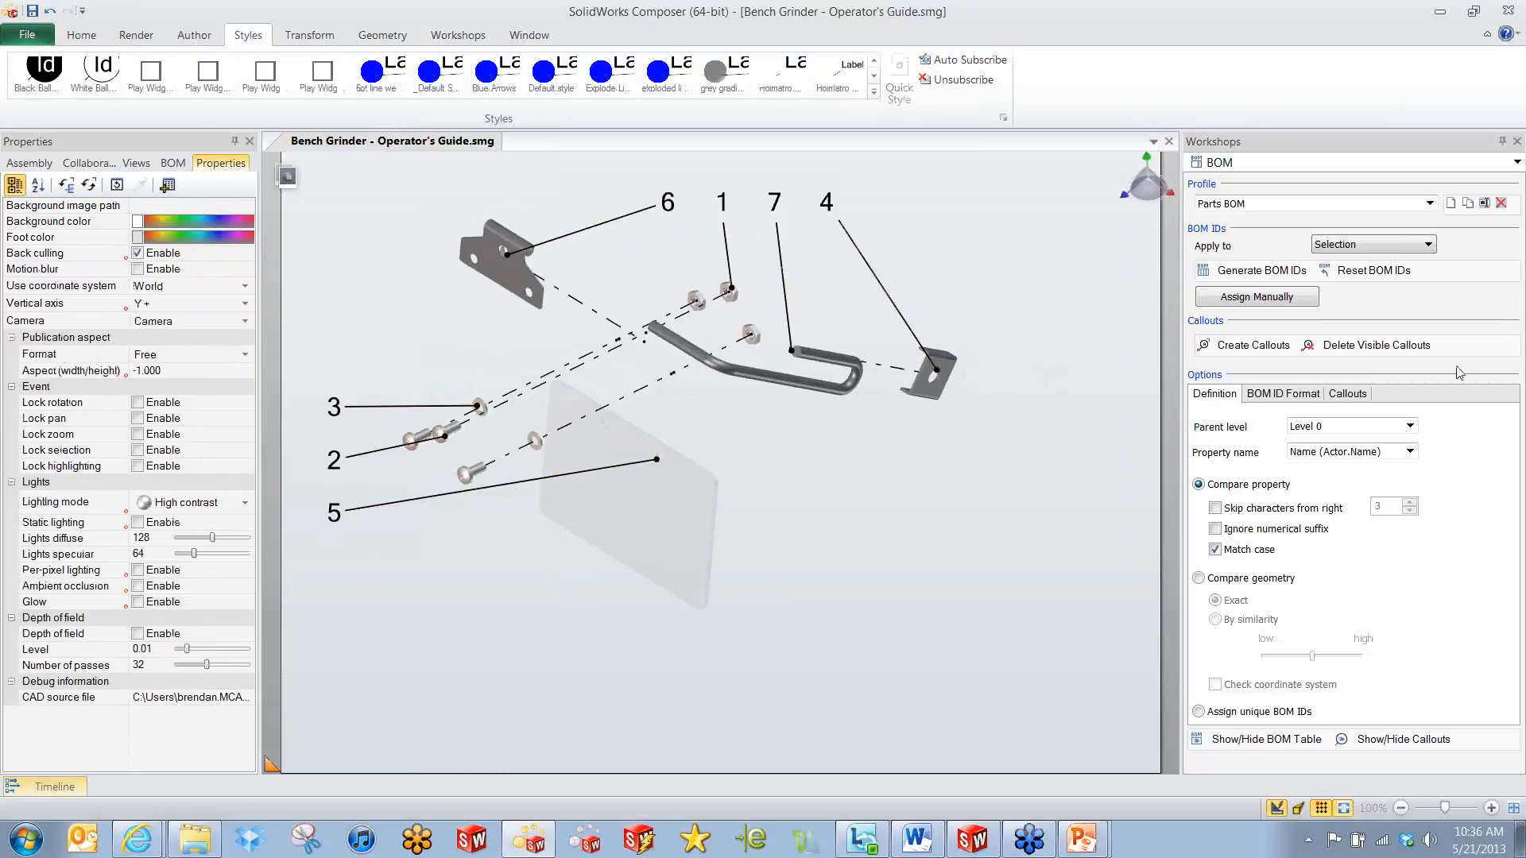
click(1274, 741)
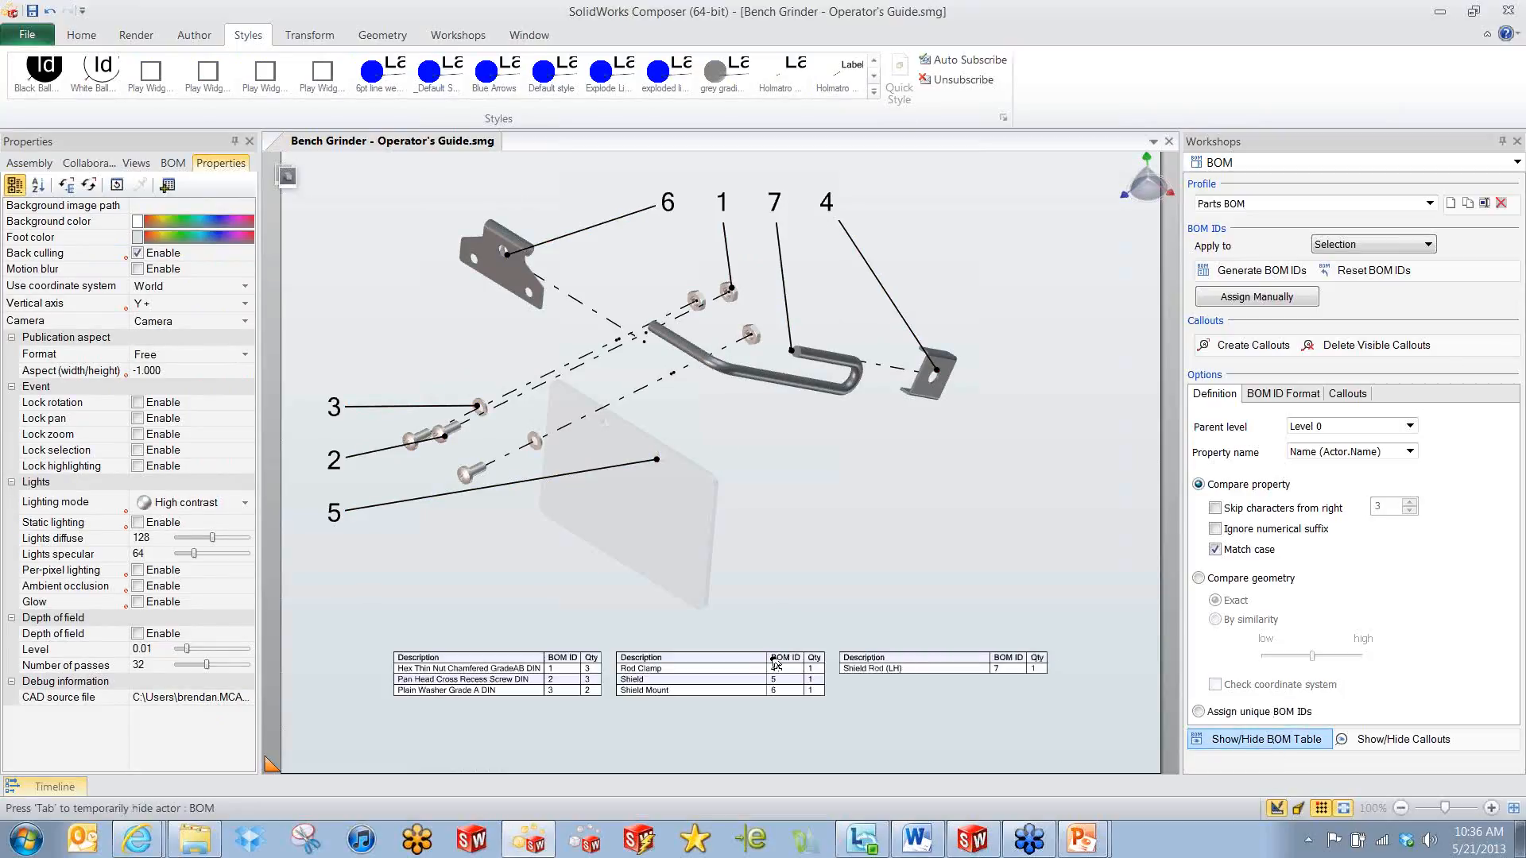
click(779, 663)
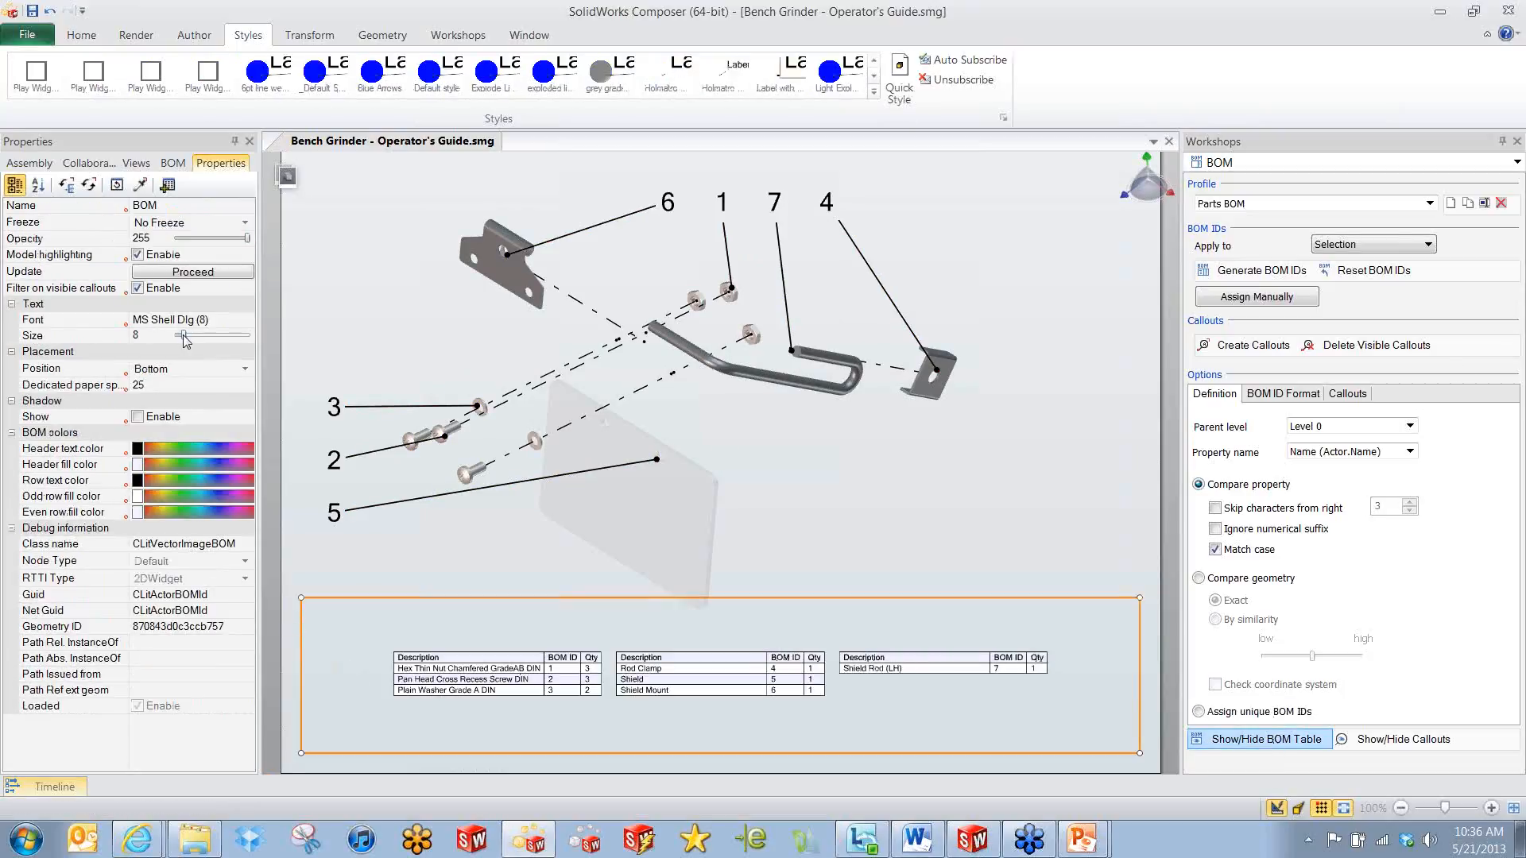
drag(183, 335, 197, 336)
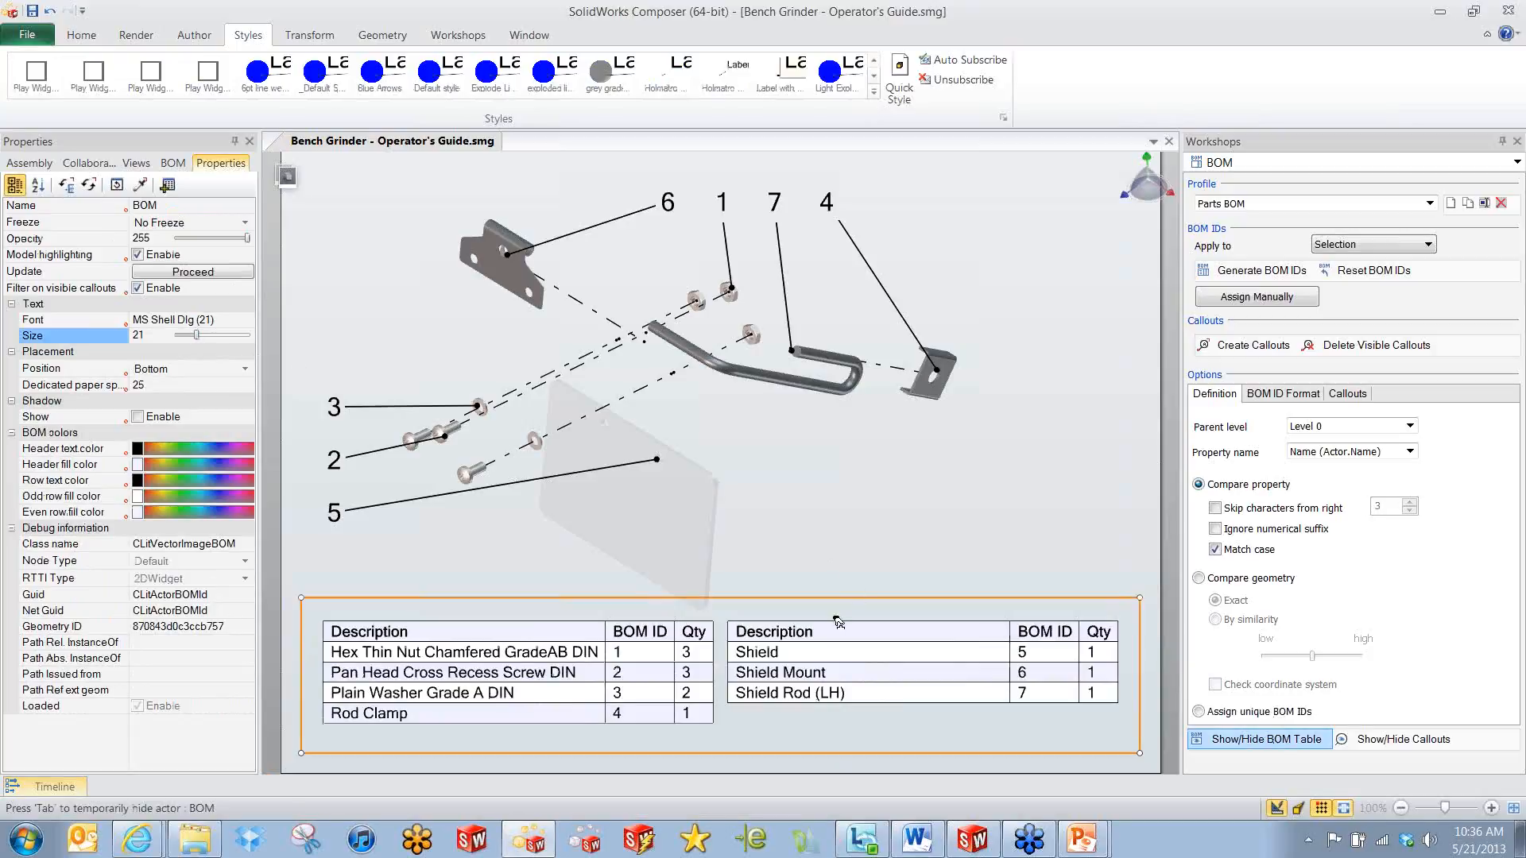
click(910, 521)
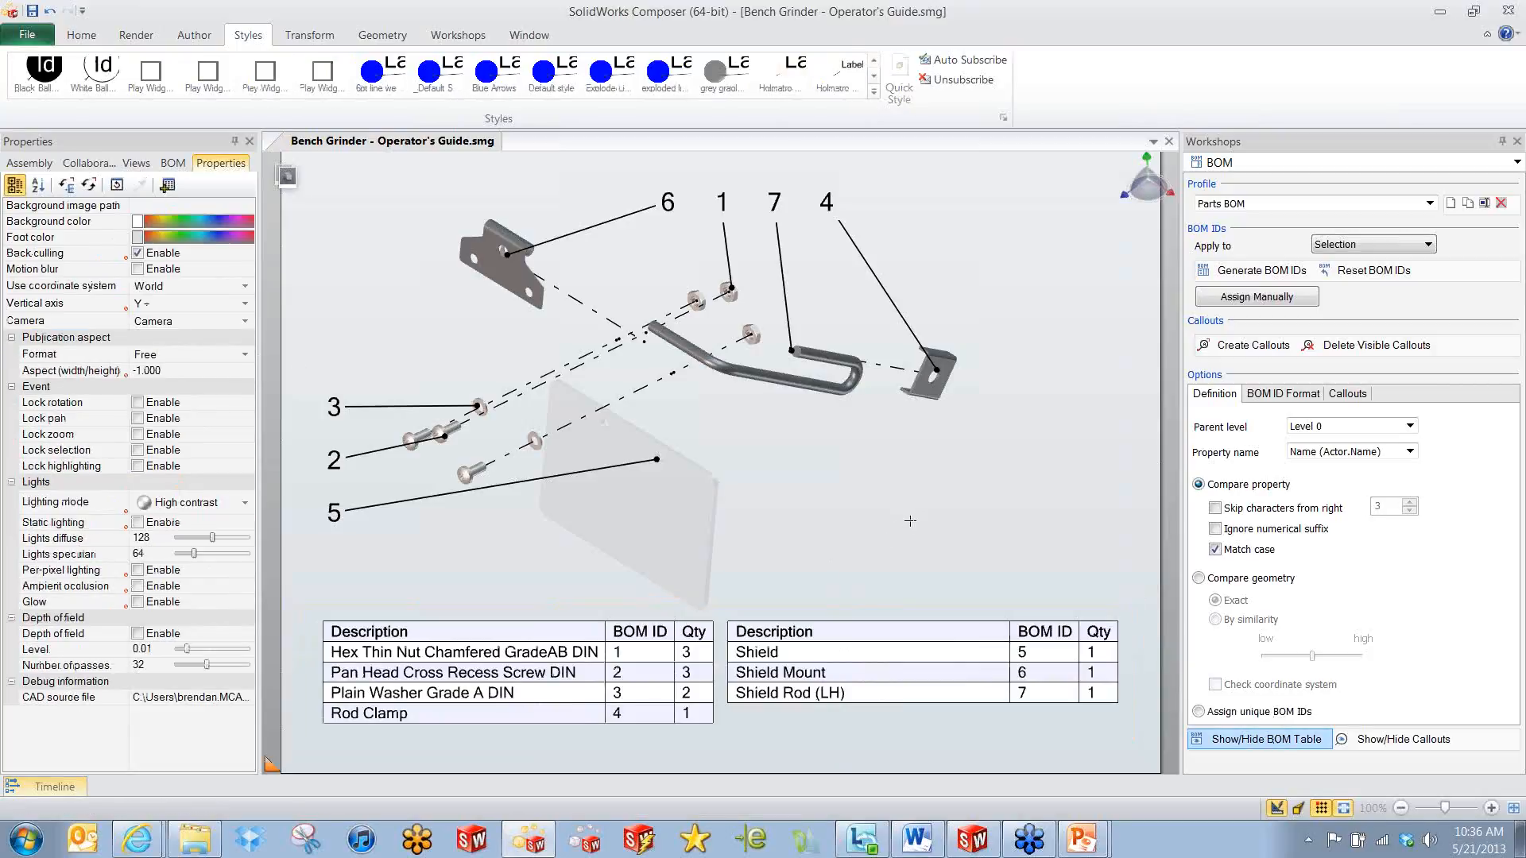
click(502, 682)
click(876, 520)
Update View 4 with the current callouts and BOM table.
click(173, 163)
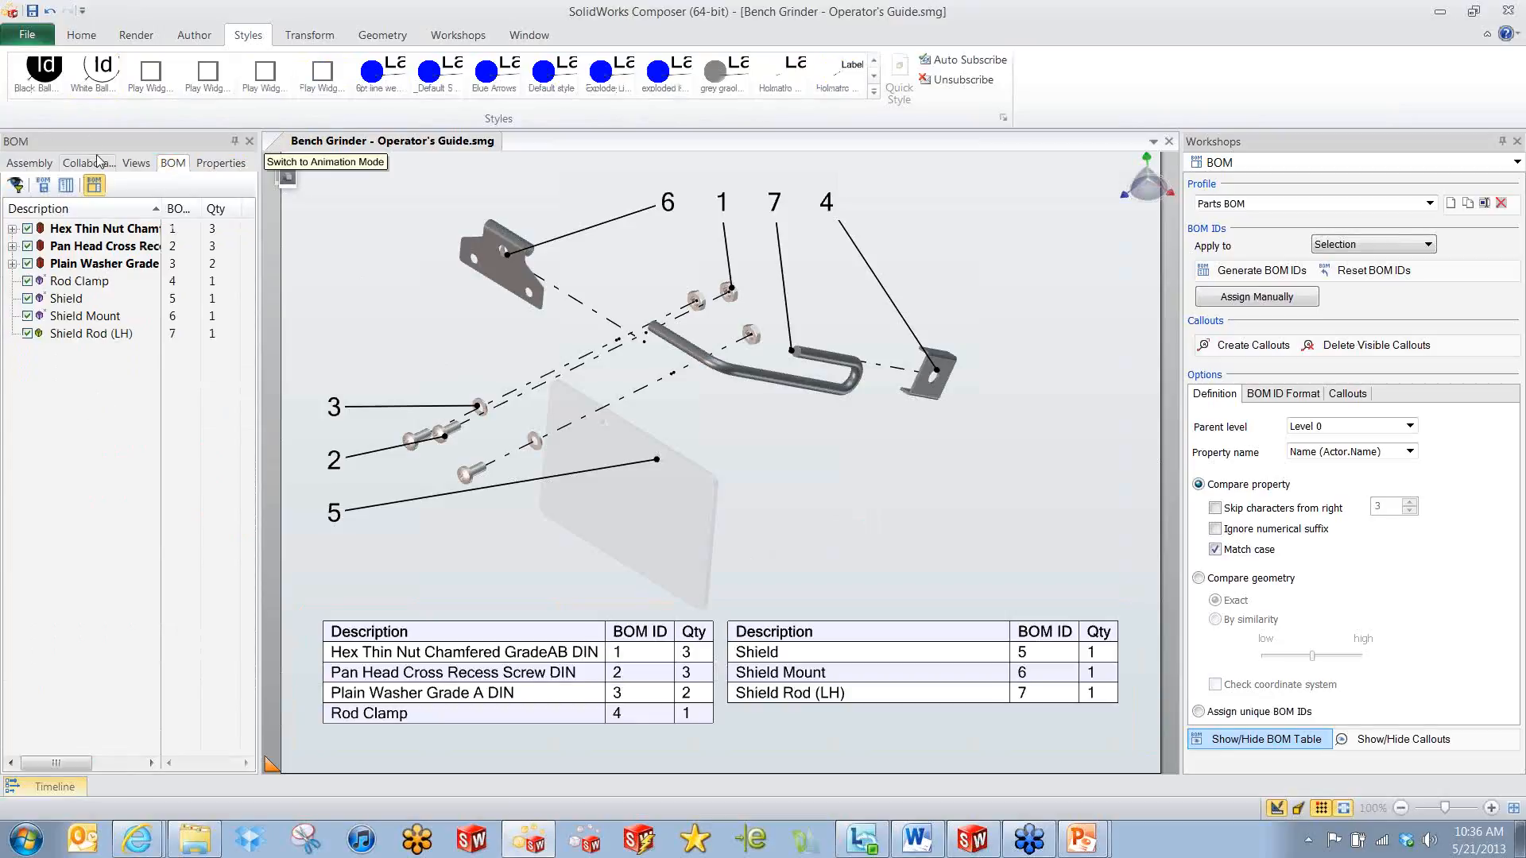
click(136, 163)
right_click(171, 352)
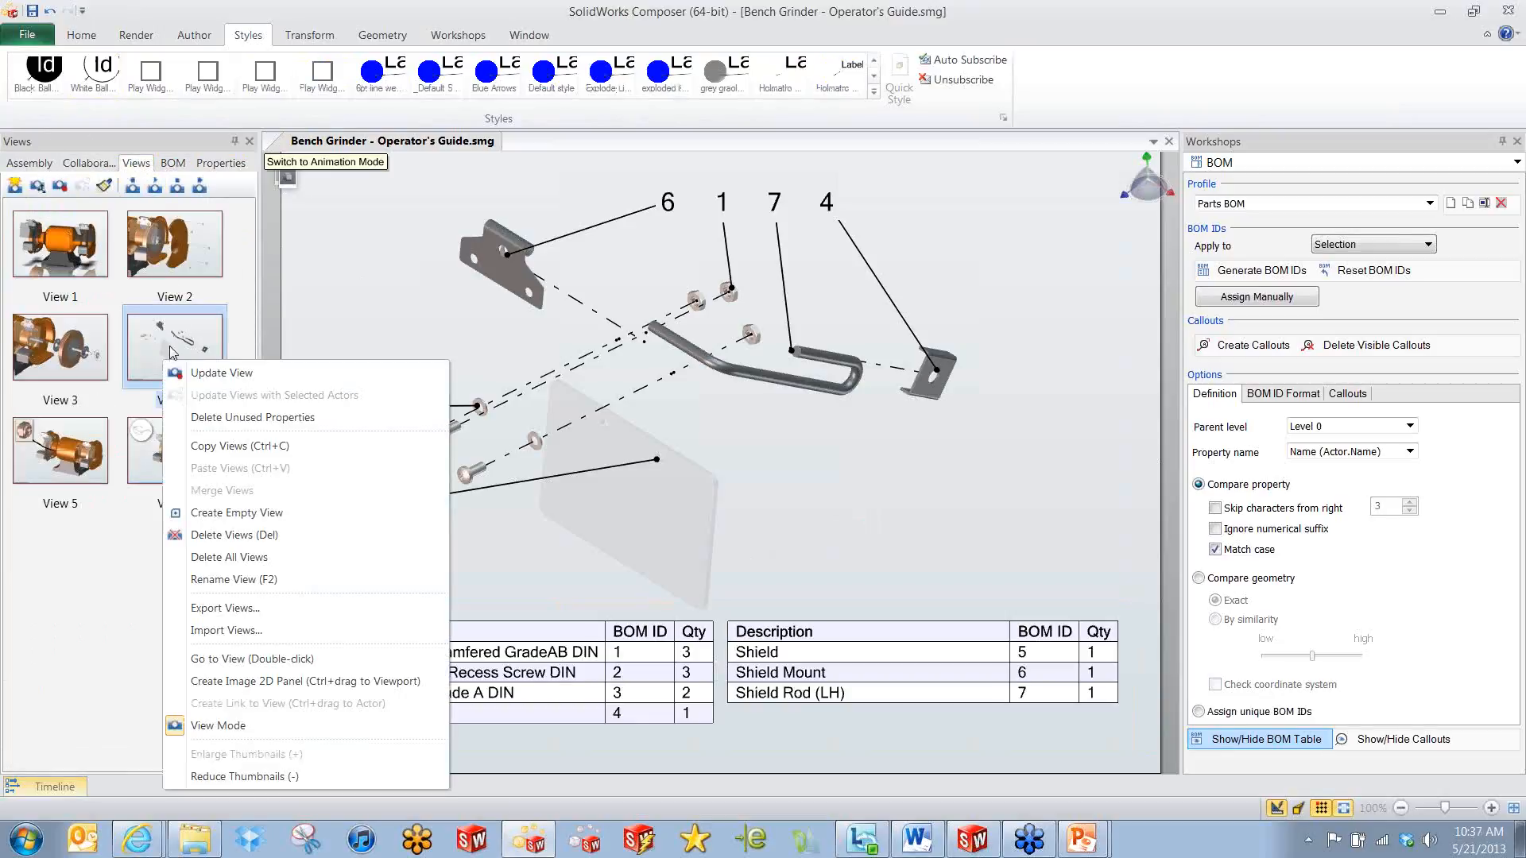
click(215, 372)
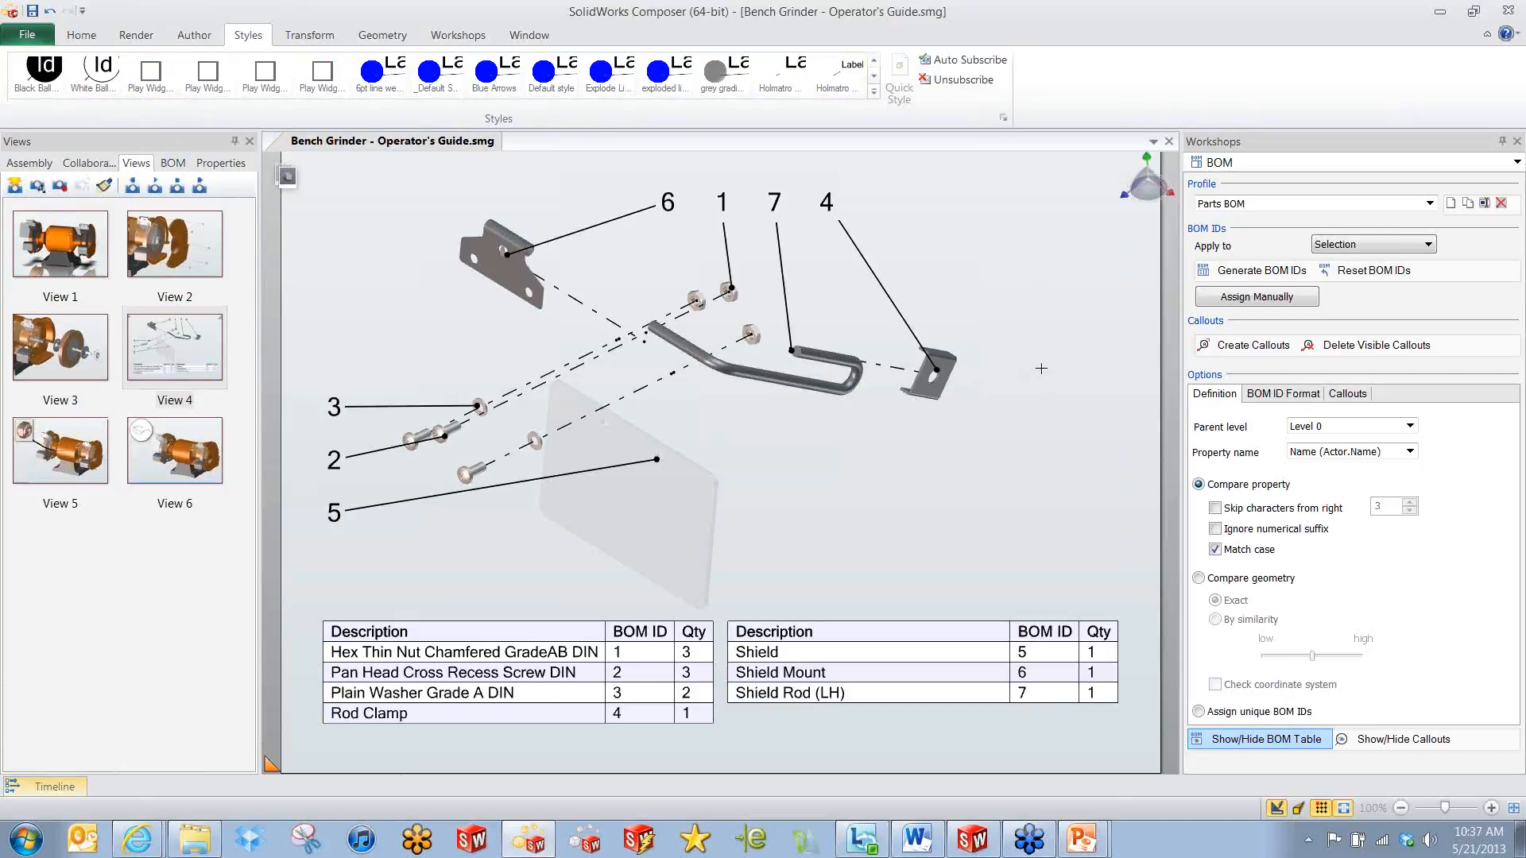
key(alt+Tab)
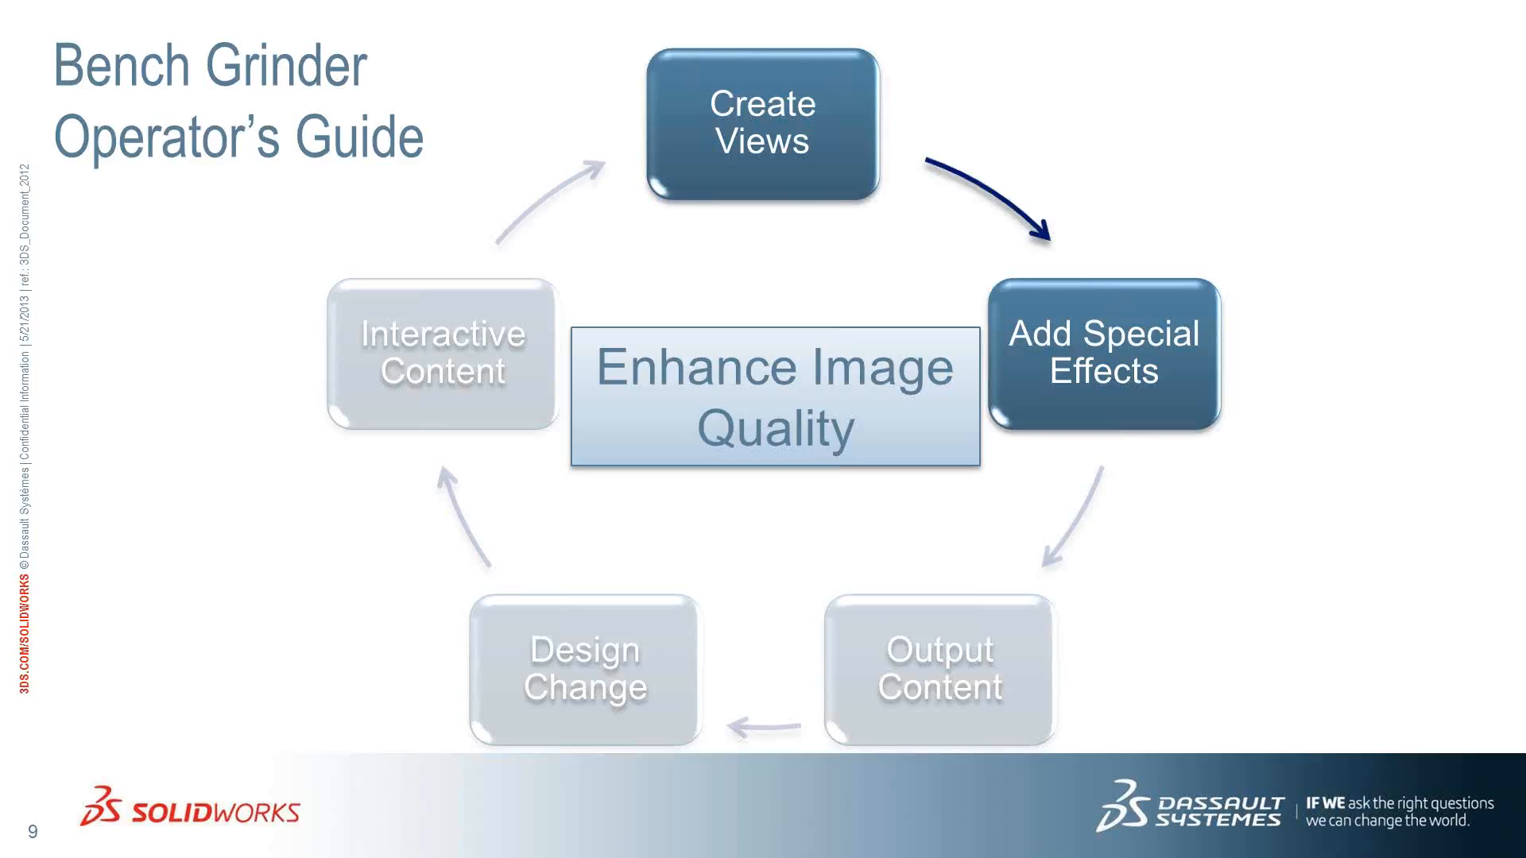
key(Right)
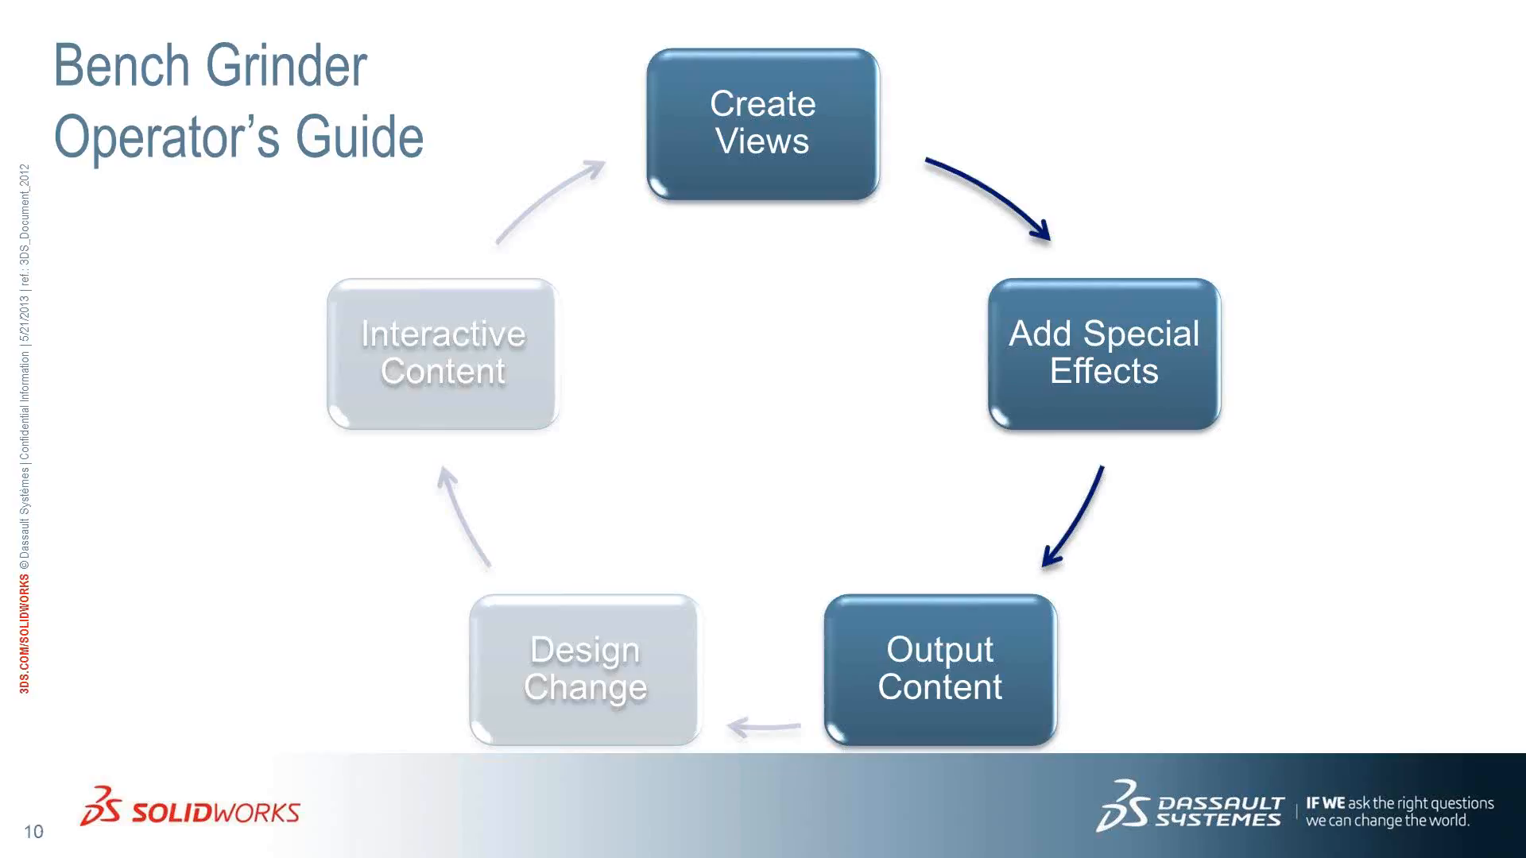
key(alt+Tab)
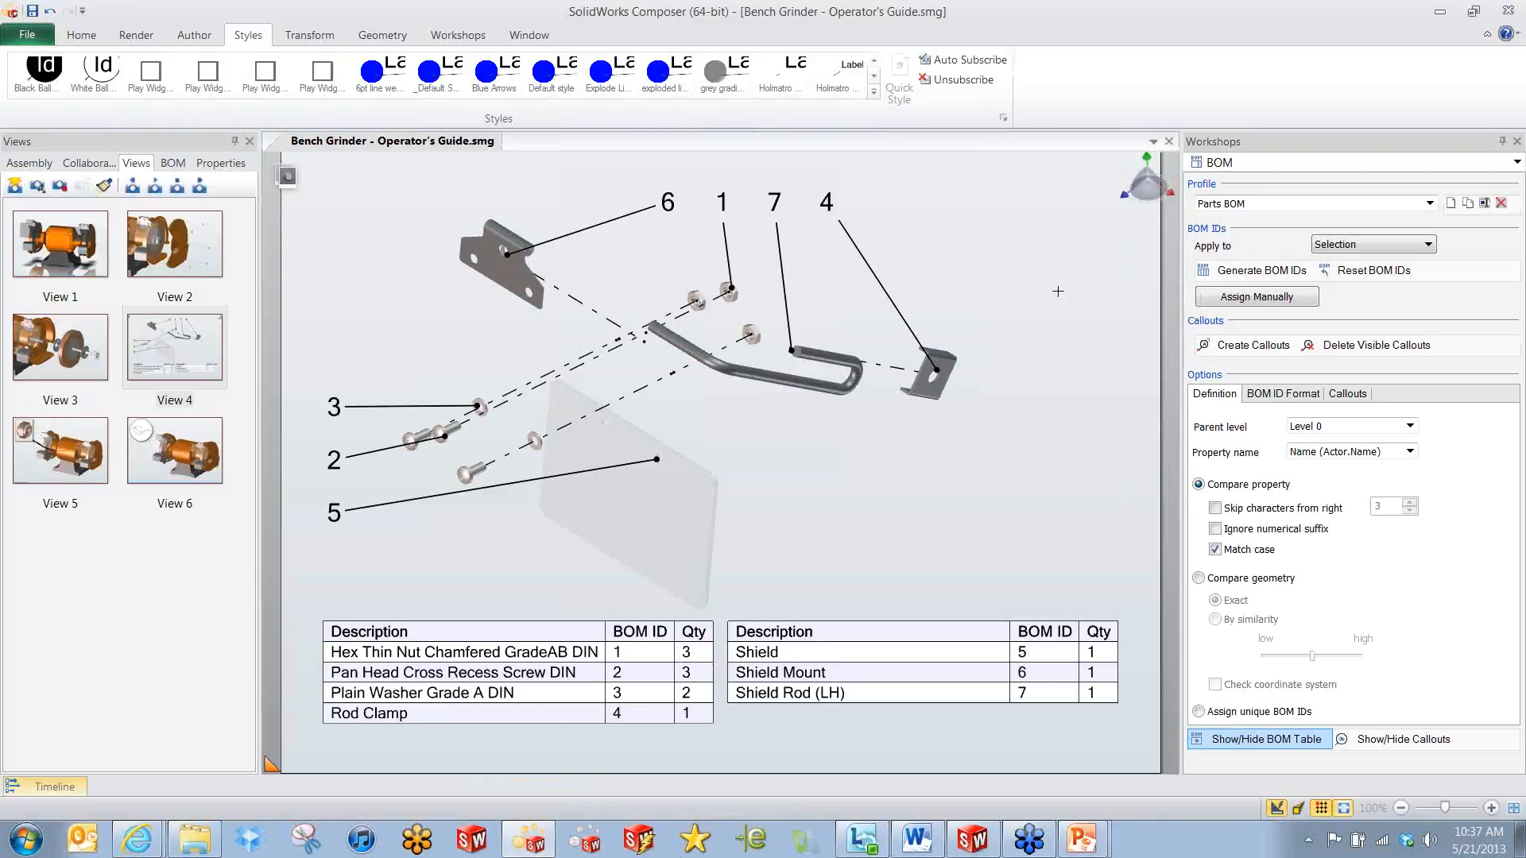
Preview View 4 as a technical illustration with the My New HLR profile, using lines and shadows.
click(458, 35)
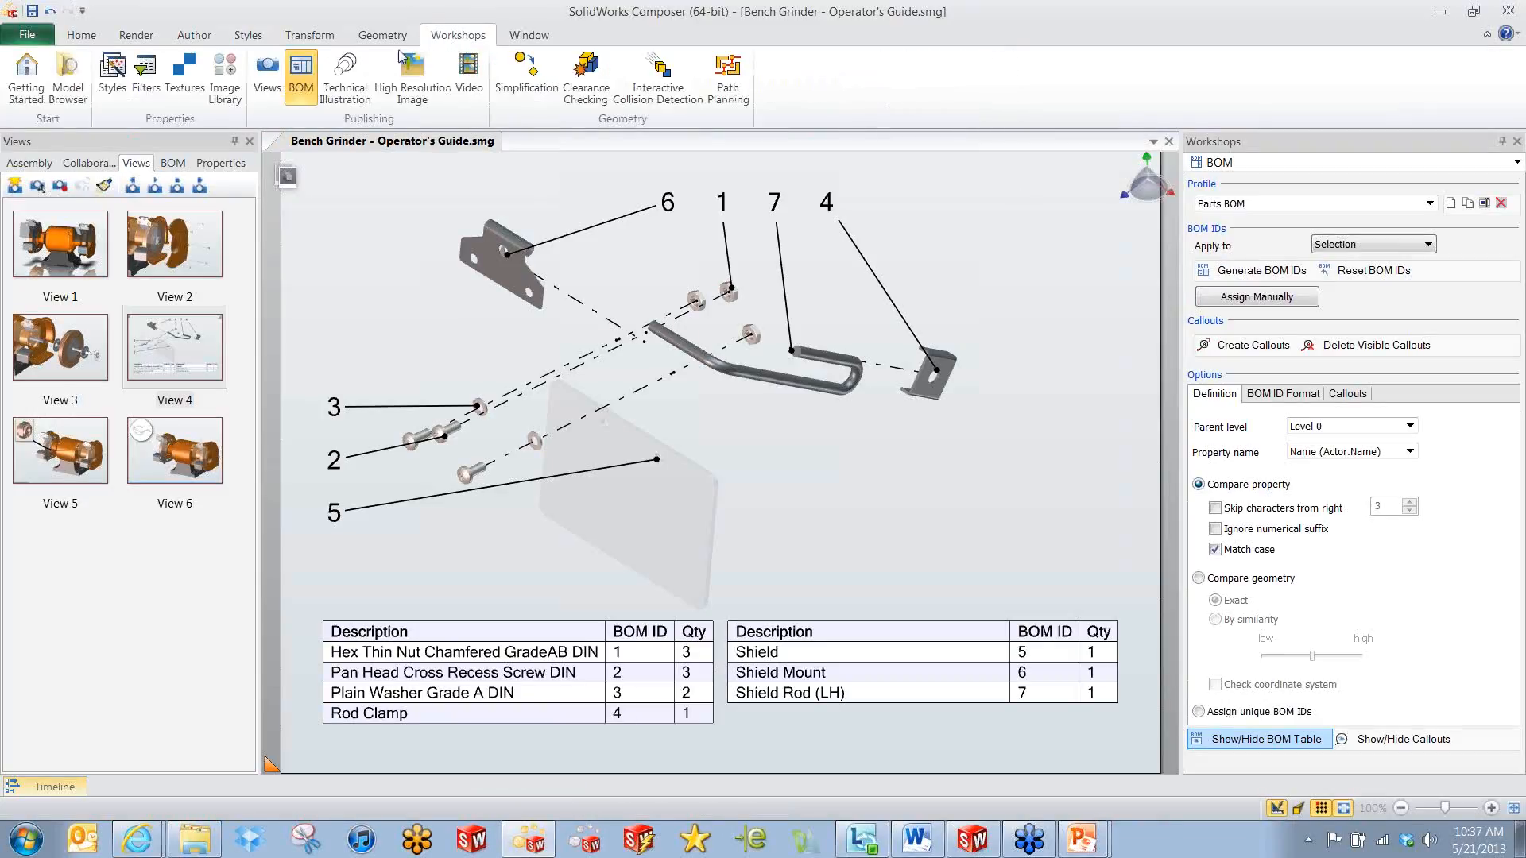
click(343, 79)
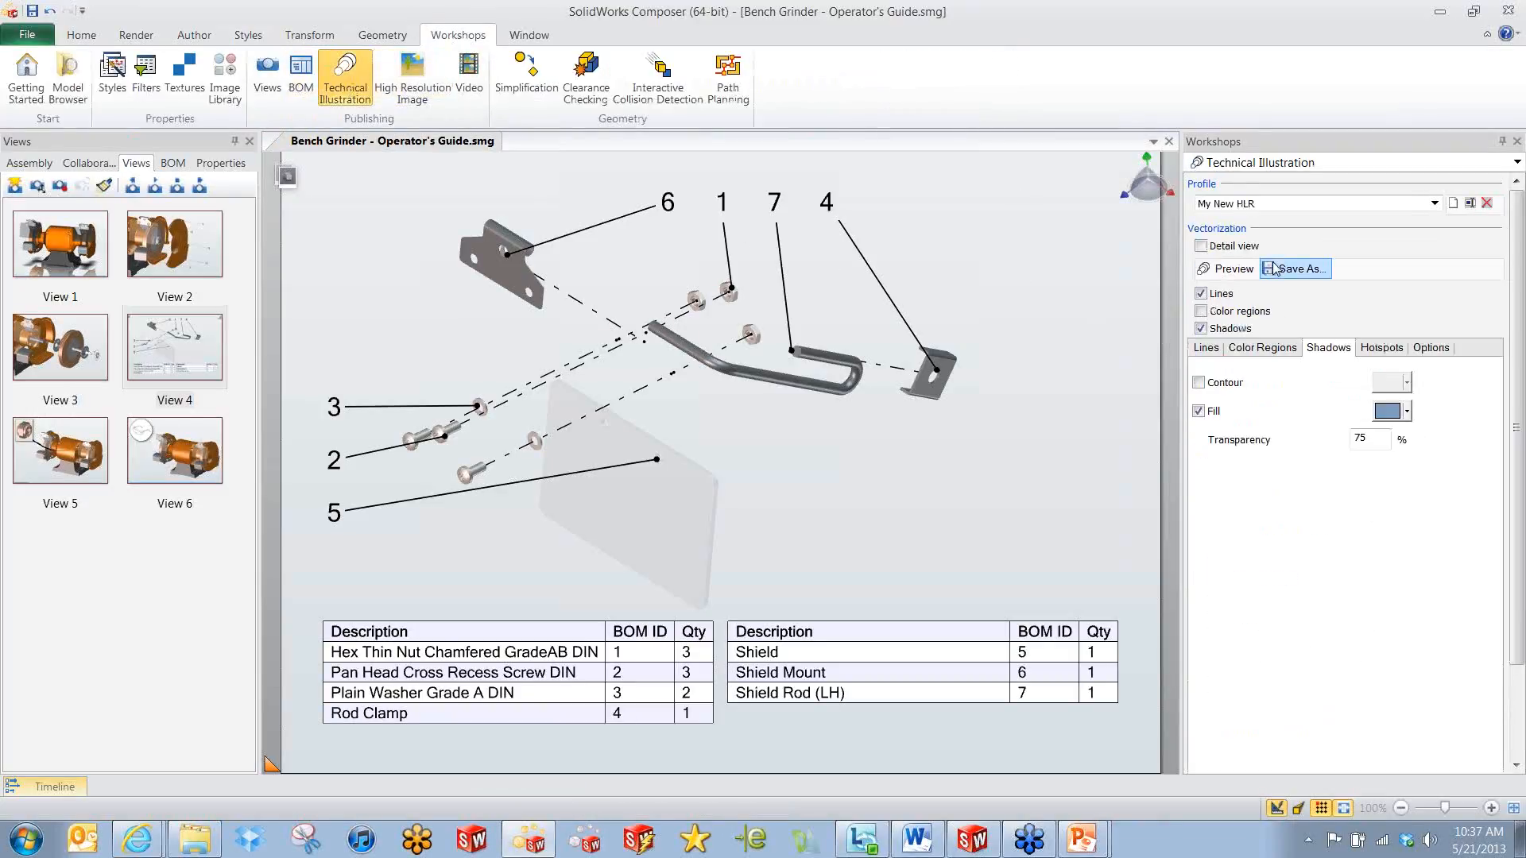
click(1242, 268)
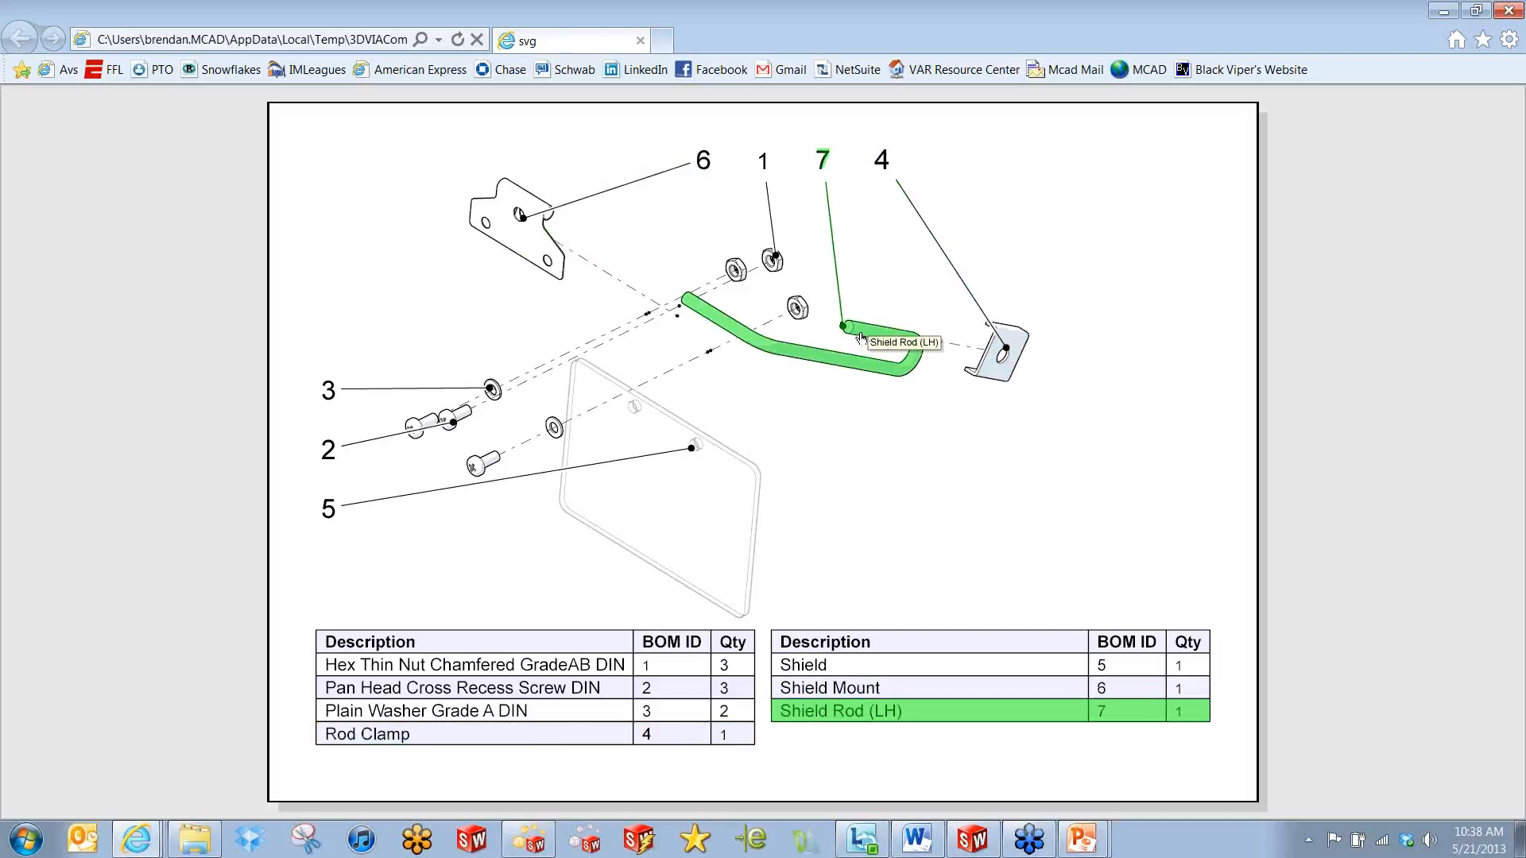
Open WPP-0000.svg from the Parts Manual folder on drive C and highlight its sprayer, flow control and spray tip assembly rows.
click(185, 844)
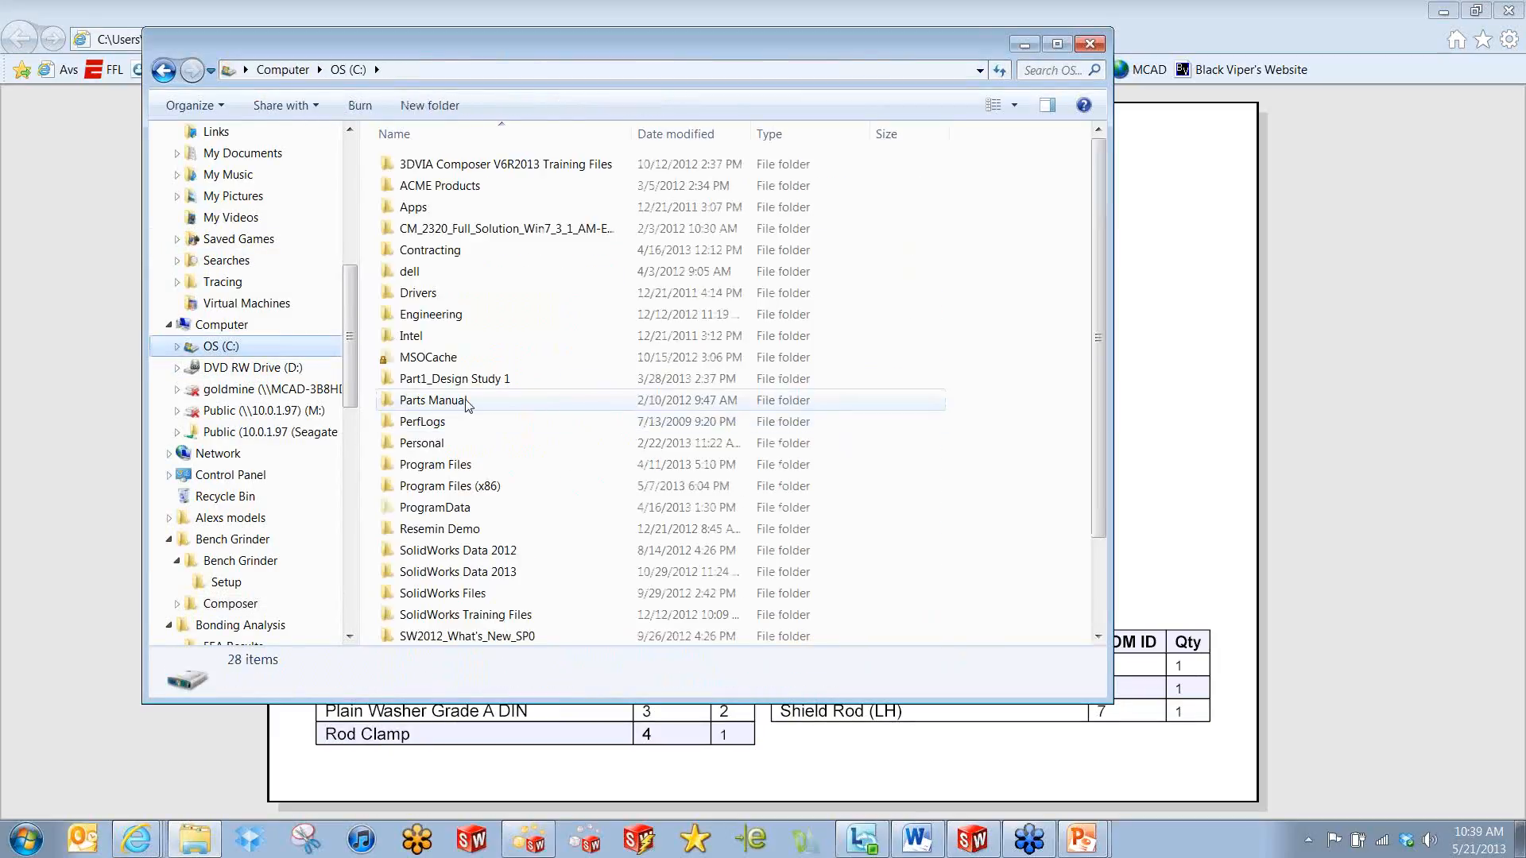
double_click(448, 402)
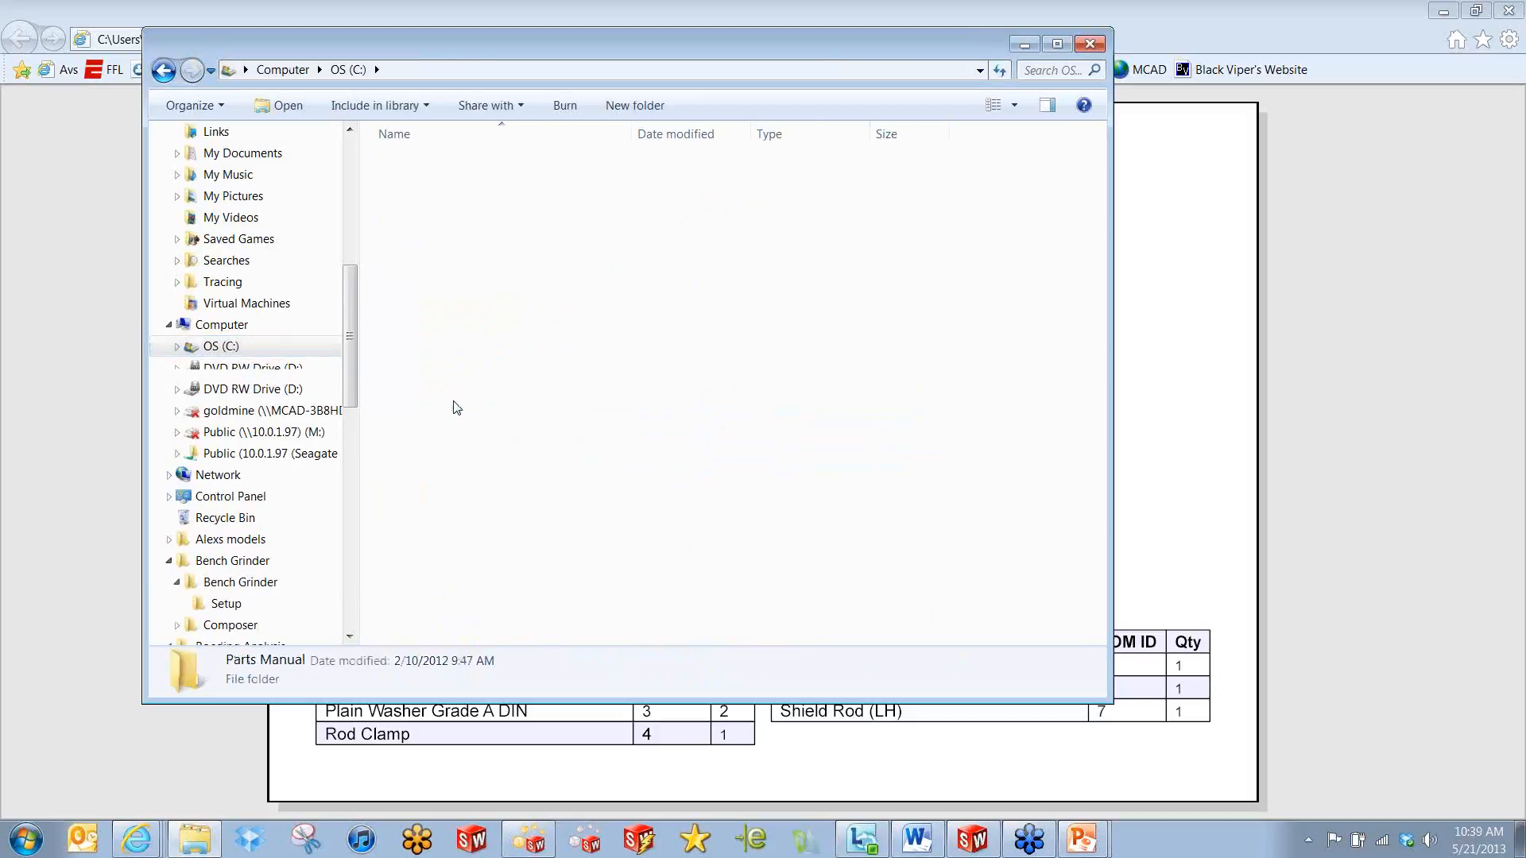
double_click(439, 187)
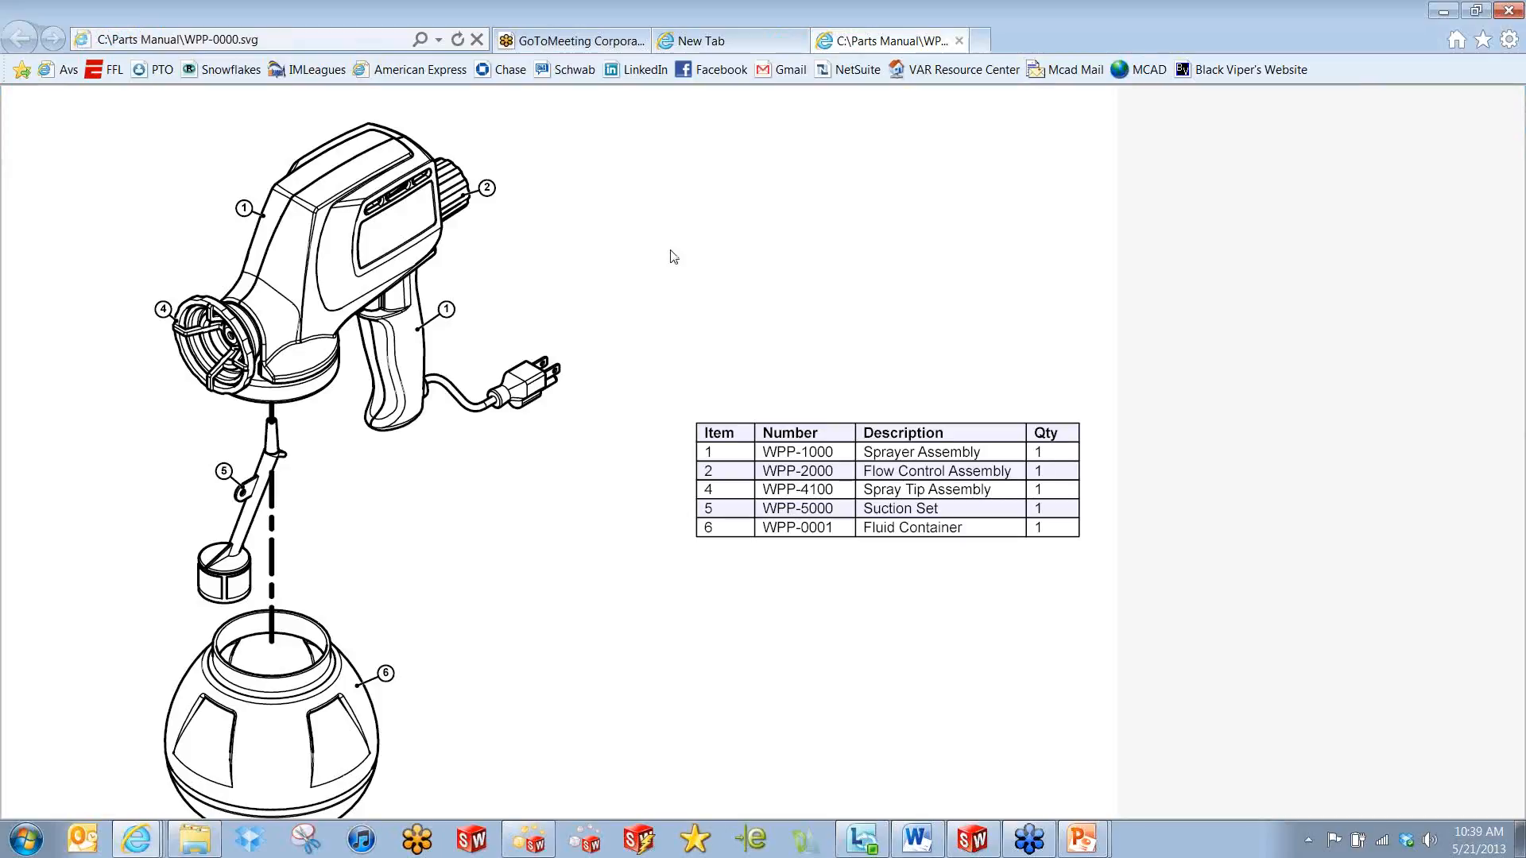
click(922, 449)
click(920, 470)
click(835, 488)
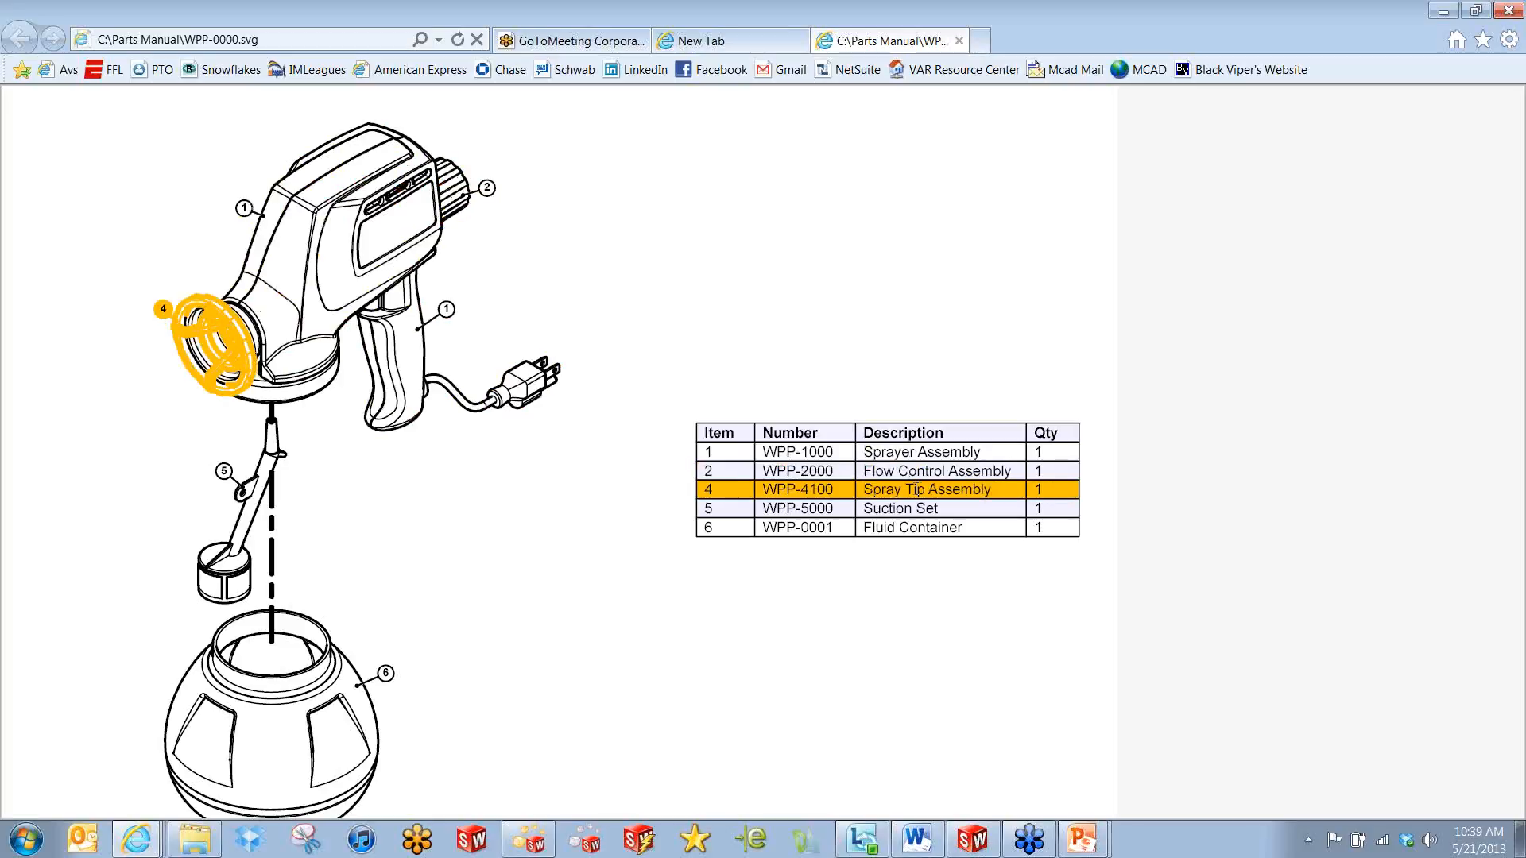
Follow the links in the sprayer drawing to WPP-1000 and WPP-1100, return to the main drawing and reopen the sprayer assembly.
click(360, 255)
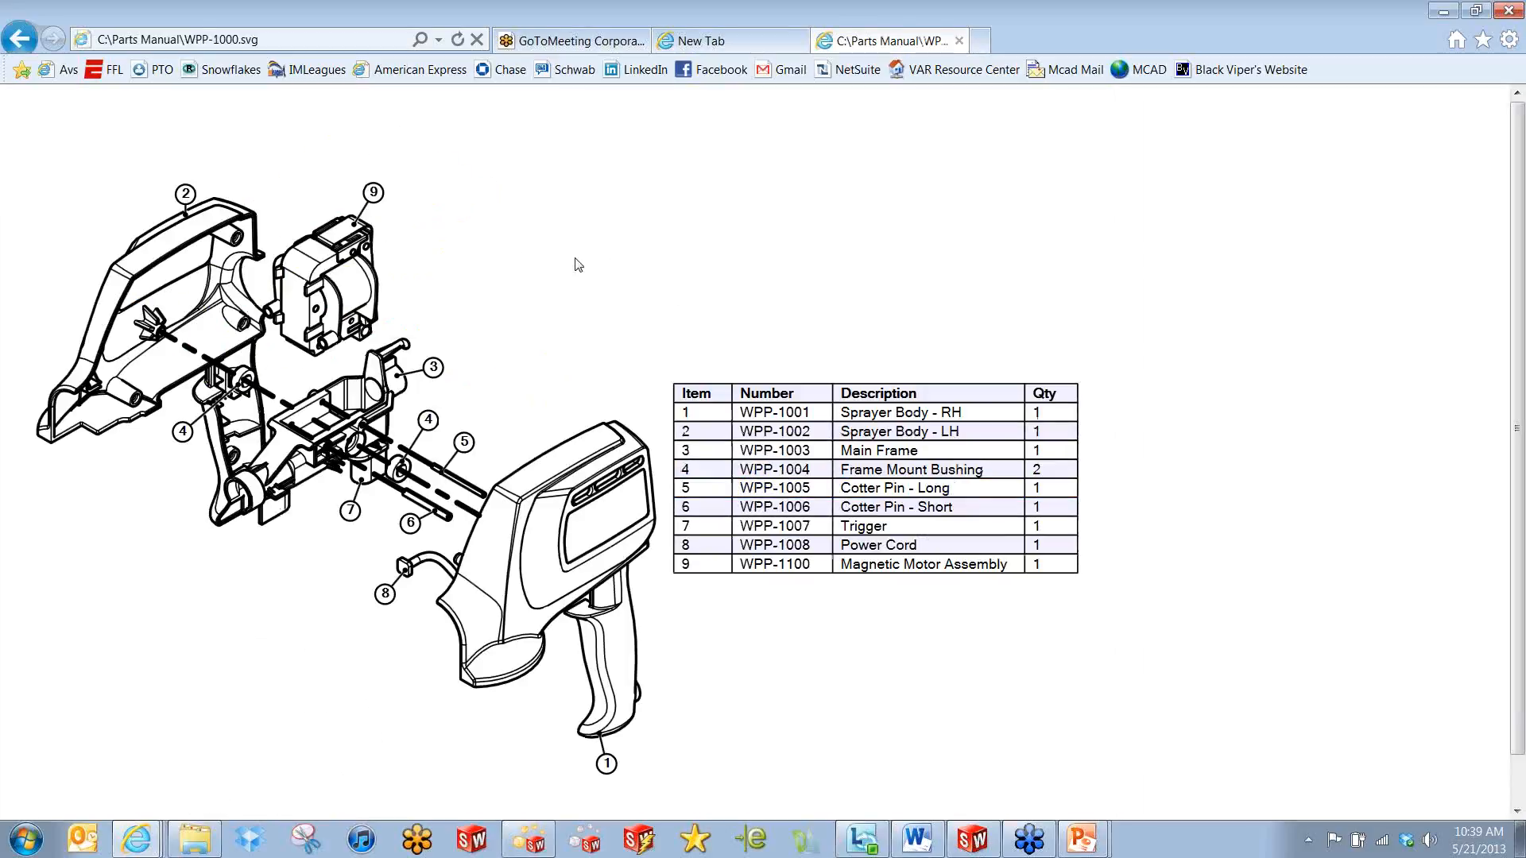
click(323, 307)
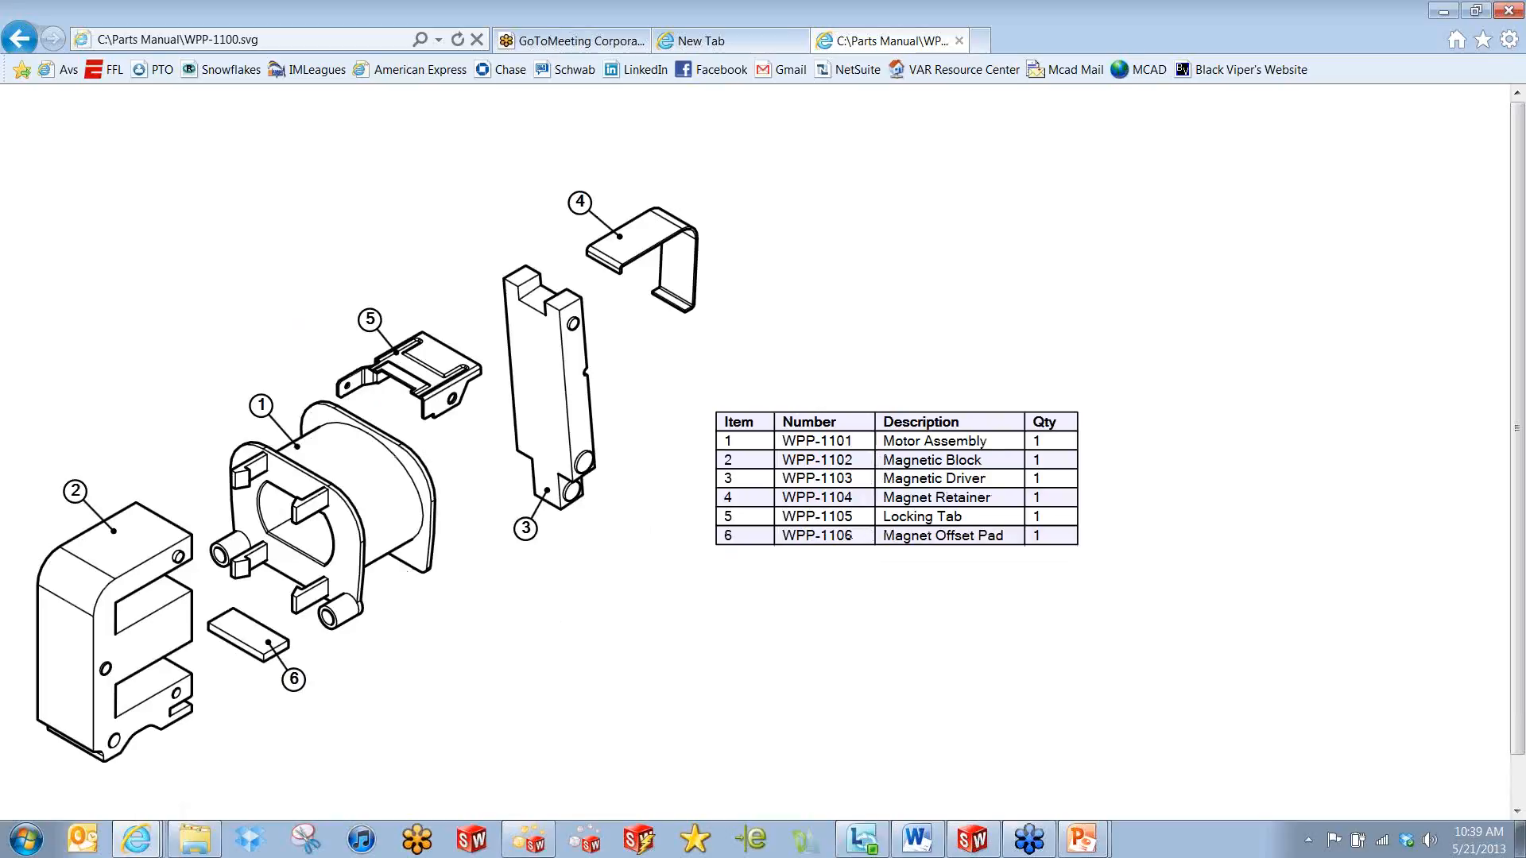
click(19, 39)
click(20, 39)
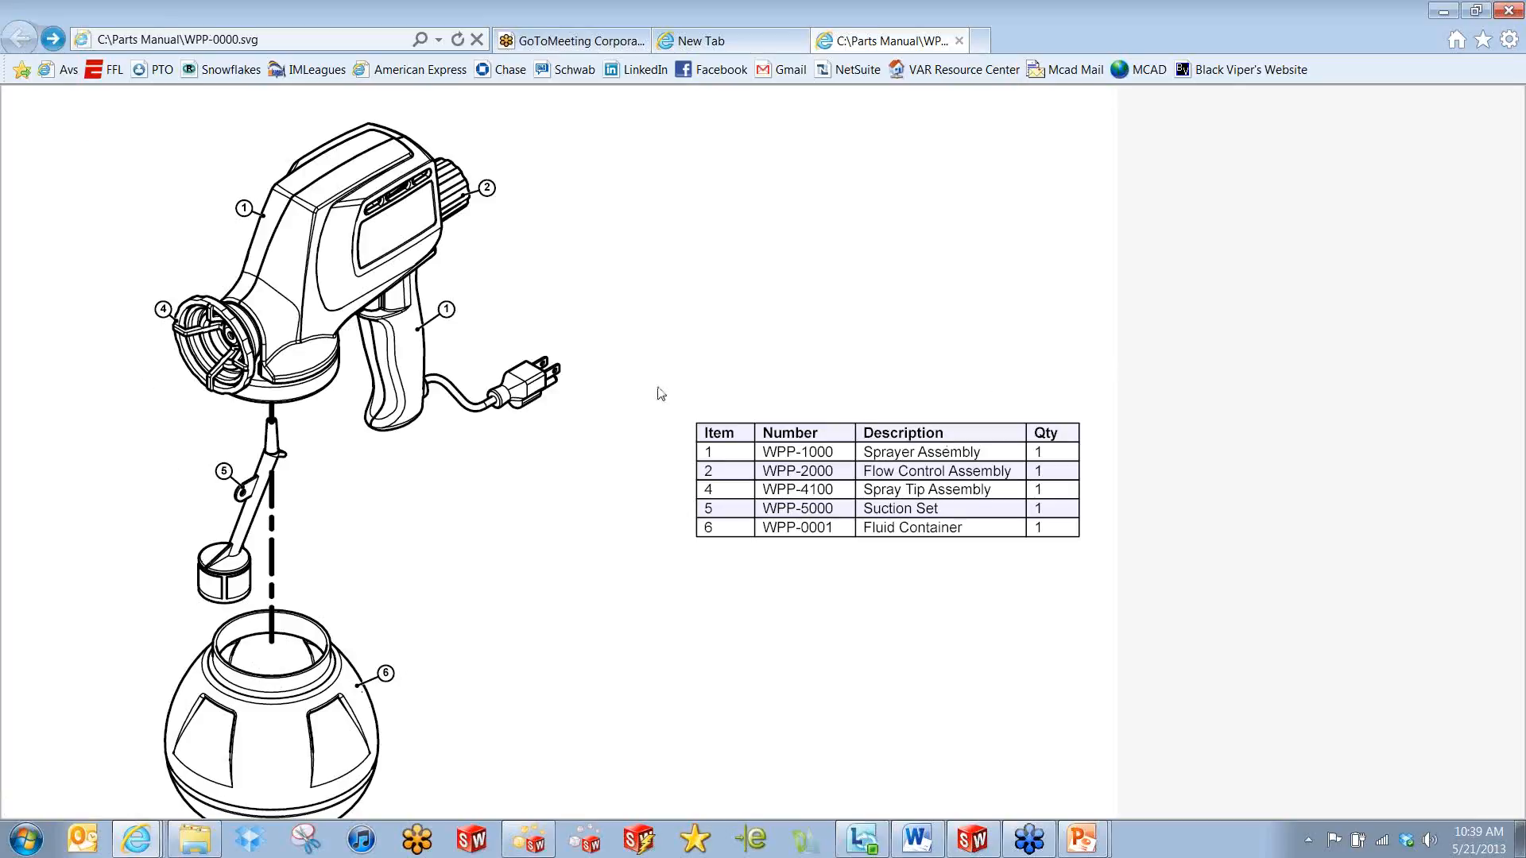
click(333, 245)
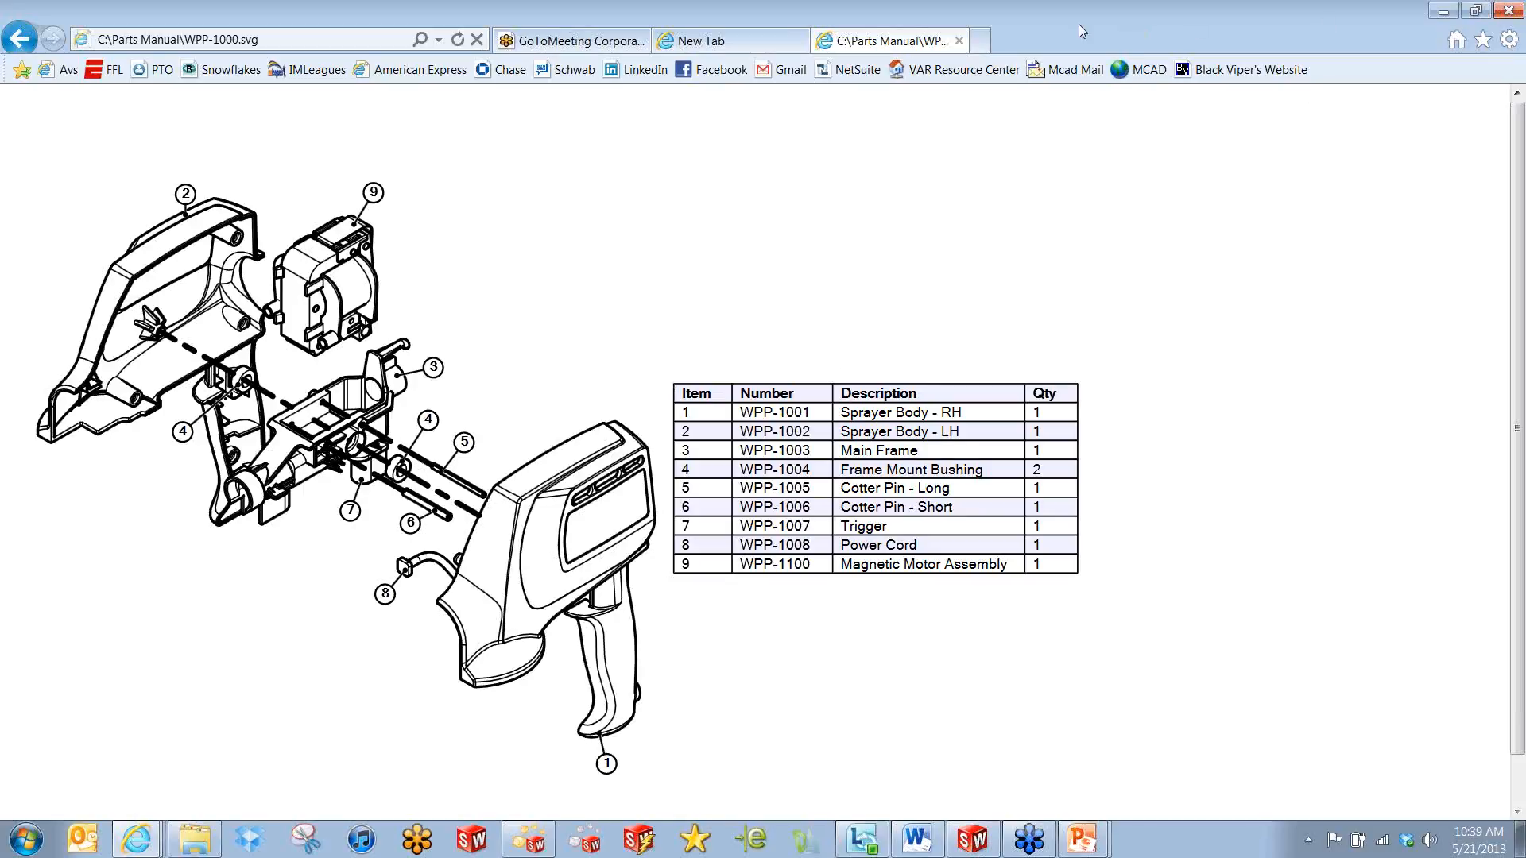
Close the sprayer drawing and the technical illustration preview, put the Parts Manual folder away and return to SolidWorks Composer.
click(960, 43)
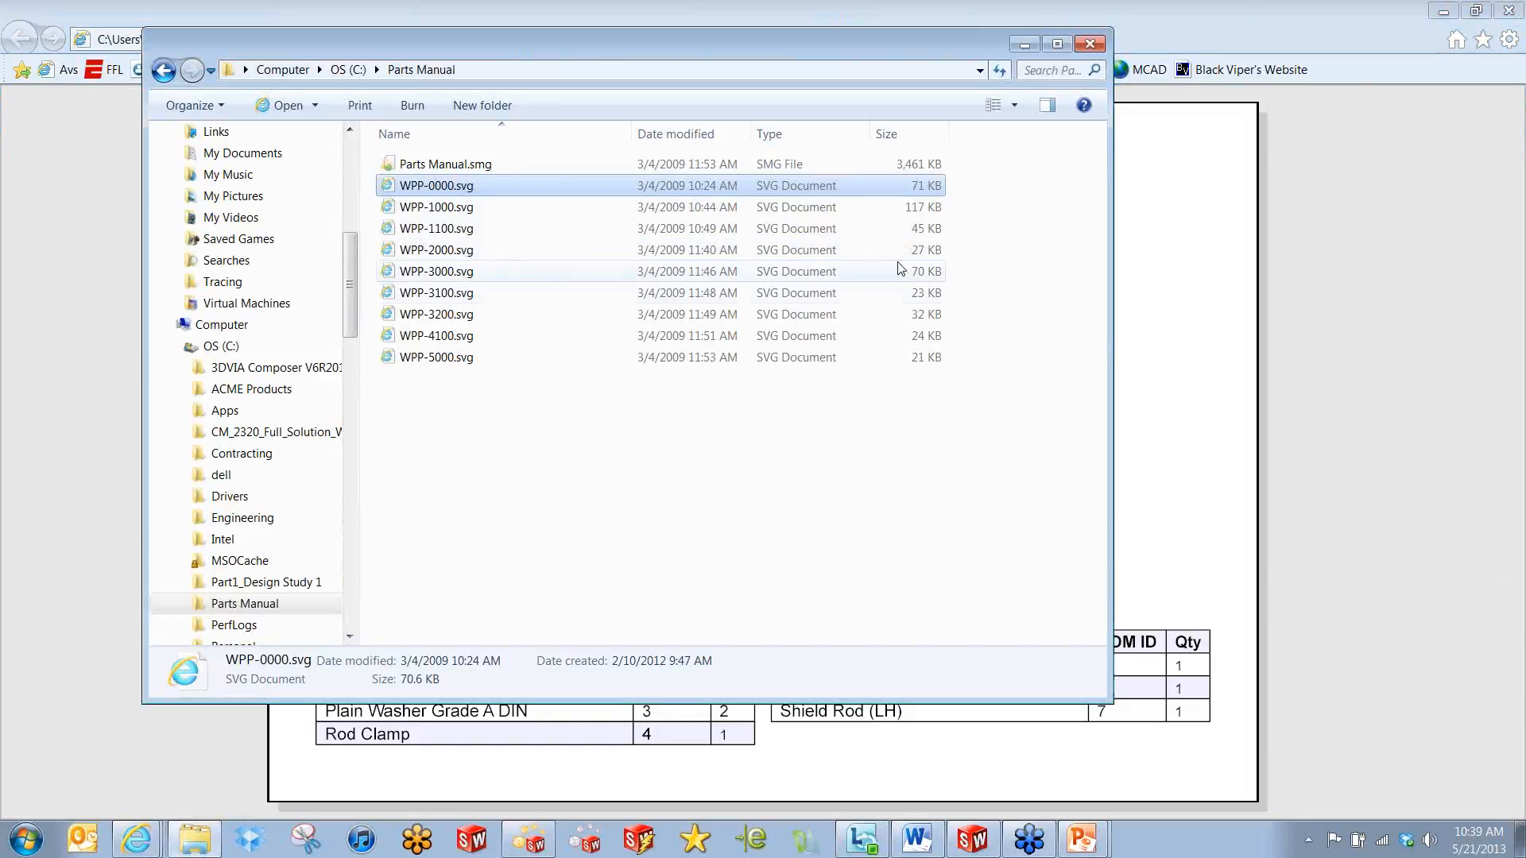
click(633, 453)
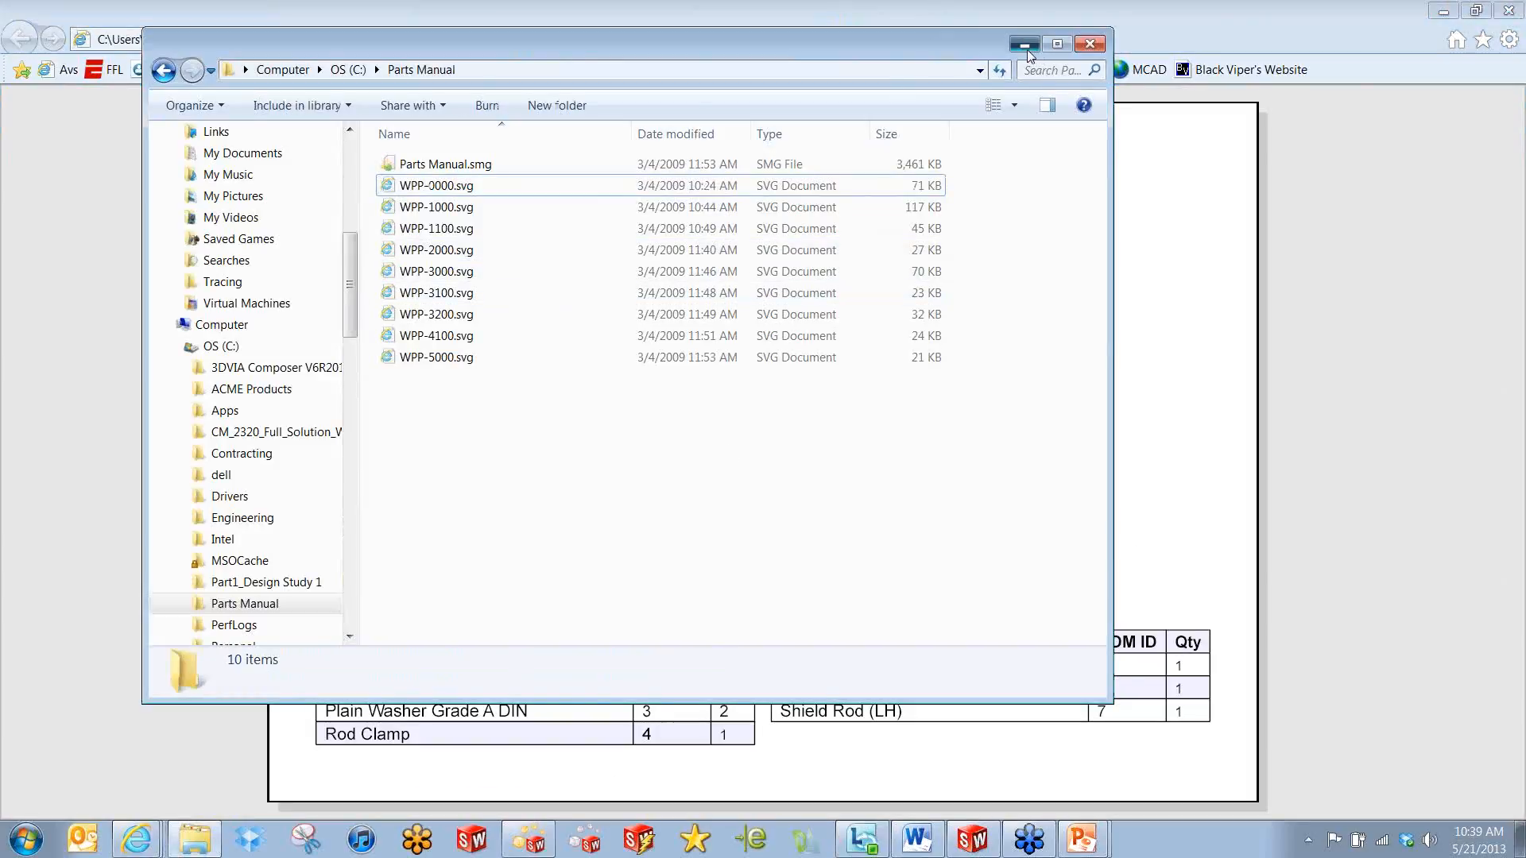
click(1025, 44)
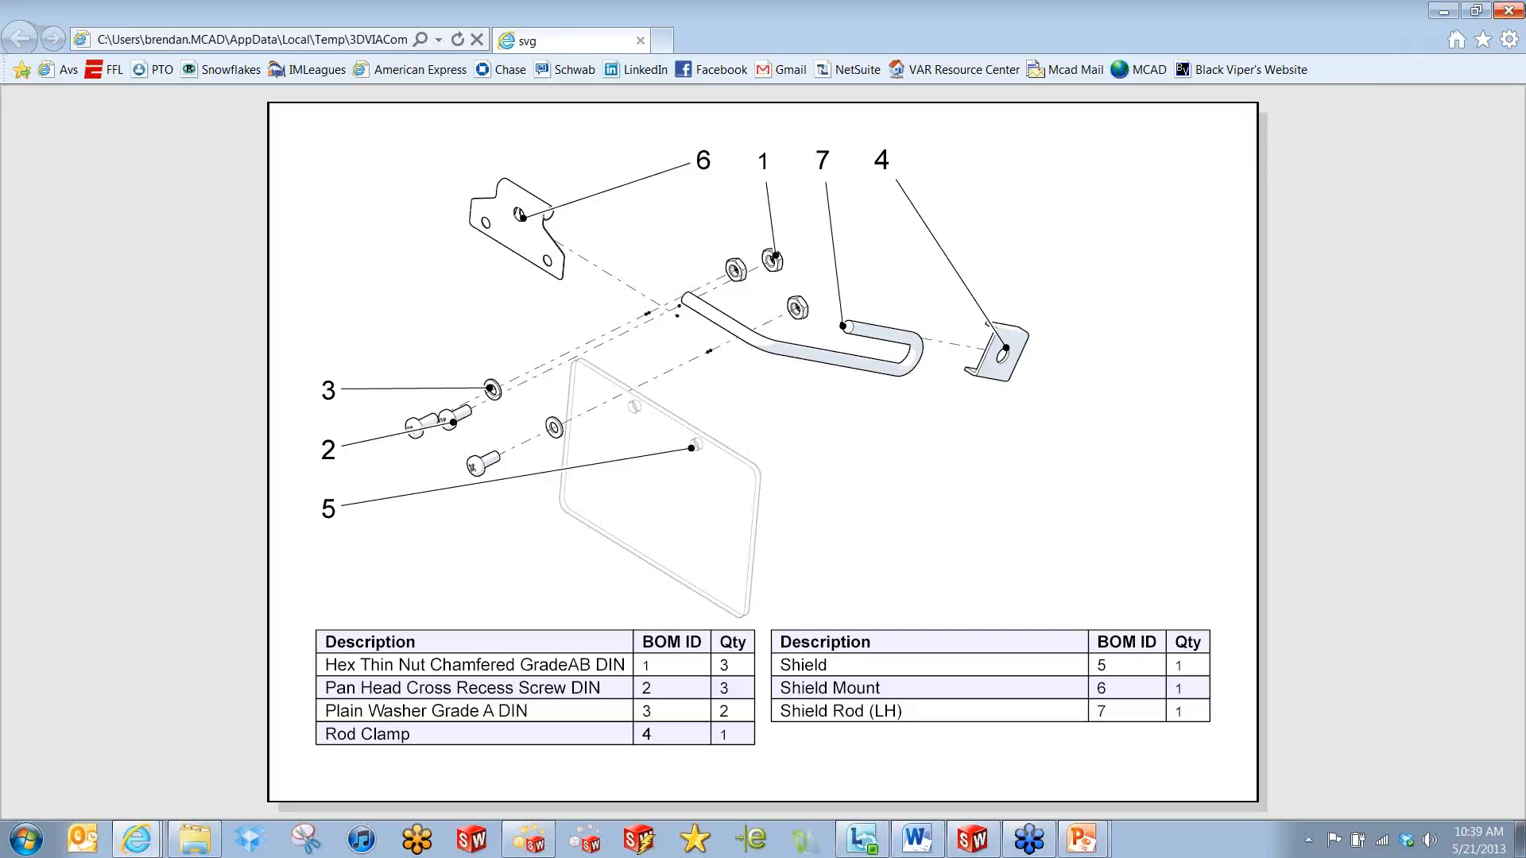
click(1505, 17)
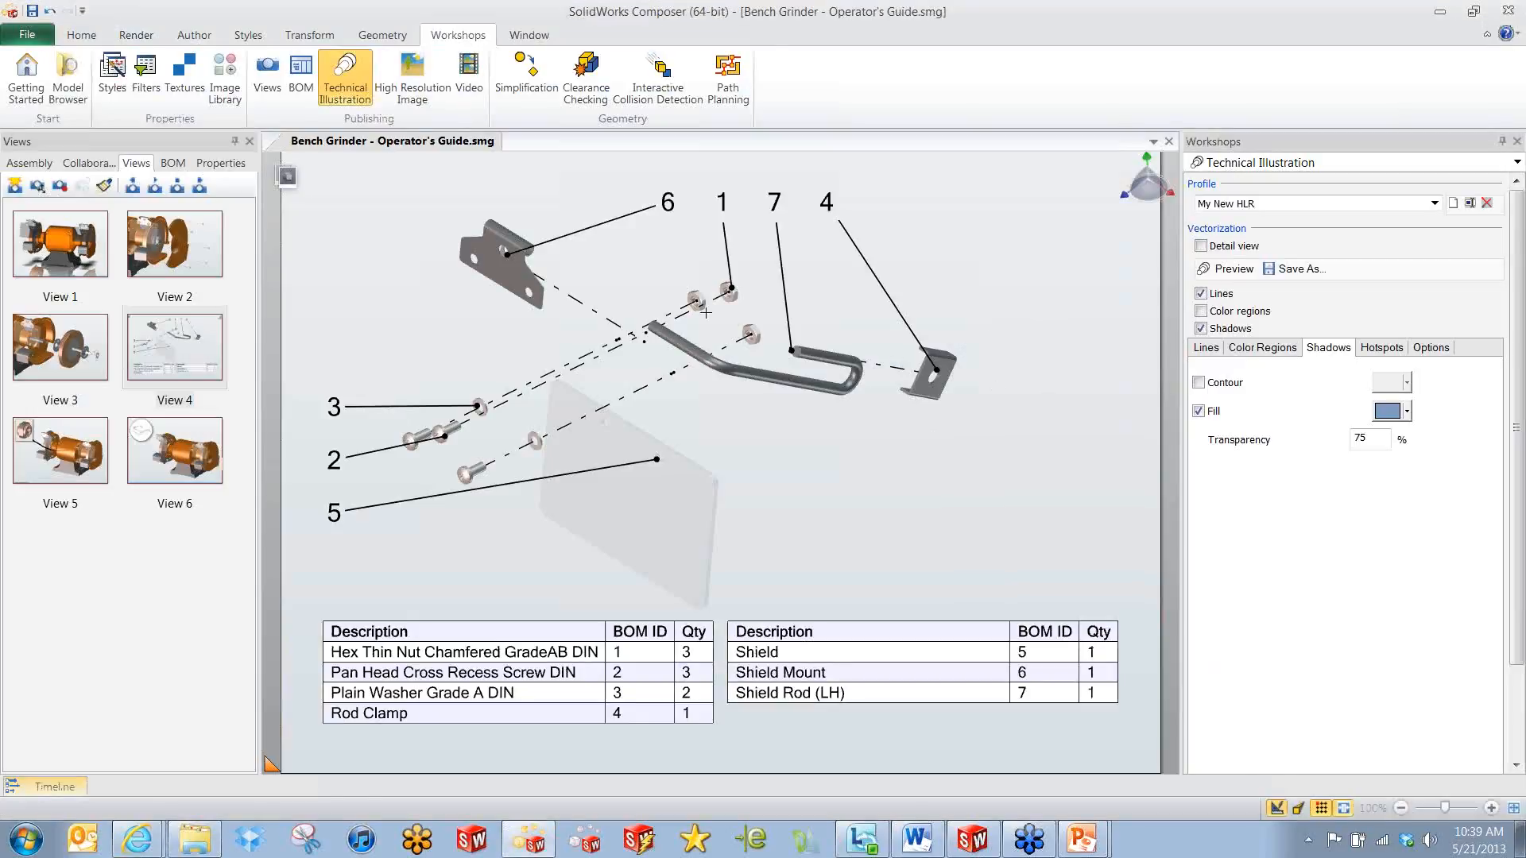
Display View 1 and export all views as high-resolution JPEG images named from Bench Grinder - Operator's Guide into the Composer folder.
click(83, 268)
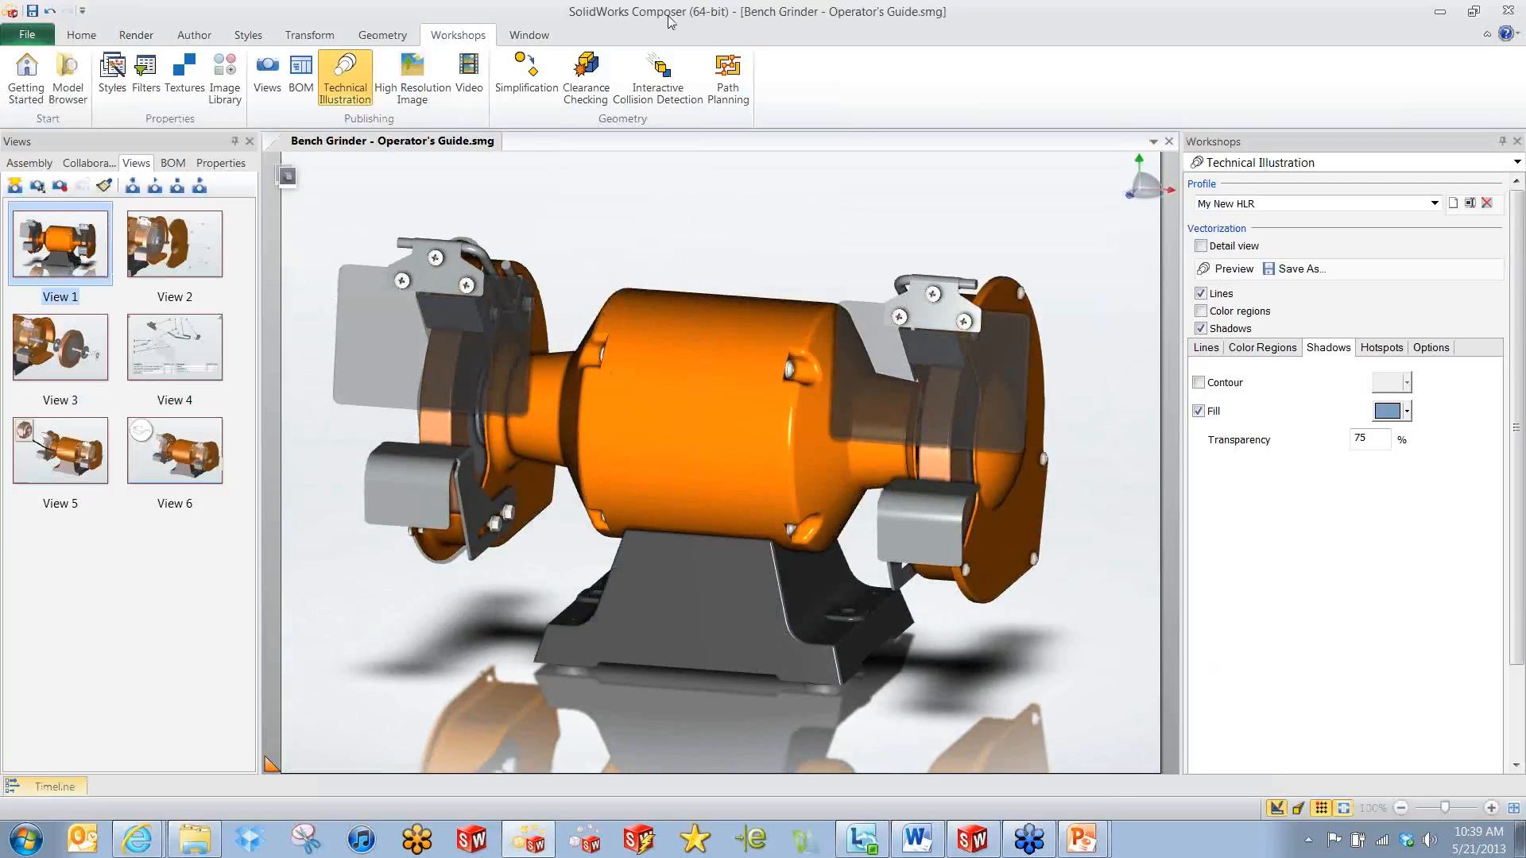
click(413, 79)
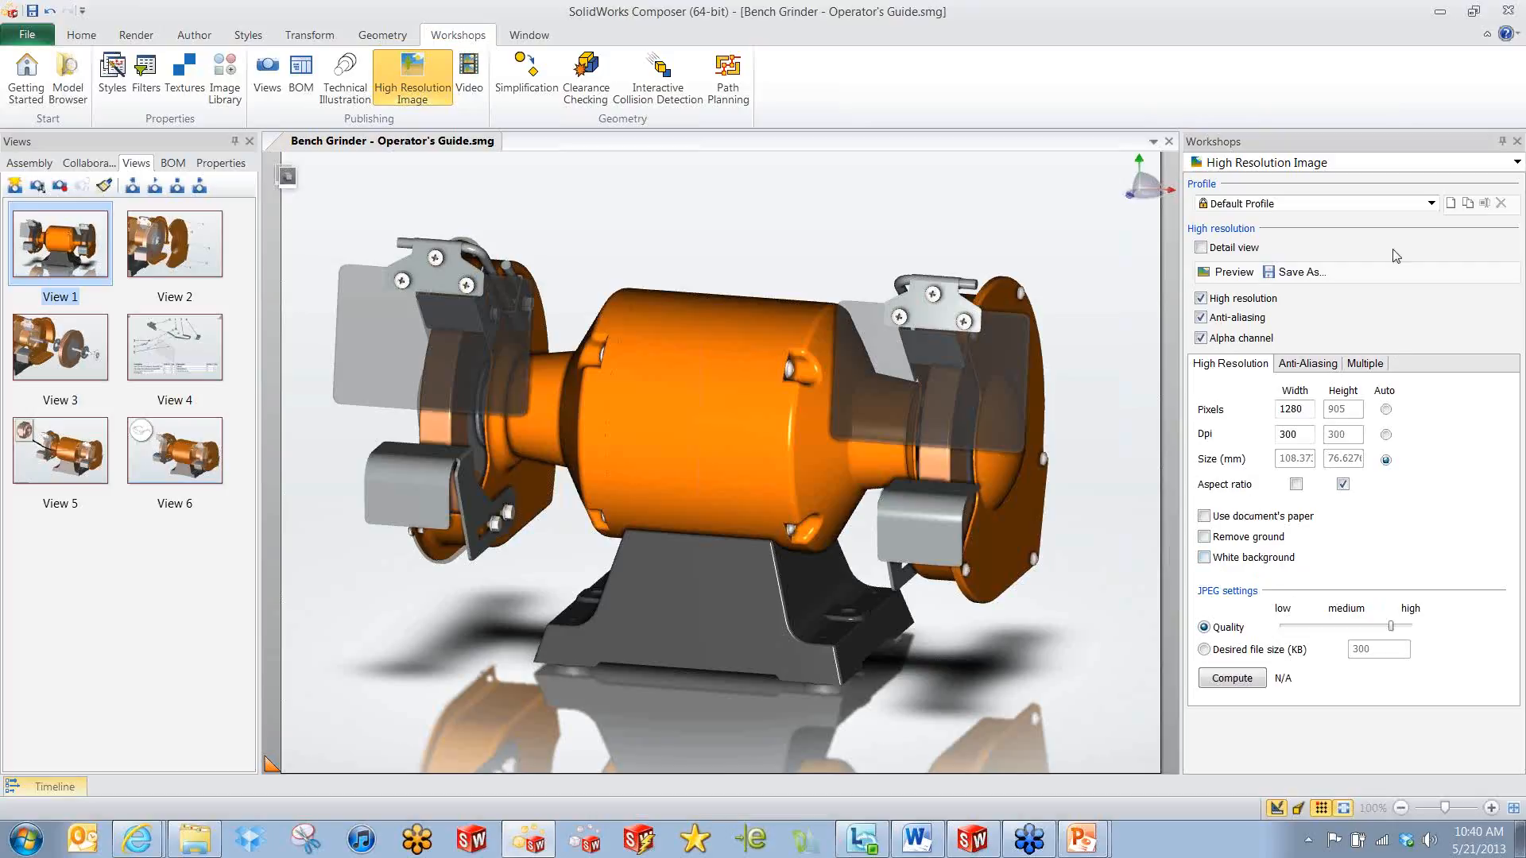
click(1374, 367)
click(1204, 539)
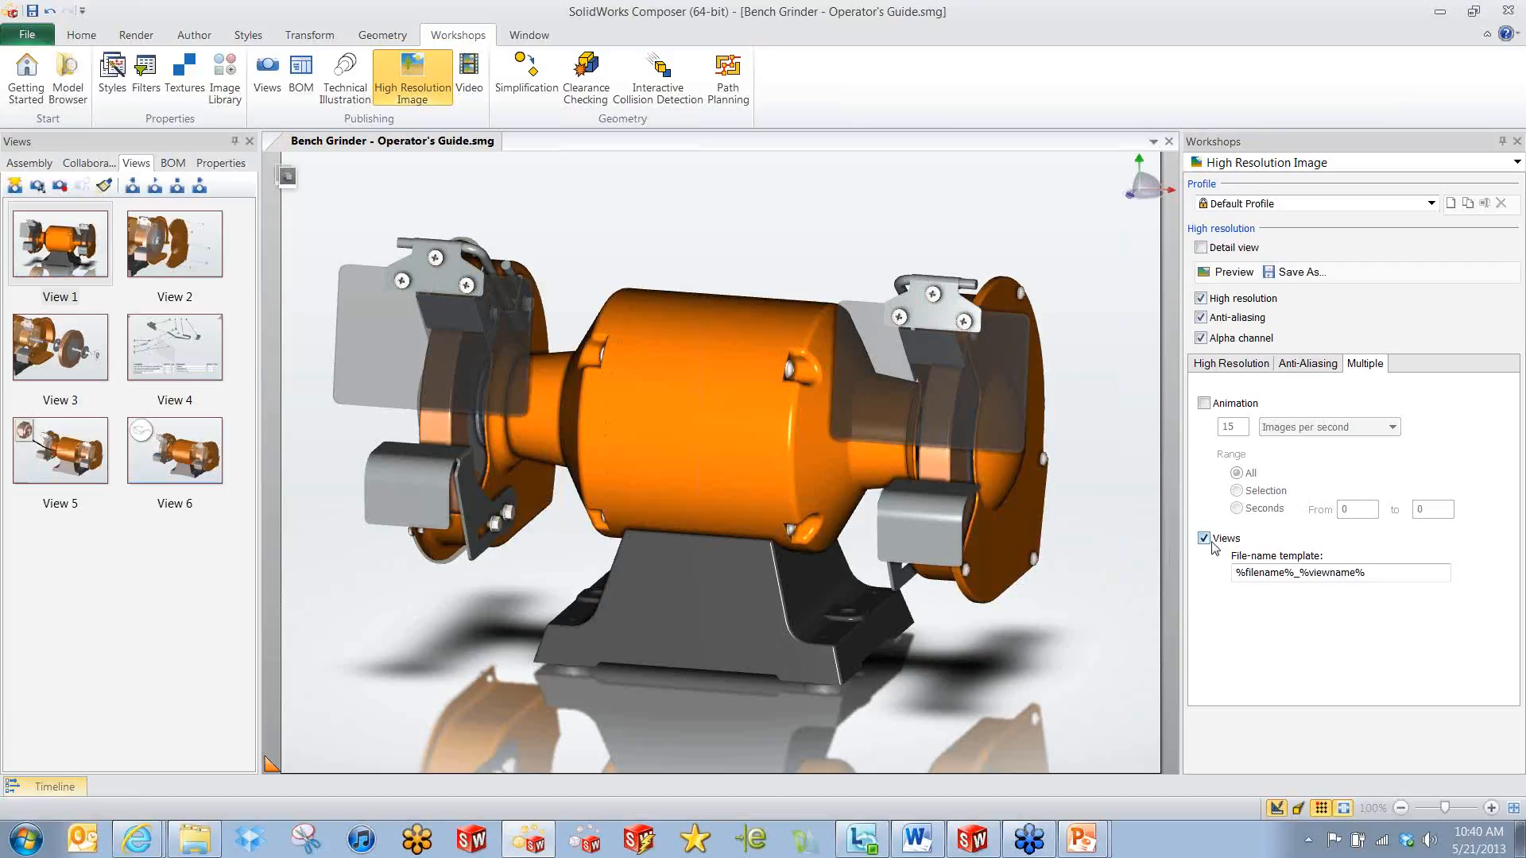
click(1304, 278)
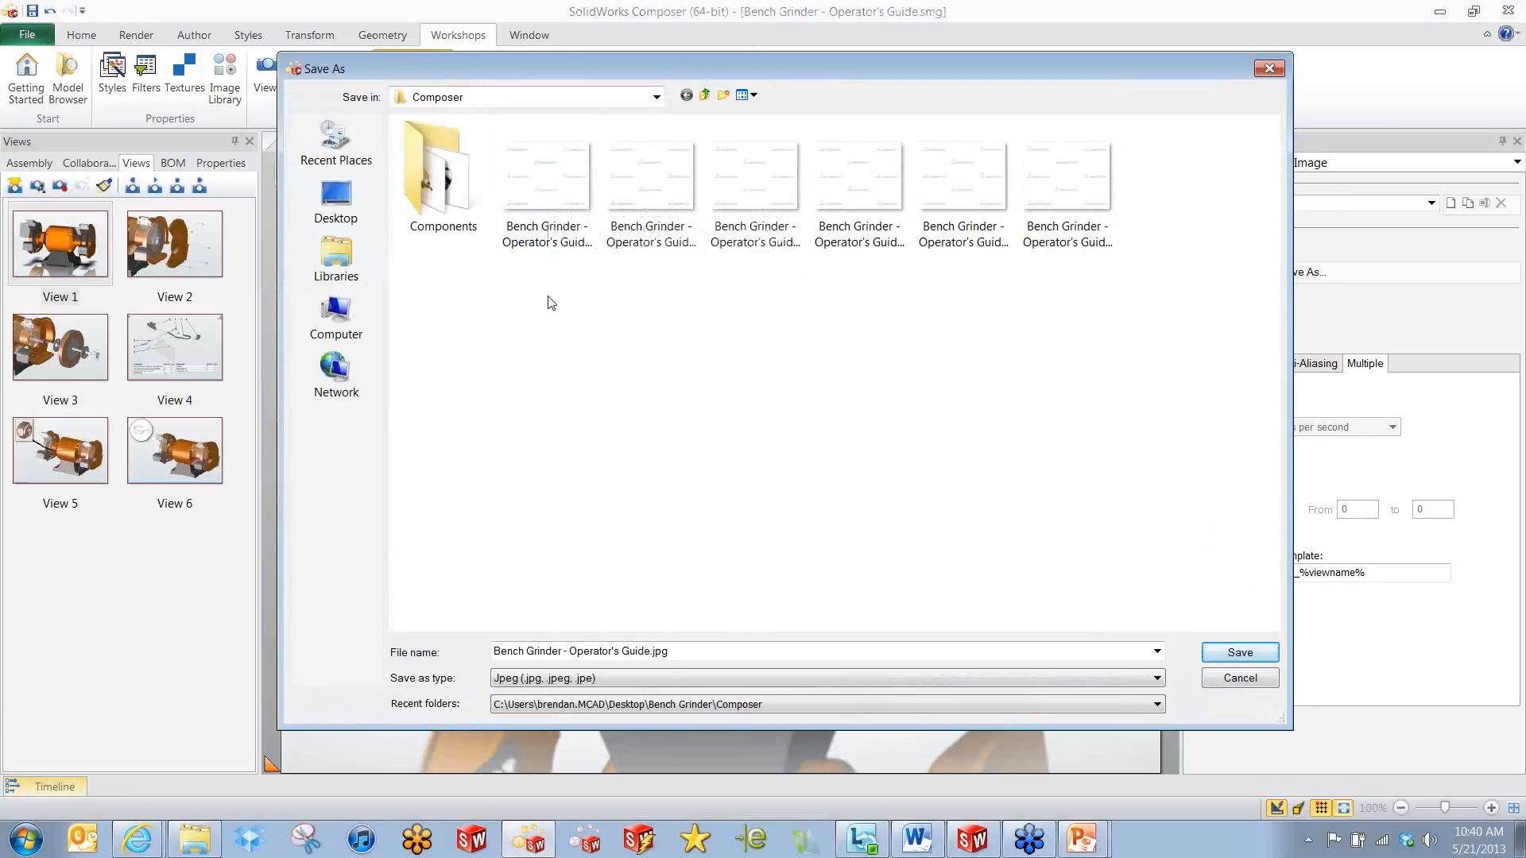
click(1237, 652)
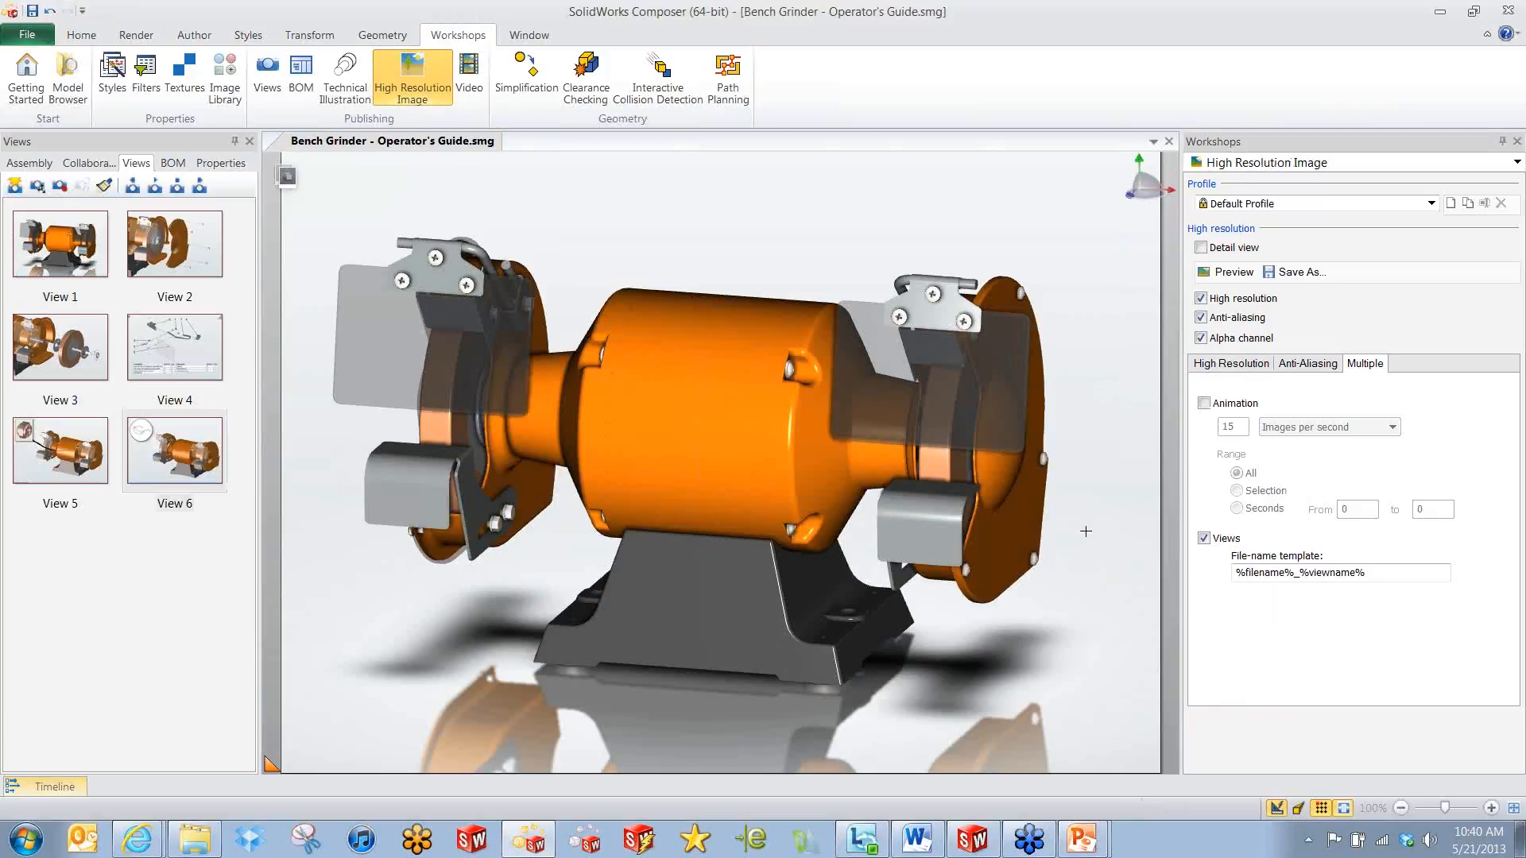
Switch to the Bench Grinder - Operator's Guide document in Microsoft Word and update all six linked pictures.
click(918, 841)
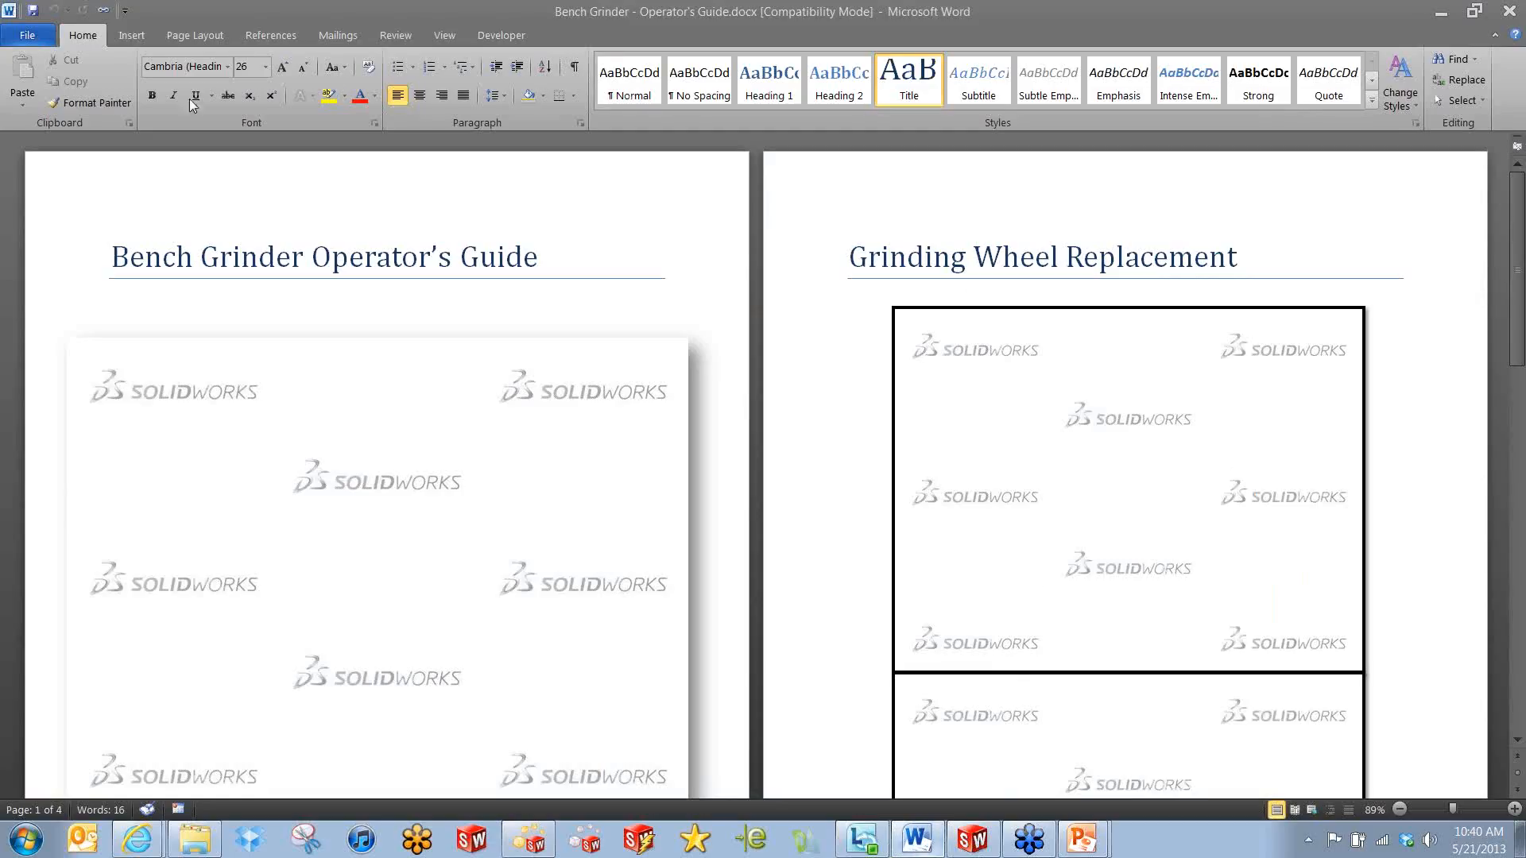
click(103, 11)
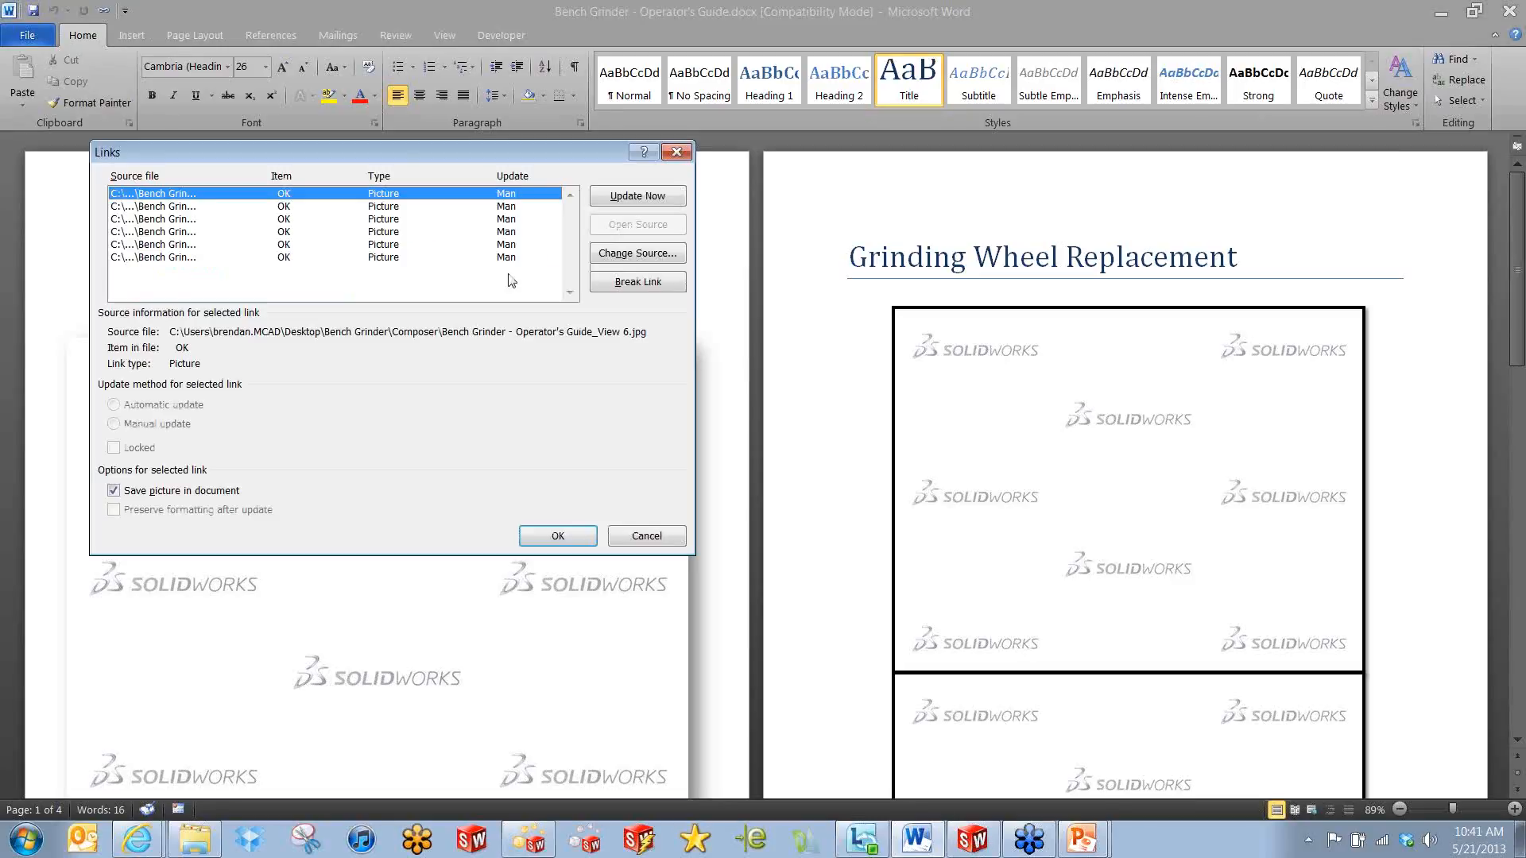
shift+click(195, 257)
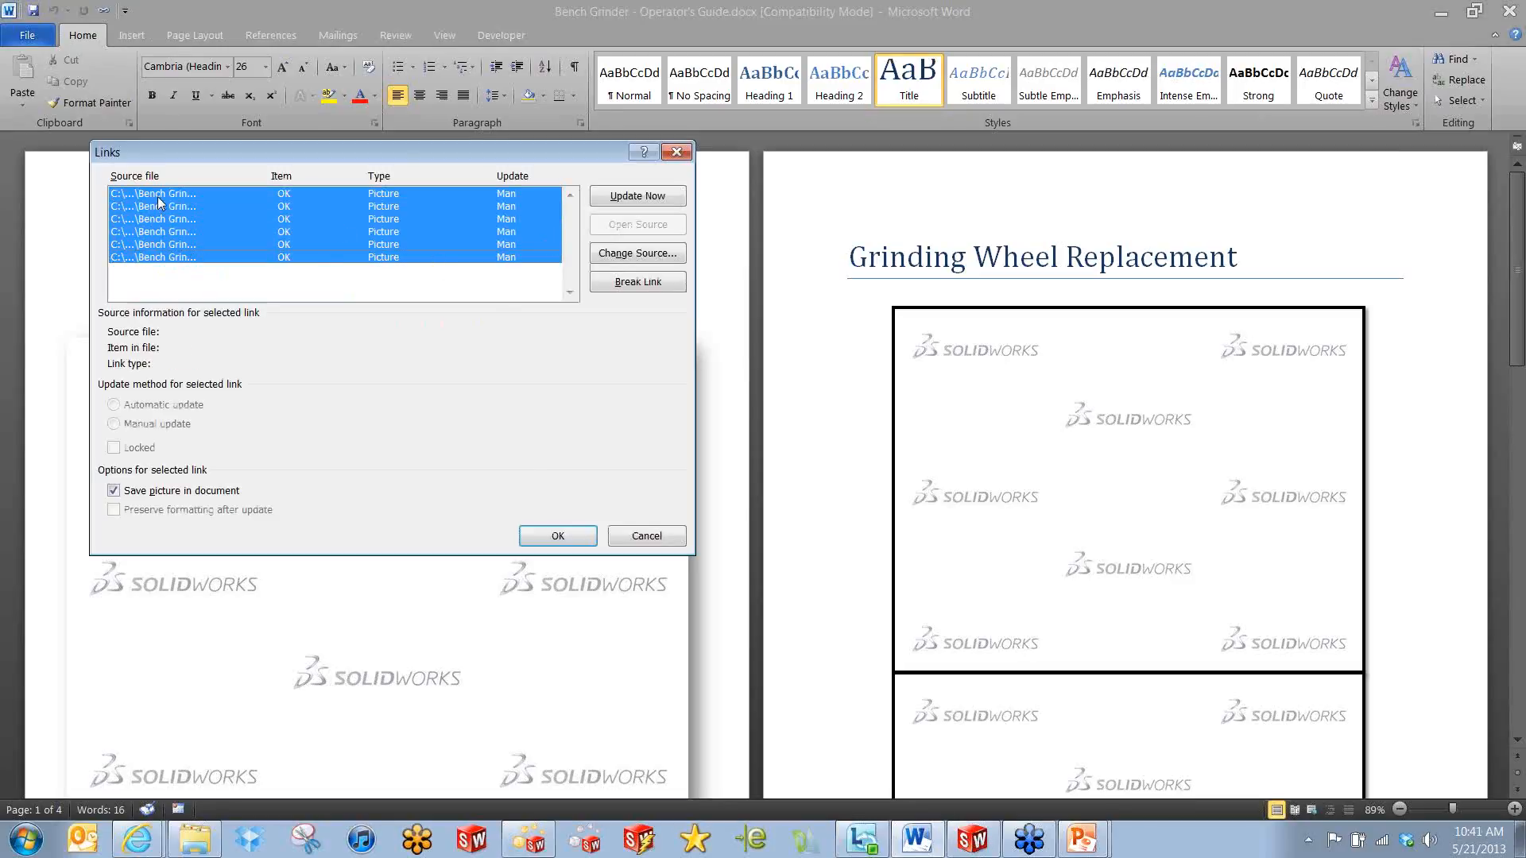
click(626, 192)
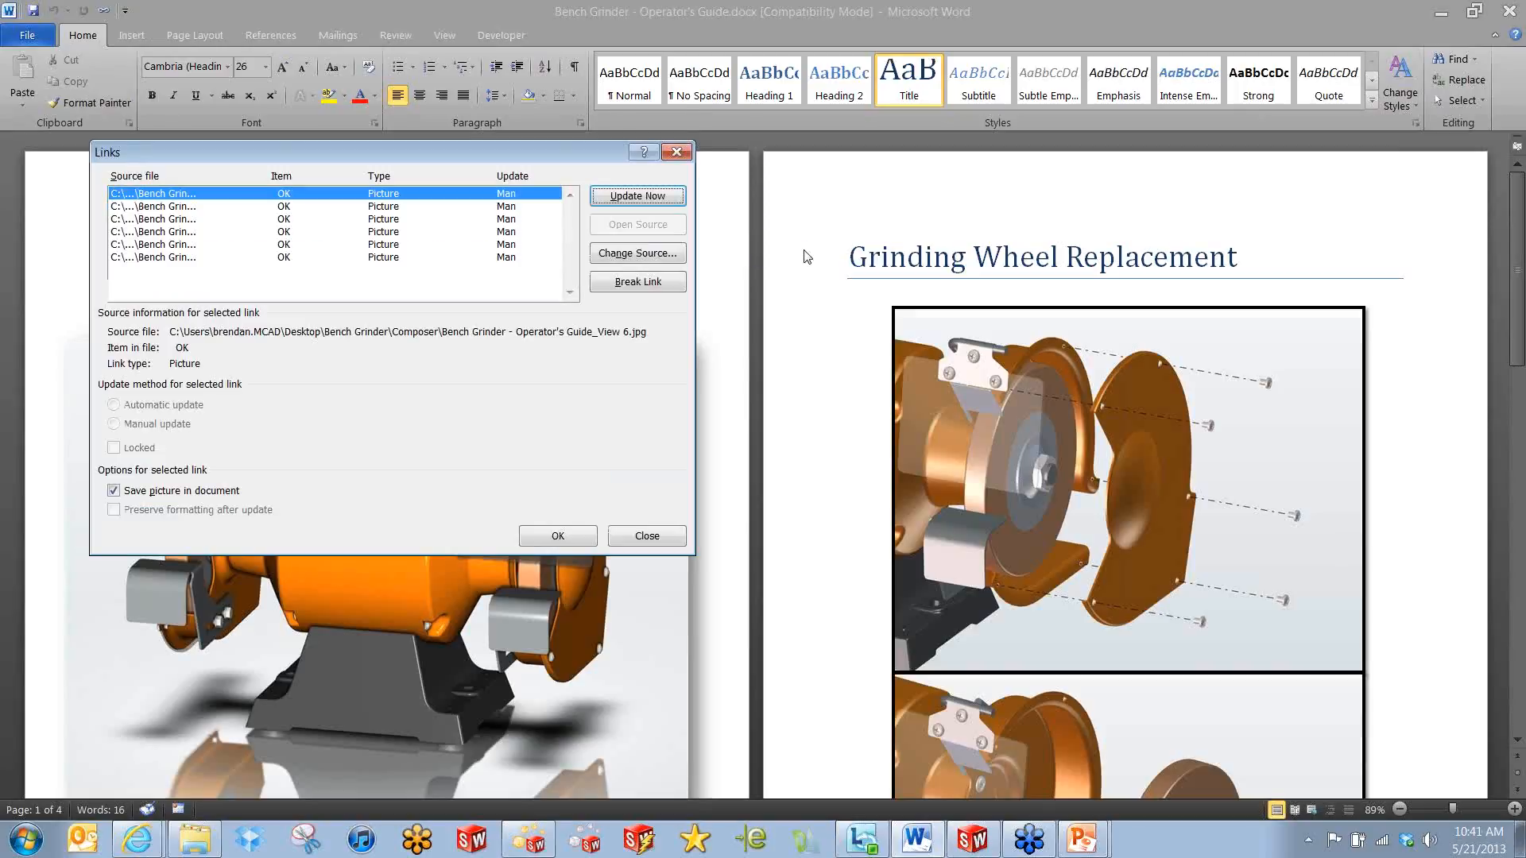
Close the Links dialog and review the updated pictures on all four pages, returning to the start of the document.
click(557, 535)
scroll(631, 455, down, 3)
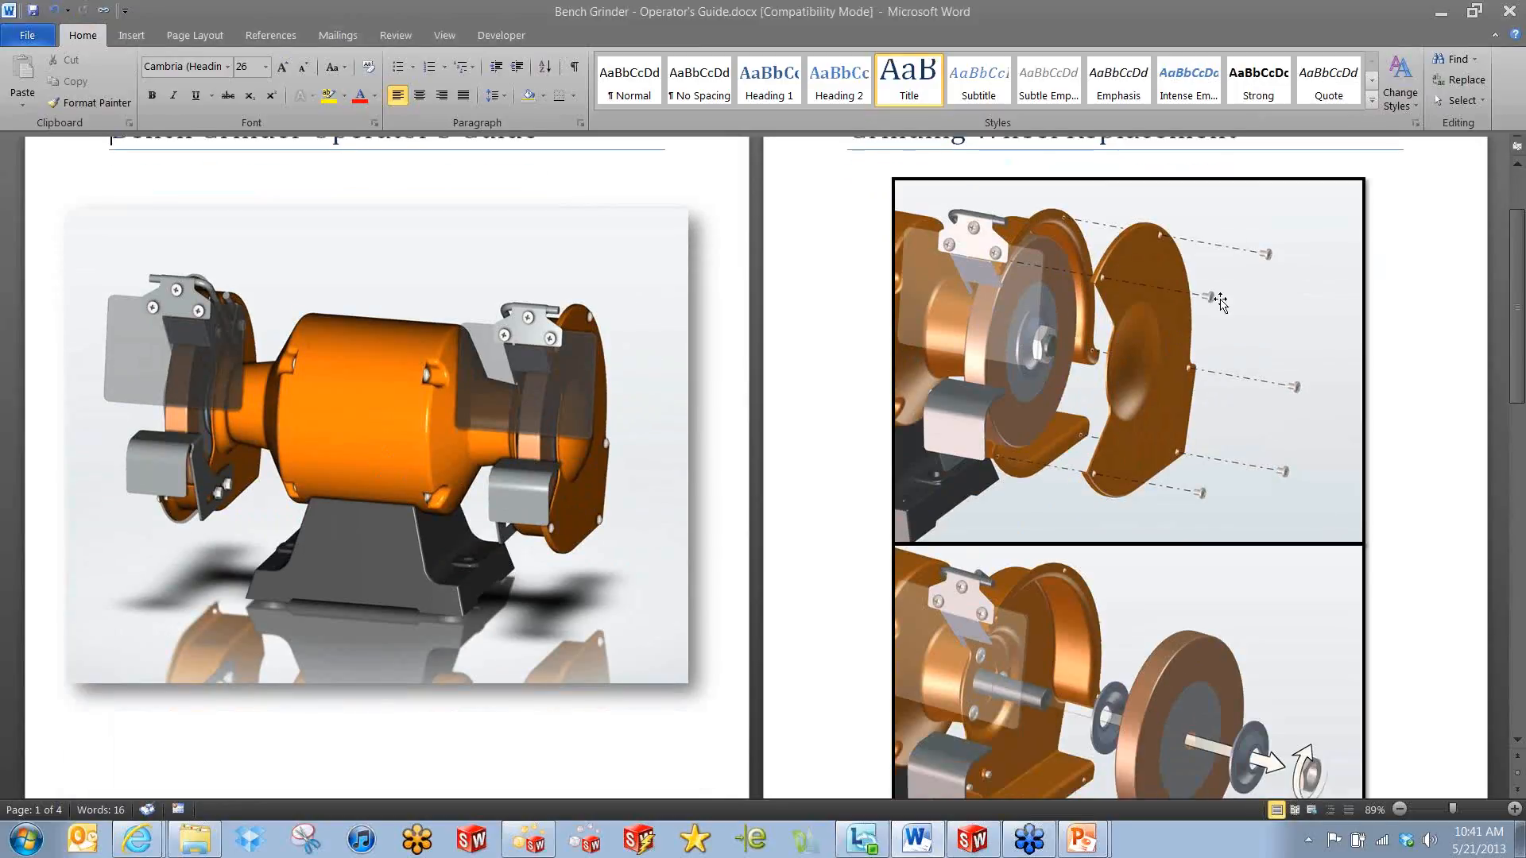
scroll(1229, 310, down, 1)
scroll(1175, 470, down, 10)
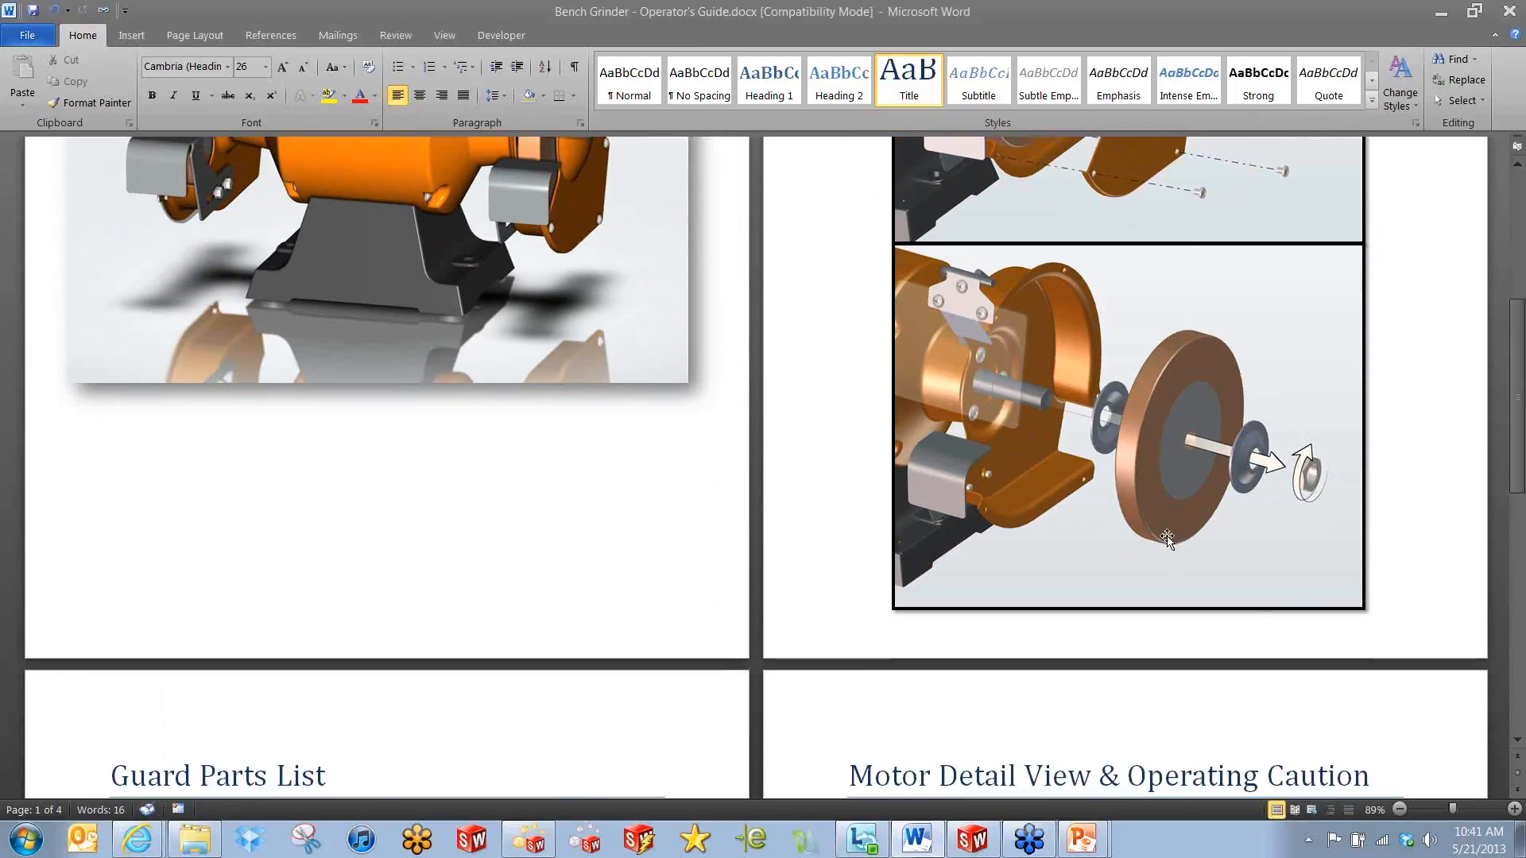
scroll(1162, 521, down, 9)
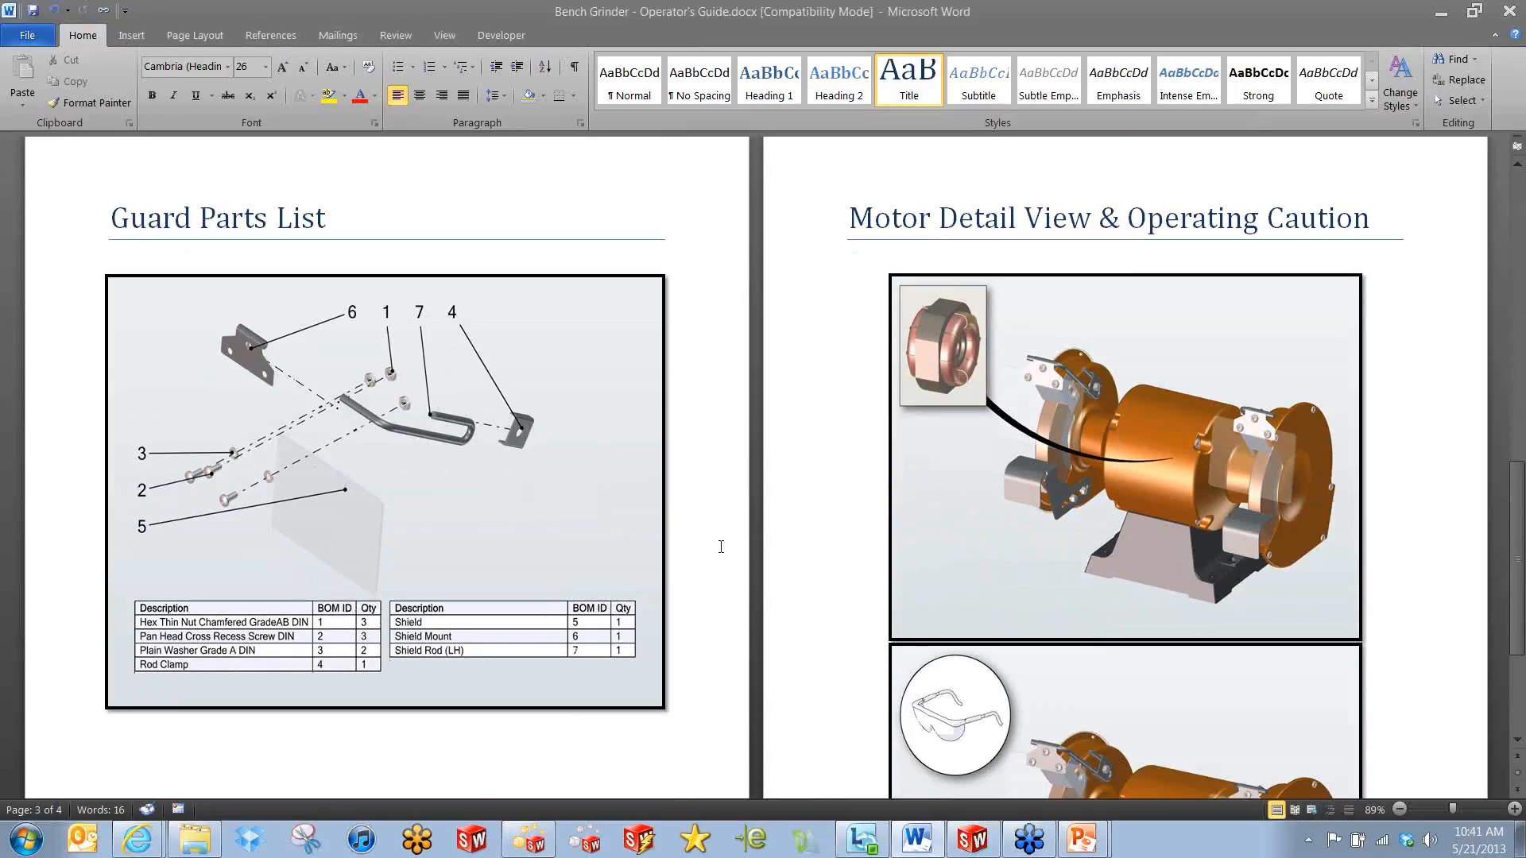
scroll(1113, 565, down, 1)
scroll(1113, 564, down, 5)
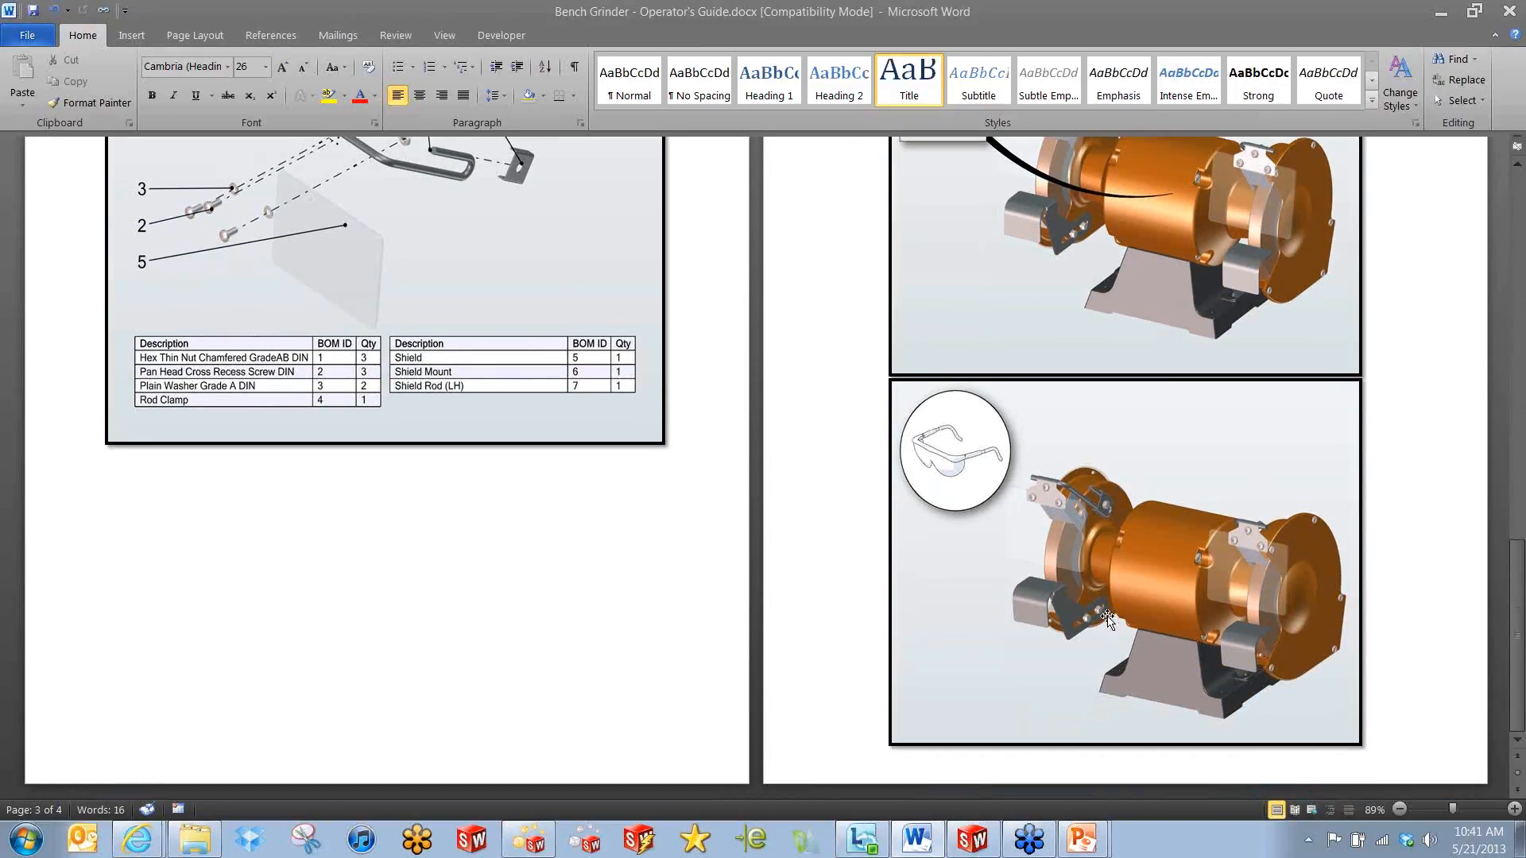
scroll(811, 350, up, 20)
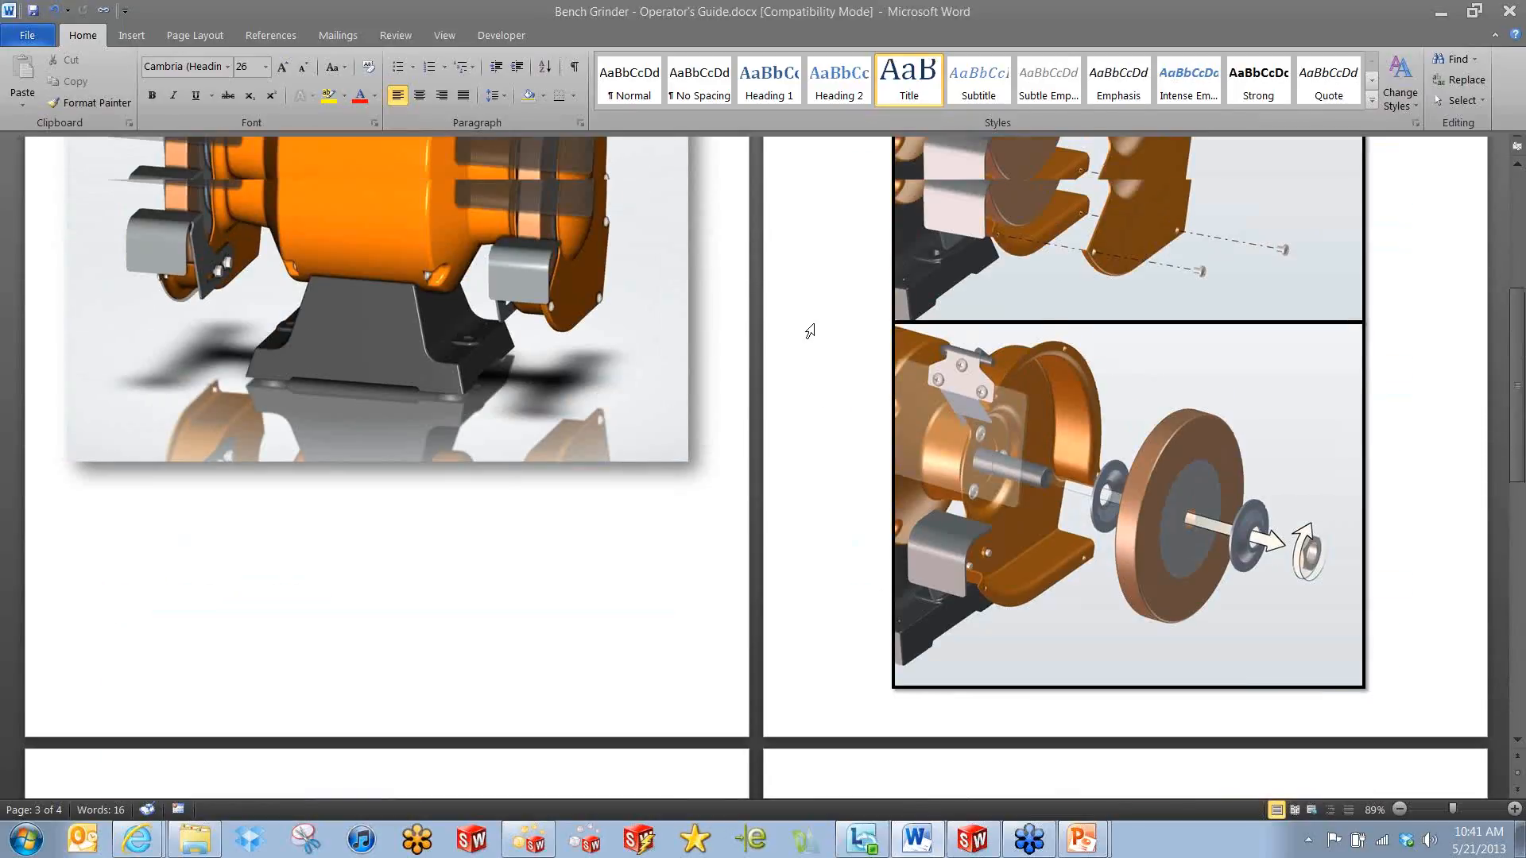
key(ctrl+Home)
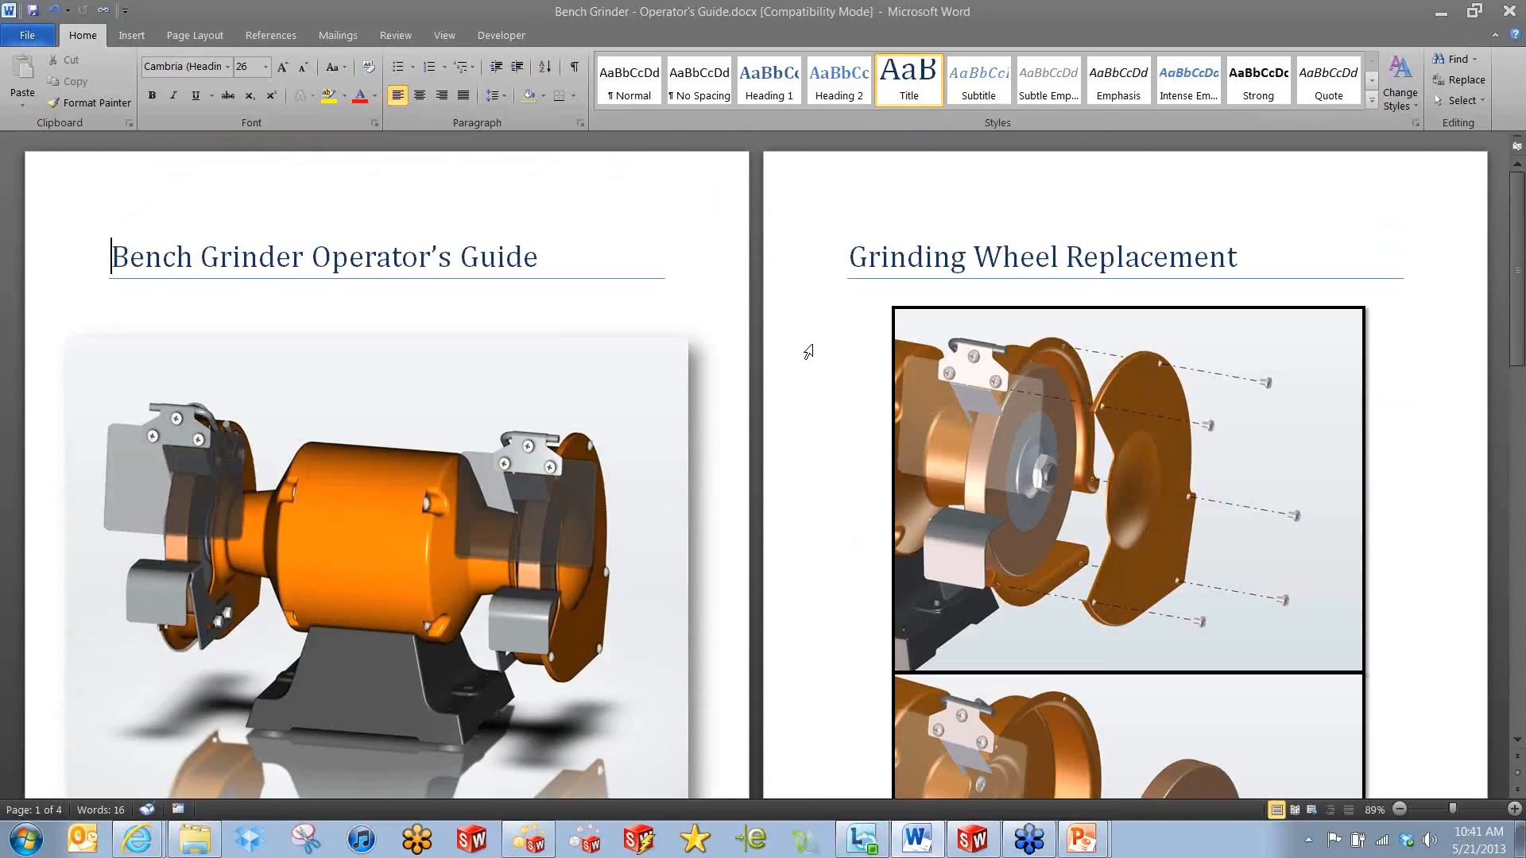
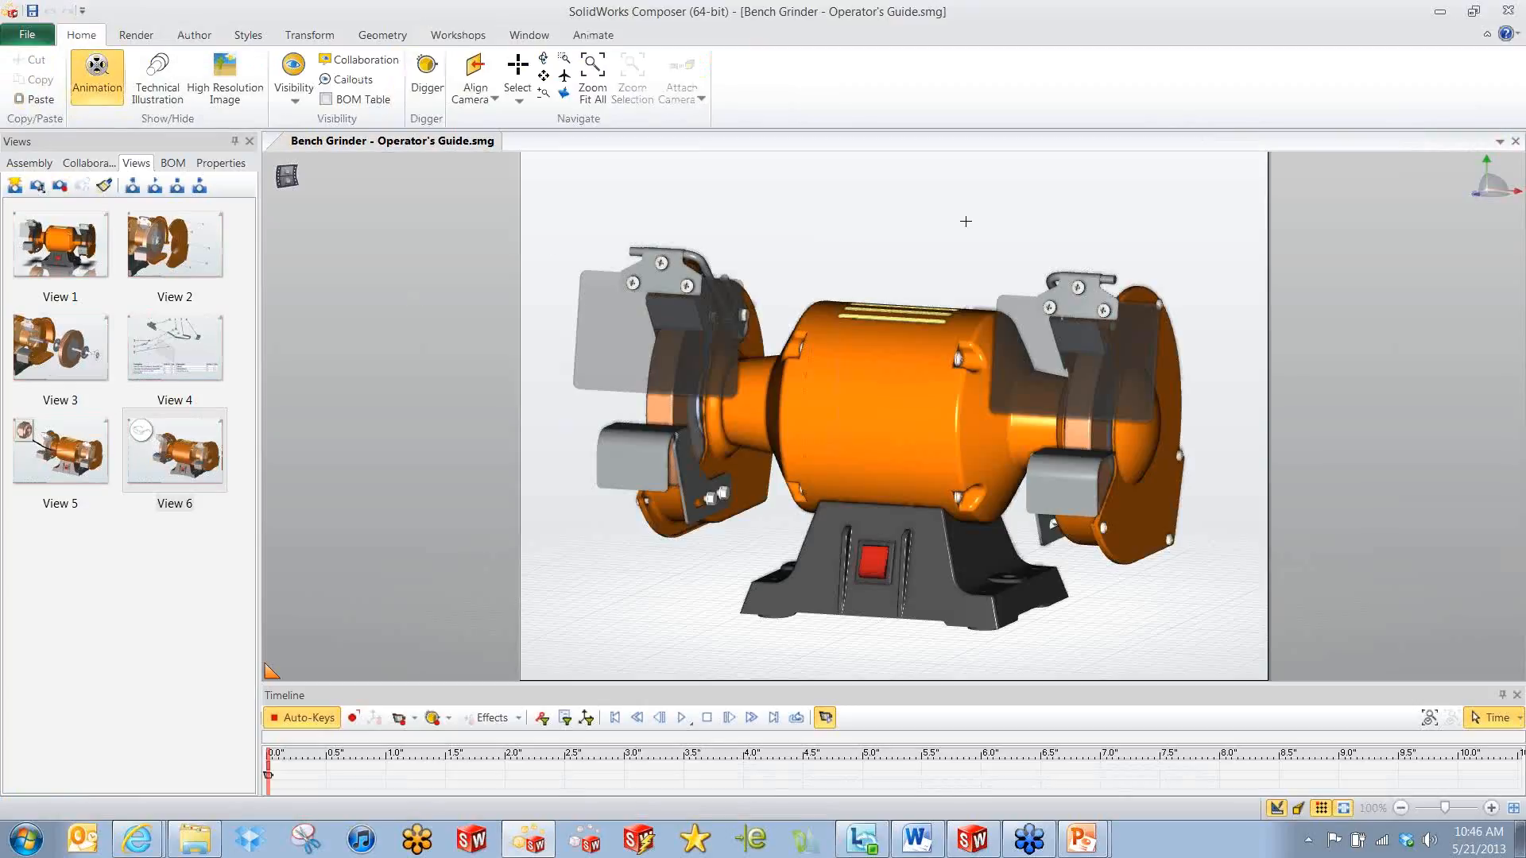
Place View 1 on the animation timeline at 0 seconds and again at 1 second.
right_drag(966, 221, 866, 256)
click(60, 253)
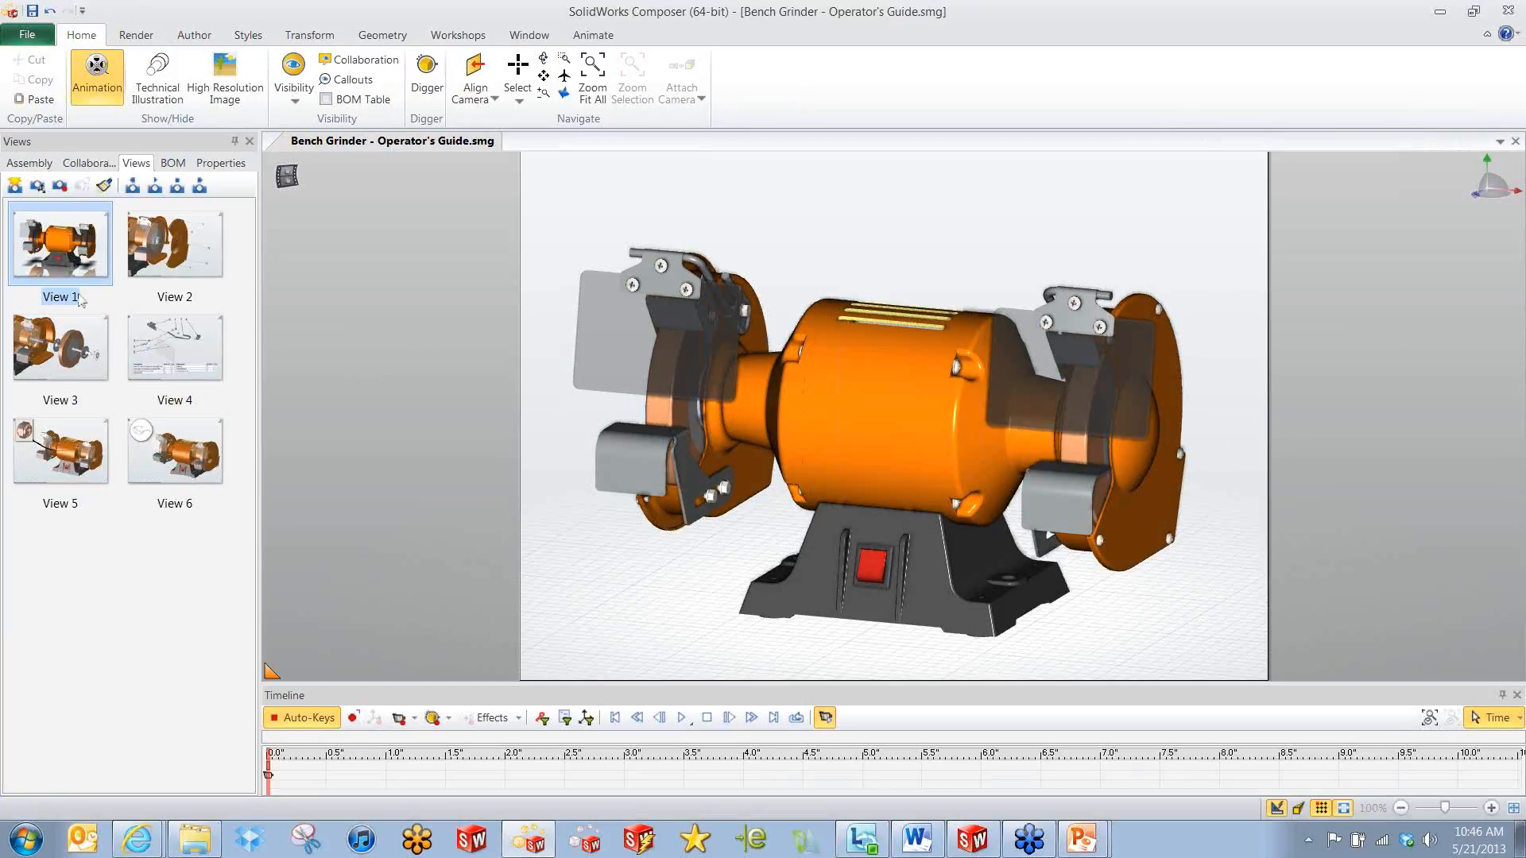
mouse_move(70, 251)
mouse_down()
mouse_move(173, 288)
mouse_move(321, 711)
mouse_move(268, 777)
mouse_up()
mouse_move(50, 237)
mouse_down()
mouse_move(303, 429)
mouse_move(346, 787)
mouse_move(387, 783)
mouse_up()
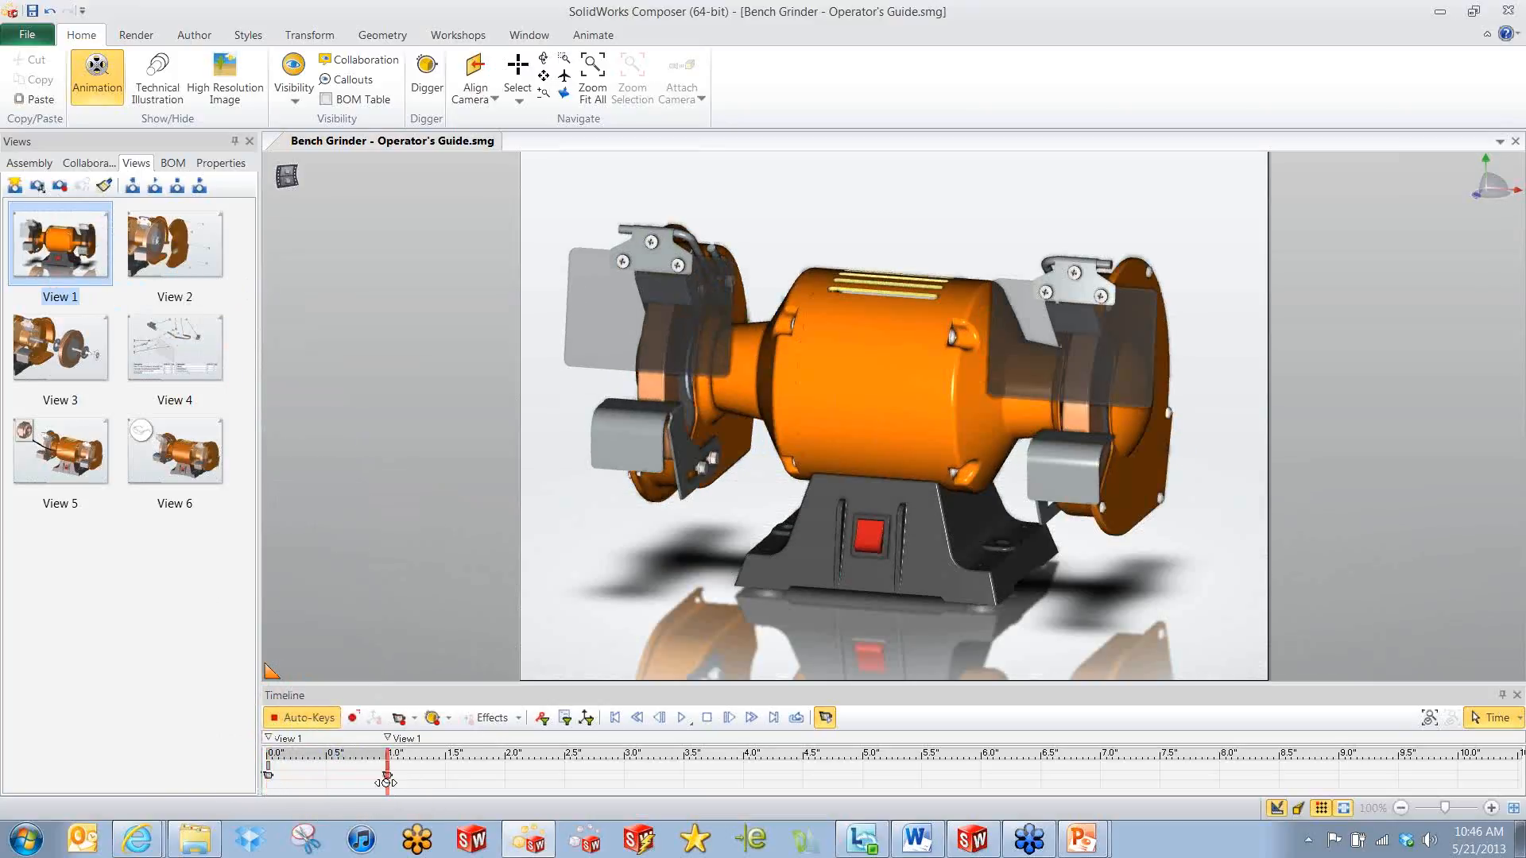
Add View 2 to the timeline at 3 and 4 seconds and View 3 at 5 seconds.
click(133, 263)
drag(179, 255, 629, 778)
drag(166, 254, 745, 789)
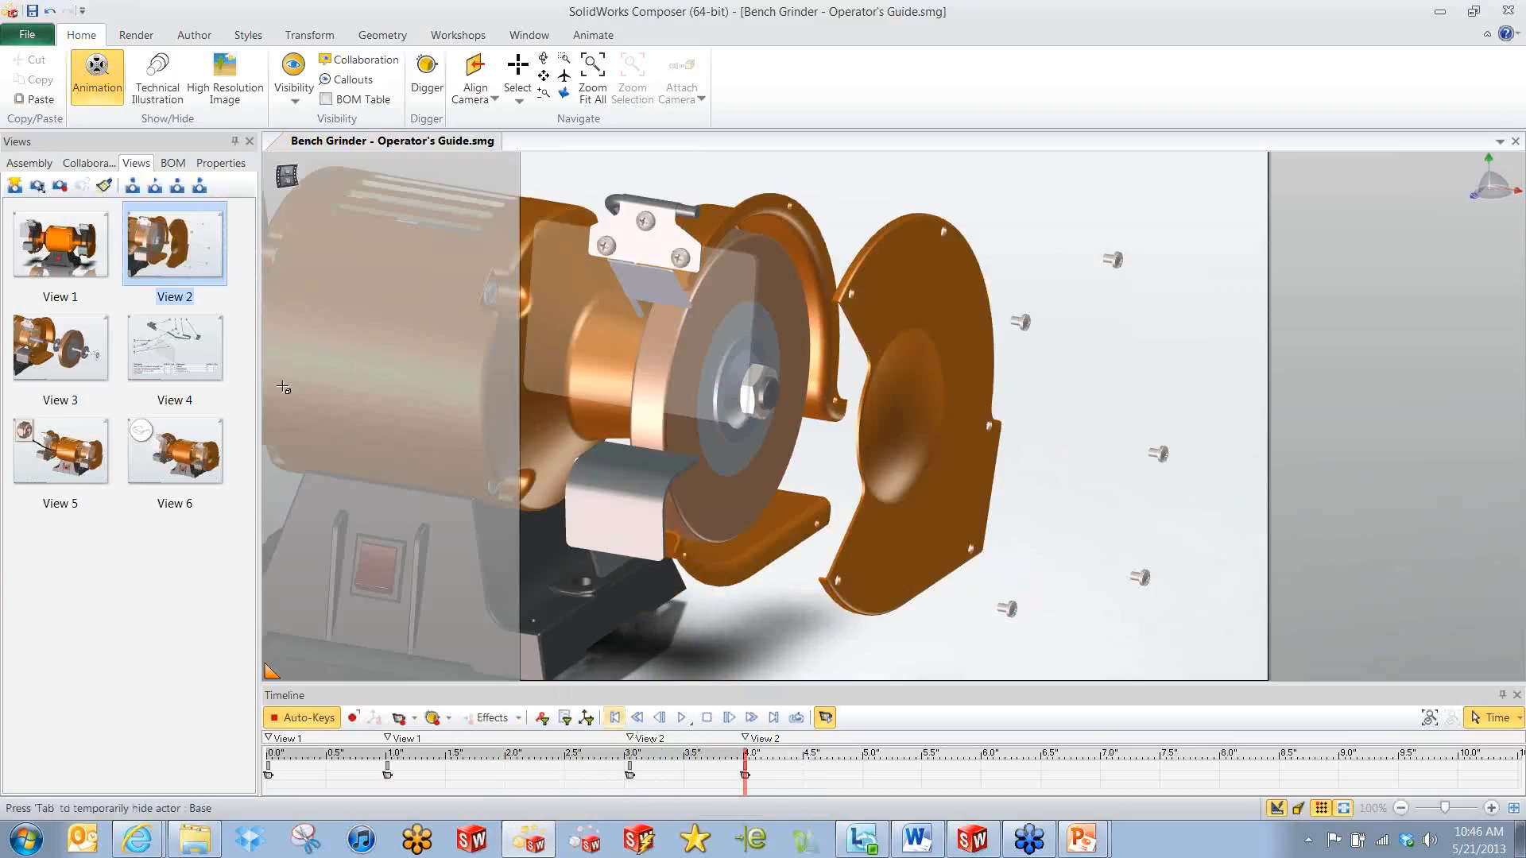
drag(56, 351, 867, 780)
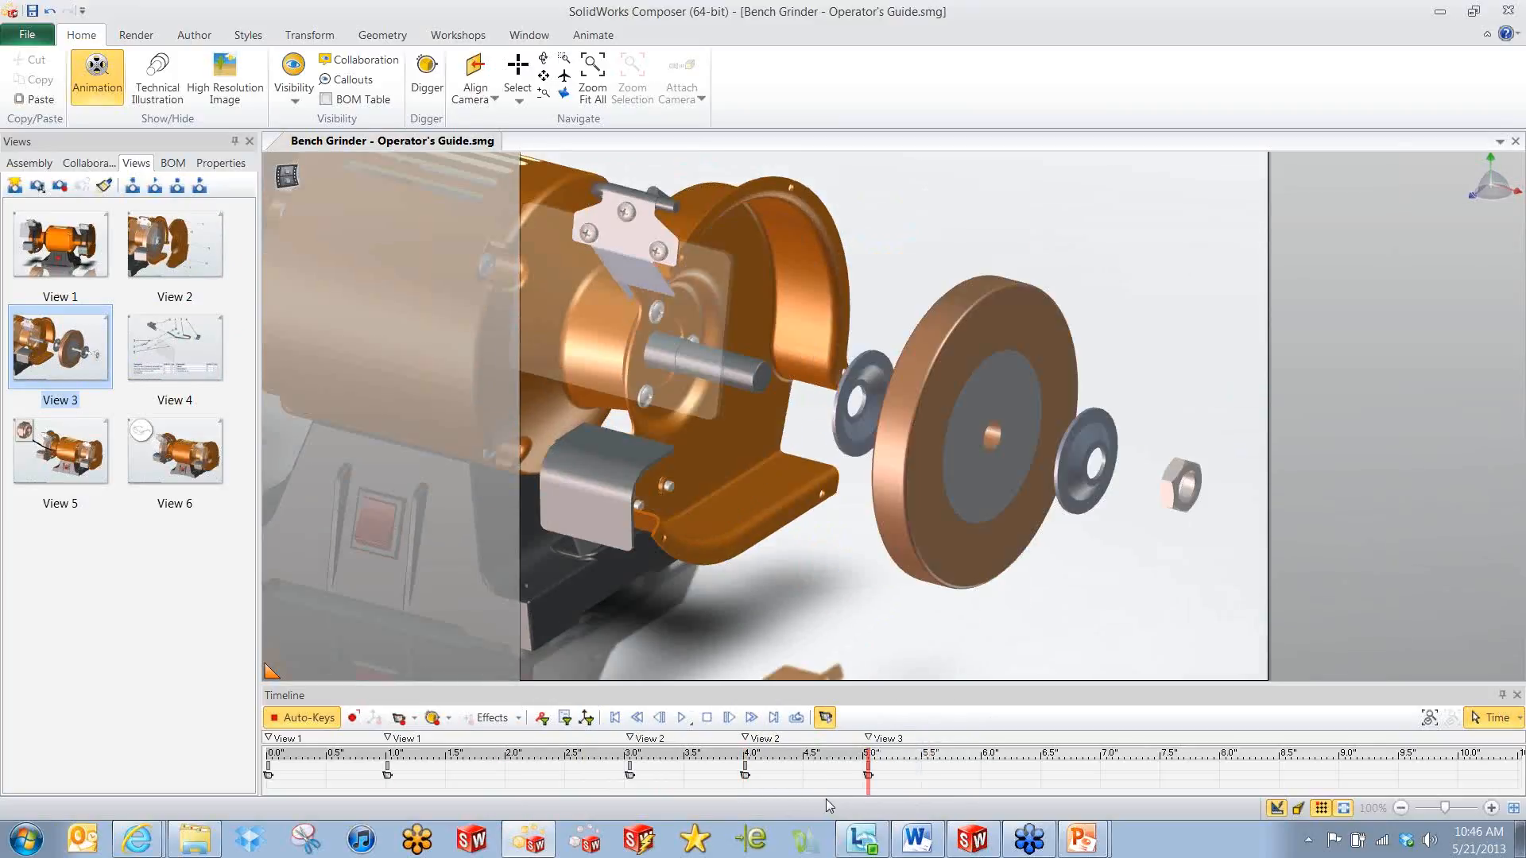
Play the animation from the beginning and scrub back to its start.
click(616, 719)
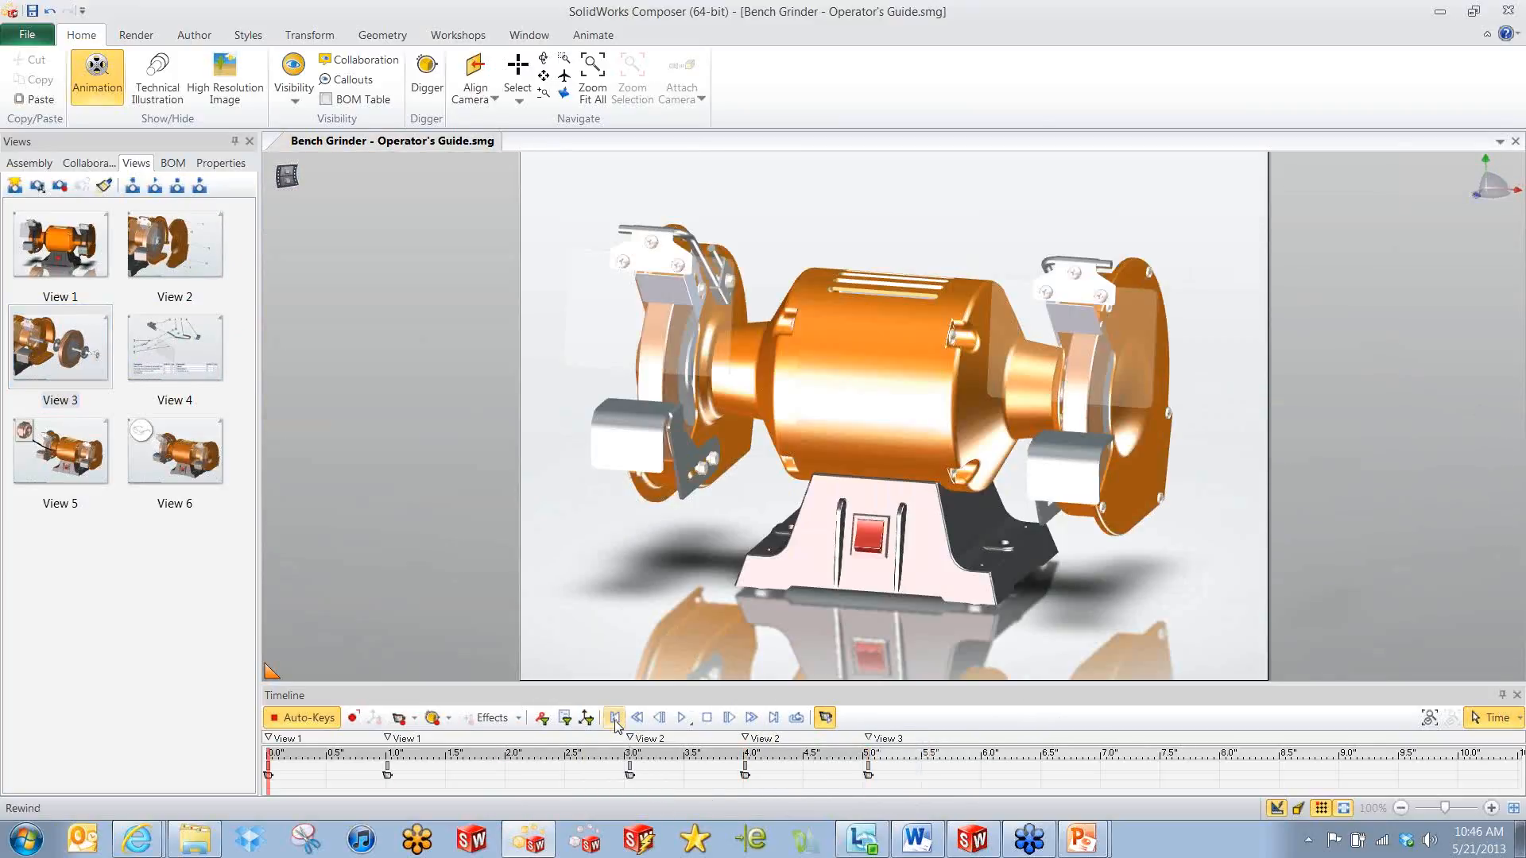
click(682, 719)
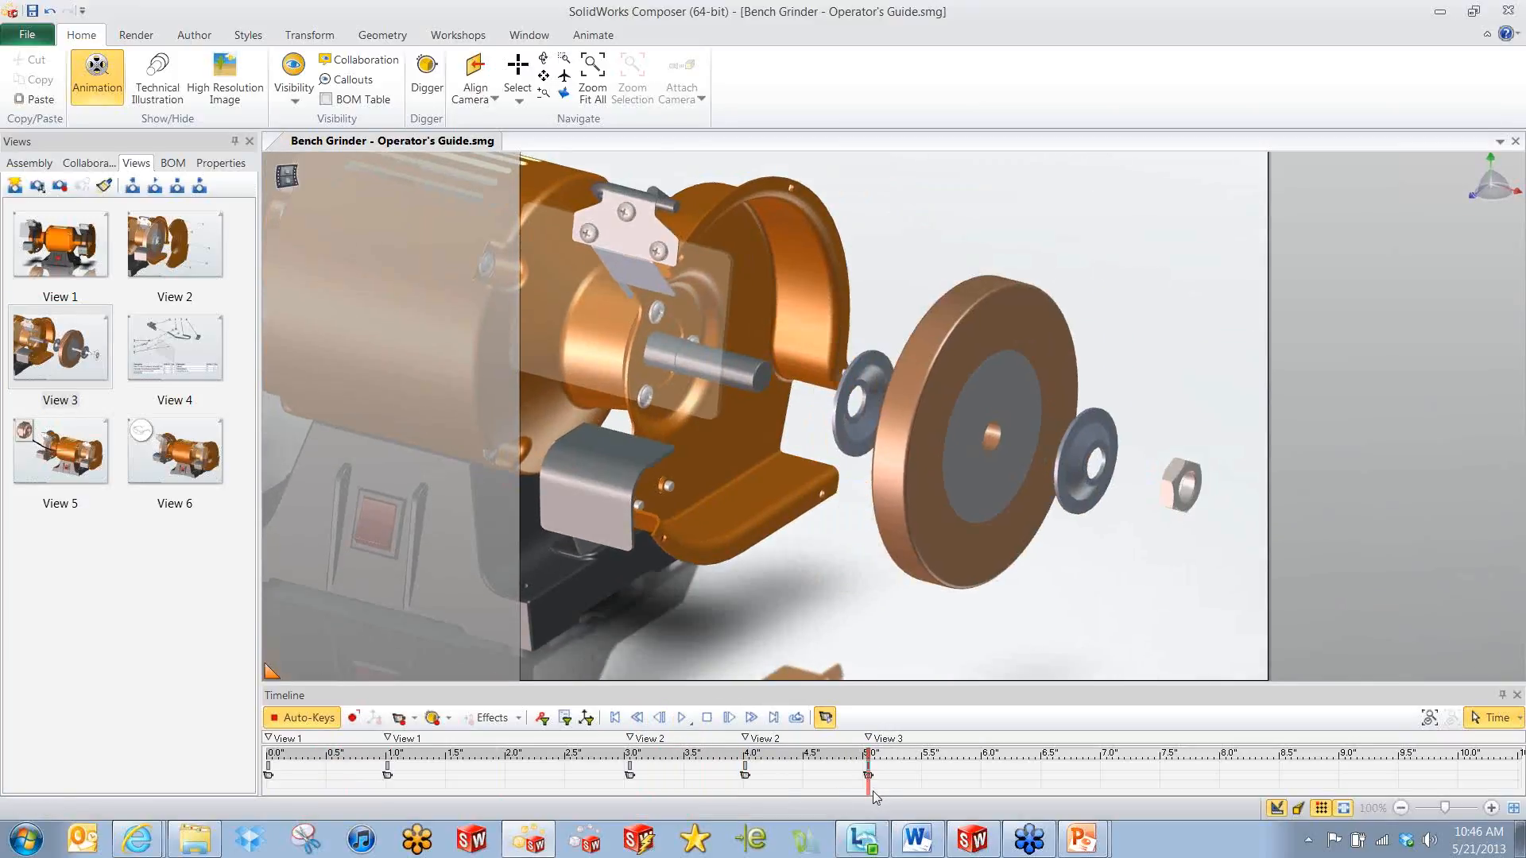
drag(868, 790, 255, 754)
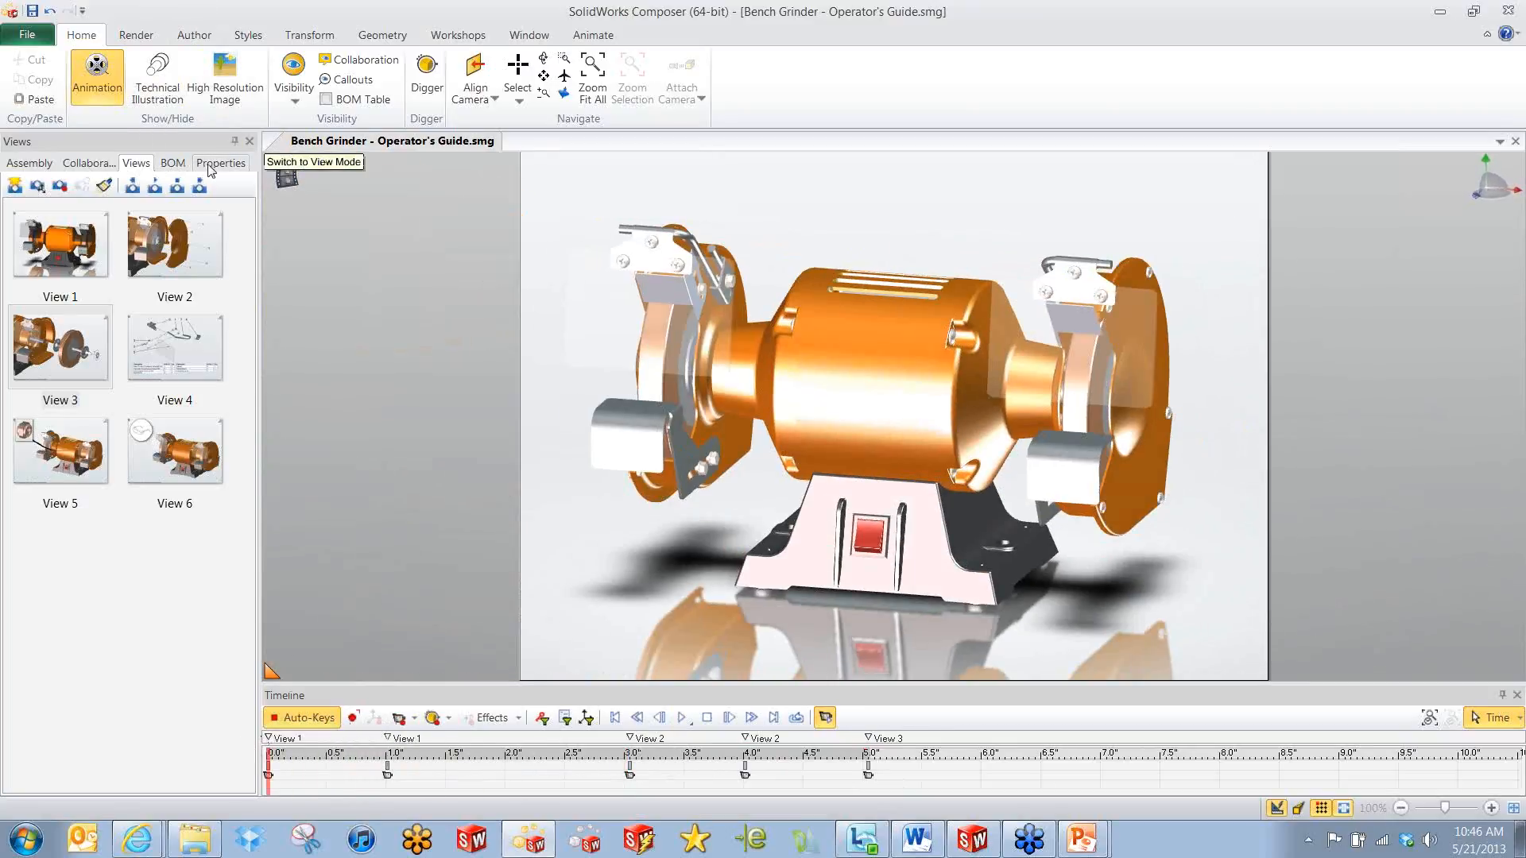
Set the lighting mode at the start of the animation to Soft (1 light) and scrub forward to check it.
click(28, 165)
click(222, 164)
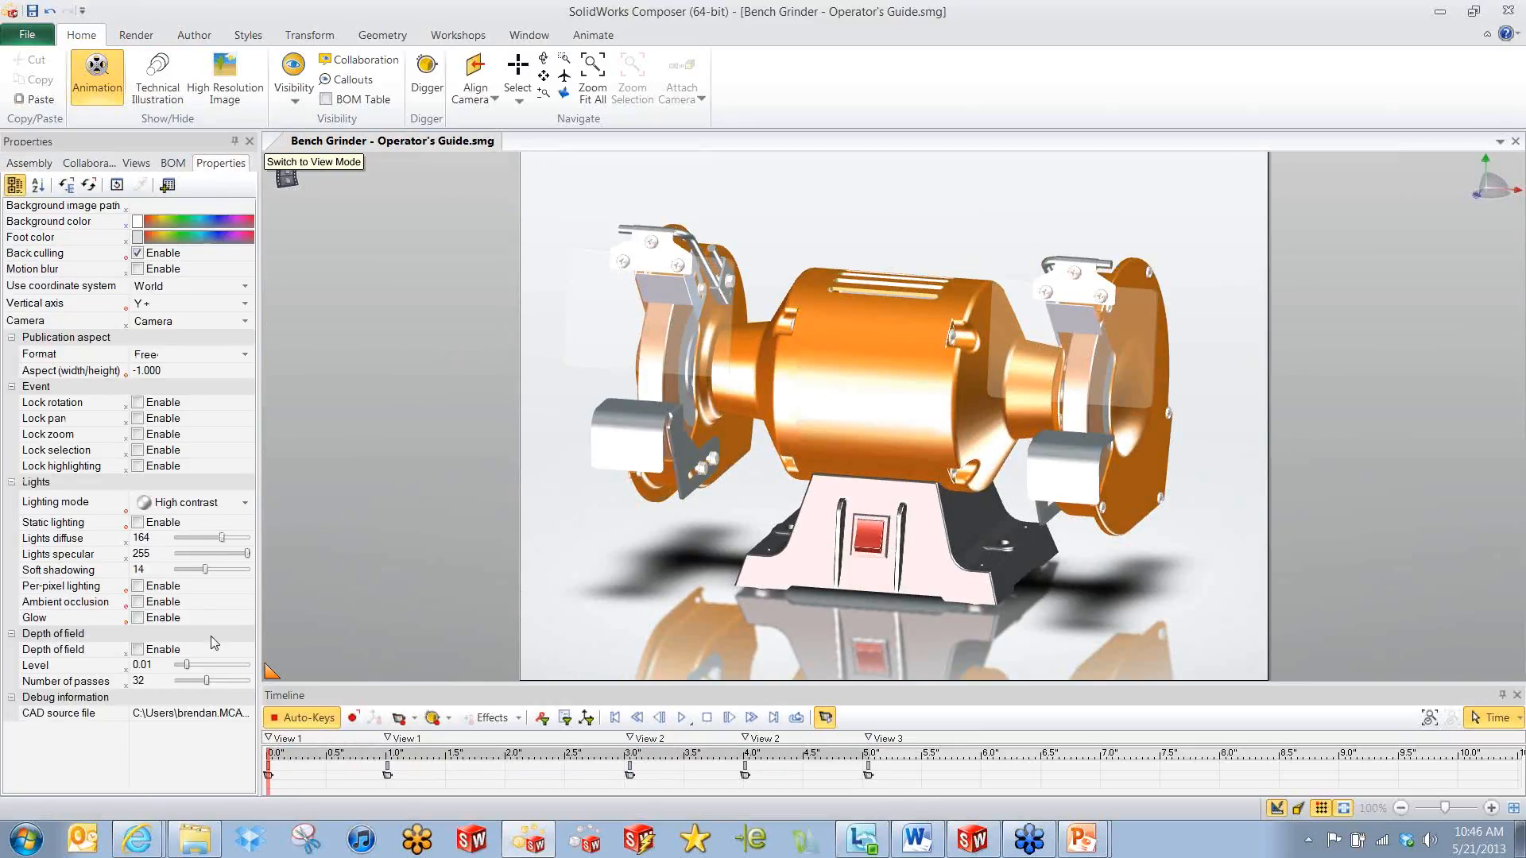
click(247, 506)
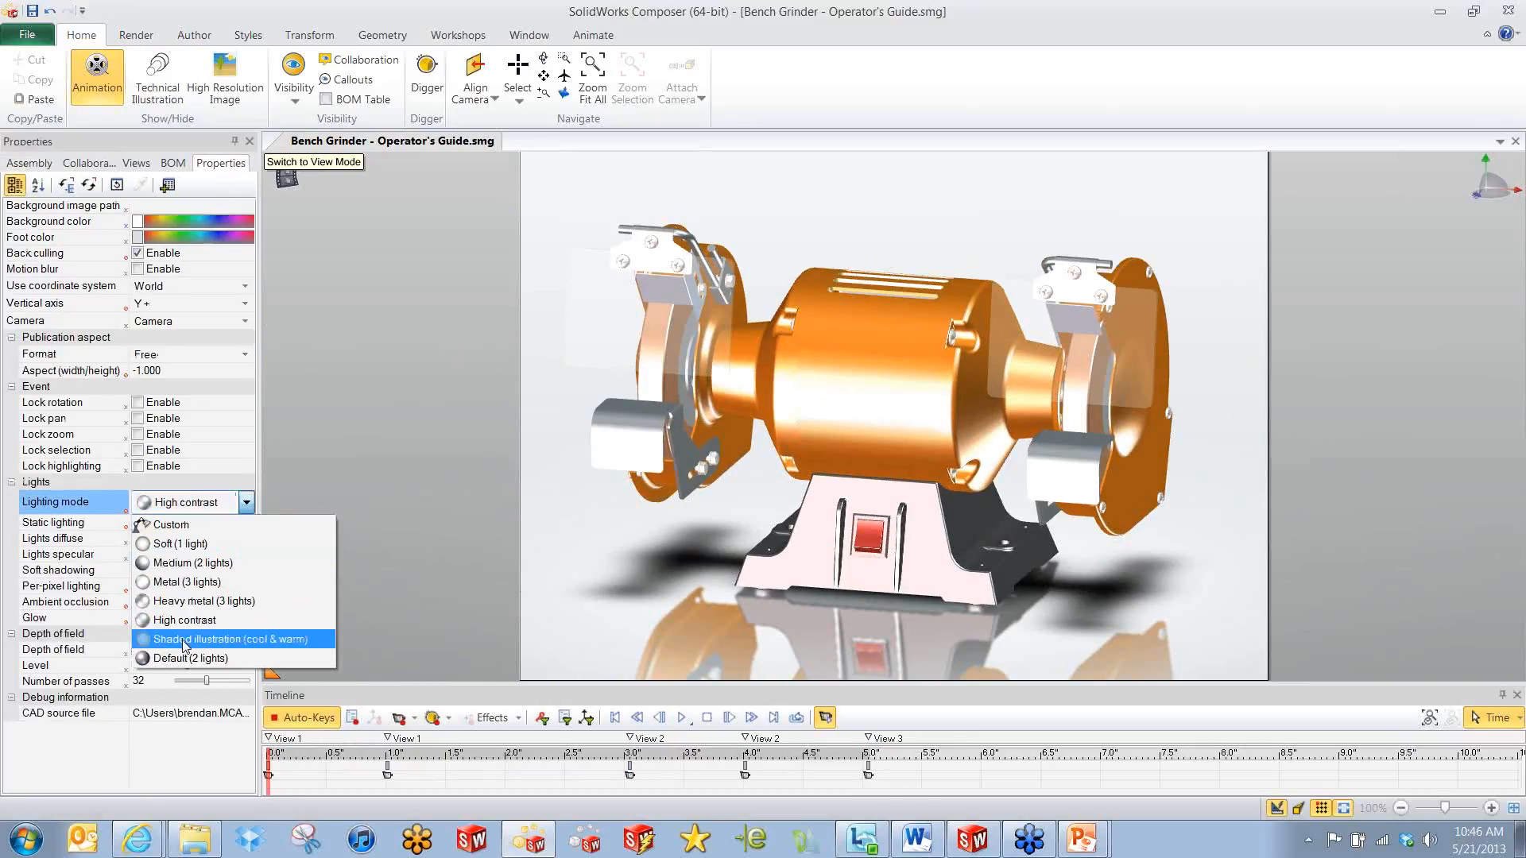
click(181, 545)
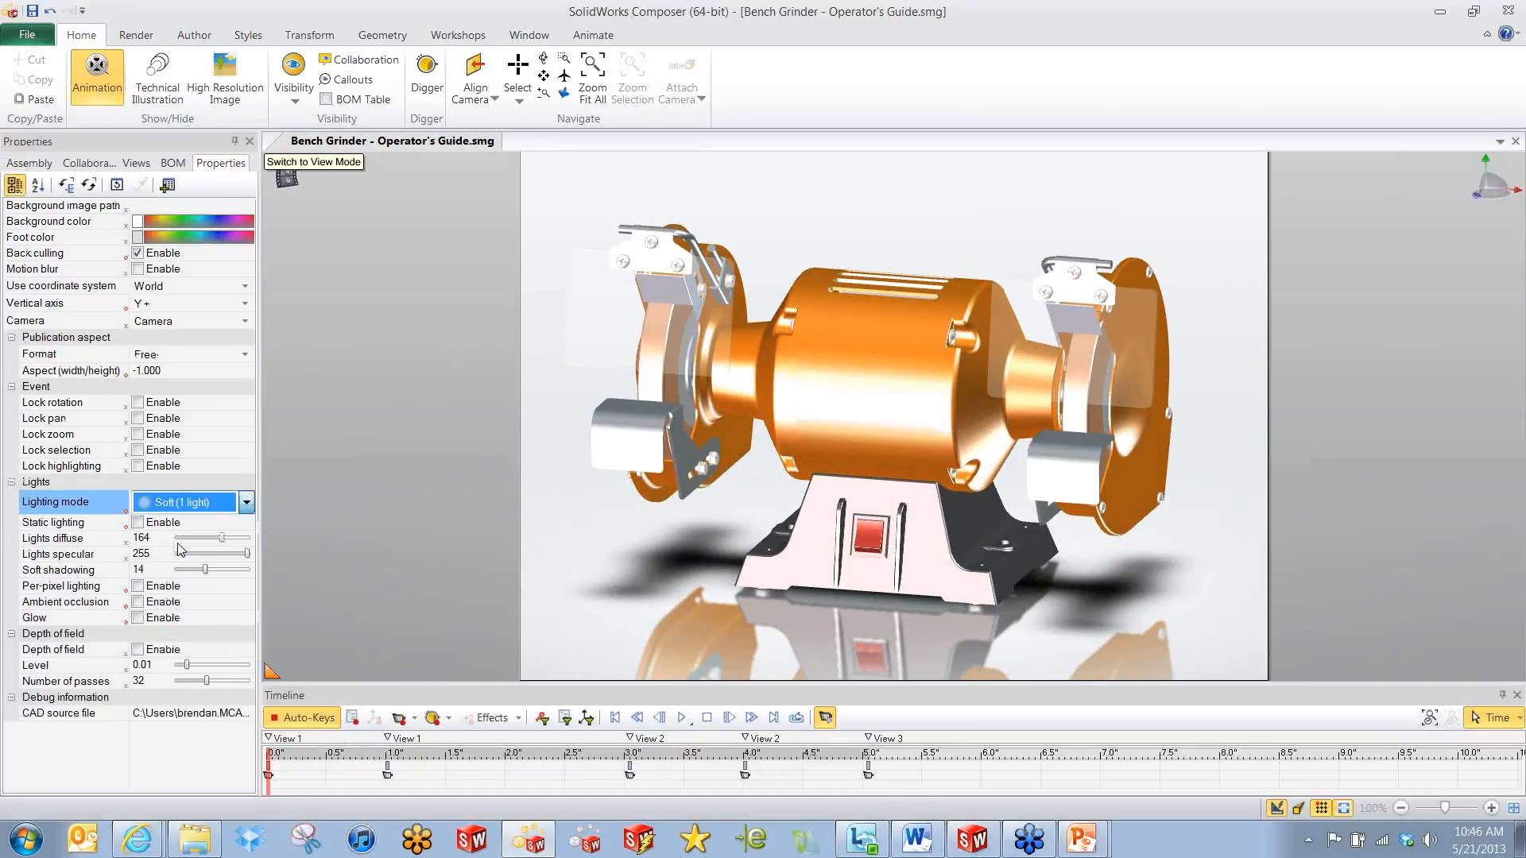
drag(268, 784, 609, 763)
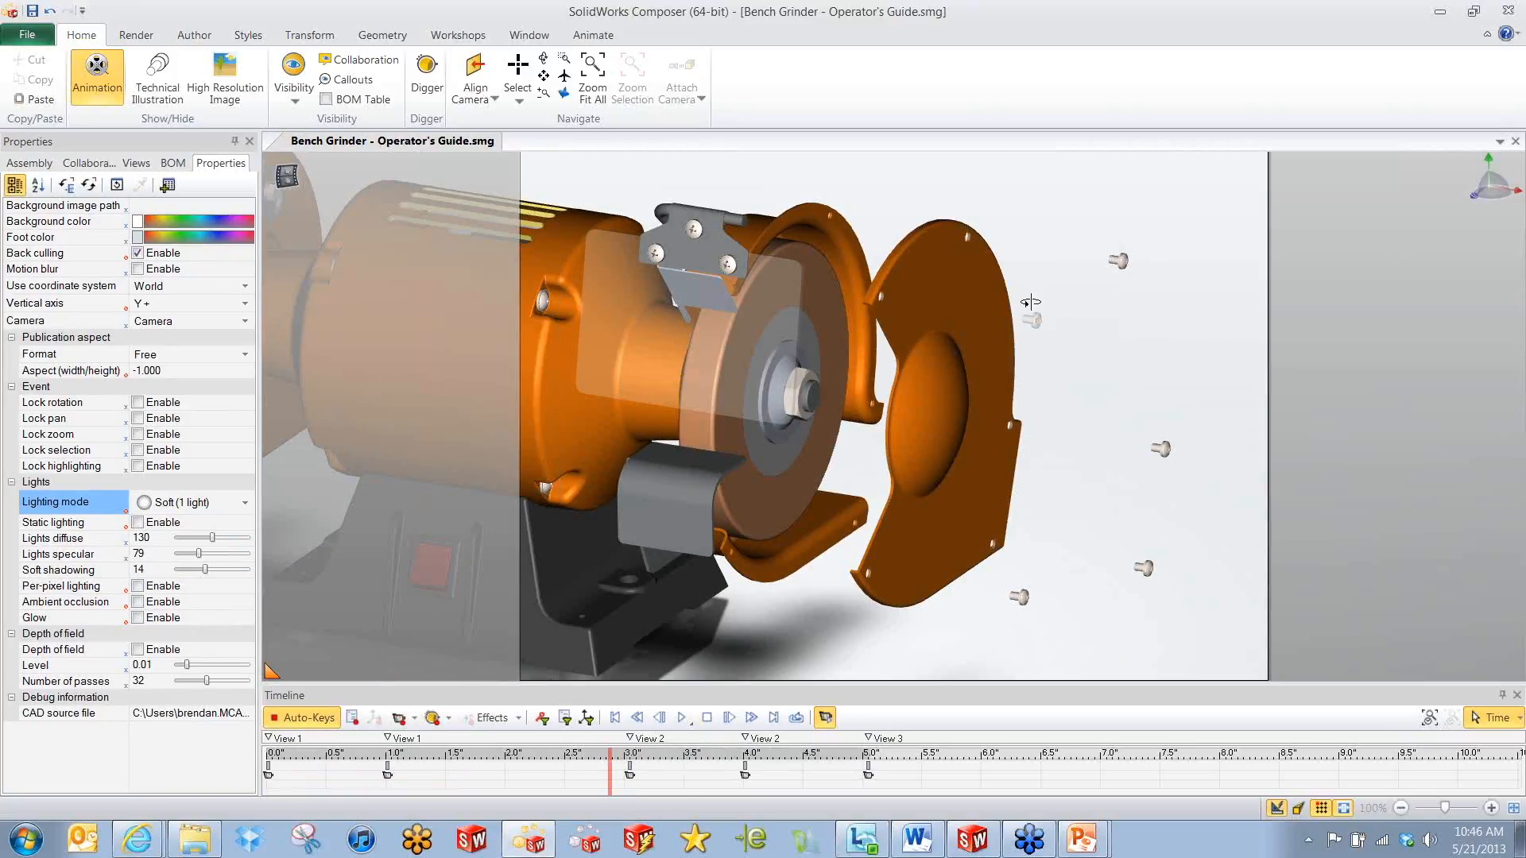
Filter the timeline to the keys of the pan head screw beside the cover and set its opacity to 255 at 4 seconds.
mouse_move(1031, 298)
mouse_down()
mouse_move(1025, 265)
mouse_move(1045, 284)
mouse_up()
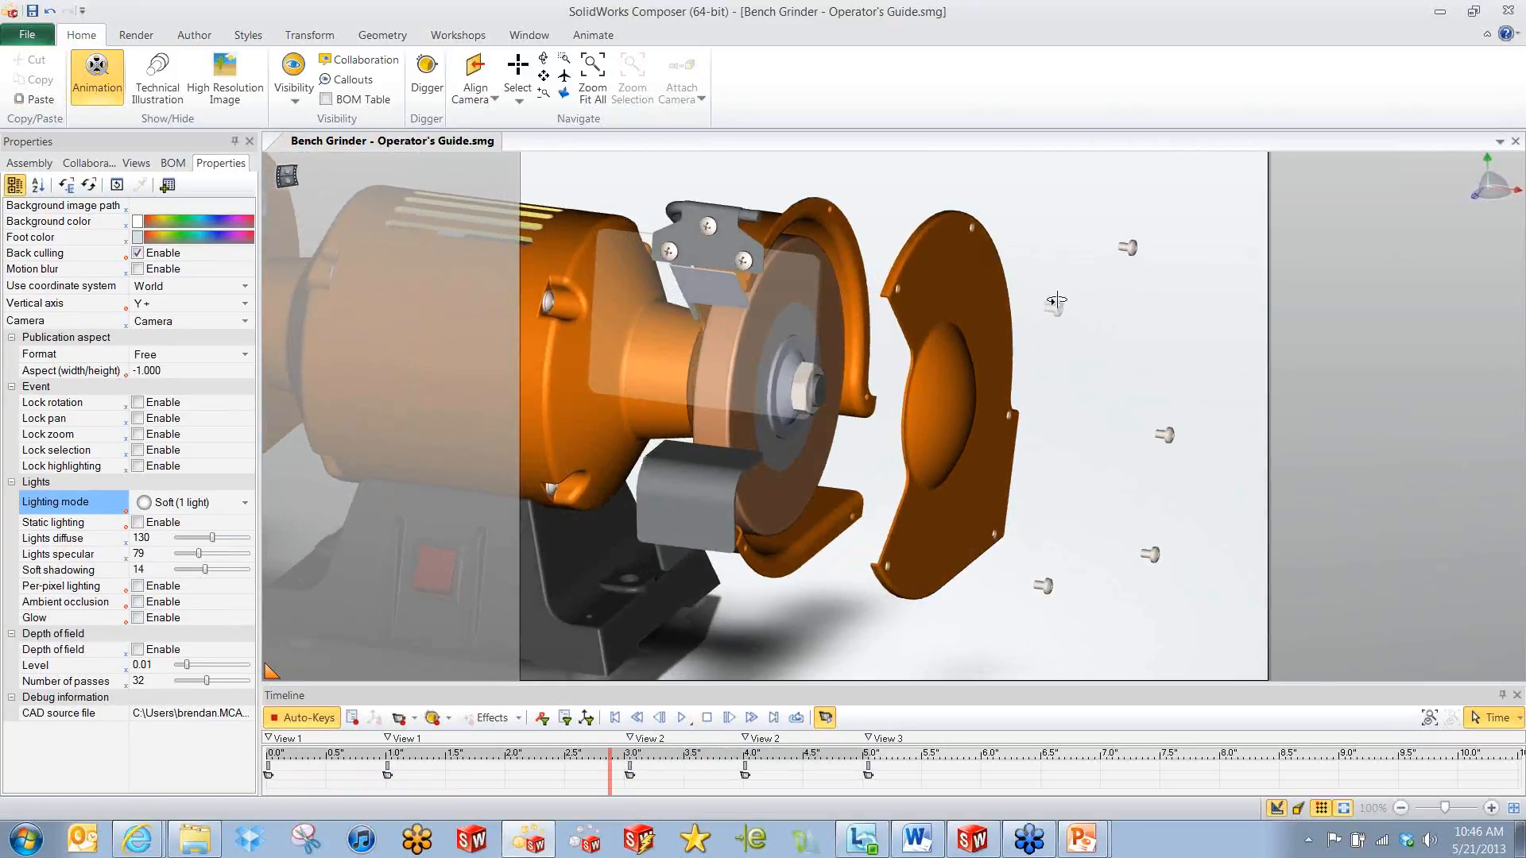
drag(1073, 337, 1073, 338)
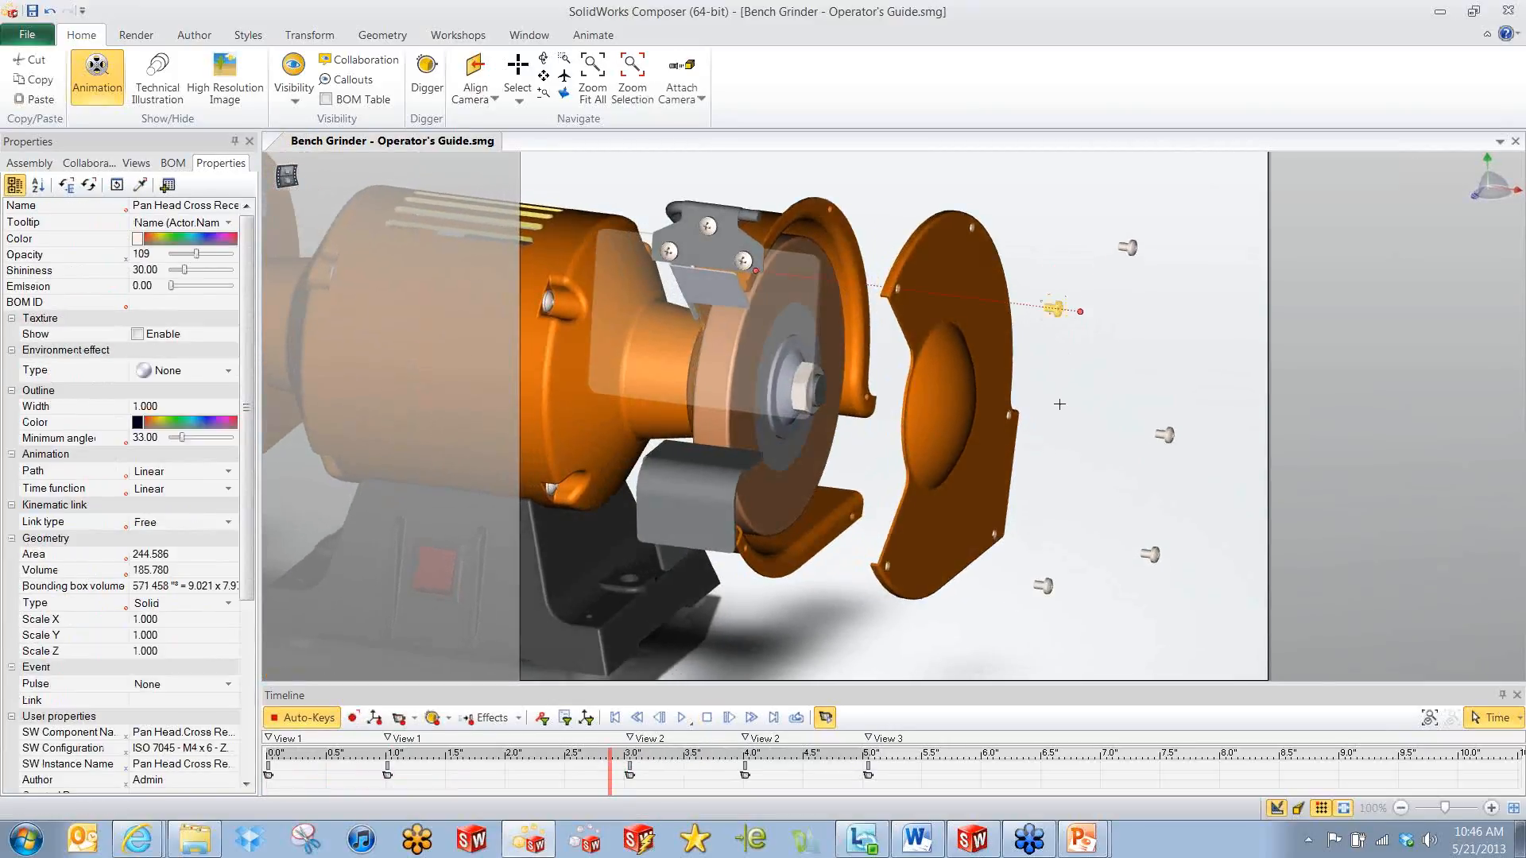
click(541, 719)
mouse_move(609, 774)
mouse_down()
mouse_move(386, 779)
mouse_move(768, 787)
mouse_move(745, 780)
mouse_up()
drag(183, 259, 232, 255)
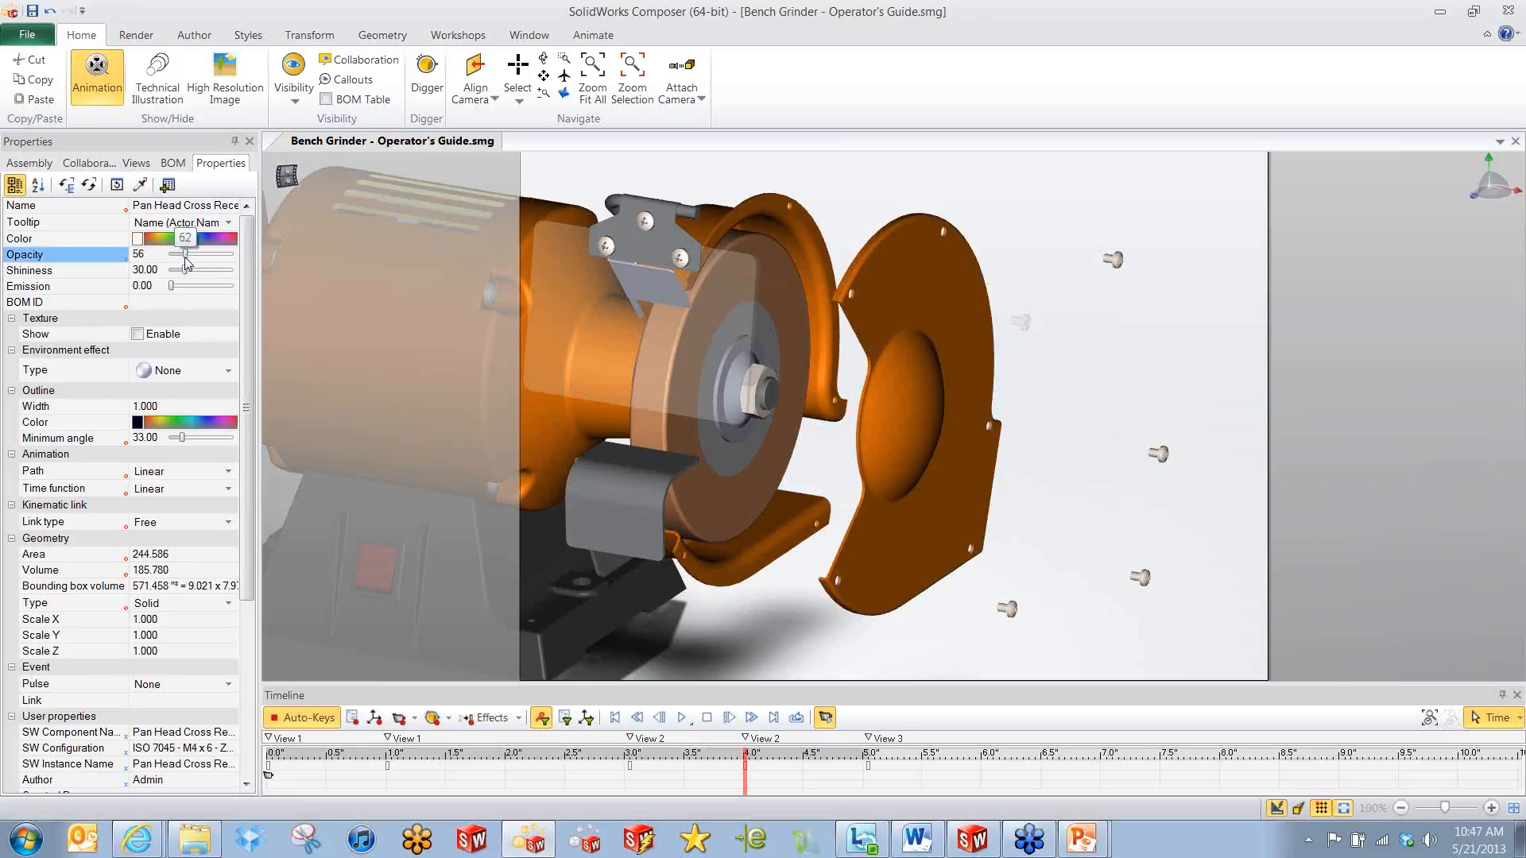
Return to the start of the animation, clear the screw selection and play the sequence.
drag(745, 781, 215, 745)
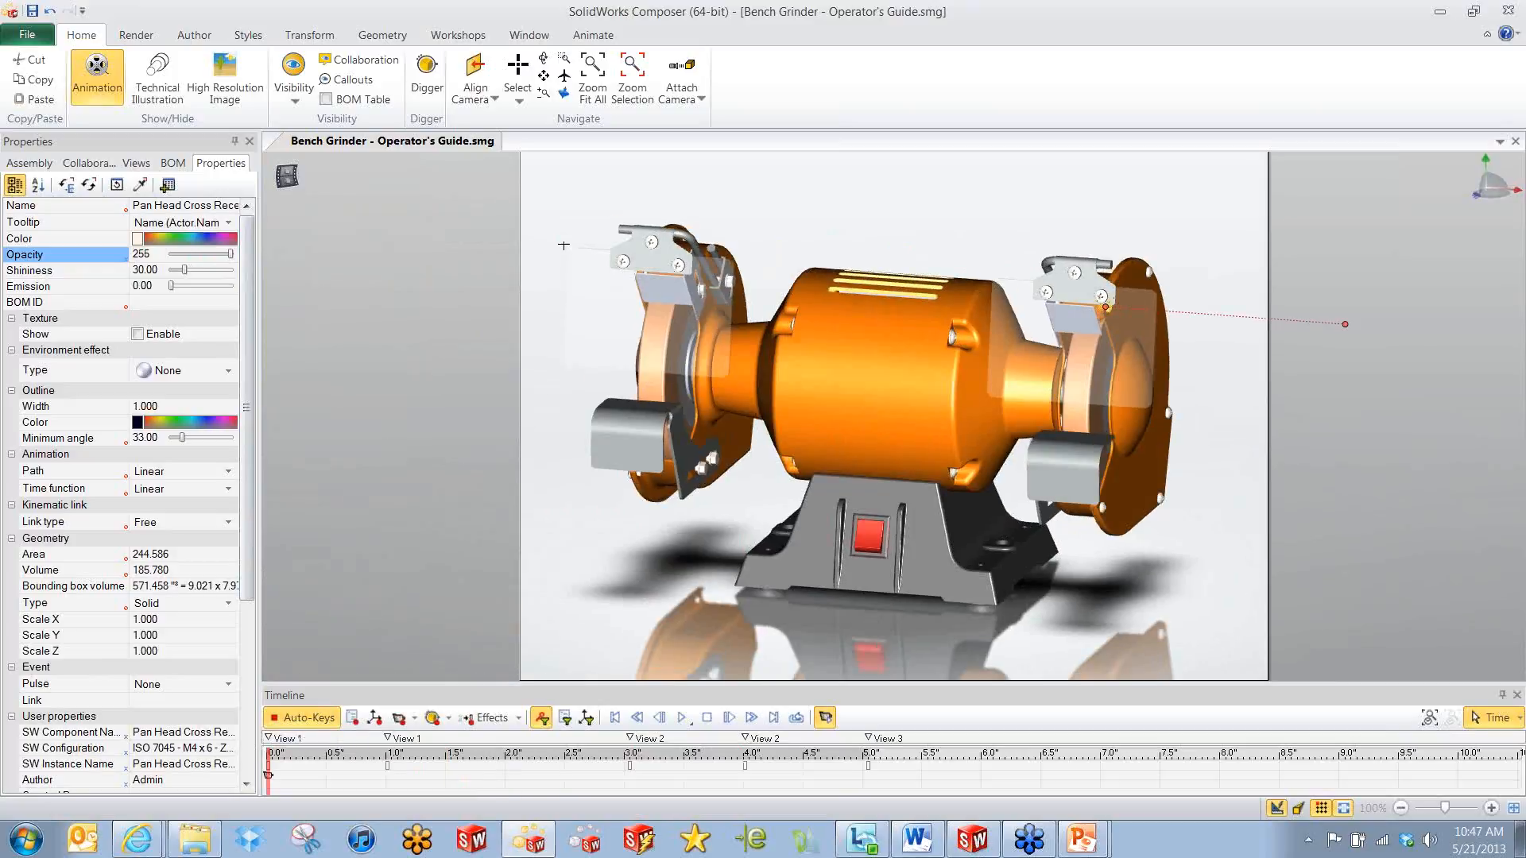
click(527, 401)
click(682, 718)
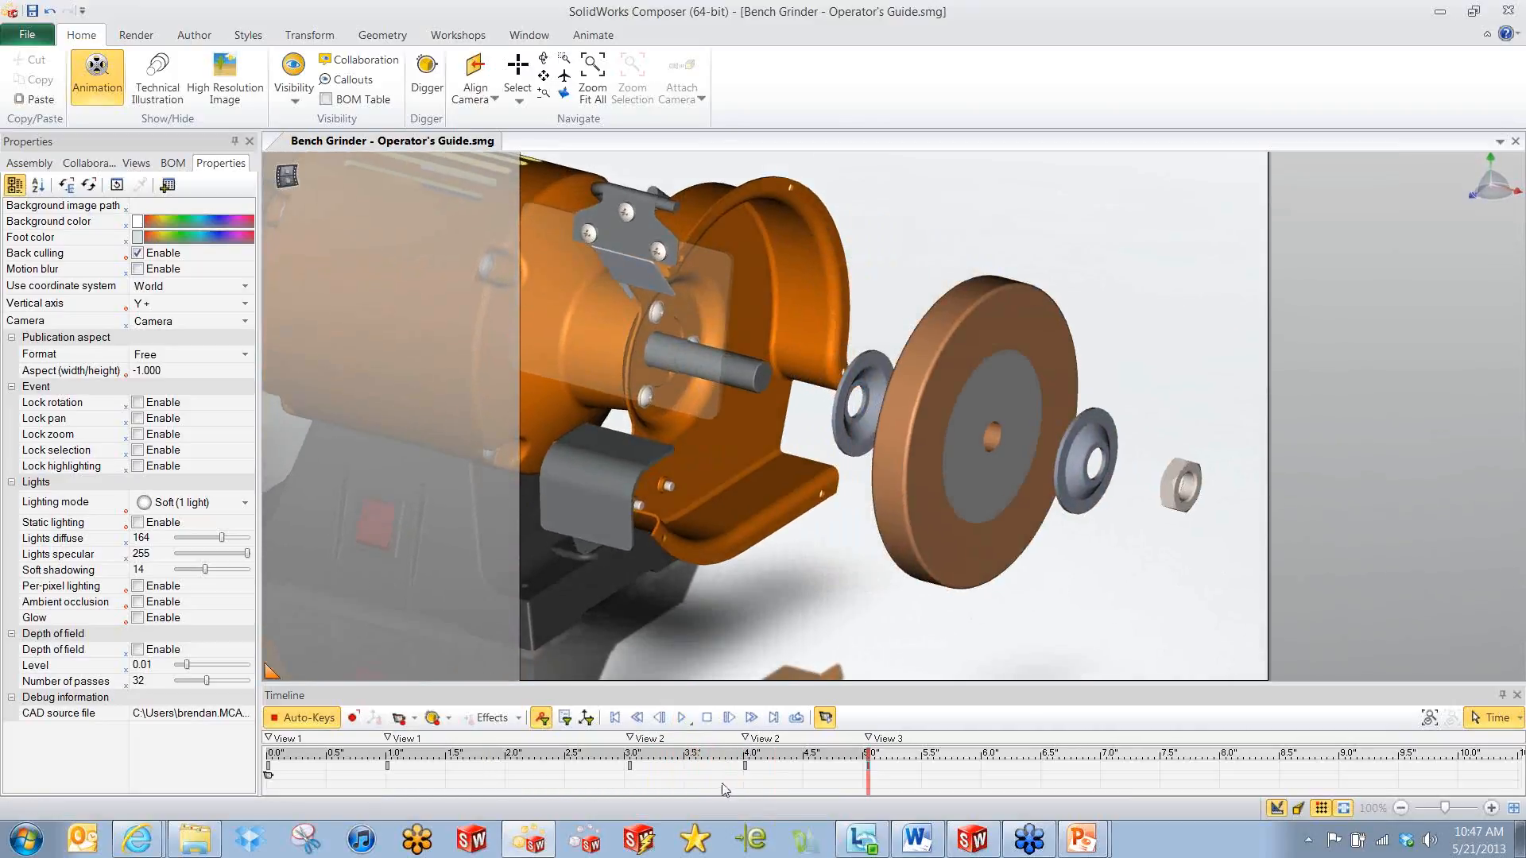
Stretch the timeline after the first View 2 key so the second View 2 key falls at about 6 seconds and View 3 at 7.
click(725, 790)
drag(725, 781, 703, 805)
drag(698, 753, 937, 756)
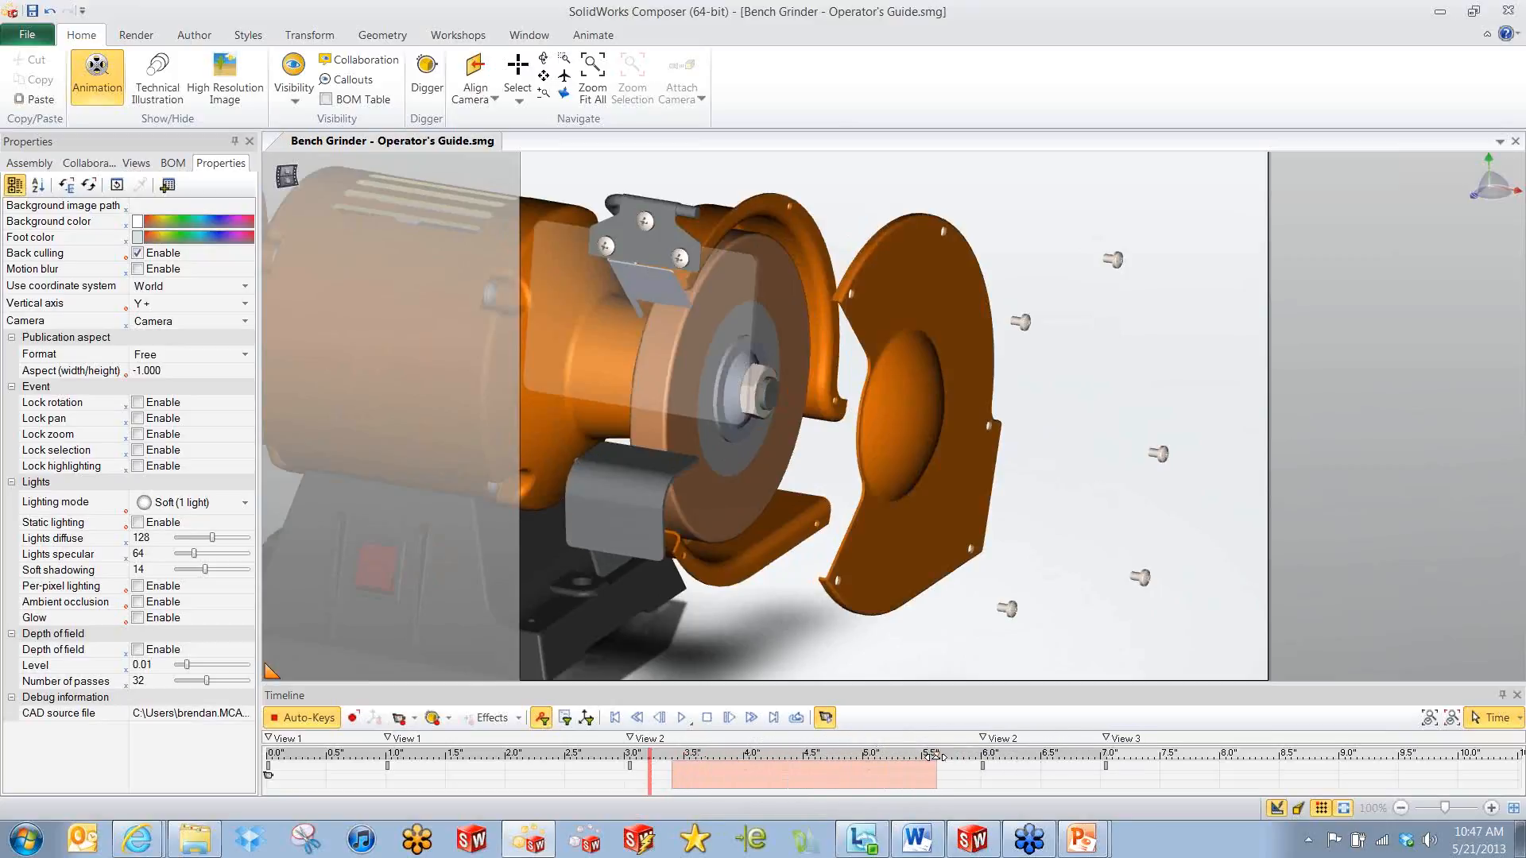
At about 4 seconds, label one Pan Head Cross Recess Screw DIN and the Cover (RH) in the exploded view.
click(740, 778)
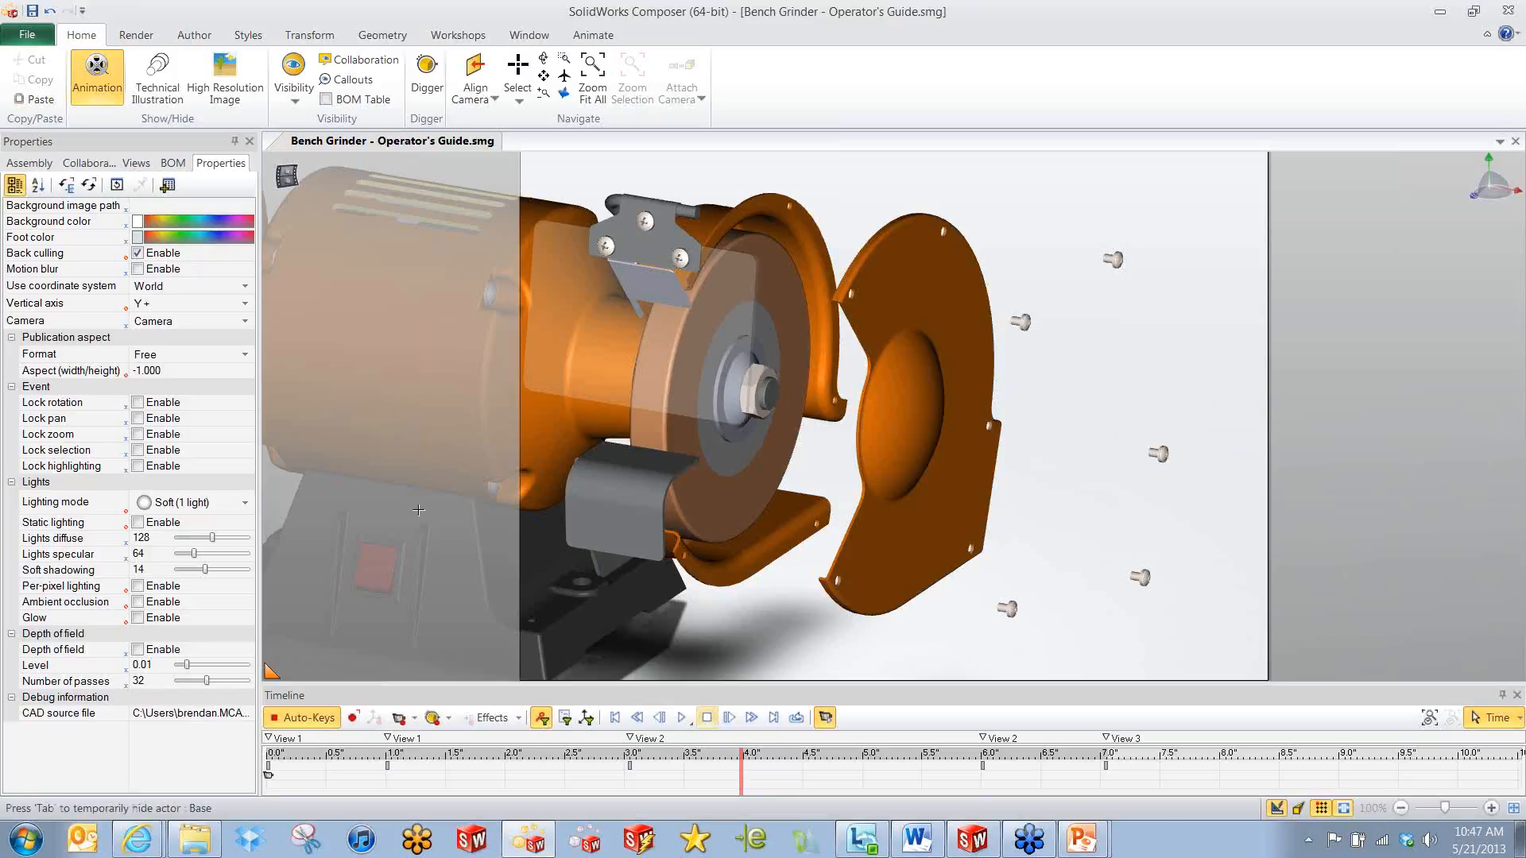
click(206, 40)
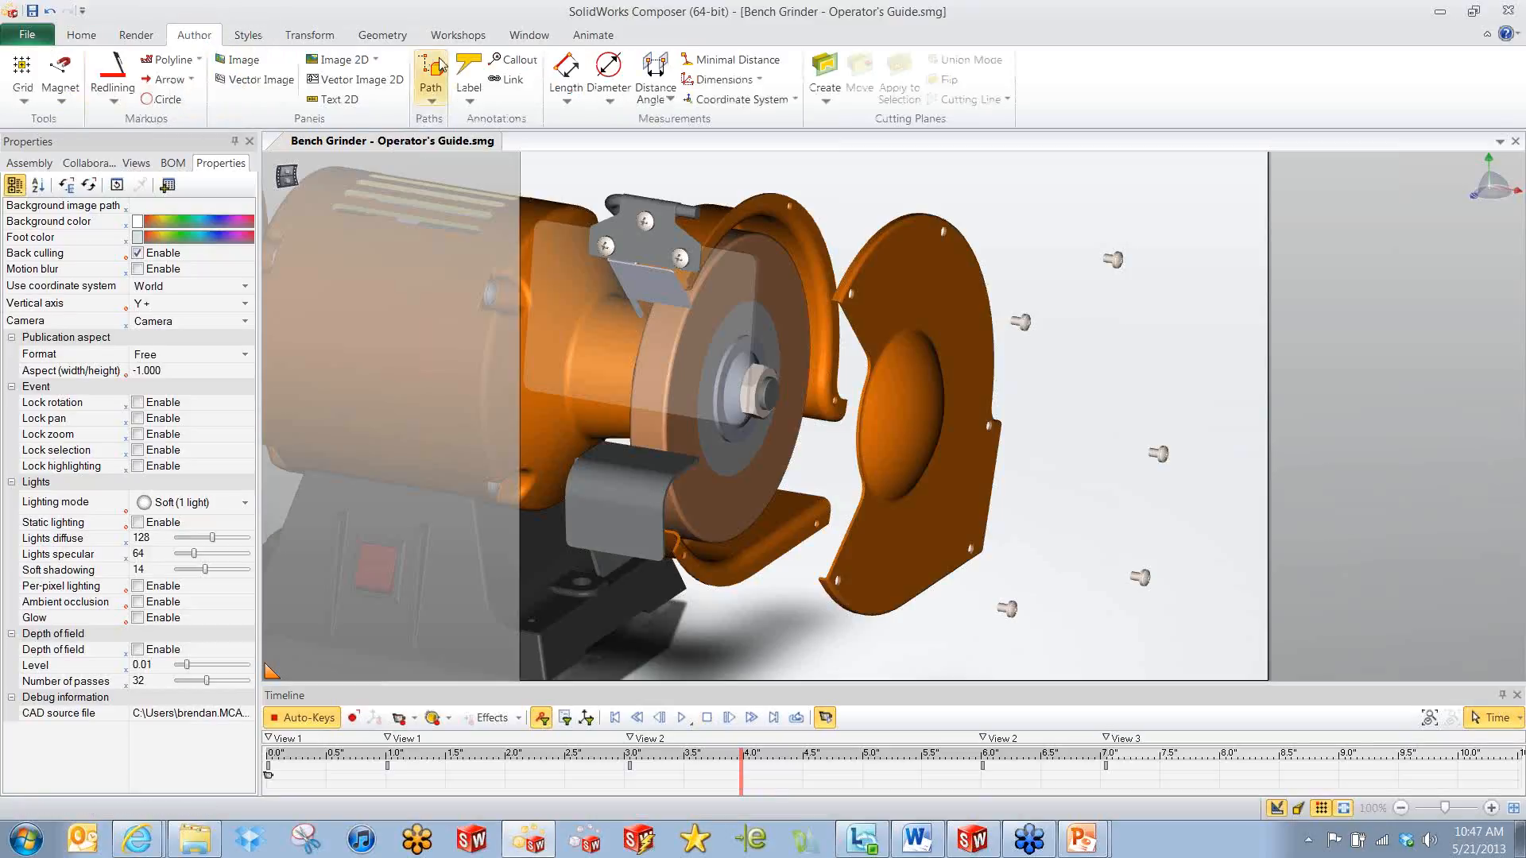
click(469, 80)
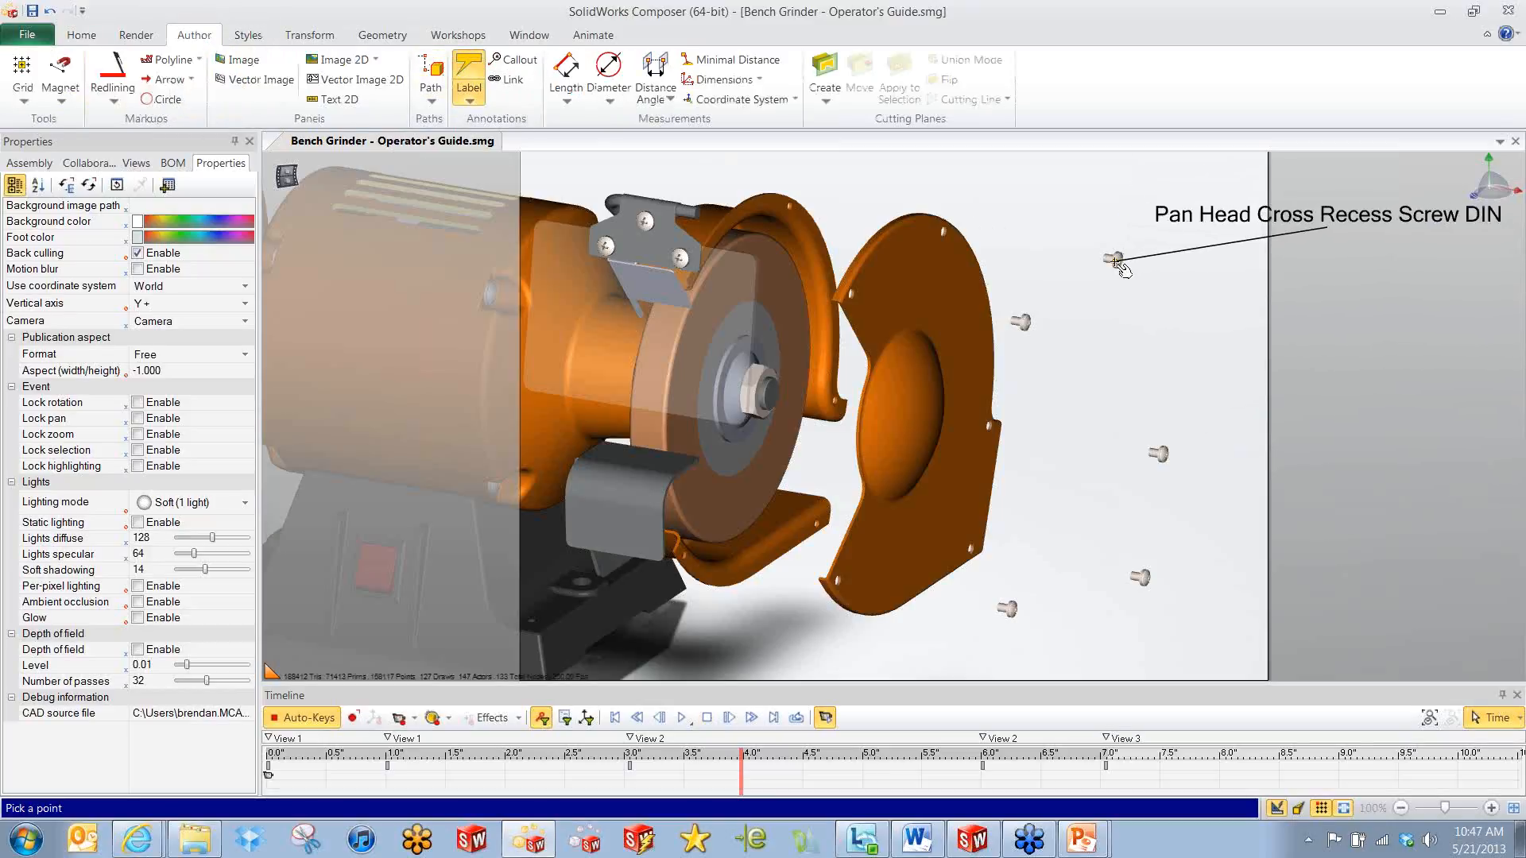
click(1163, 453)
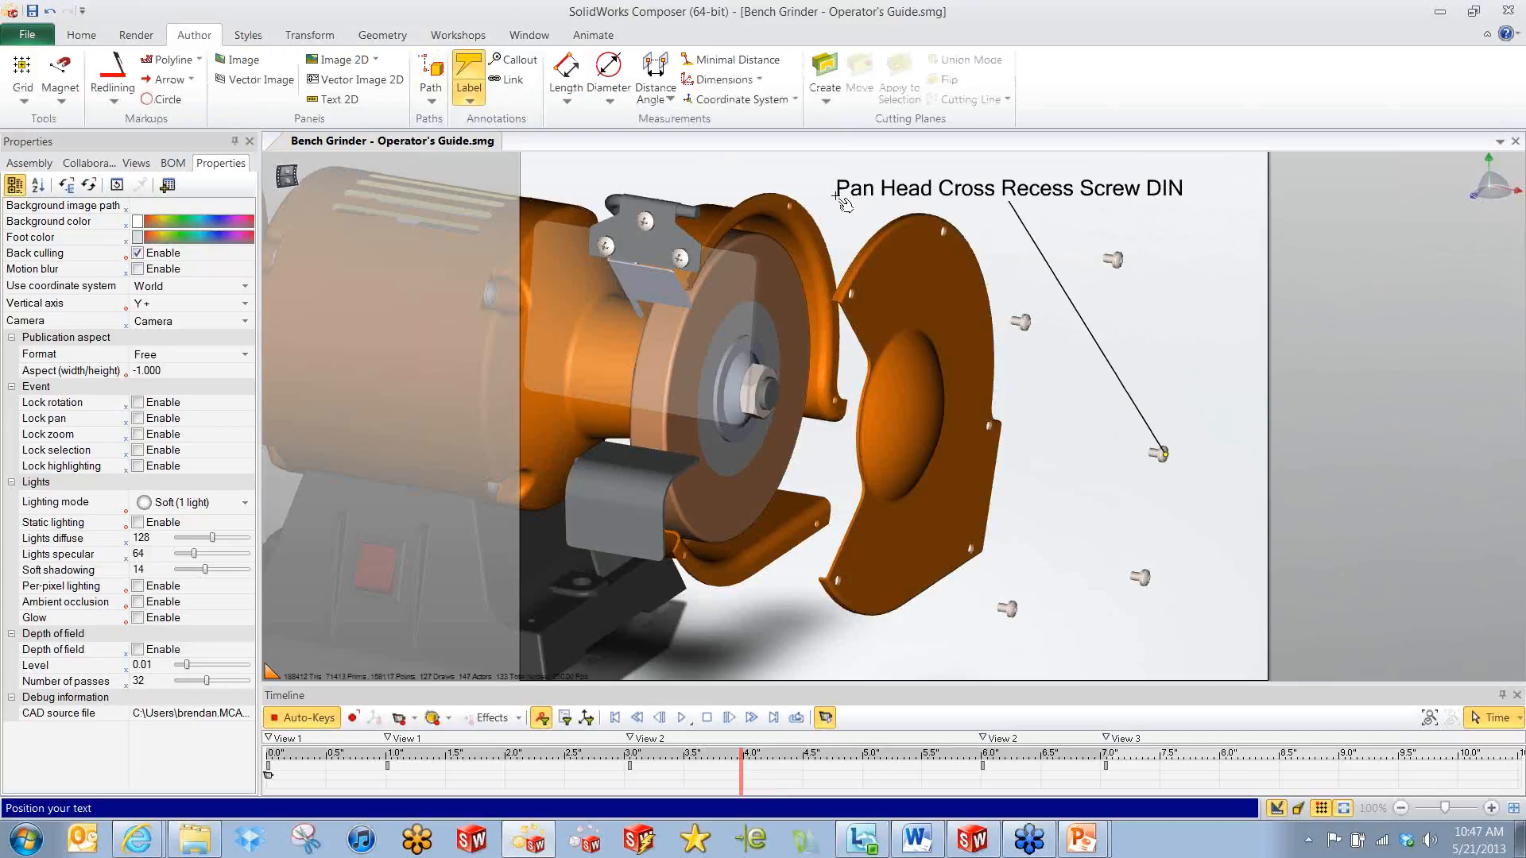
click(827, 189)
click(951, 500)
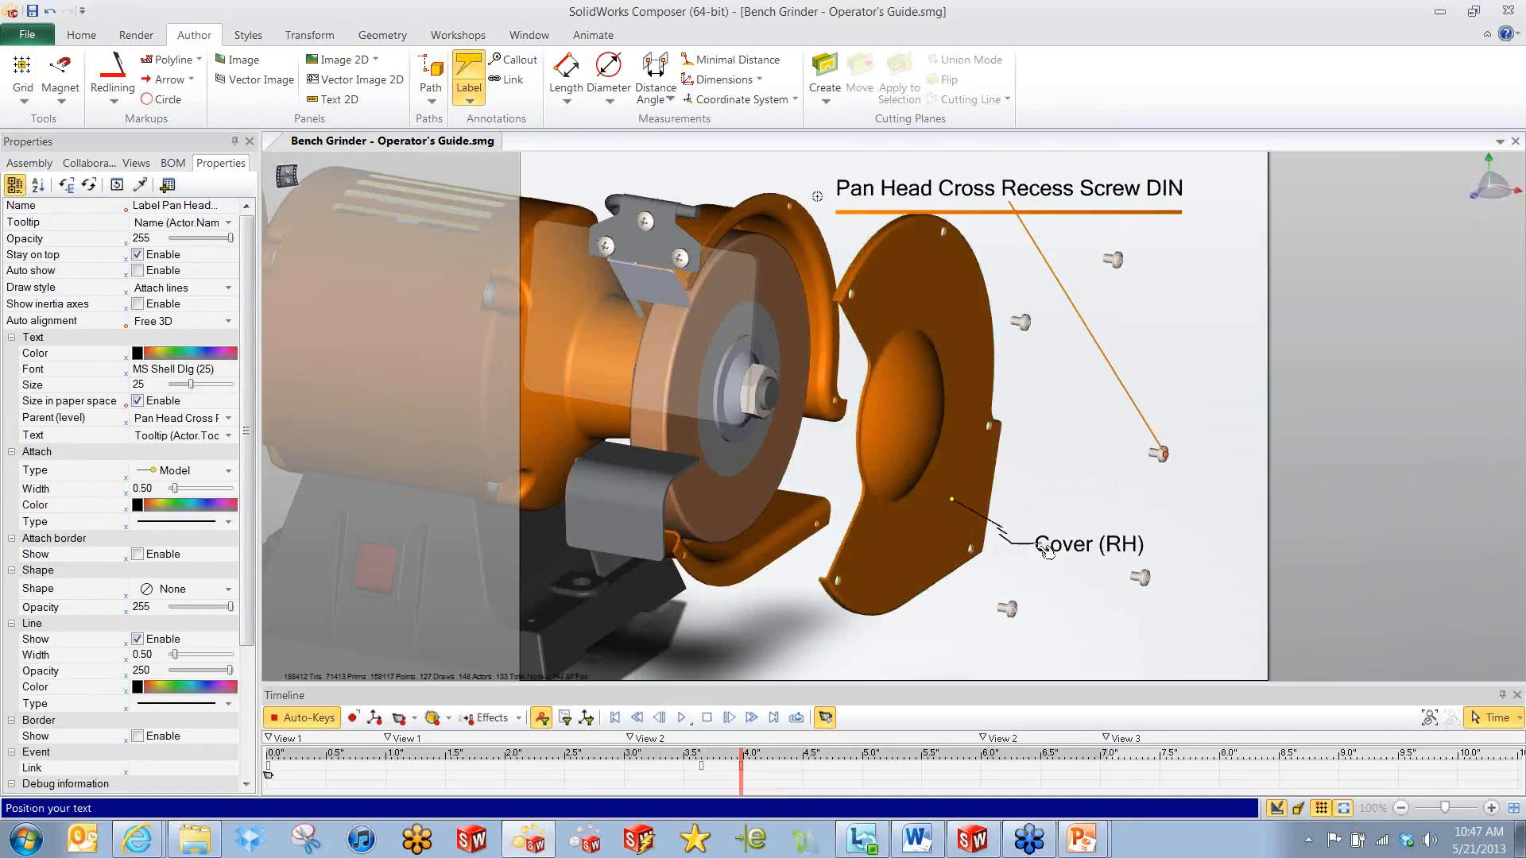
click(1042, 543)
key(Escape)
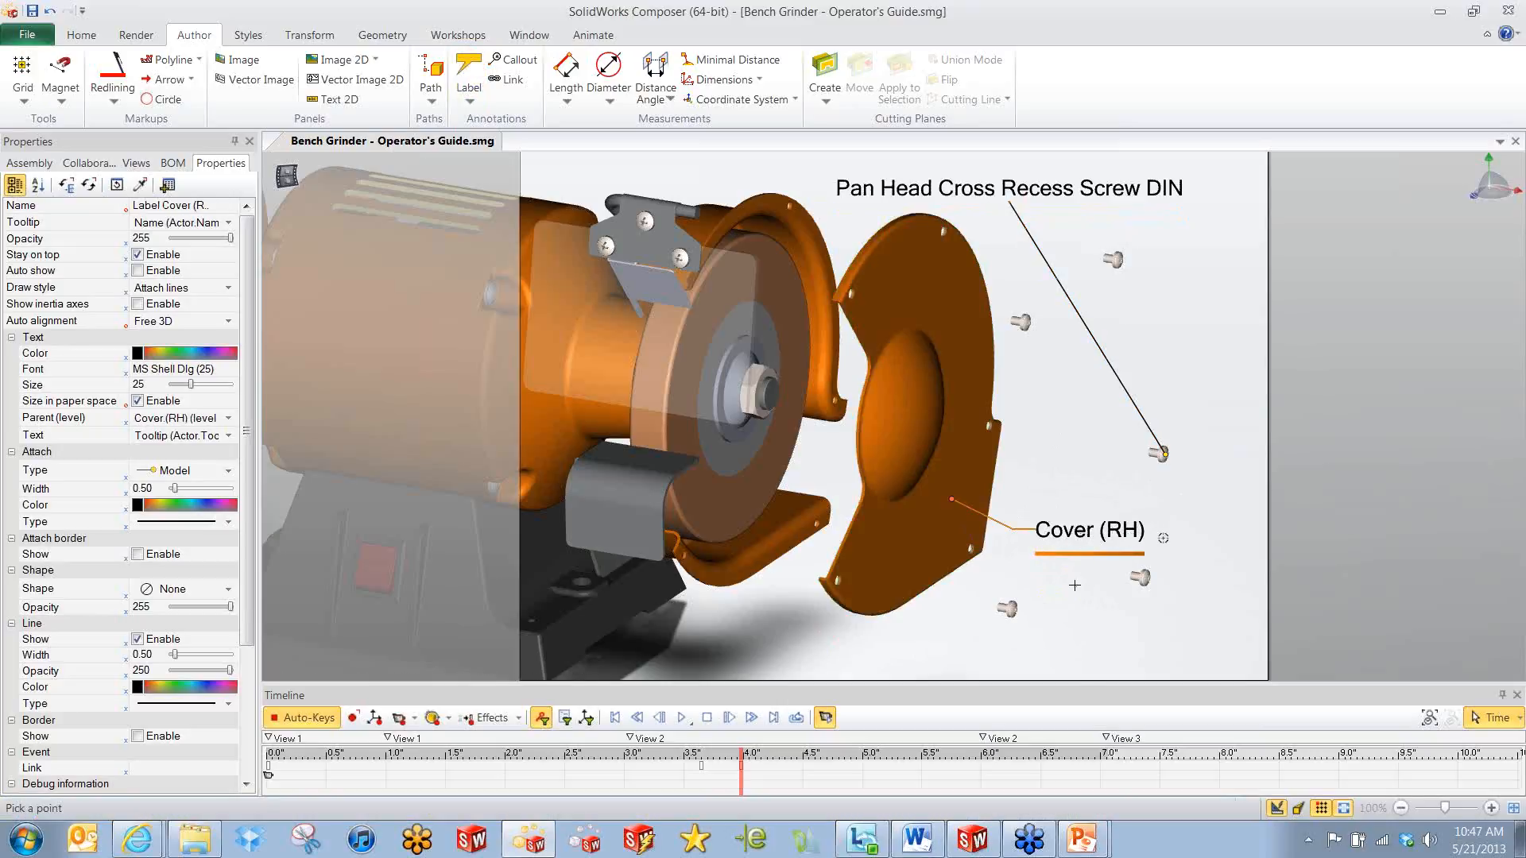
Select both labels and set their text to the Number (Meta.Number) property.
ctrl+click(1022, 178)
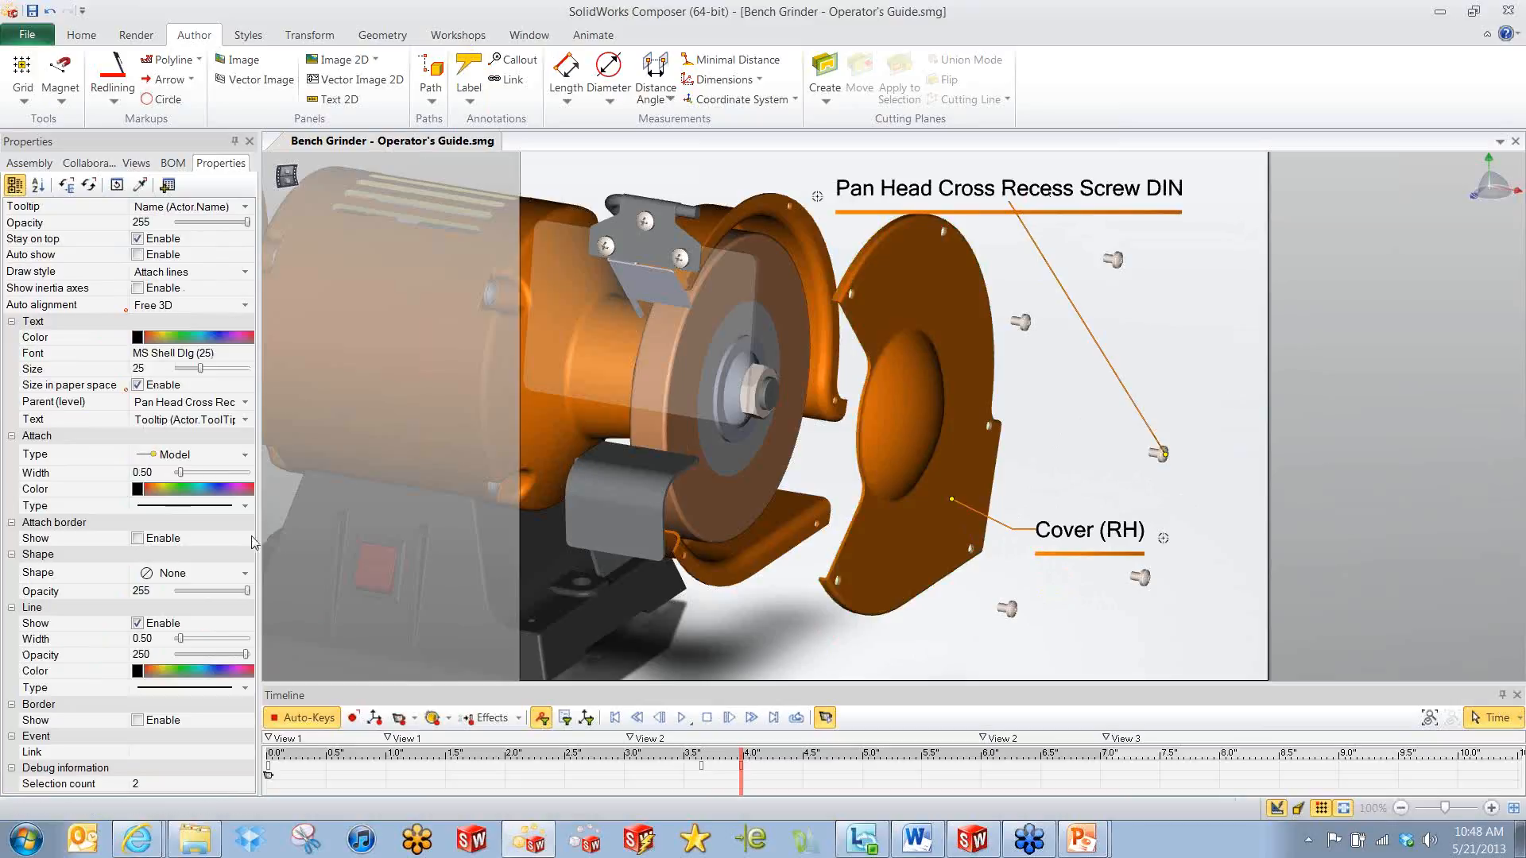
click(246, 419)
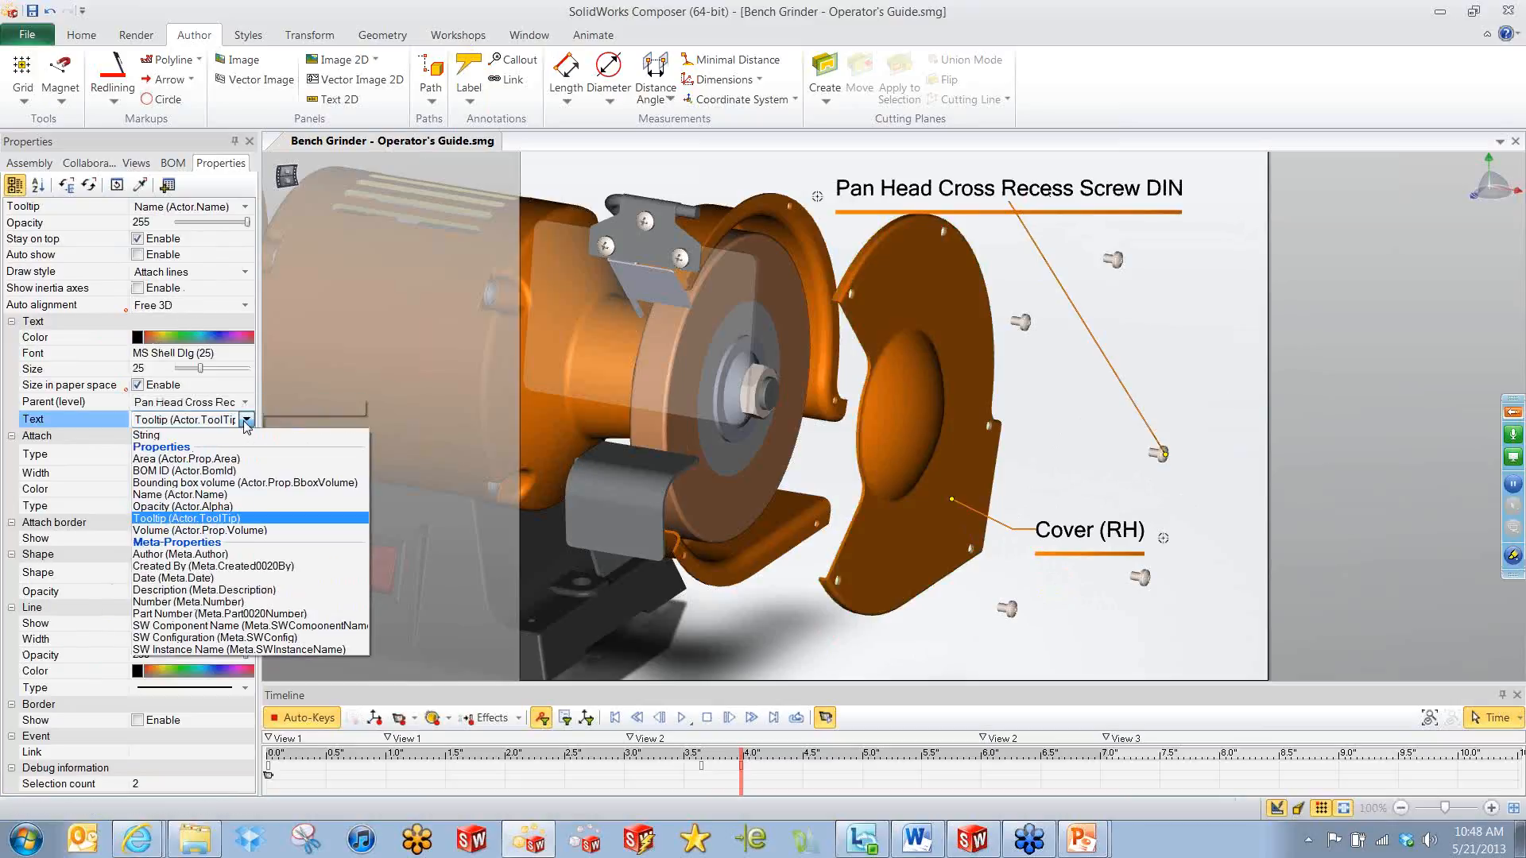
click(189, 602)
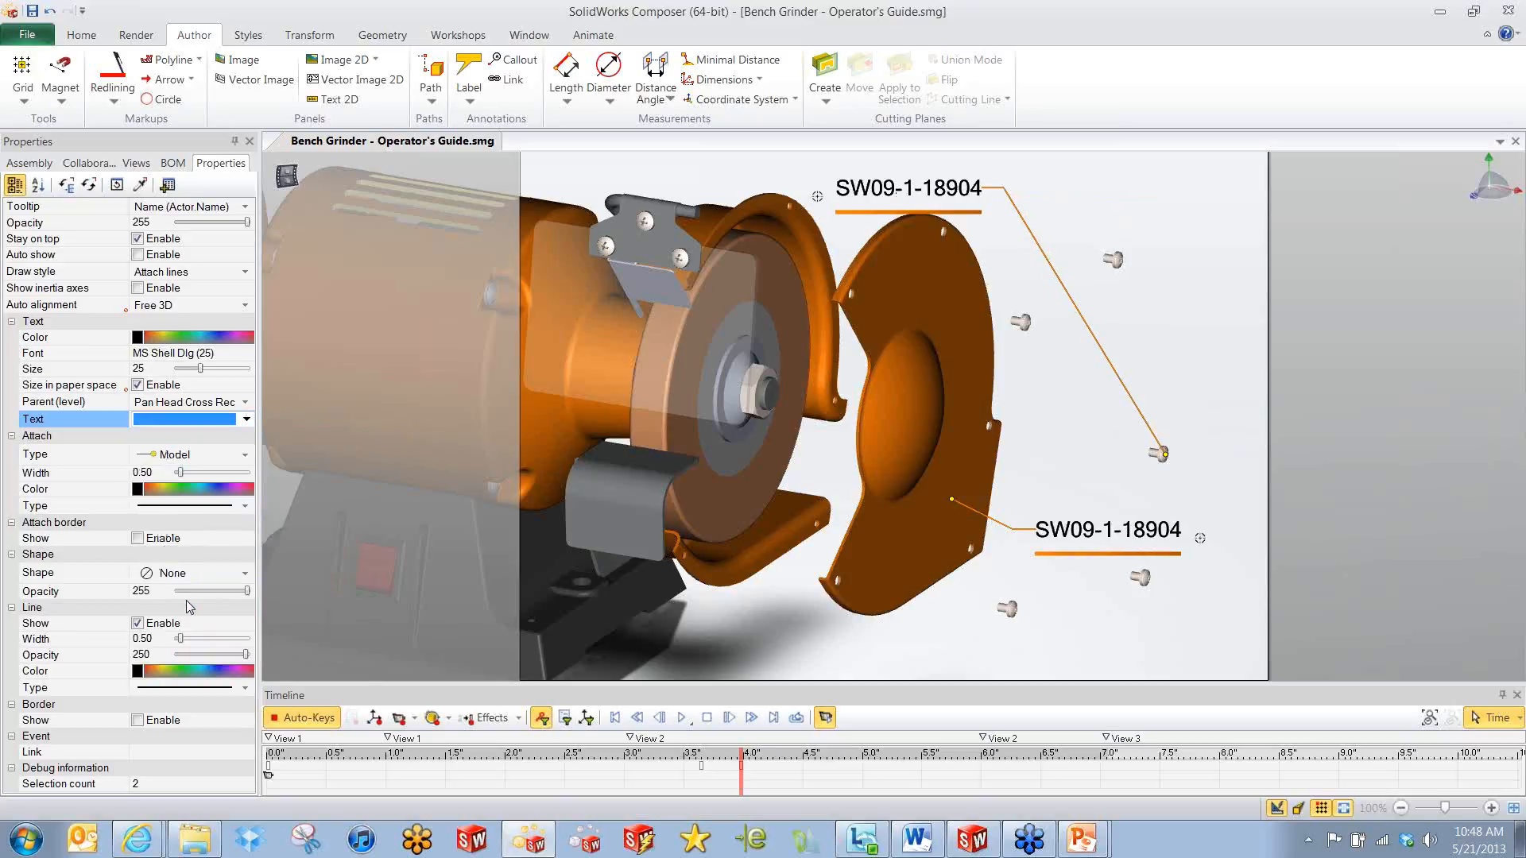
click(67, 185)
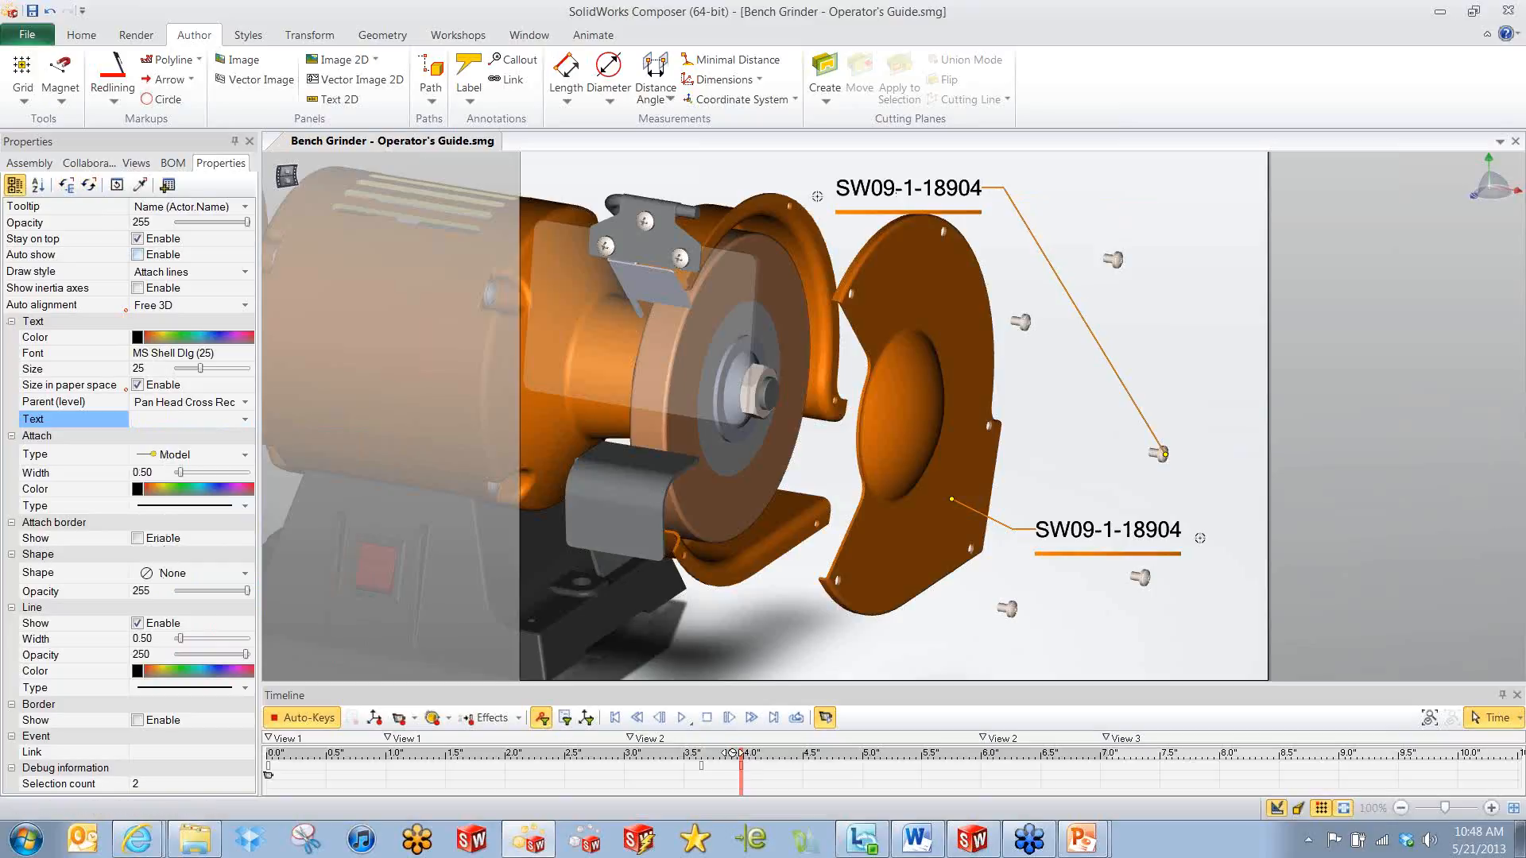
Shift the second View 2 key to about 7.5 seconds and the View 3 key to about 8.5 seconds.
mouse_move(741, 775)
mouse_down()
mouse_move(692, 775)
mouse_move(878, 780)
mouse_move(667, 783)
mouse_move(737, 756)
mouse_move(1063, 756)
mouse_move(897, 756)
mouse_up()
click(672, 782)
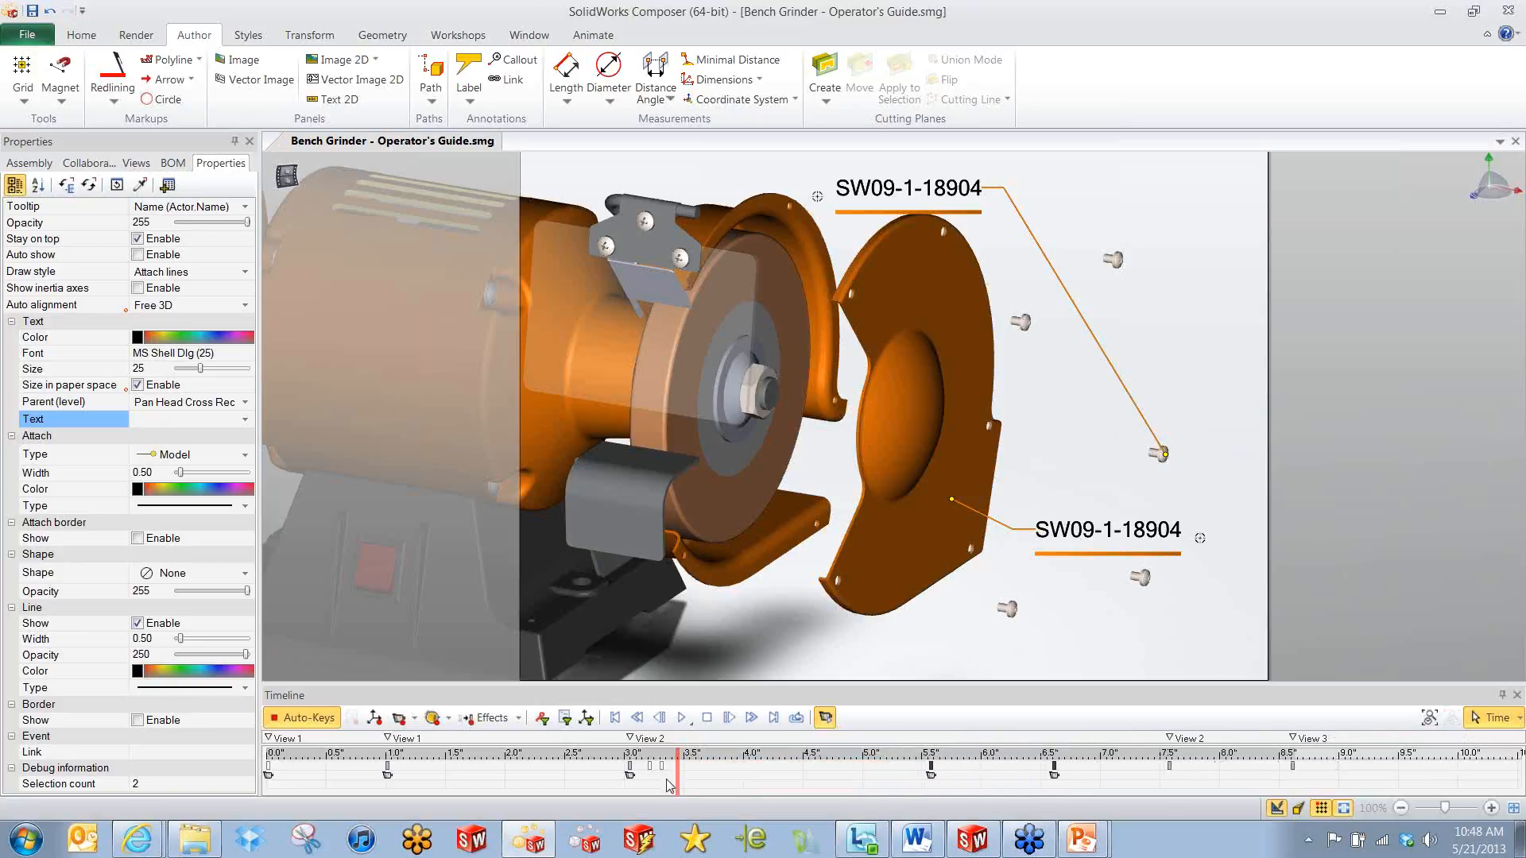
Retime the screw and cover labels to fade in at about 3.3–3.4 seconds and out at about 4.4–4.5 seconds, and play the result.
mouse_move(664, 774)
mouse_down()
mouse_move(682, 787)
mouse_move(793, 771)
mouse_up()
mouse_move(651, 767)
mouse_down()
mouse_move(822, 783)
mouse_move(667, 779)
mouse_up()
click(657, 784)
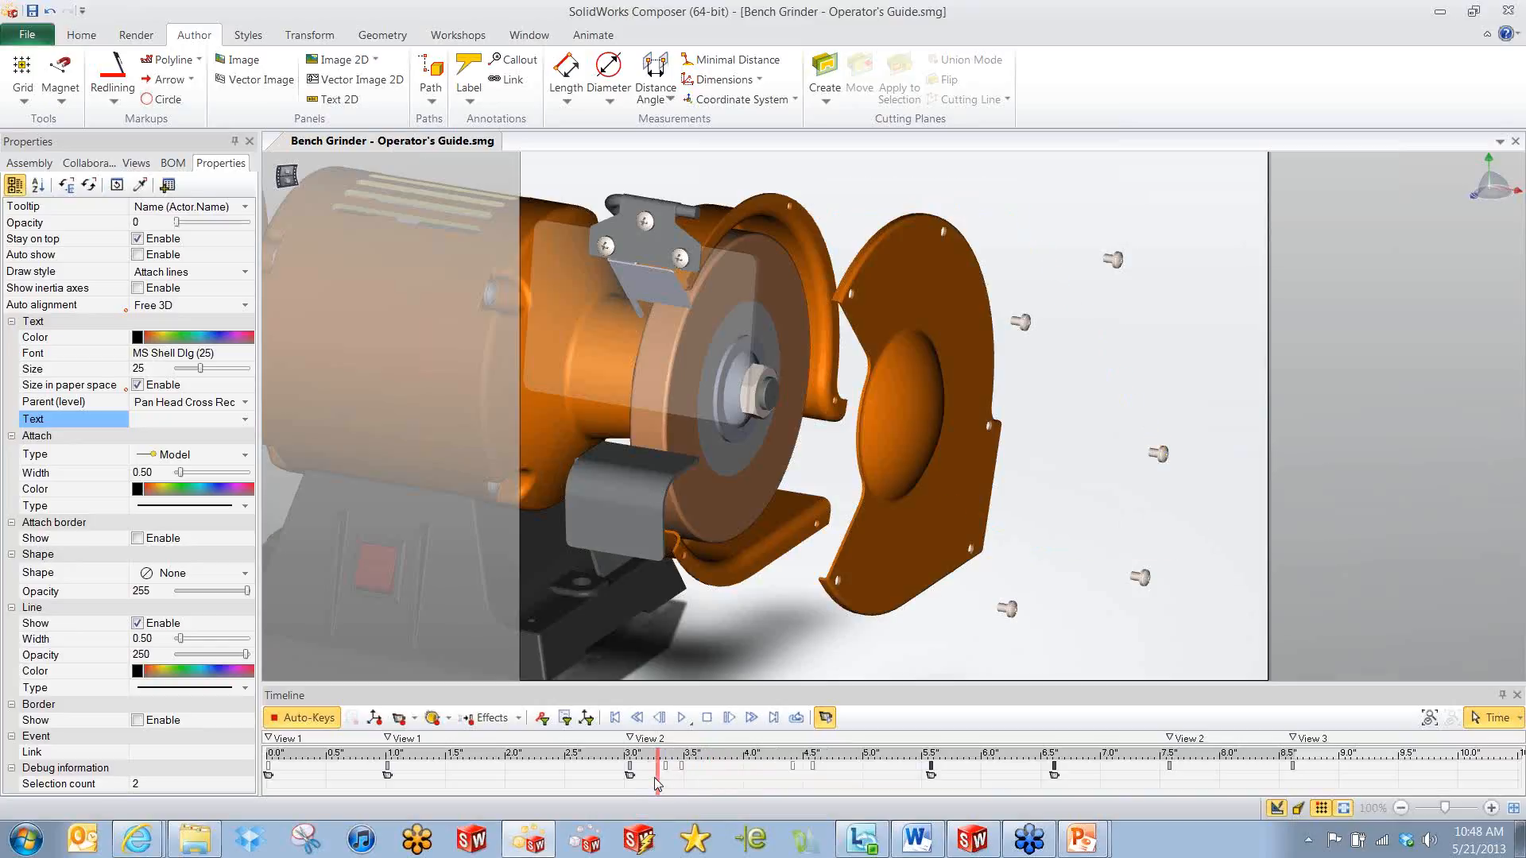
click(682, 718)
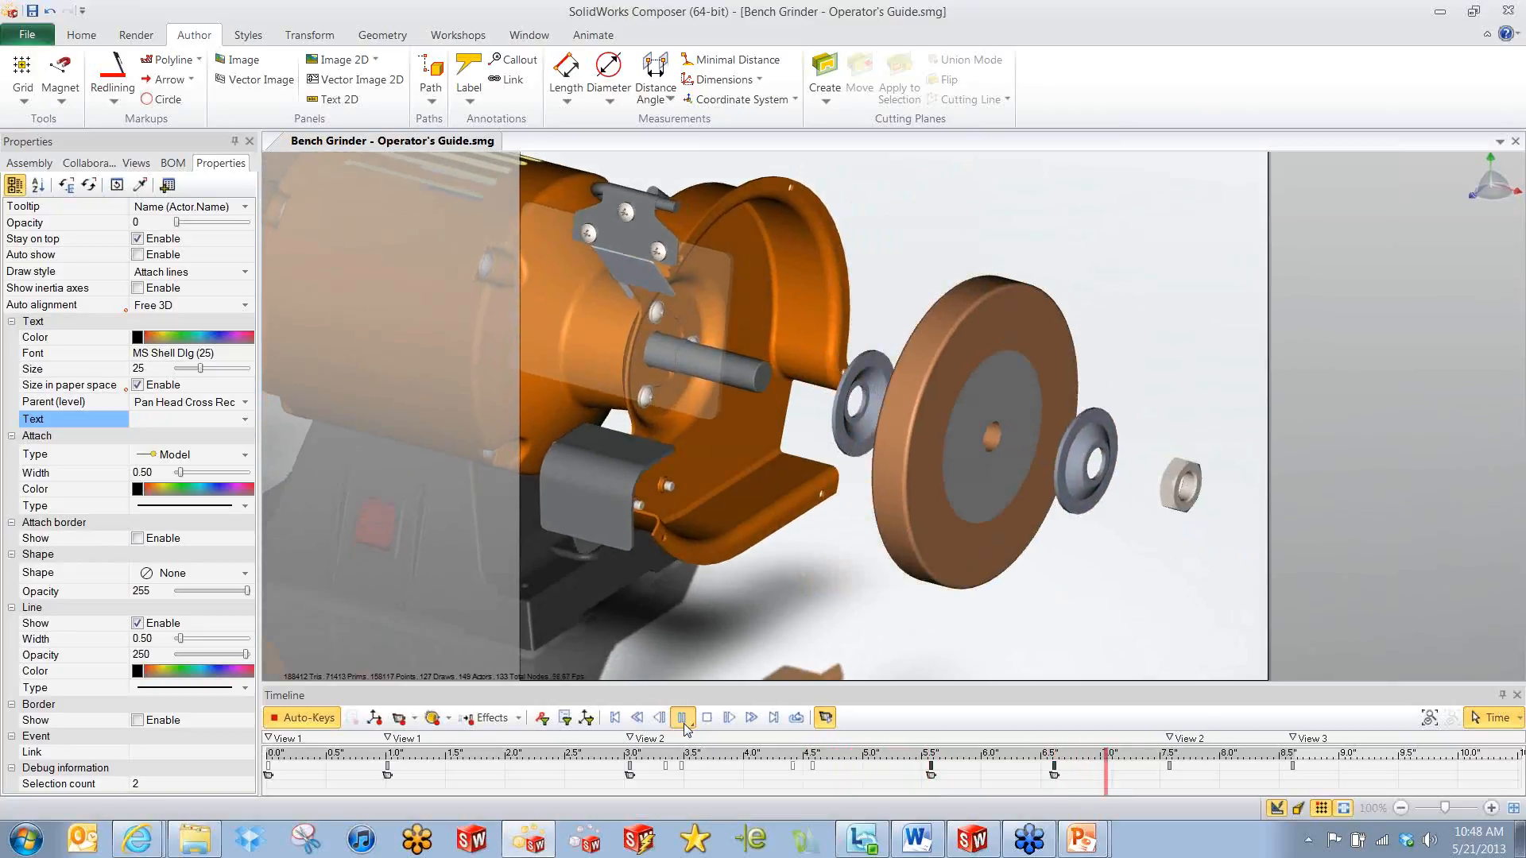
click(683, 720)
At about 7.9 seconds, label both Bushings, the Wheel and the Hex Thin Nut Chamfered GradeAB DIN in the exploded view.
middle_drag(1249, 793, 1041, 793)
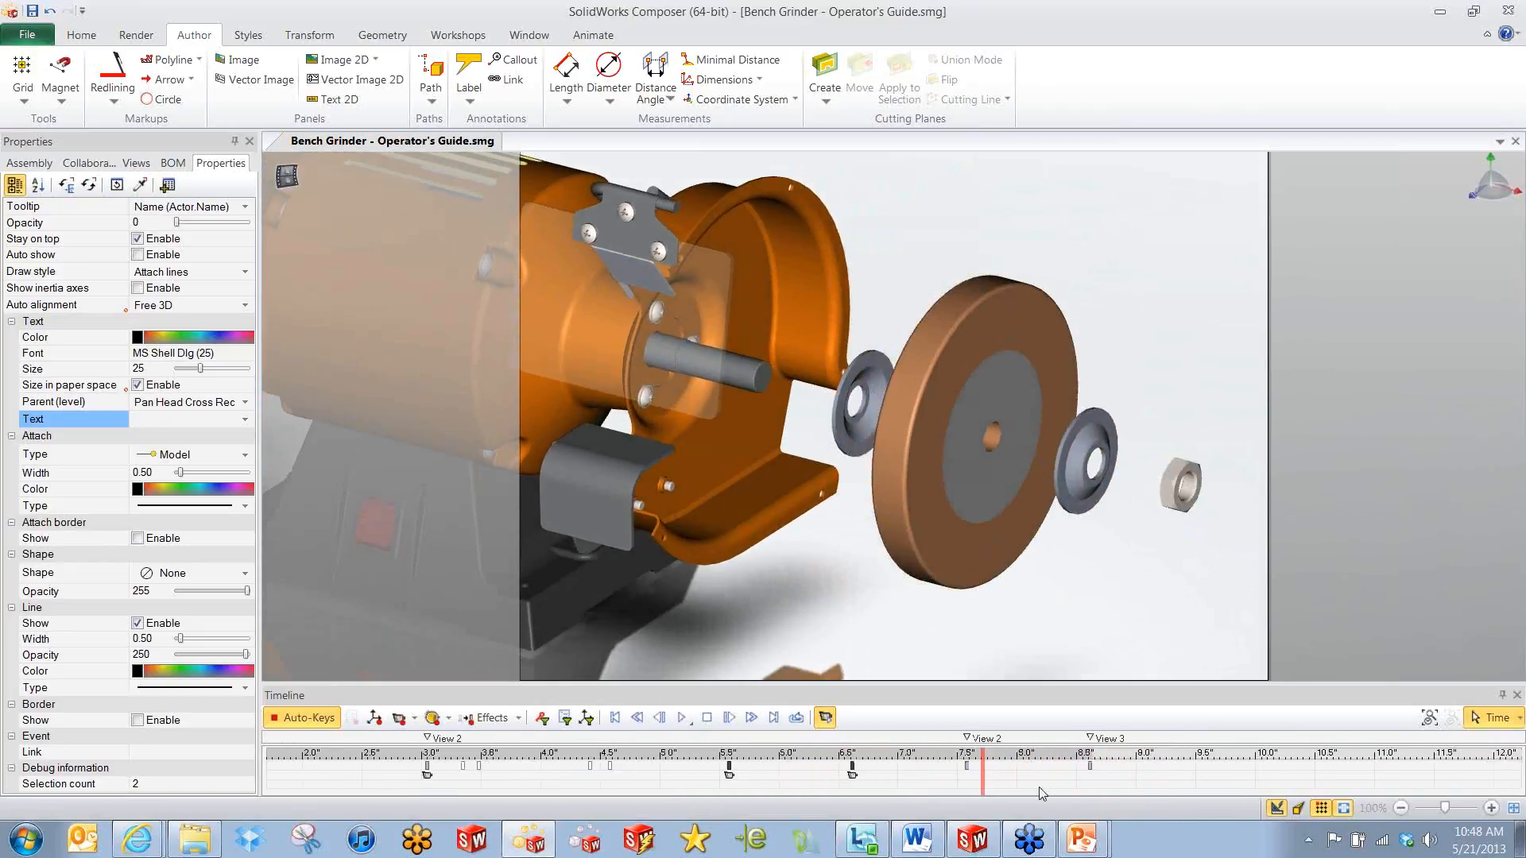
mouse_move(982, 778)
mouse_down()
mouse_move(1209, 786)
mouse_move(1011, 785)
mouse_up()
click(467, 72)
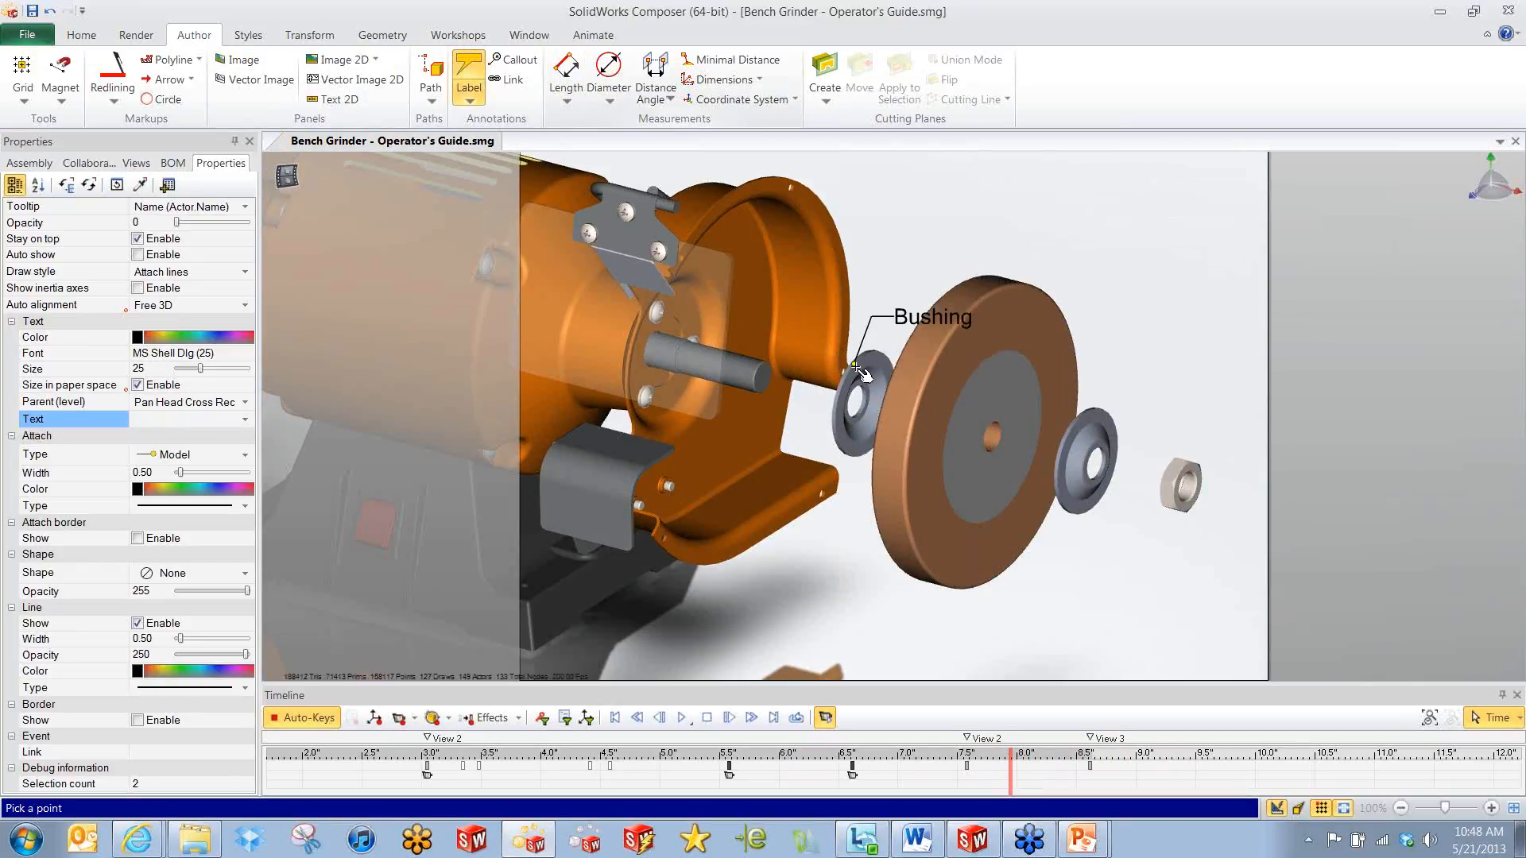
click(860, 365)
click(925, 223)
click(954, 322)
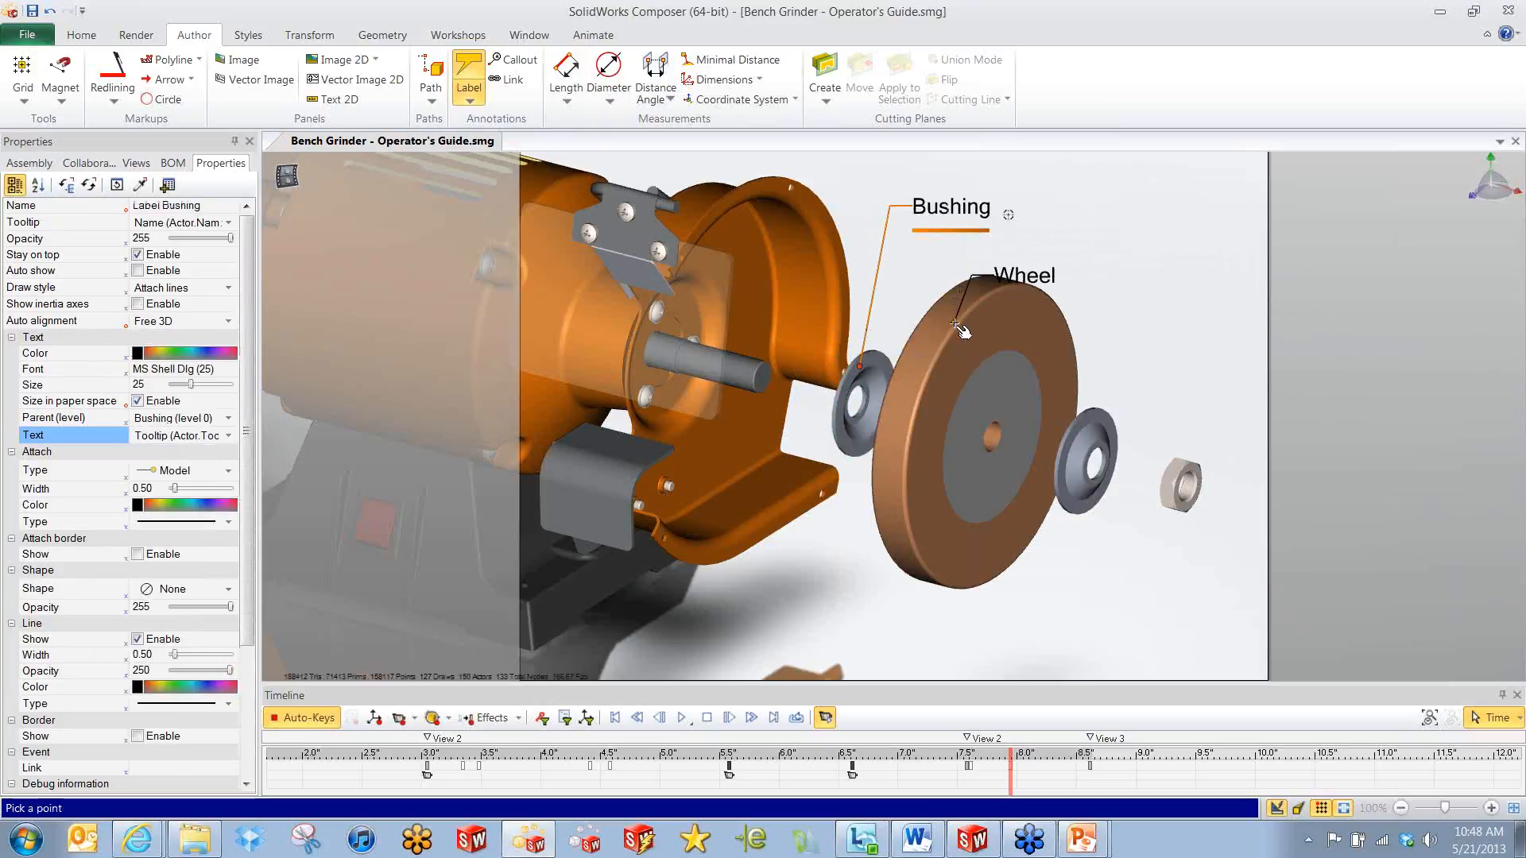
click(1065, 253)
click(1099, 343)
click(1102, 425)
click(1152, 338)
click(1174, 482)
click(862, 624)
key(Escape)
Select all four new labels and set their text to the Number (Meta.Number) property.
ctrl+click(1084, 232)
ctrl+click(942, 202)
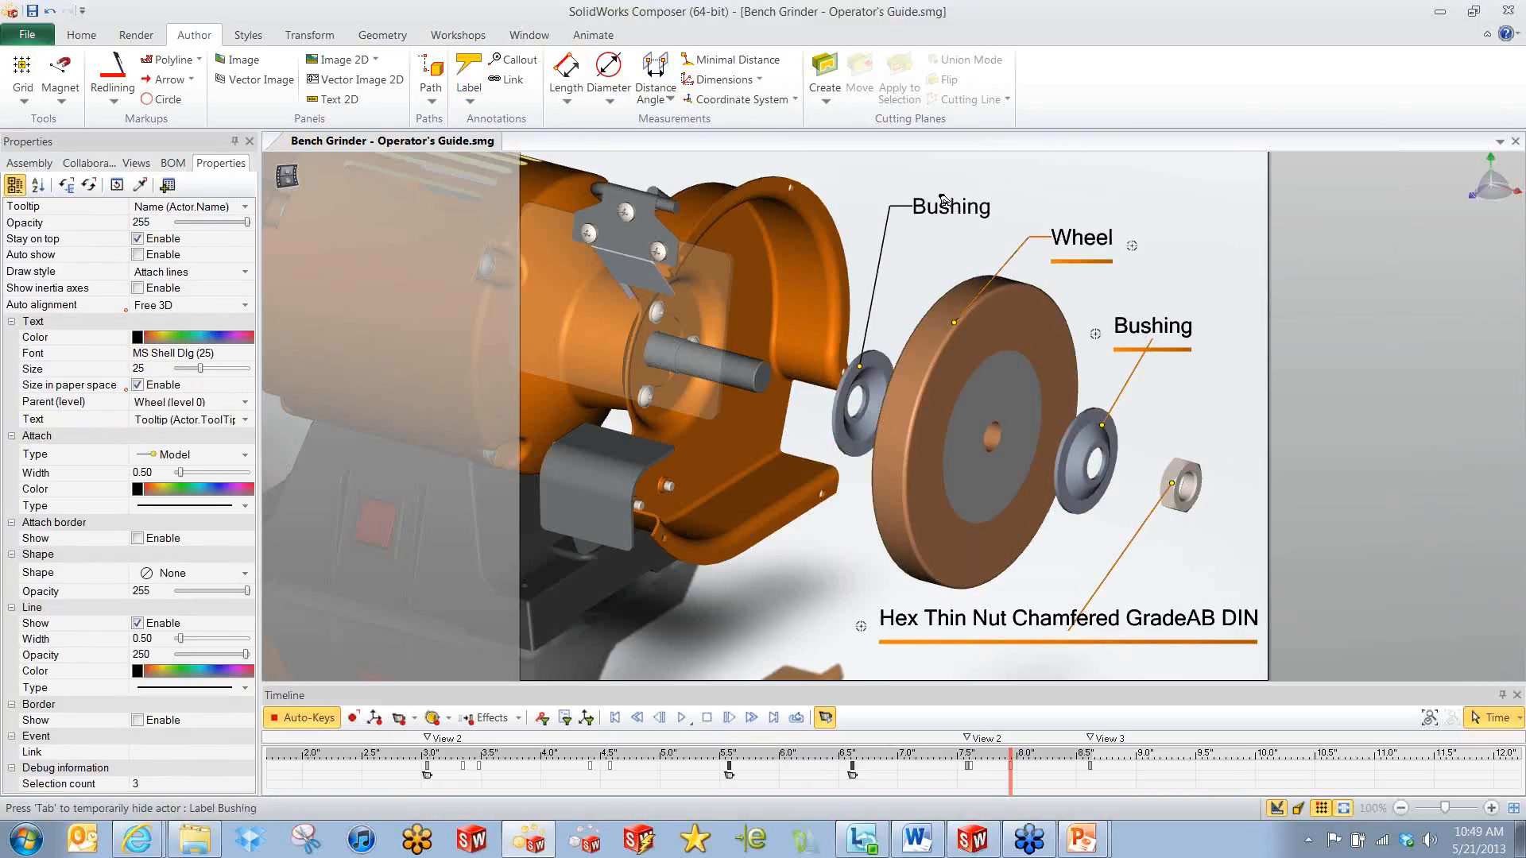
click(245, 419)
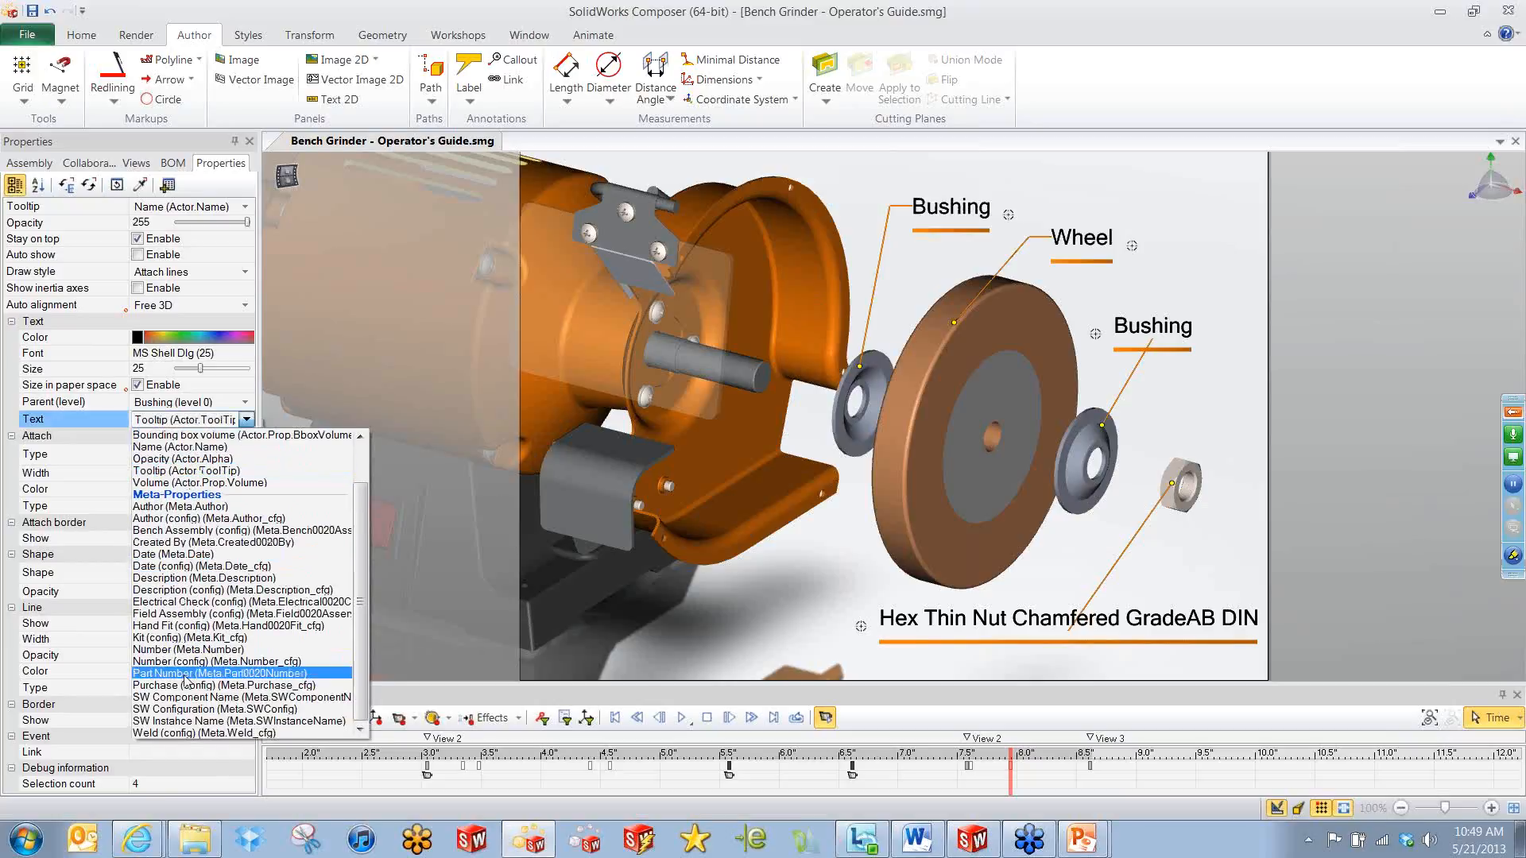
click(191, 656)
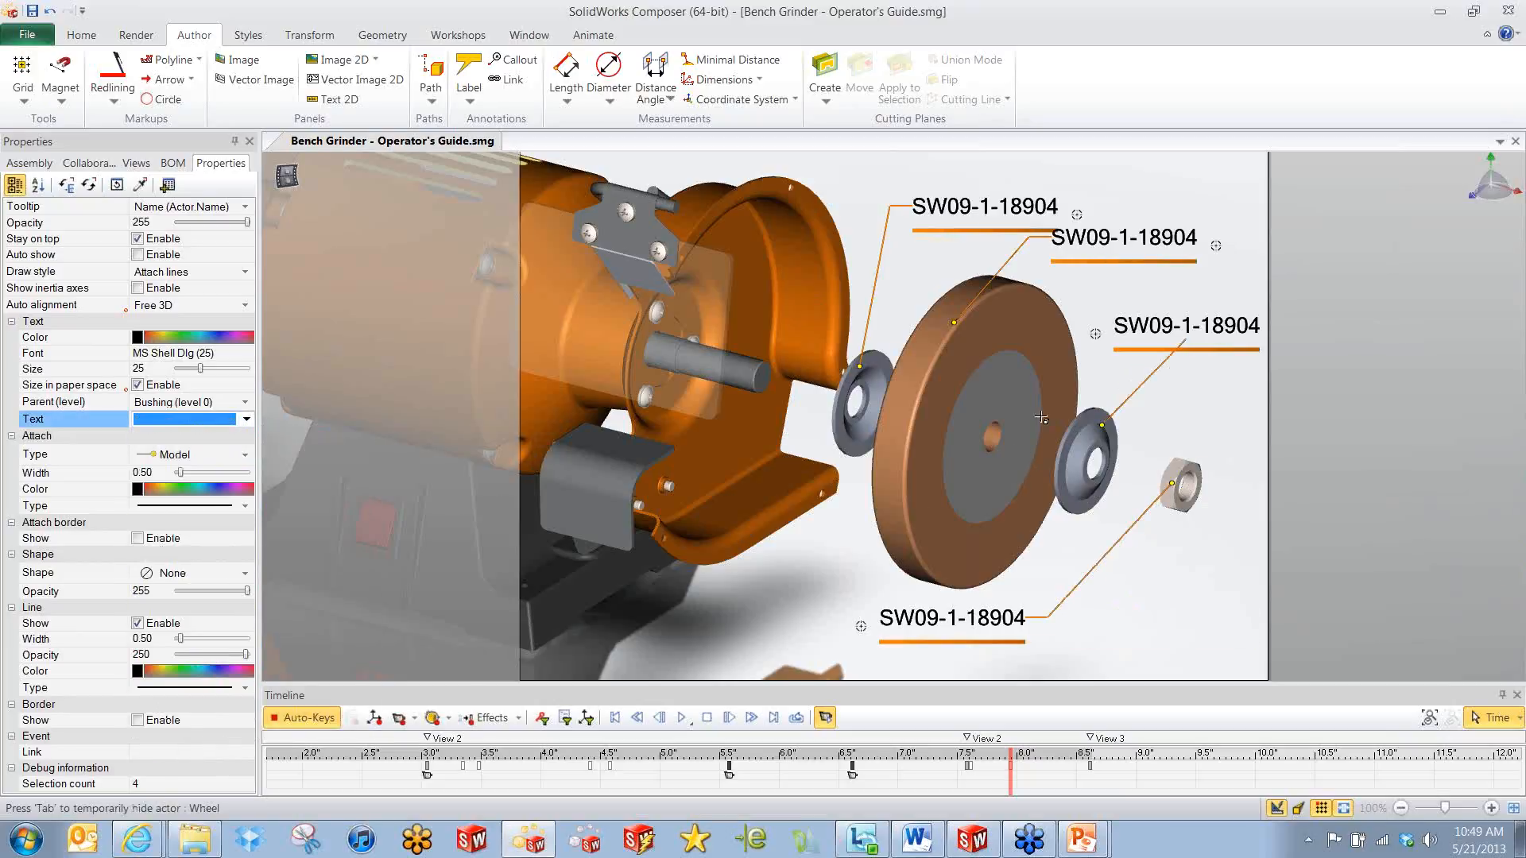
click(68, 186)
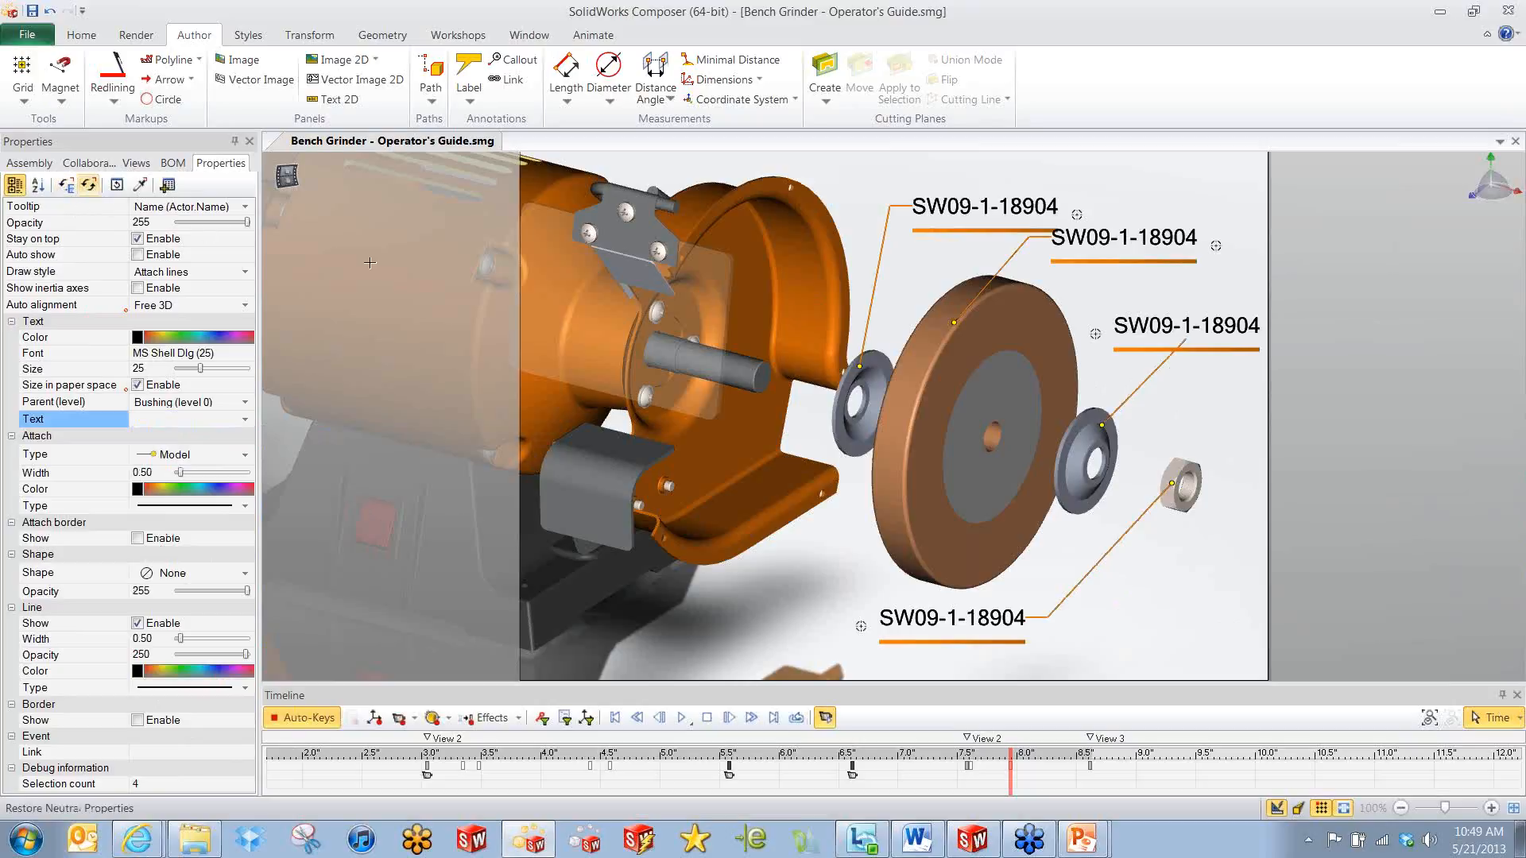
click(1131, 673)
Copy the four labels' keys so they fade out between about 8.5 and 8.7 seconds, and play that section.
ctrl+drag(1009, 768, 1083, 769)
ctrl+drag(975, 775, 1102, 779)
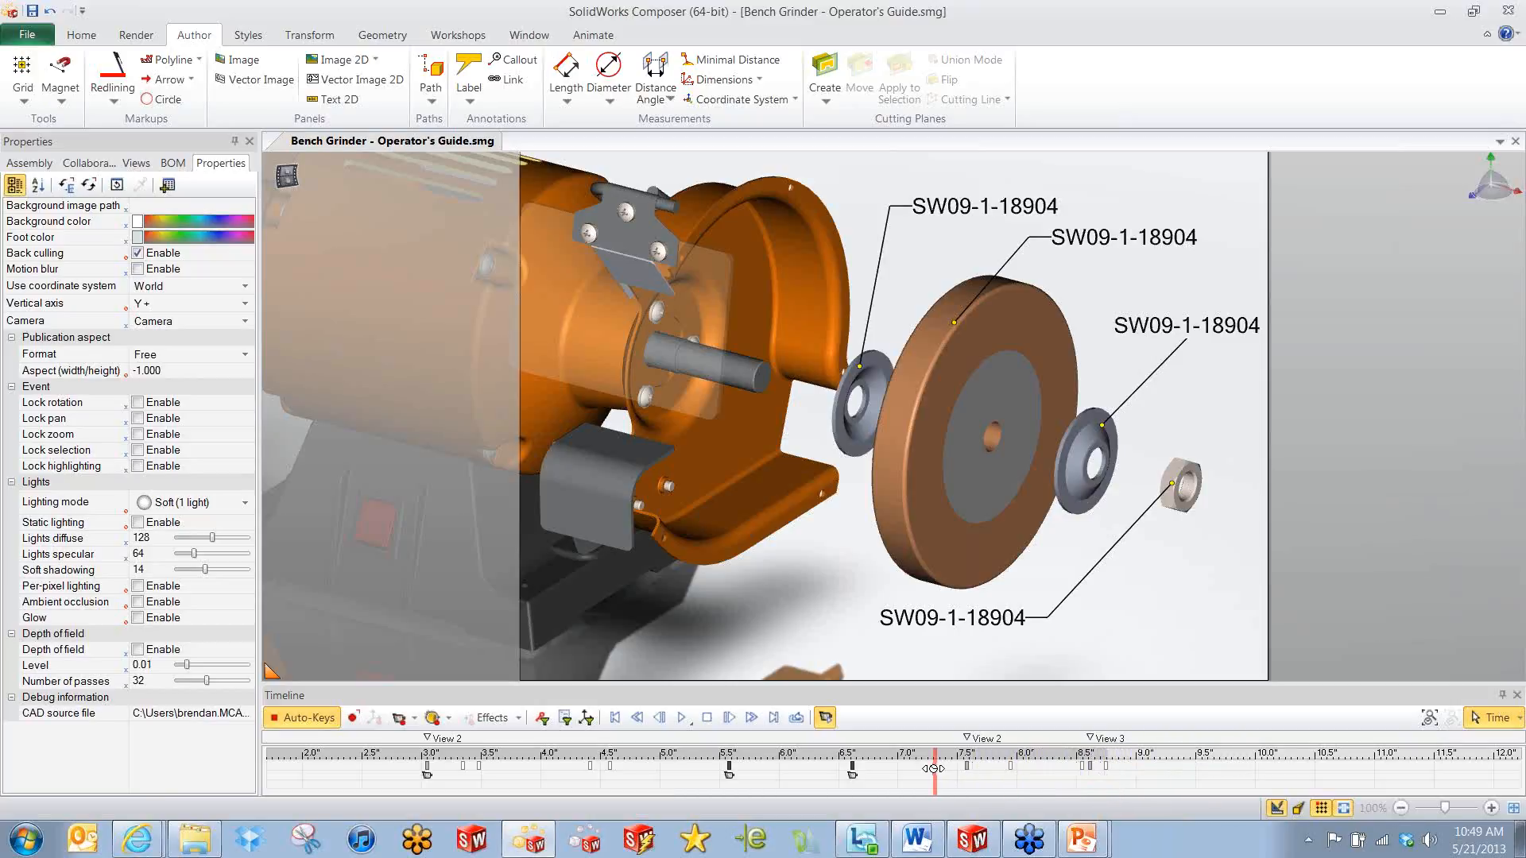
click(682, 717)
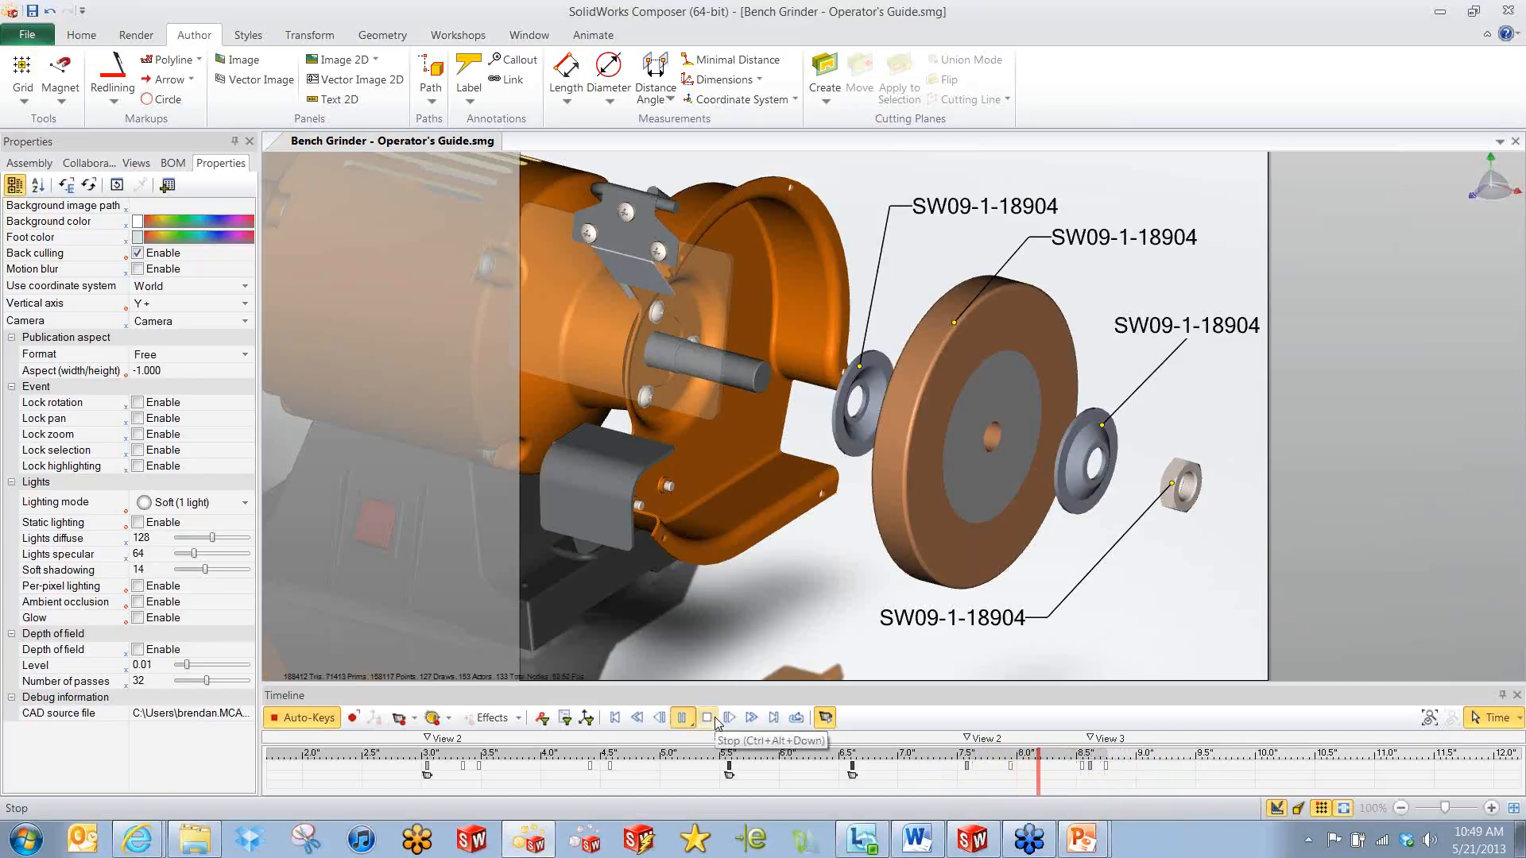
Apply the Hot Spot effect to the Wheel at about 10 seconds and play it back.
click(1145, 775)
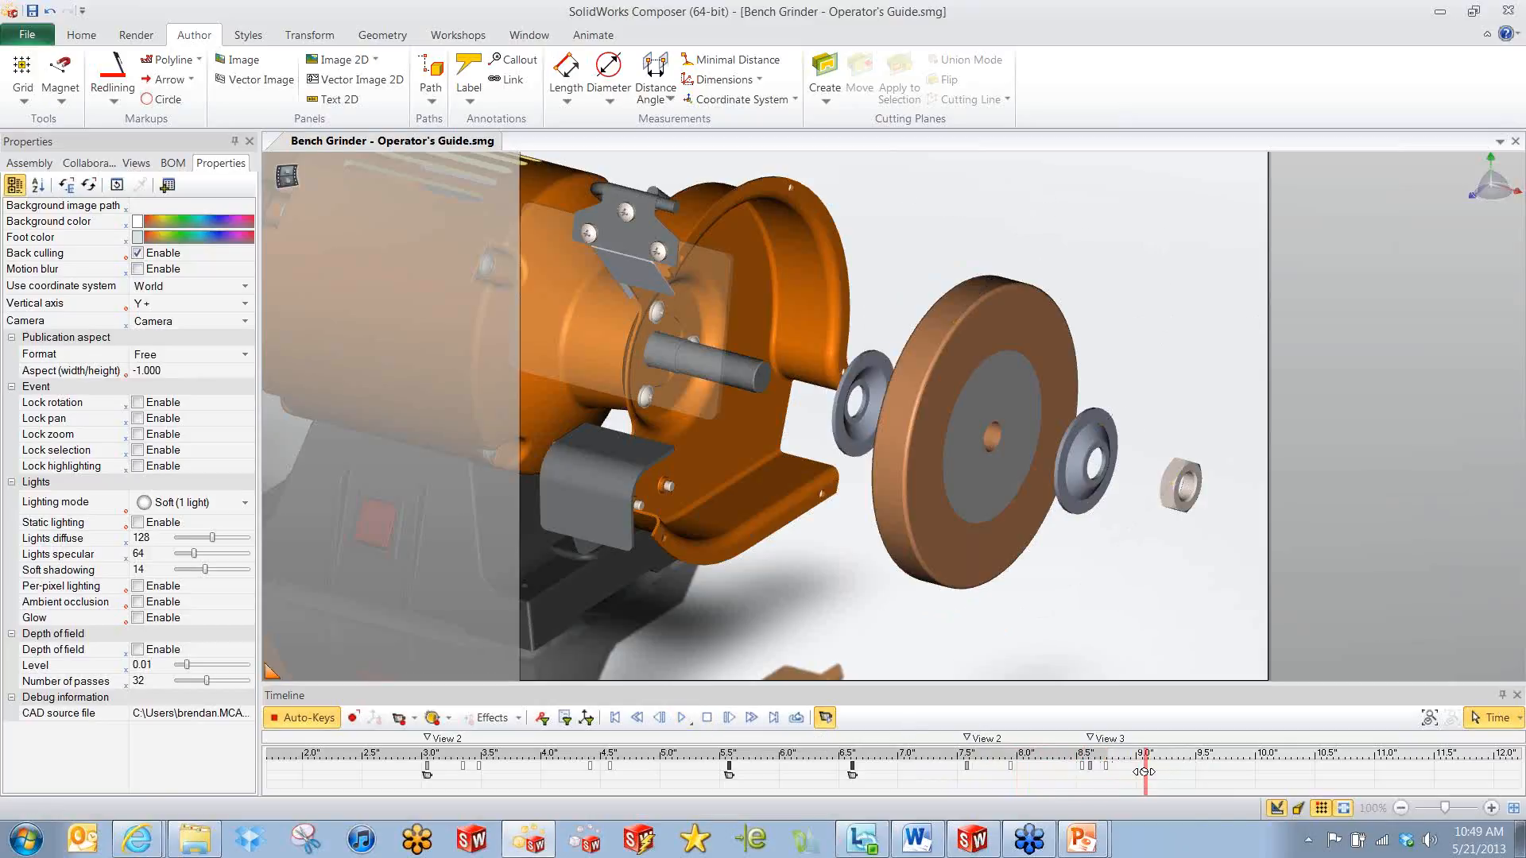
drag(1144, 773, 1159, 775)
middle_drag(1227, 775, 933, 772)
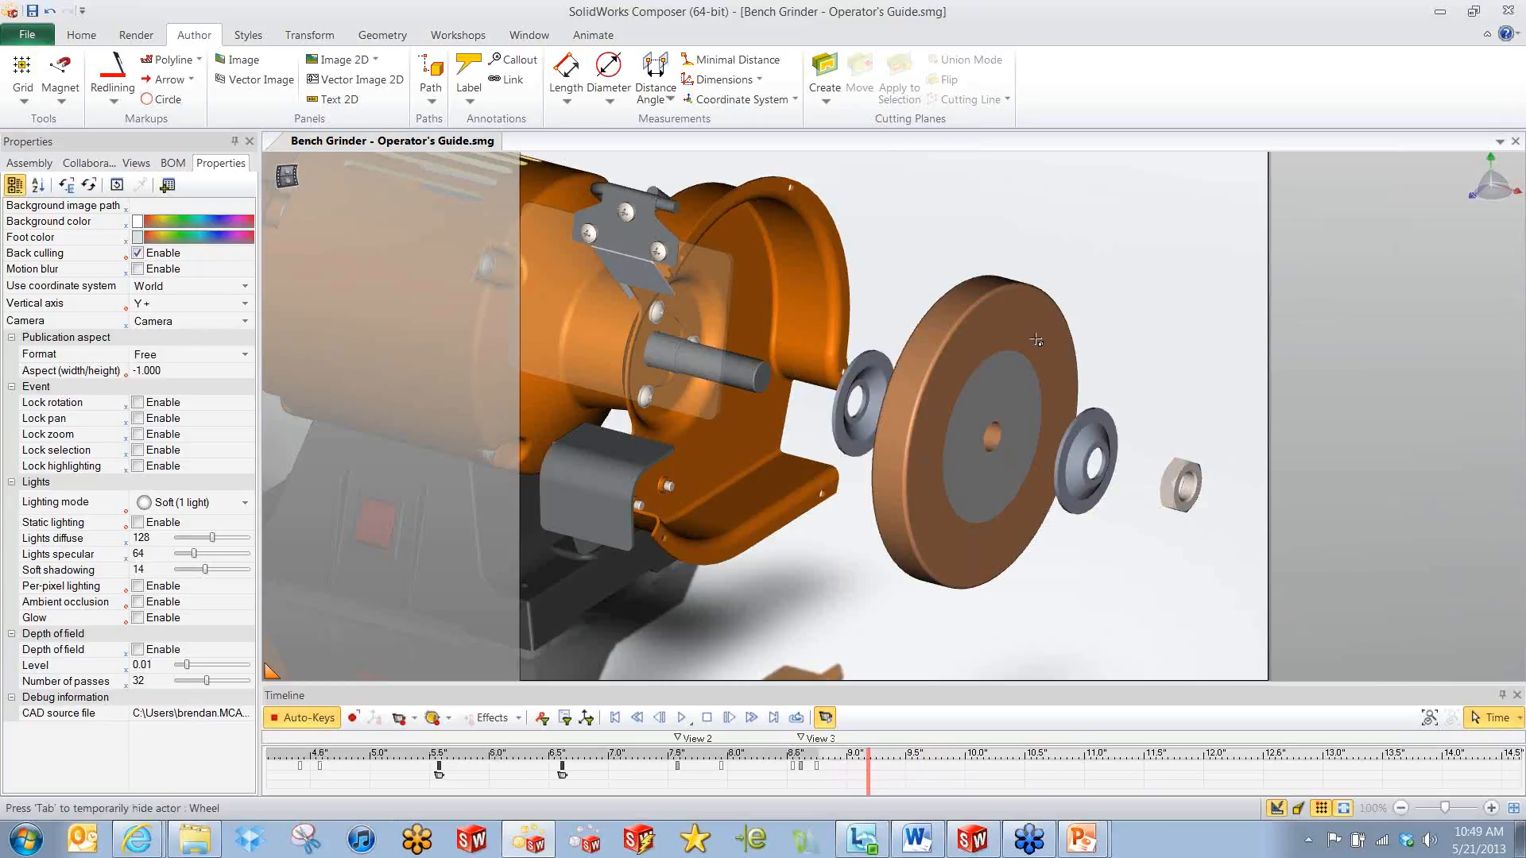
click(965, 777)
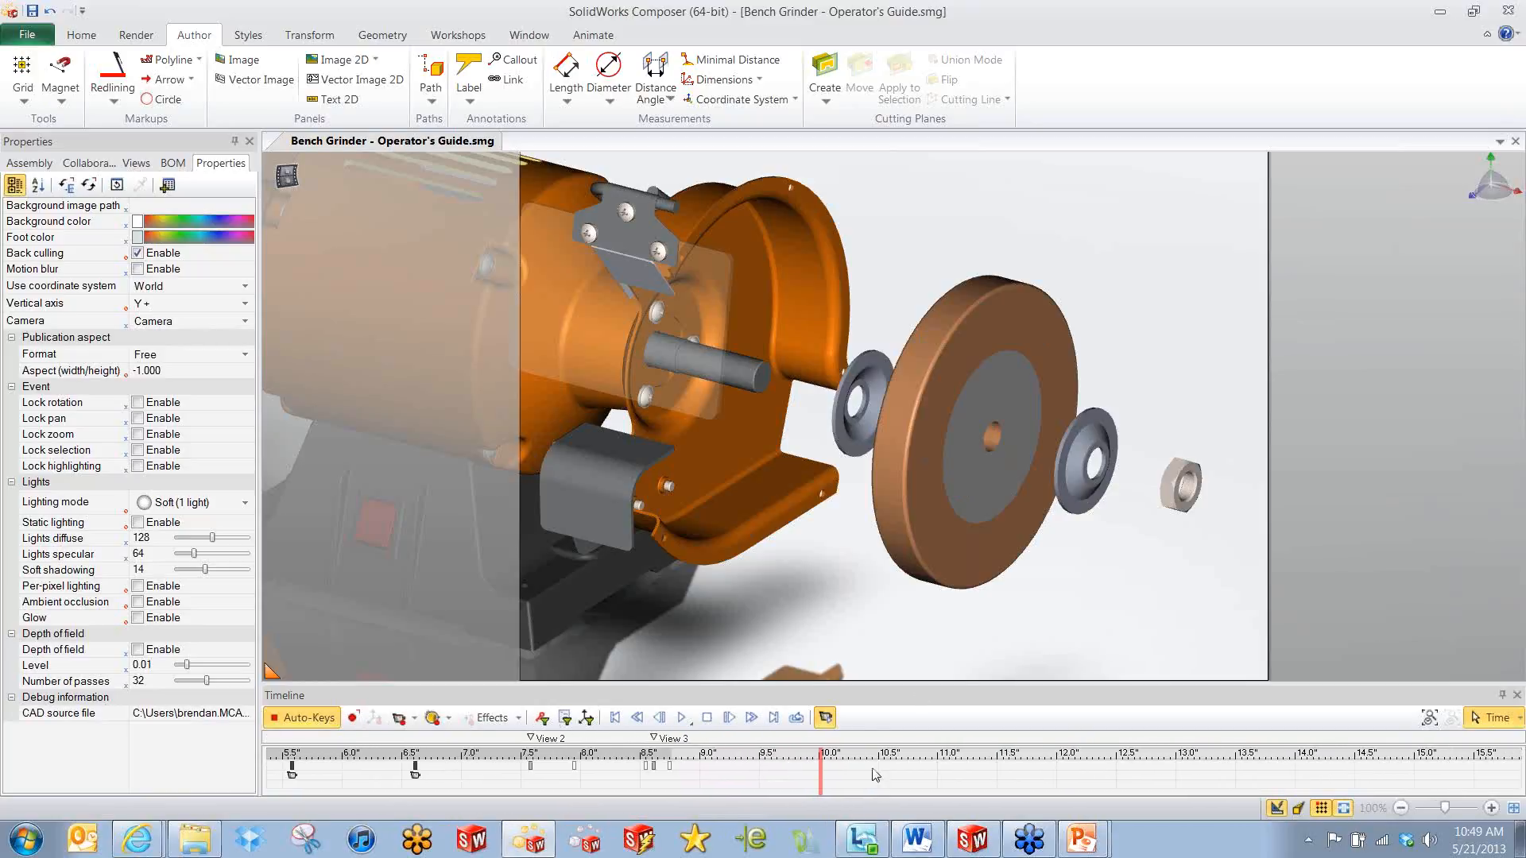
click(1041, 334)
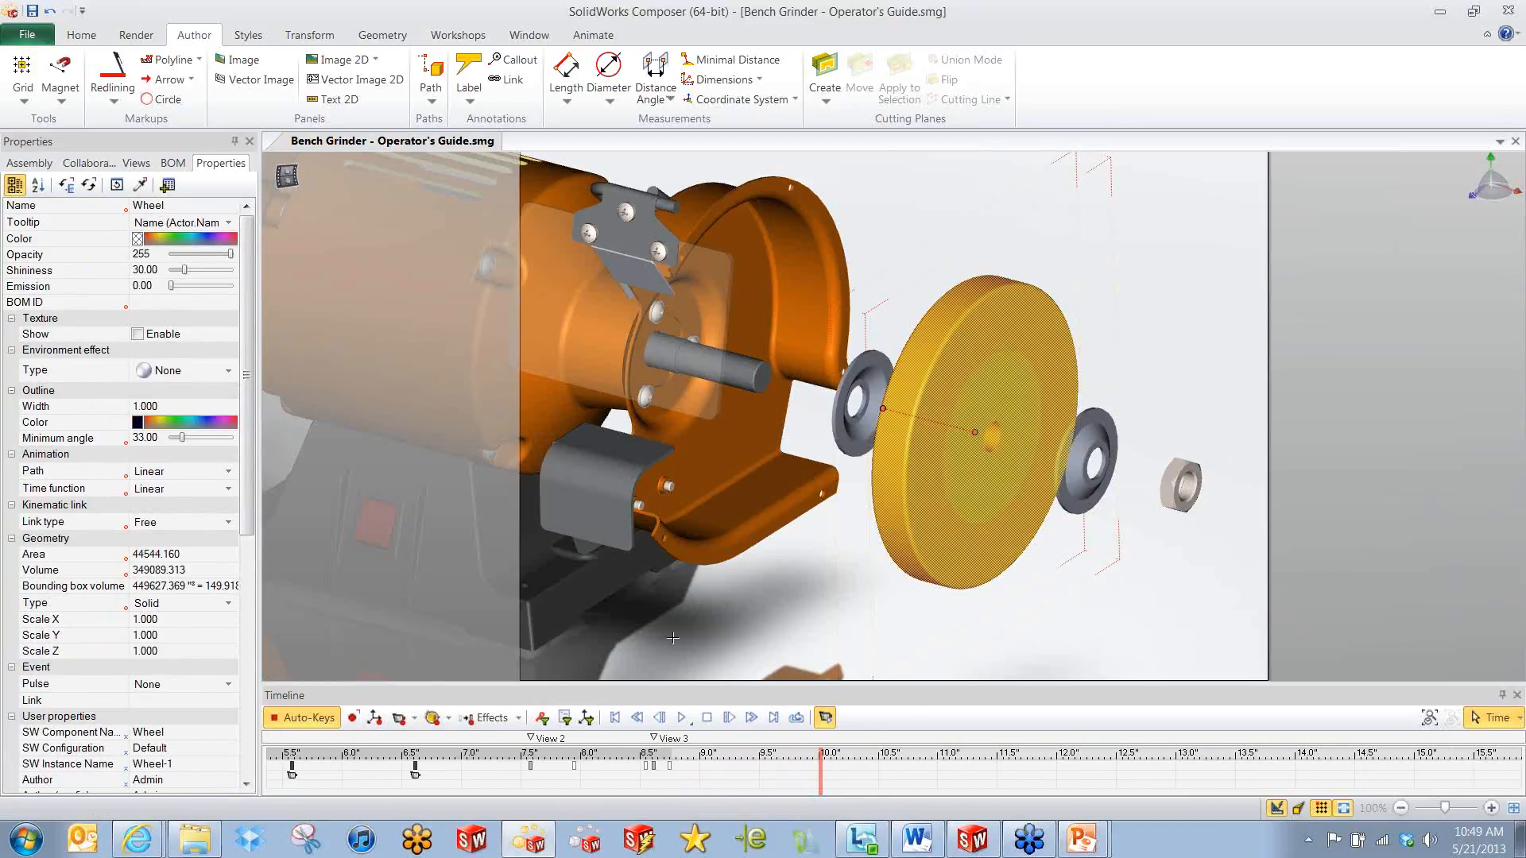
click(497, 717)
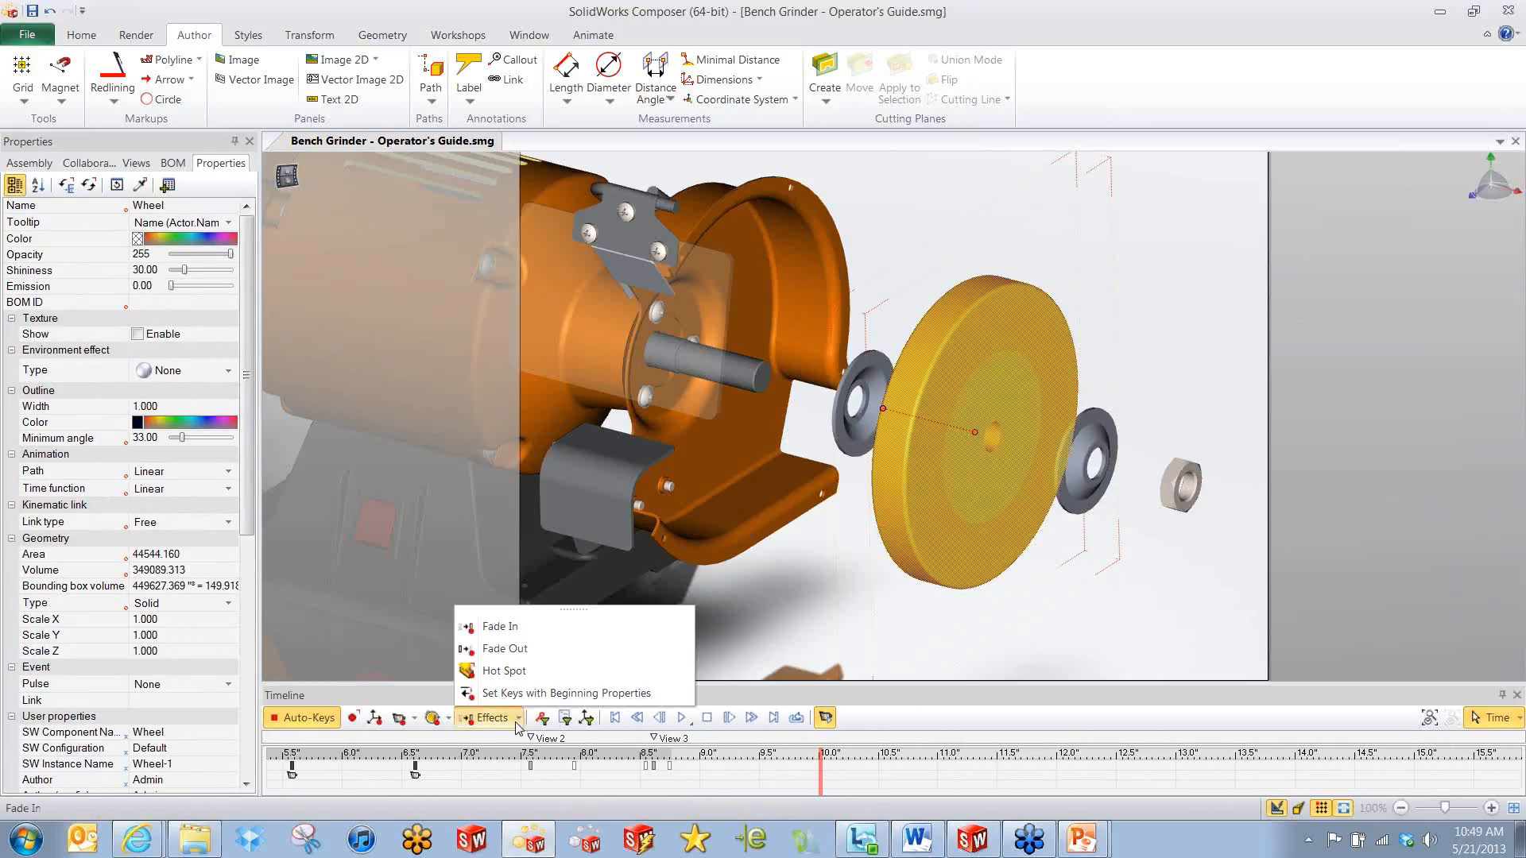
click(493, 670)
drag(854, 770, 980, 794)
click(891, 779)
click(746, 774)
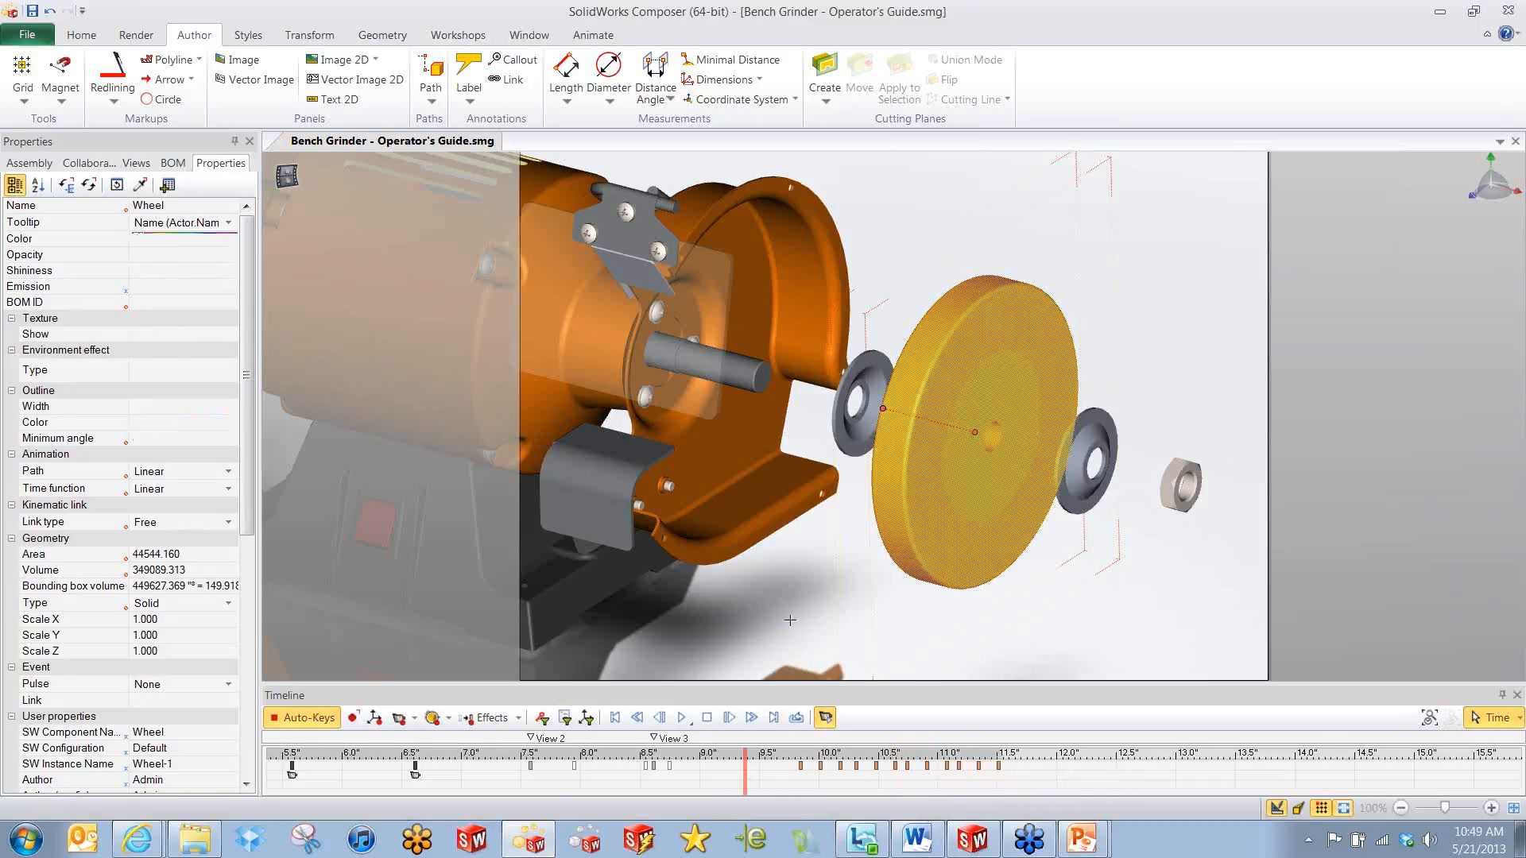
click(791, 656)
click(682, 717)
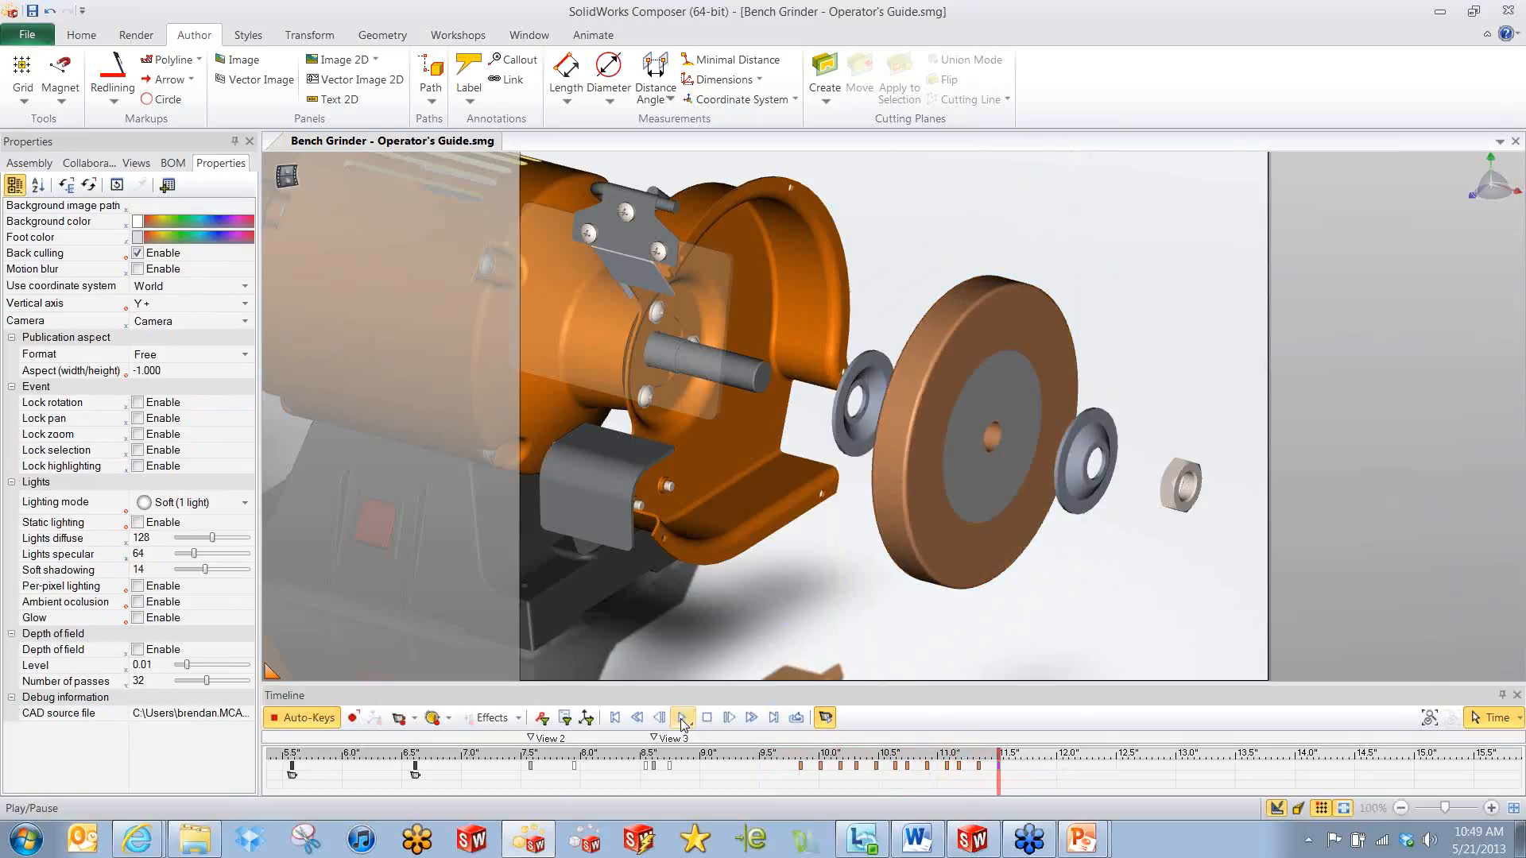
Retime the wheel's hot spot keys to run from about 8.9 to 10.4 seconds and play the animation from the start.
drag(790, 784, 938, 753)
click(764, 789)
click(682, 718)
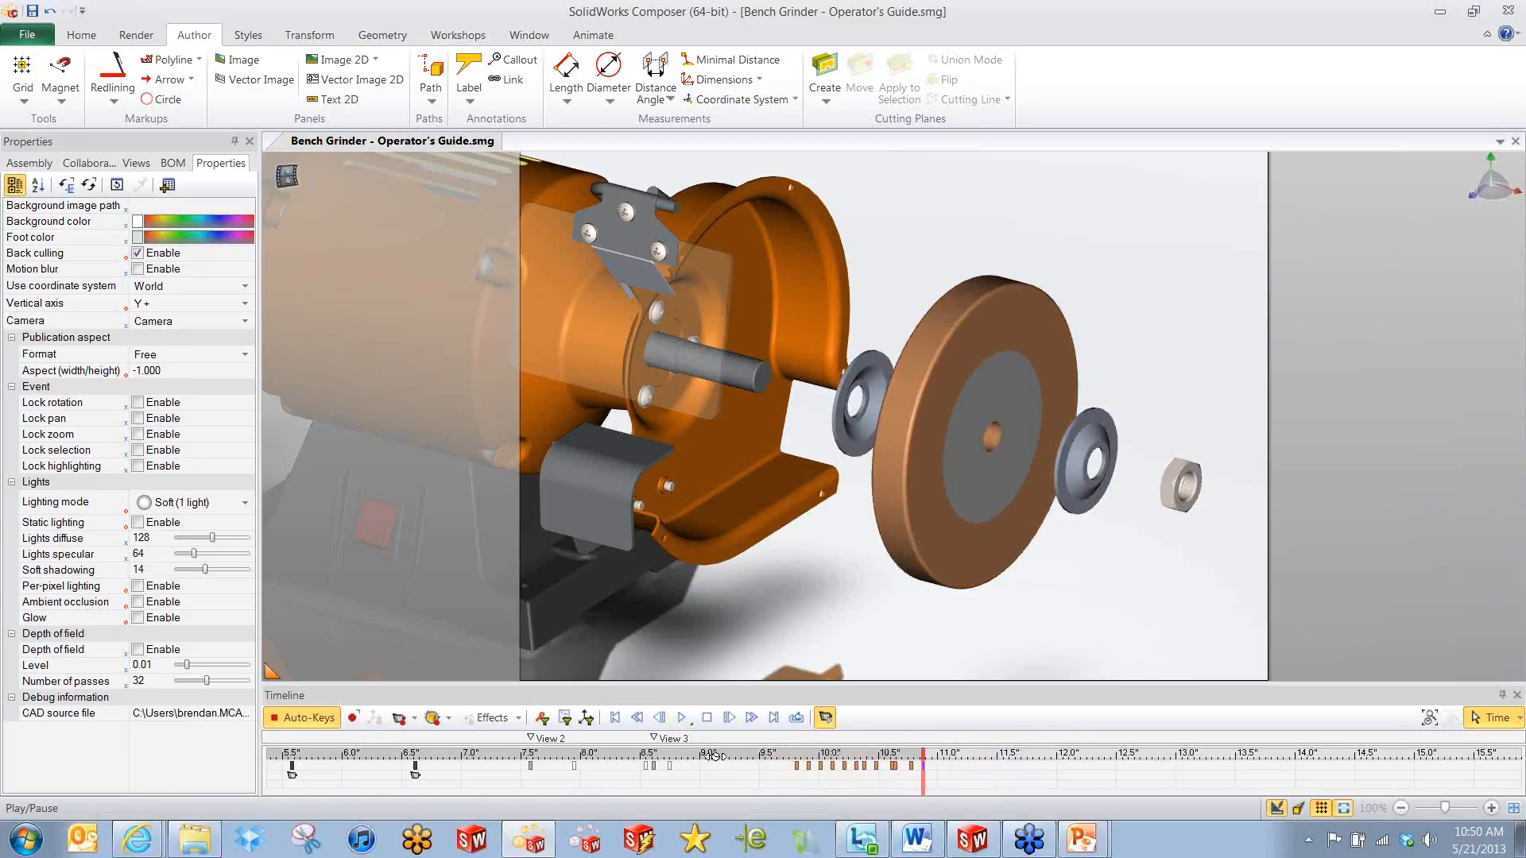
drag(784, 785, 1000, 753)
drag(862, 794, 750, 795)
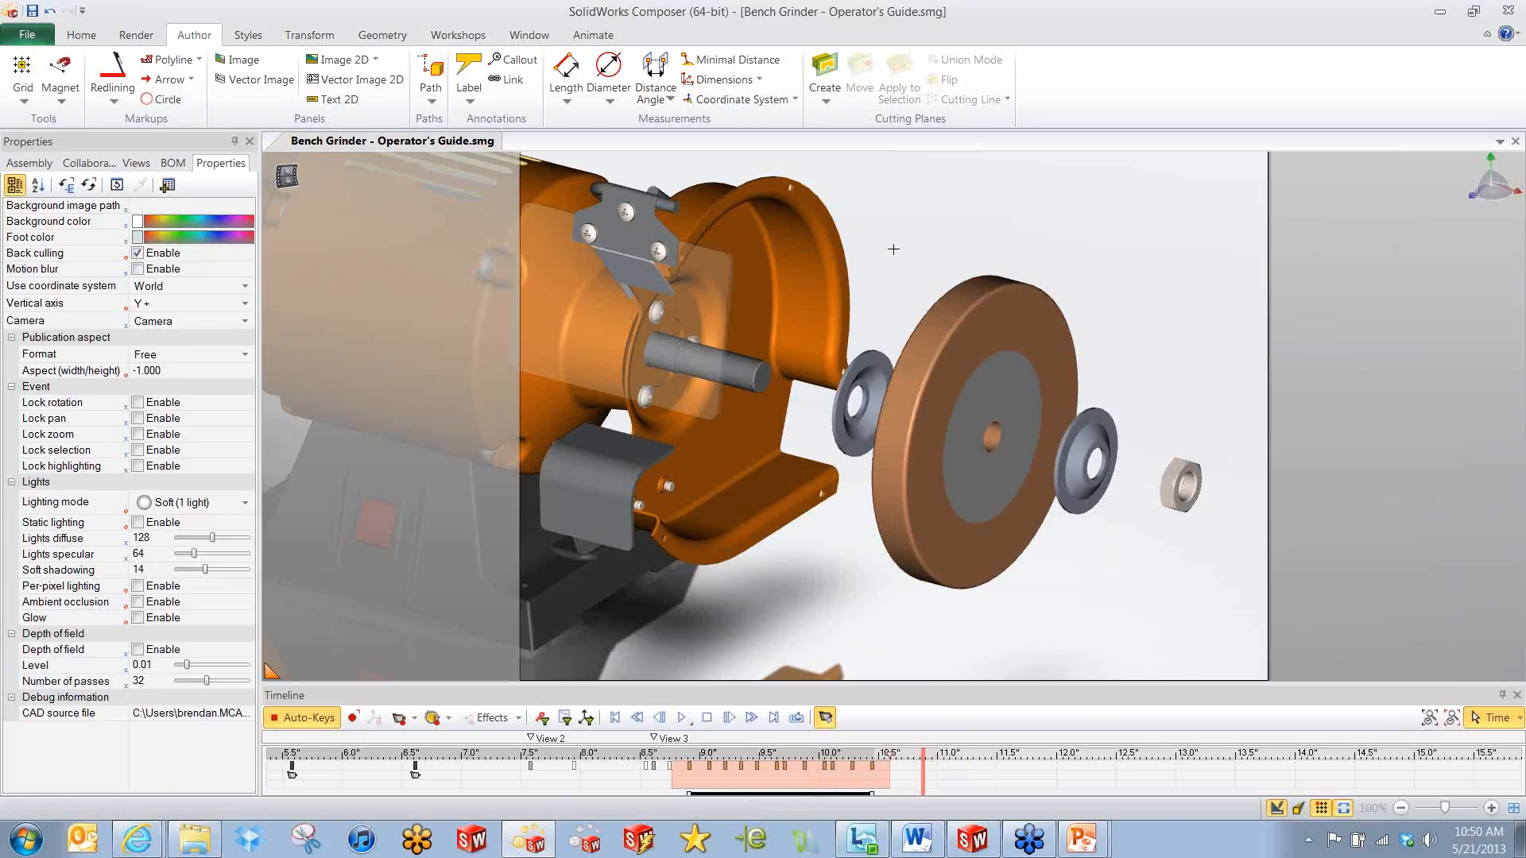
click(682, 718)
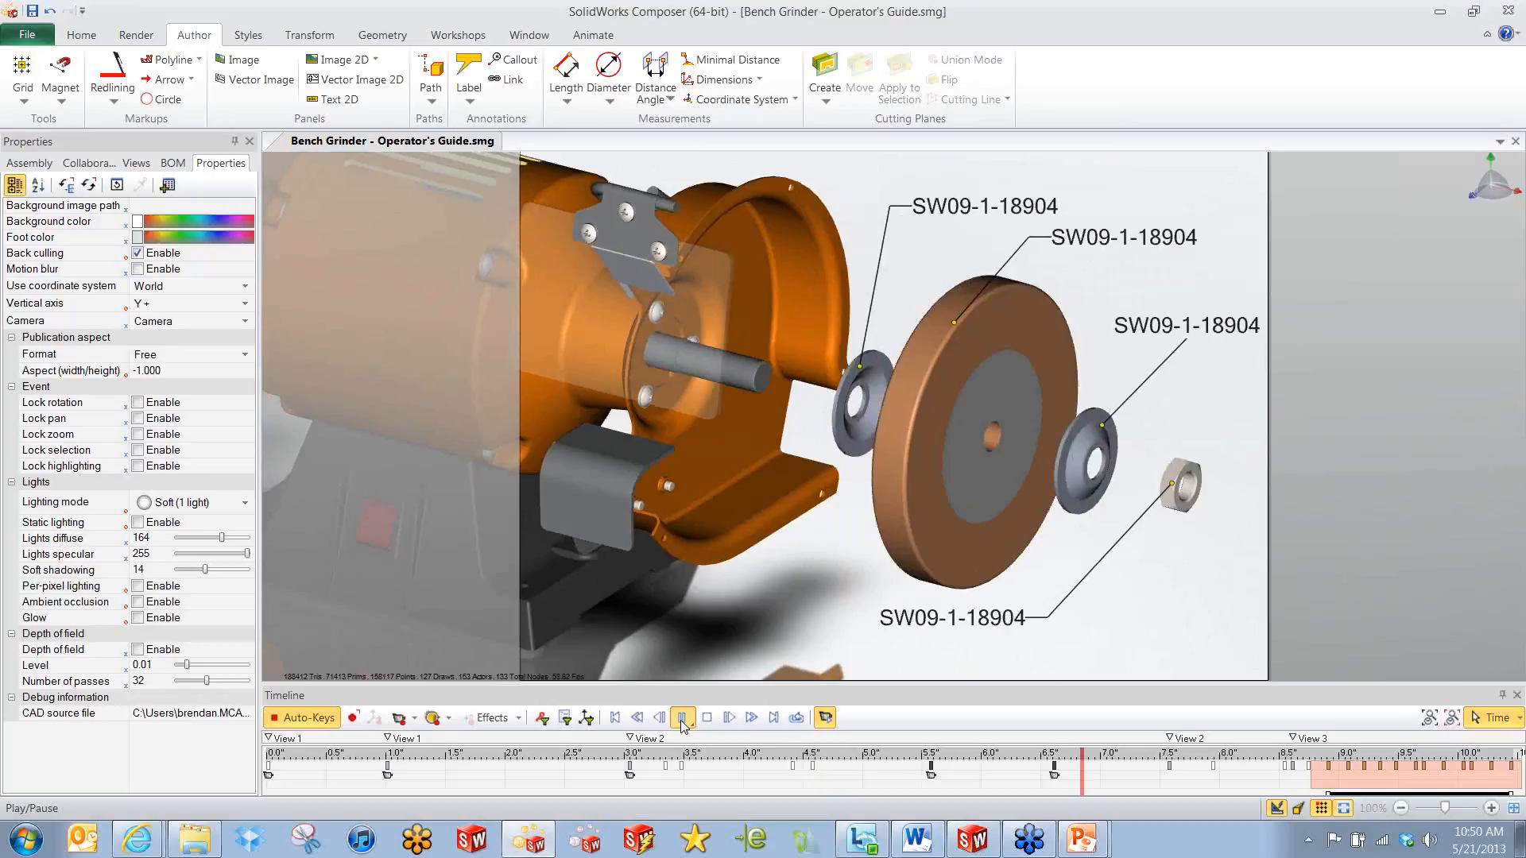
click(682, 720)
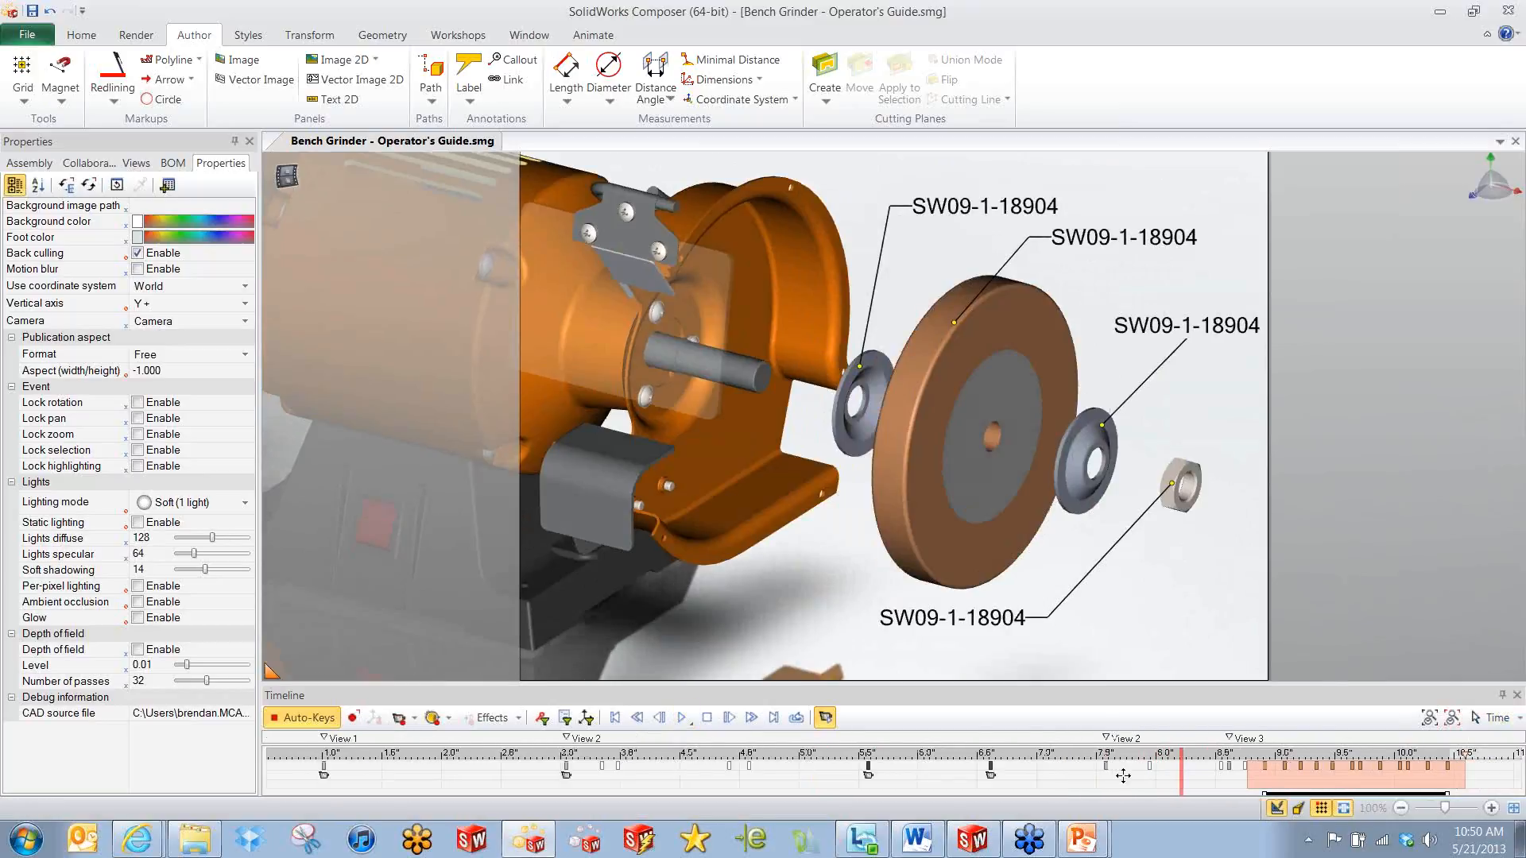
Select the number labels of both bushings, the wheel and the nut, and filter the timeline to show only their keys.
click(973, 624)
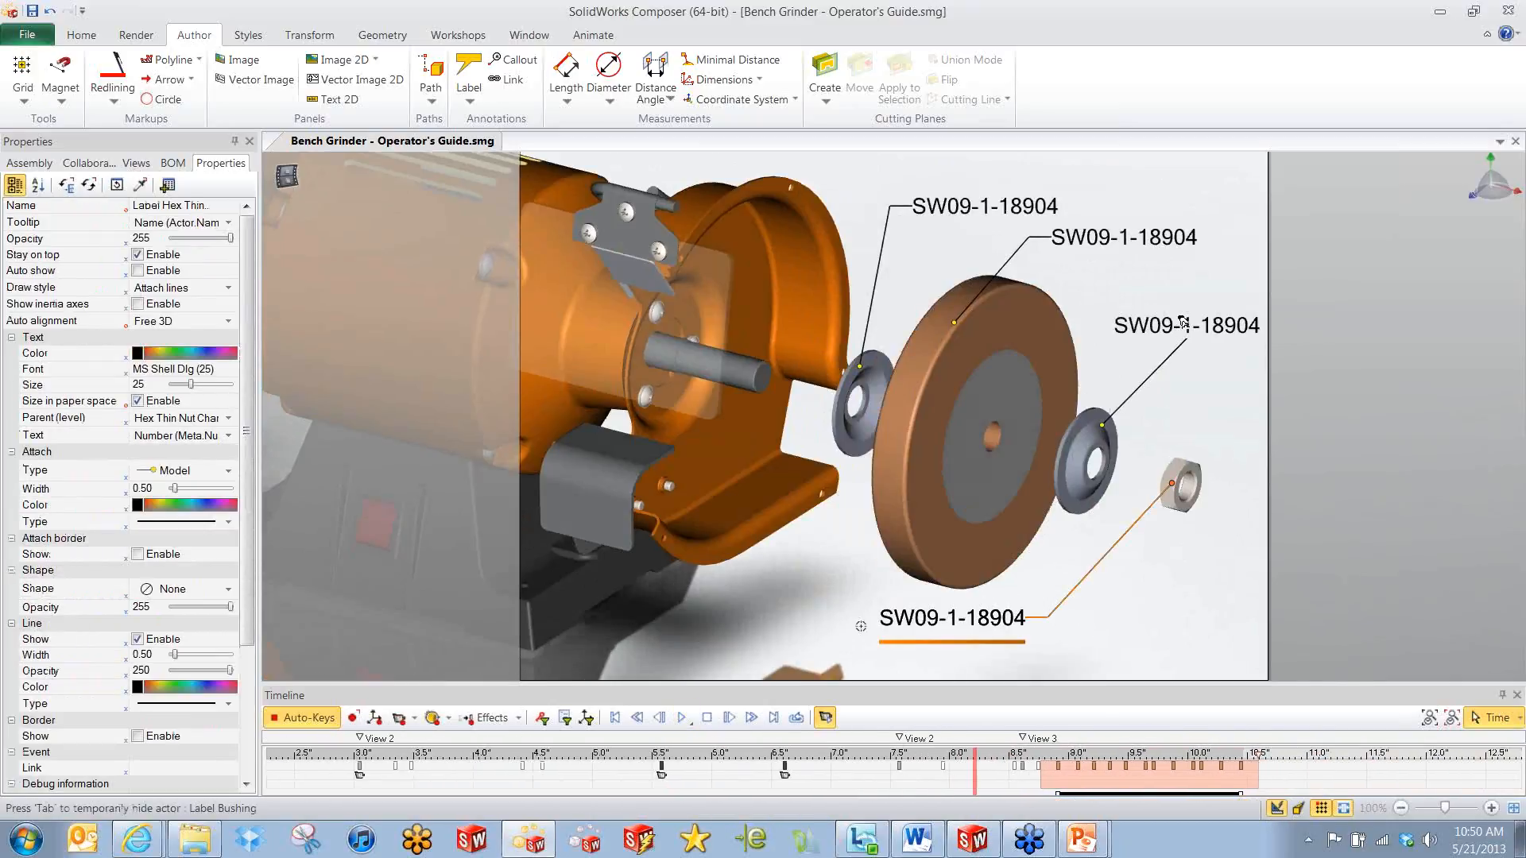
ctrl+click(1203, 327)
ctrl+click(1160, 239)
ctrl+click(974, 205)
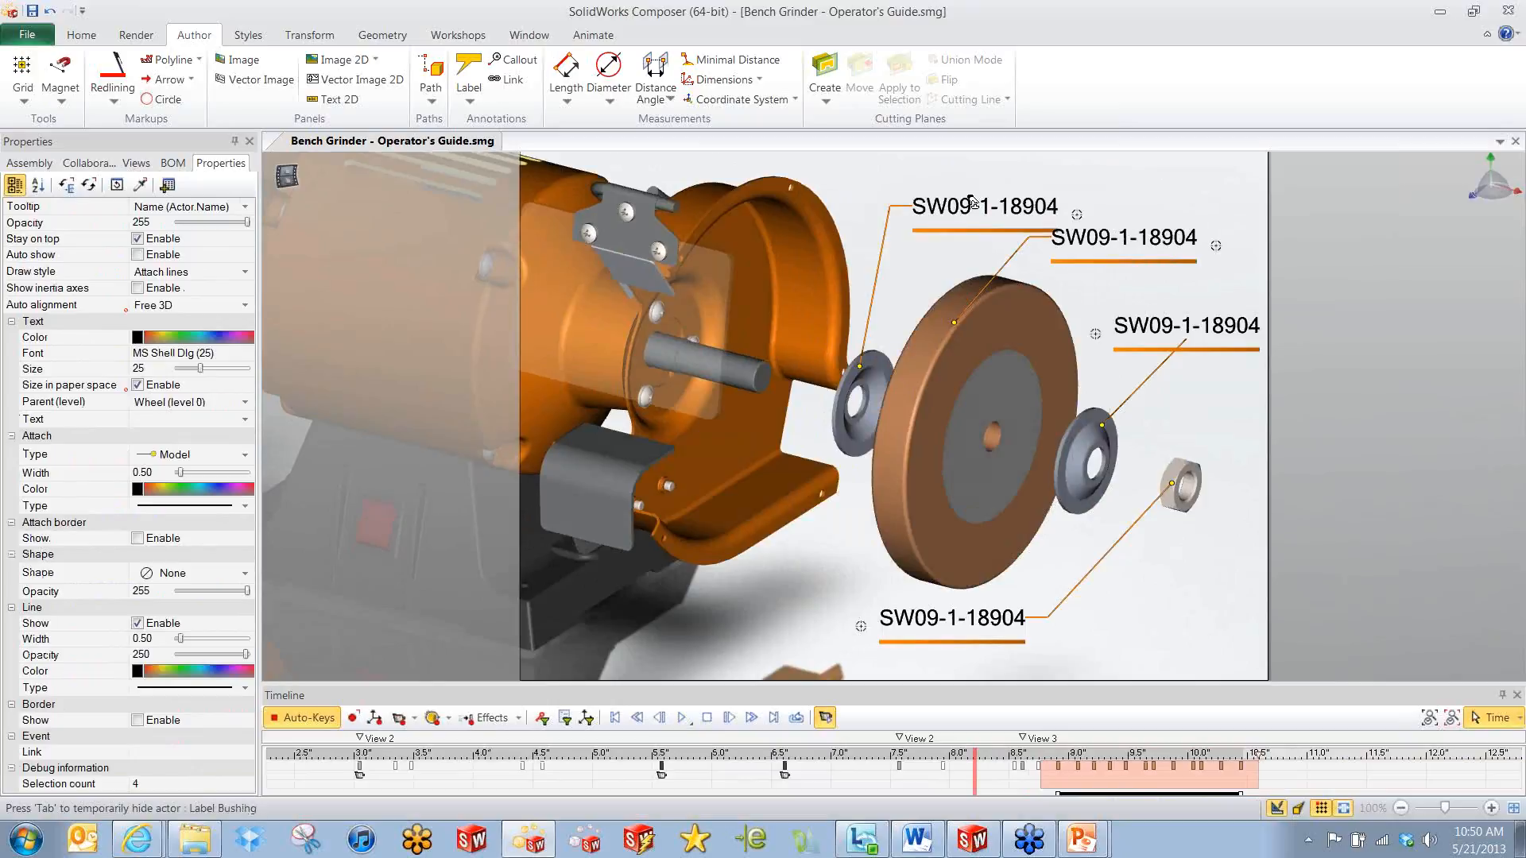
click(541, 720)
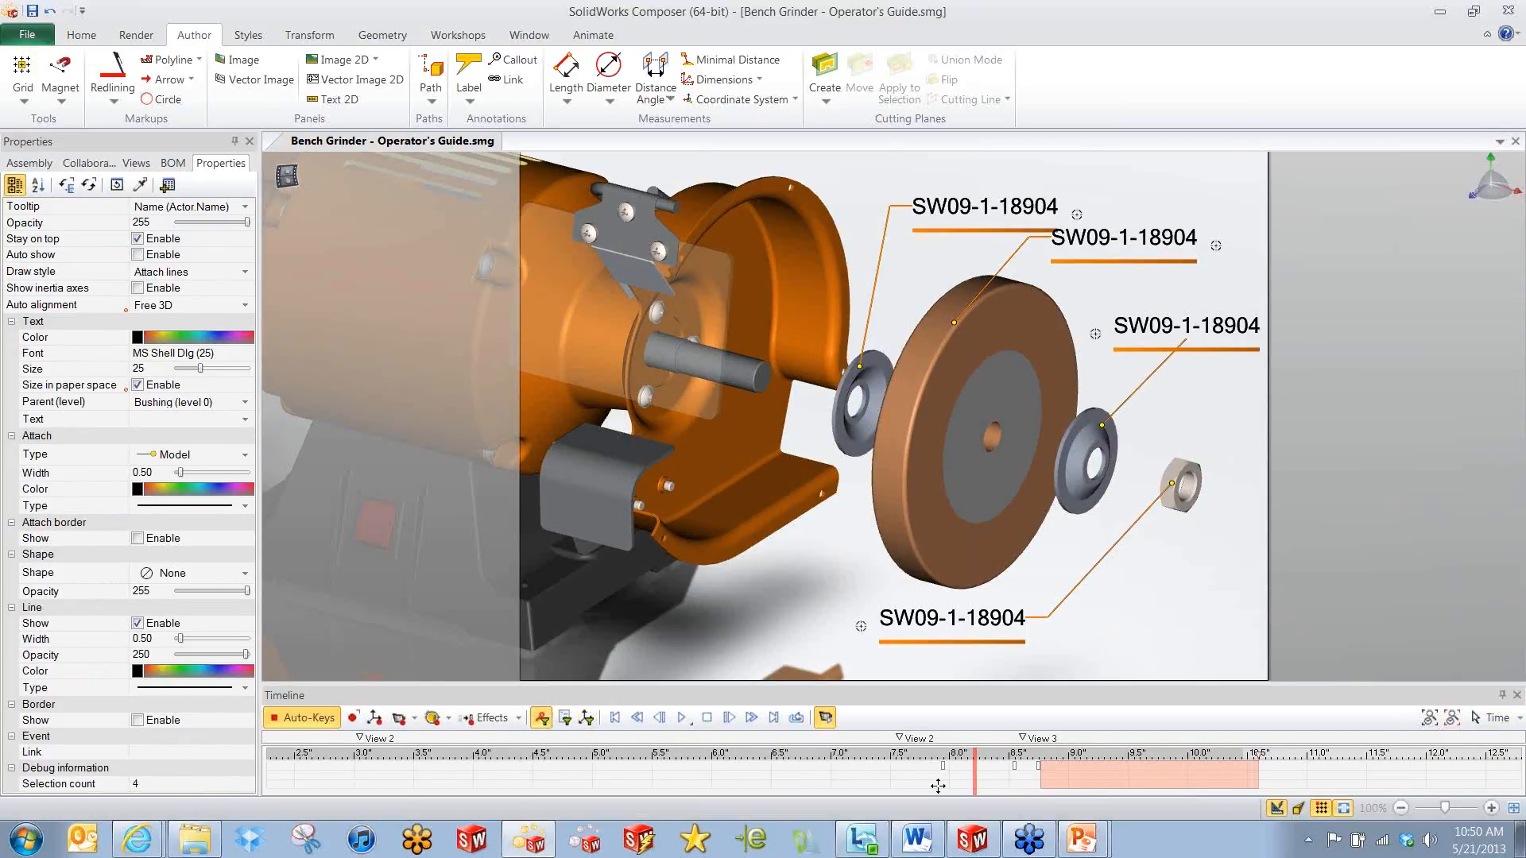
Set the four labels' opacity to 0 at about 7.7 seconds, remove the key filter, and play back from about 5 seconds.
scroll(784, 783, down, 3)
drag(814, 778, 757, 787)
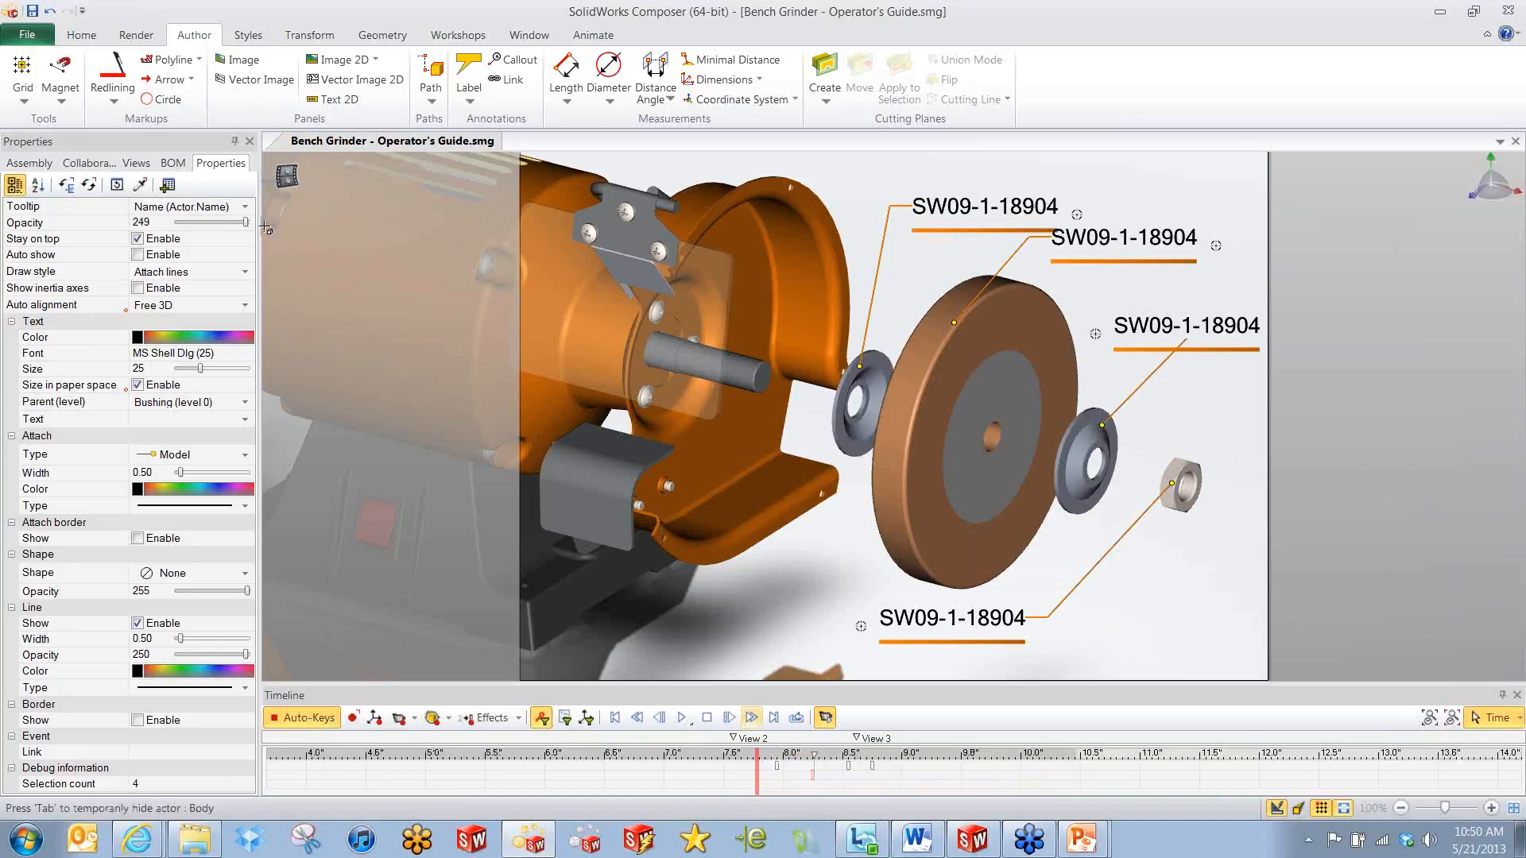
drag(245, 222, 156, 232)
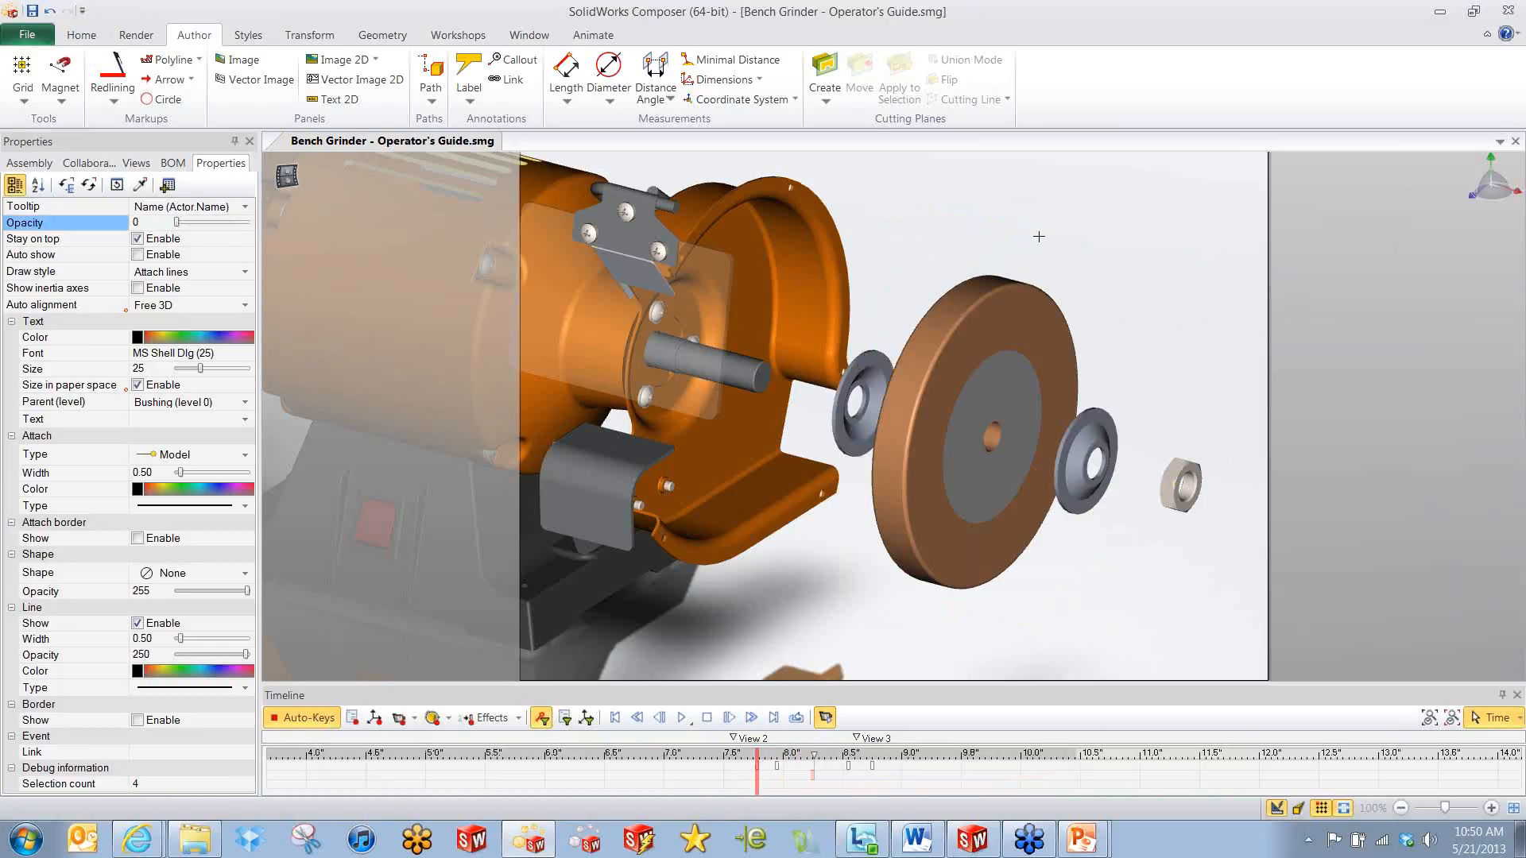
click(1059, 215)
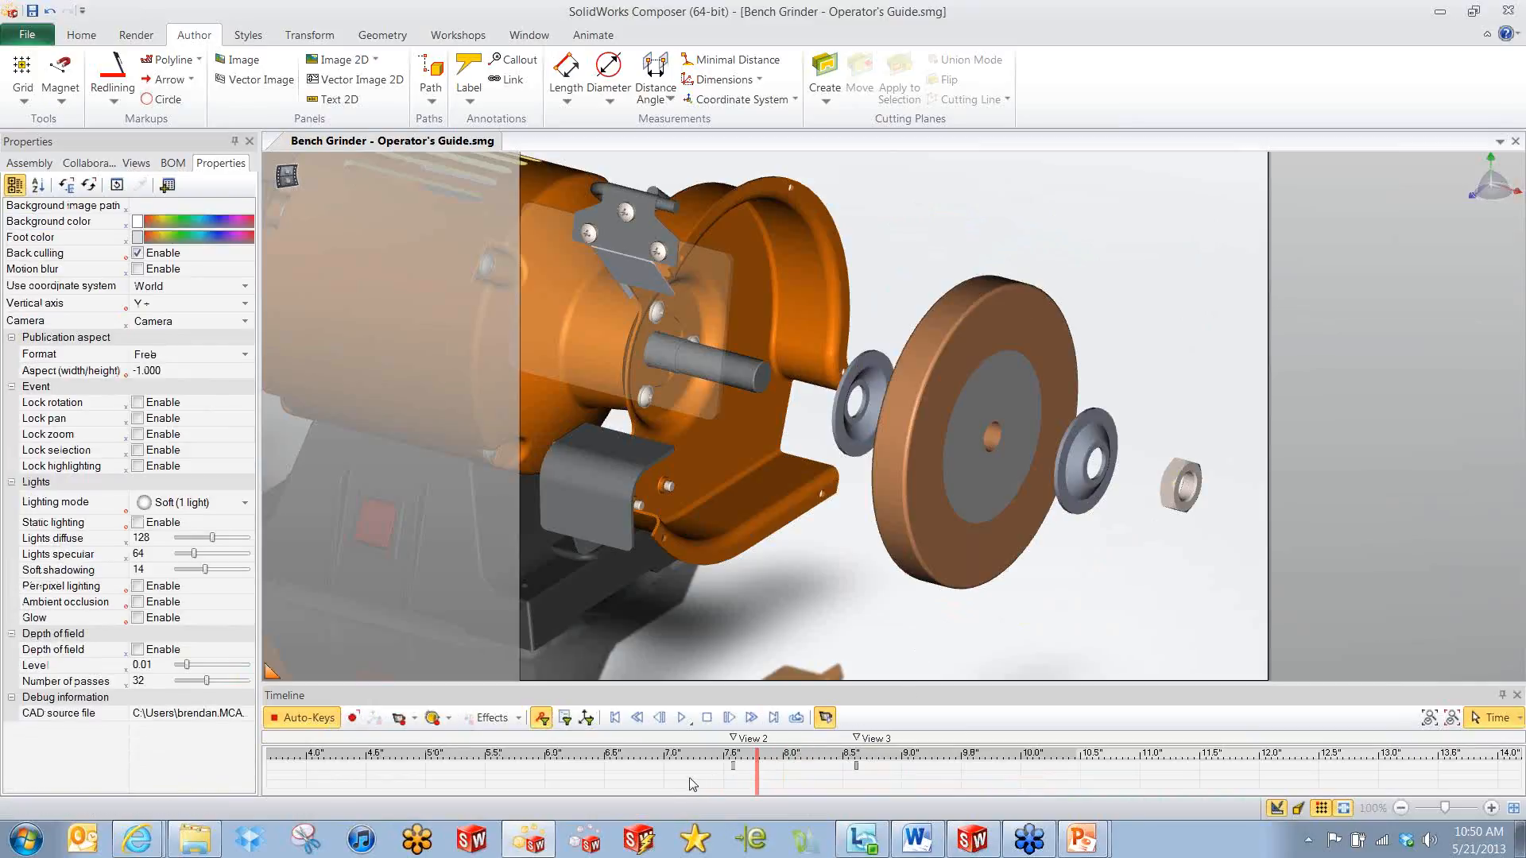
click(541, 719)
click(438, 777)
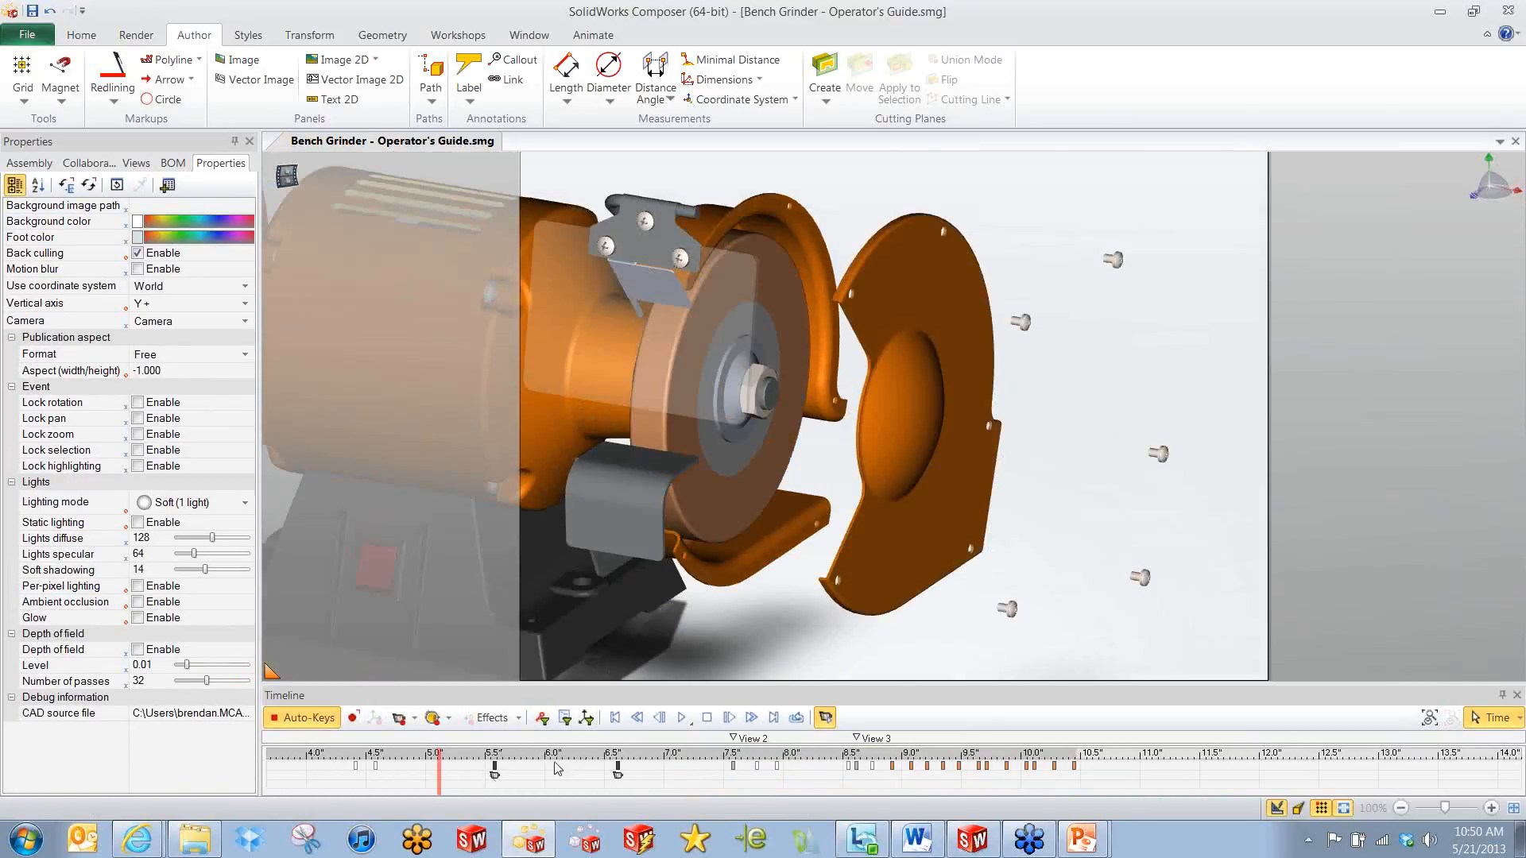
click(686, 722)
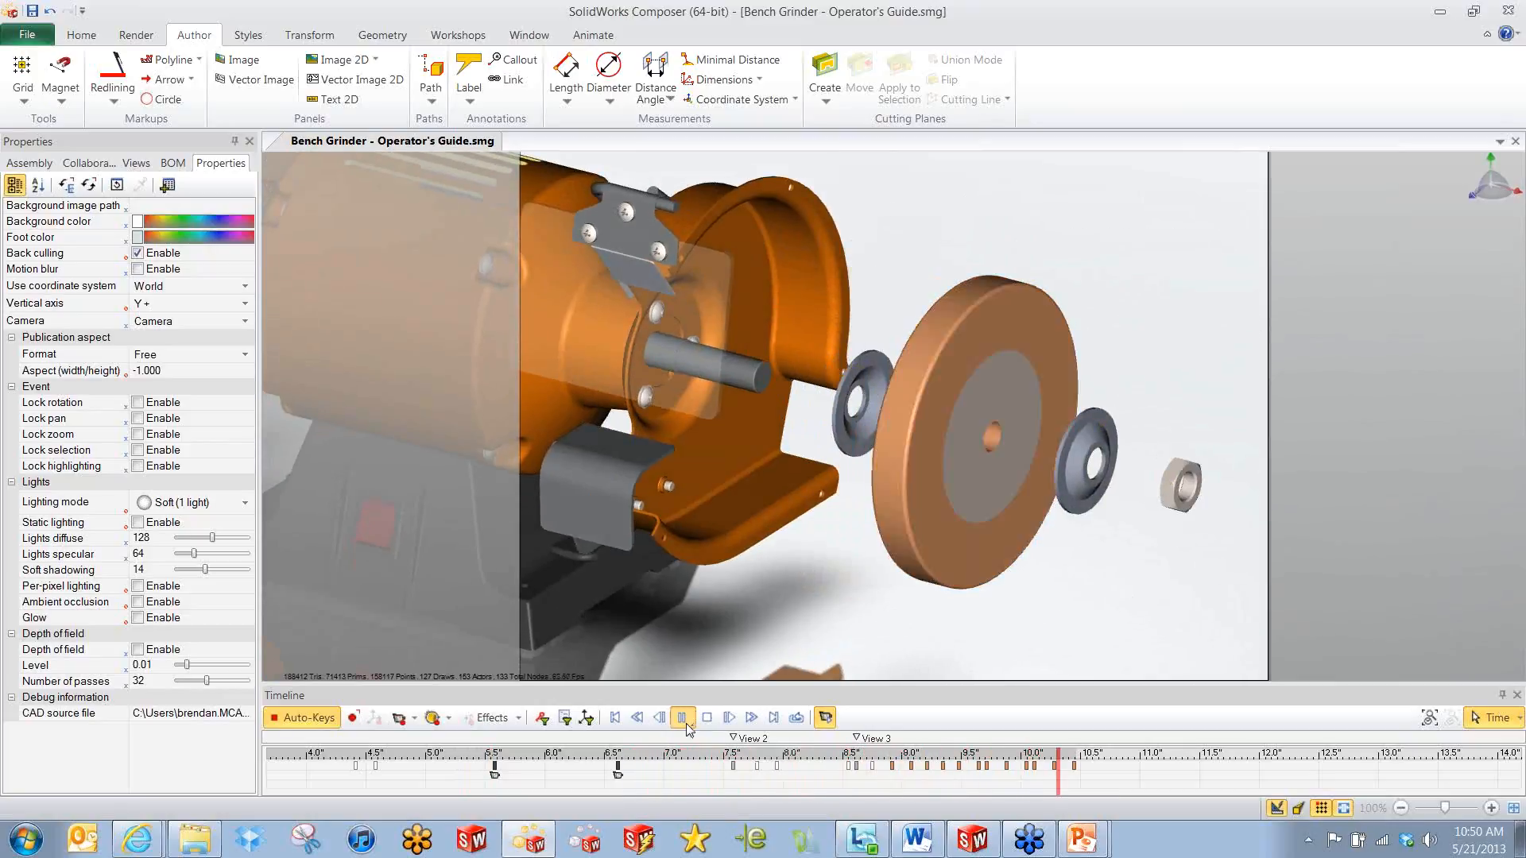
click(682, 718)
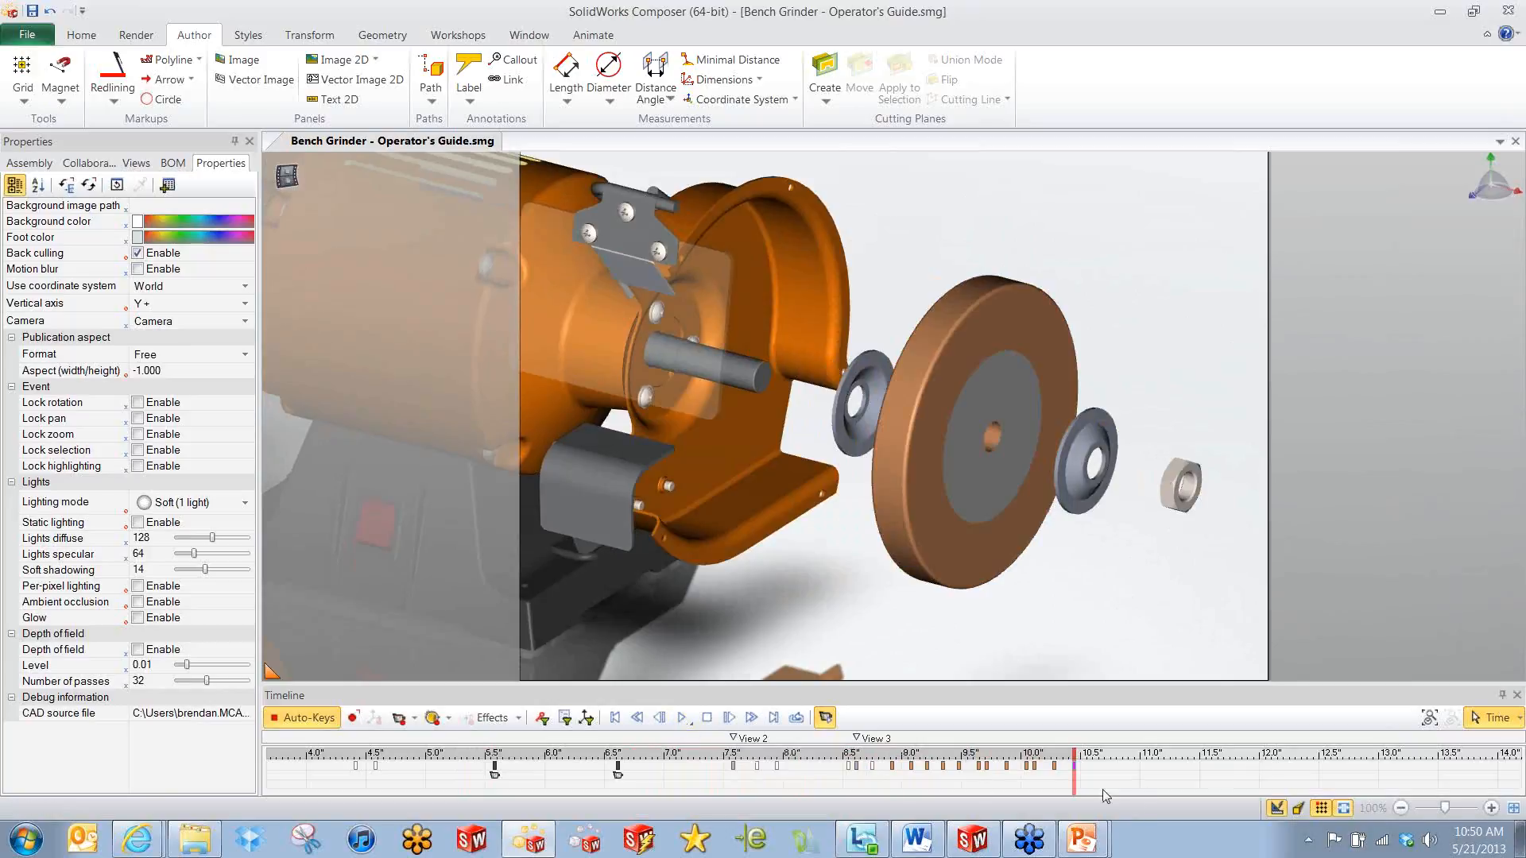
Key the Wheel's position at 11 seconds and translate it upward away from the bushings at about 11.5 seconds.
click(1144, 774)
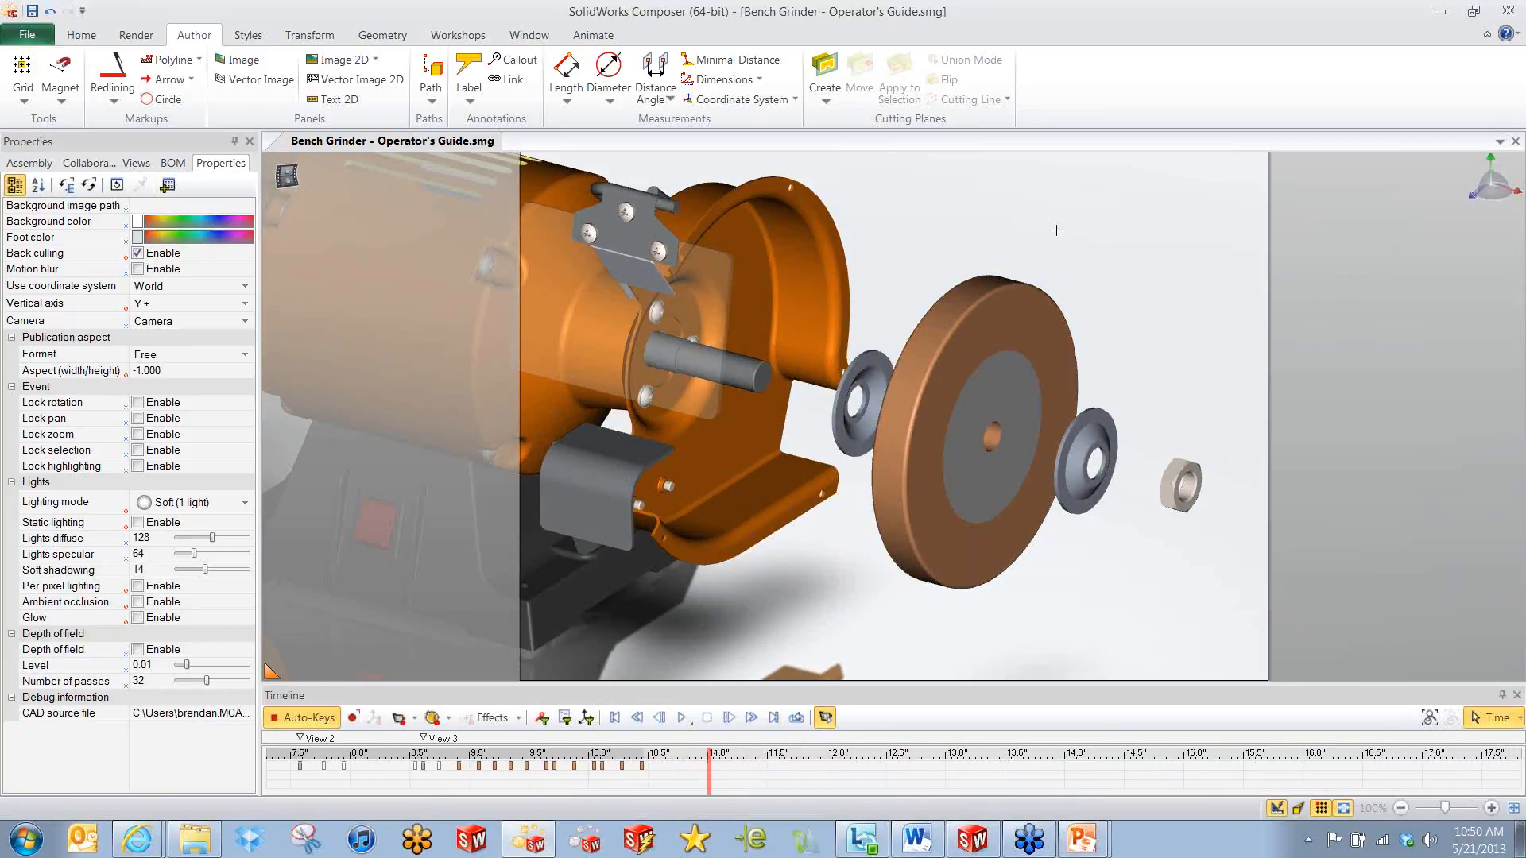
click(1018, 324)
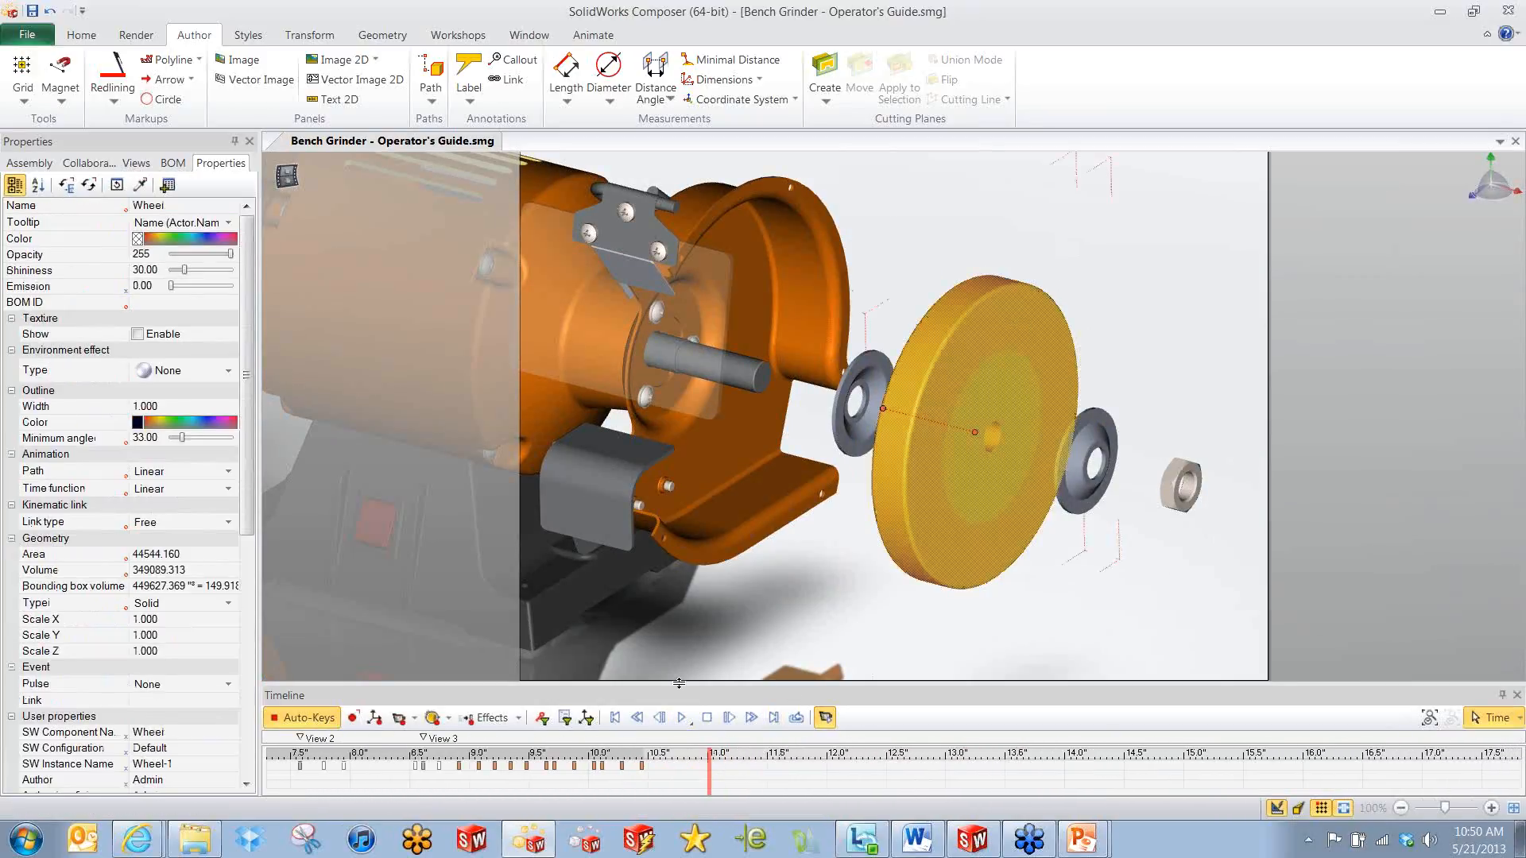
right_click(1138, 310)
click(1154, 275)
drag(945, 505, 1126, 65)
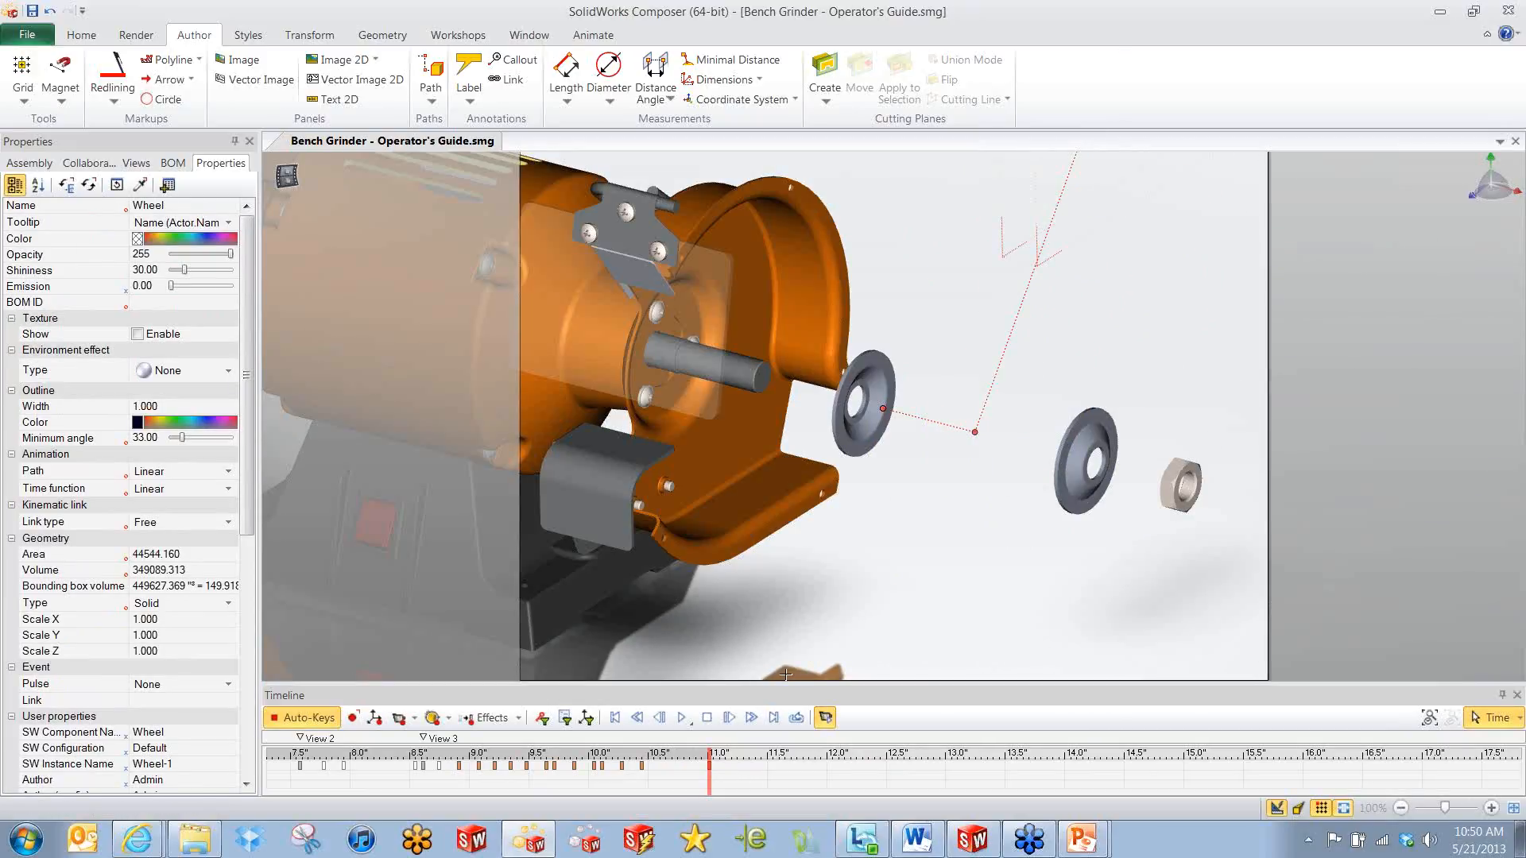
key(ctrl+z)
drag(709, 784, 768, 785)
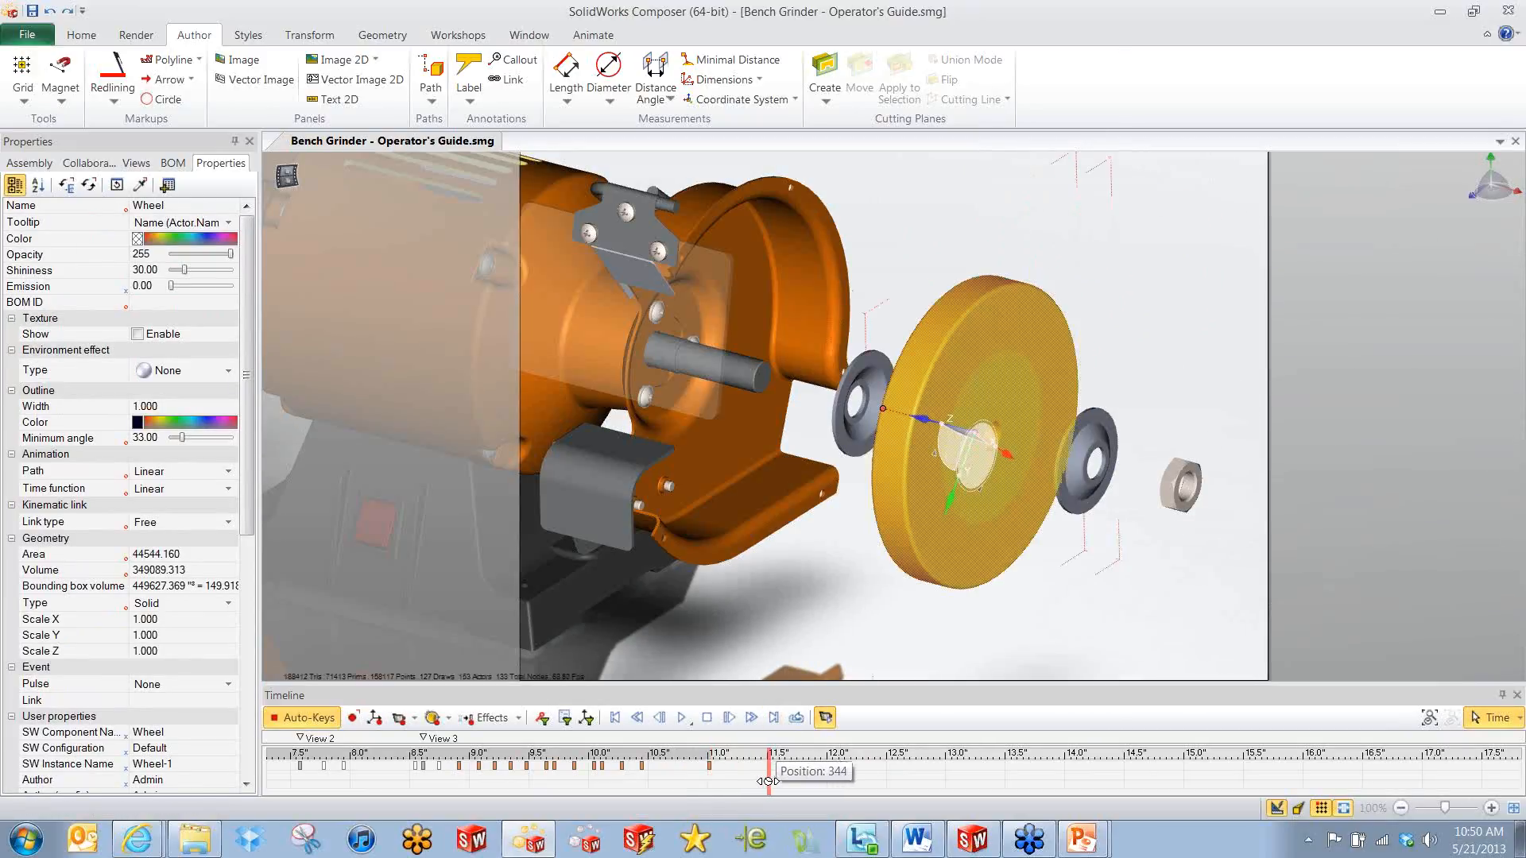
drag(945, 502, 1112, 47)
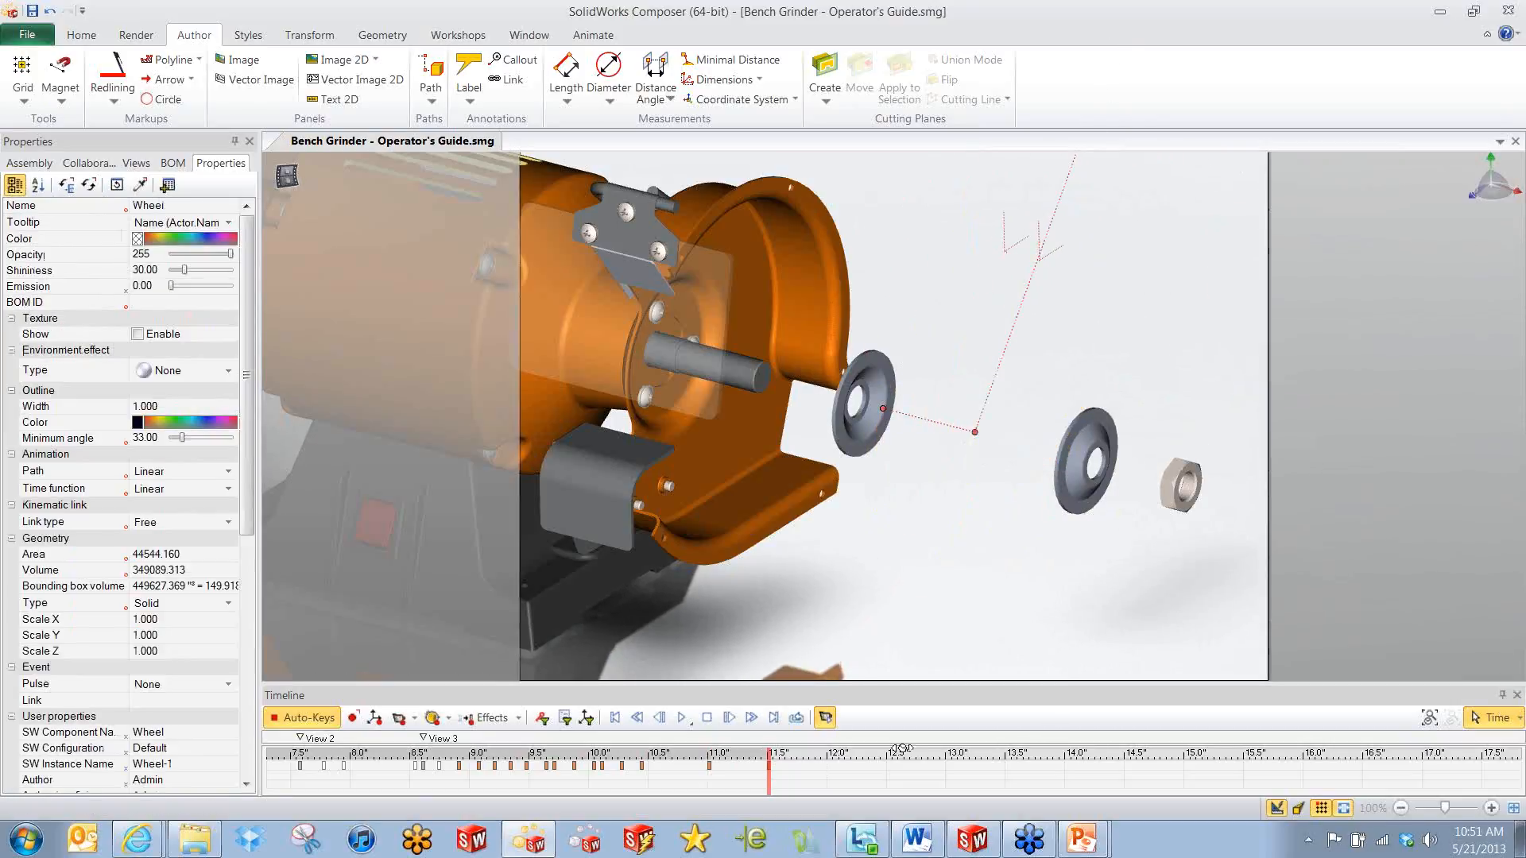
Key the wheel's original color at about 11.7 seconds and change it to orange-red at about 11.8 seconds.
drag(768, 780, 796, 780)
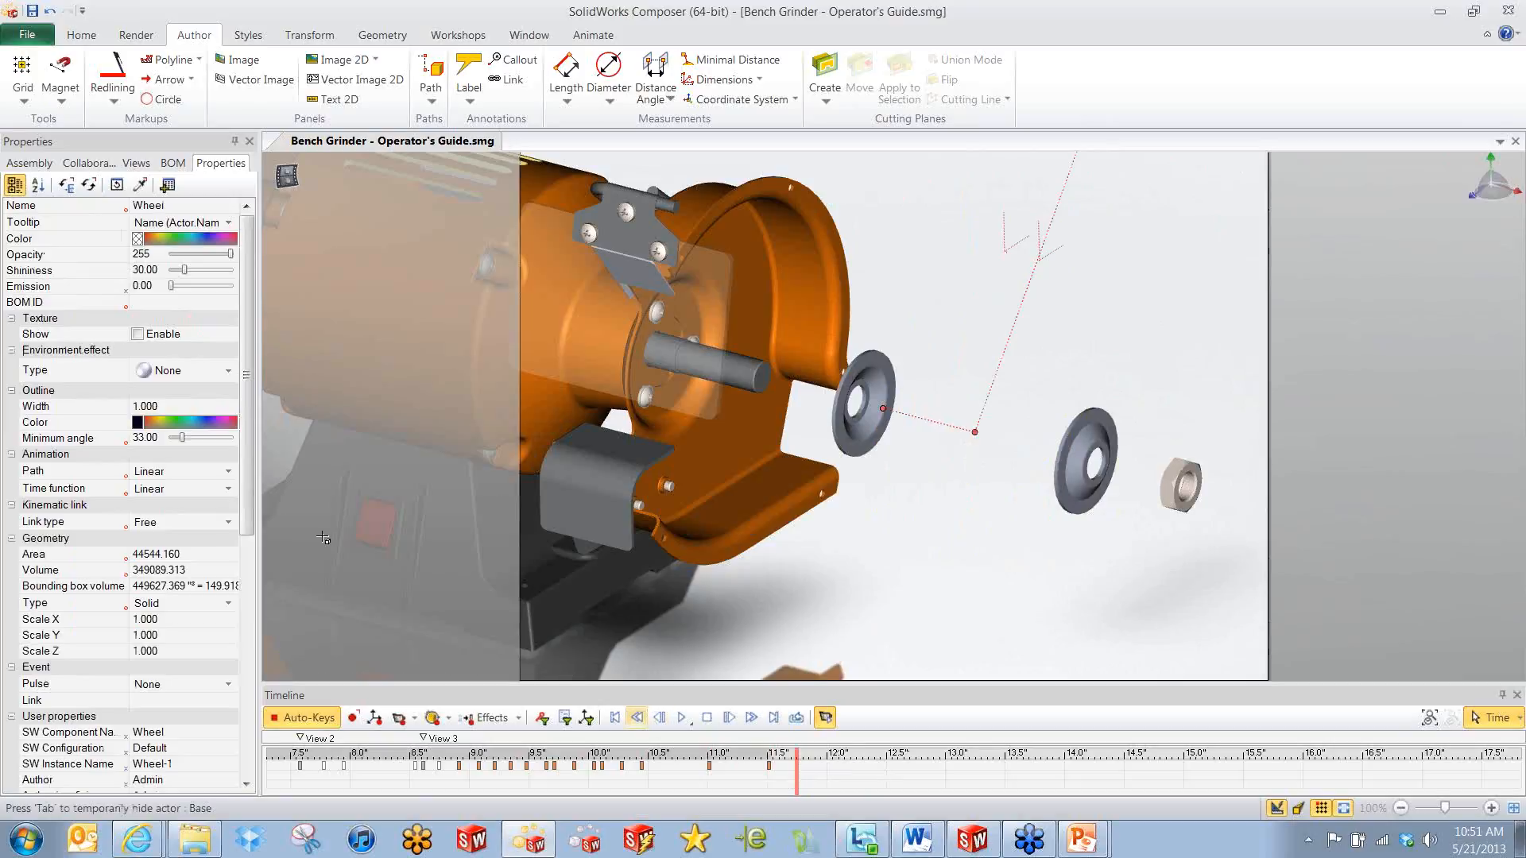
click(80, 239)
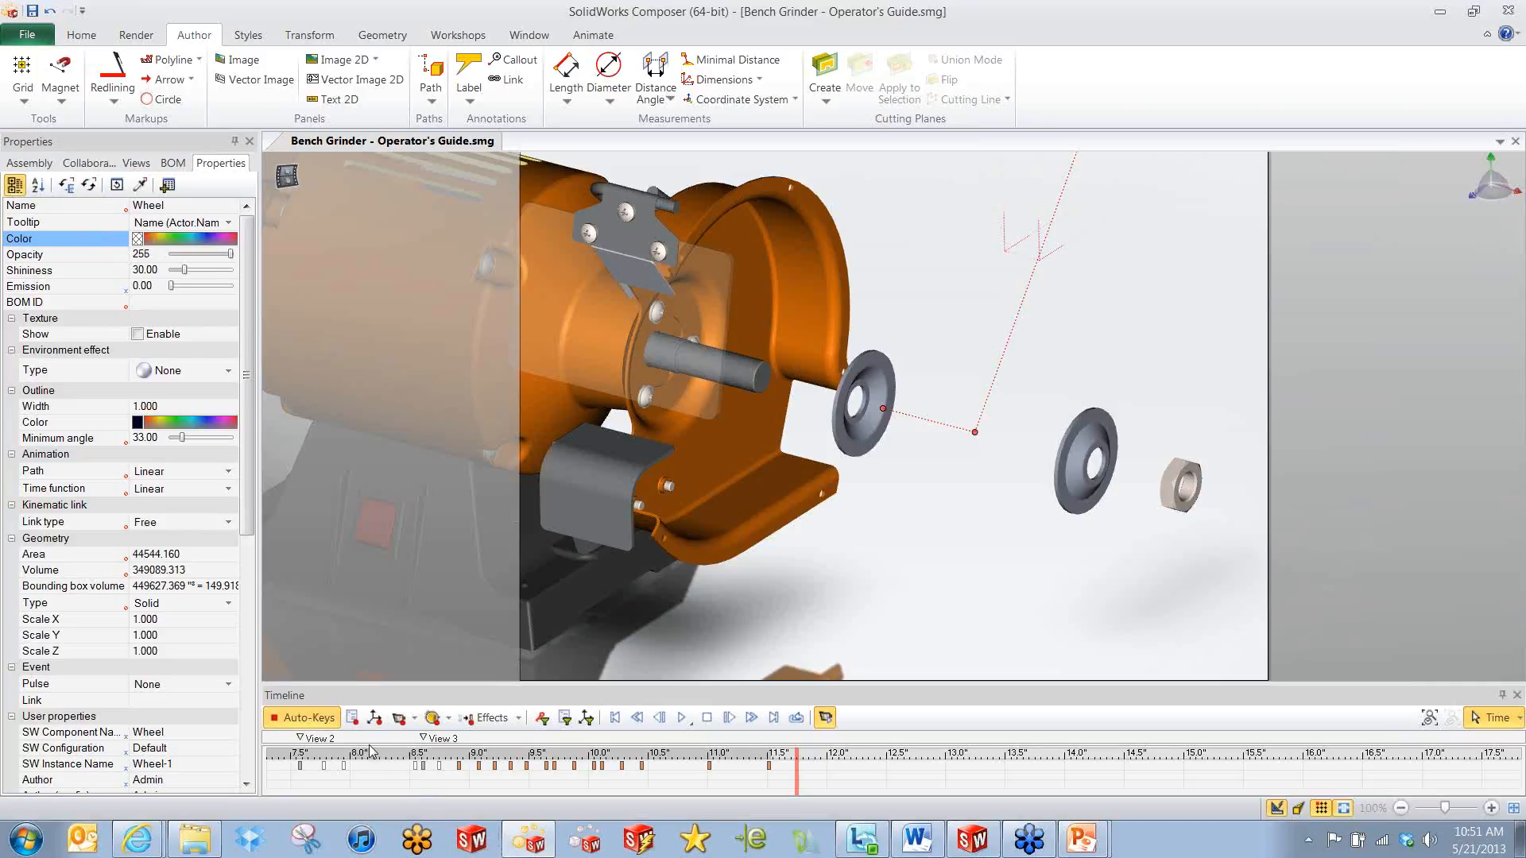
click(808, 769)
click(166, 241)
Key the raised wheel at about 12.2 seconds, then restore its neutral position at about 12.6 seconds and slide it outward between the bushings.
drag(808, 781, 848, 781)
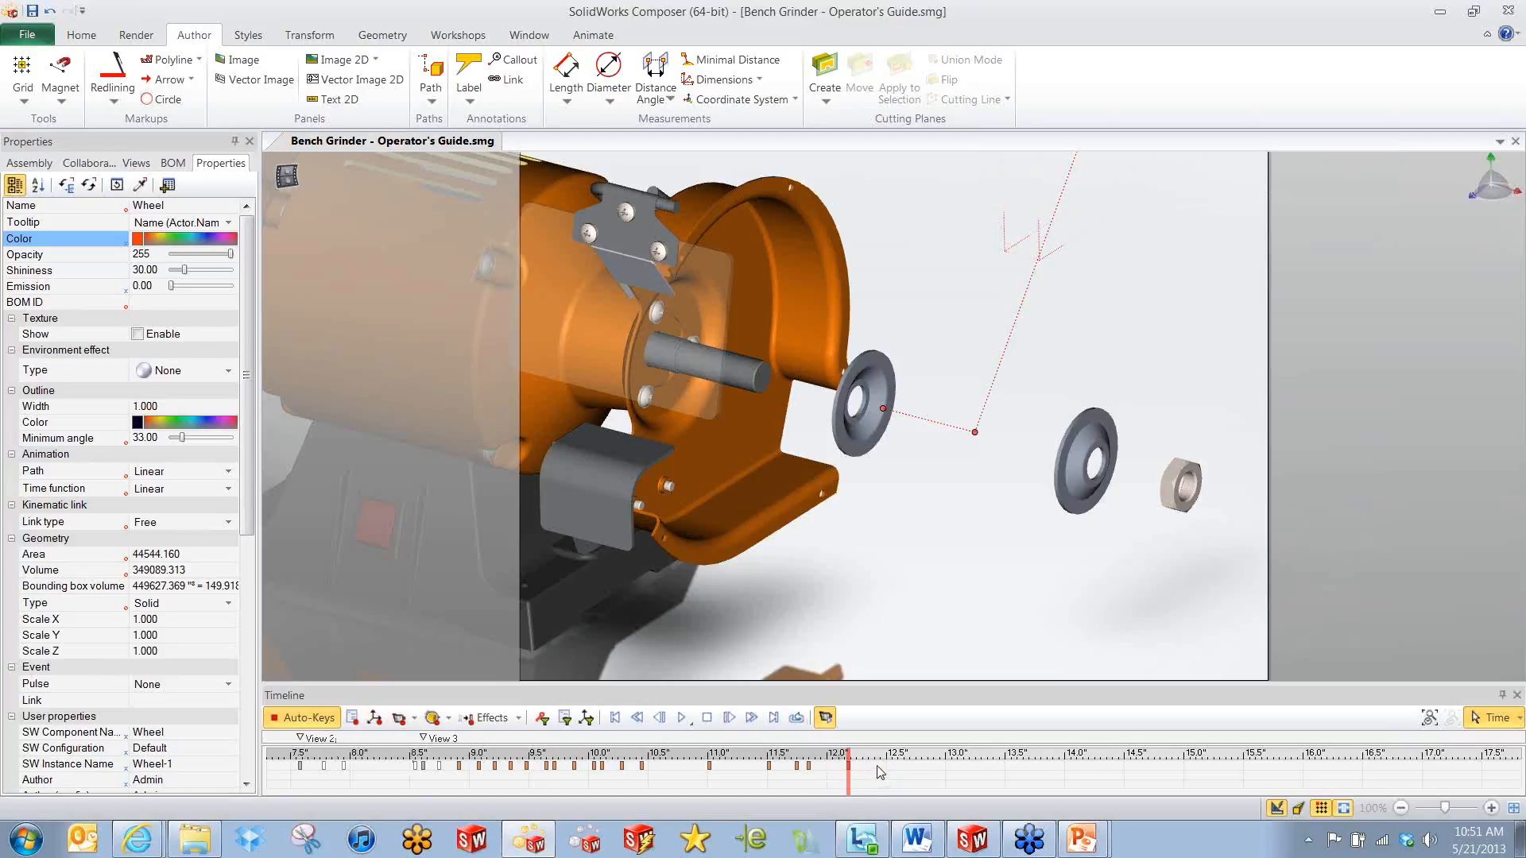
click(309, 36)
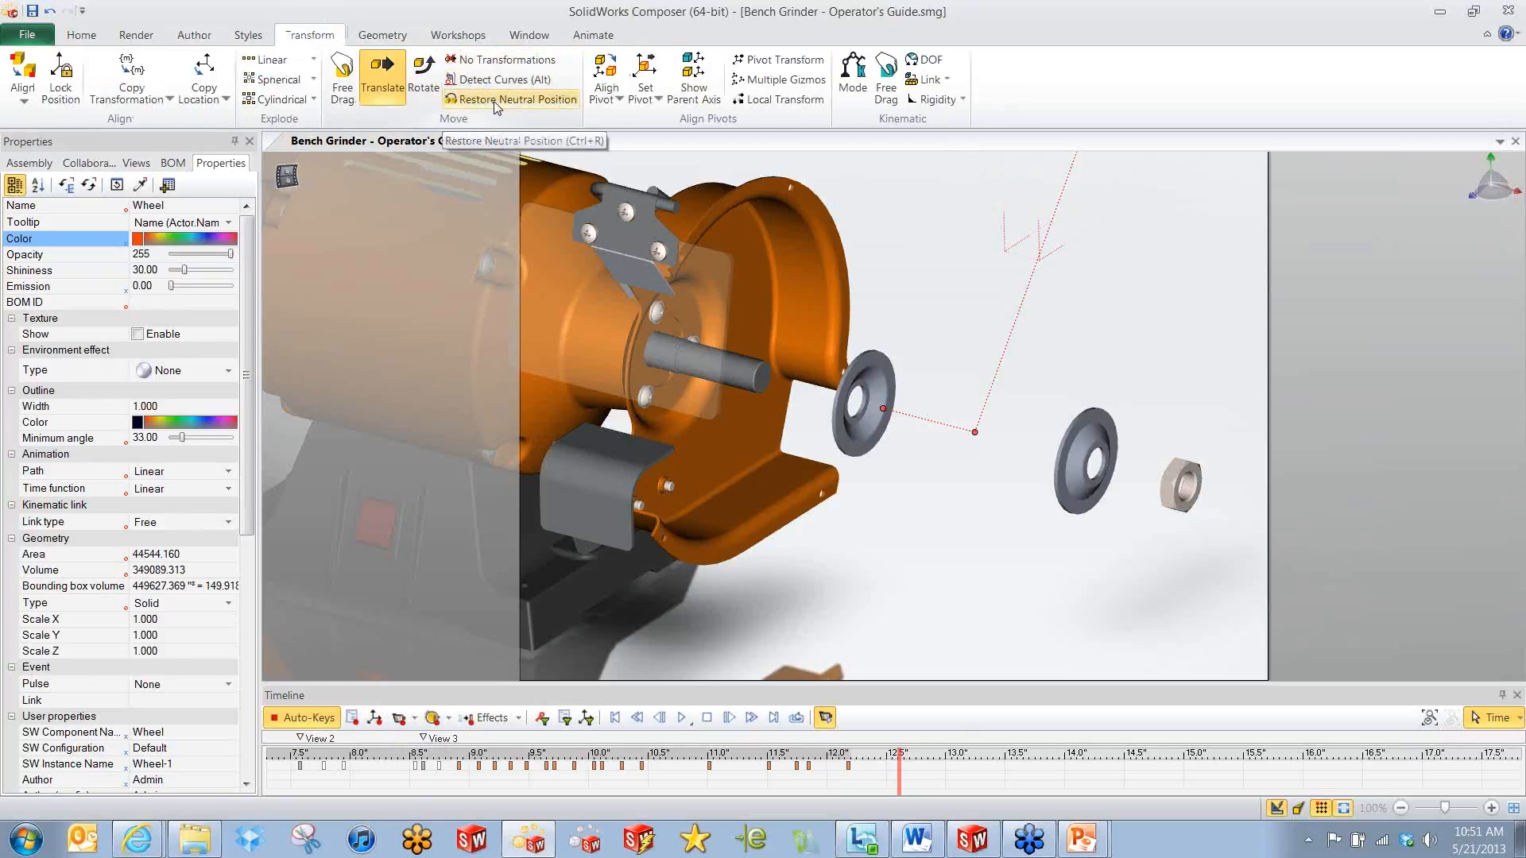
click(493, 101)
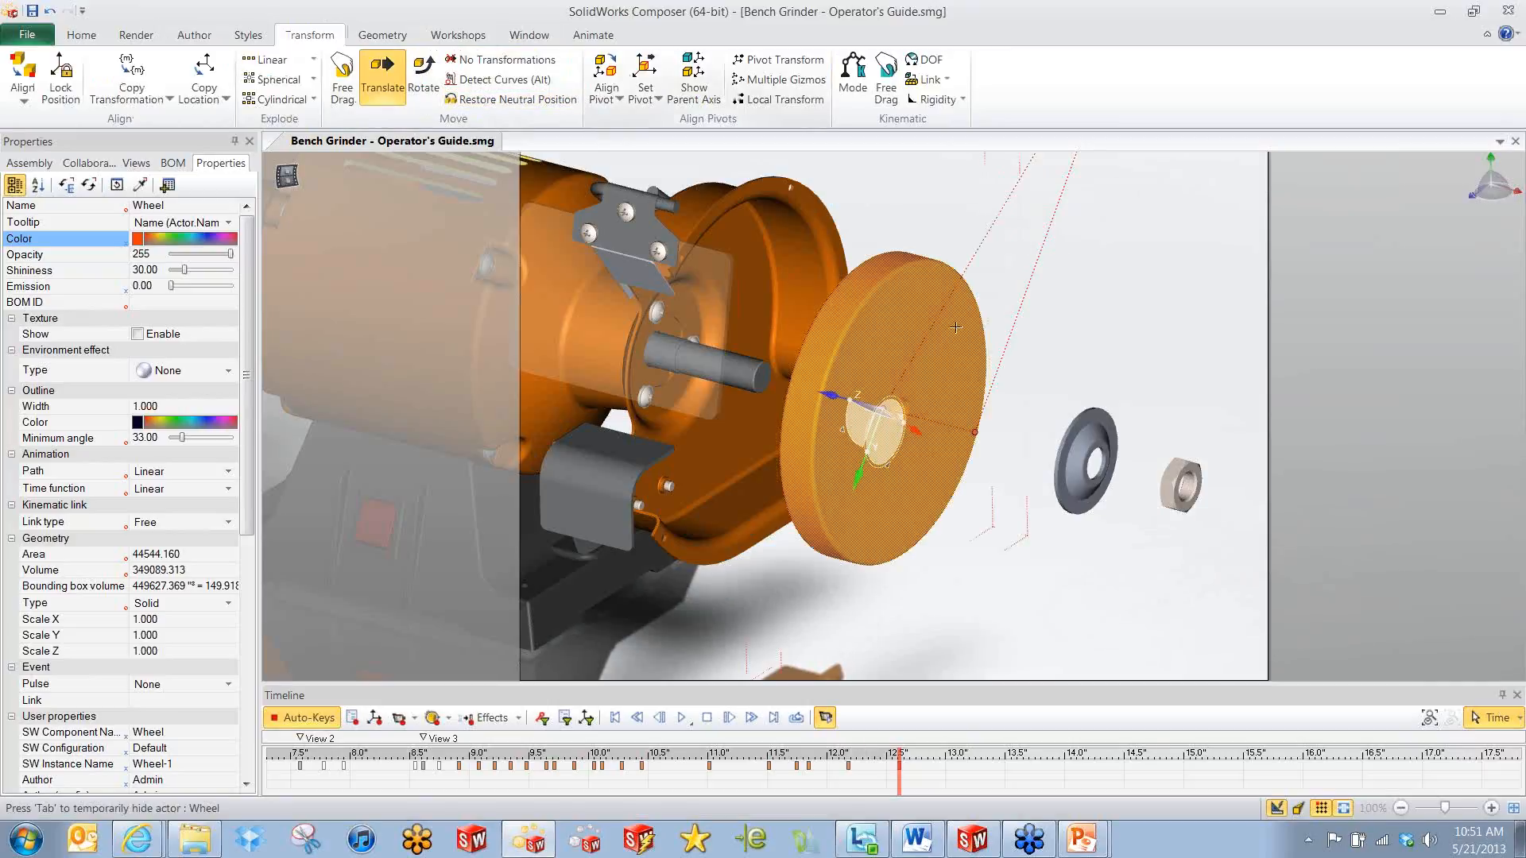
drag(911, 433, 1033, 478)
key(ctrl+z)
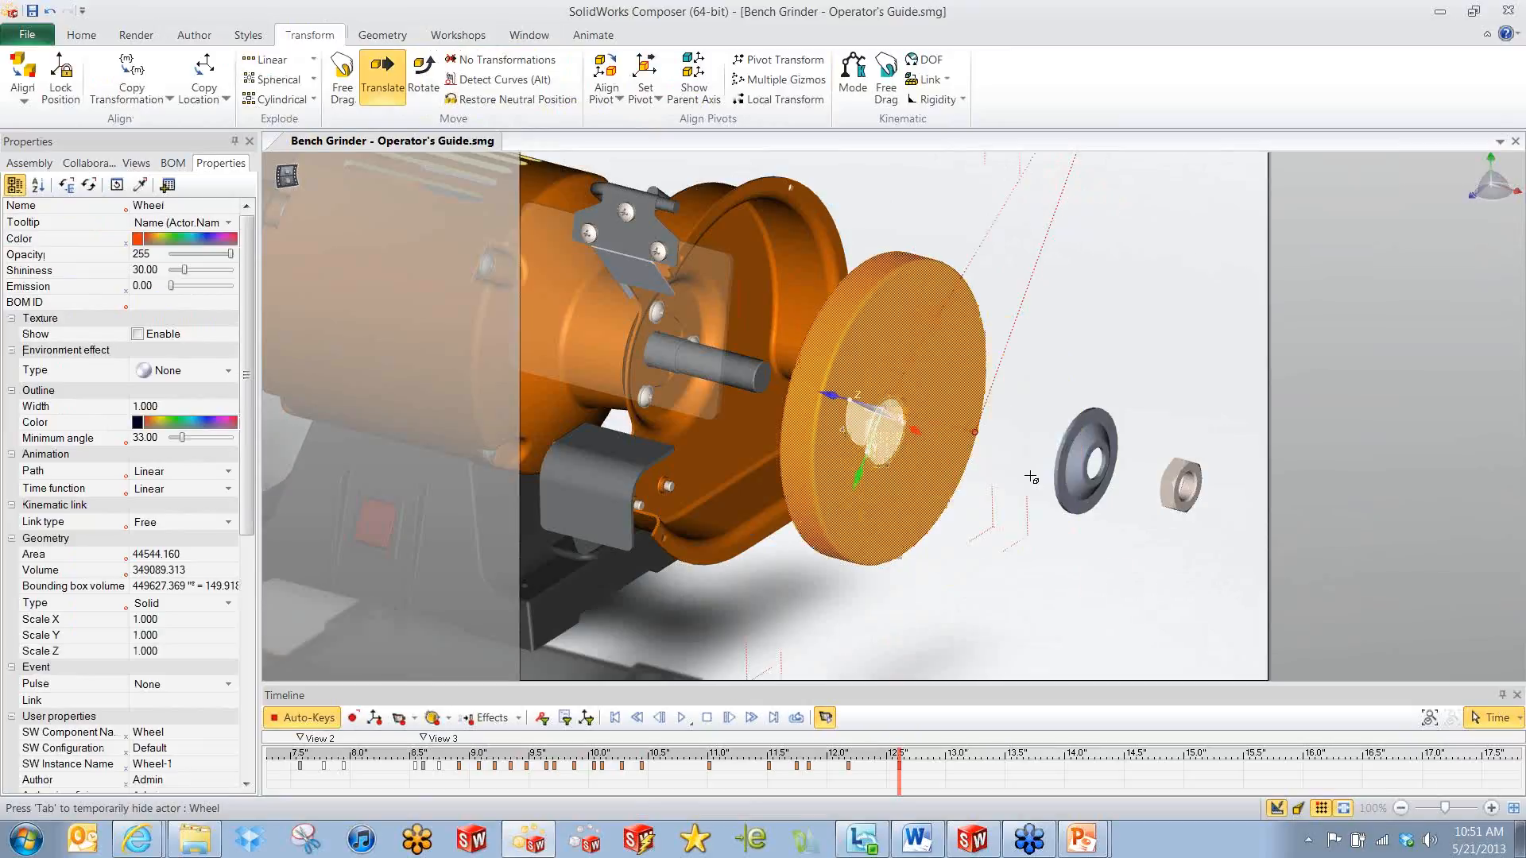
middle_drag(985, 482, 870, 362)
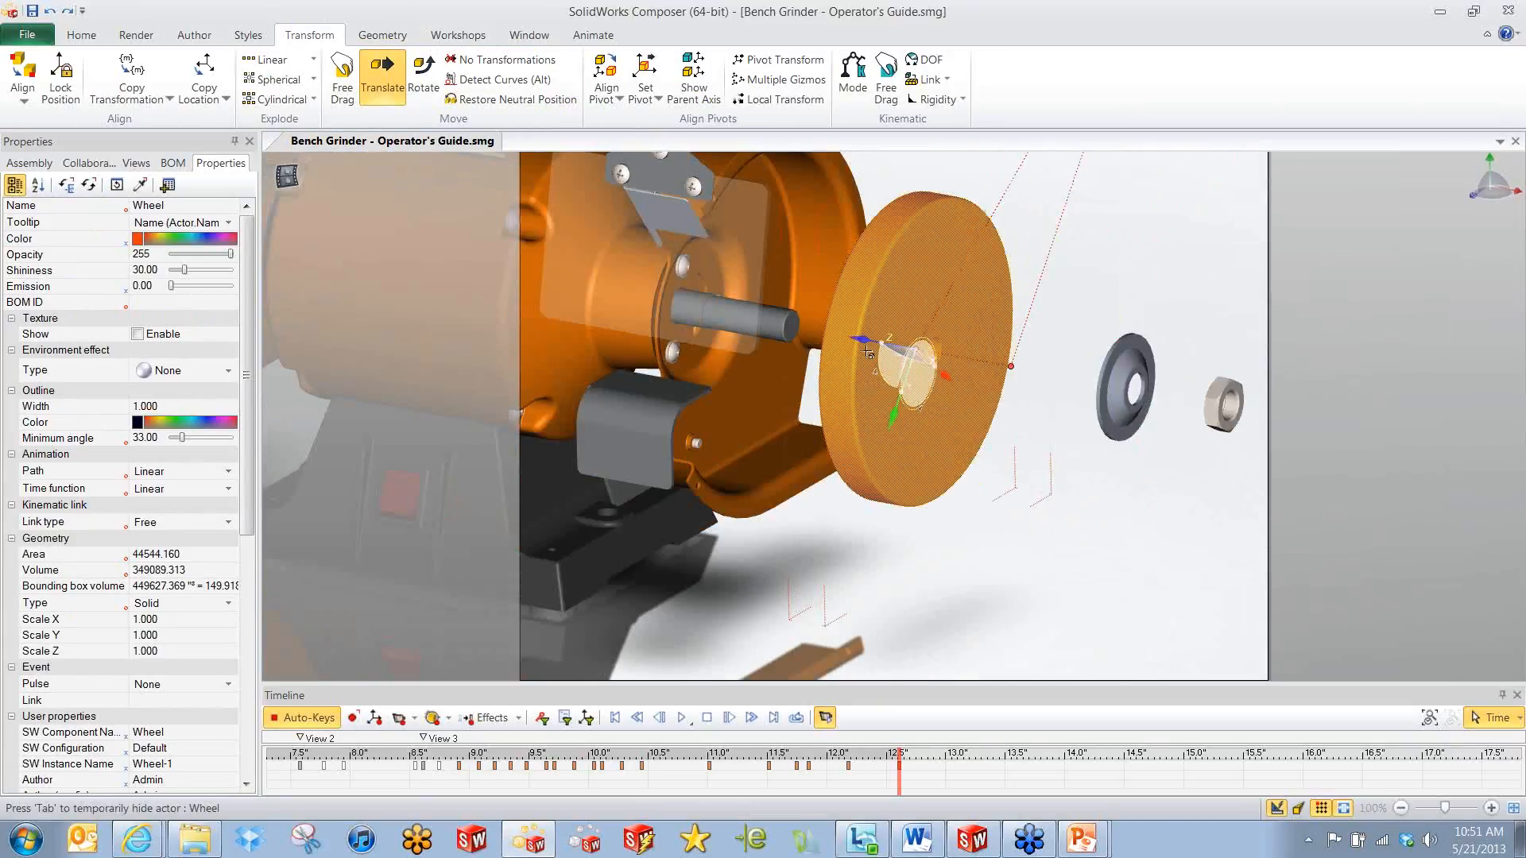
drag(855, 341, 981, 362)
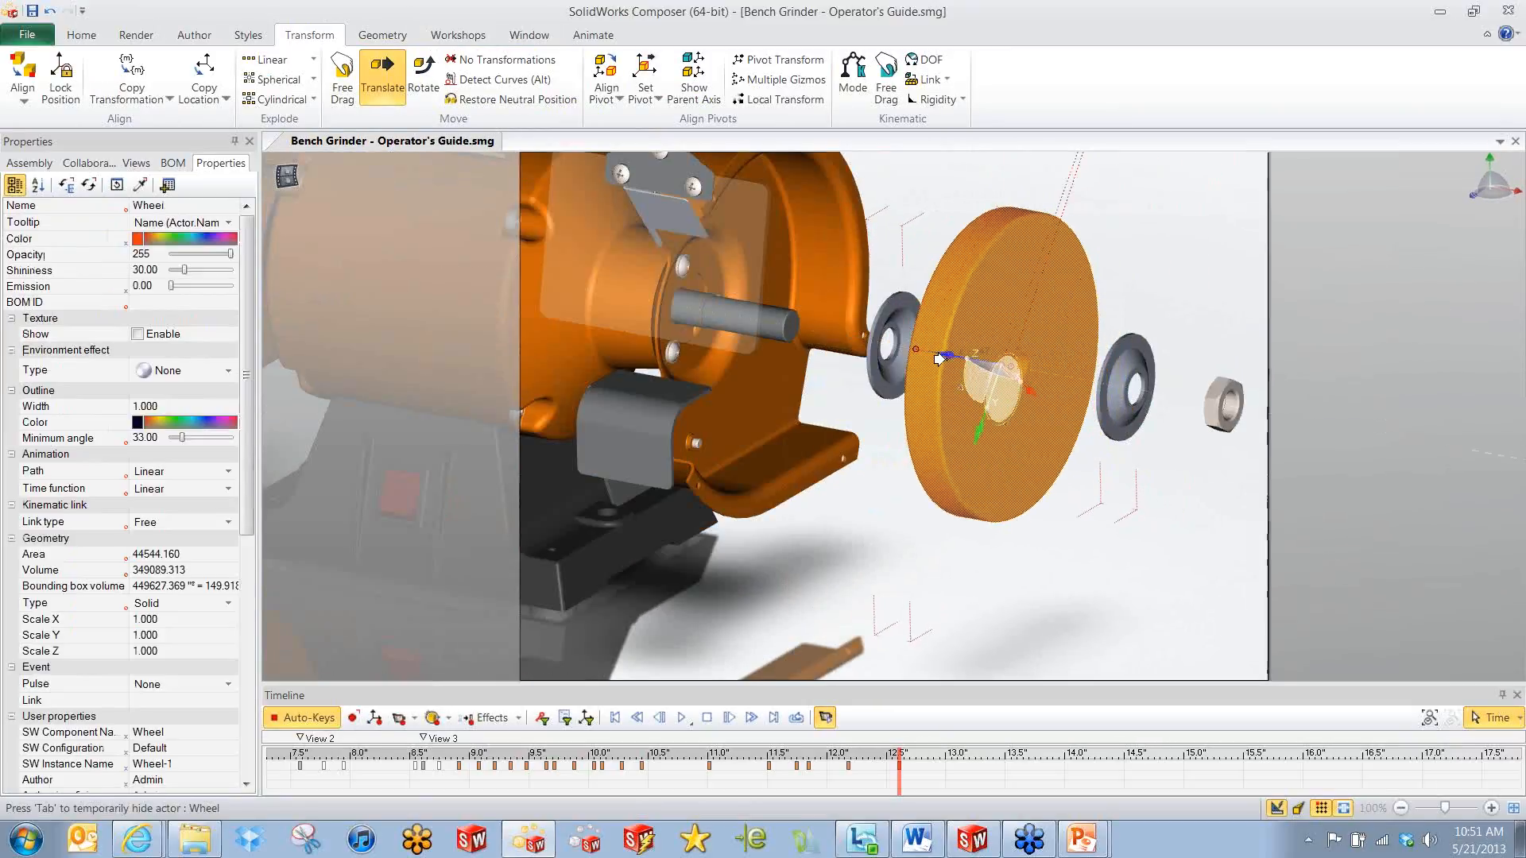
Deselect the wheel and play back its replacement from about 10.6 seconds.
click(1182, 249)
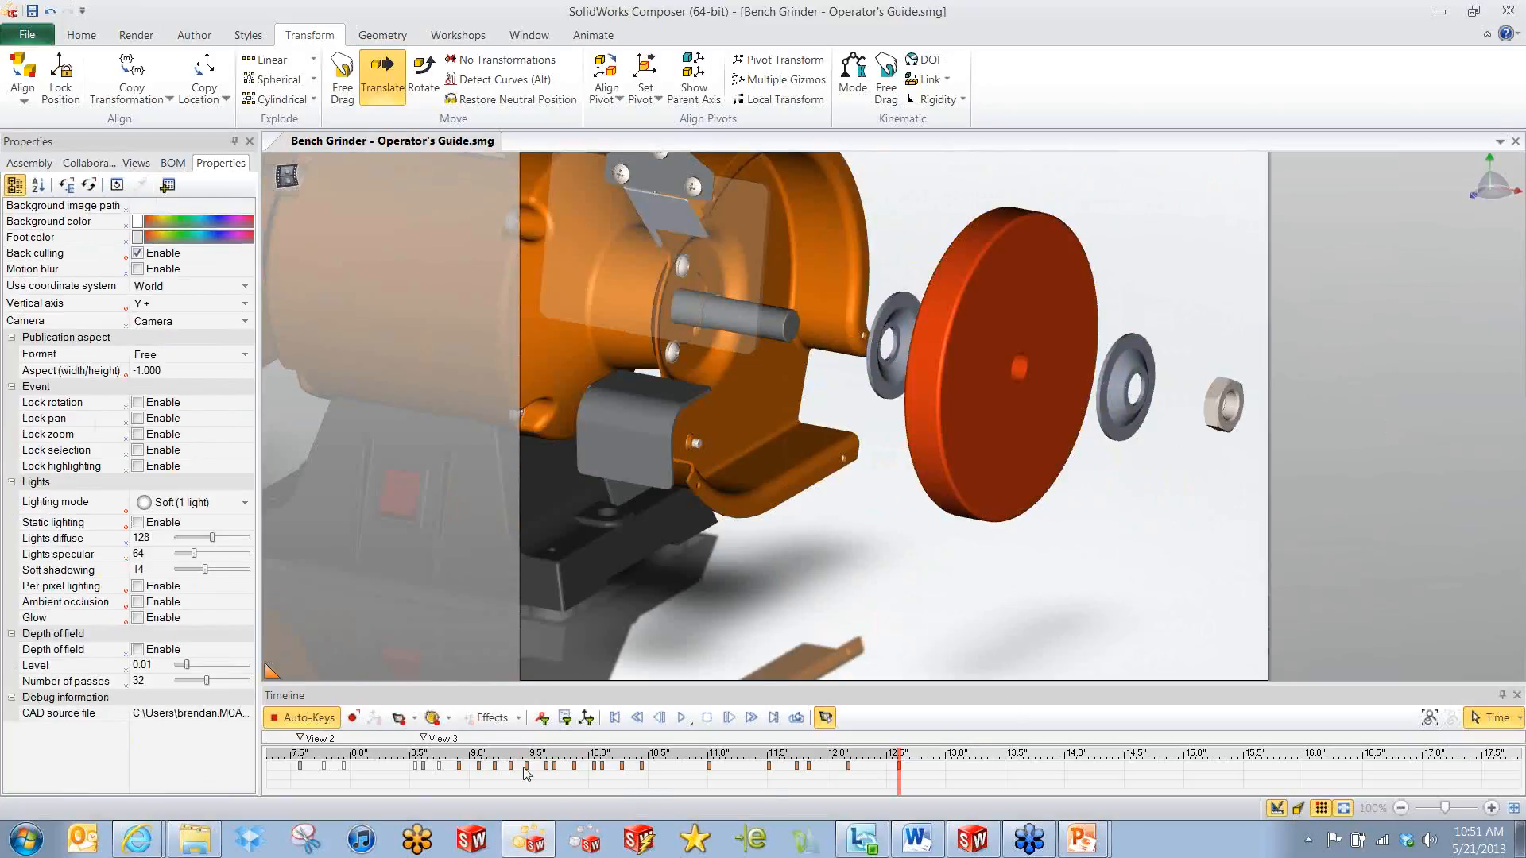
click(666, 783)
click(680, 718)
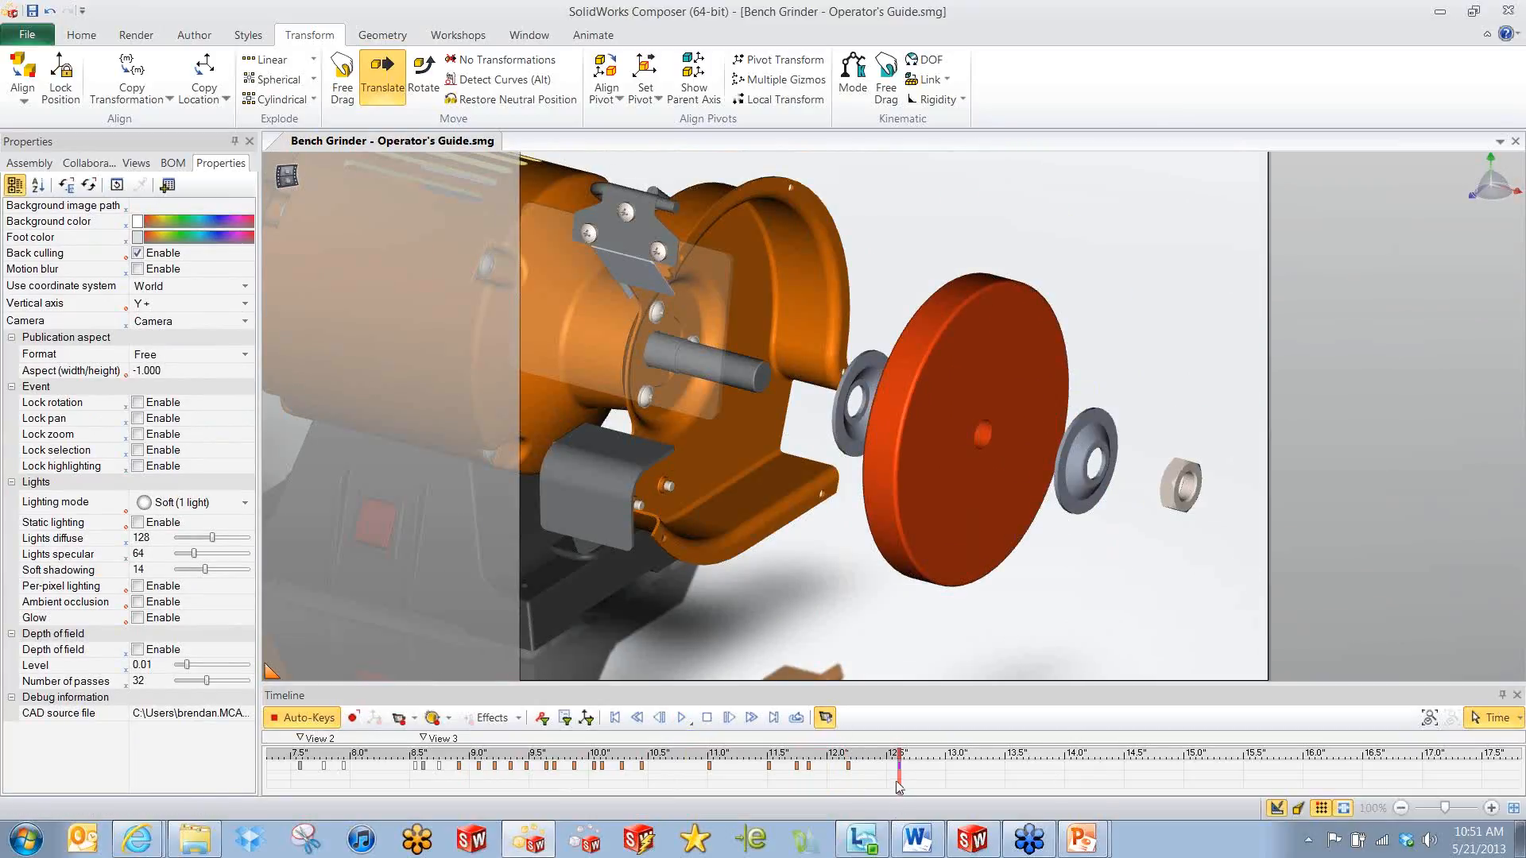
Restore the wheel's neutral color at about 10.8 seconds so the old wheel keeps its original appearance before the swap.
click(685, 774)
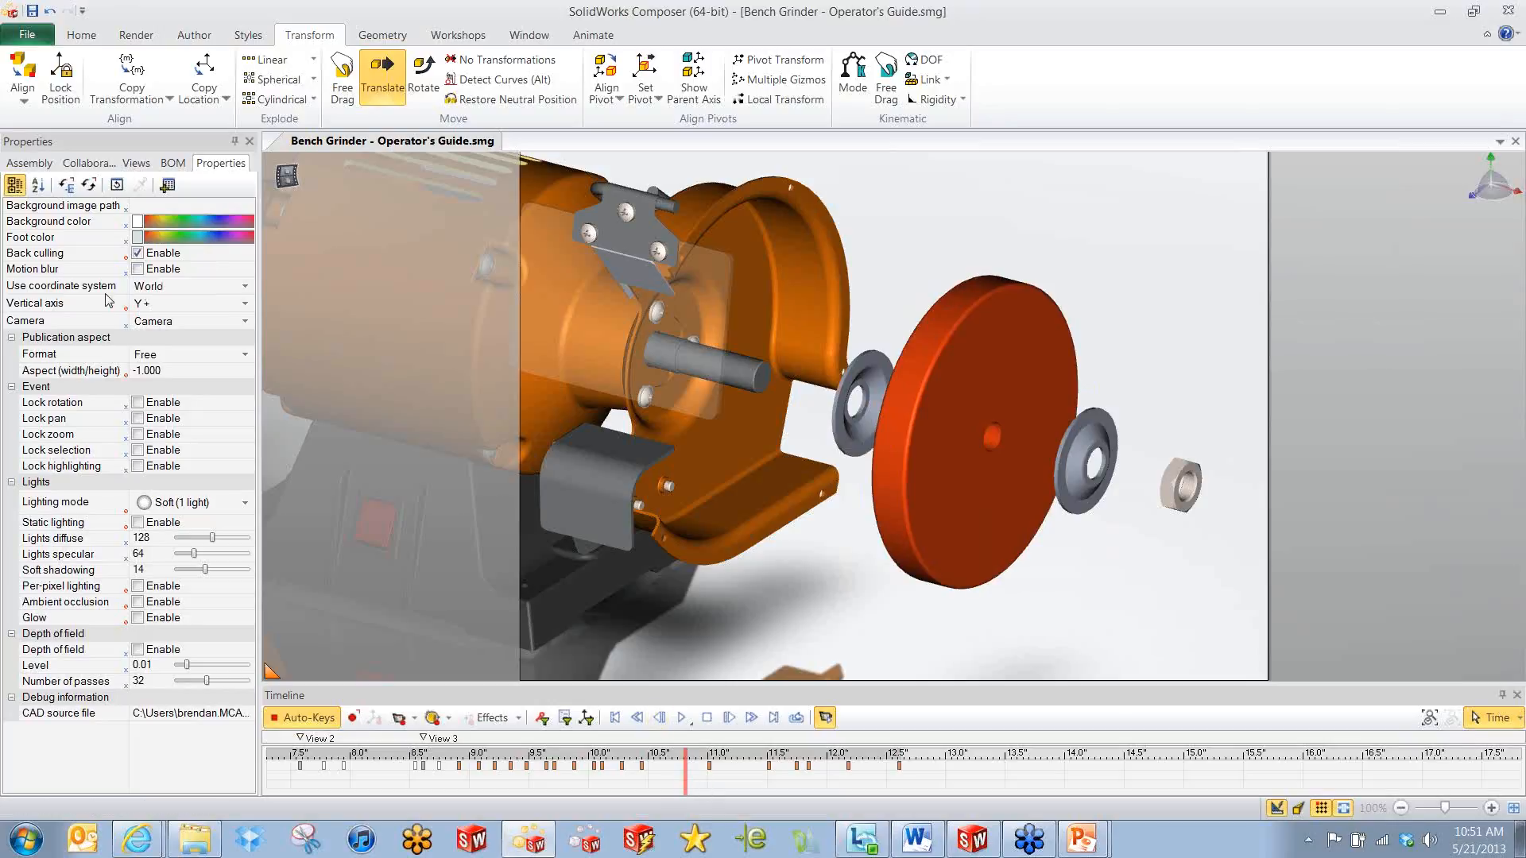
click(926, 556)
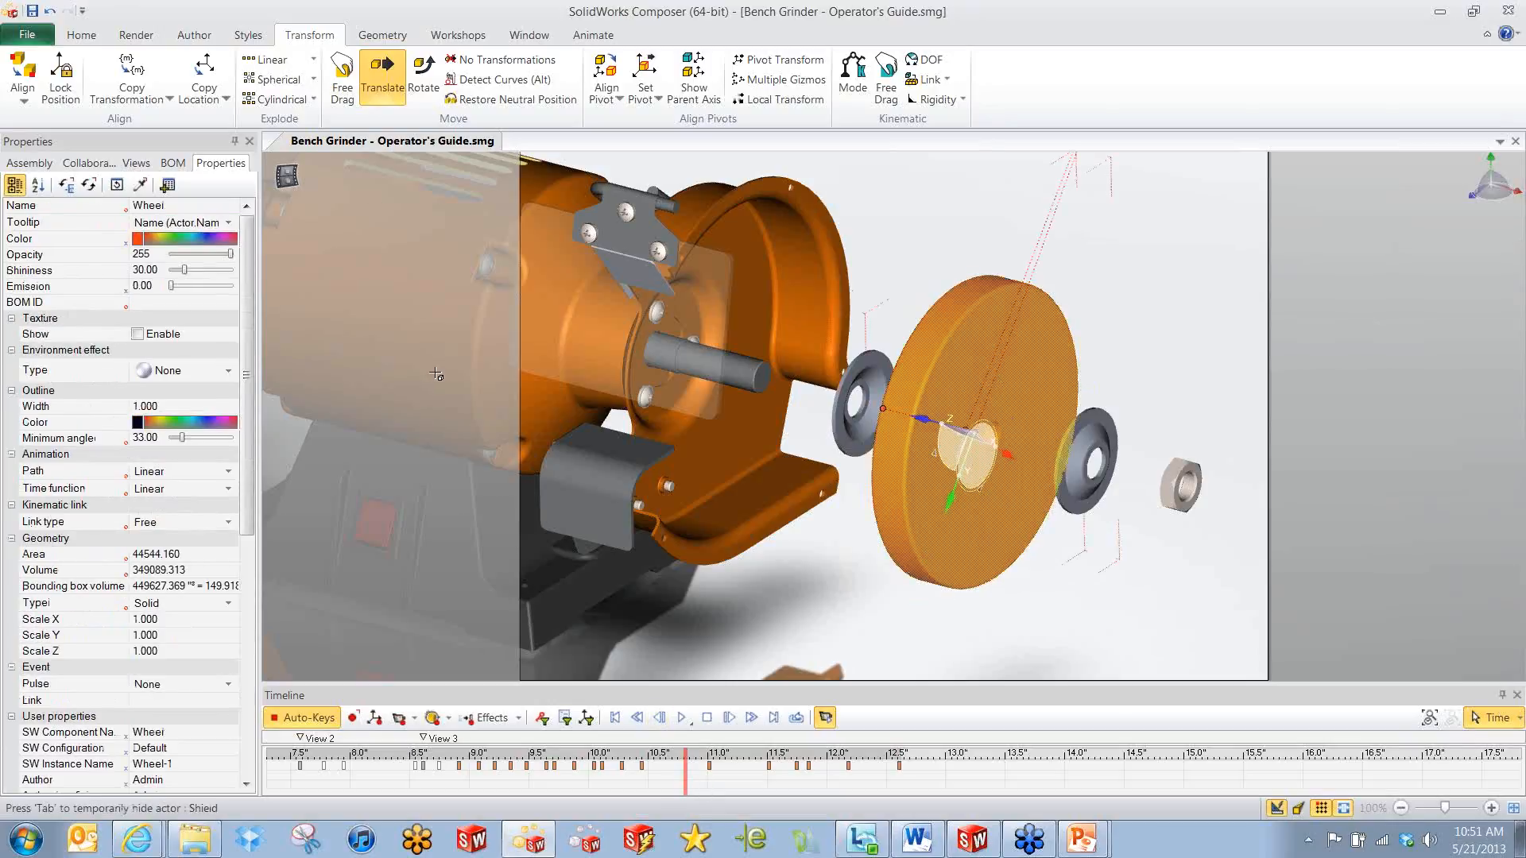
click(57, 241)
click(89, 188)
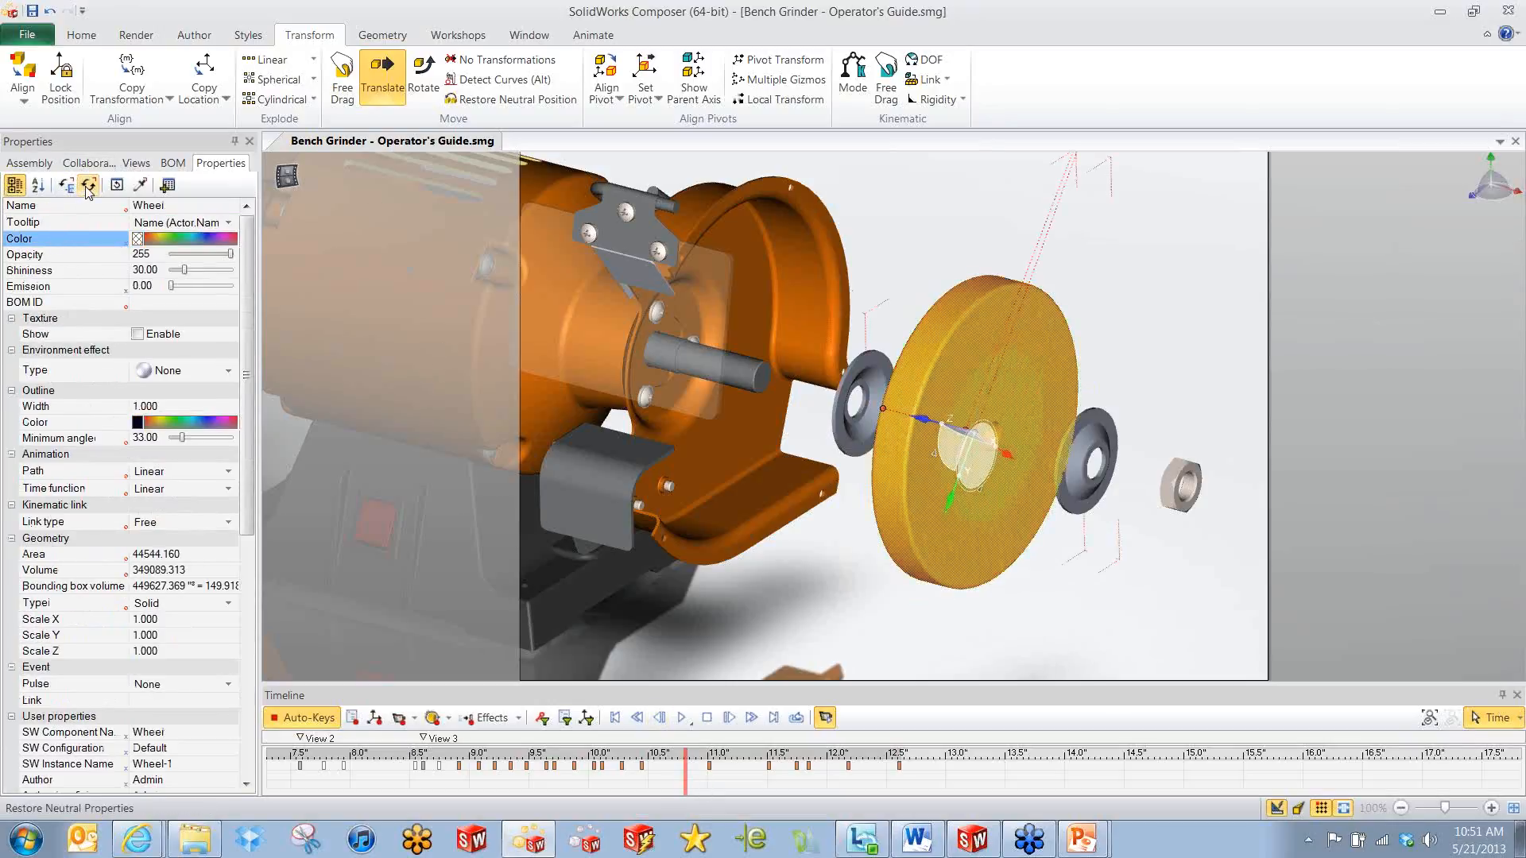
click(813, 579)
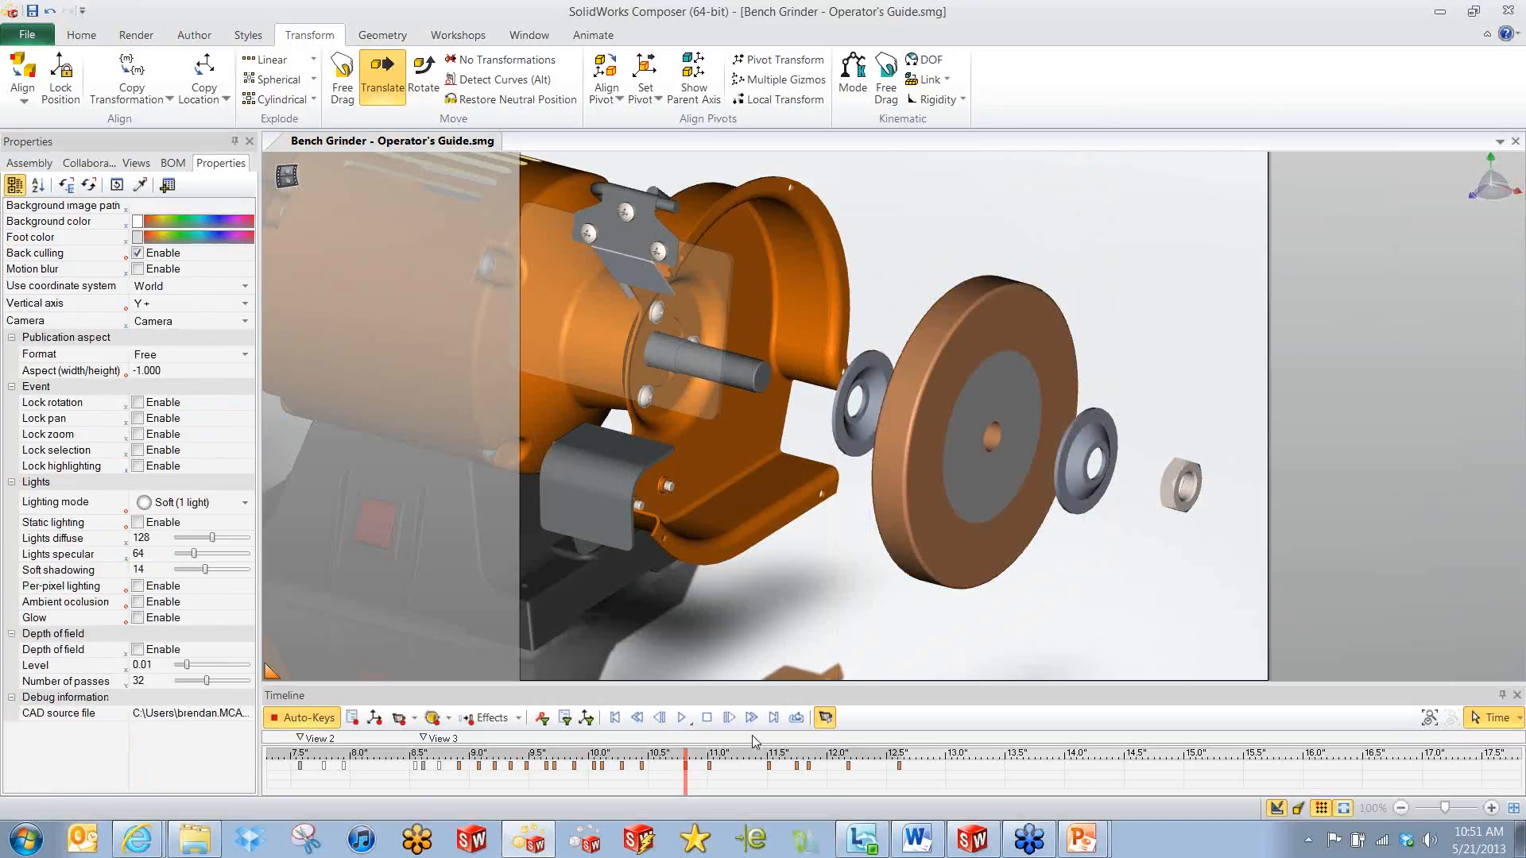
Key the whole Grinding Wheel assembly's position at 13 seconds and restore its neutral position at 14 seconds.
drag(685, 785, 950, 777)
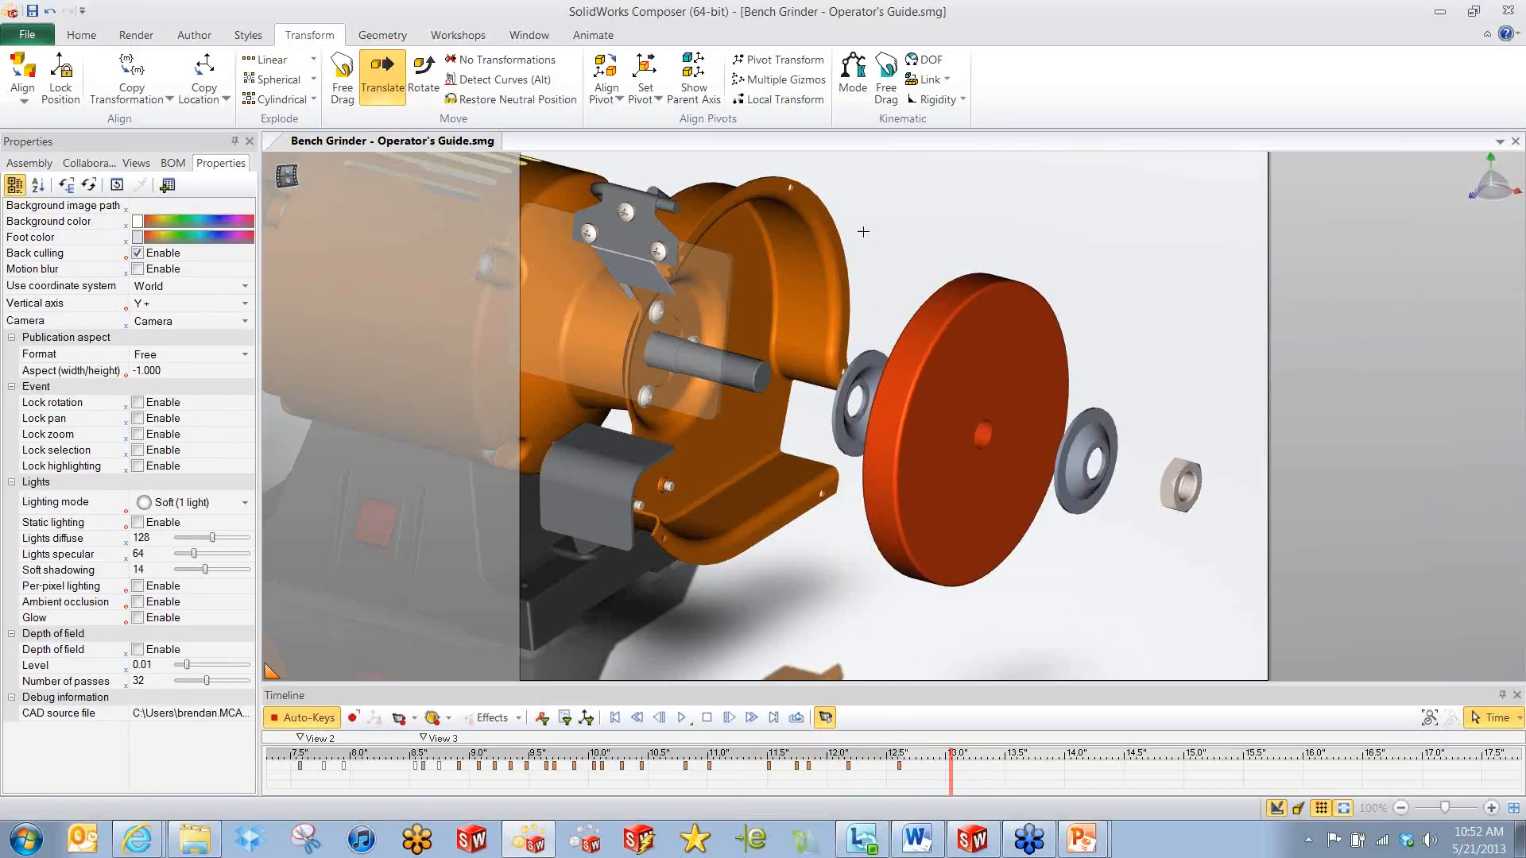
drag(879, 217, 1254, 611)
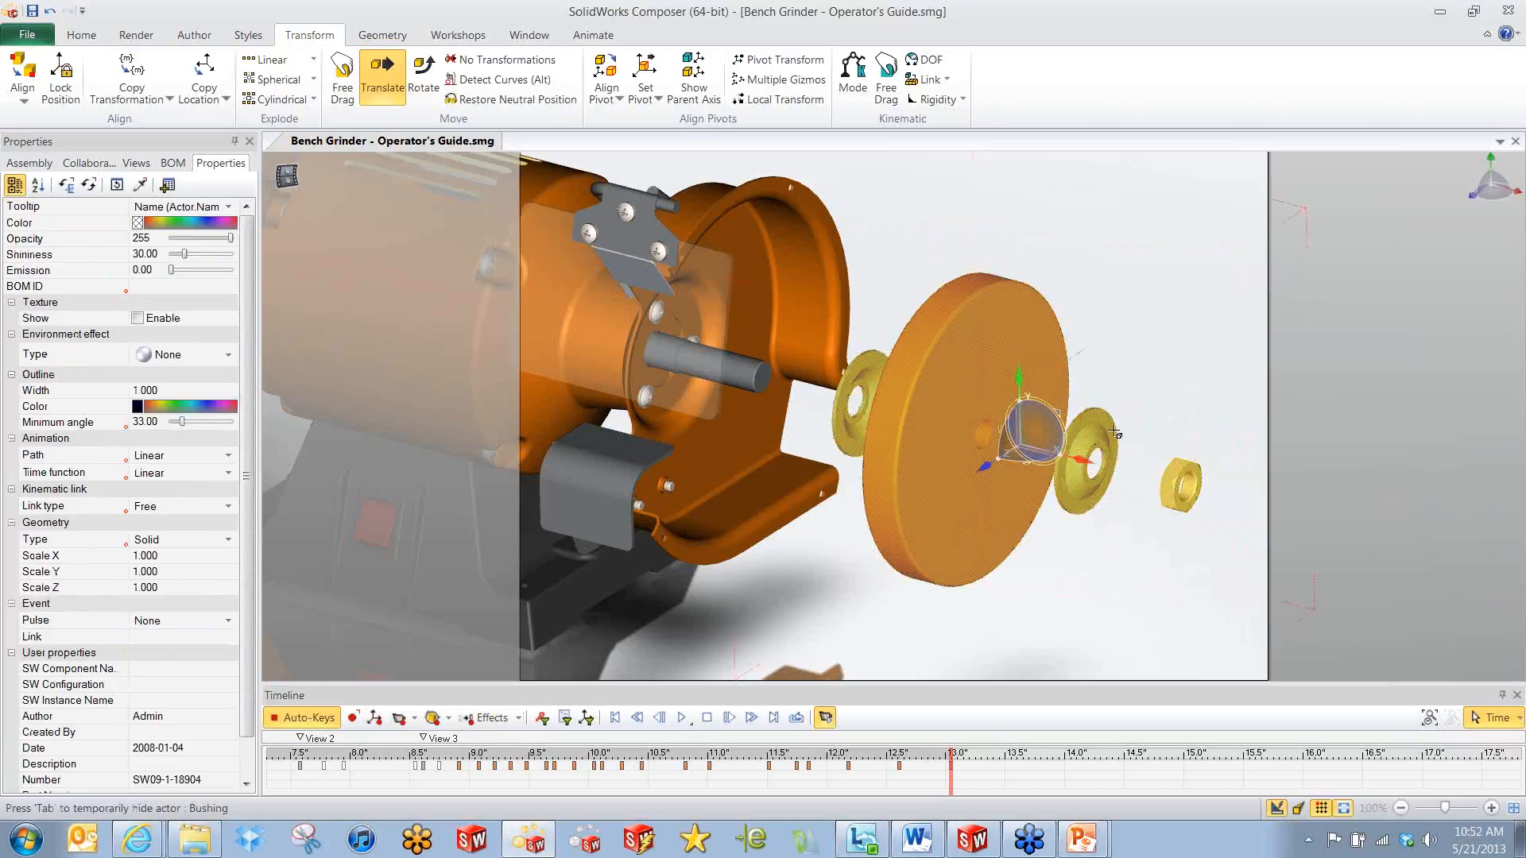
click(1113, 286)
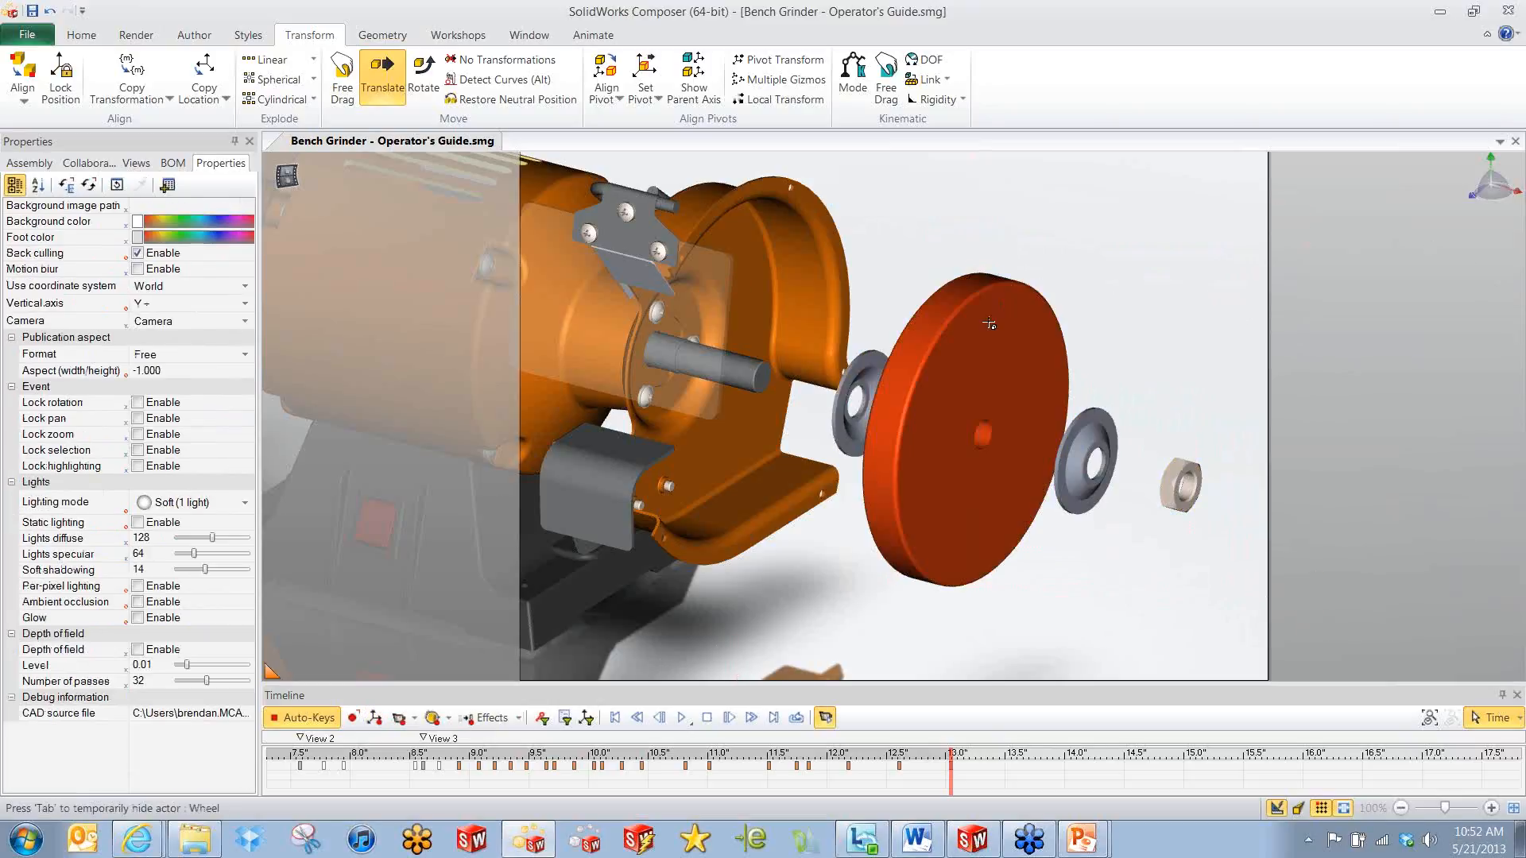
click(990, 322)
click(990, 322)
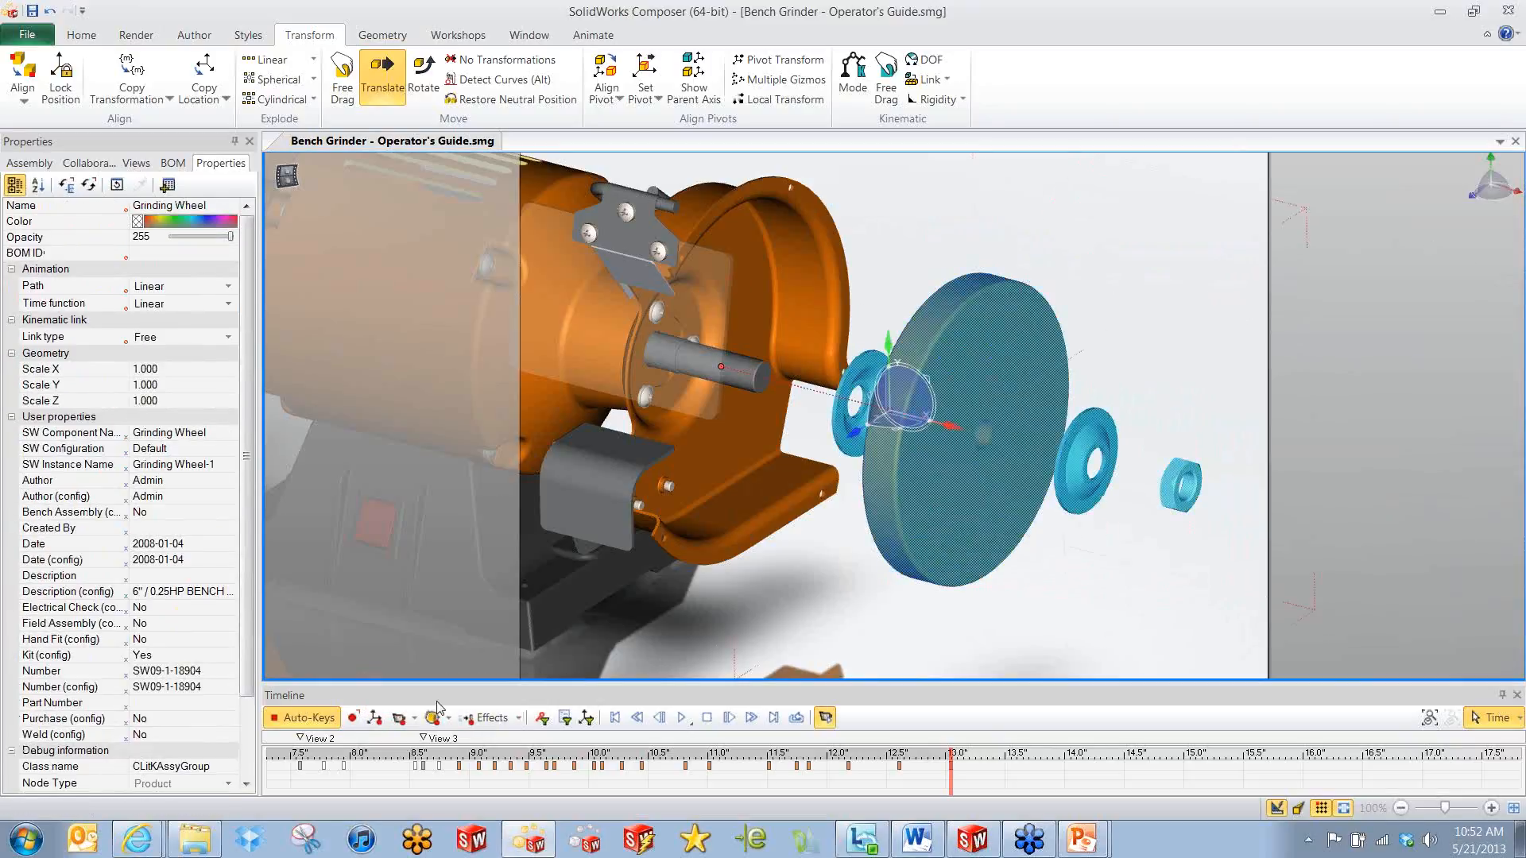
drag(950, 779, 1066, 775)
click(509, 99)
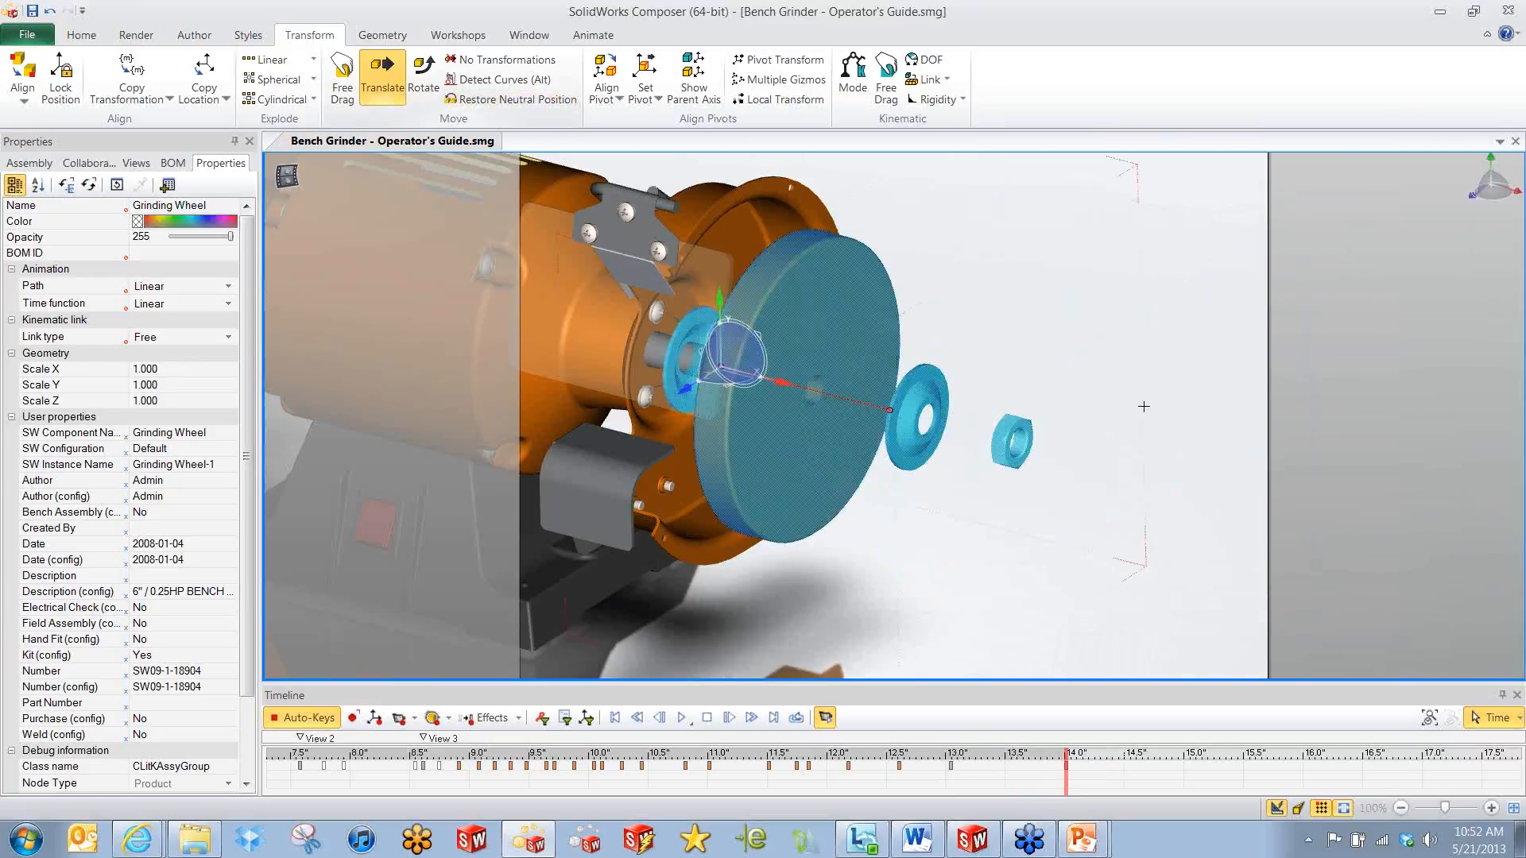
click(1144, 406)
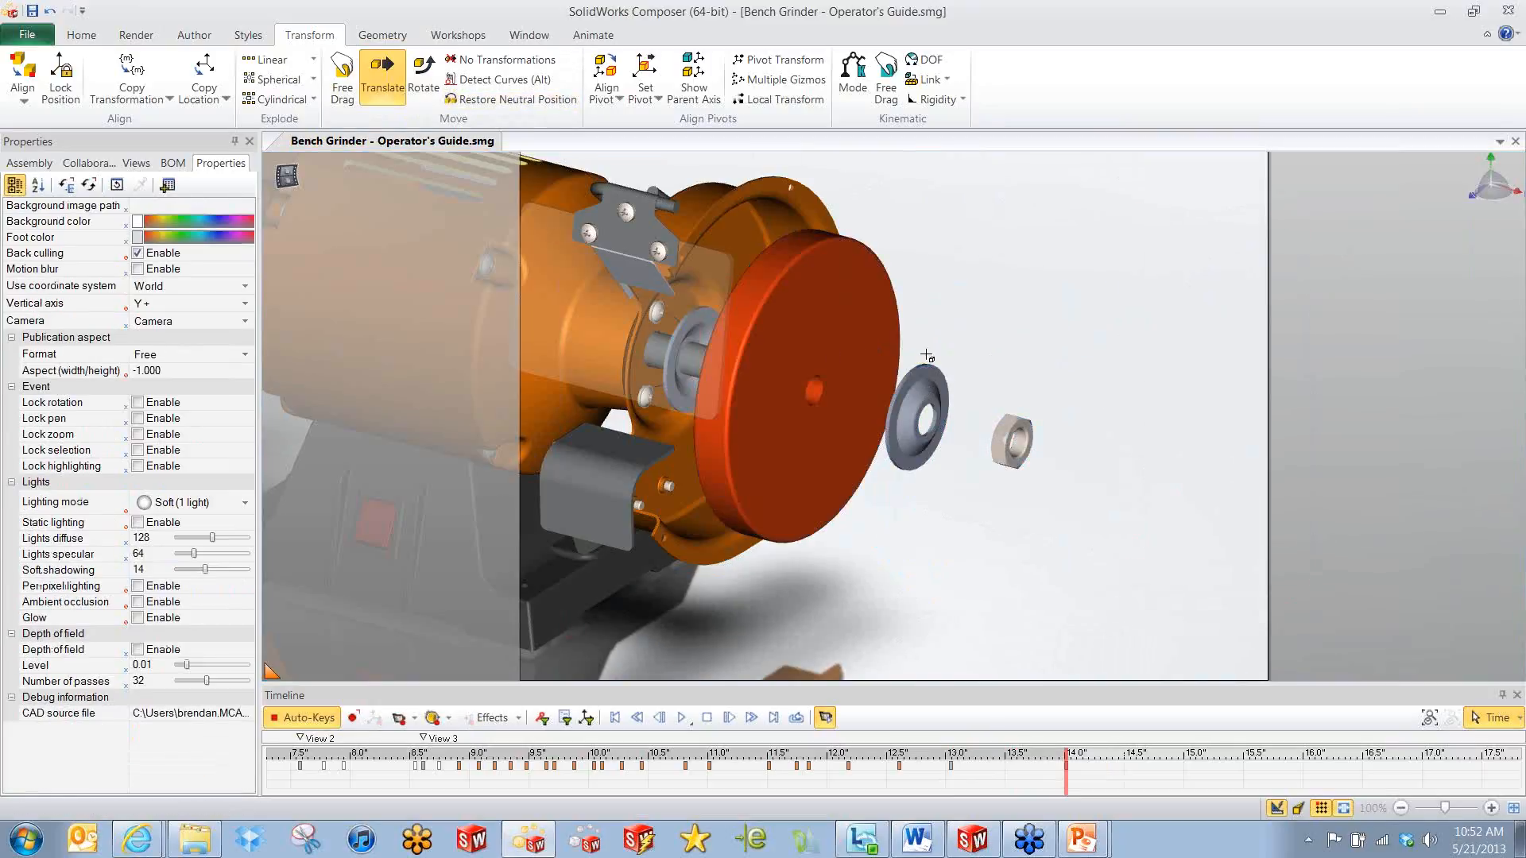
Select the wheel, both bushings and the nut, and restore their neutral positions at 14 seconds.
click(864, 785)
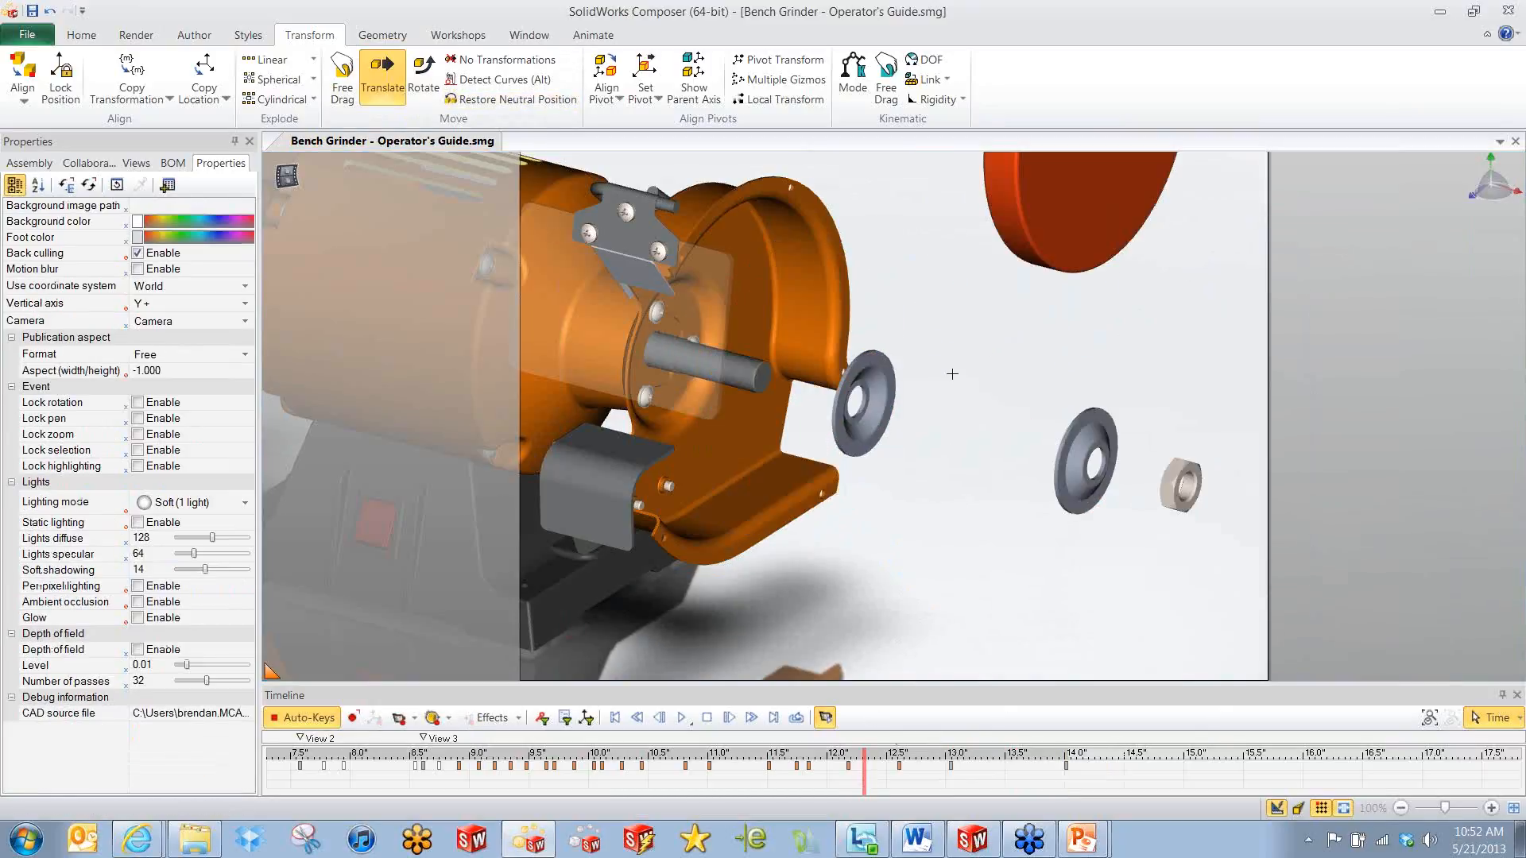
drag(872, 162, 1196, 568)
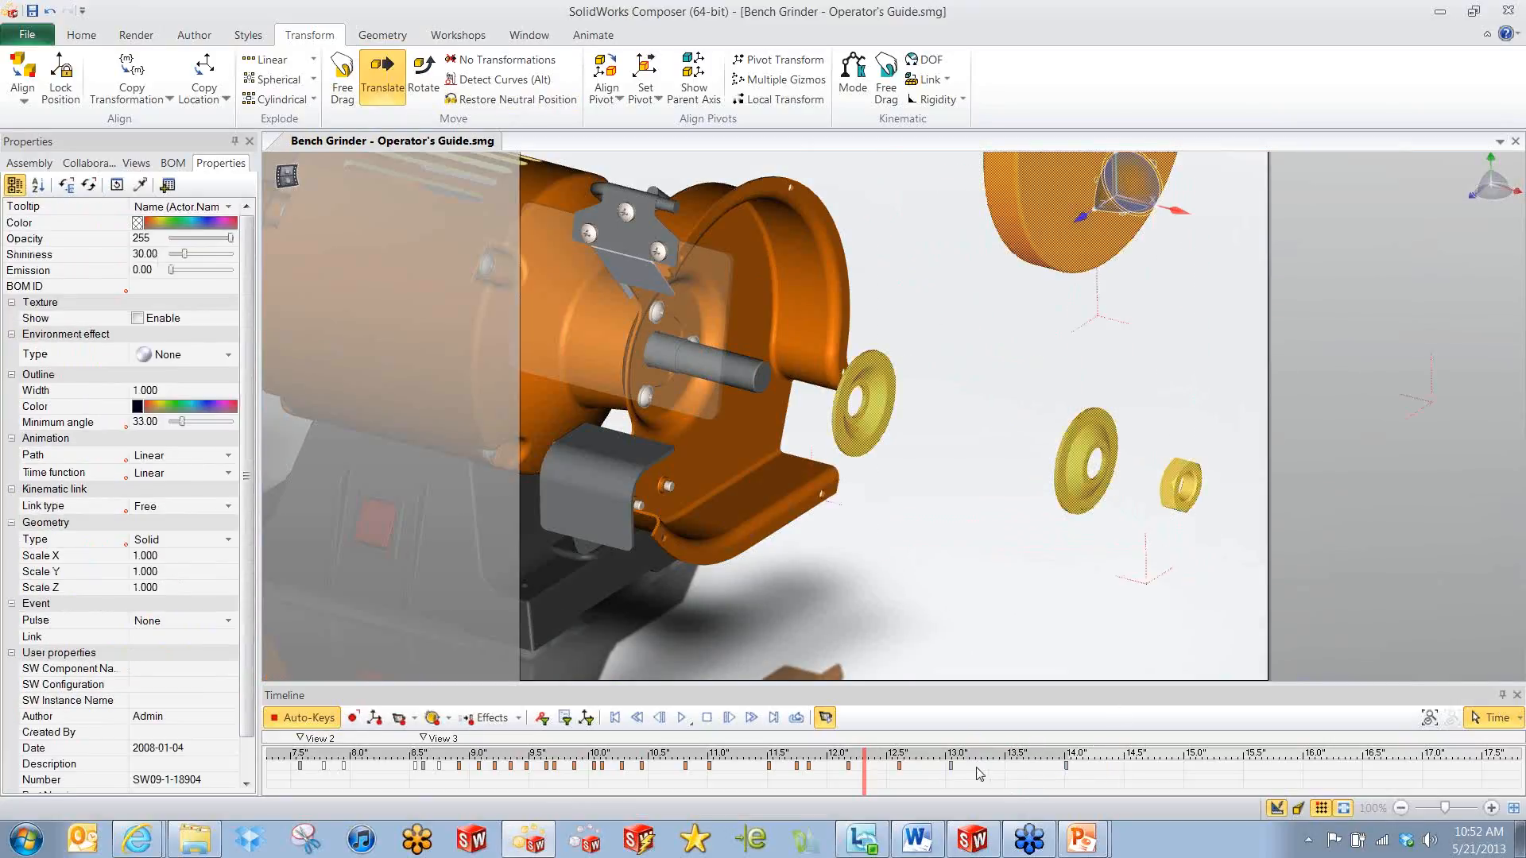
click(1067, 785)
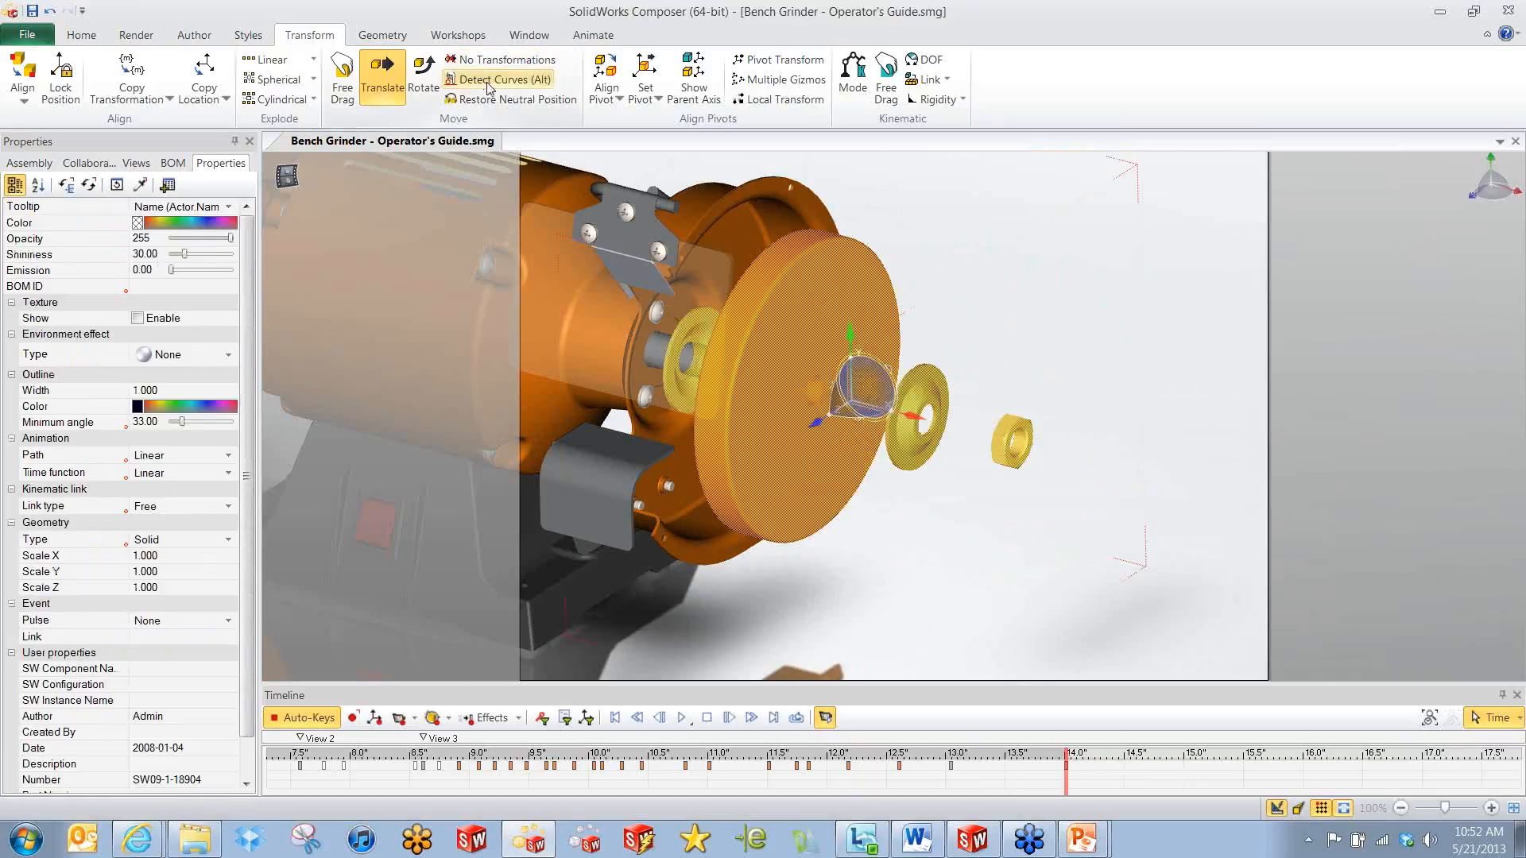
click(990, 320)
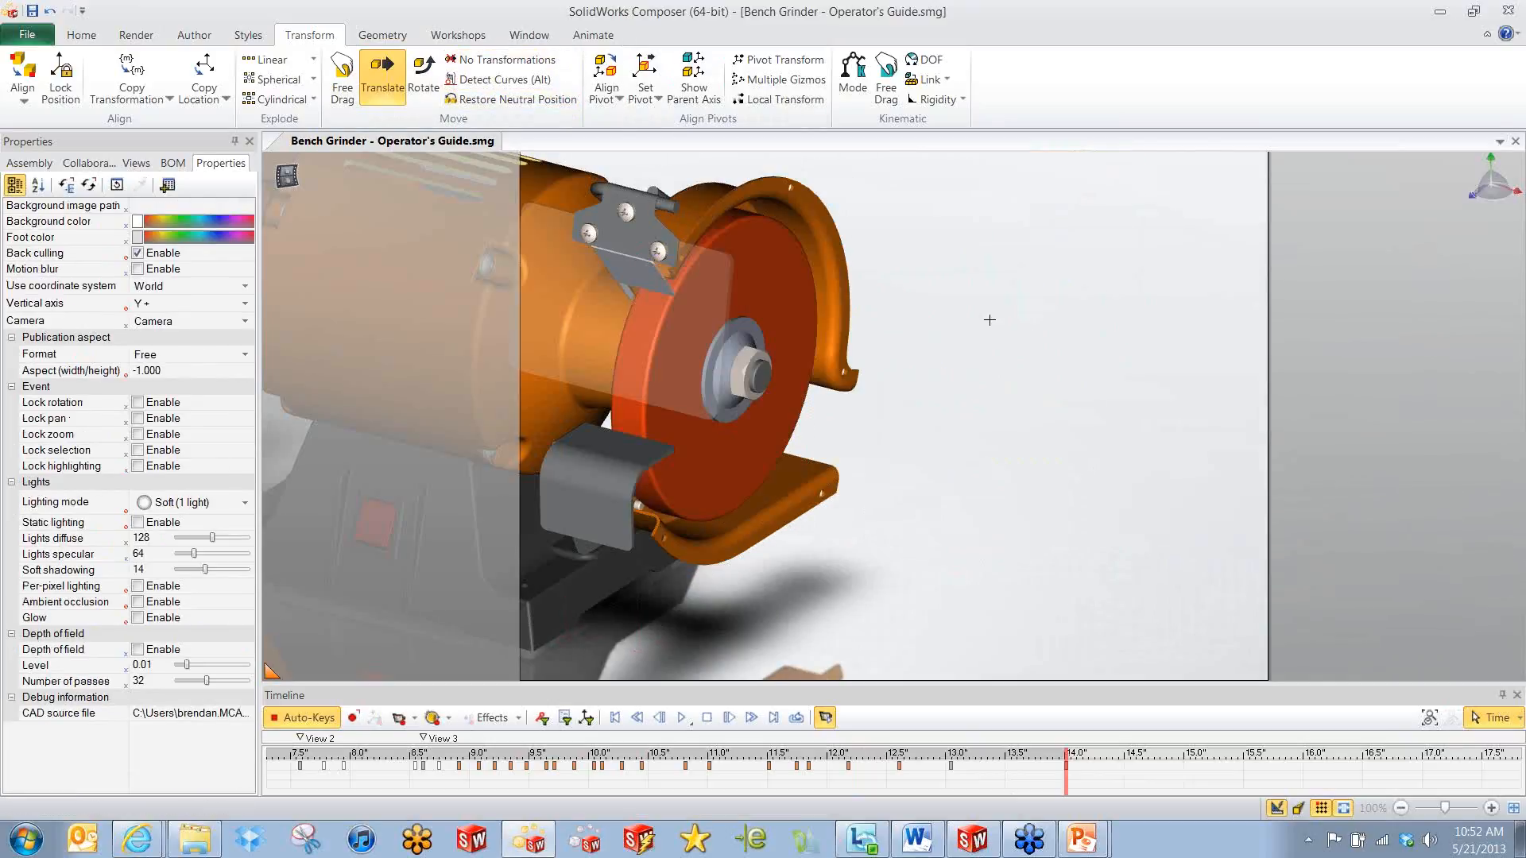
Rewind the animation and play the complete wheel replacement from the start.
click(932, 774)
click(614, 718)
click(682, 717)
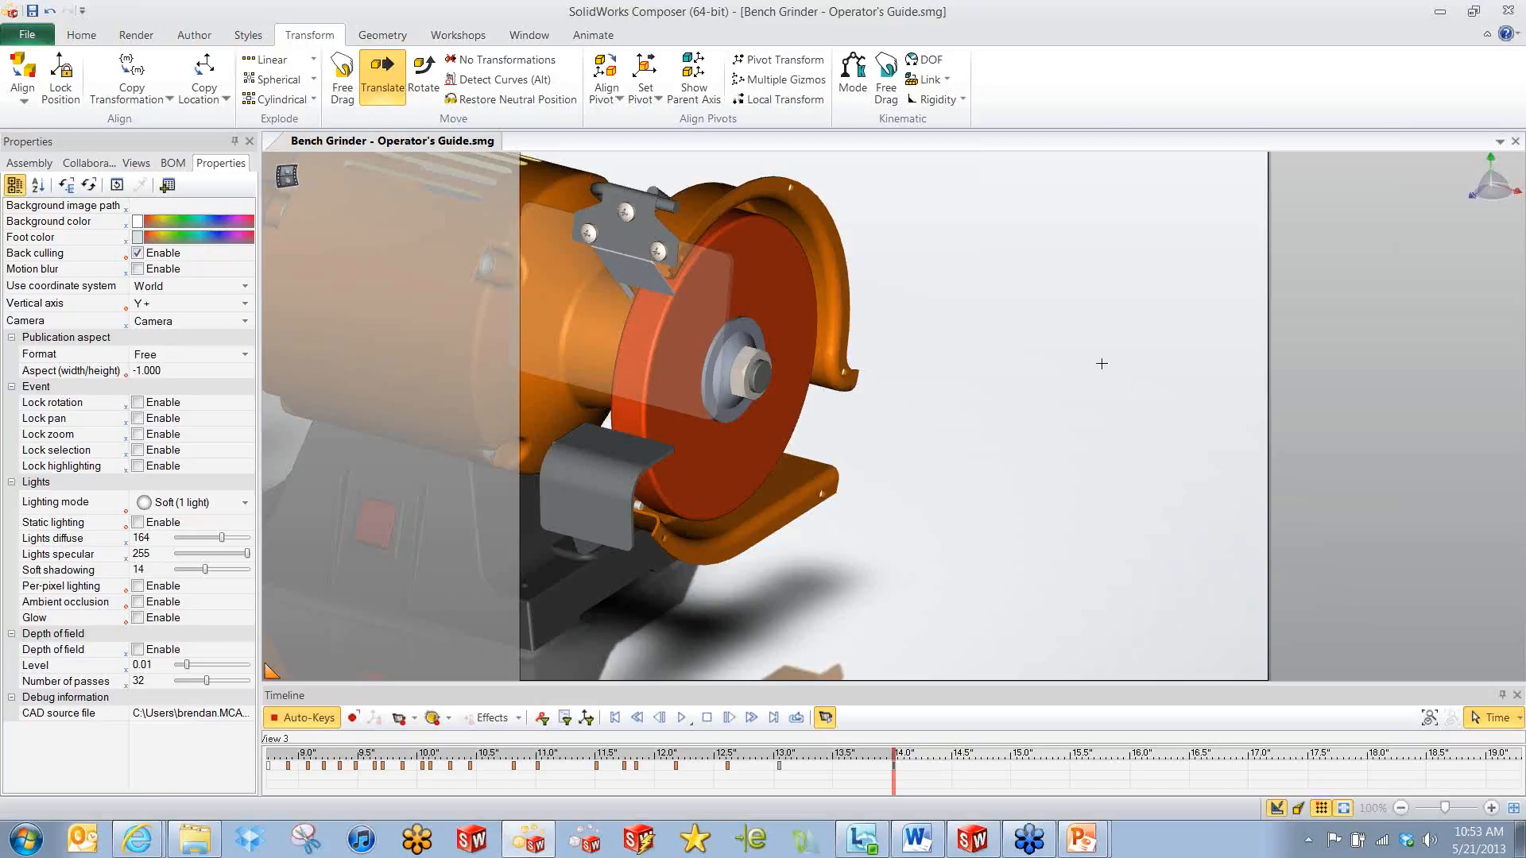
click(469, 35)
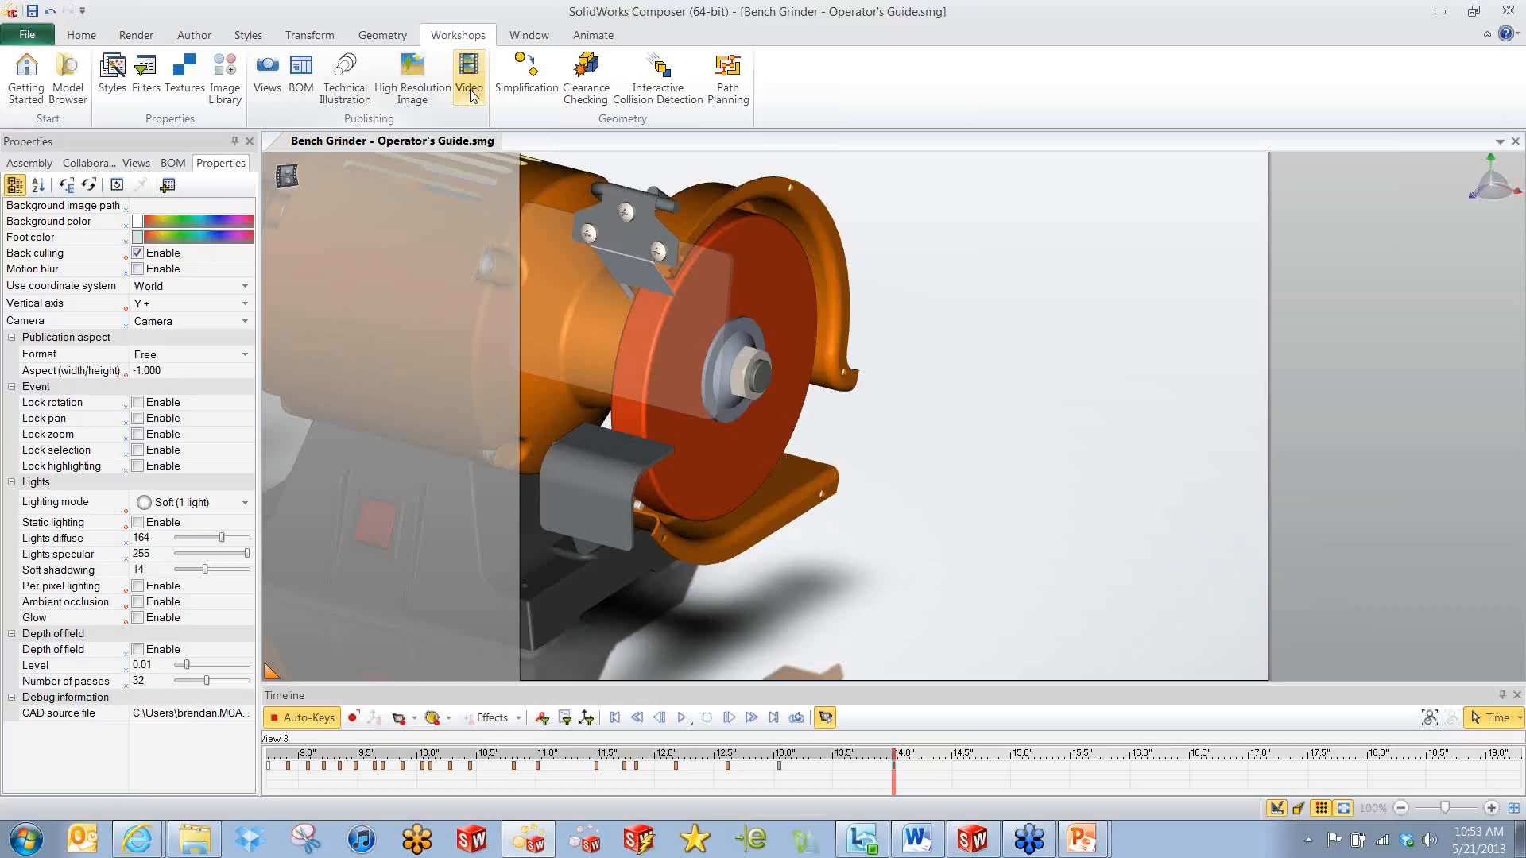
click(28, 36)
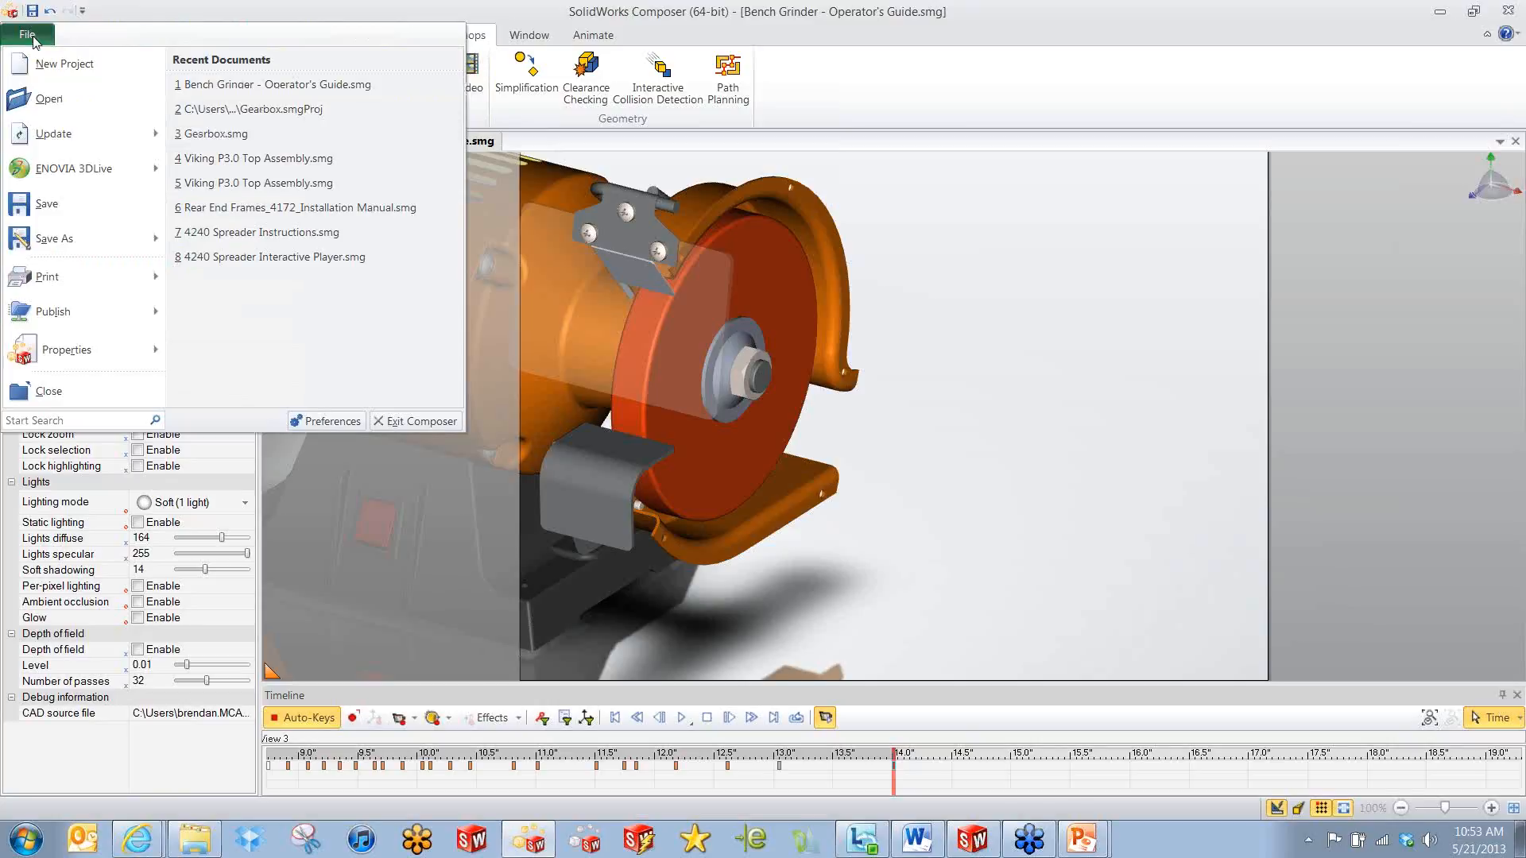
click(947, 266)
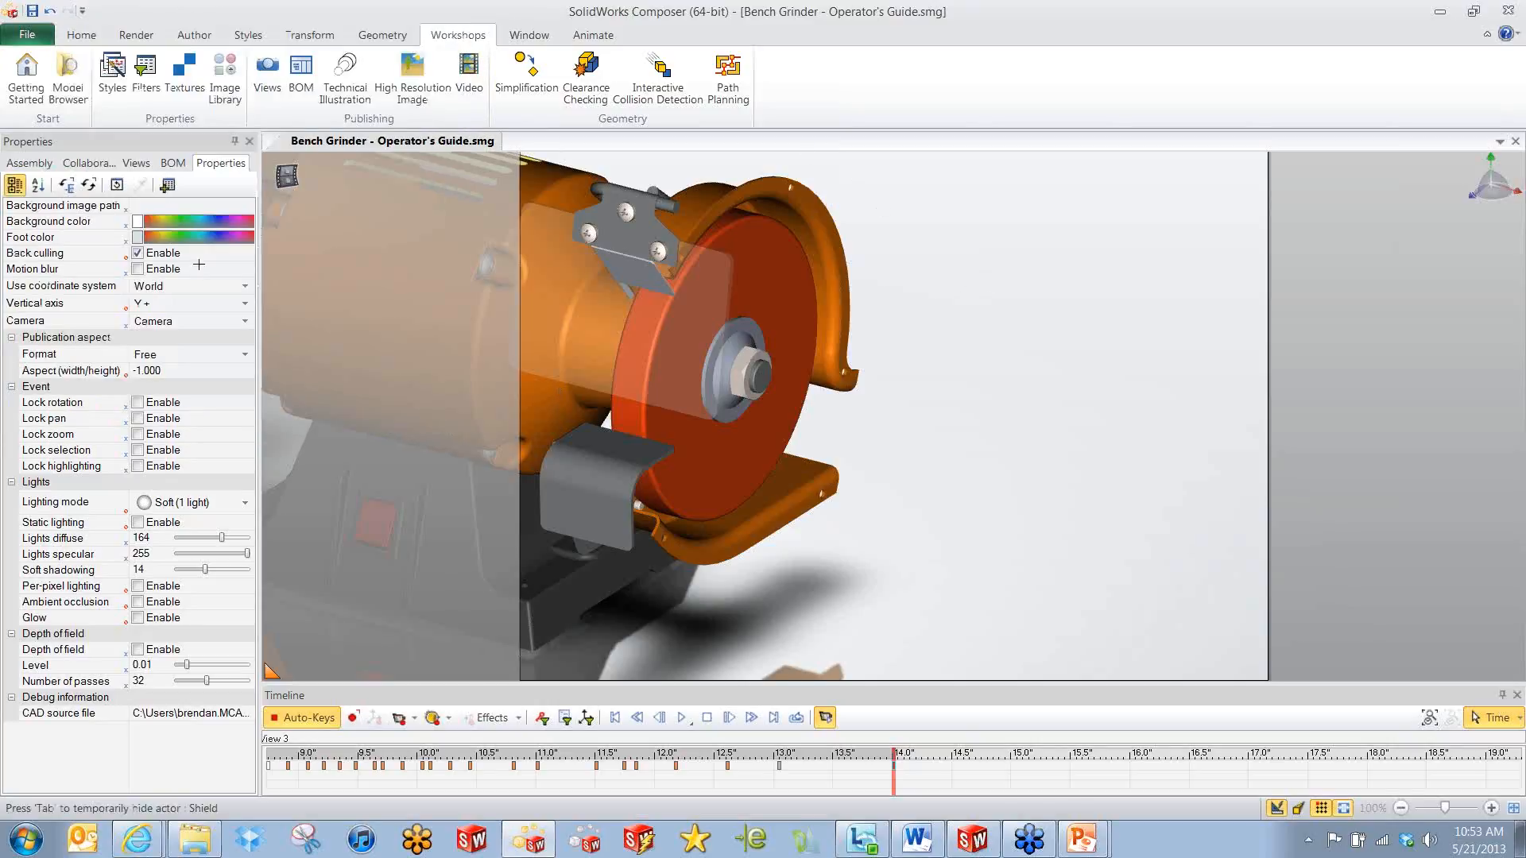
Activate View 1 and insert the full set of navigation buttons centered beneath the grinder.
click(137, 162)
click(73, 258)
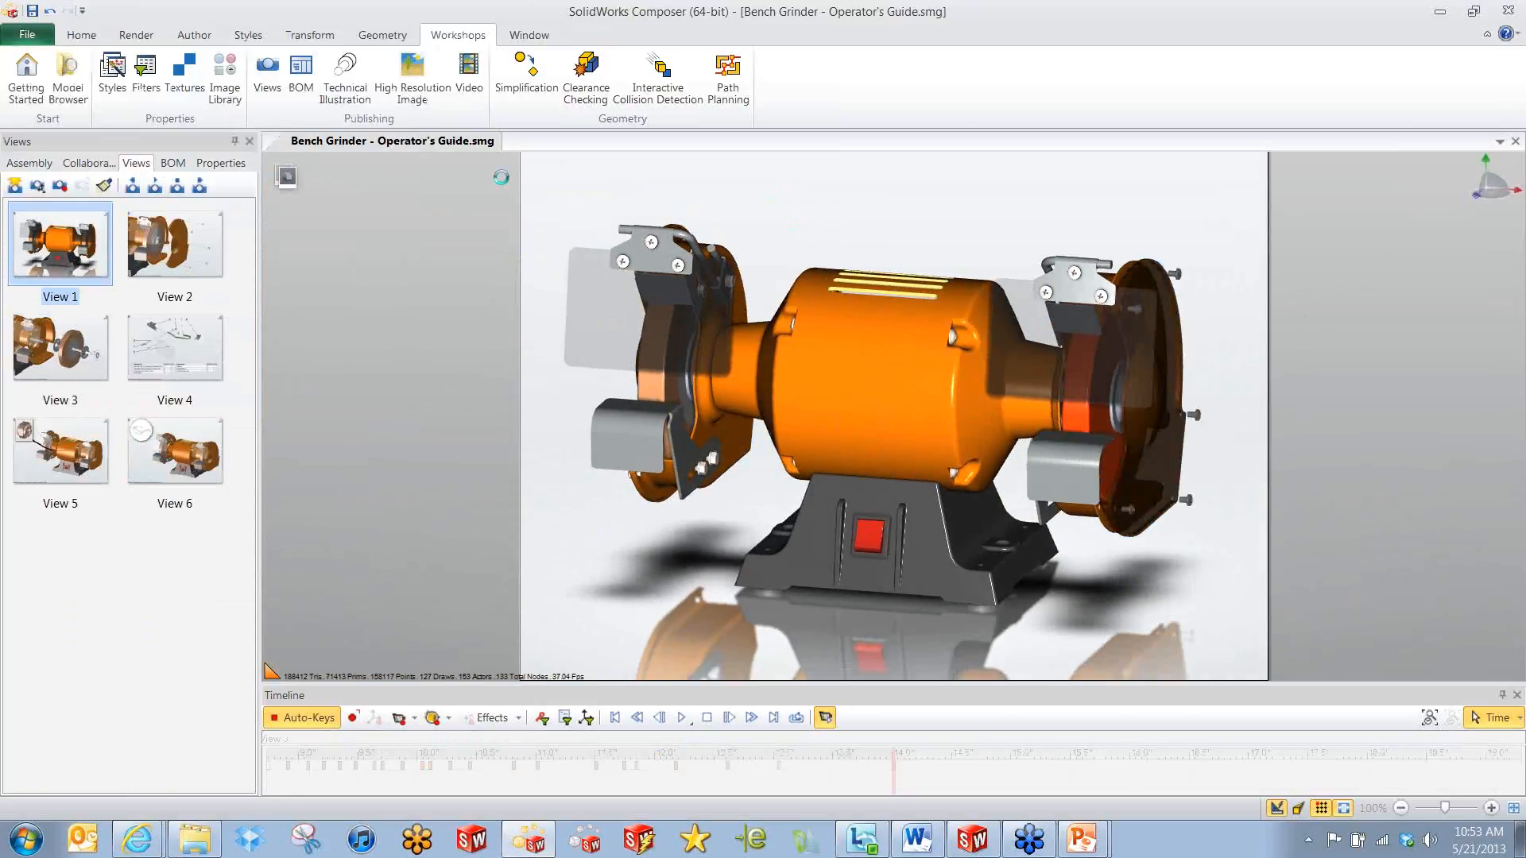
click(194, 35)
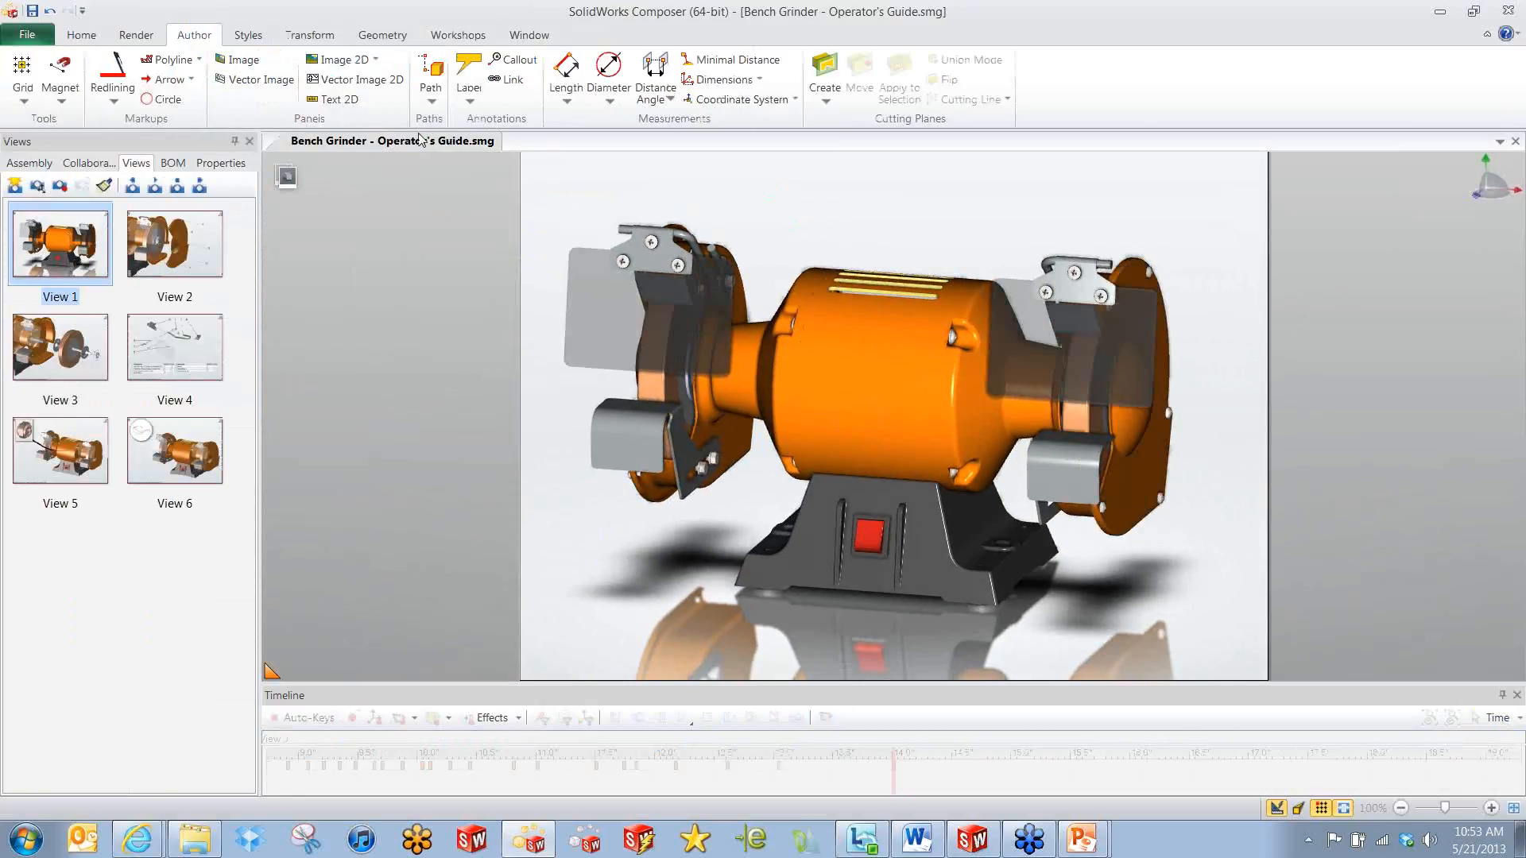
click(375, 61)
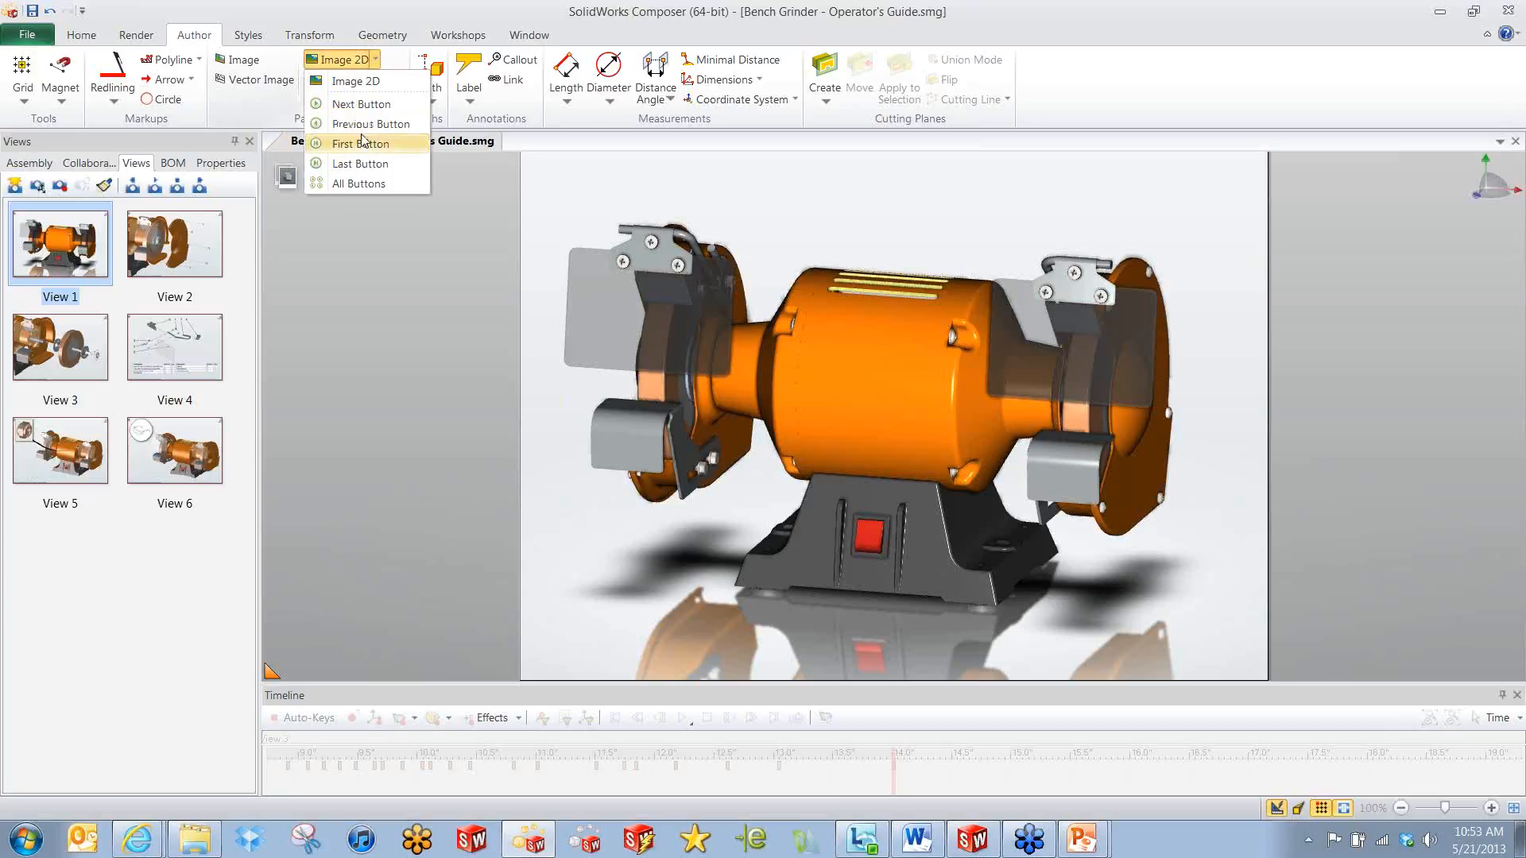
click(365, 185)
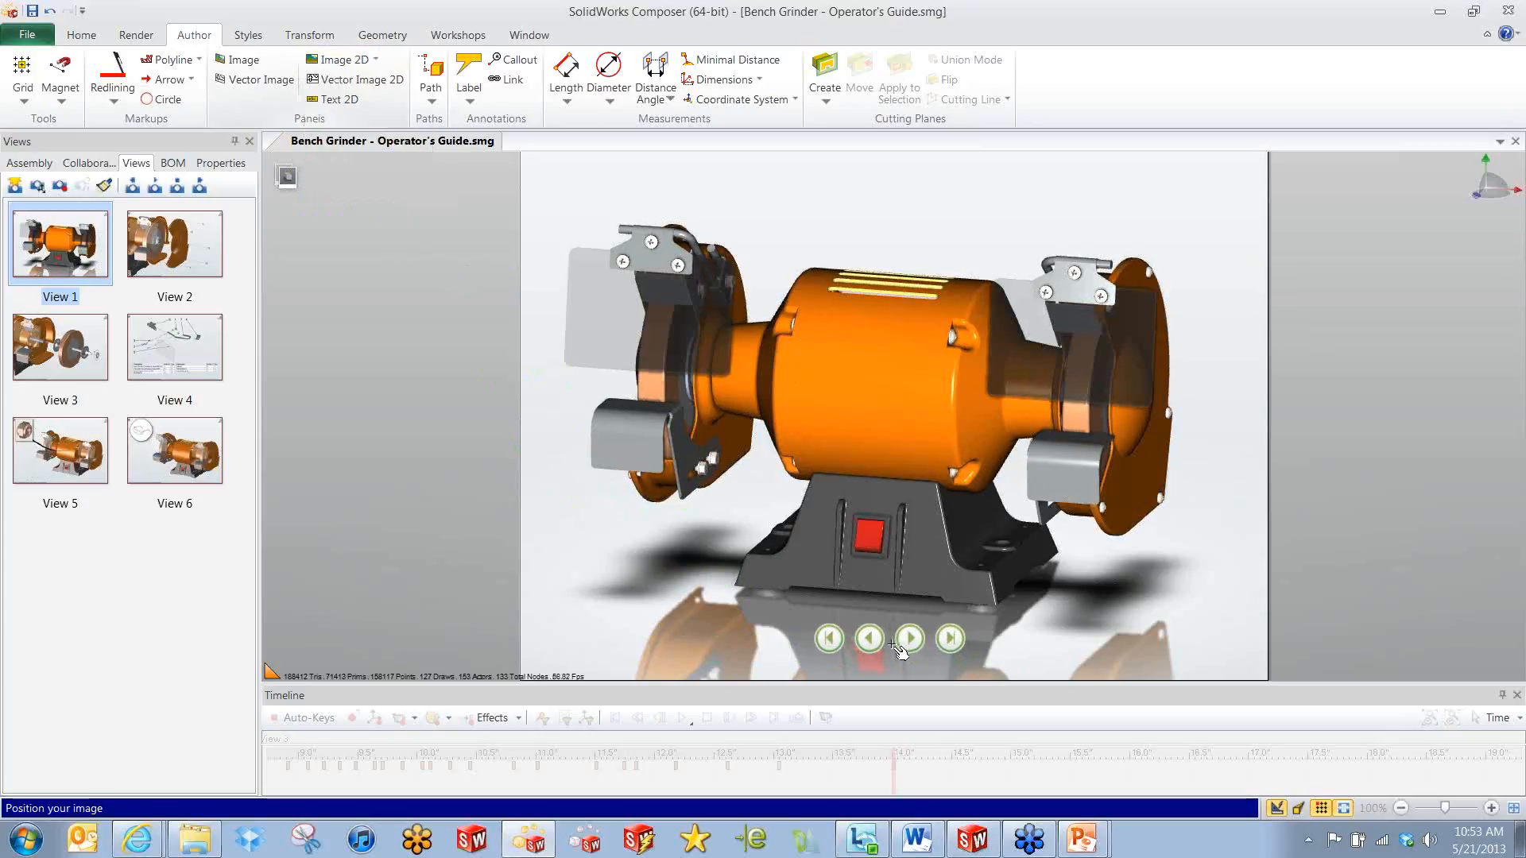
click(900, 649)
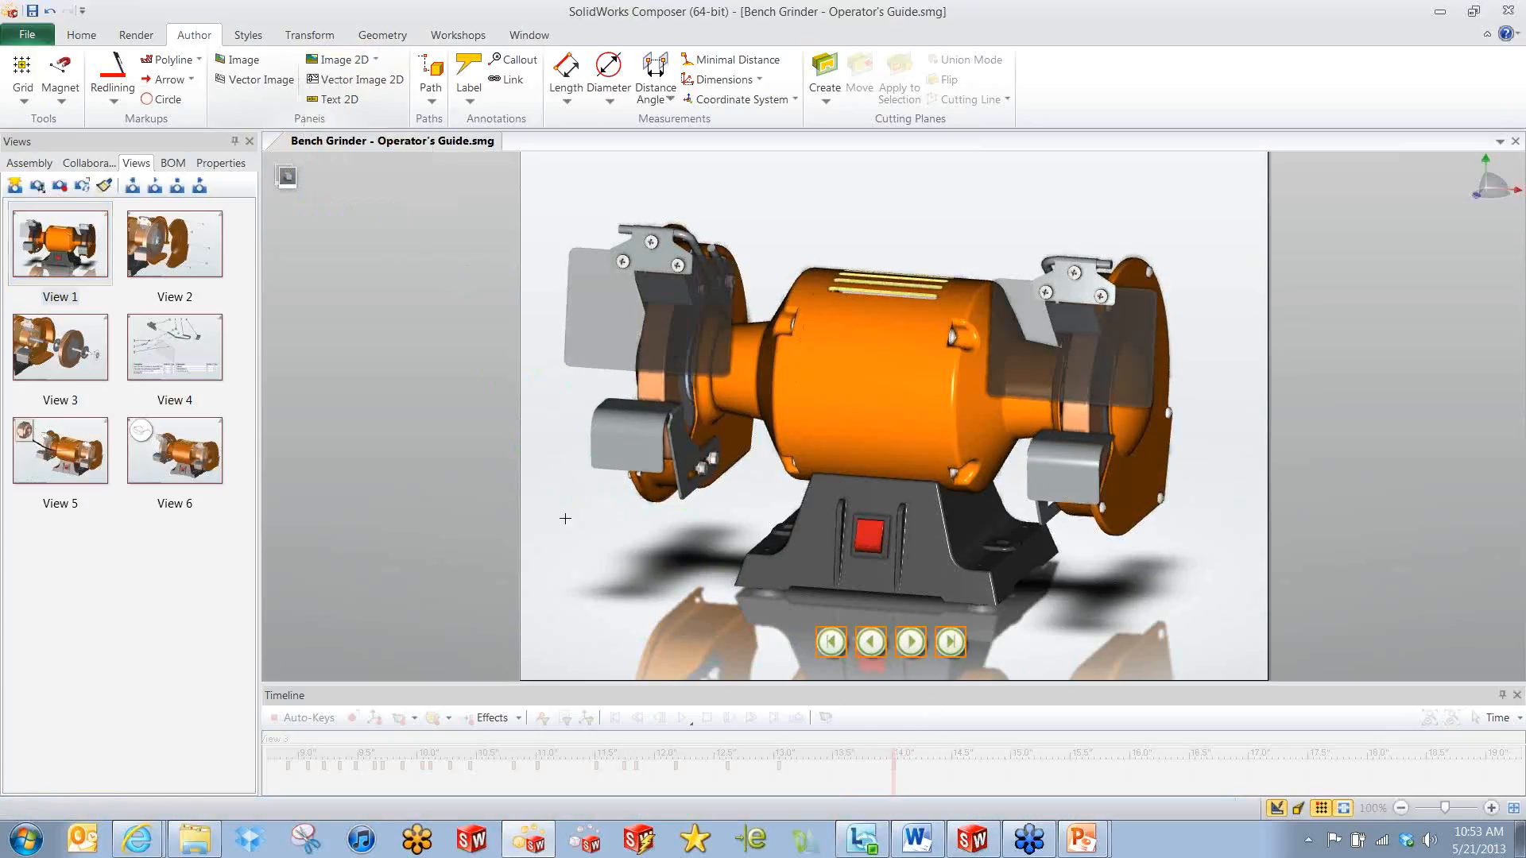
Update View 1 through View 6 with the selected navigation buttons and check them in View 2 before returning to View 1.
click(545, 501)
click(828, 637)
click(67, 248)
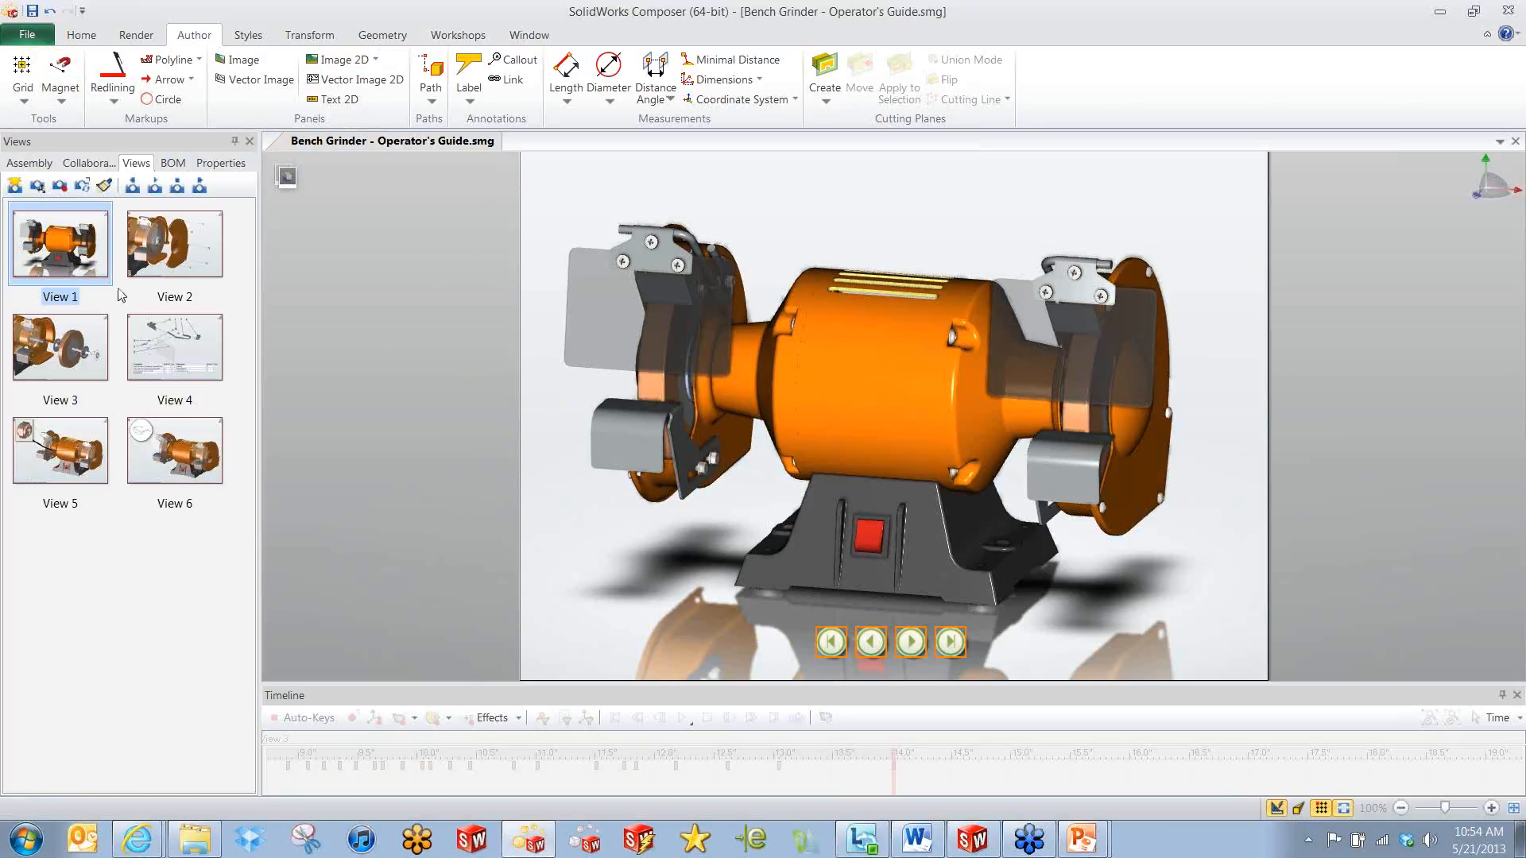
shift+click(184, 466)
click(82, 185)
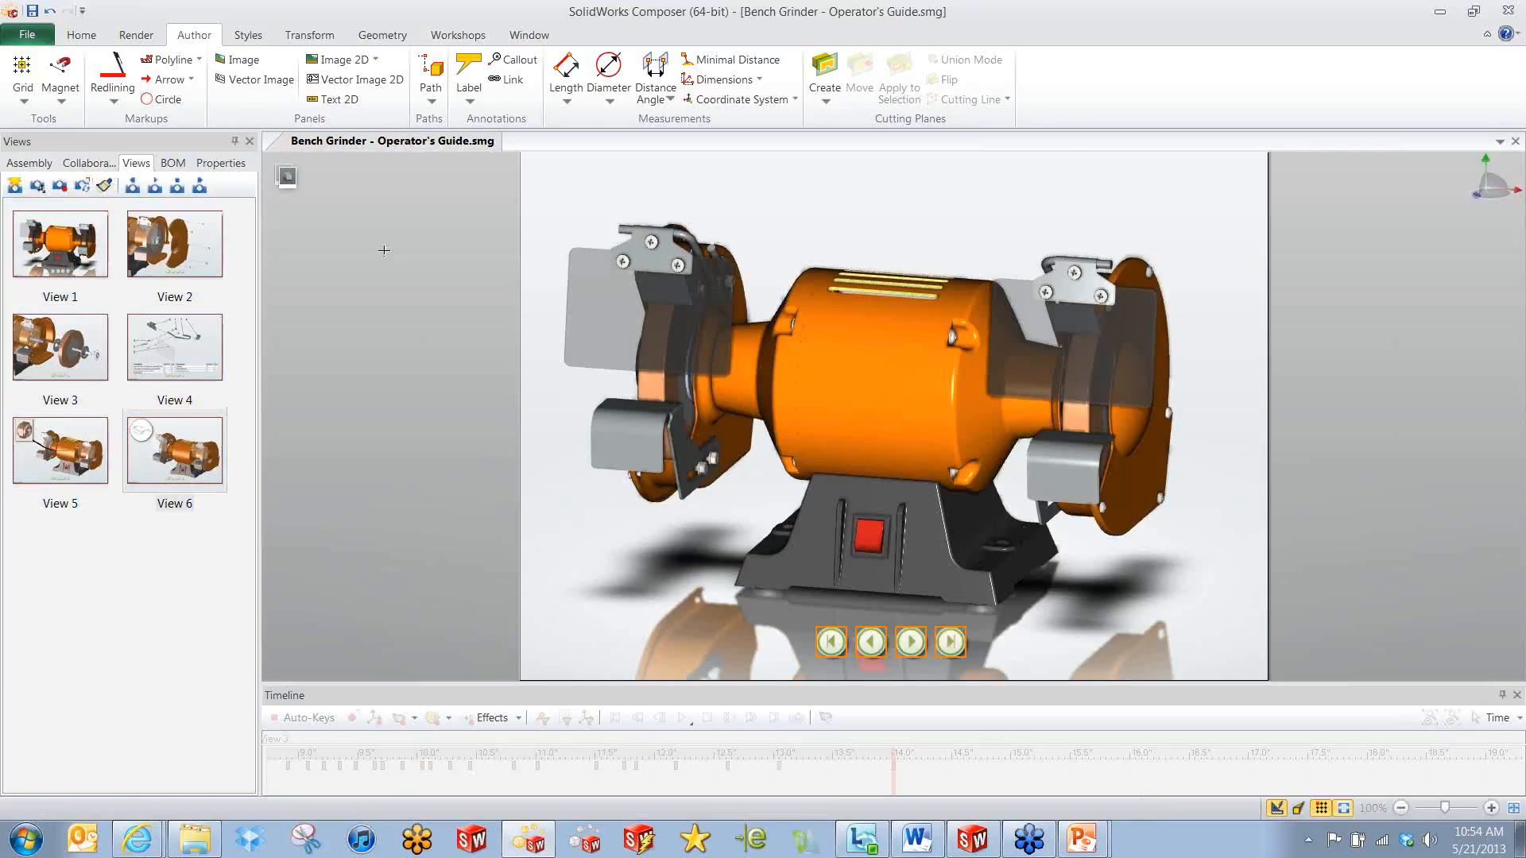
click(198, 245)
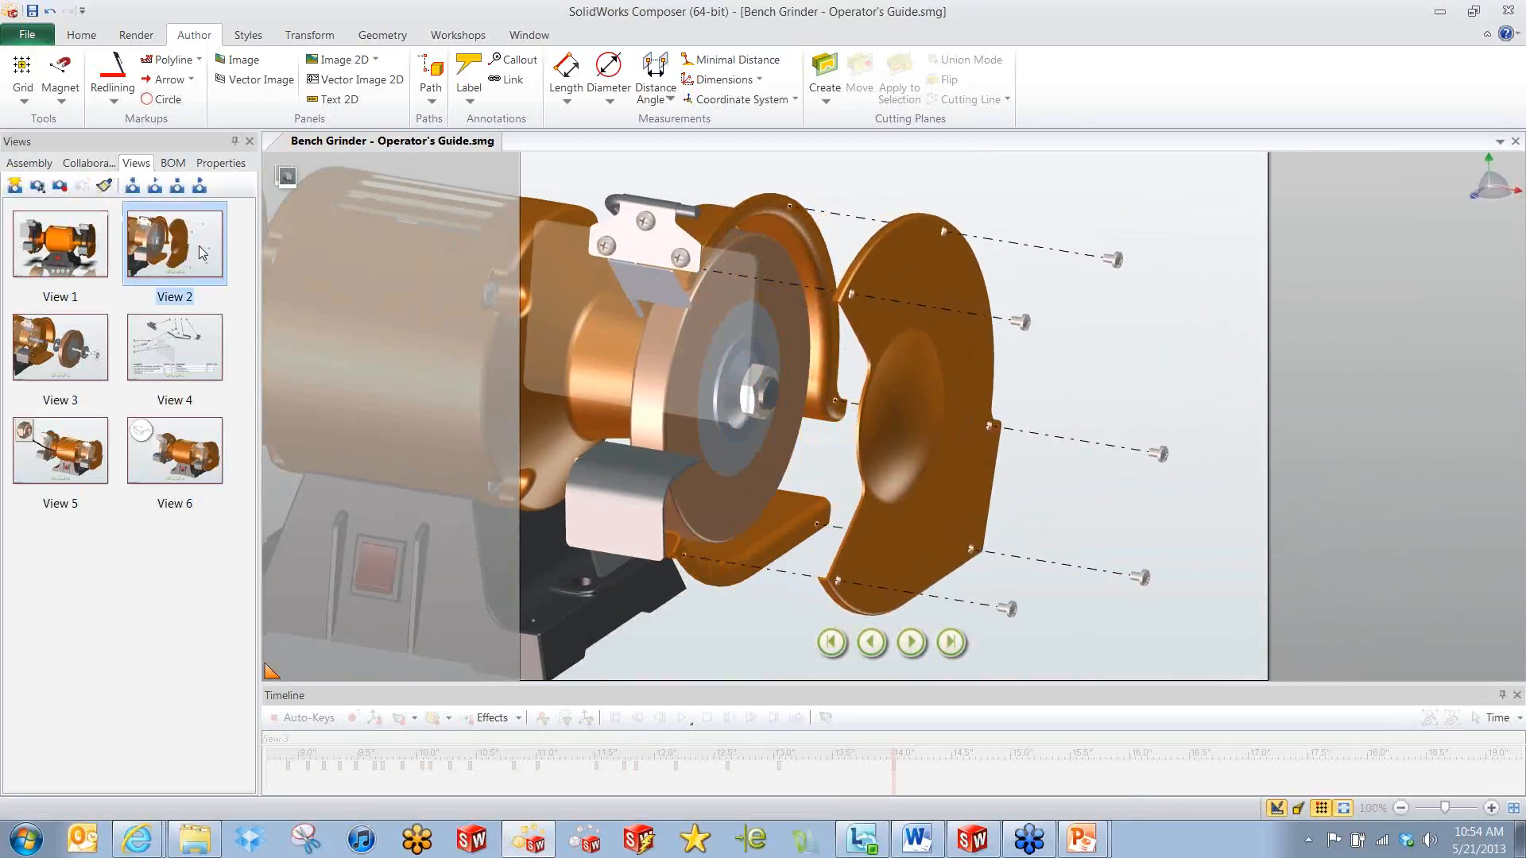
click(57, 272)
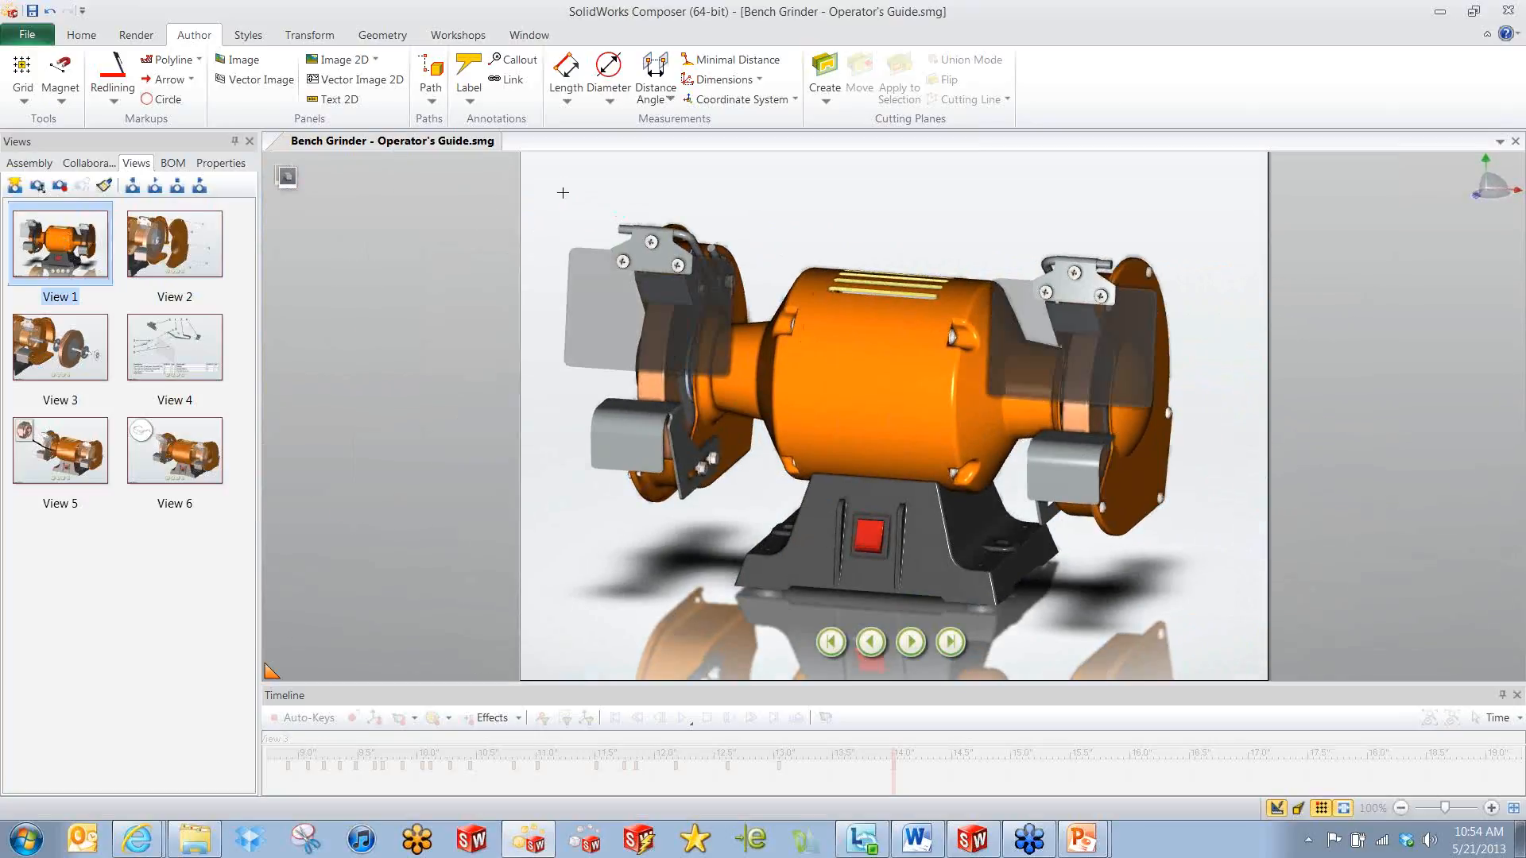
Start publishing the operator's guide to HTML and review its Security and Right Manager options.
click(51, 35)
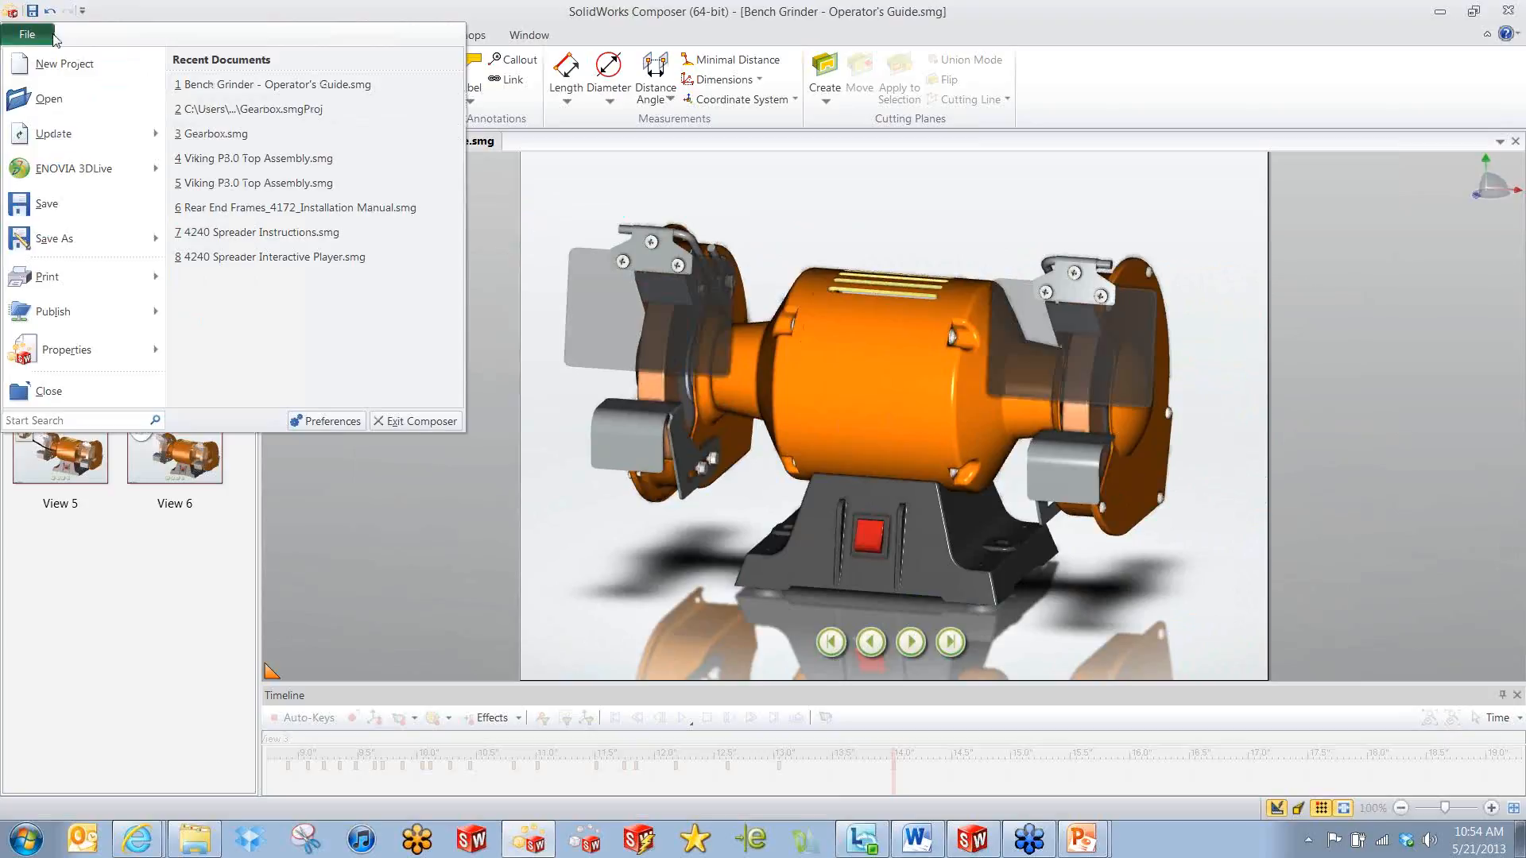
mouse_move(68, 248)
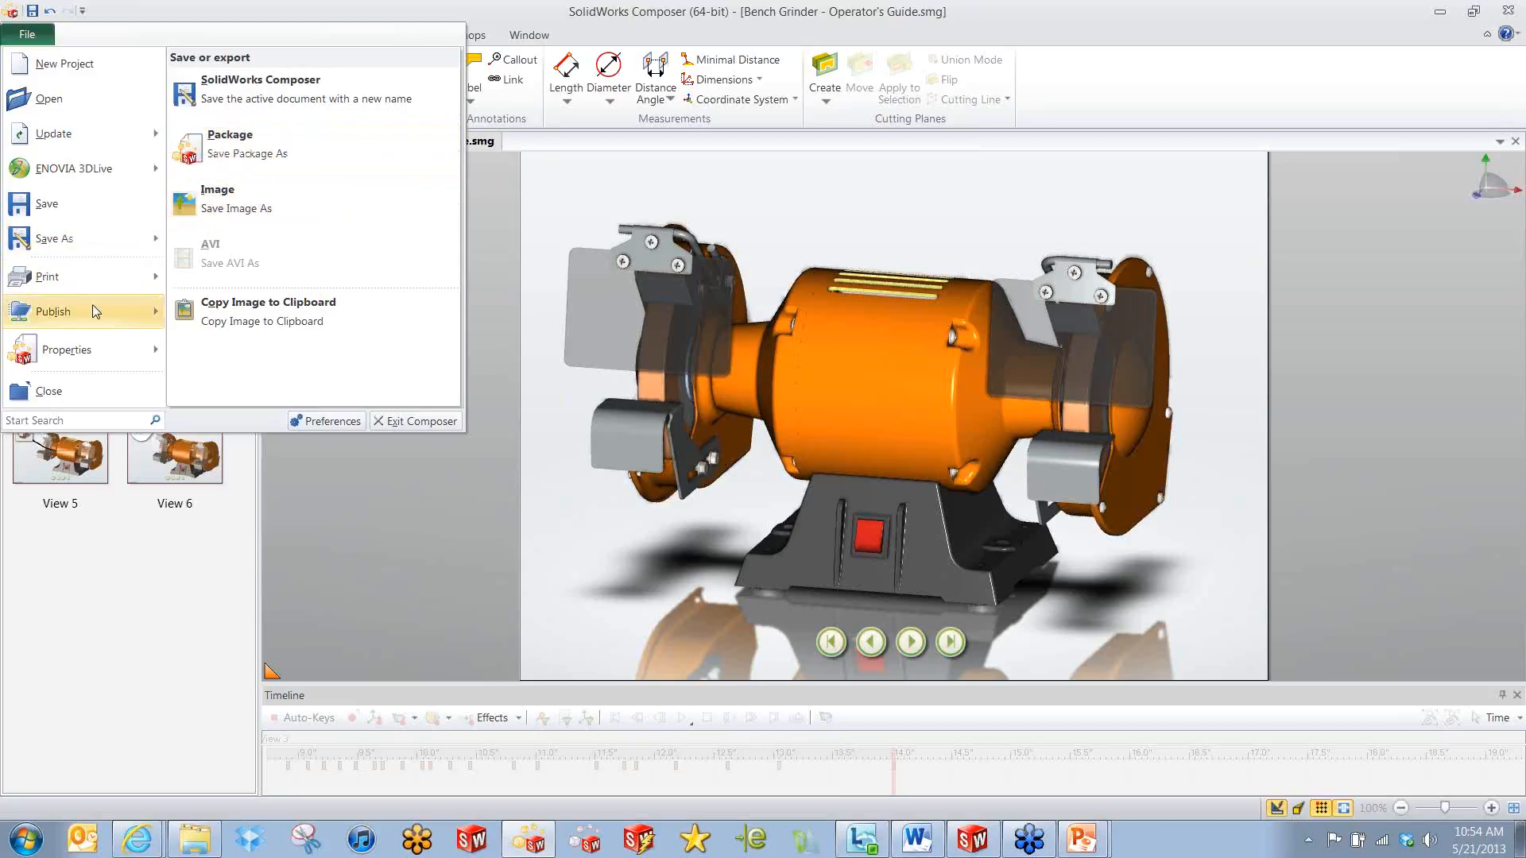
mouse_move(95, 311)
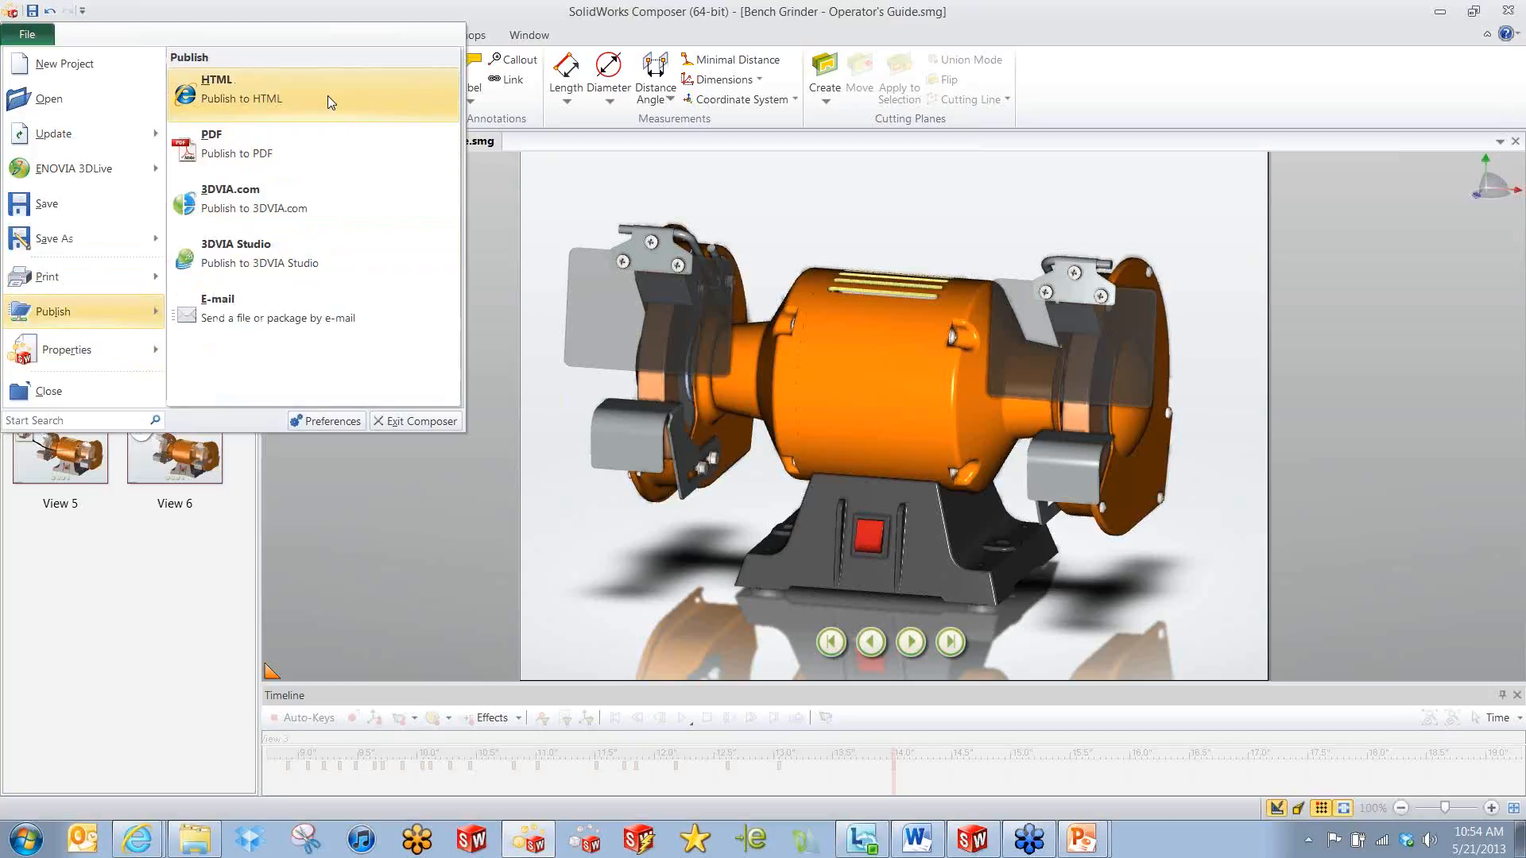
click(232, 103)
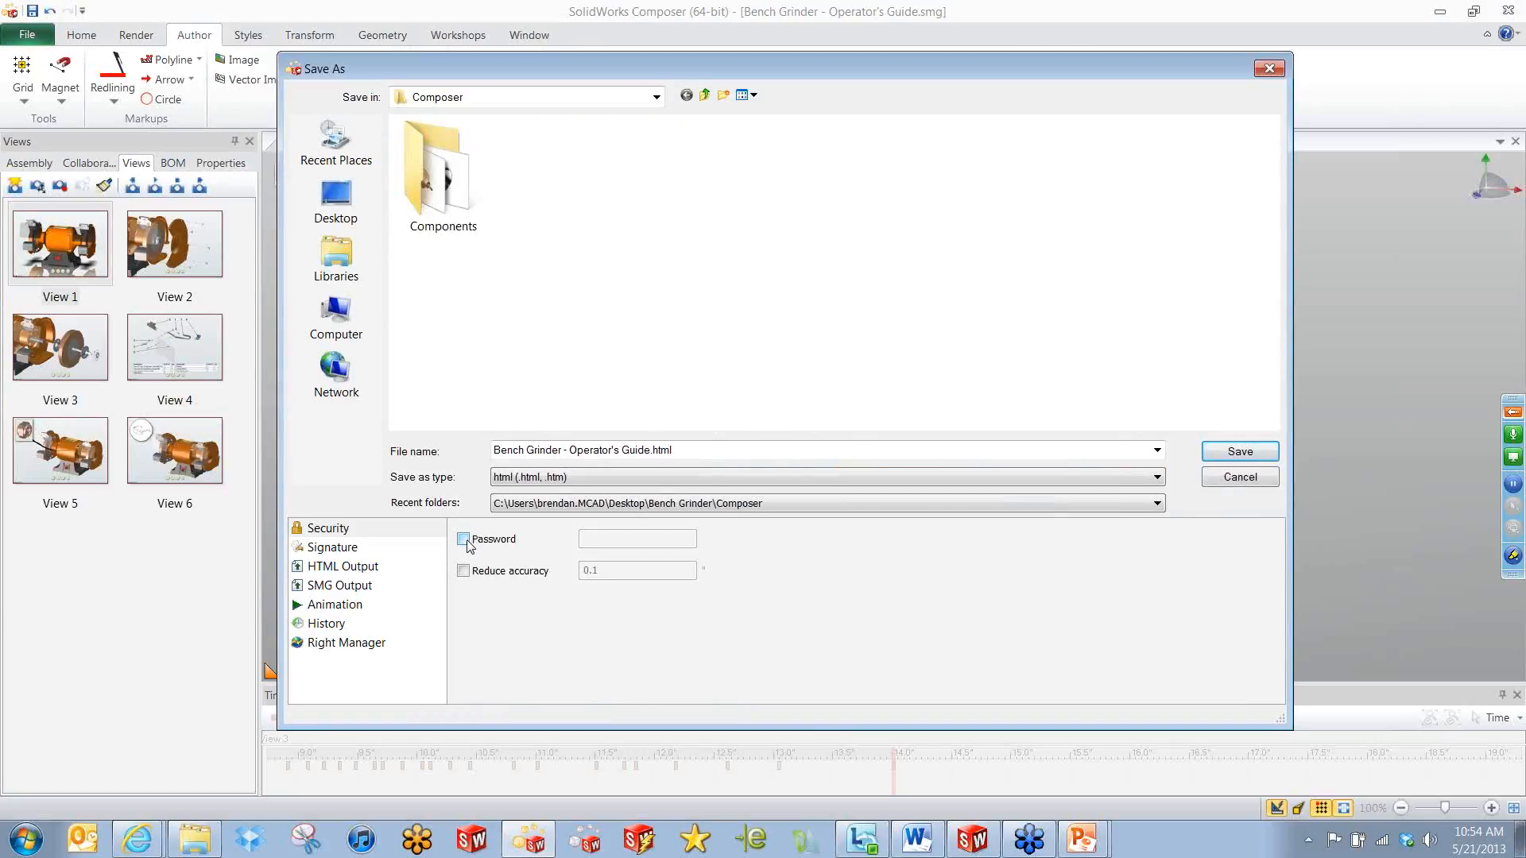
click(358, 643)
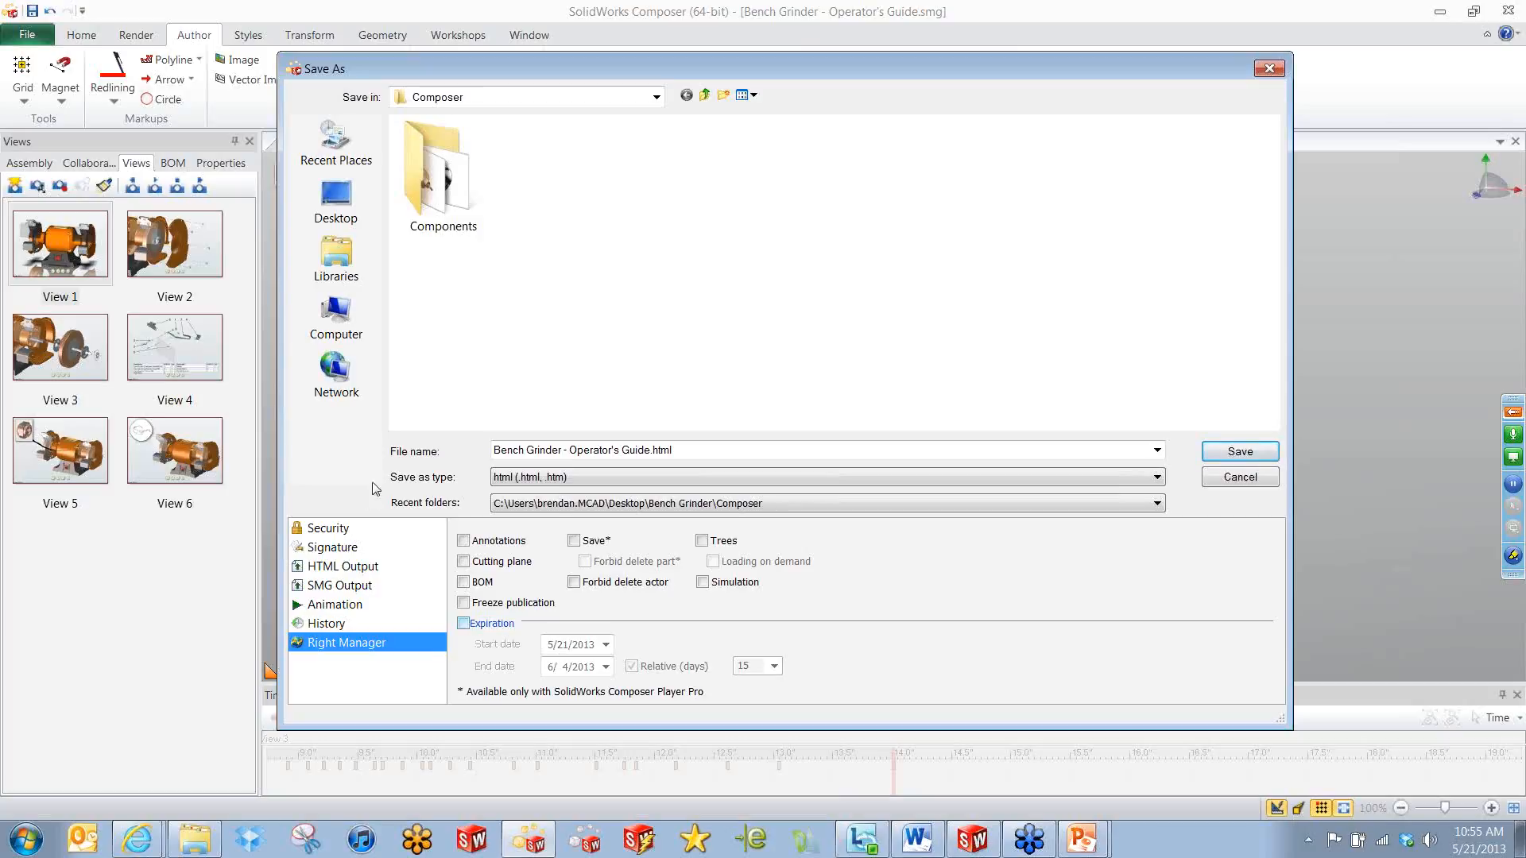
Choose the Simple HTML output profile and save Bench Grinder - Operator's Guide.html to the Desktop.
click(343, 566)
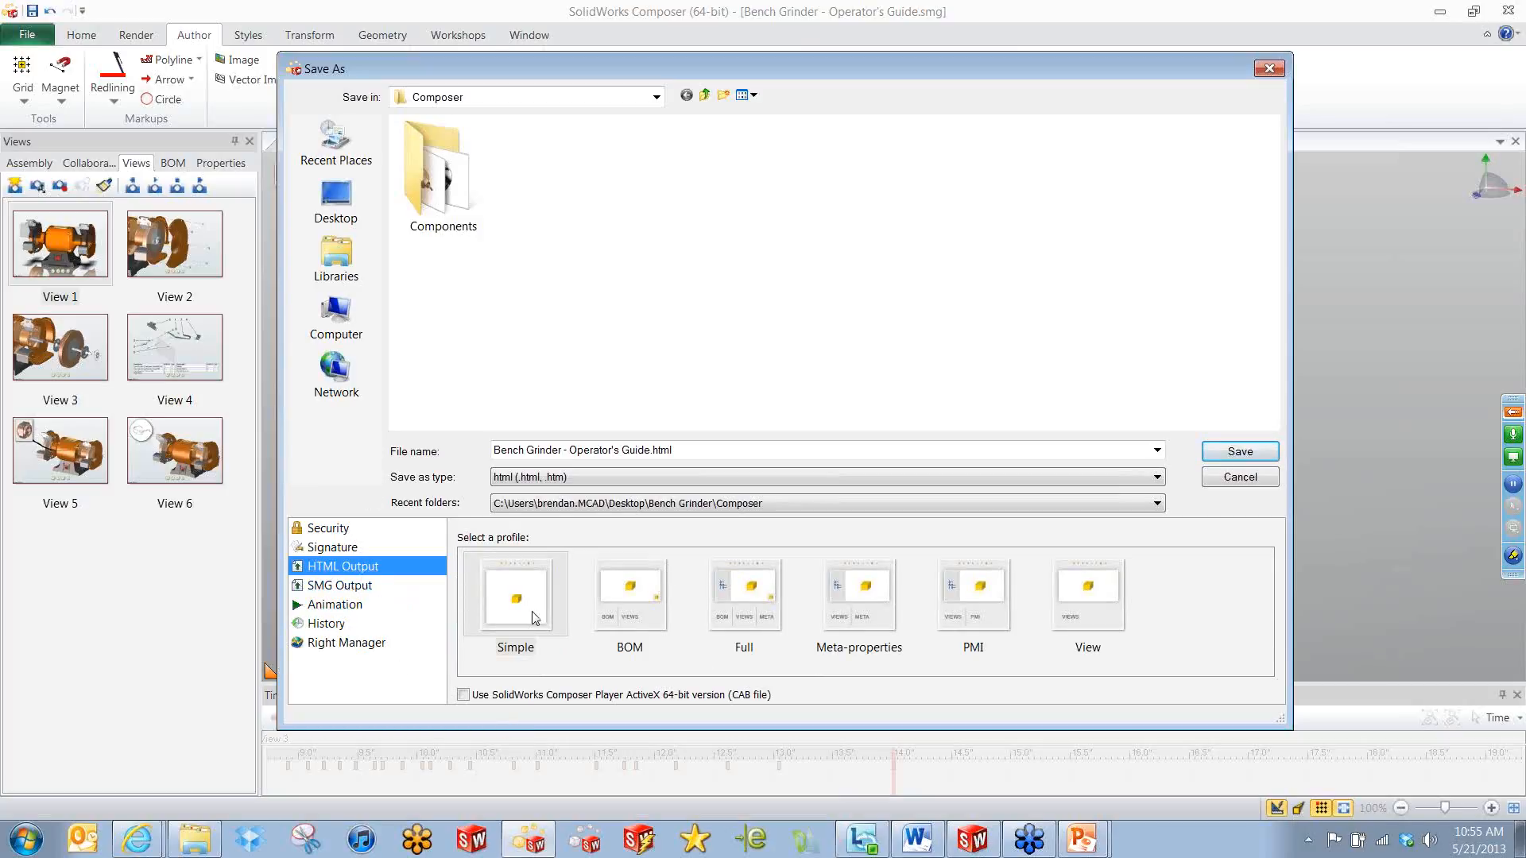
click(637, 606)
click(748, 622)
click(861, 604)
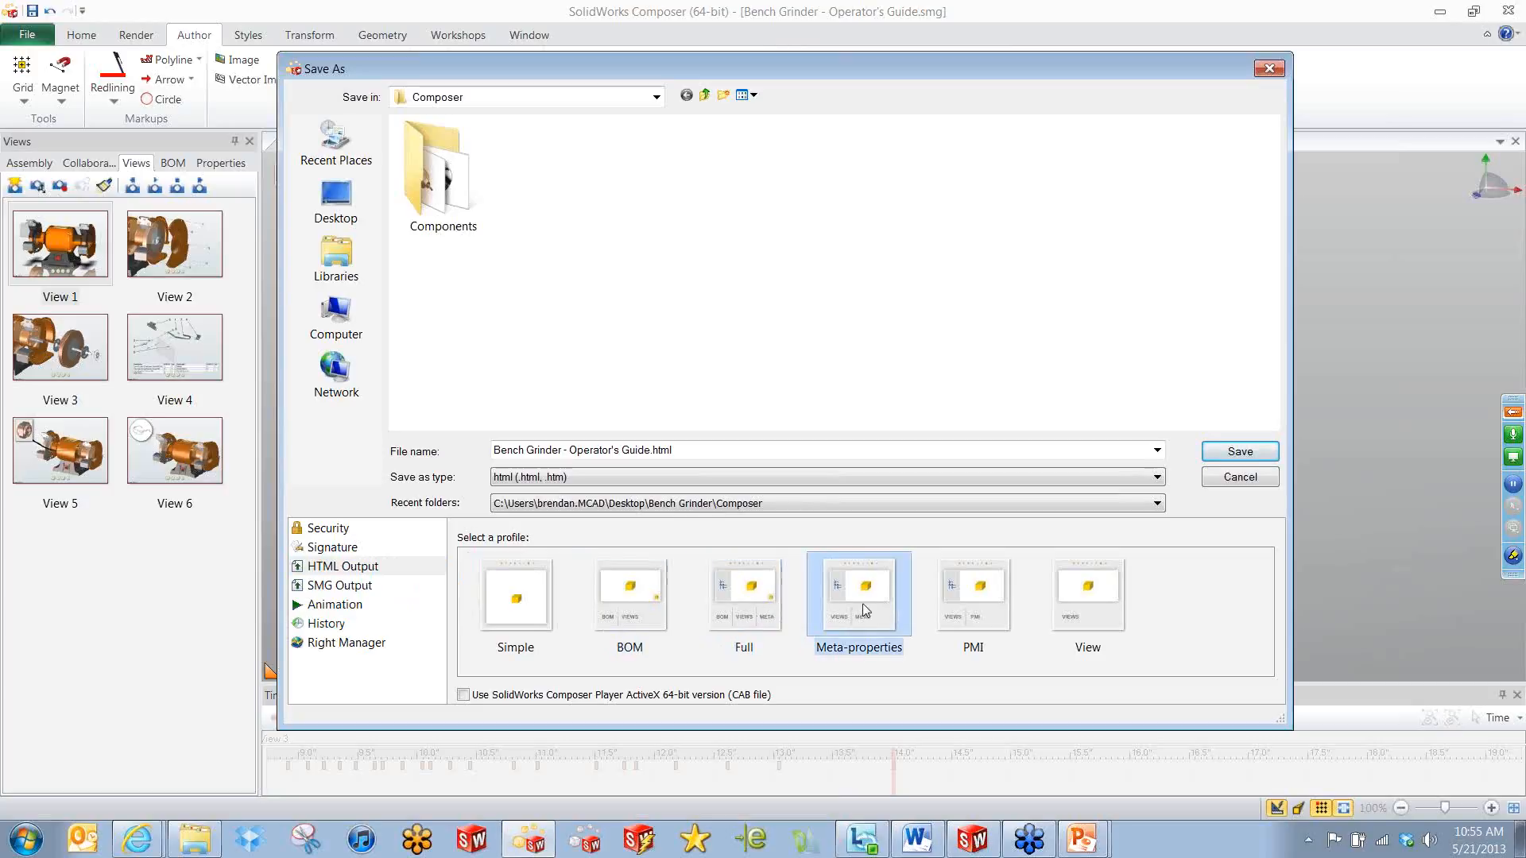
click(534, 606)
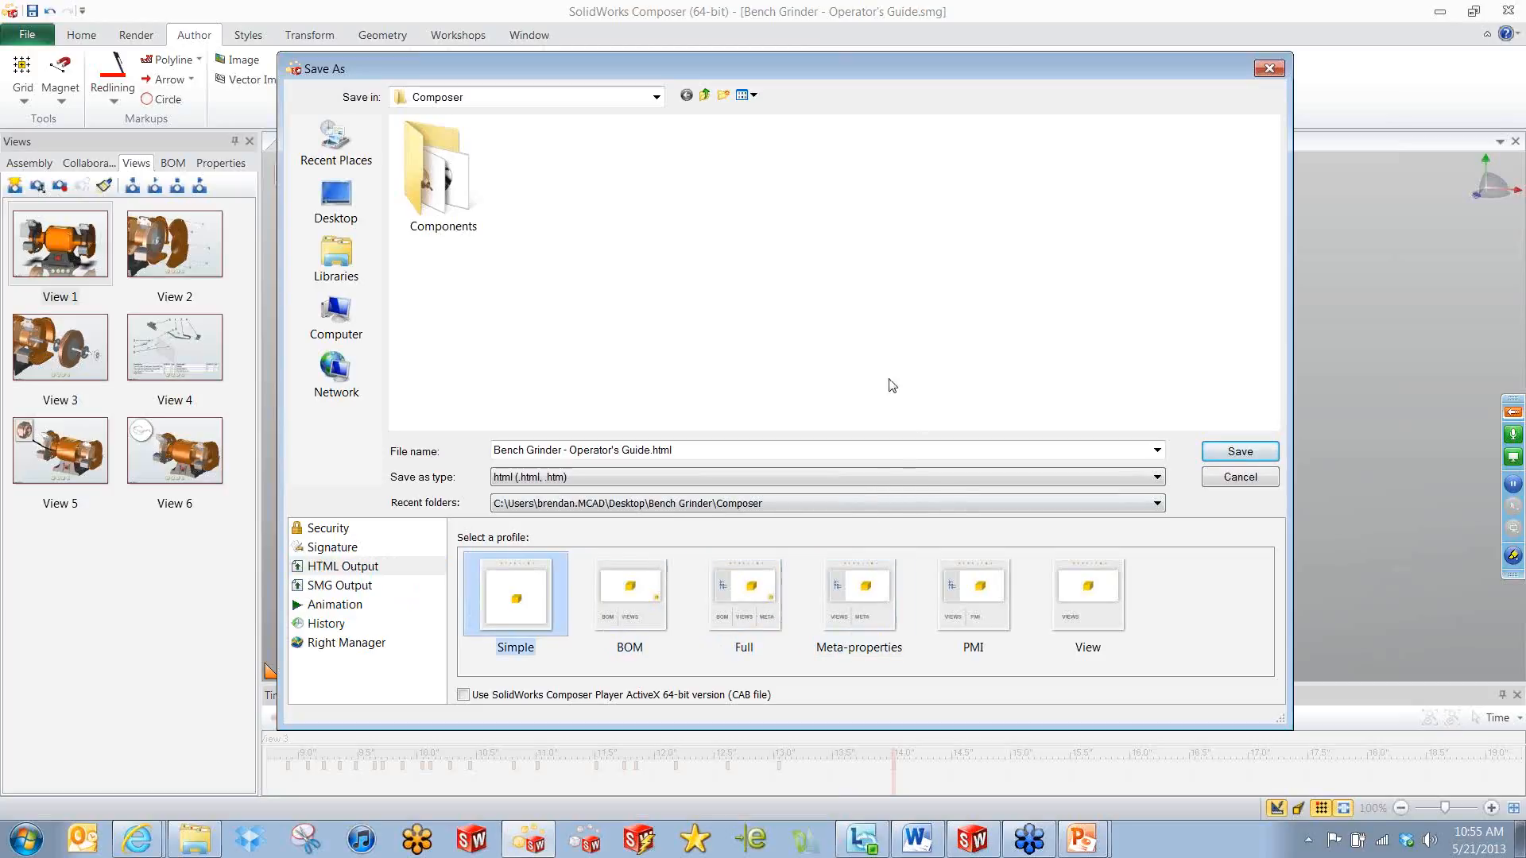
click(336, 205)
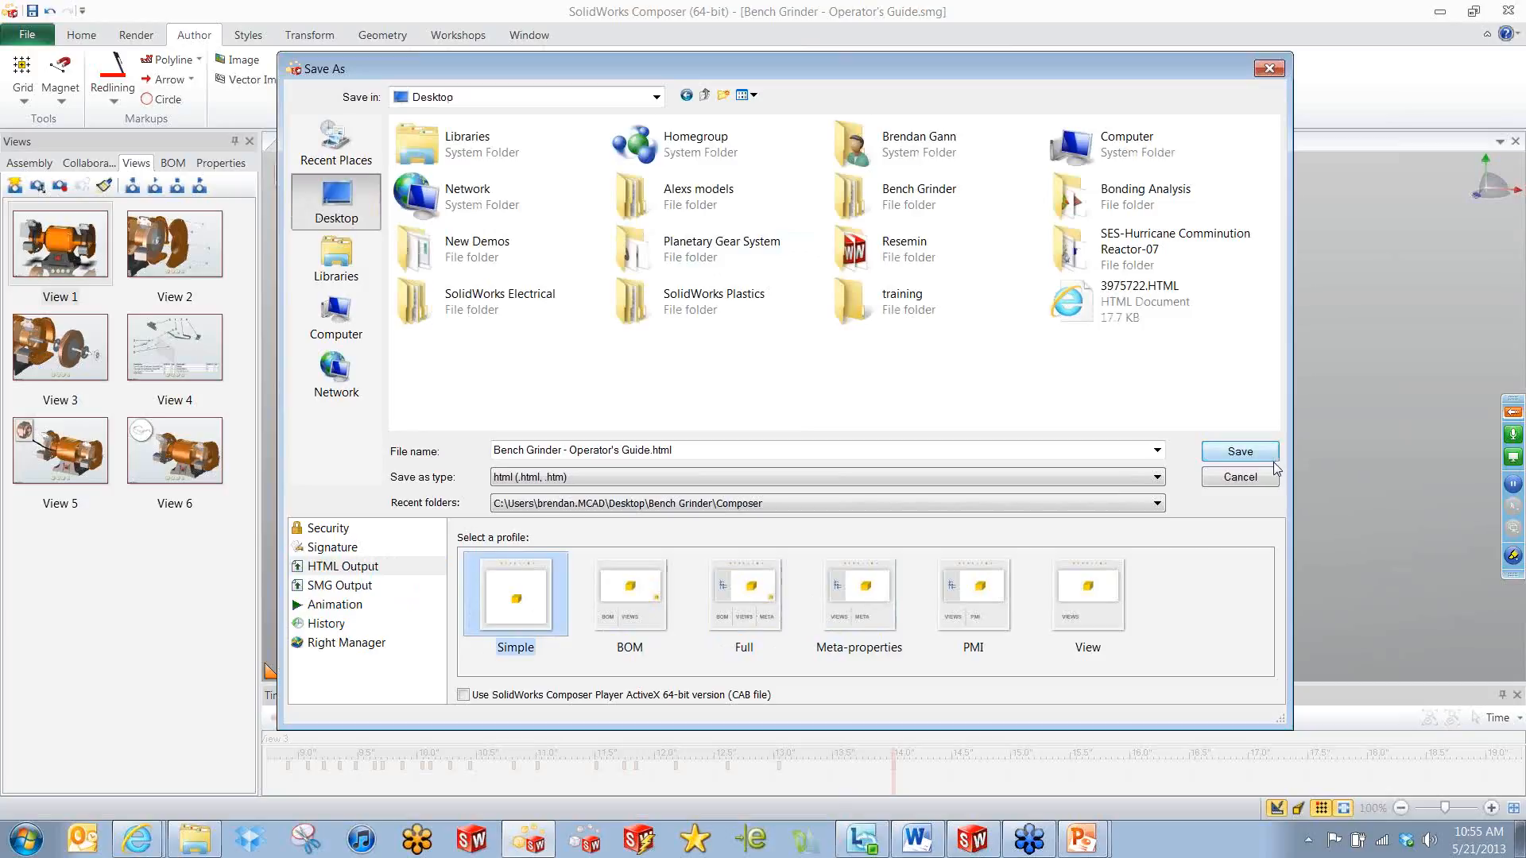
click(1247, 453)
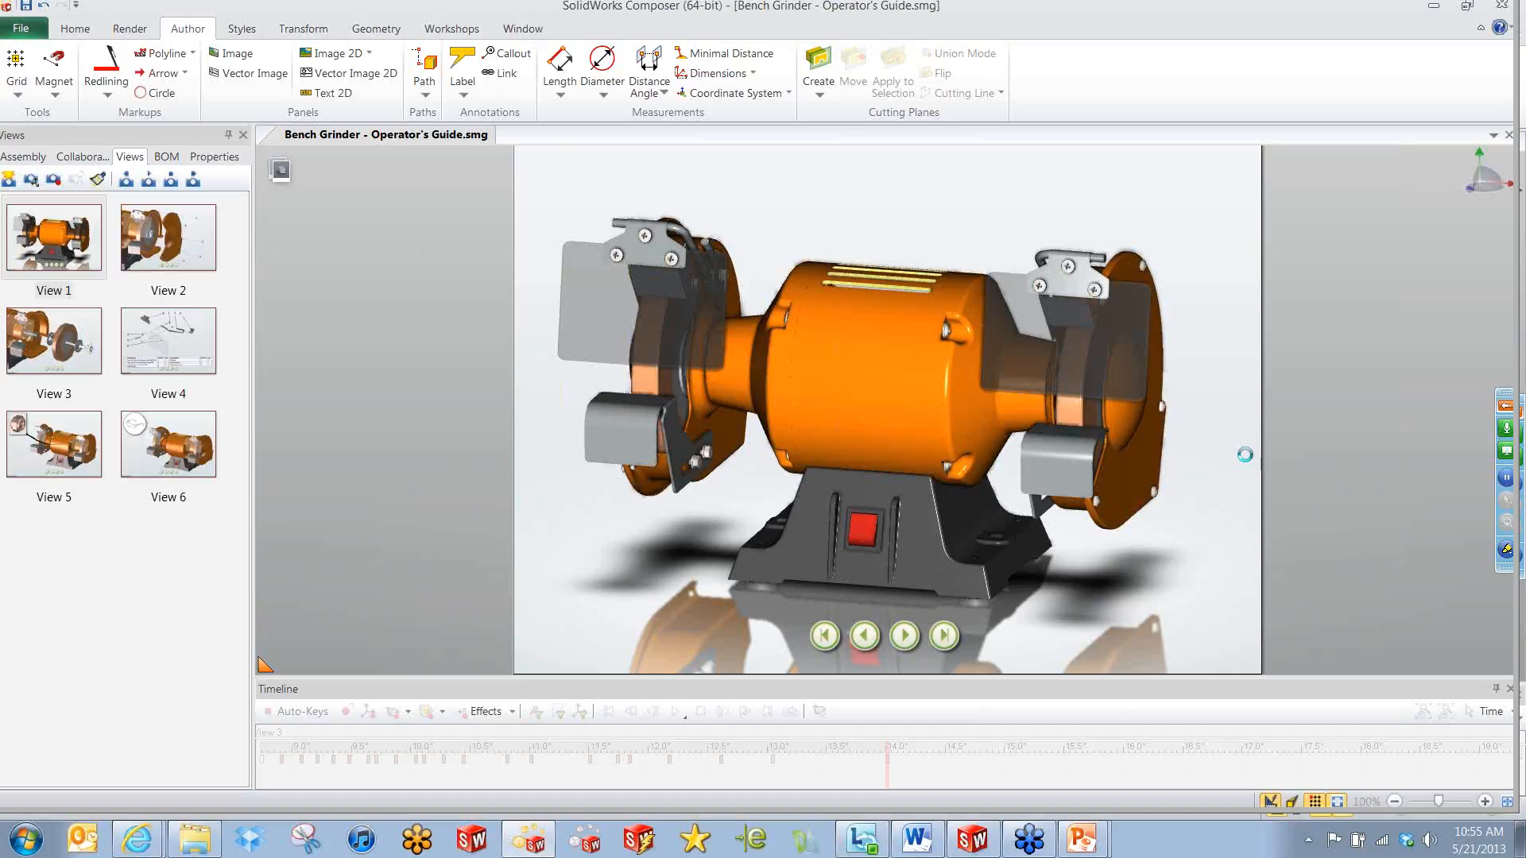
Open the published Bench Grinder HTML file from the Desktop and display it full screen in Internet Explorer.
click(1506, 408)
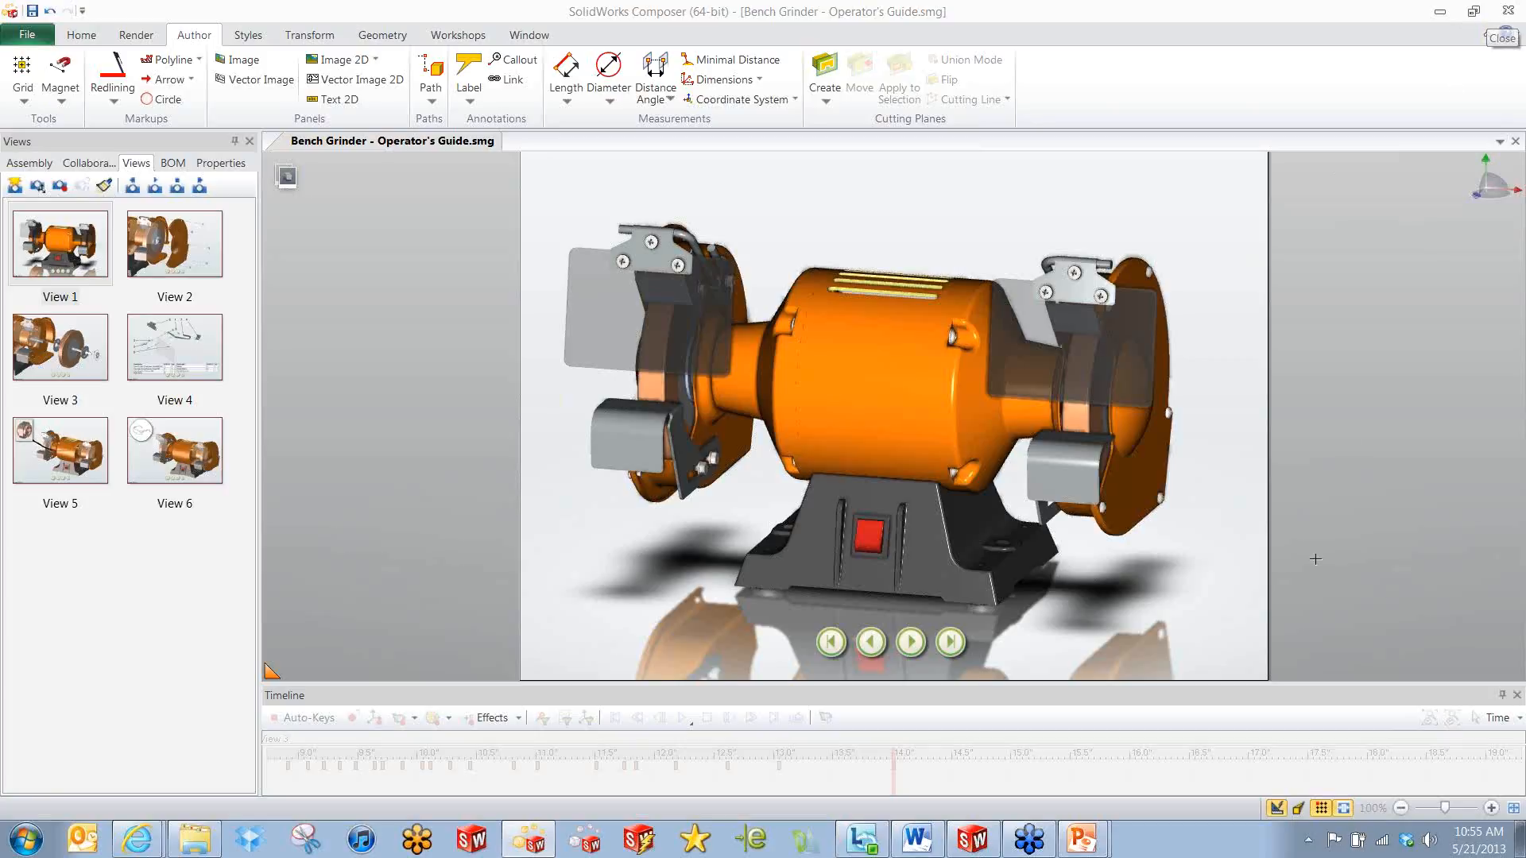
click(1520, 841)
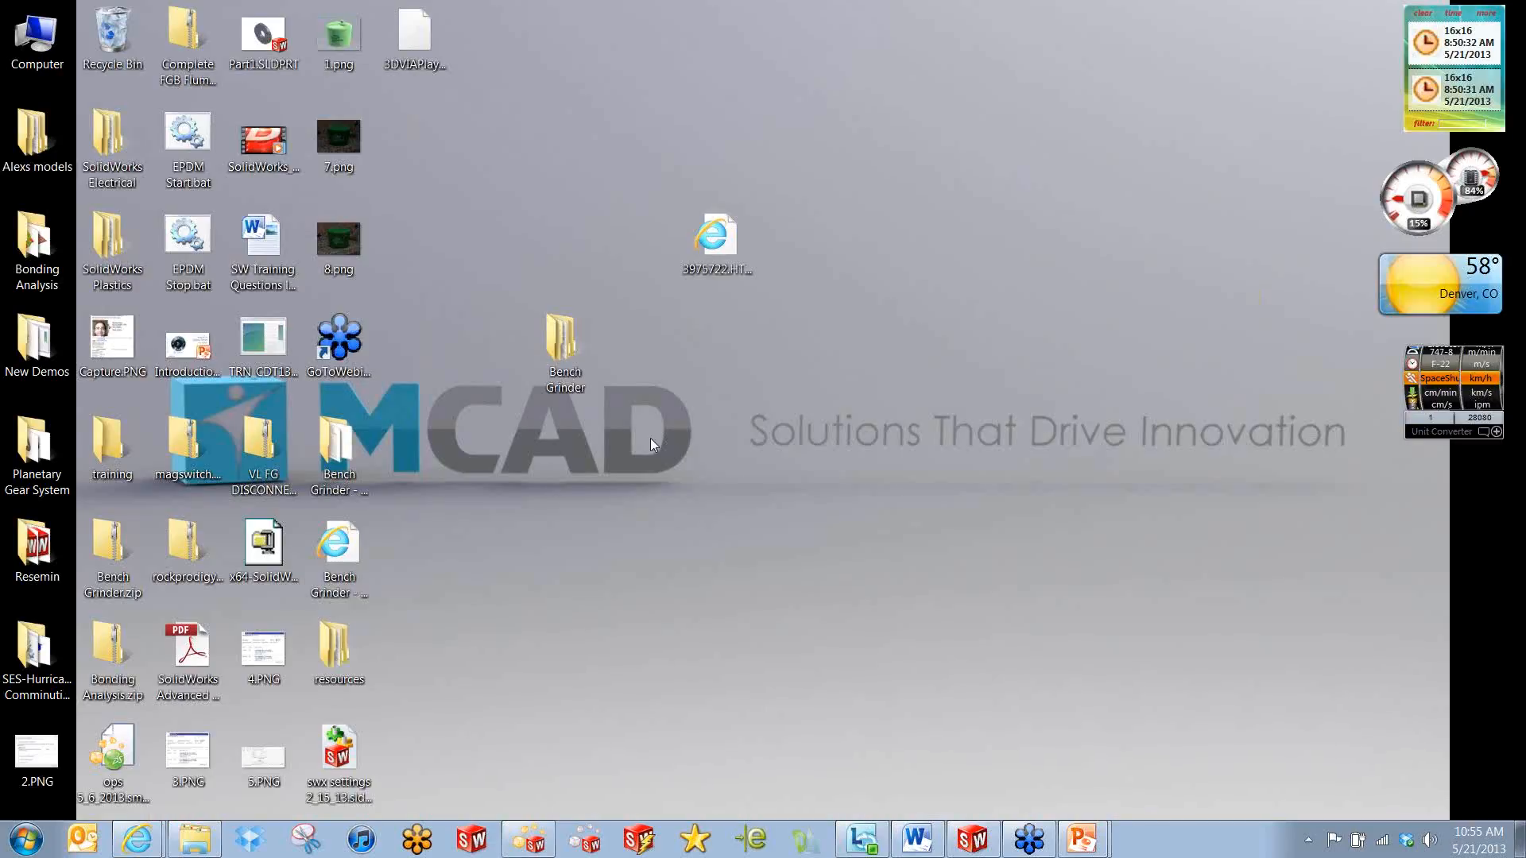
double_click(344, 560)
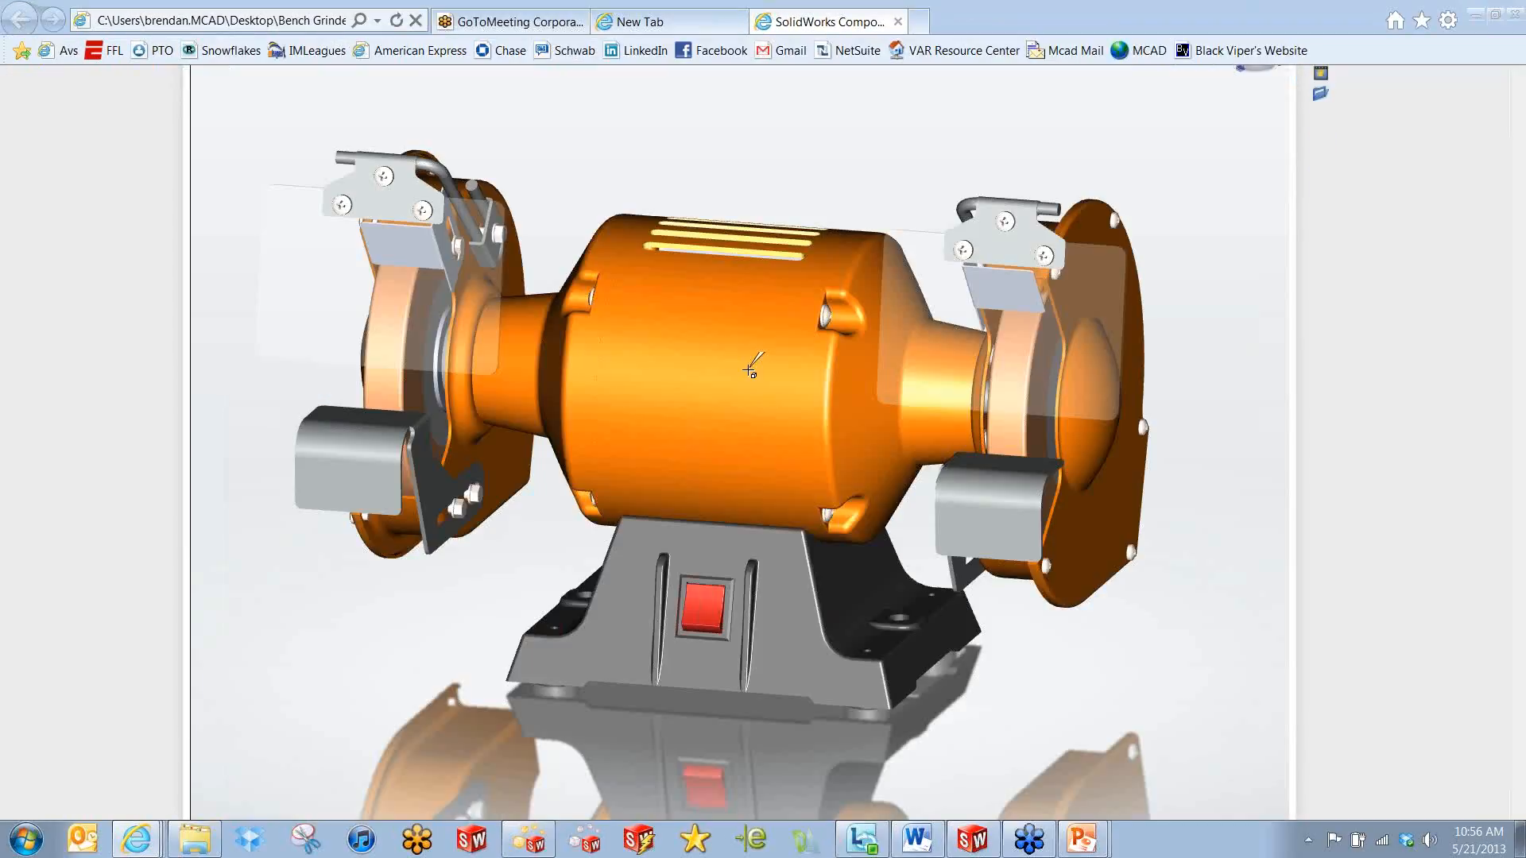
key(F11)
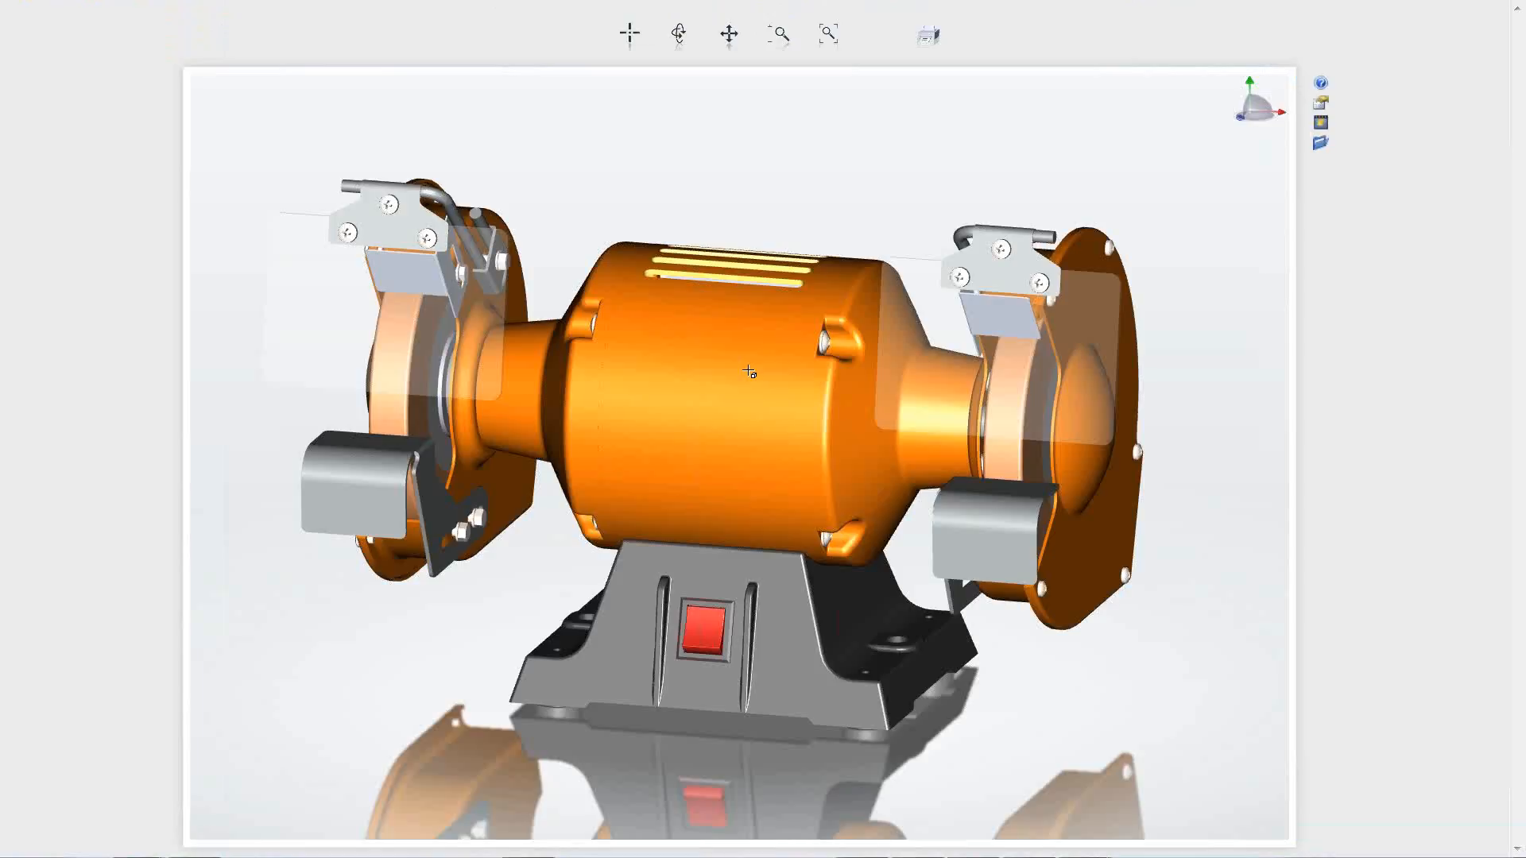
Orbit the published grinder toward its wheel cover and back to examine the interactive 3D model.
drag(811, 150, 946, 7)
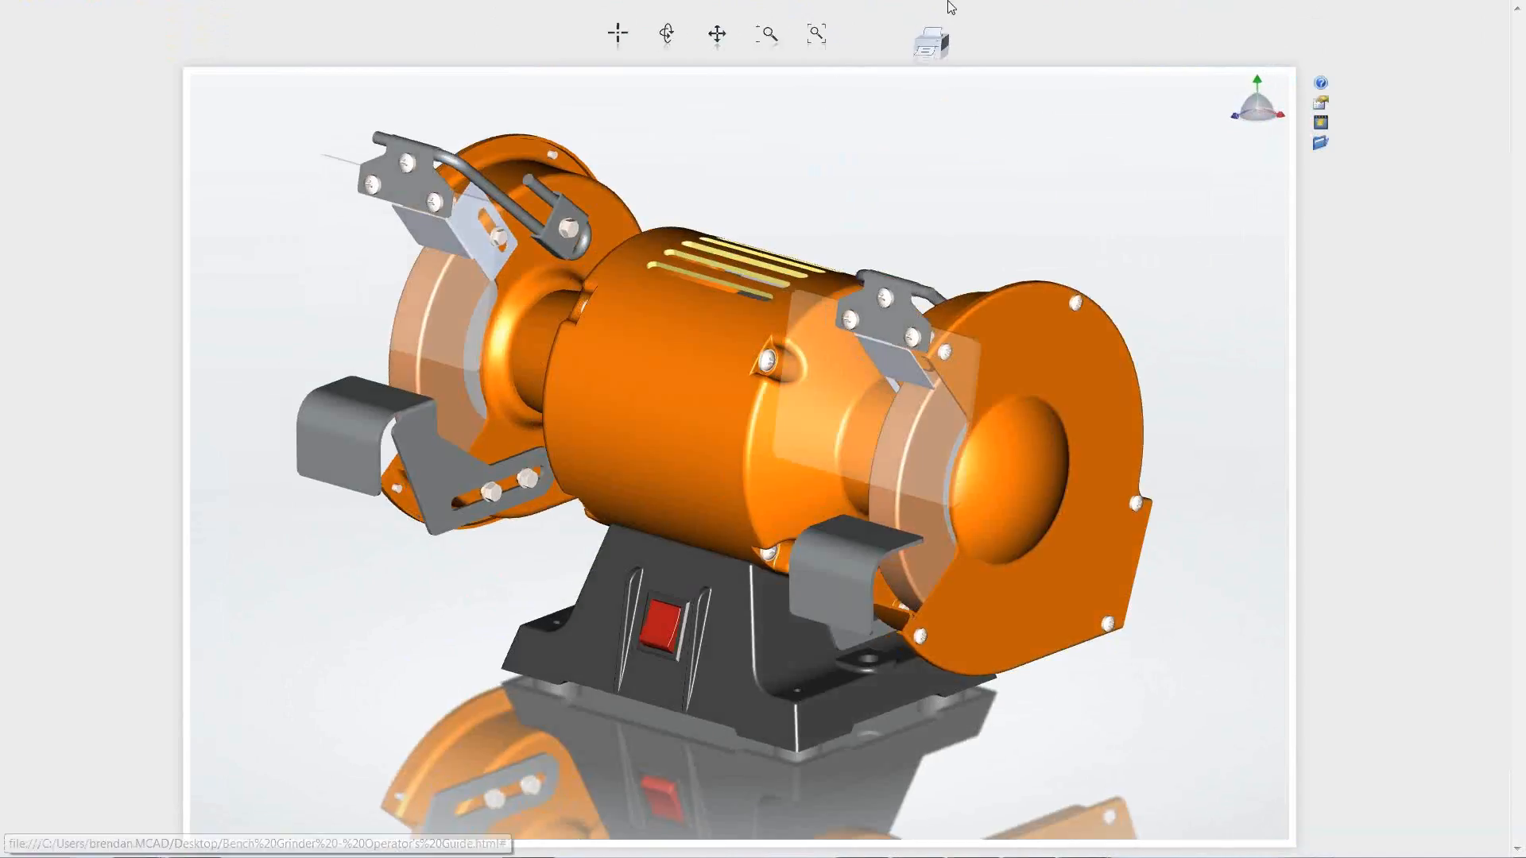
mouse_move(960, 8)
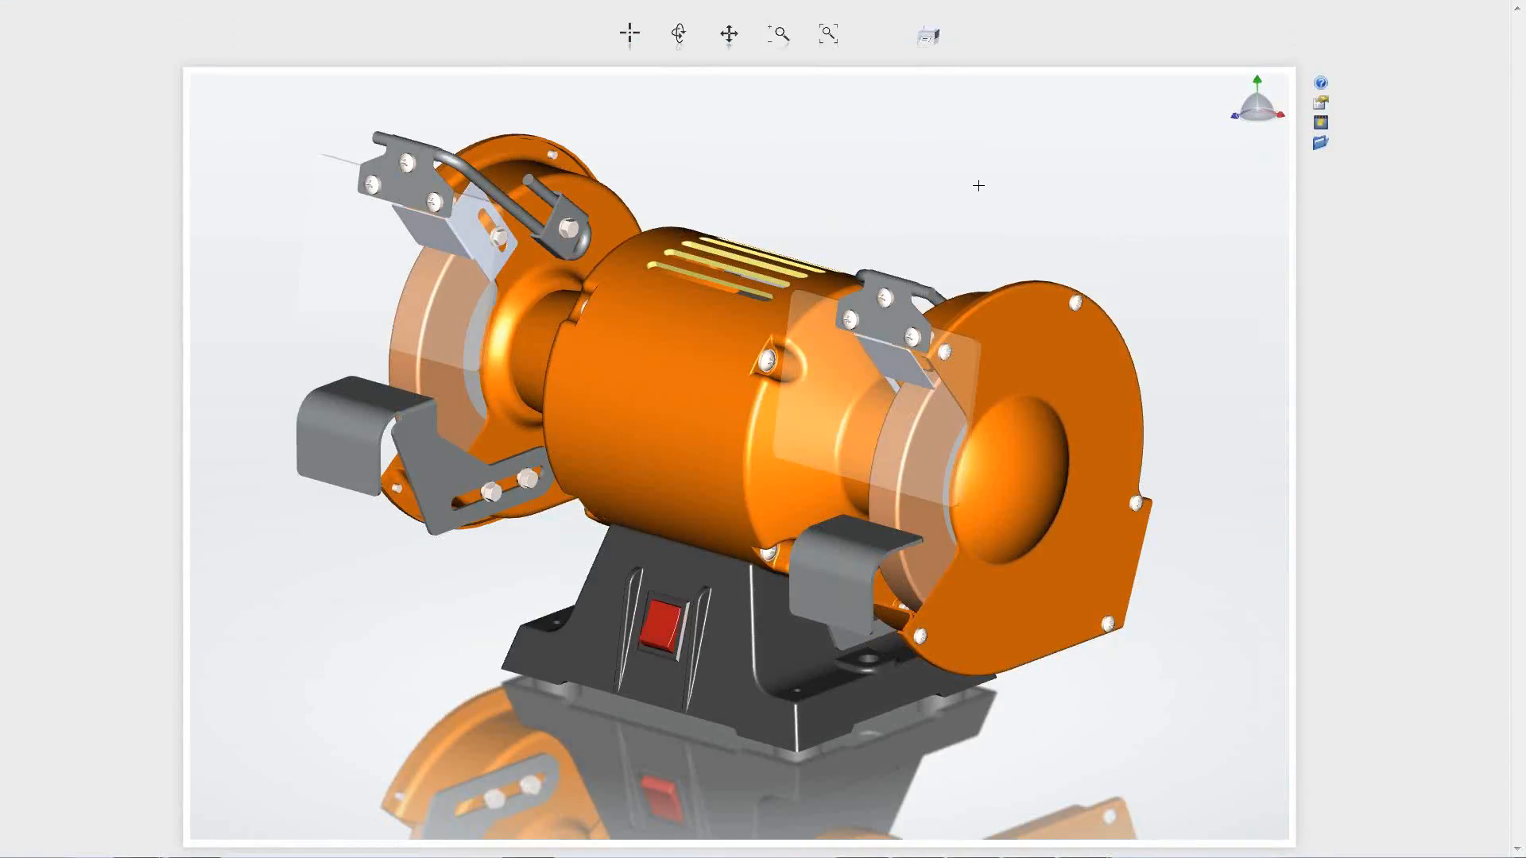
drag(984, 227, 489, 218)
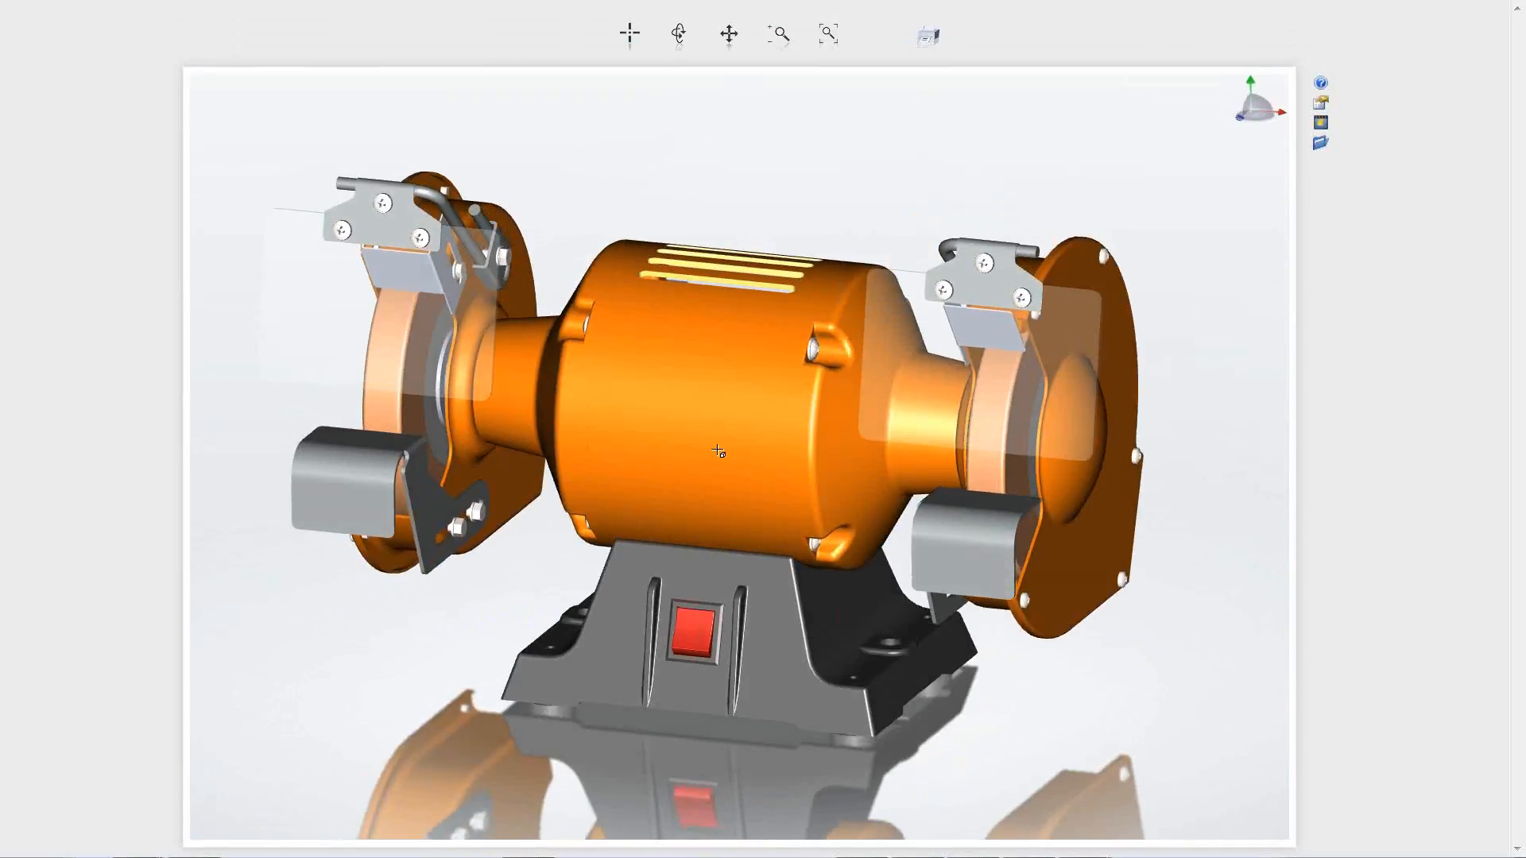
Ghost the motor housing, both end housings and the base to examine the internals, and restore the full grinder.
click(708, 436)
click(584, 418)
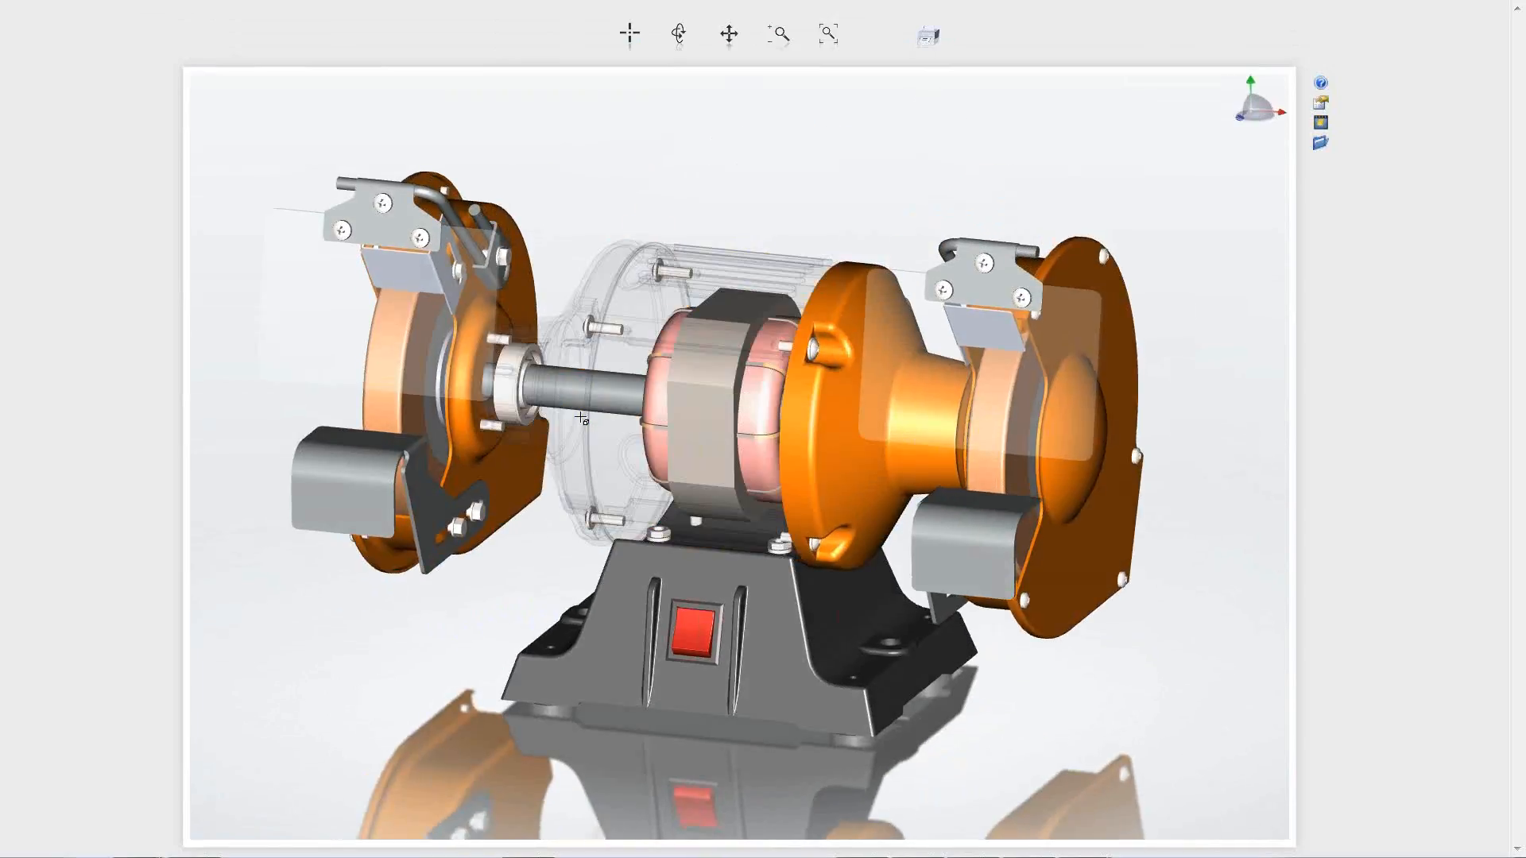
click(890, 423)
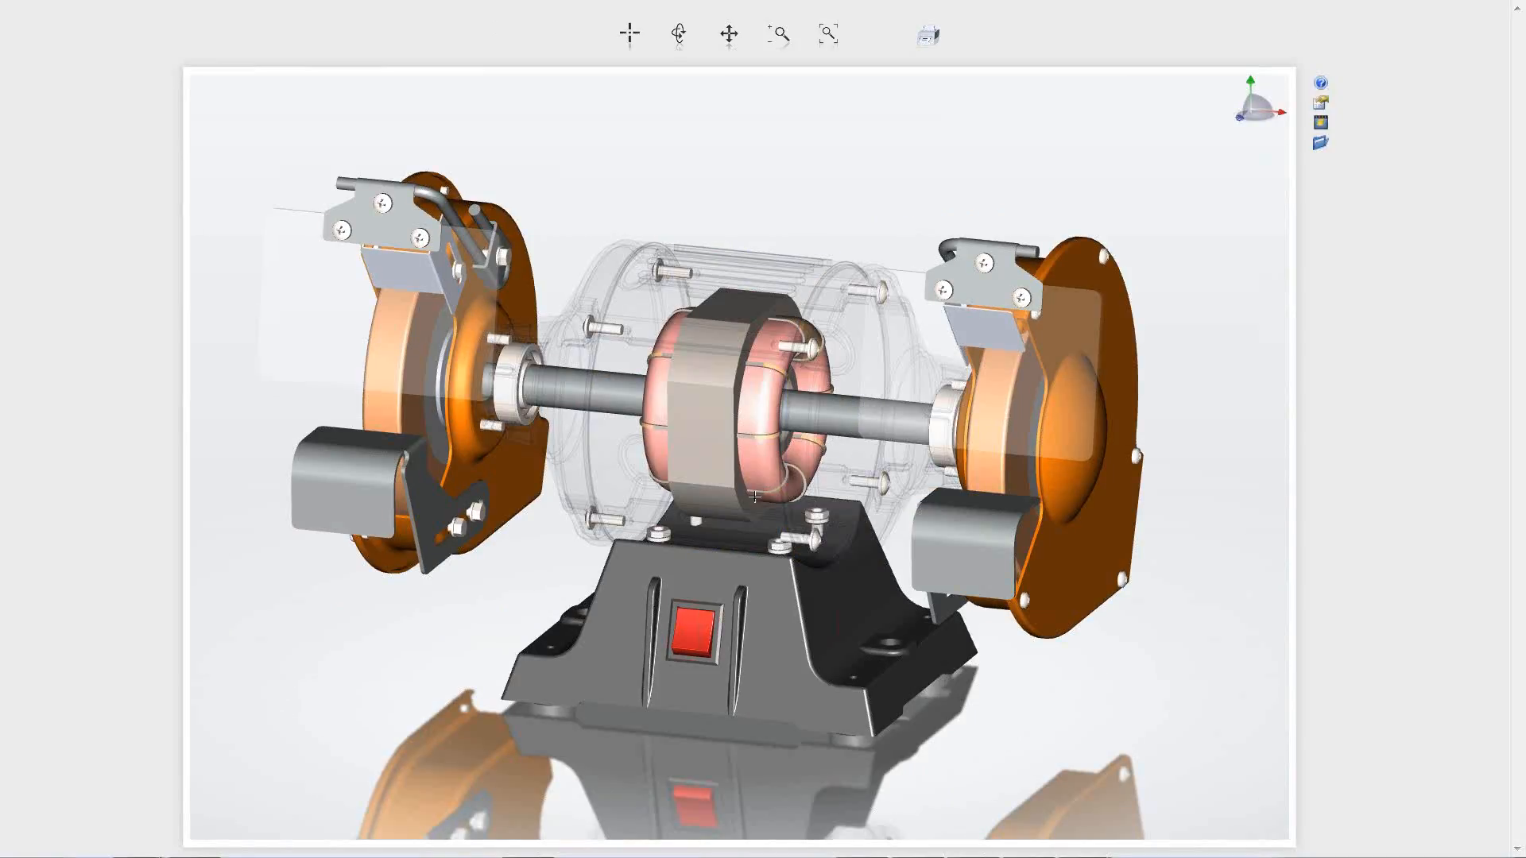
click(725, 579)
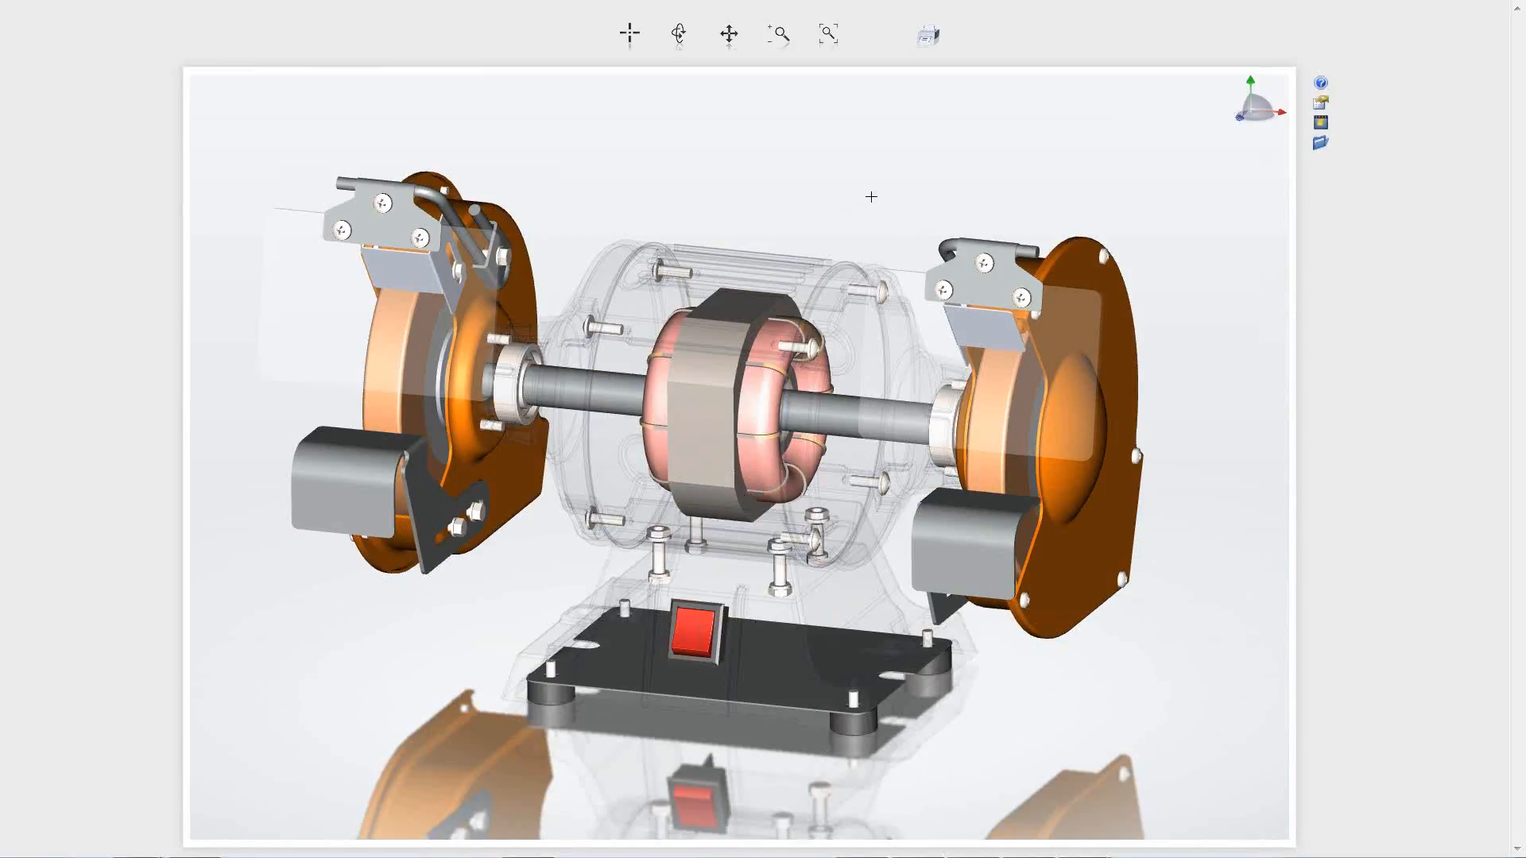
click(872, 194)
right_drag(867, 193, 860, 198)
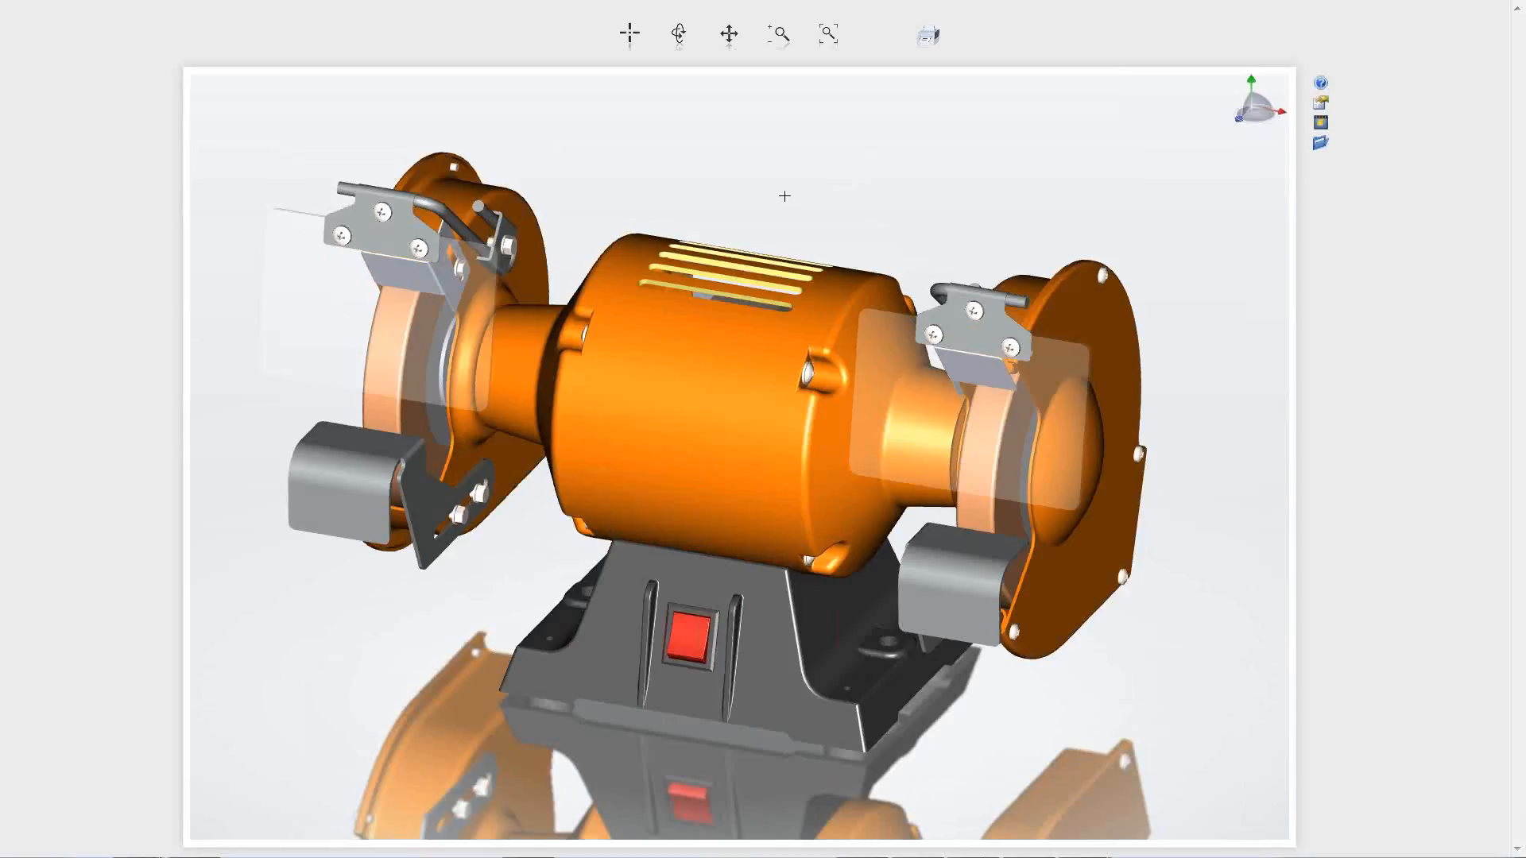
click(765, 383)
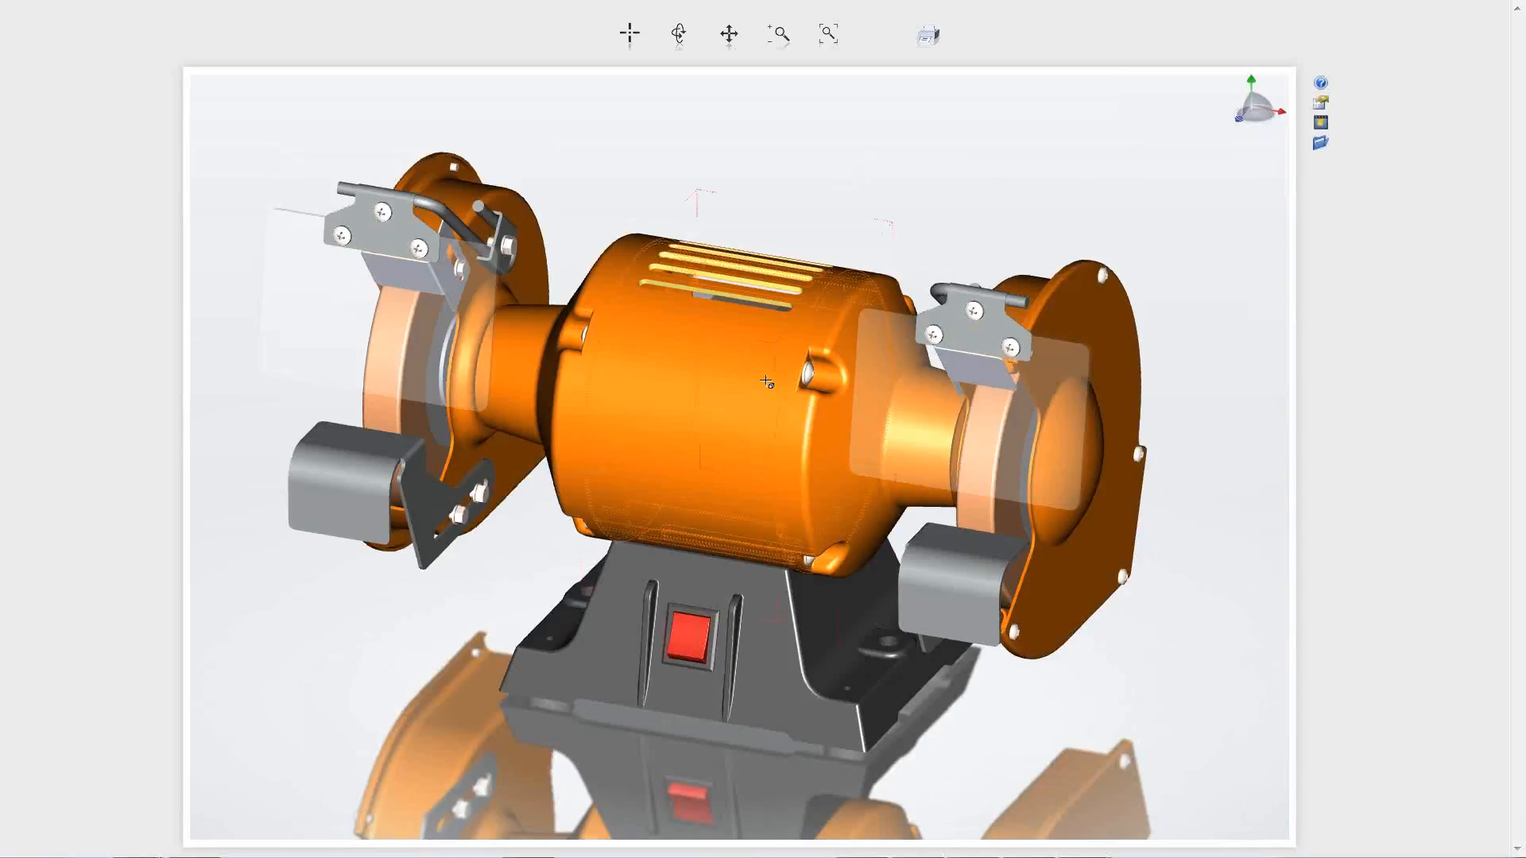
click(893, 179)
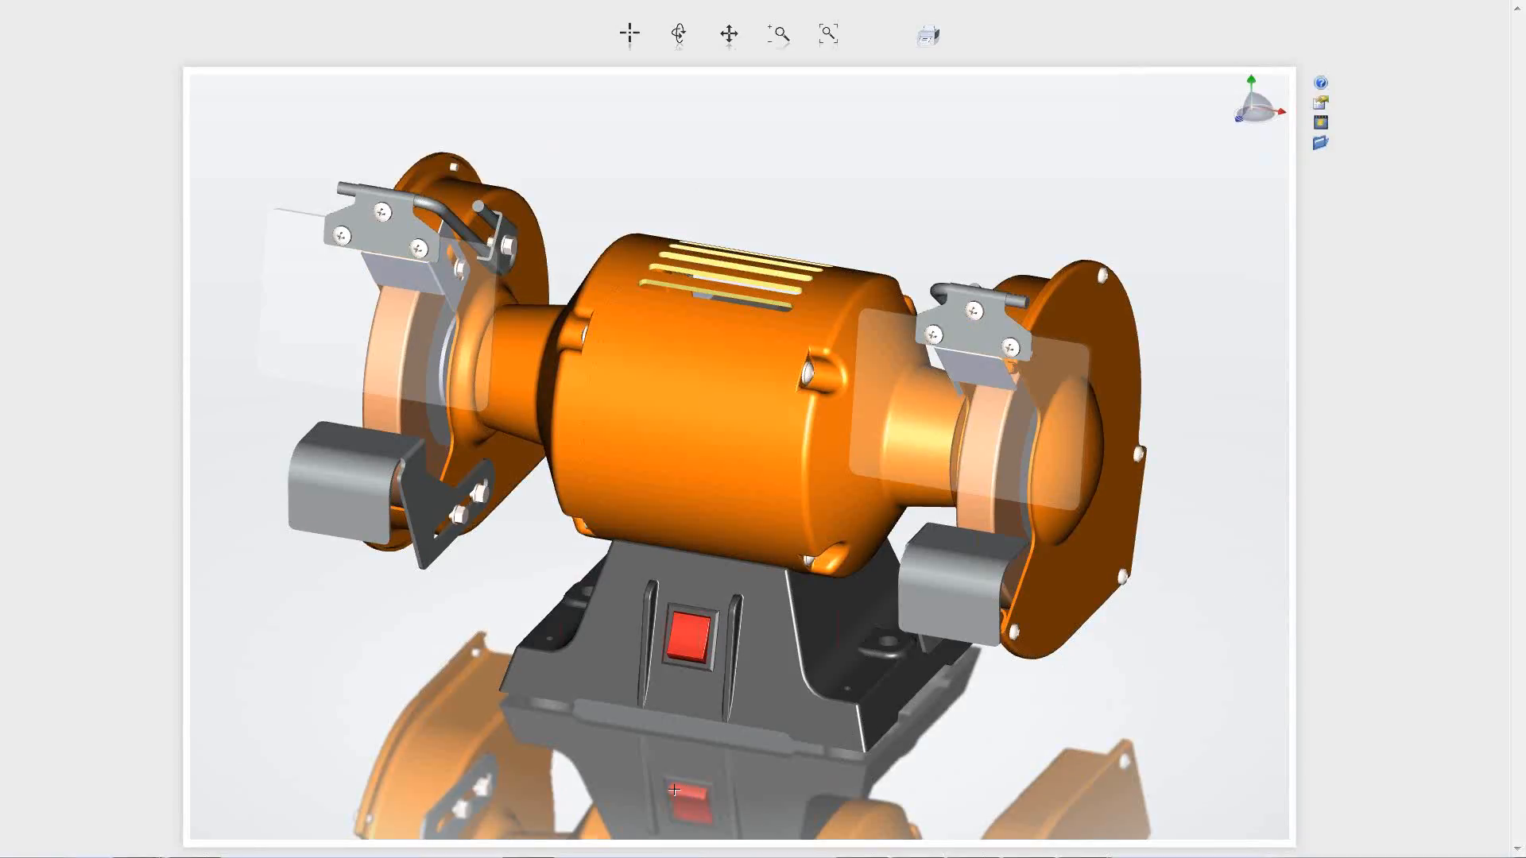
Display the Standard Toolbar and play the wheel-replacement animation, pausing it to orbit the exploded wheel before resuming and stopping playback.
click(1320, 123)
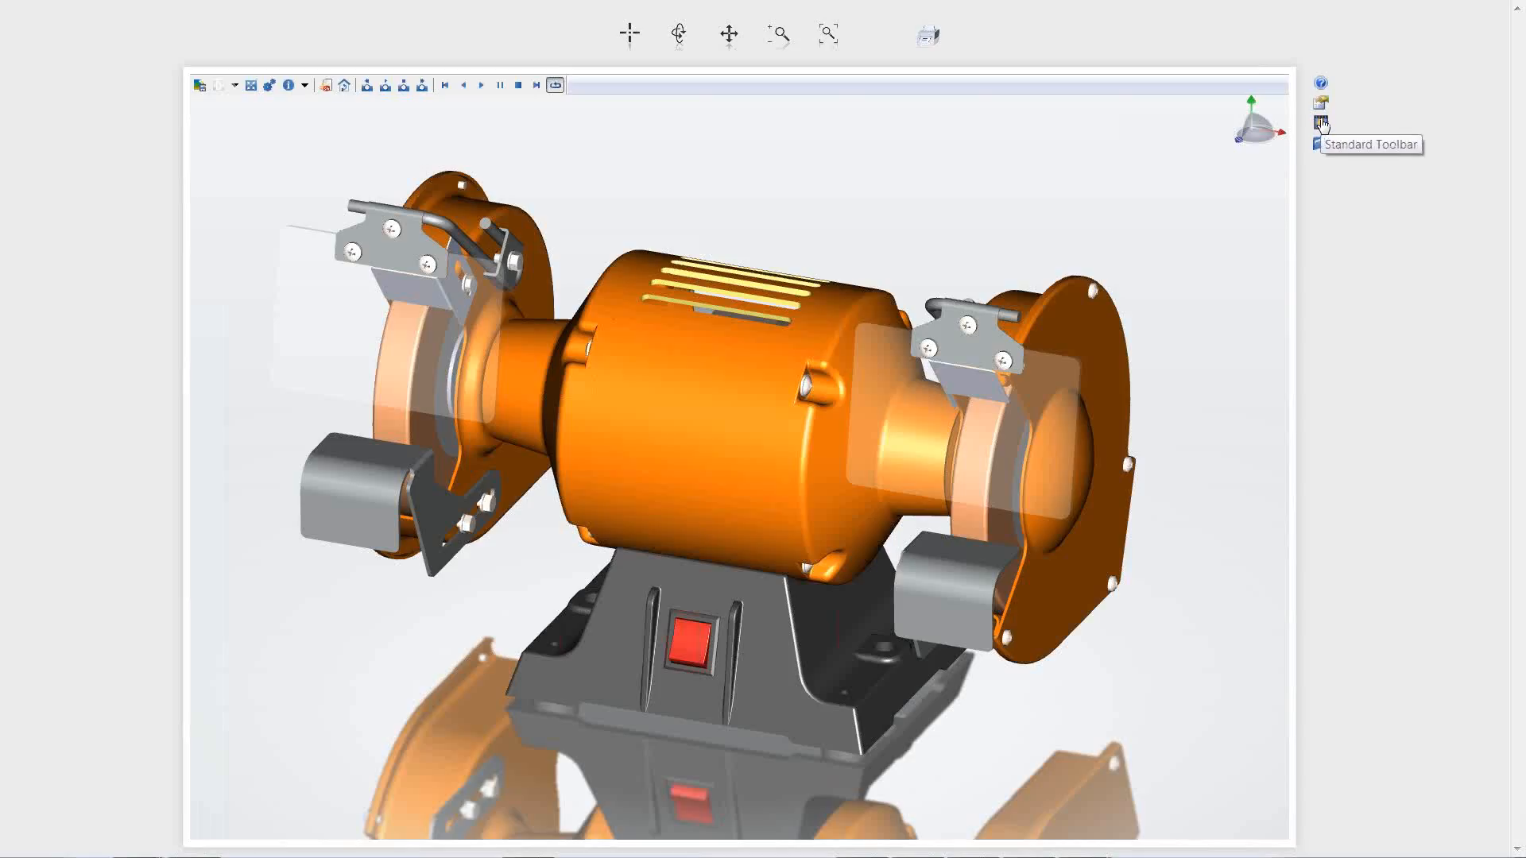
click(482, 86)
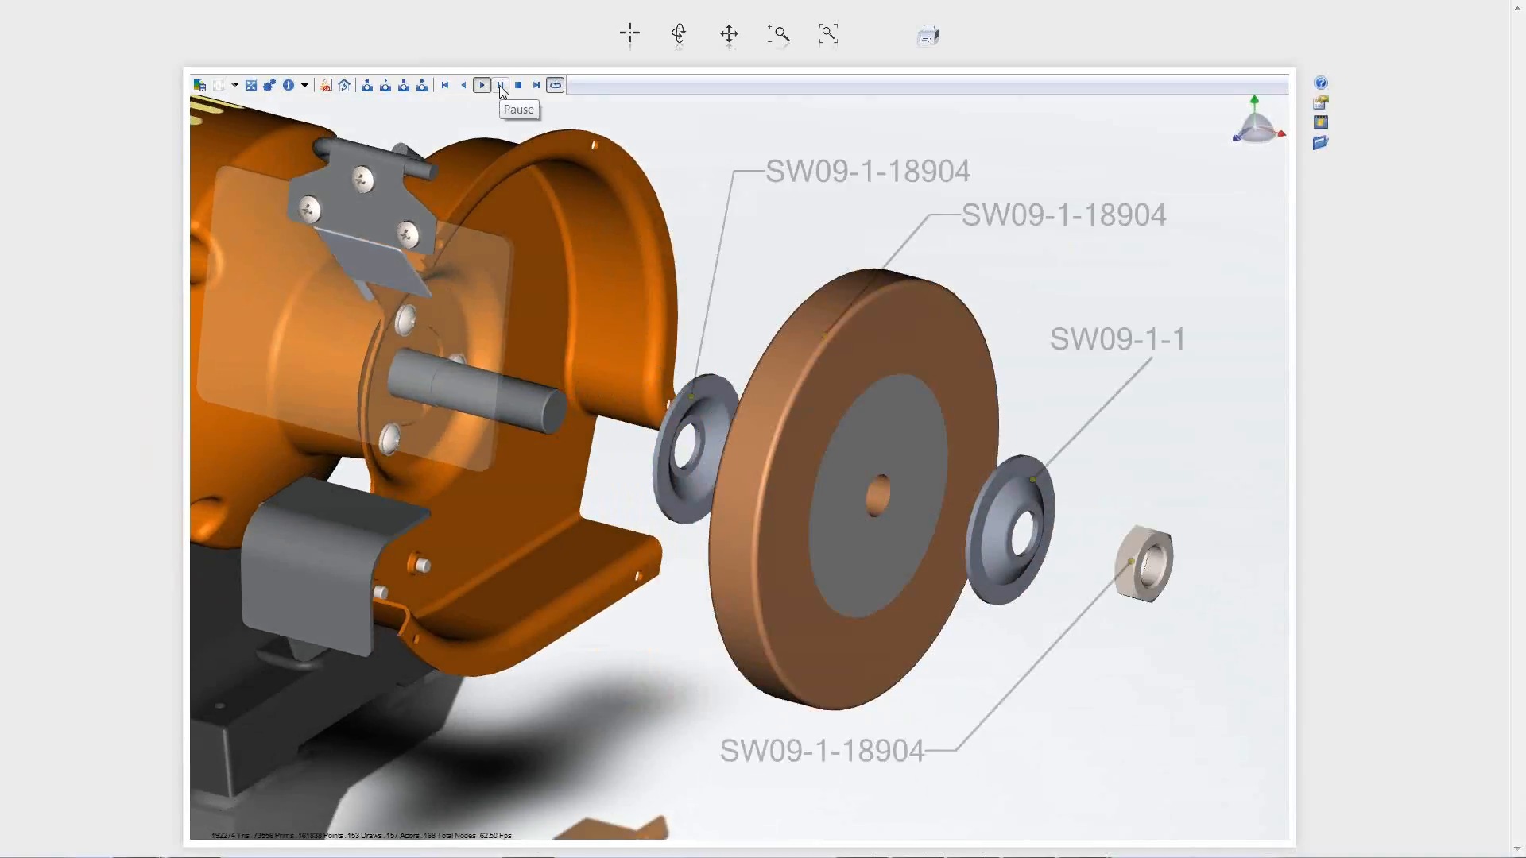
click(501, 87)
mouse_move(896, 235)
mouse_down()
mouse_move(749, 239)
mouse_move(896, 231)
mouse_up()
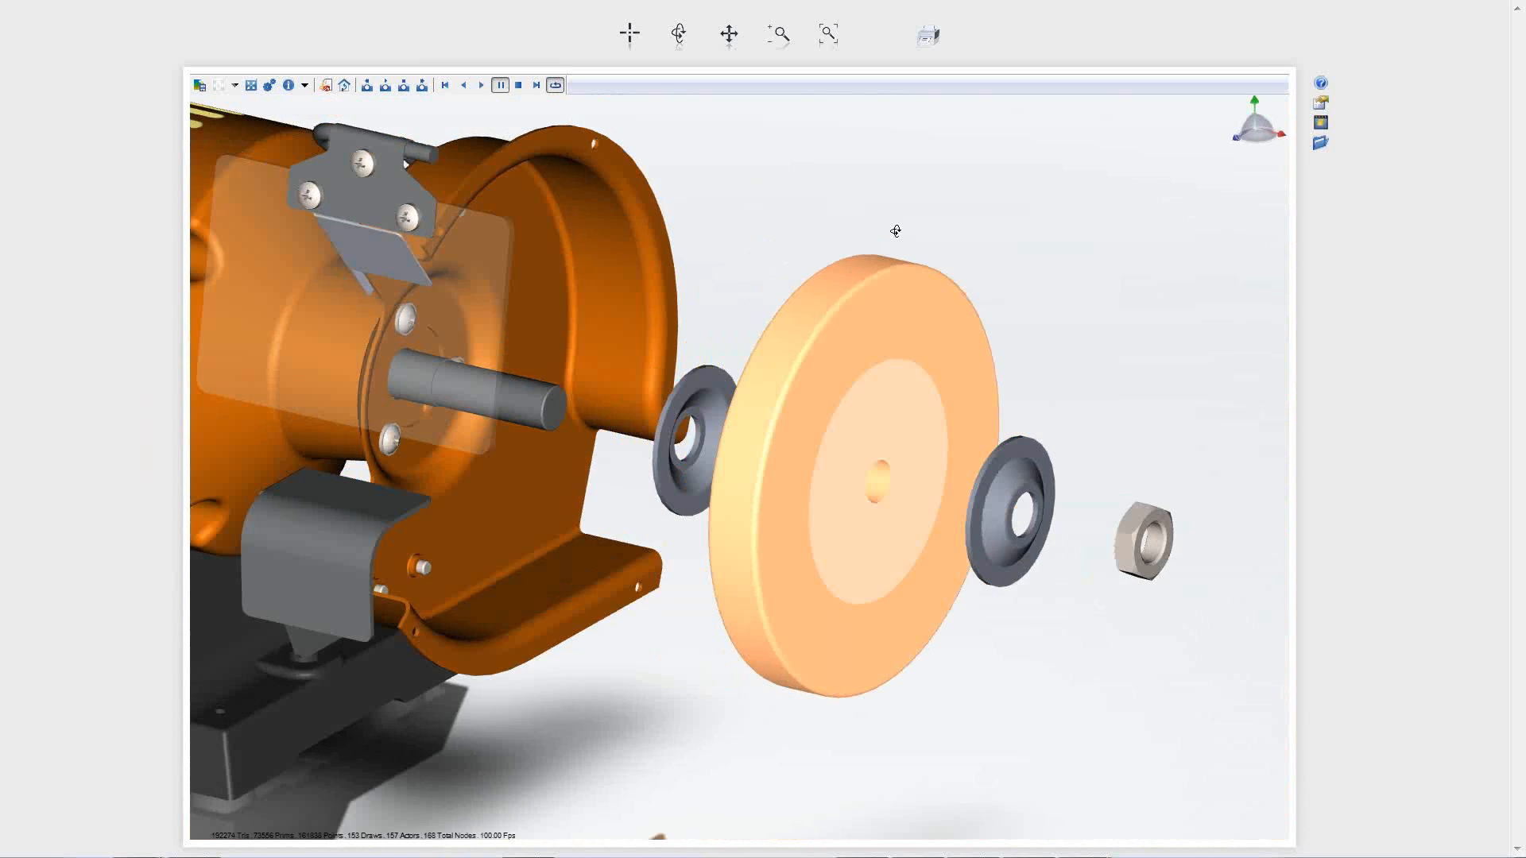
click(482, 90)
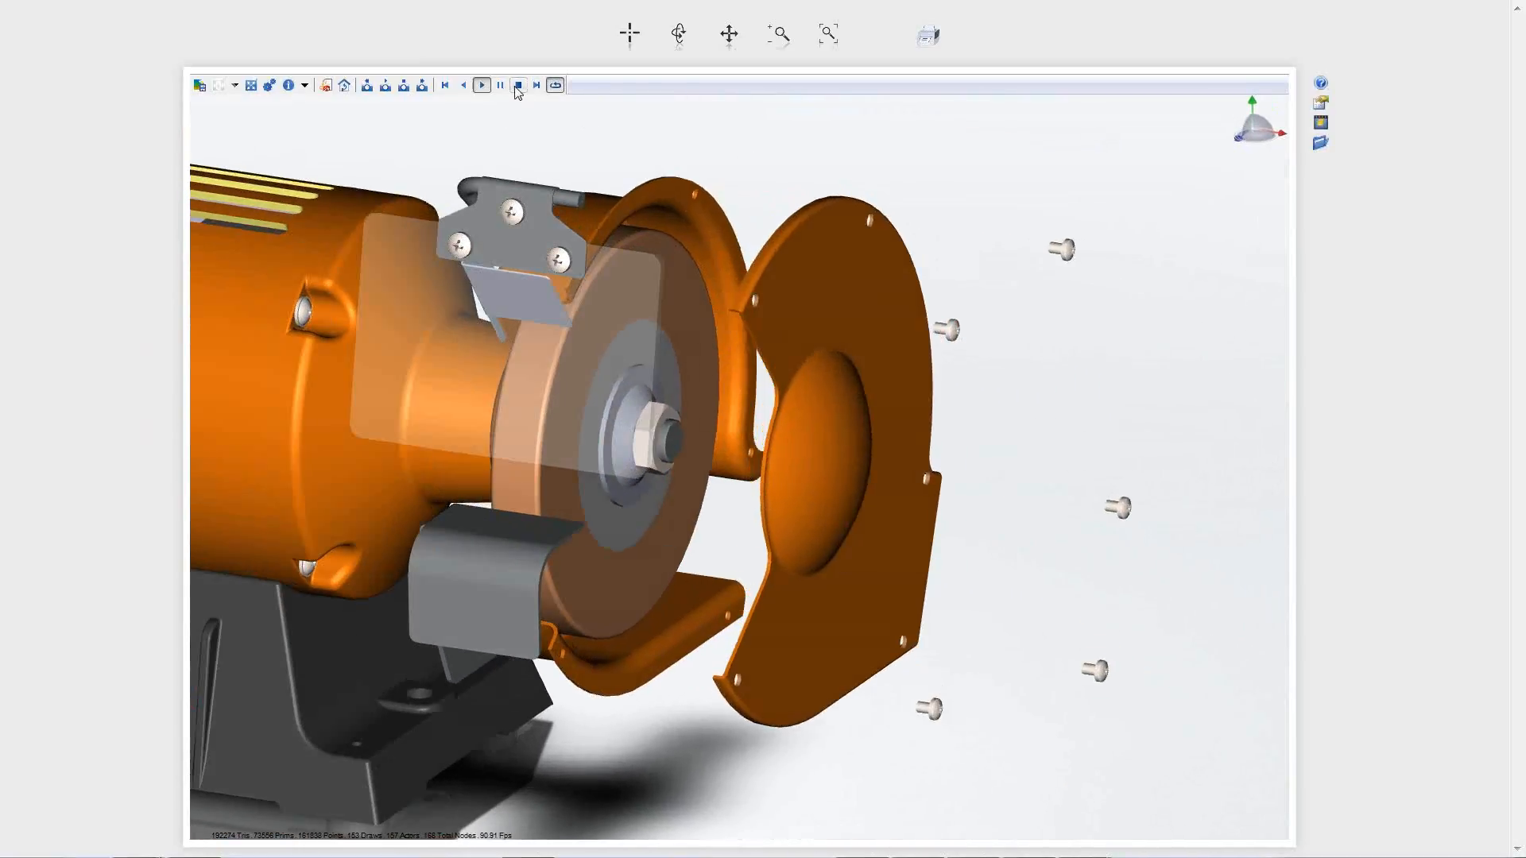
click(516, 86)
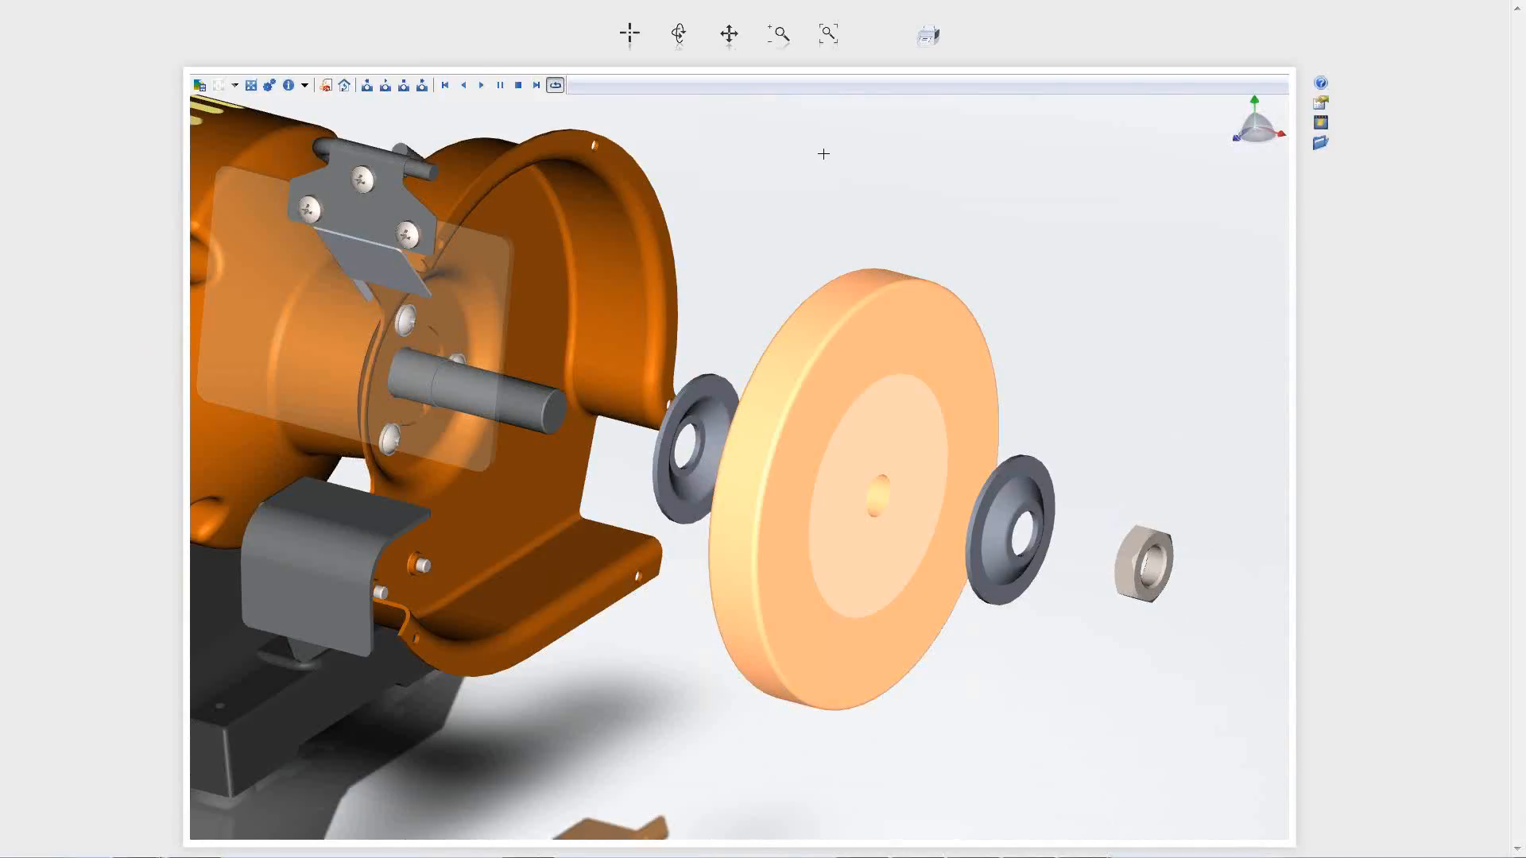